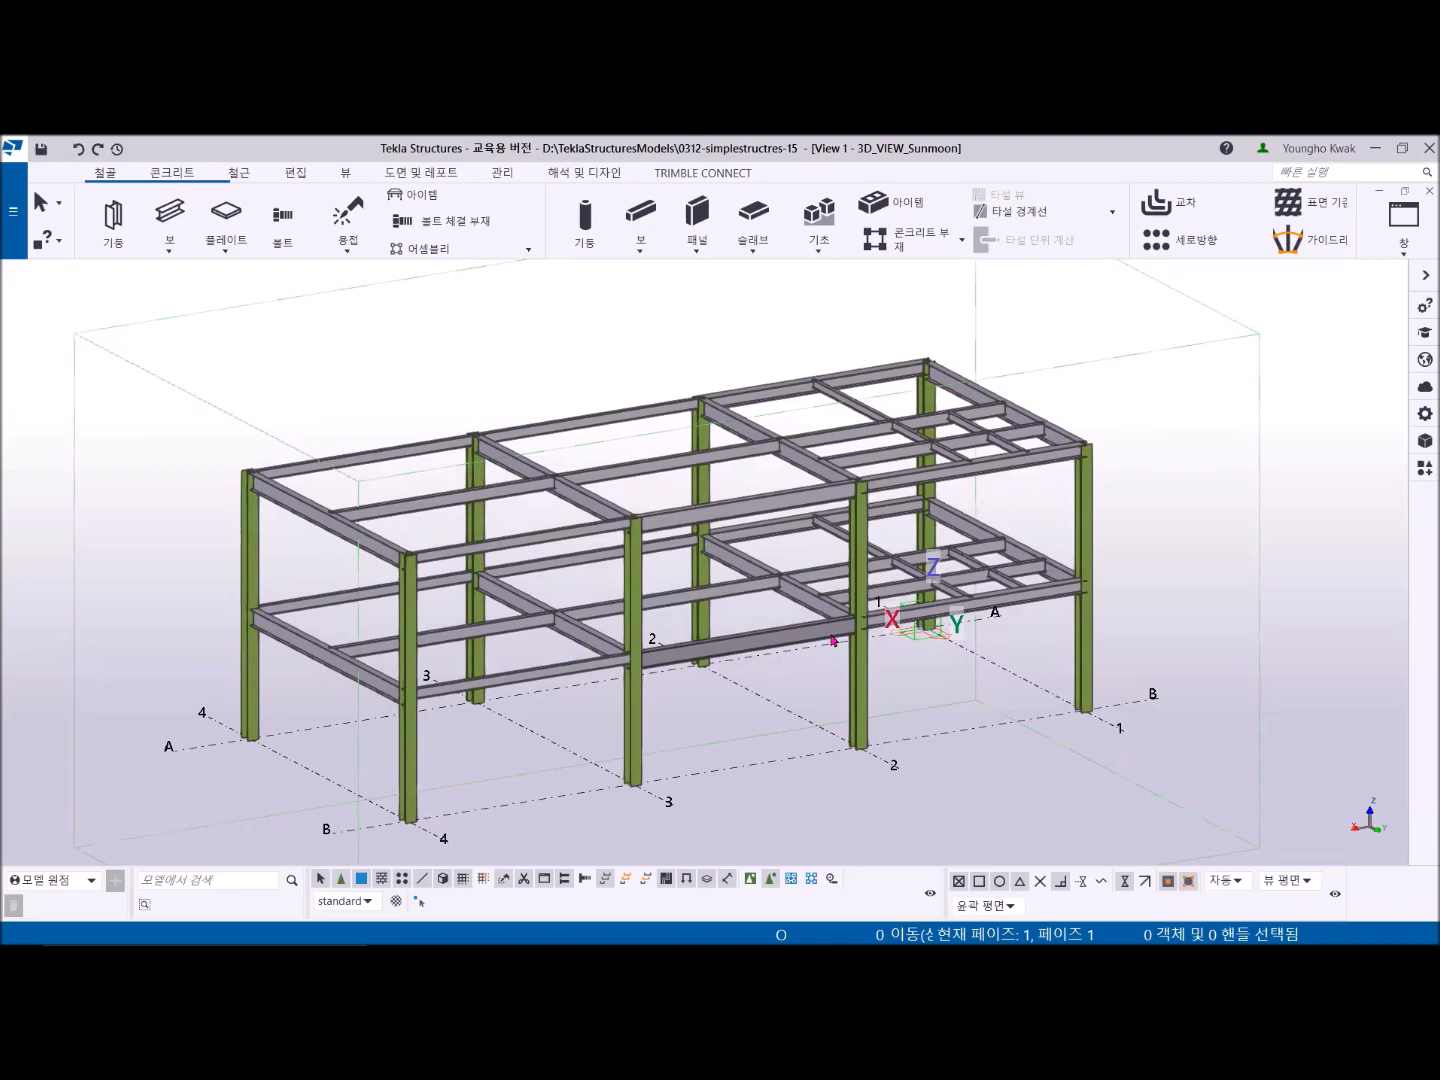
- Open the FFL plan view from the list of created views and close the views dialog
left_click(1406, 255)
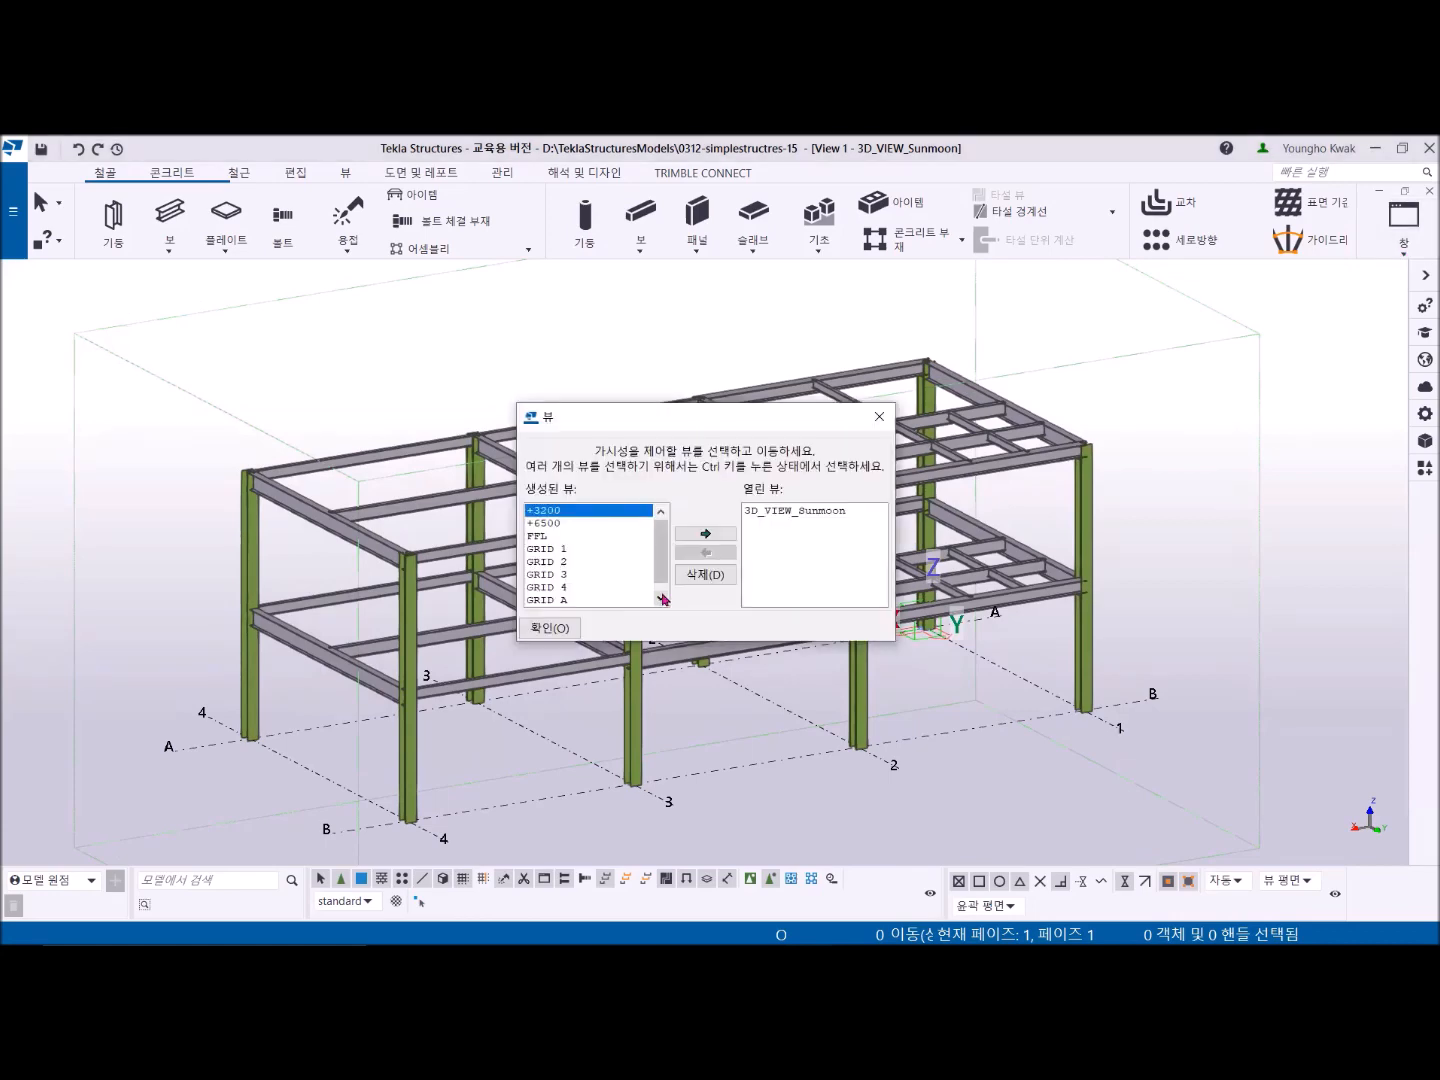
left_click(566, 536)
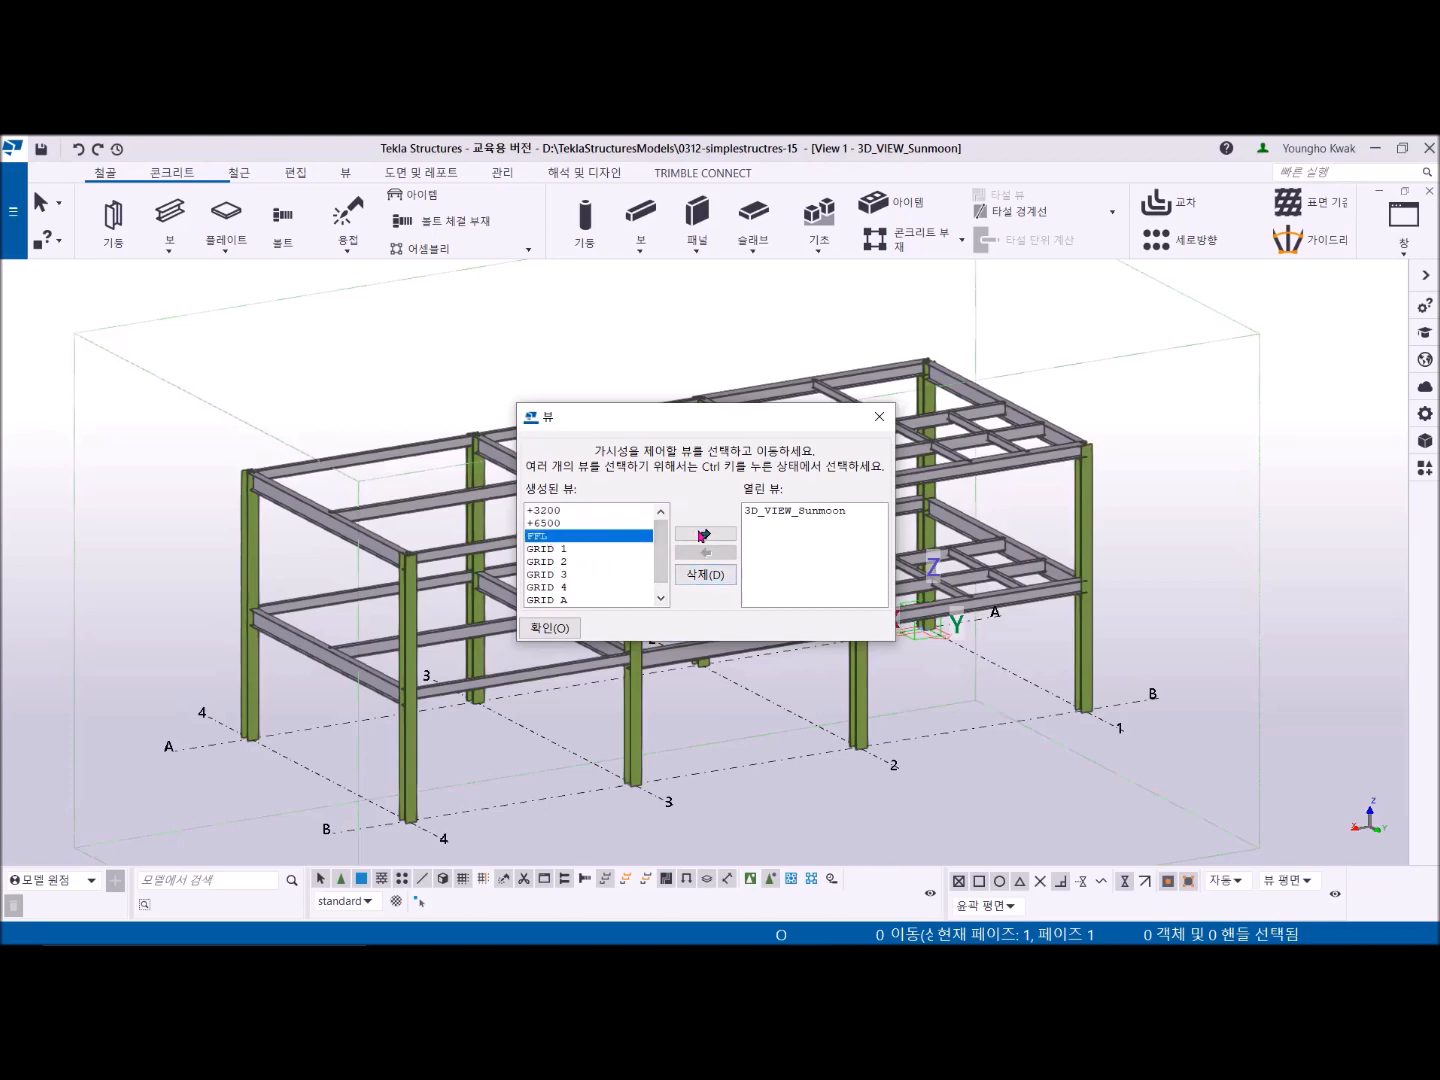
left_click(702, 536)
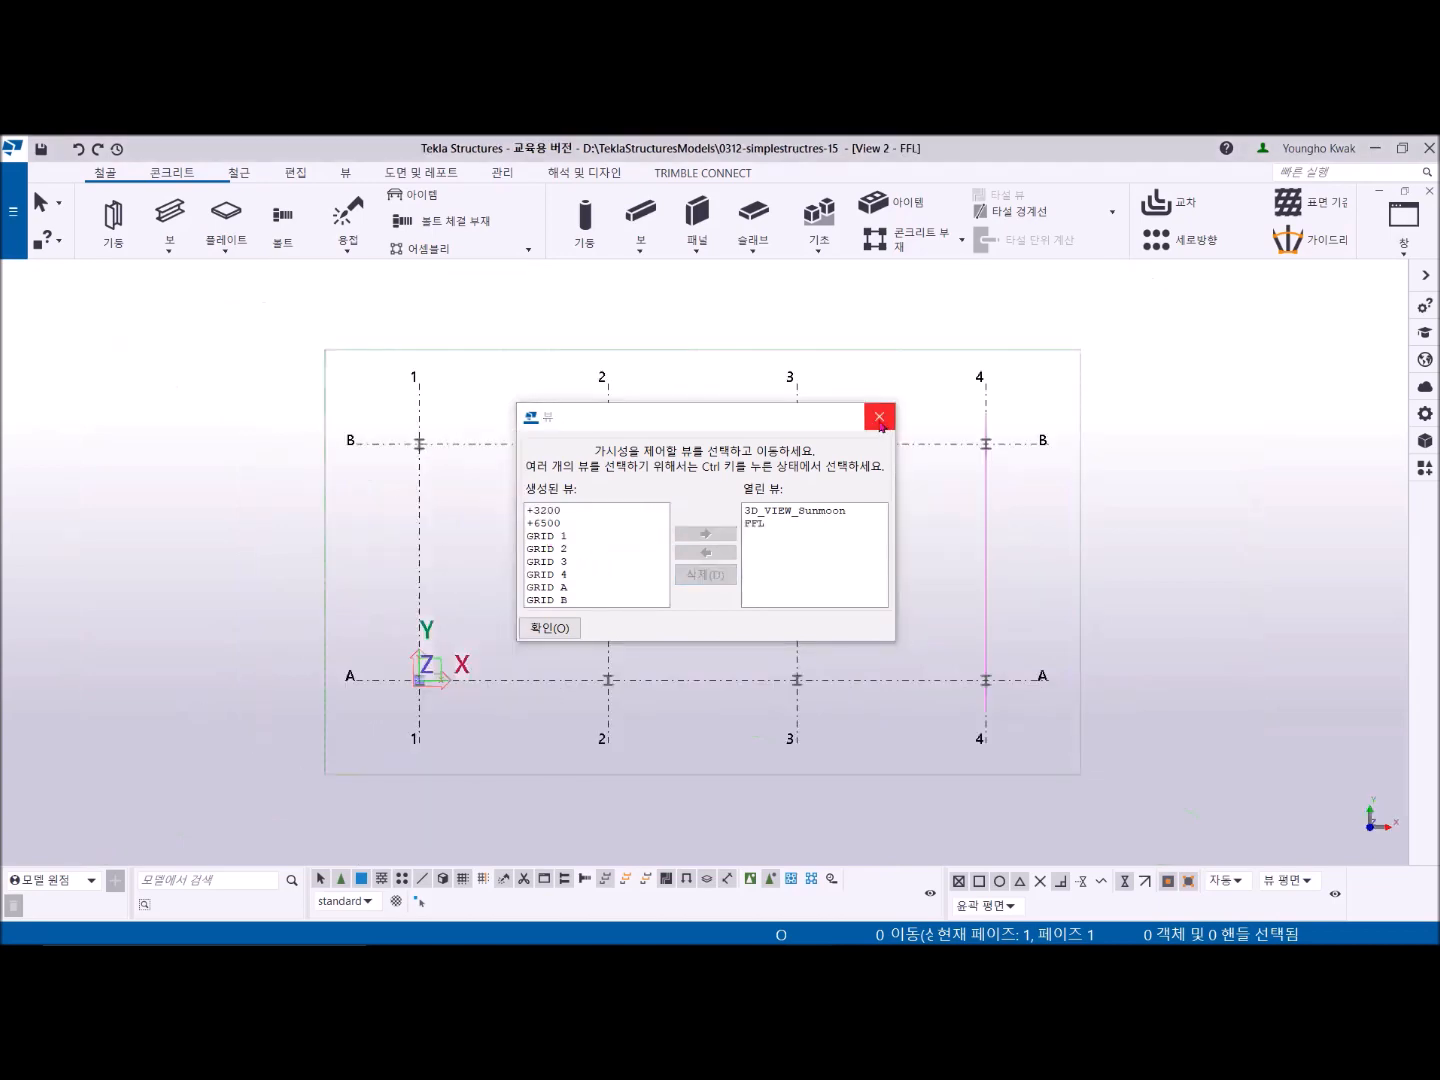
left_click(878, 416)
- Zoom in on the column at grids 1 and A and review the base plate detail DET. A in the PDF drawing
middle_click_drag(601, 599, 664, 541)
scroll(475, 644, "up", 6)
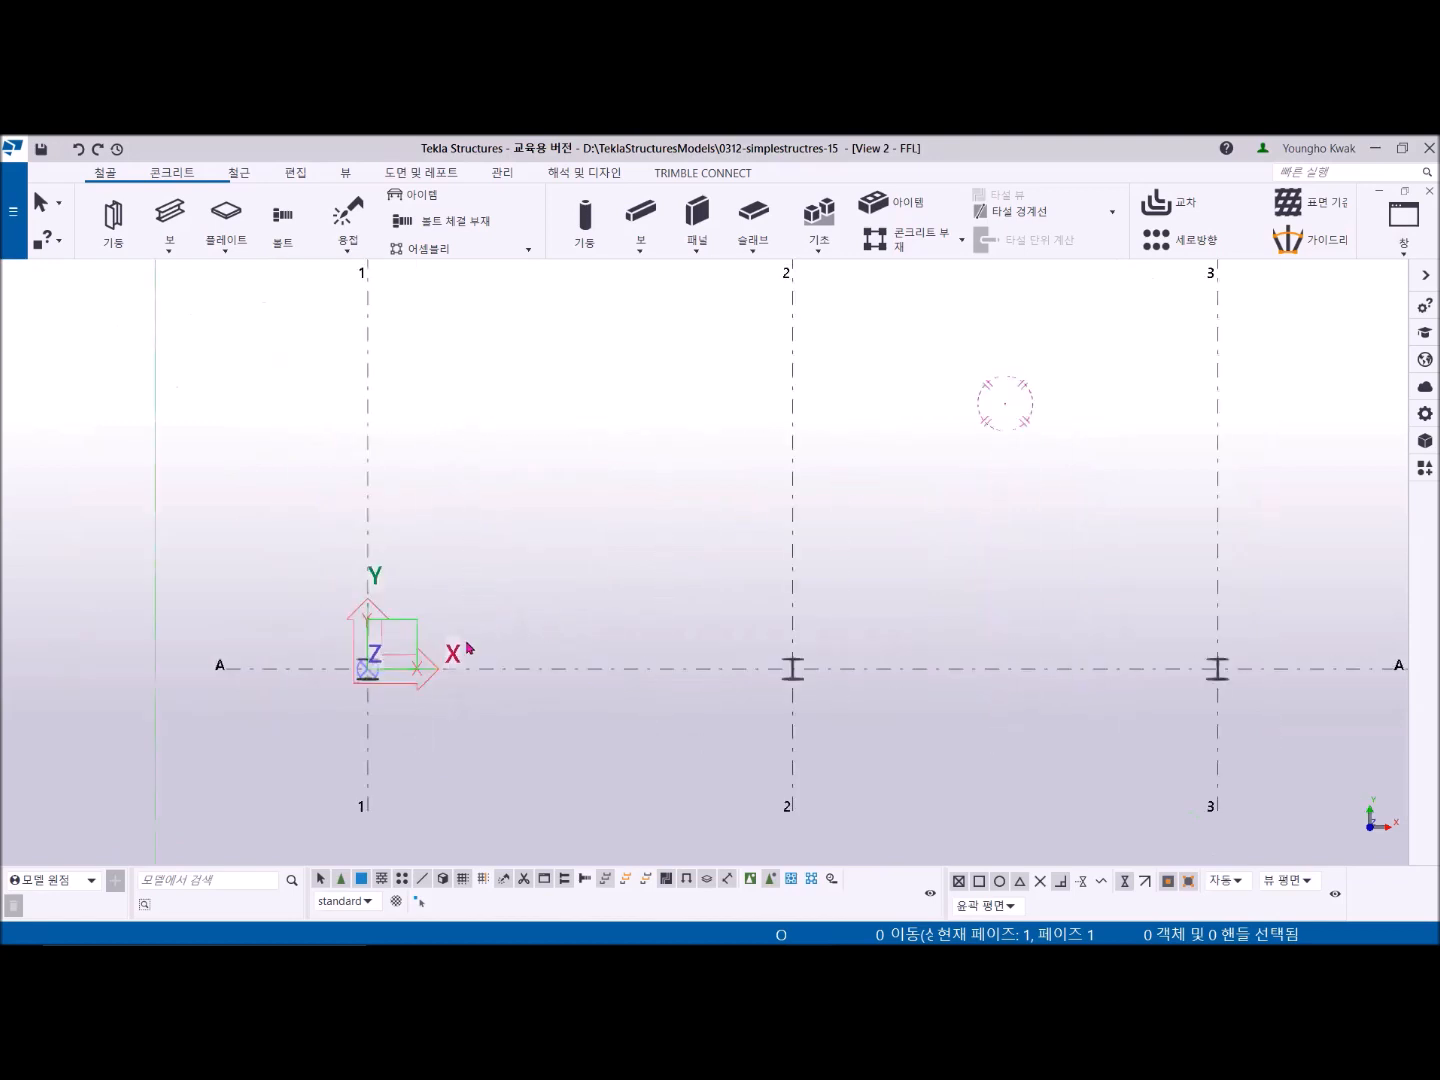
scroll(496, 650, "up", 2)
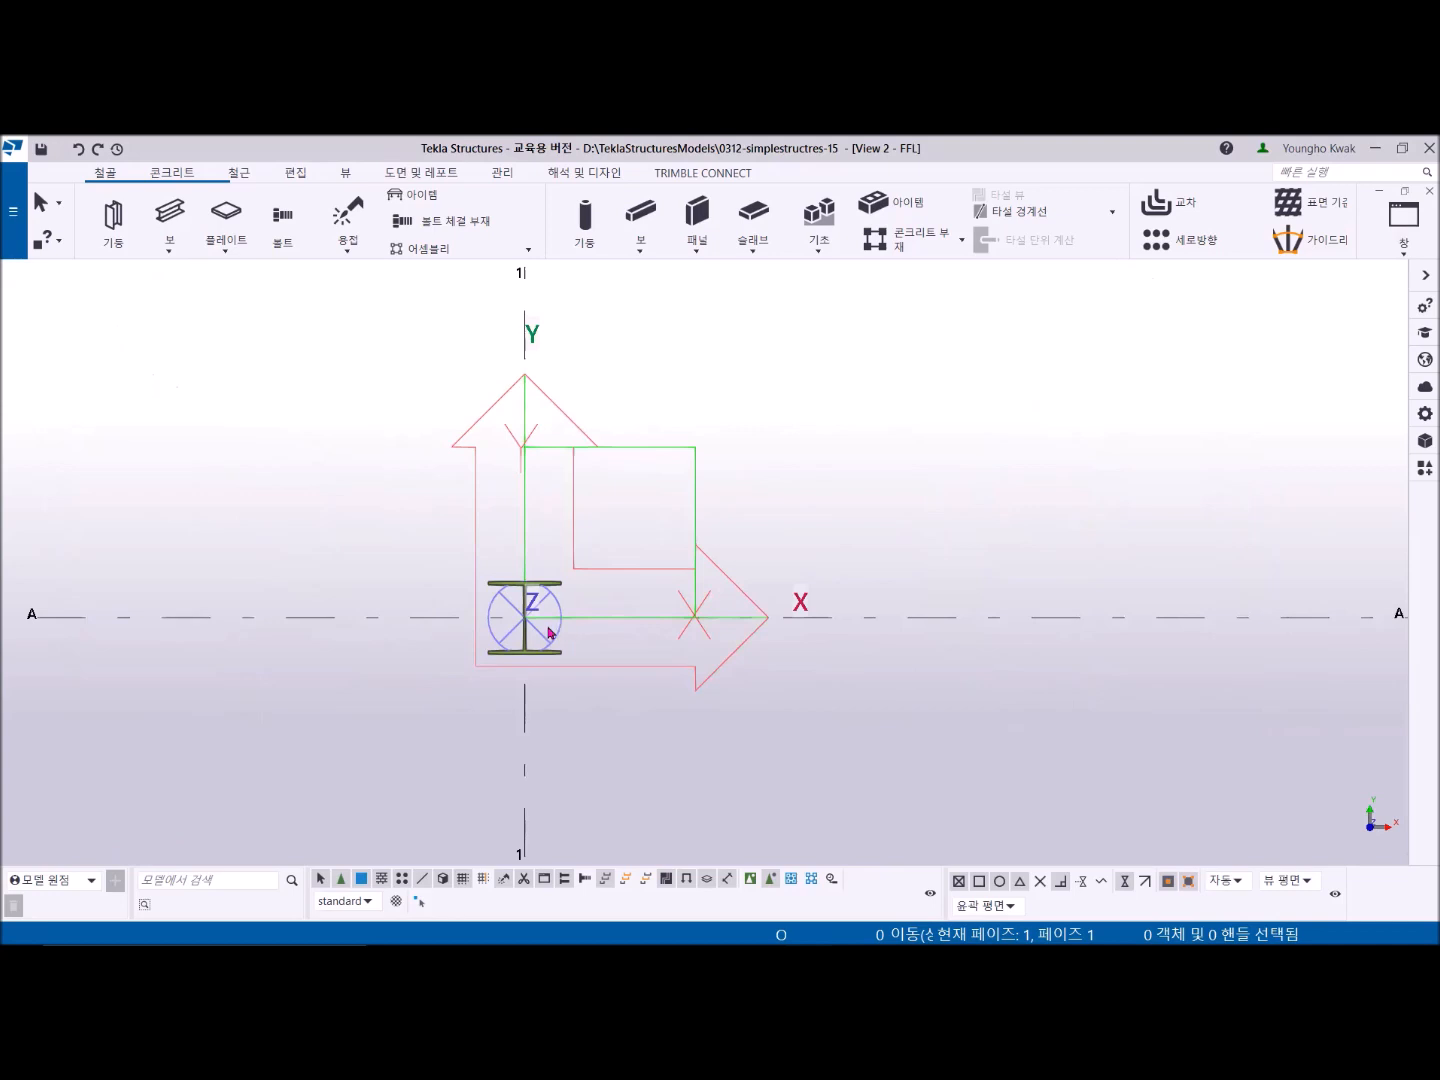
scroll(537, 632, "up", 2)
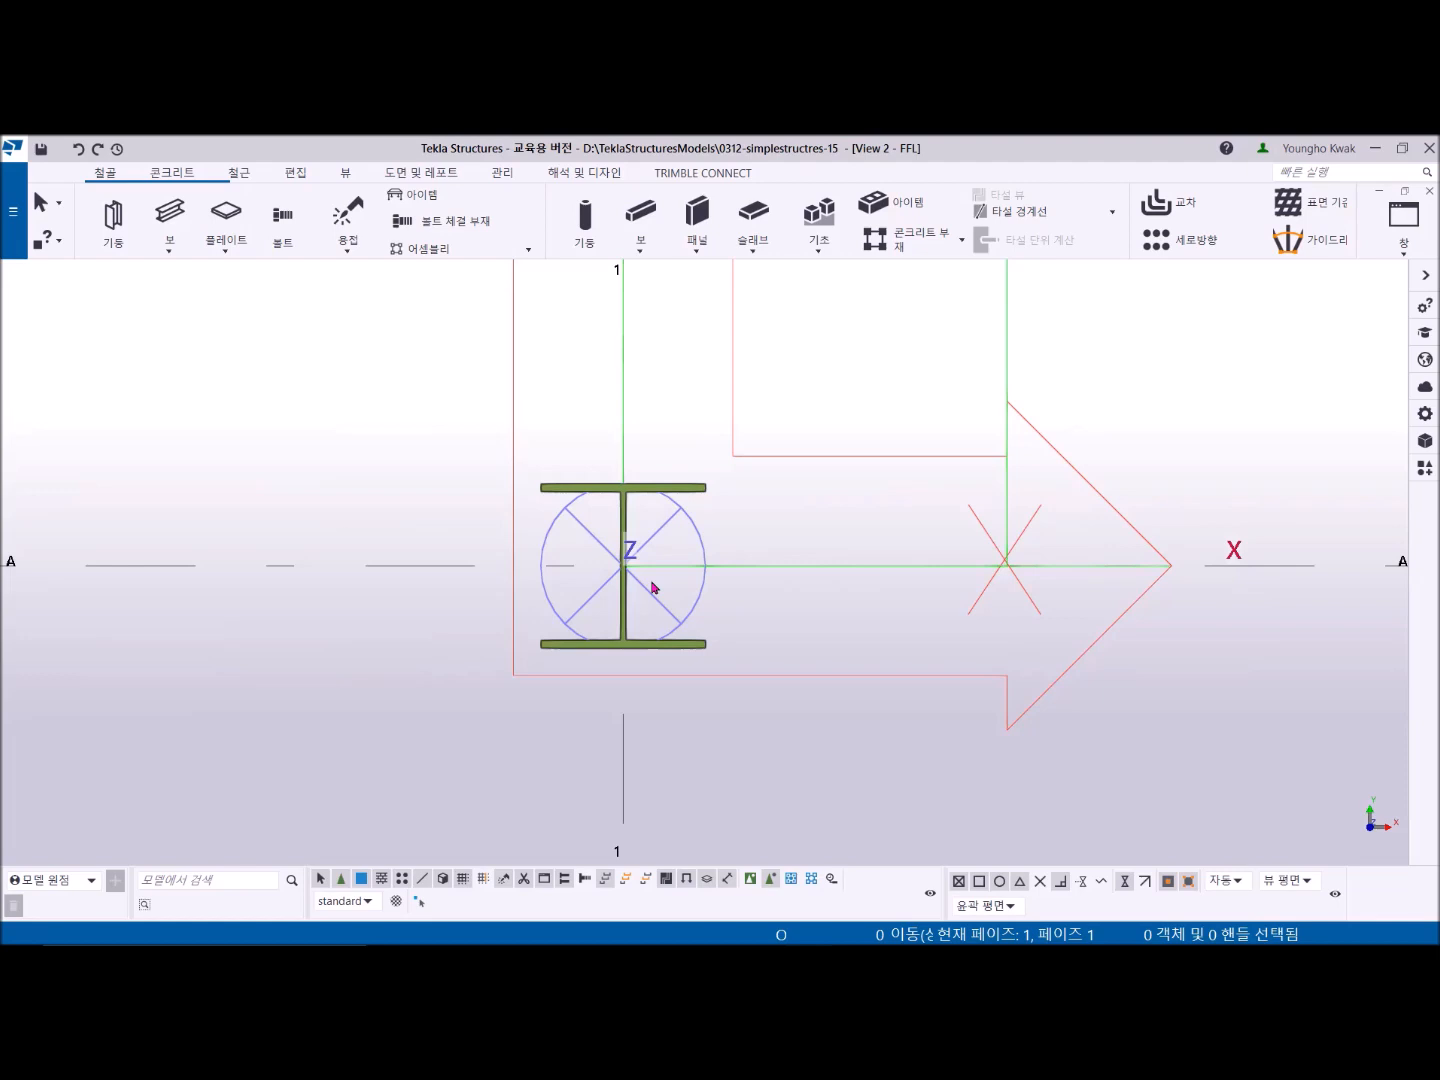
key("alt+Tab")
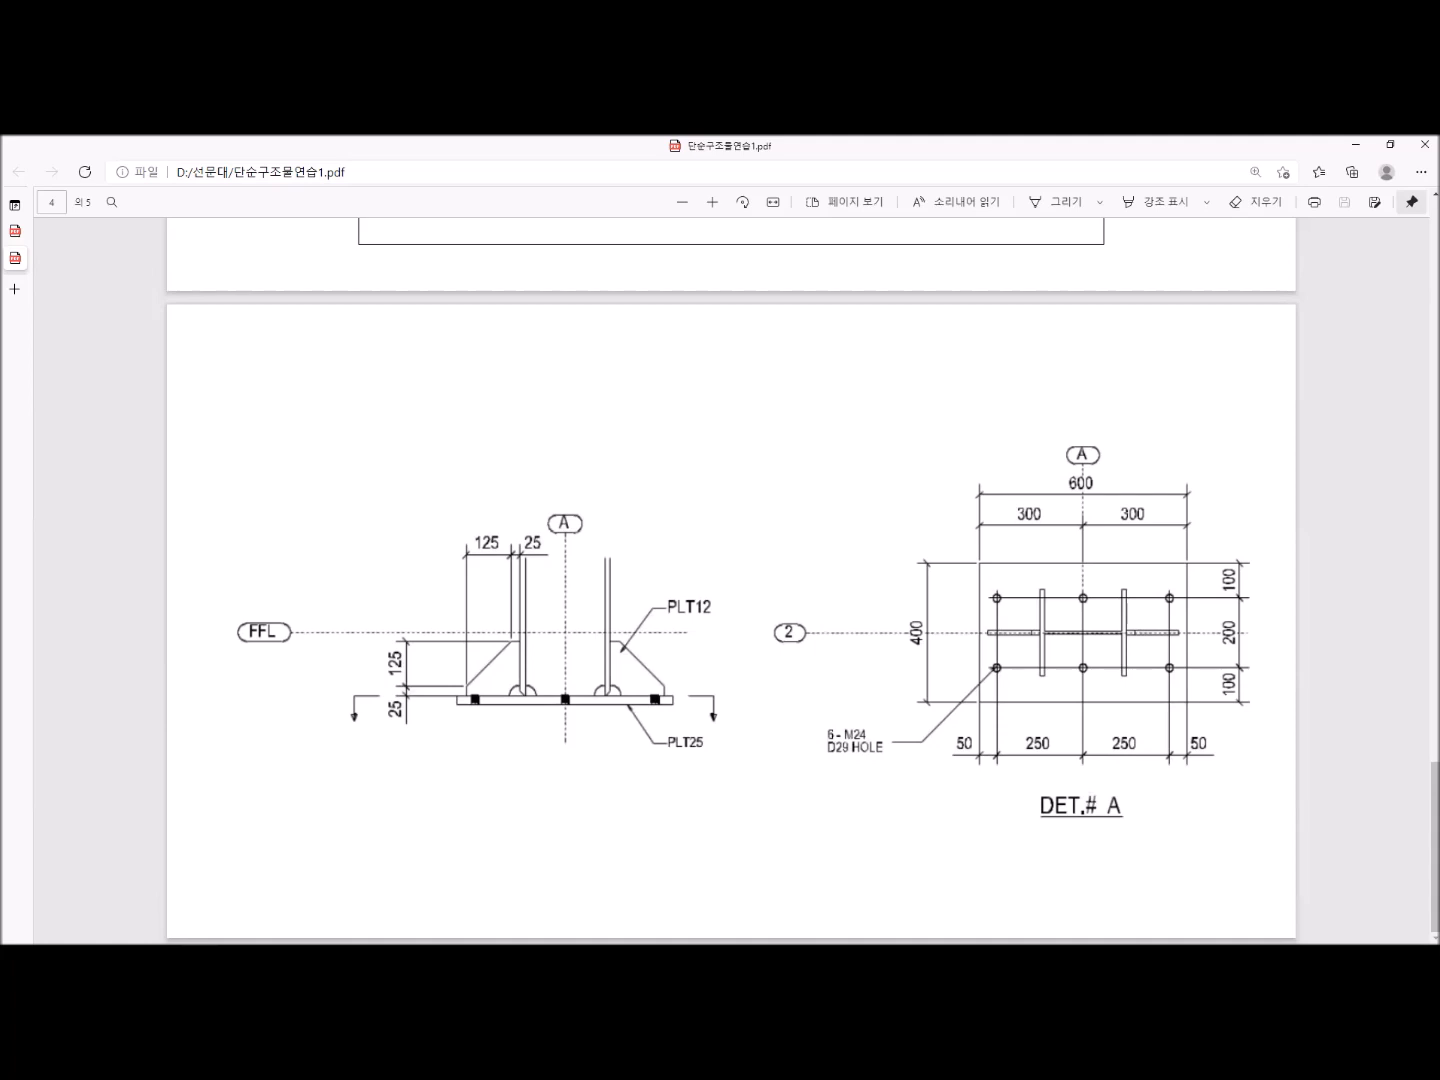
key("alt+Tab")
scroll(599, 600, "up", 3)
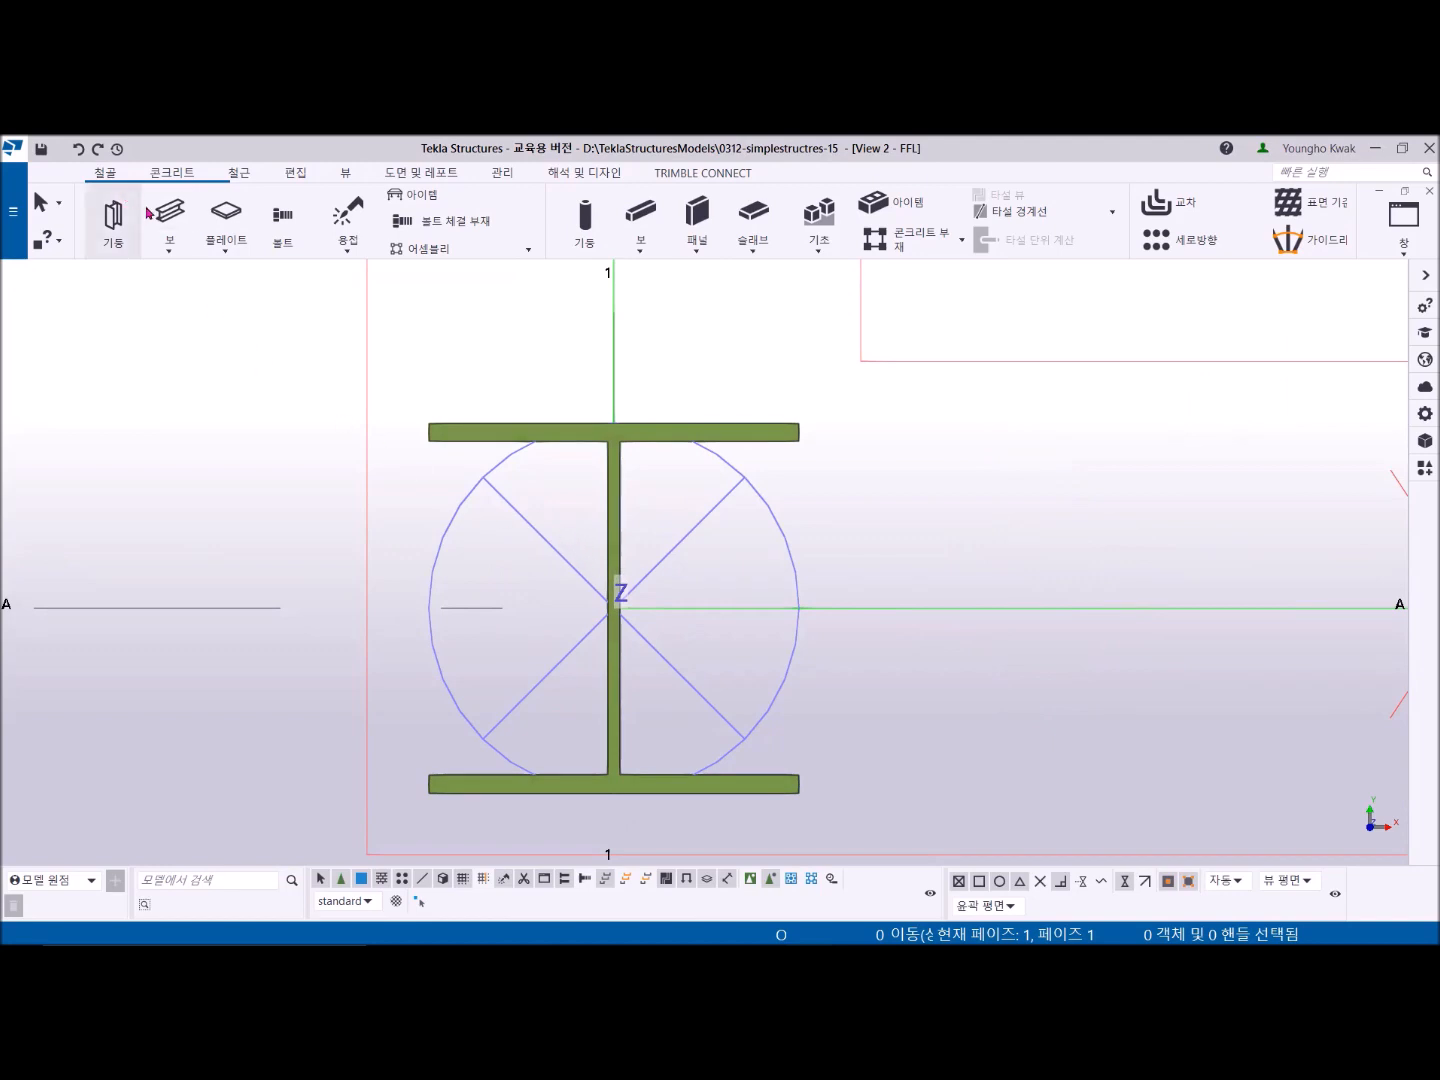
- Start the Plate tool and set the plate profile to PL25
left_click(228, 222)
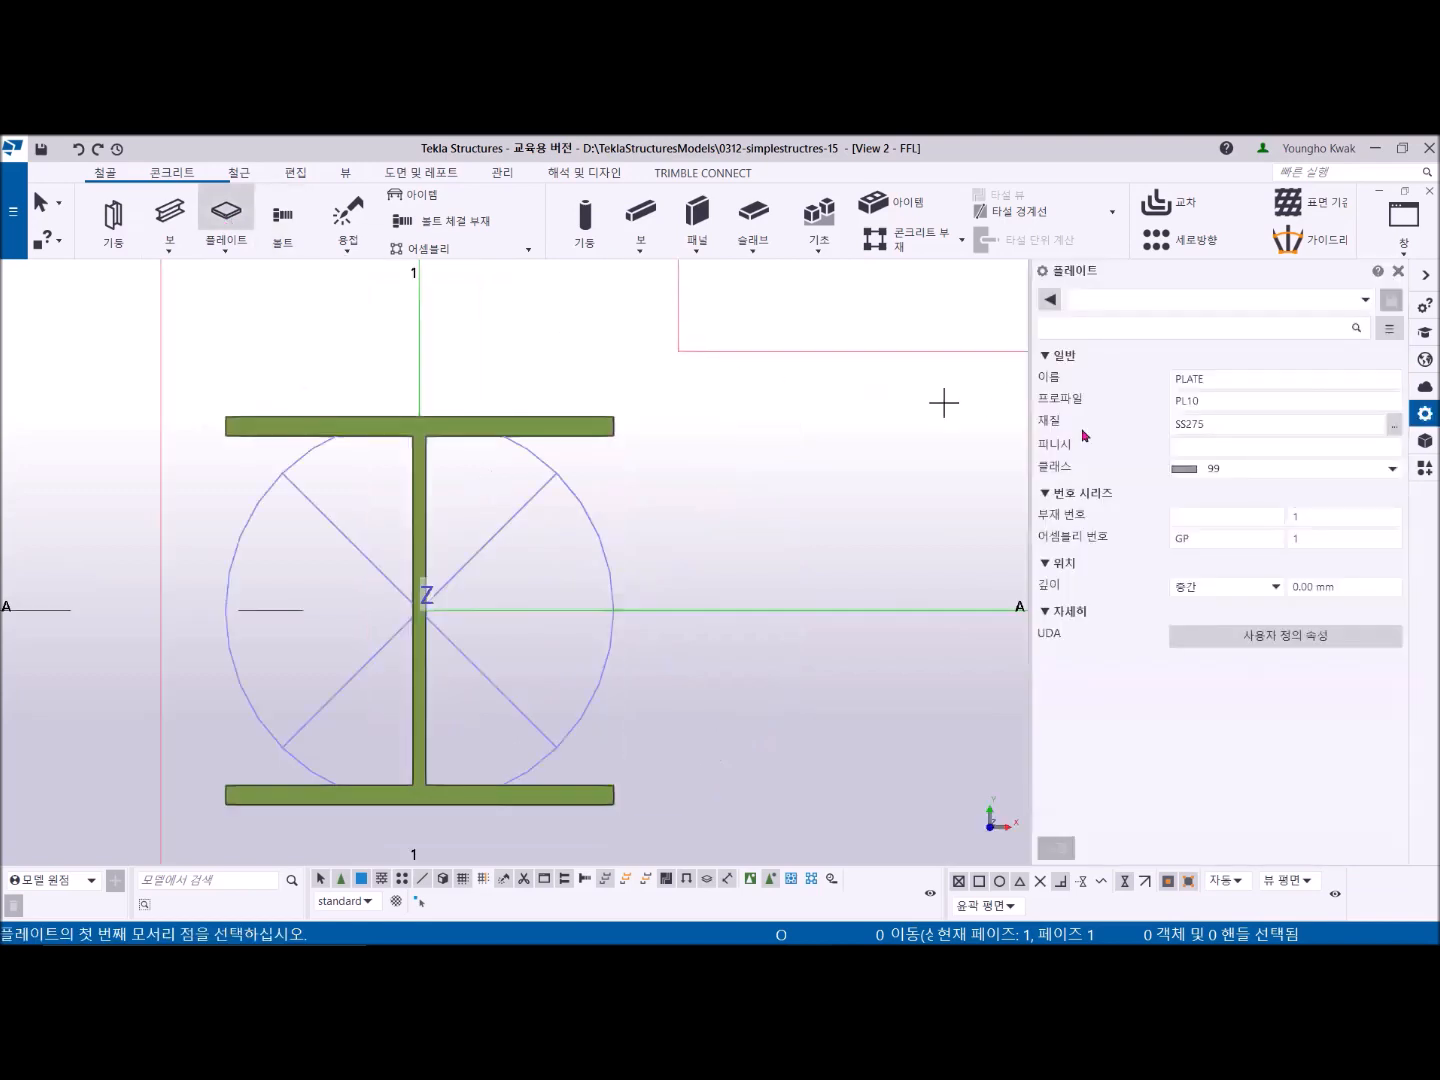
left_click(1227, 405)
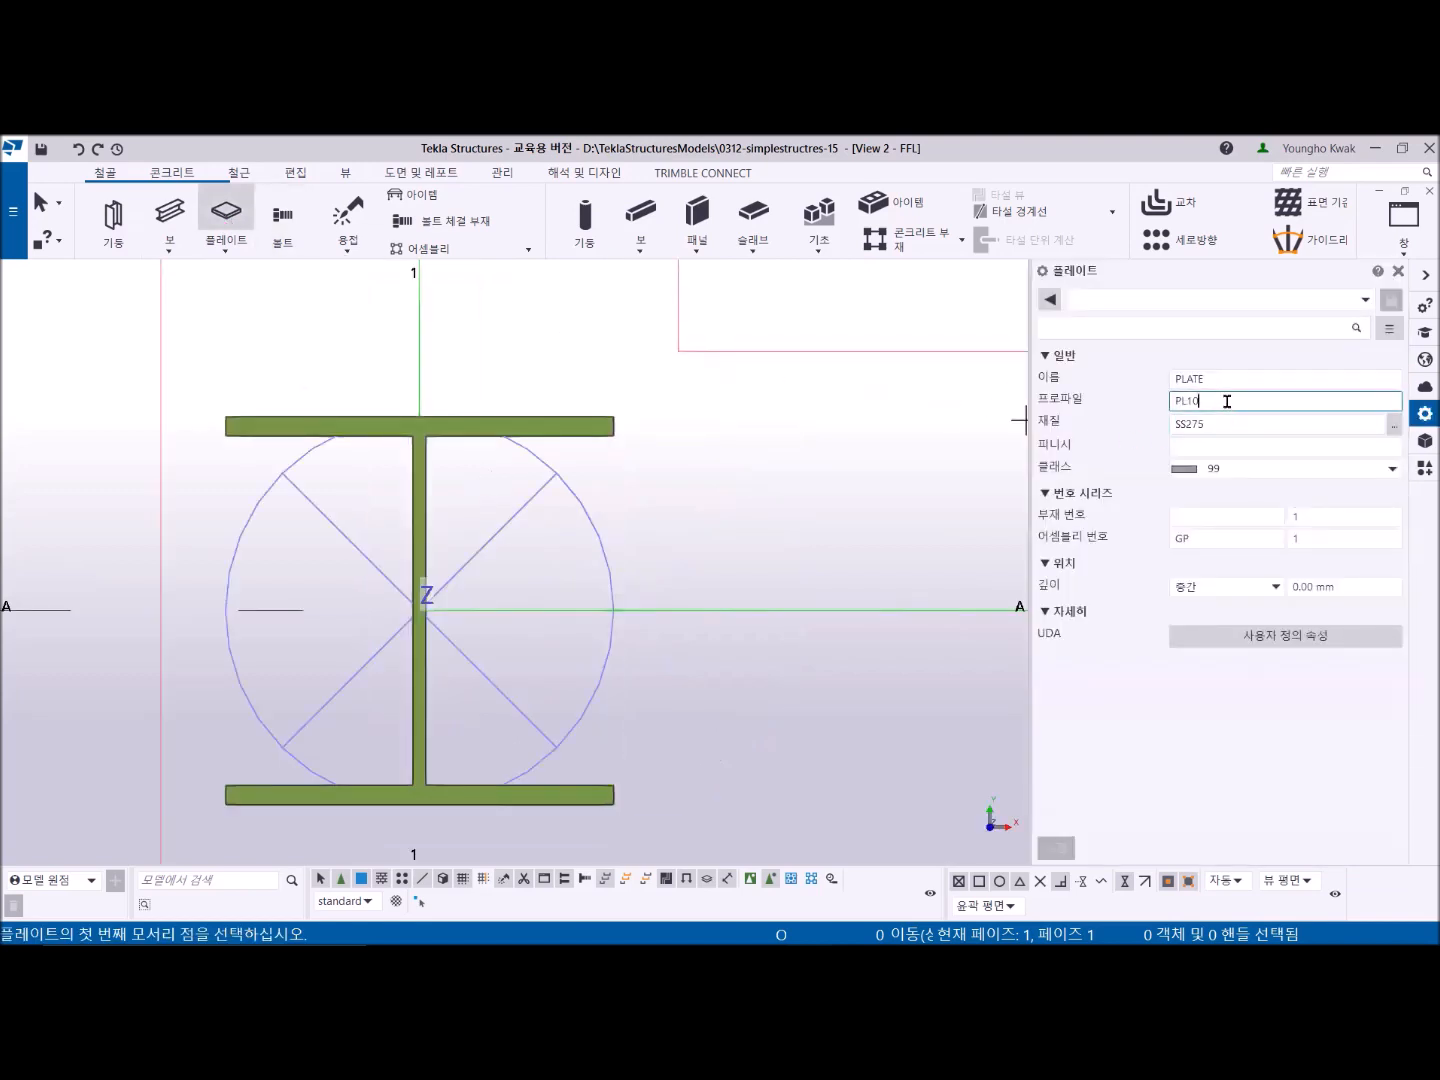
key("BackSpace")
key("BackSpace")
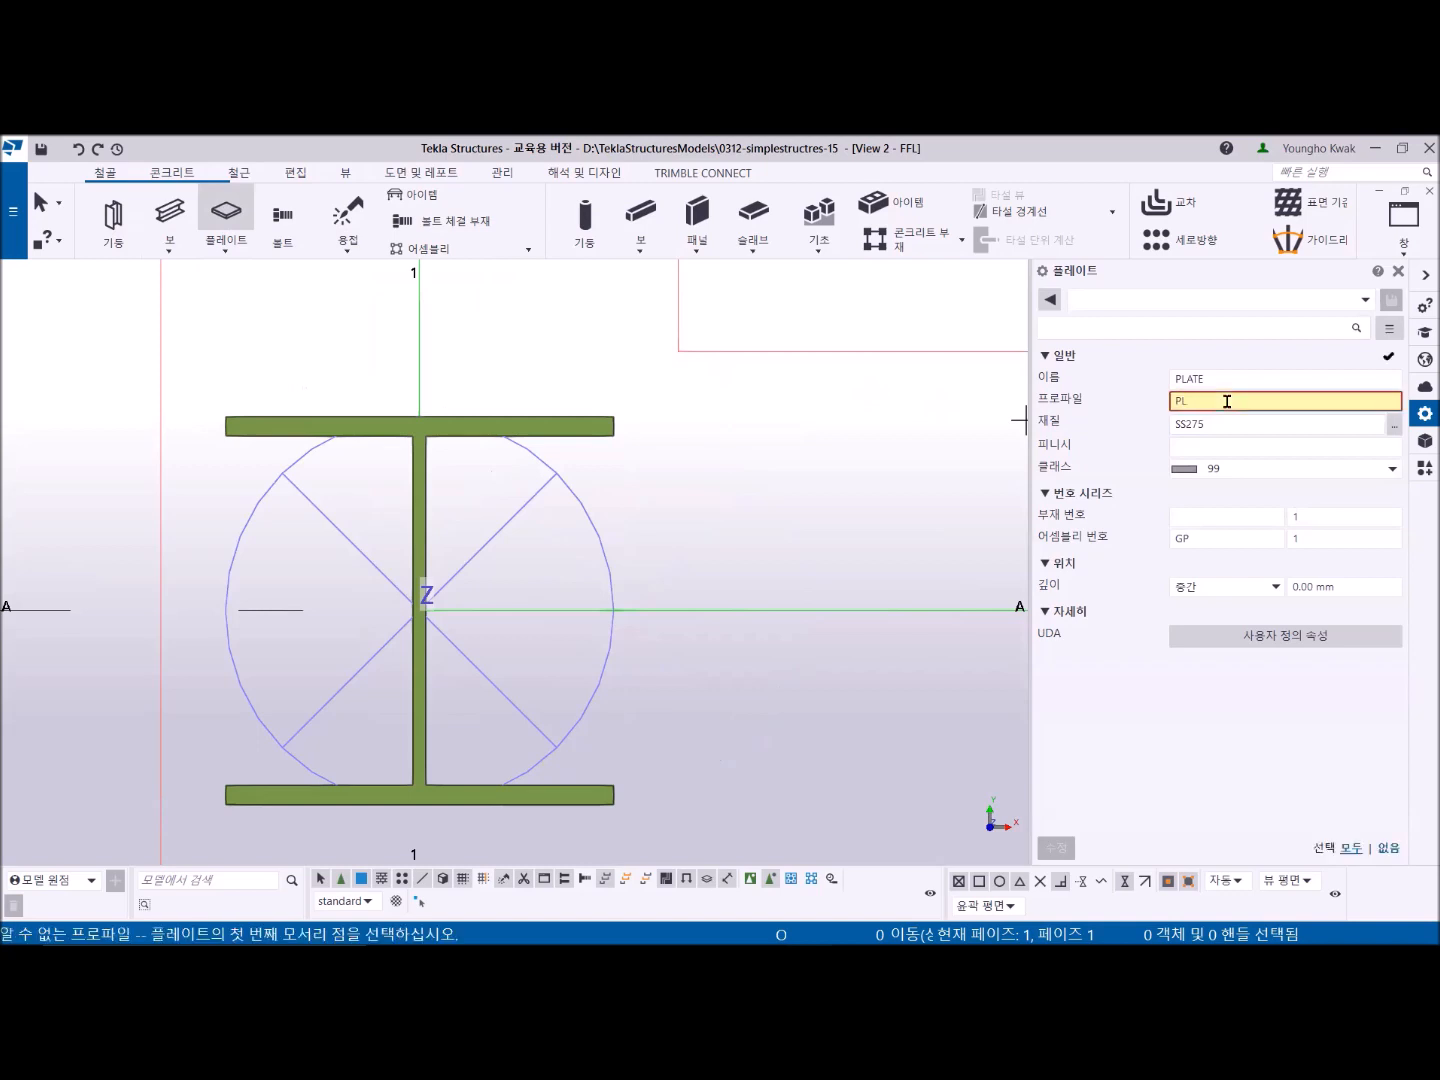
type("25")
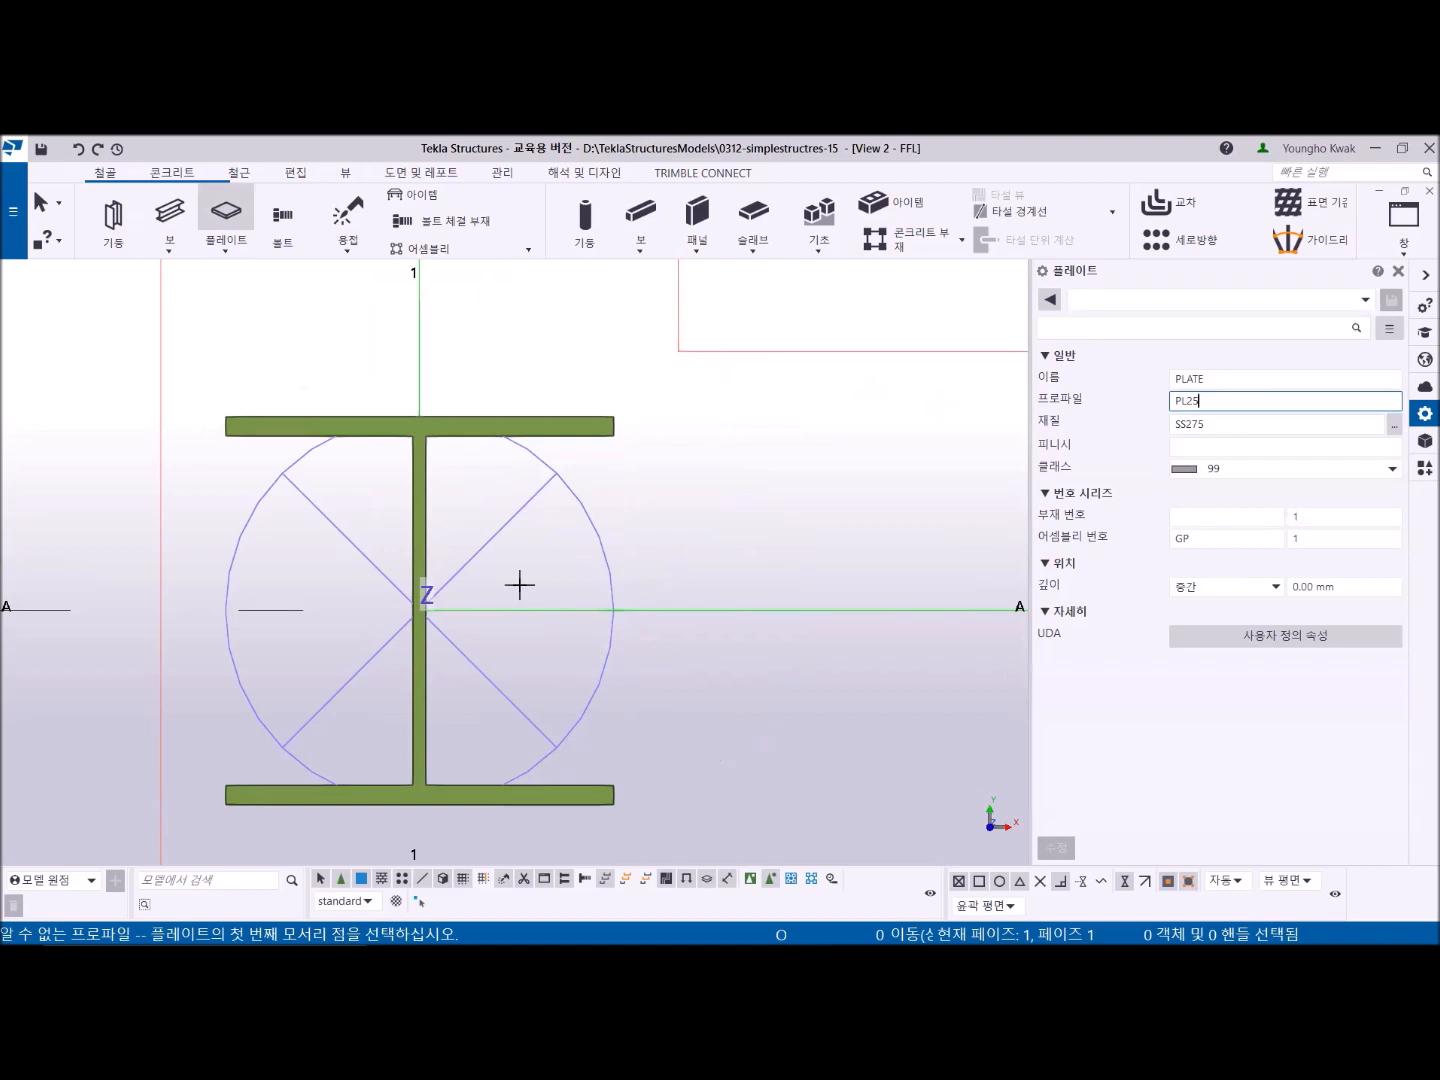
- Turn on geometry-line snapping and place the first plate corner 300 mm from the column centre along grid A
left_click(418, 606)
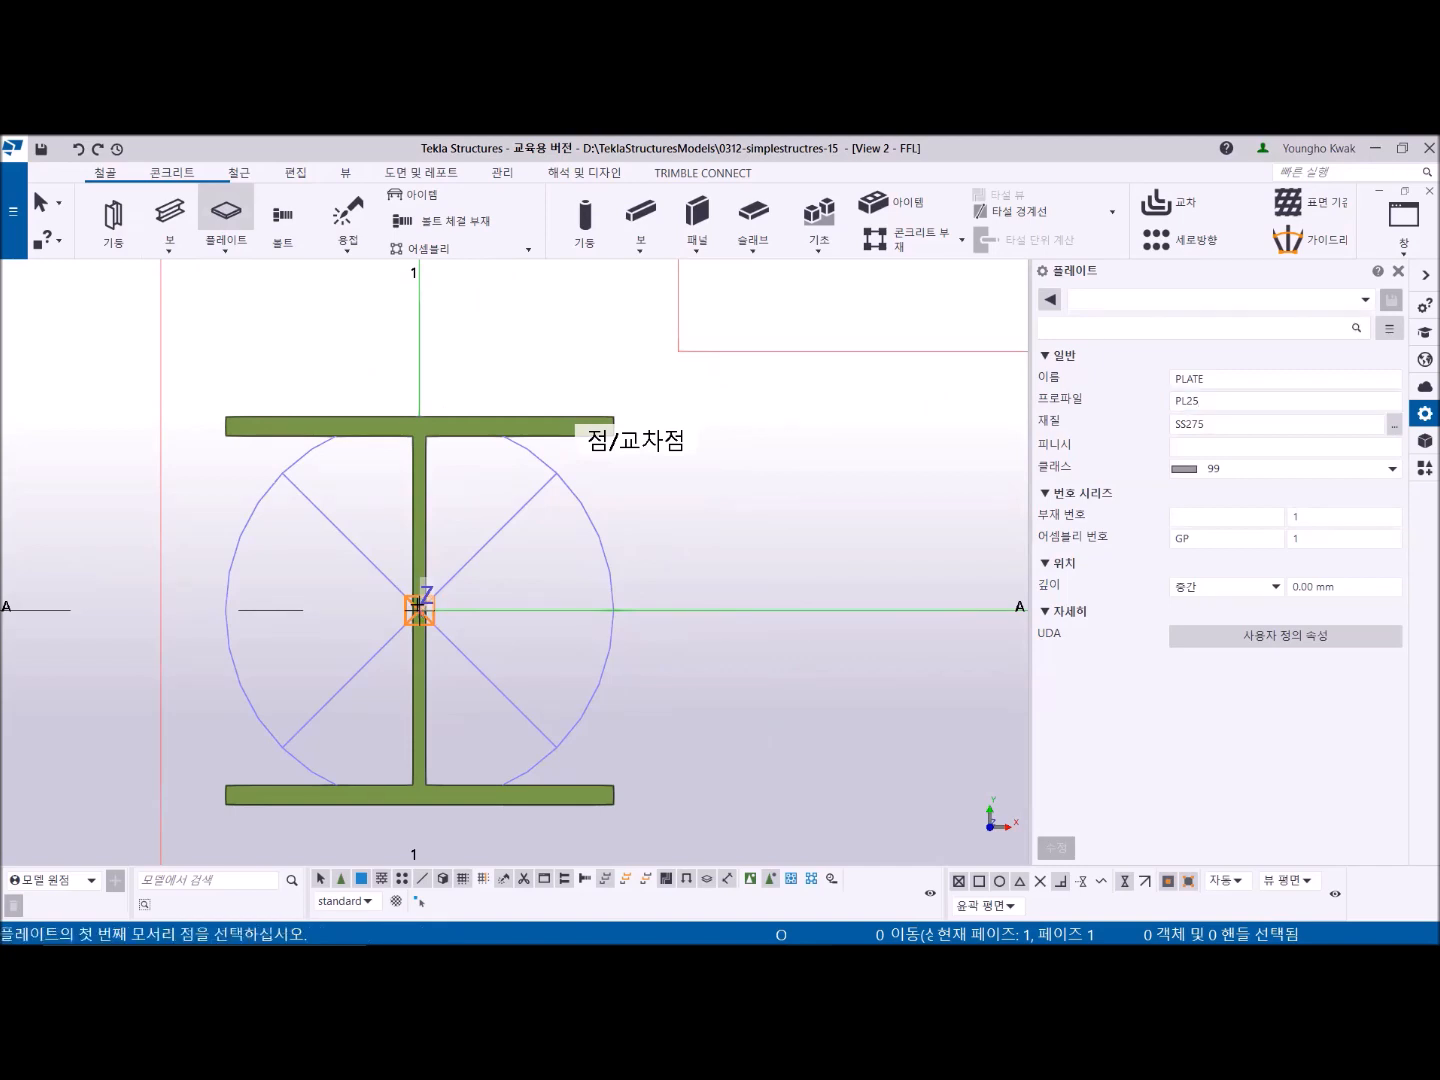
left_click(419, 608)
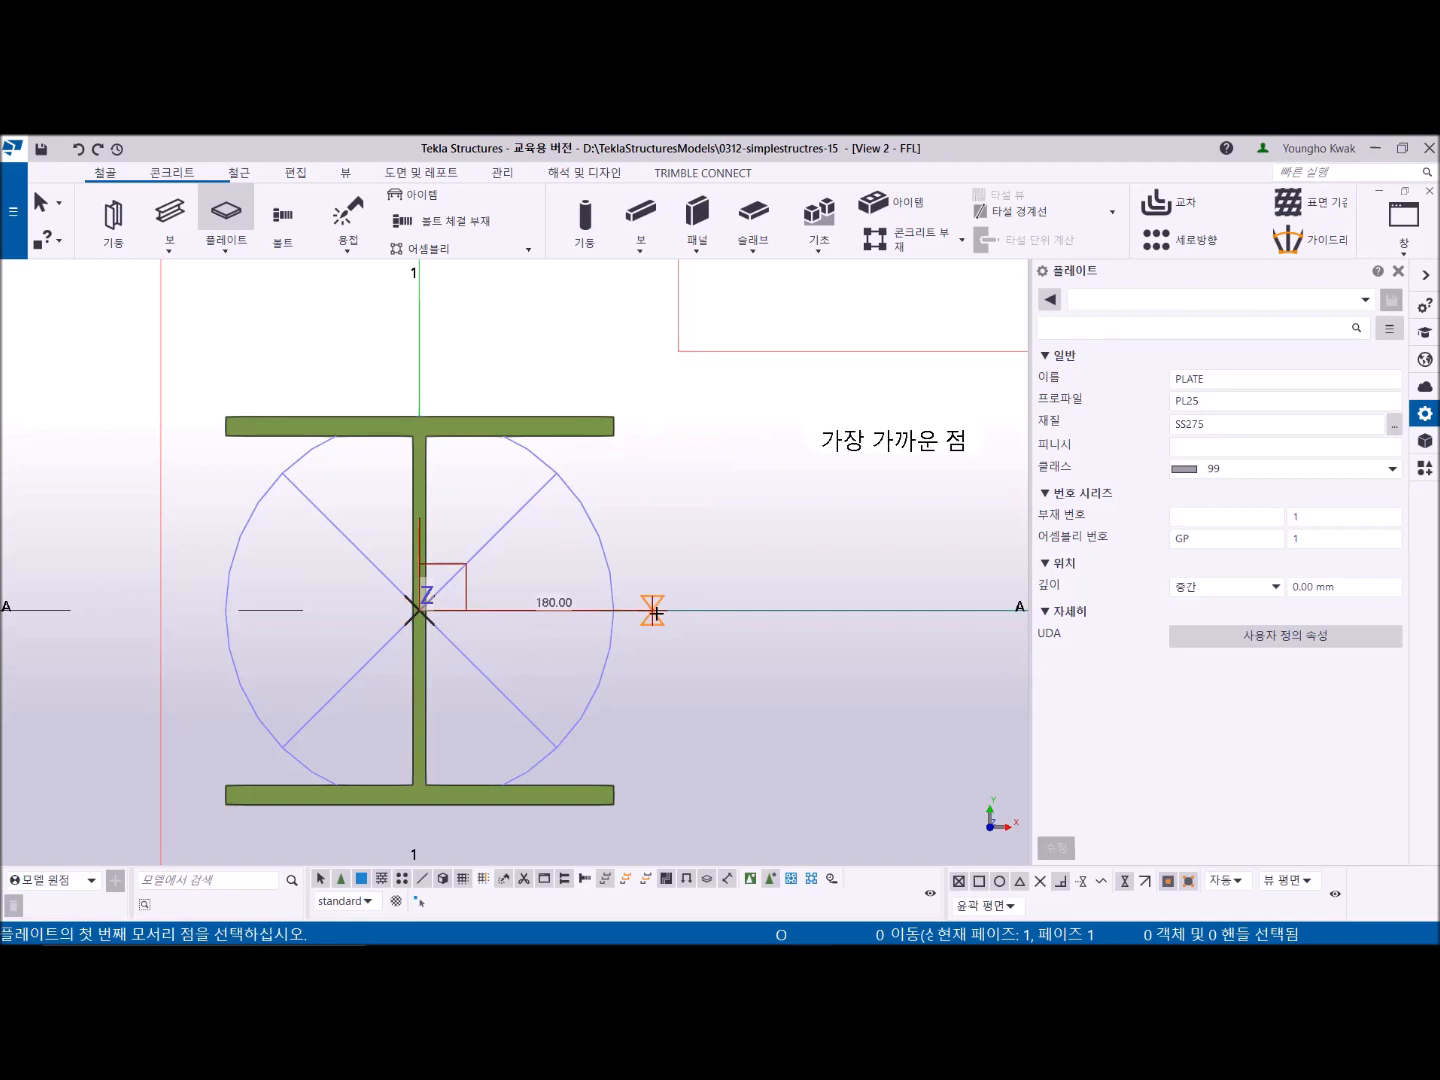
left_click(1189, 882)
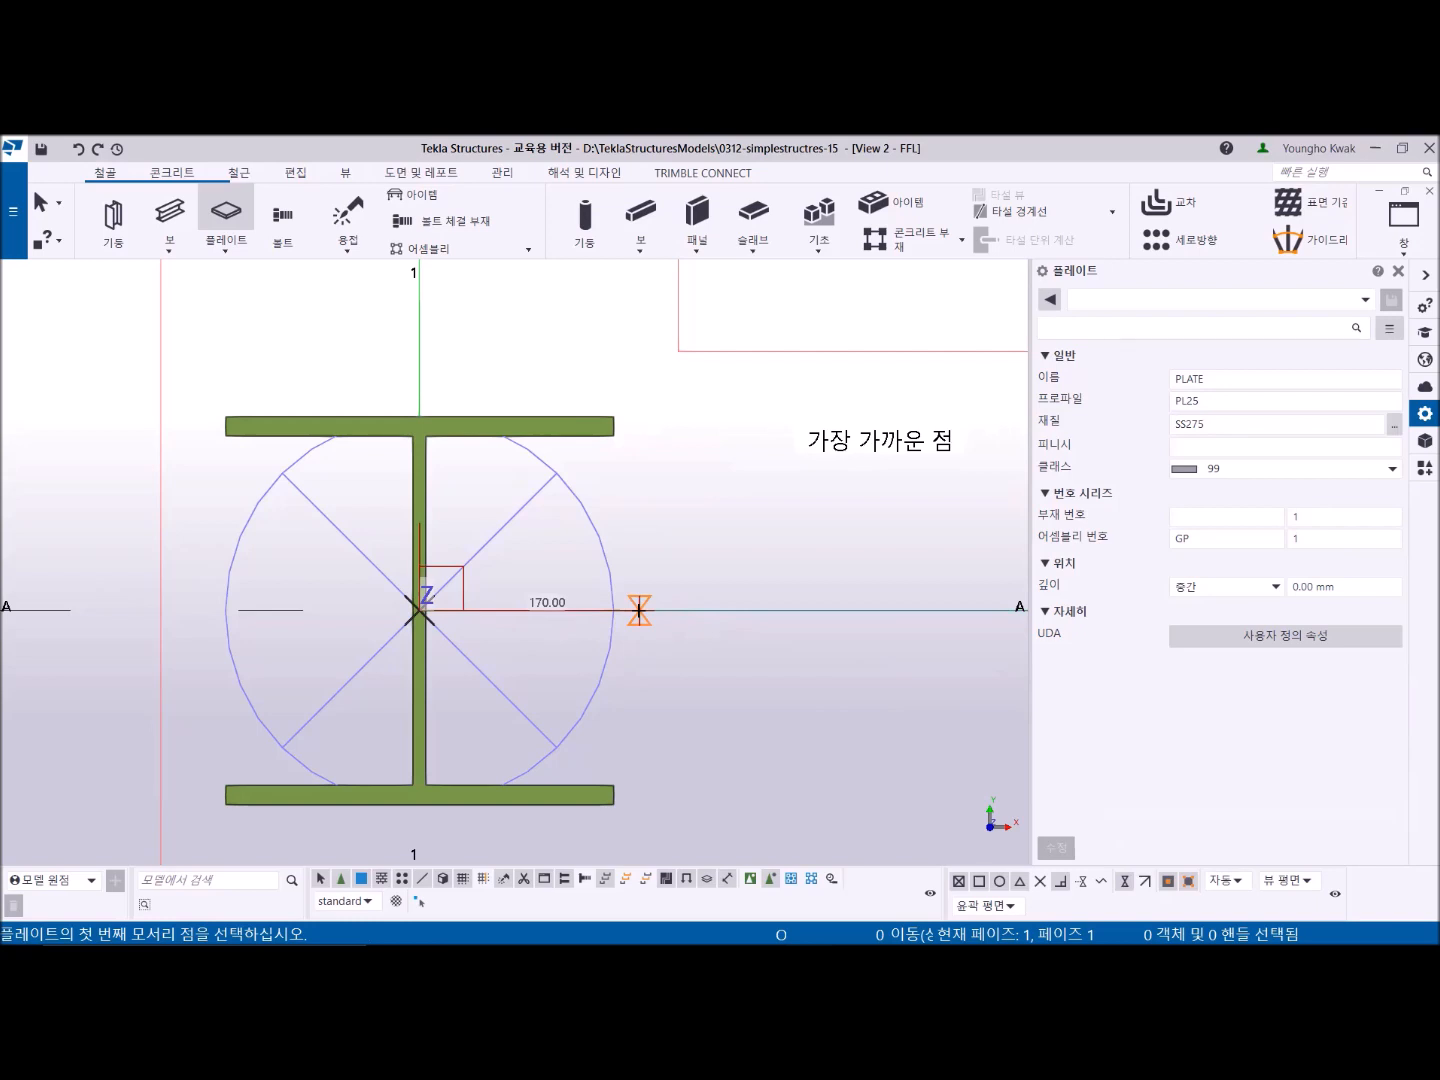
type("300")
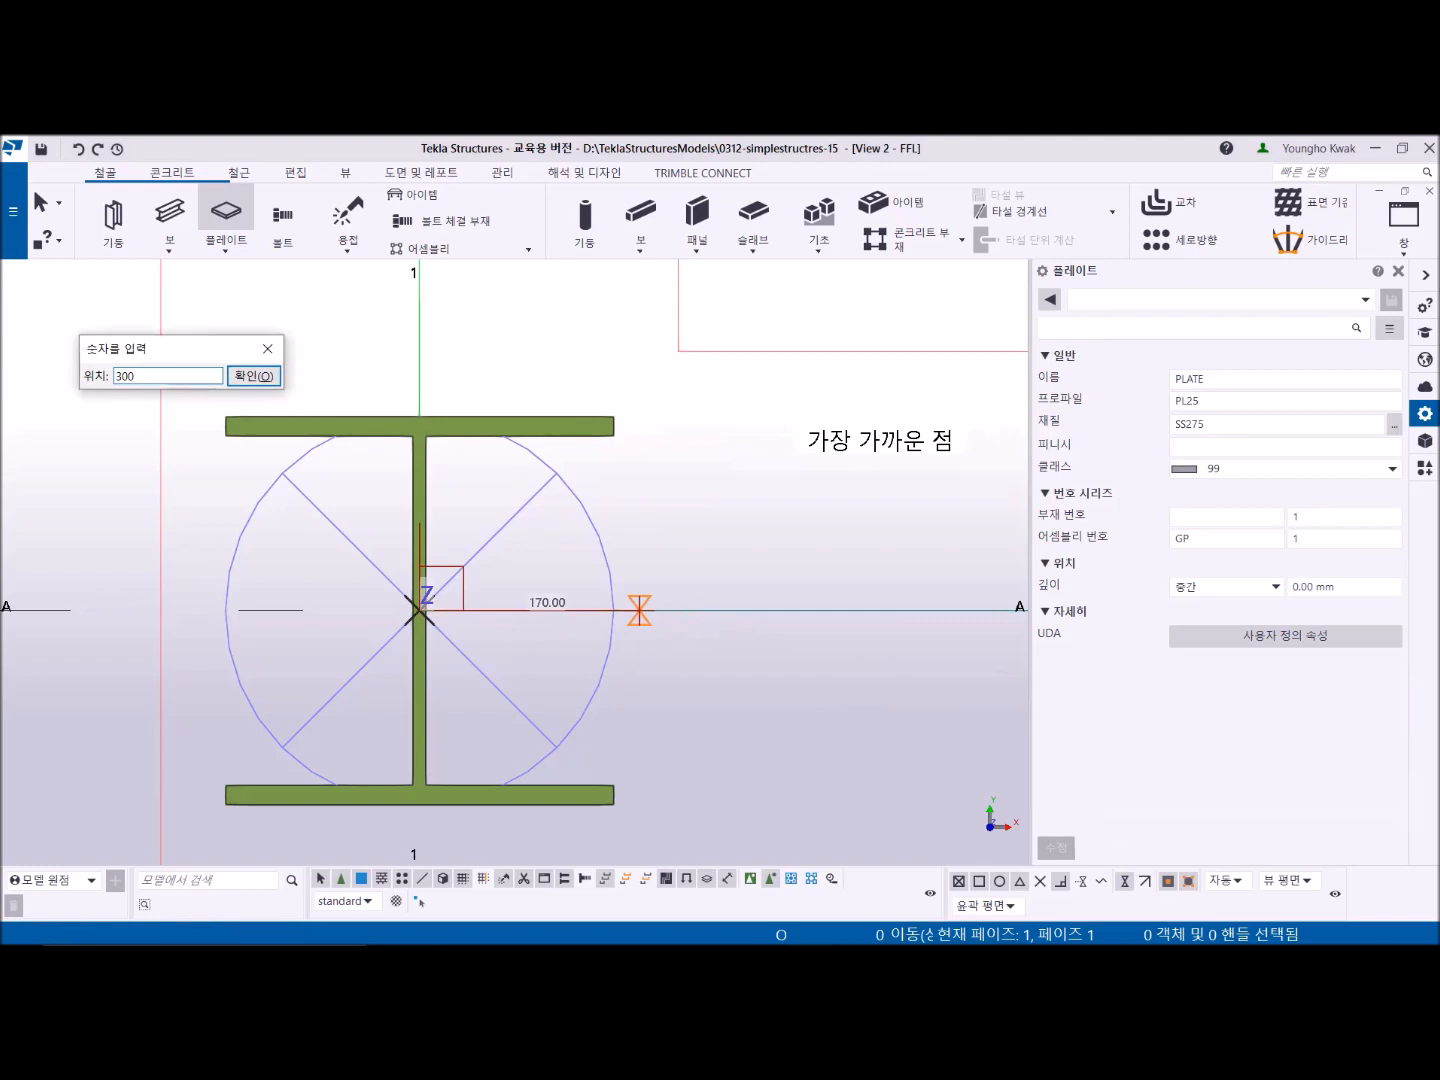
key("Return")
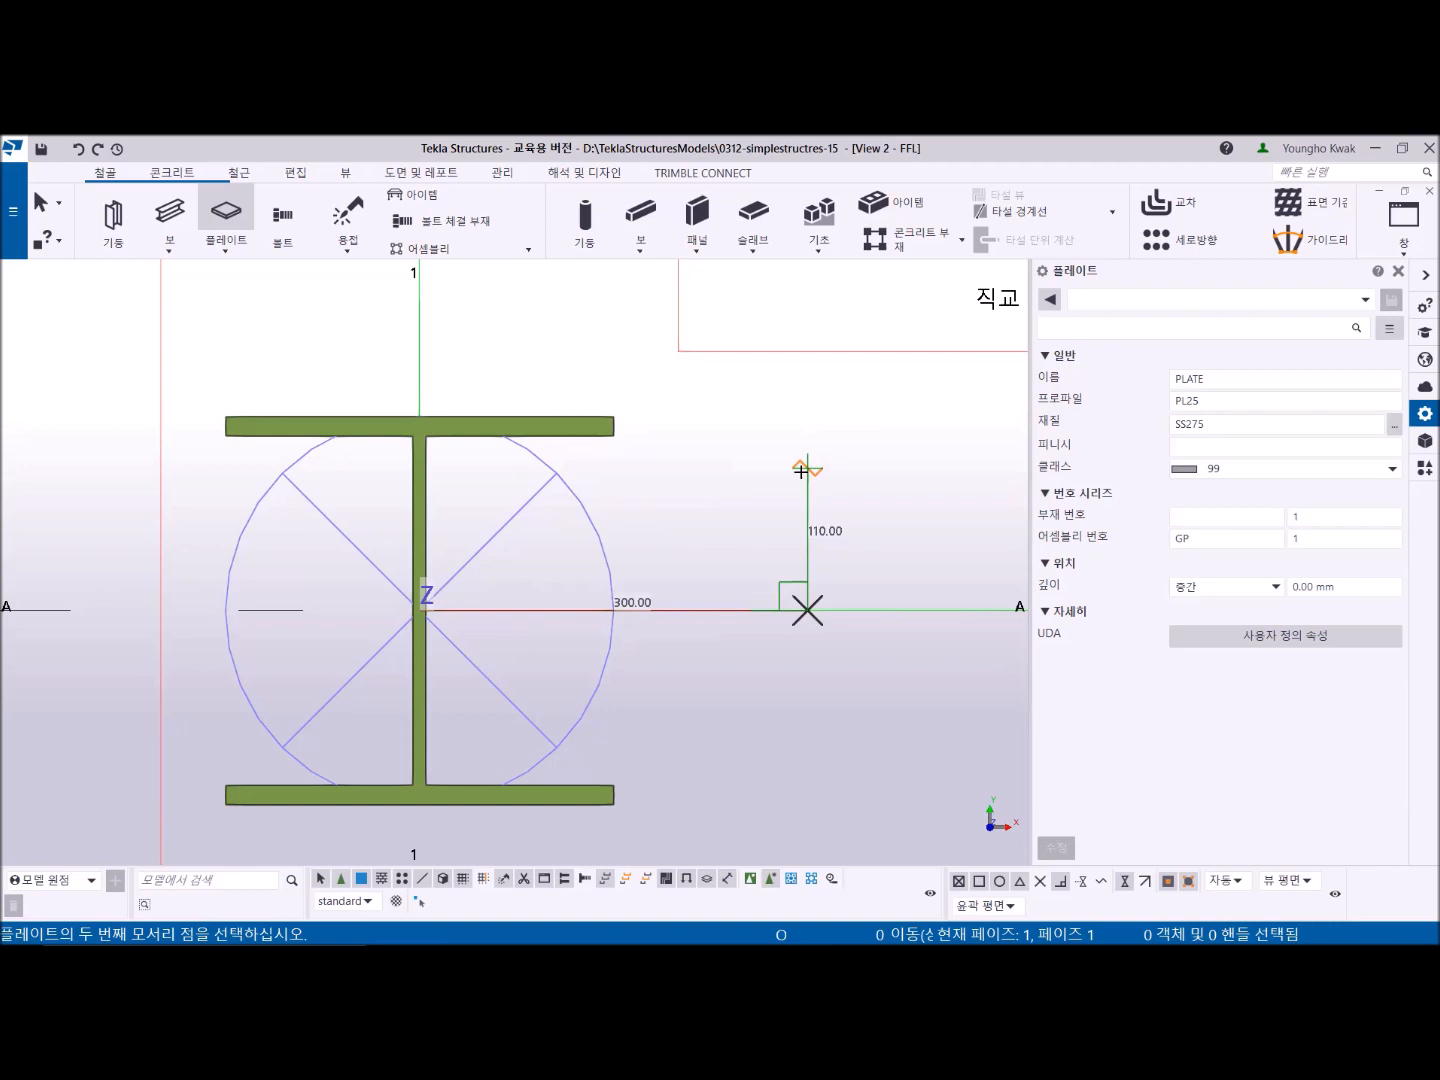
- Place the next plate corners 200 mm upward and then 600 mm across to the left
type("200")
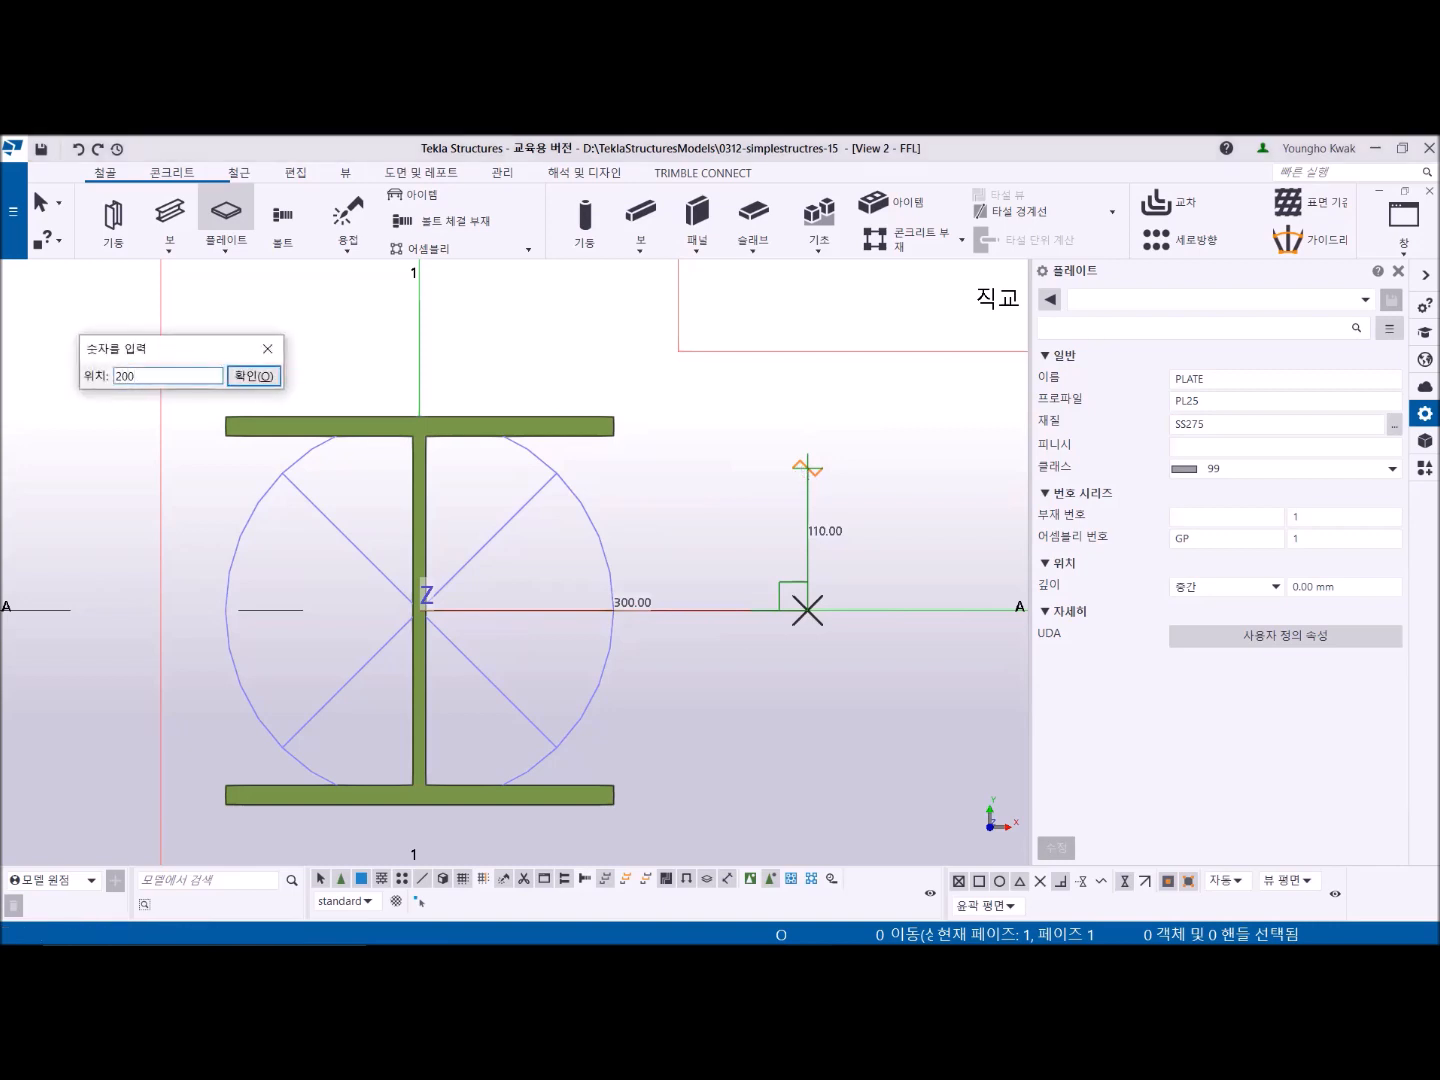
key("Return")
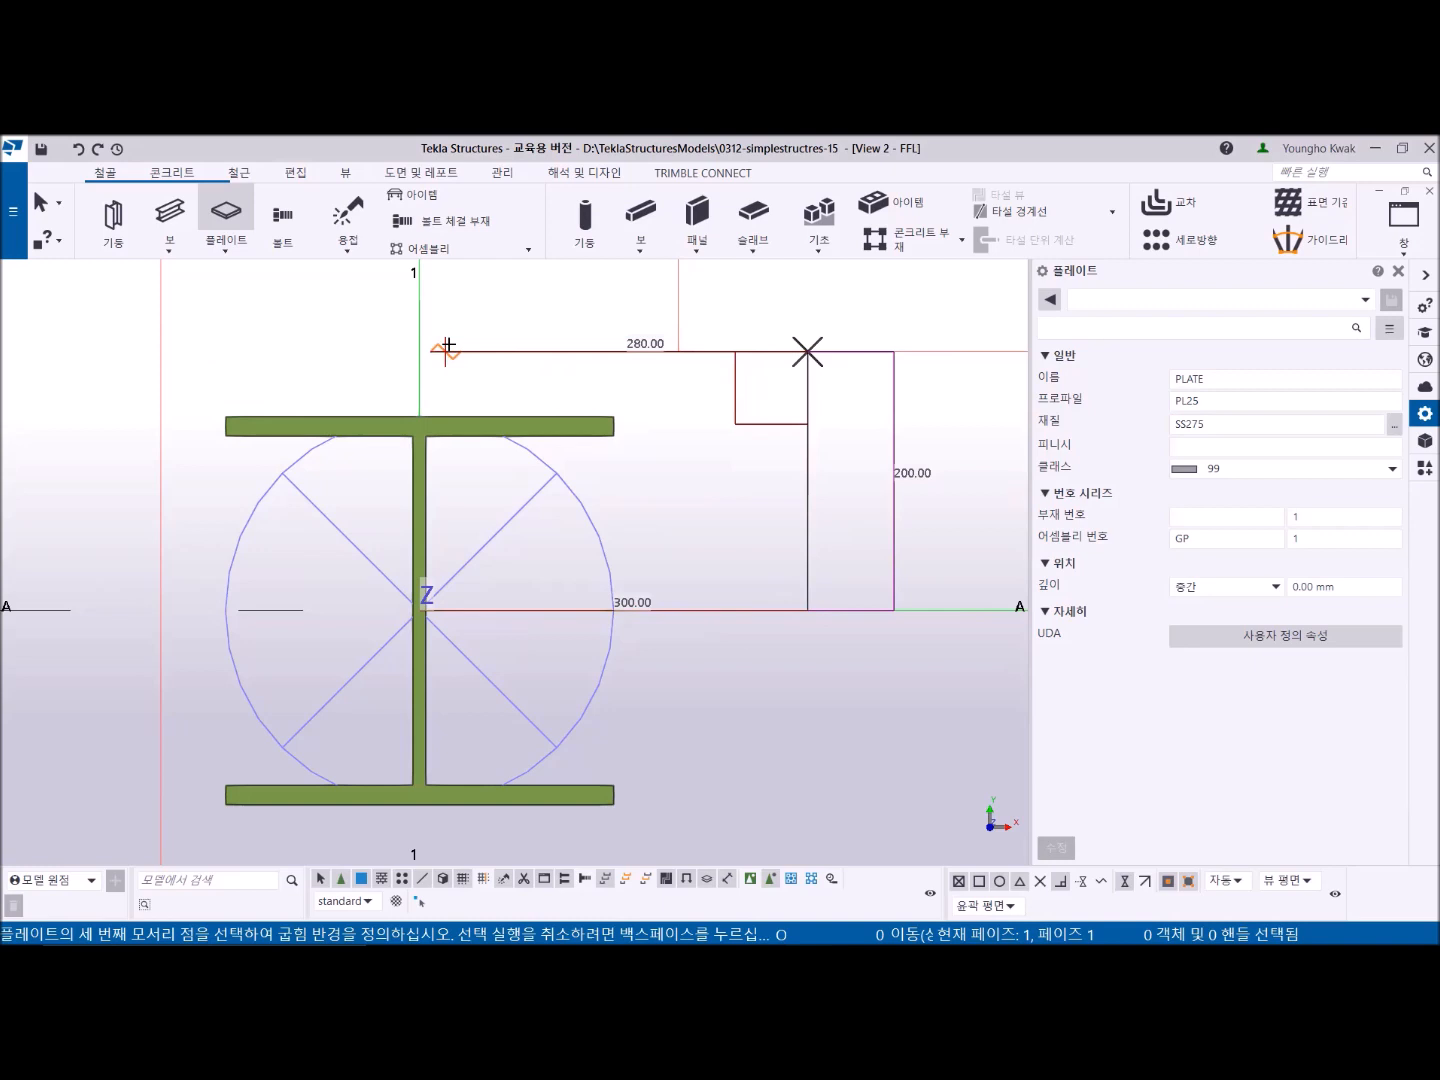
type("600")
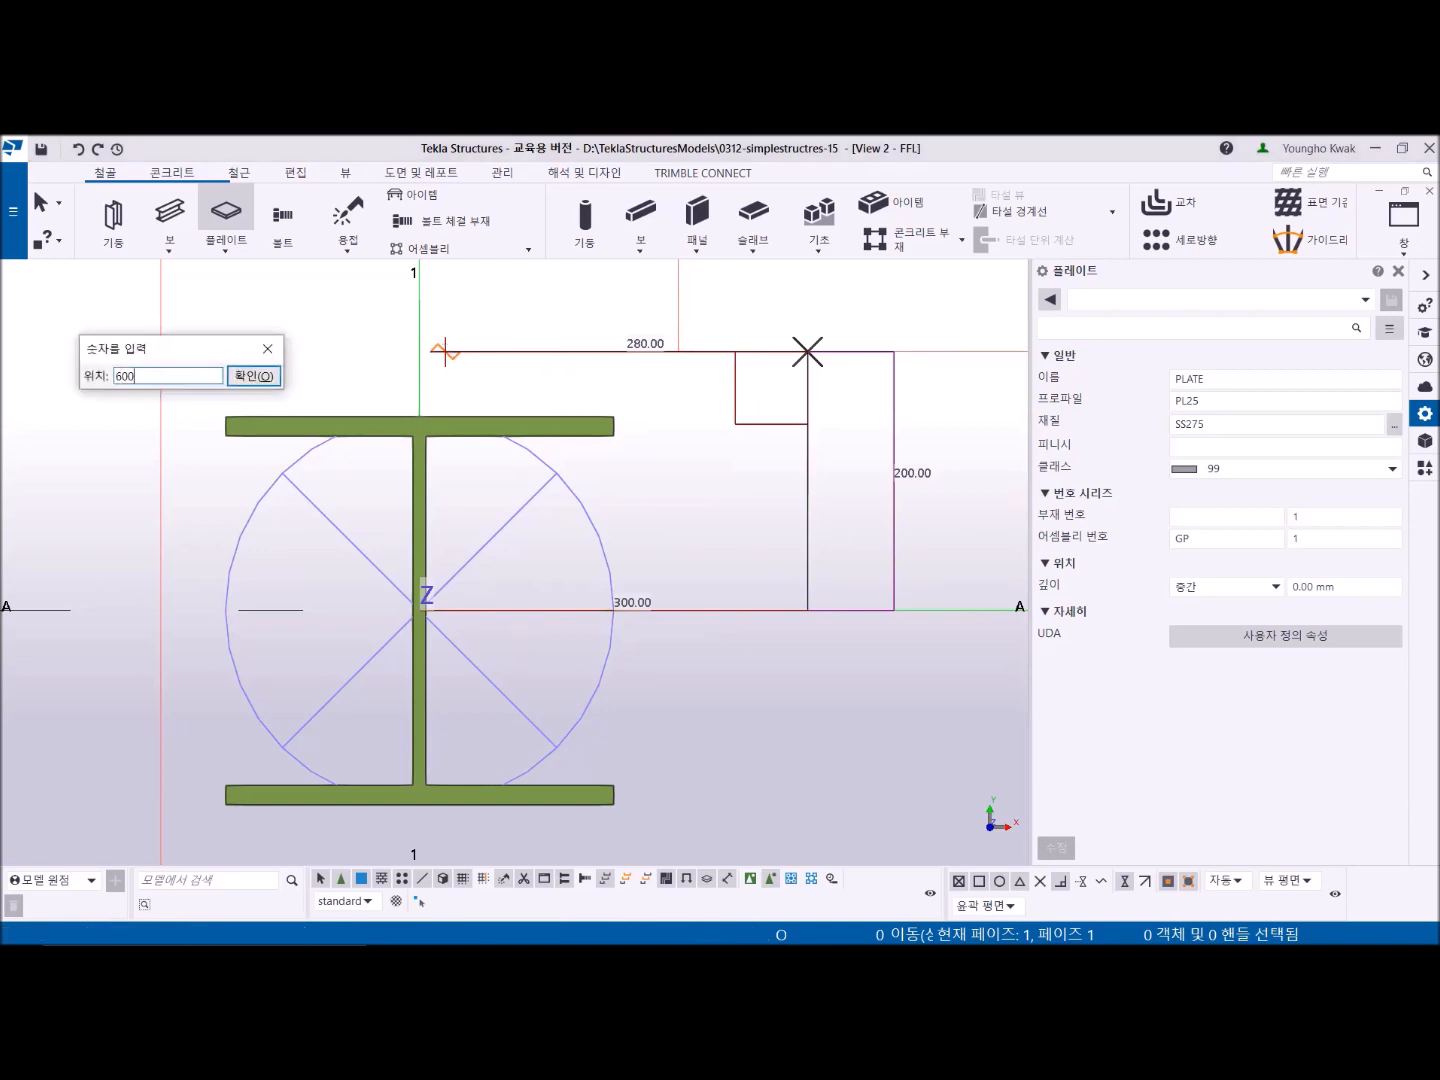
key("Return")
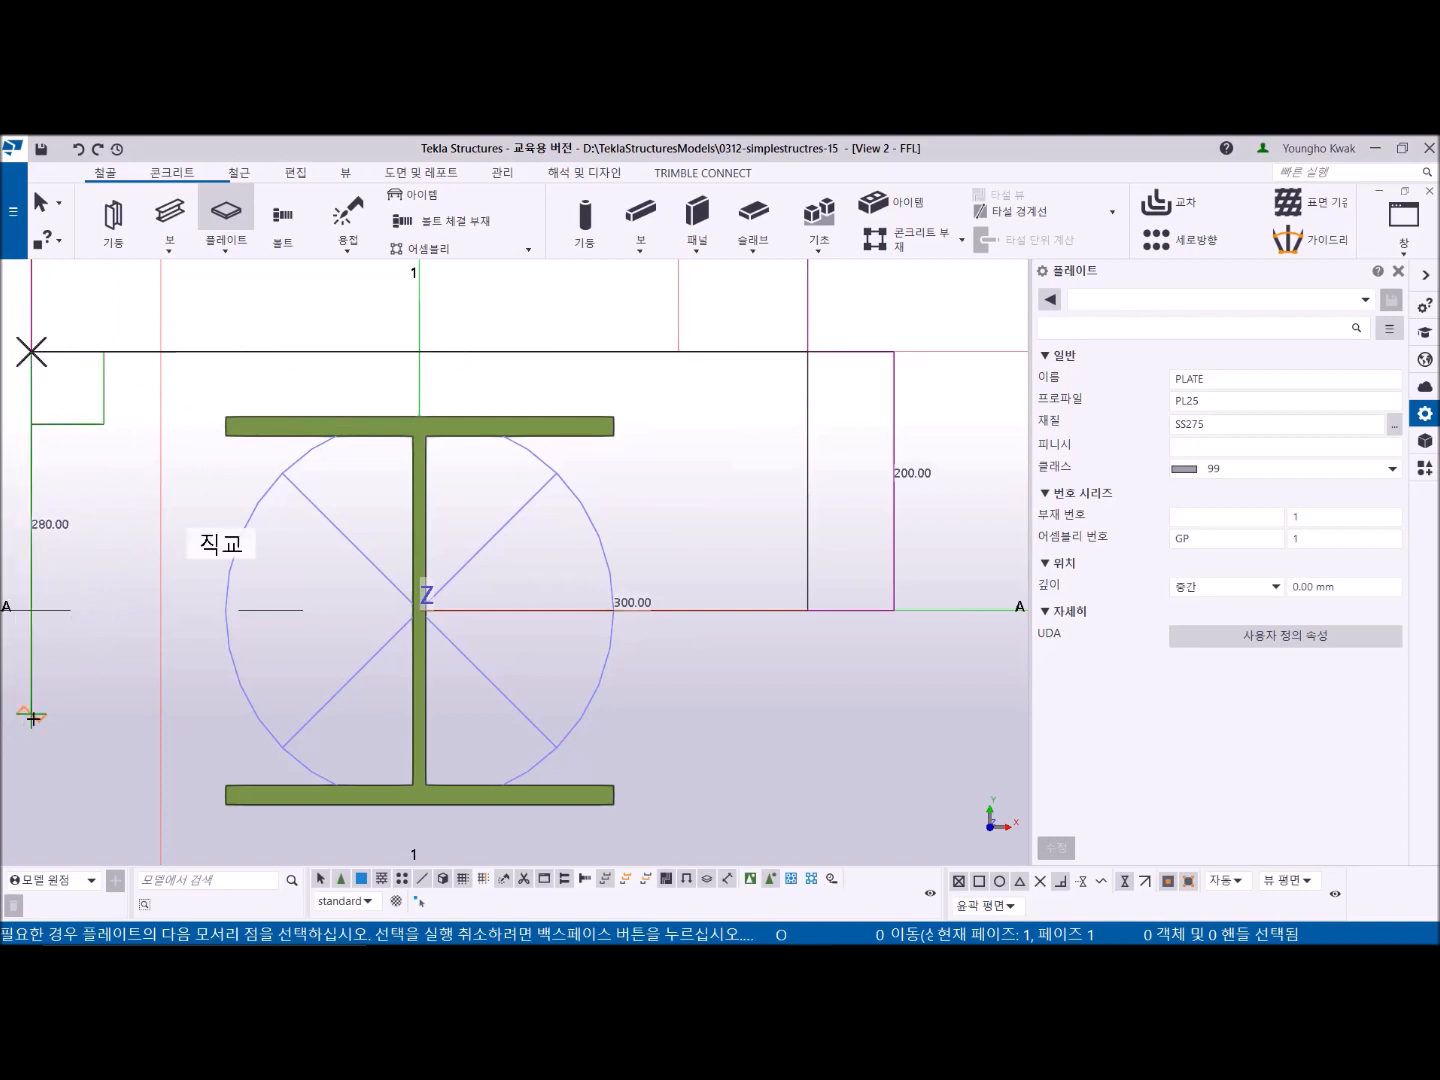
- Place a corner 400 mm downward, close the plate at the remaining corners, and end the Plate command
type("4")
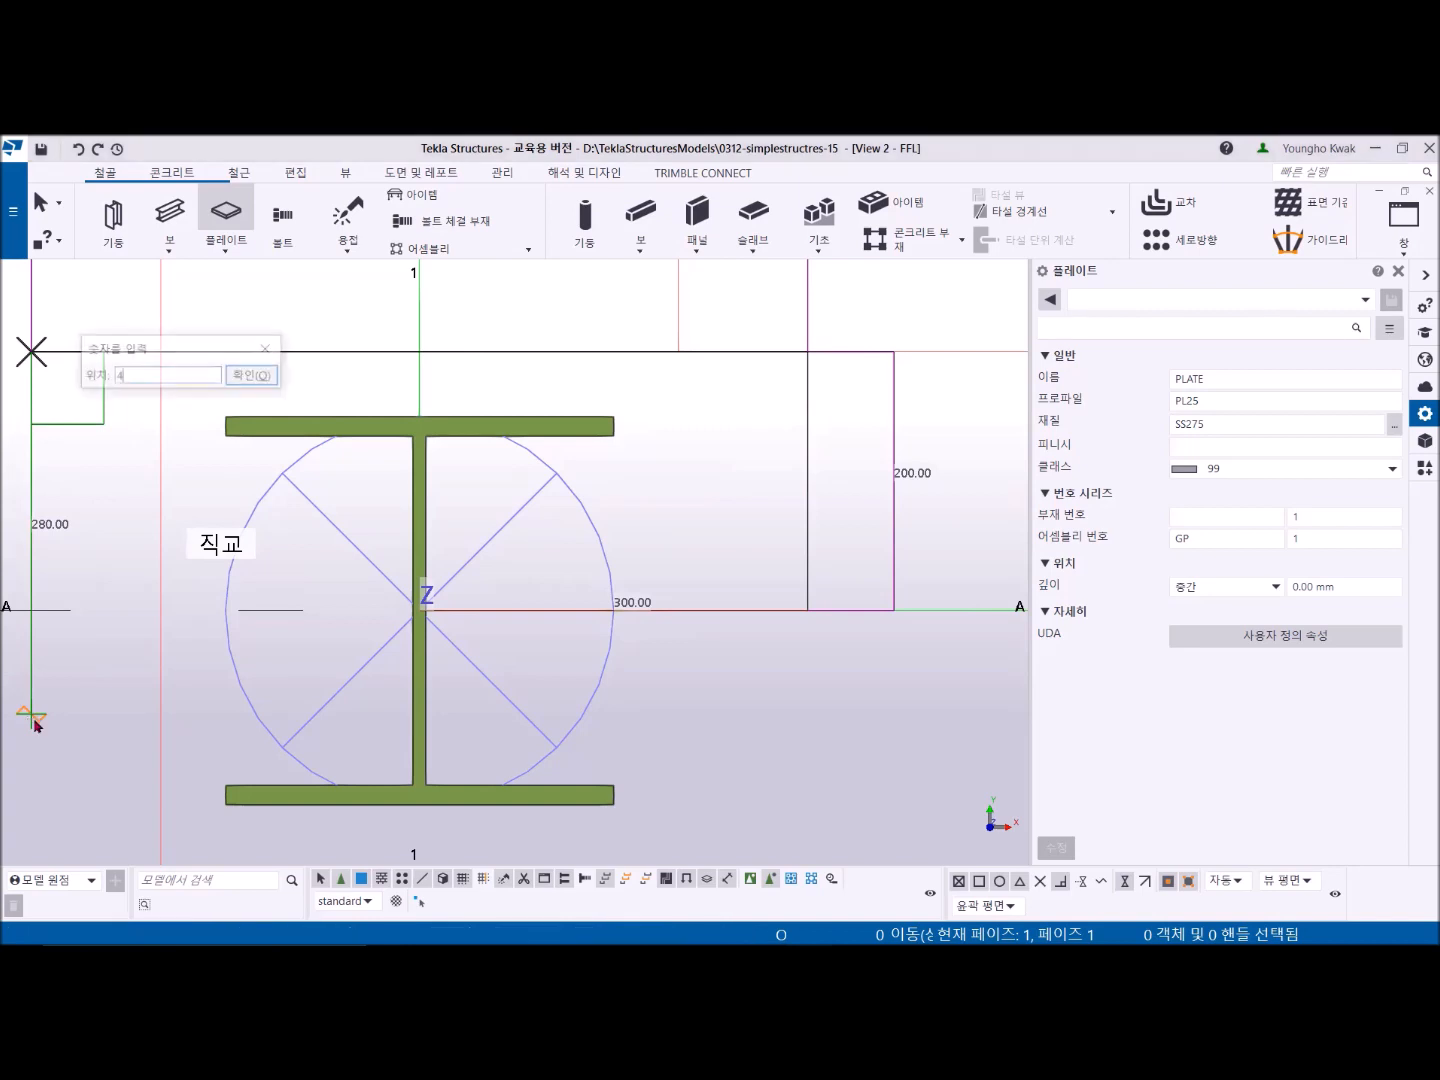
type("00")
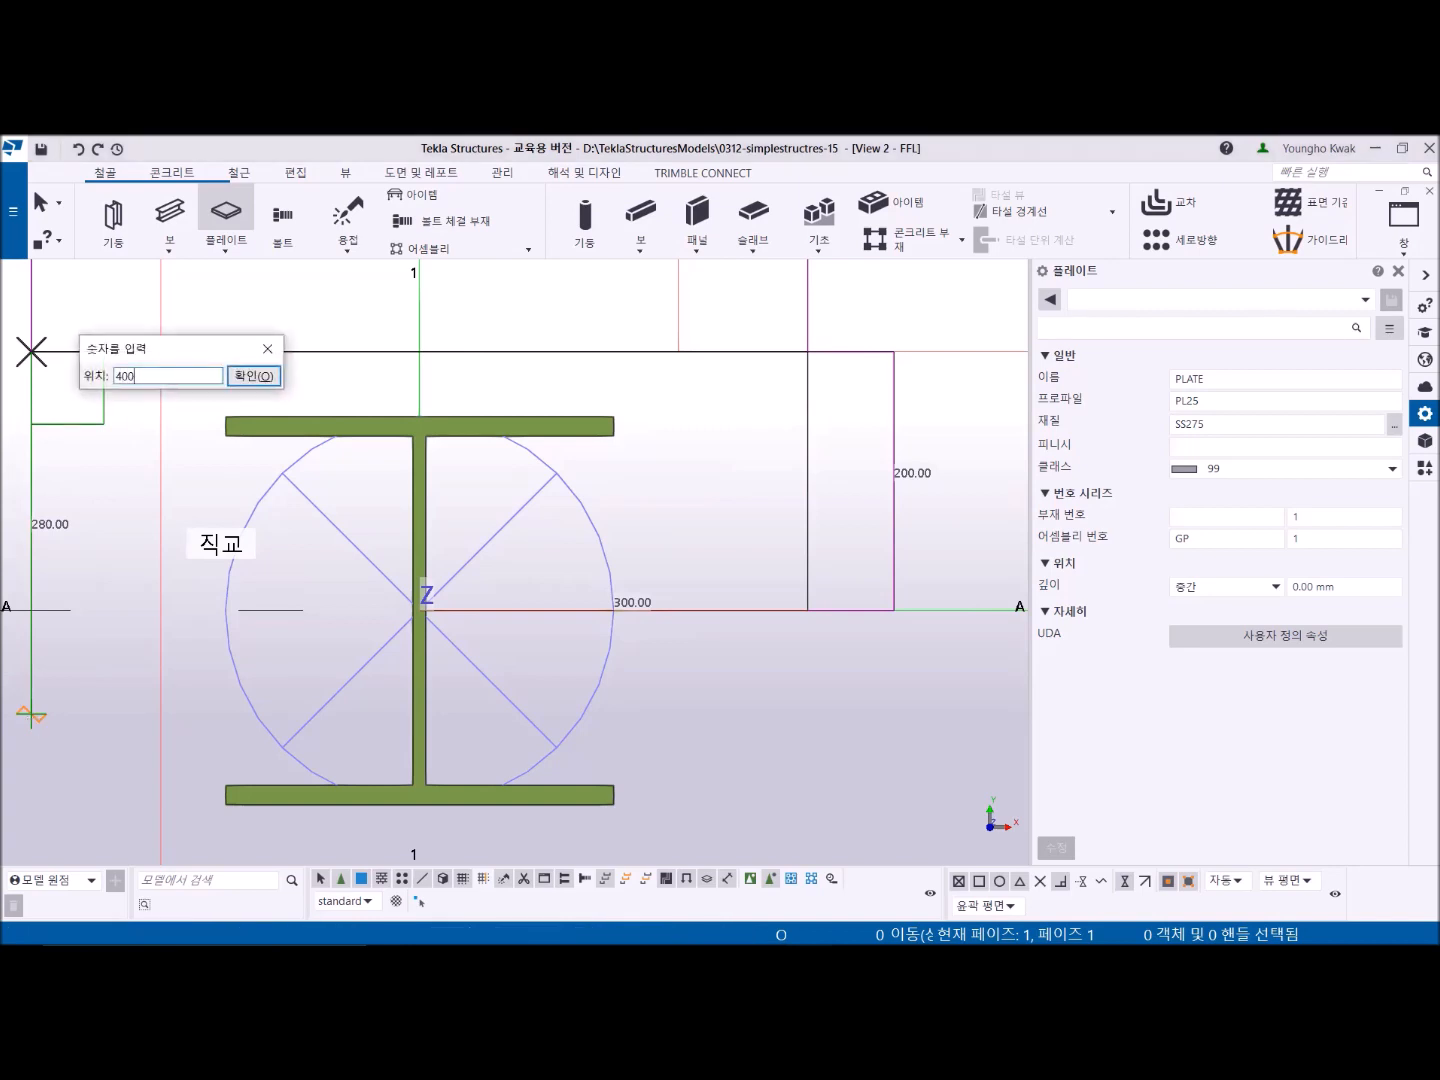
key("Return")
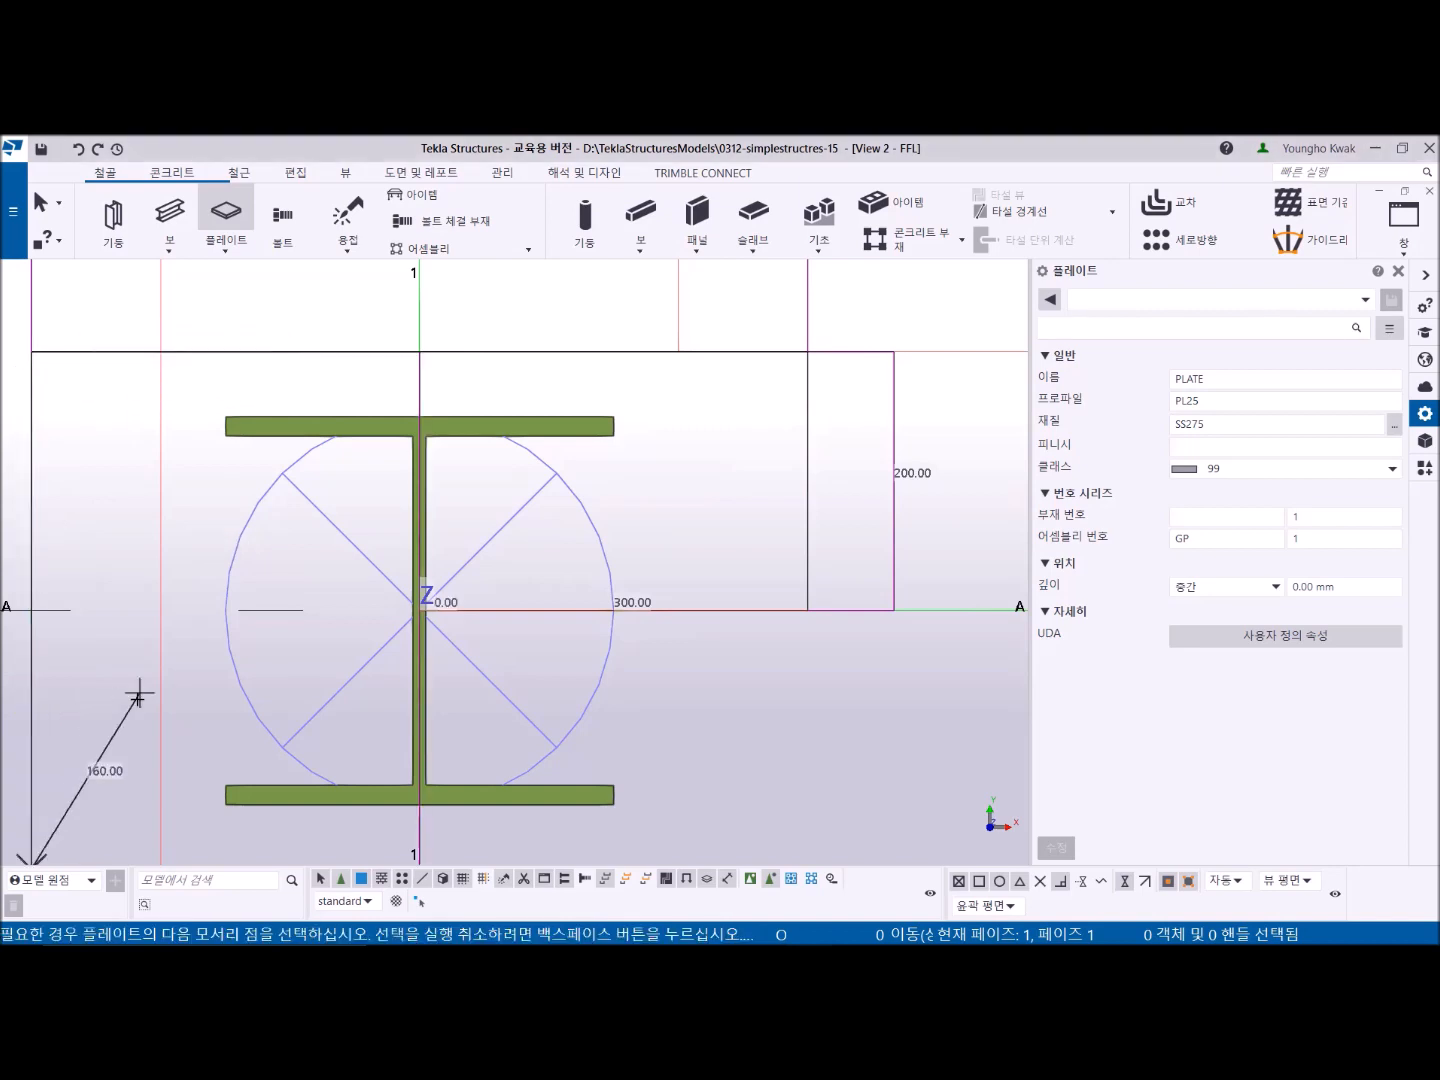
scroll(131, 700, "down", 2)
scroll(136, 703, "down", 2)
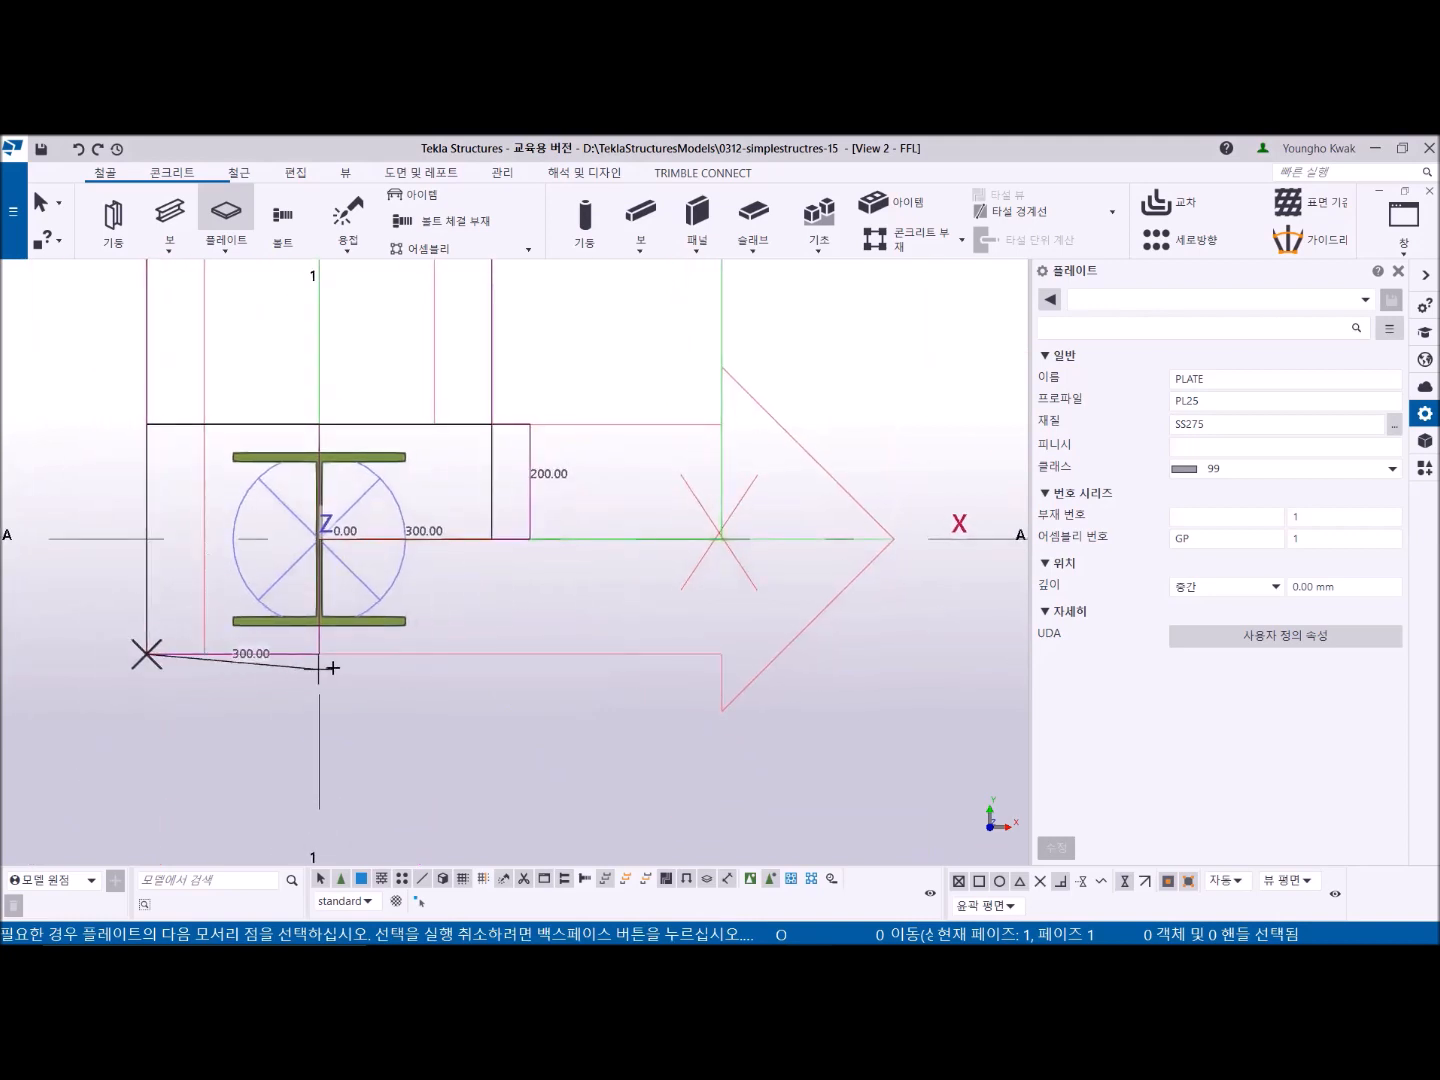
left_click(491, 655)
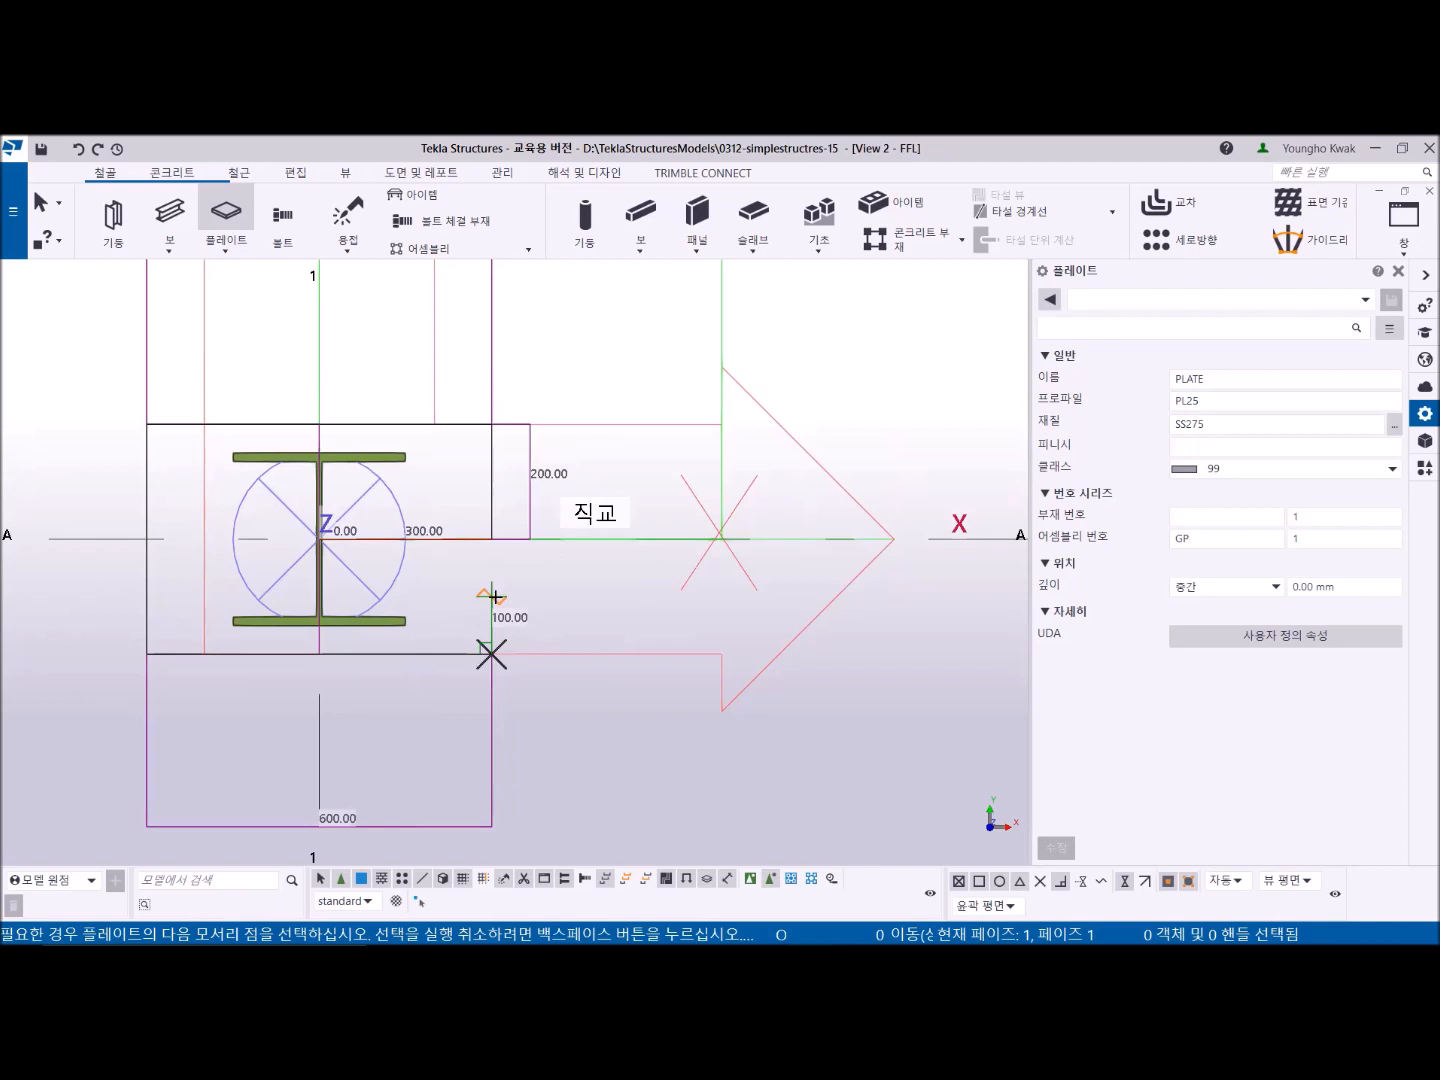
left_click(491, 540)
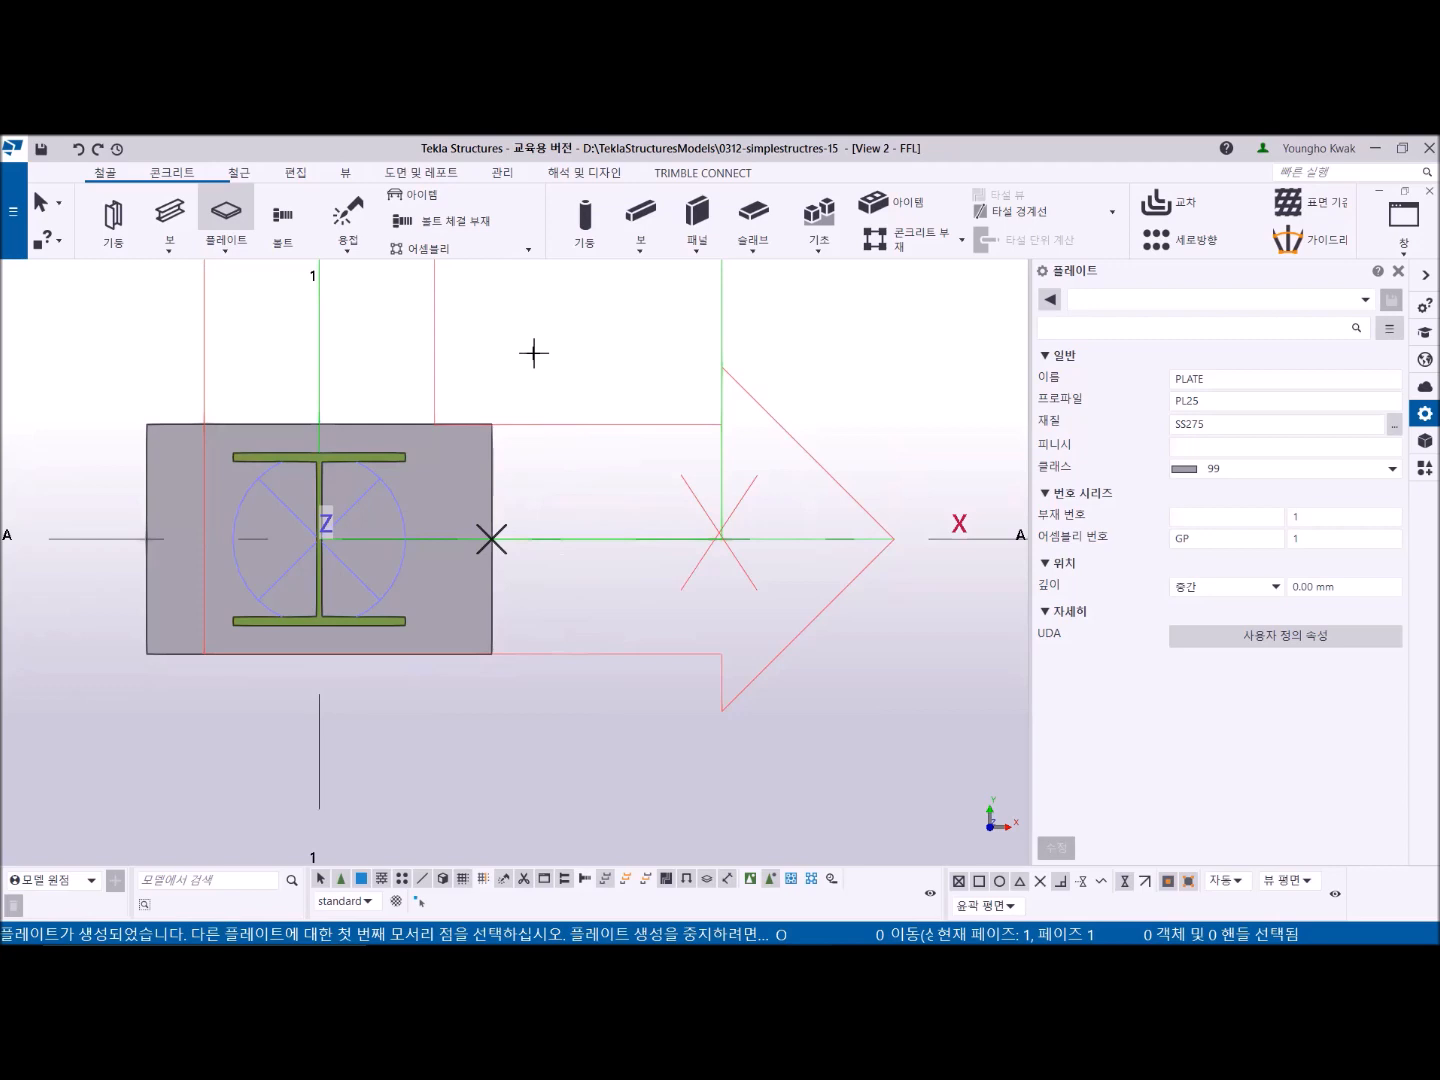
right_click(511, 321)
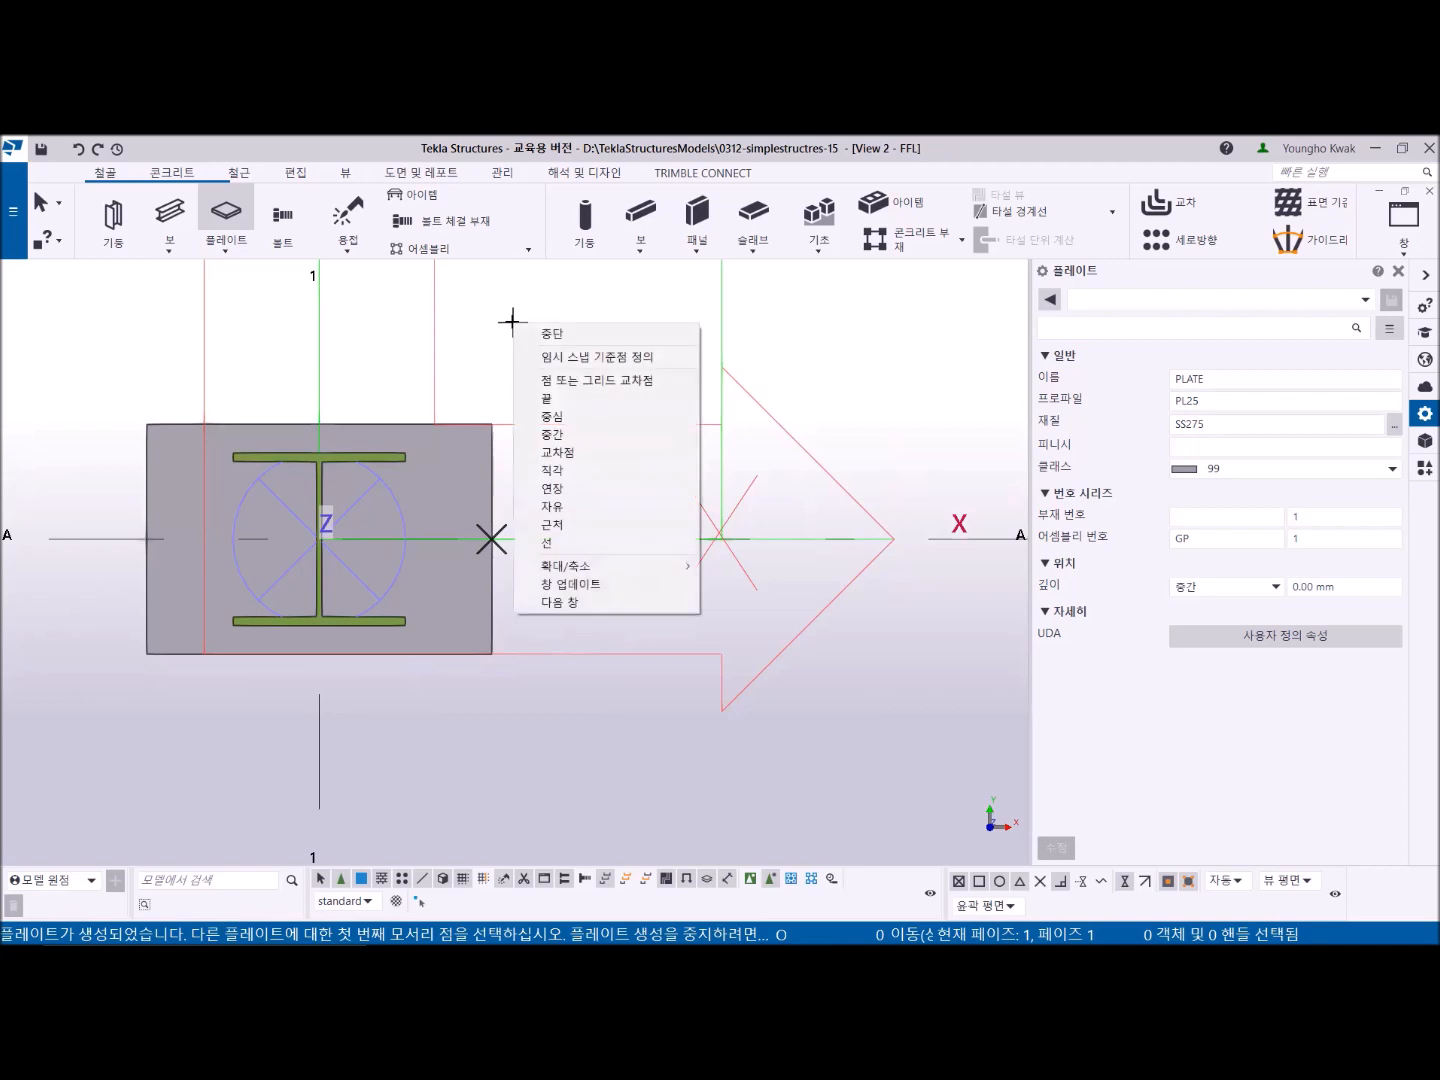
left_click(544, 332)
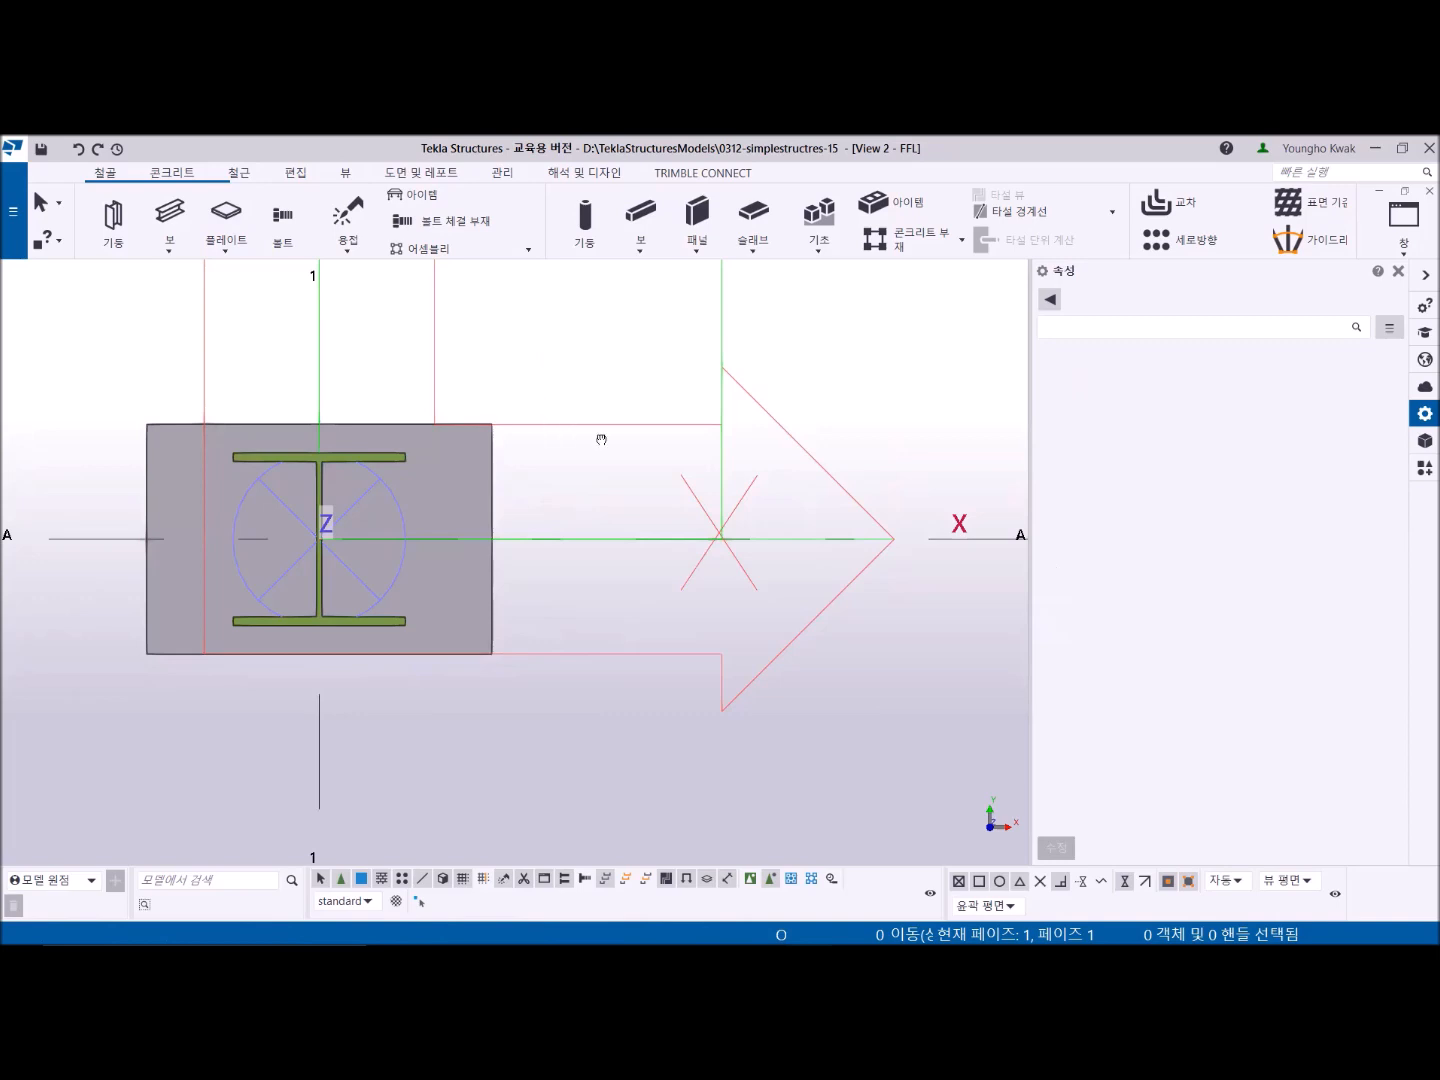
- Measure the plate's width between its two top corners
middle_click_drag(569, 428, 714, 461)
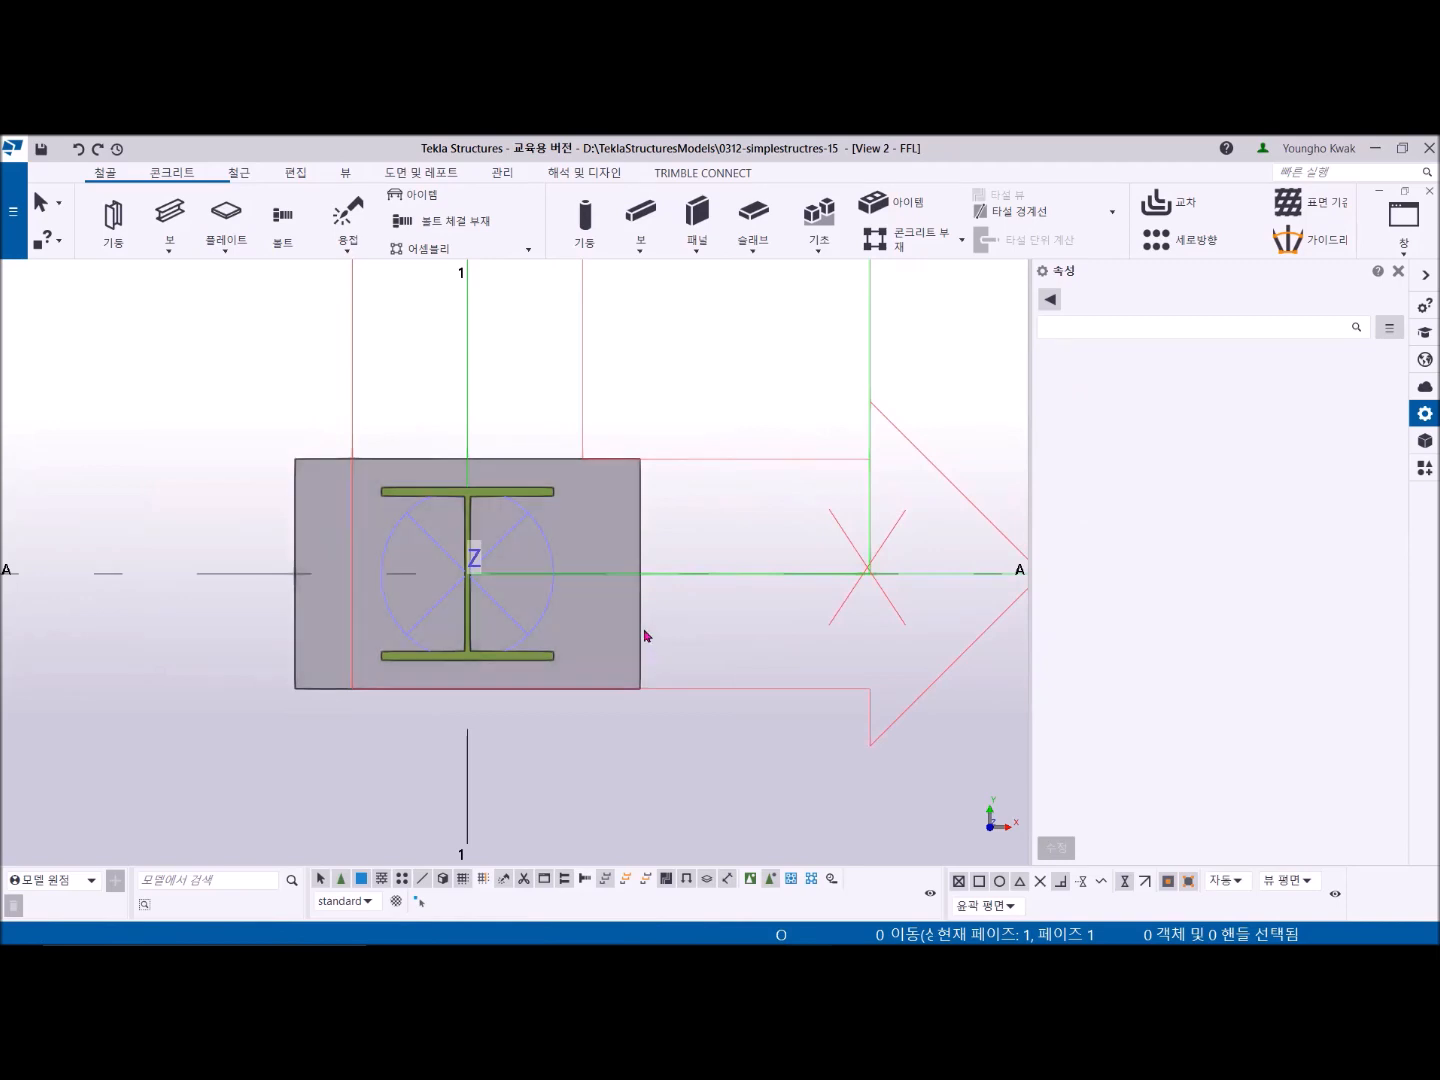
left_click(296, 180)
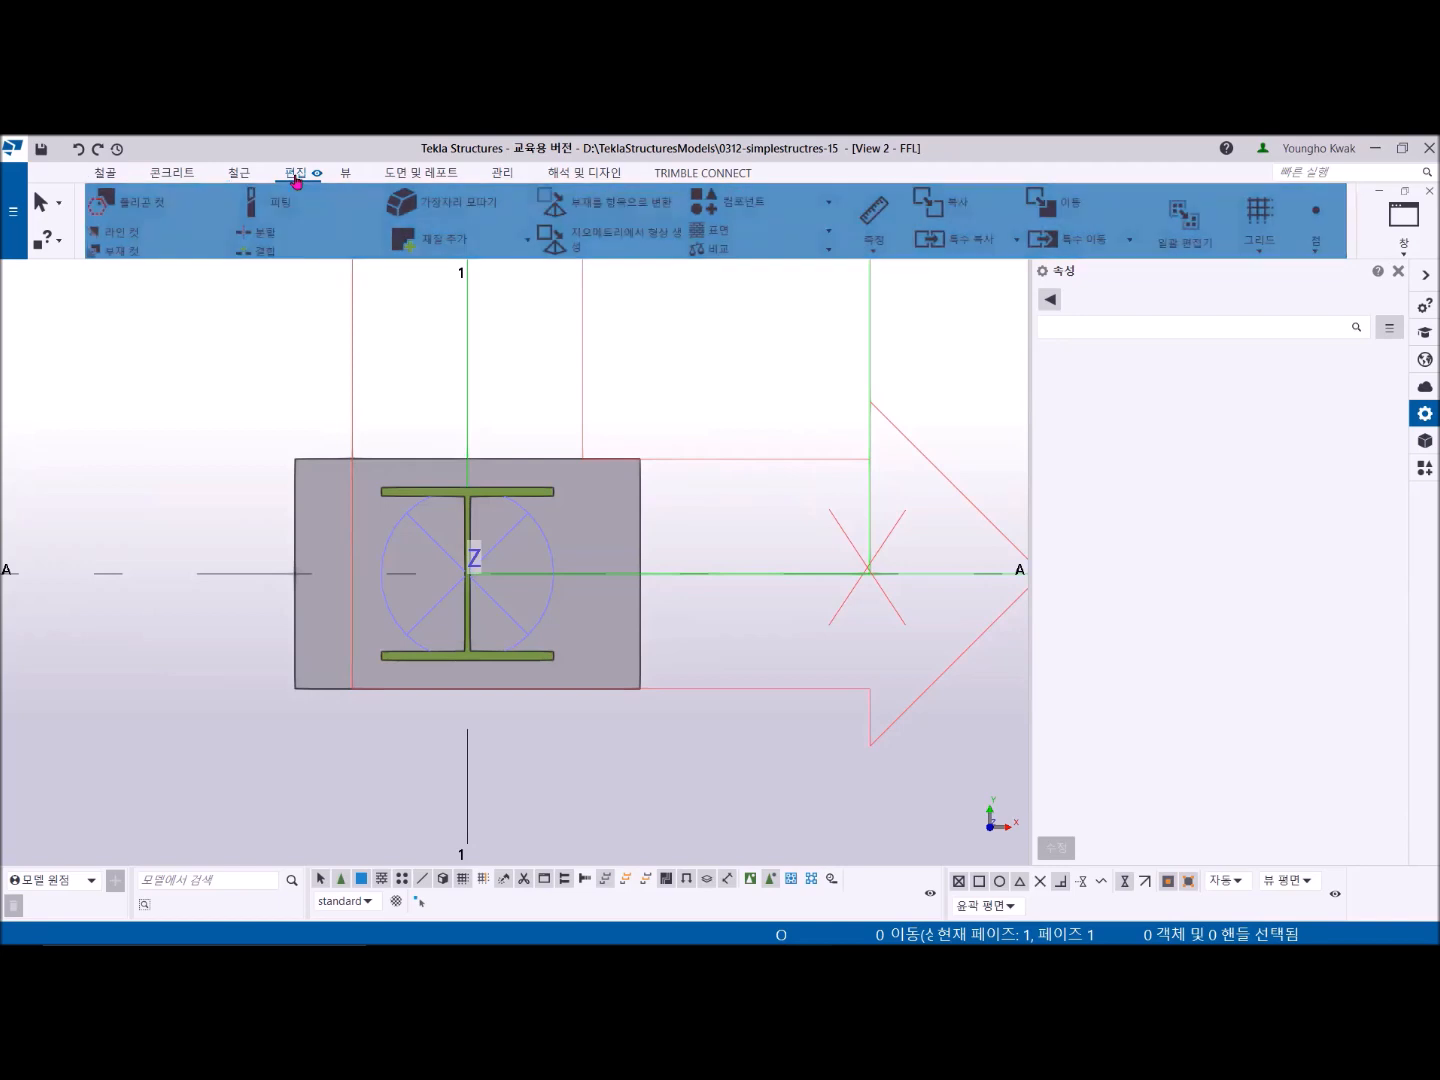
left_click(870, 219)
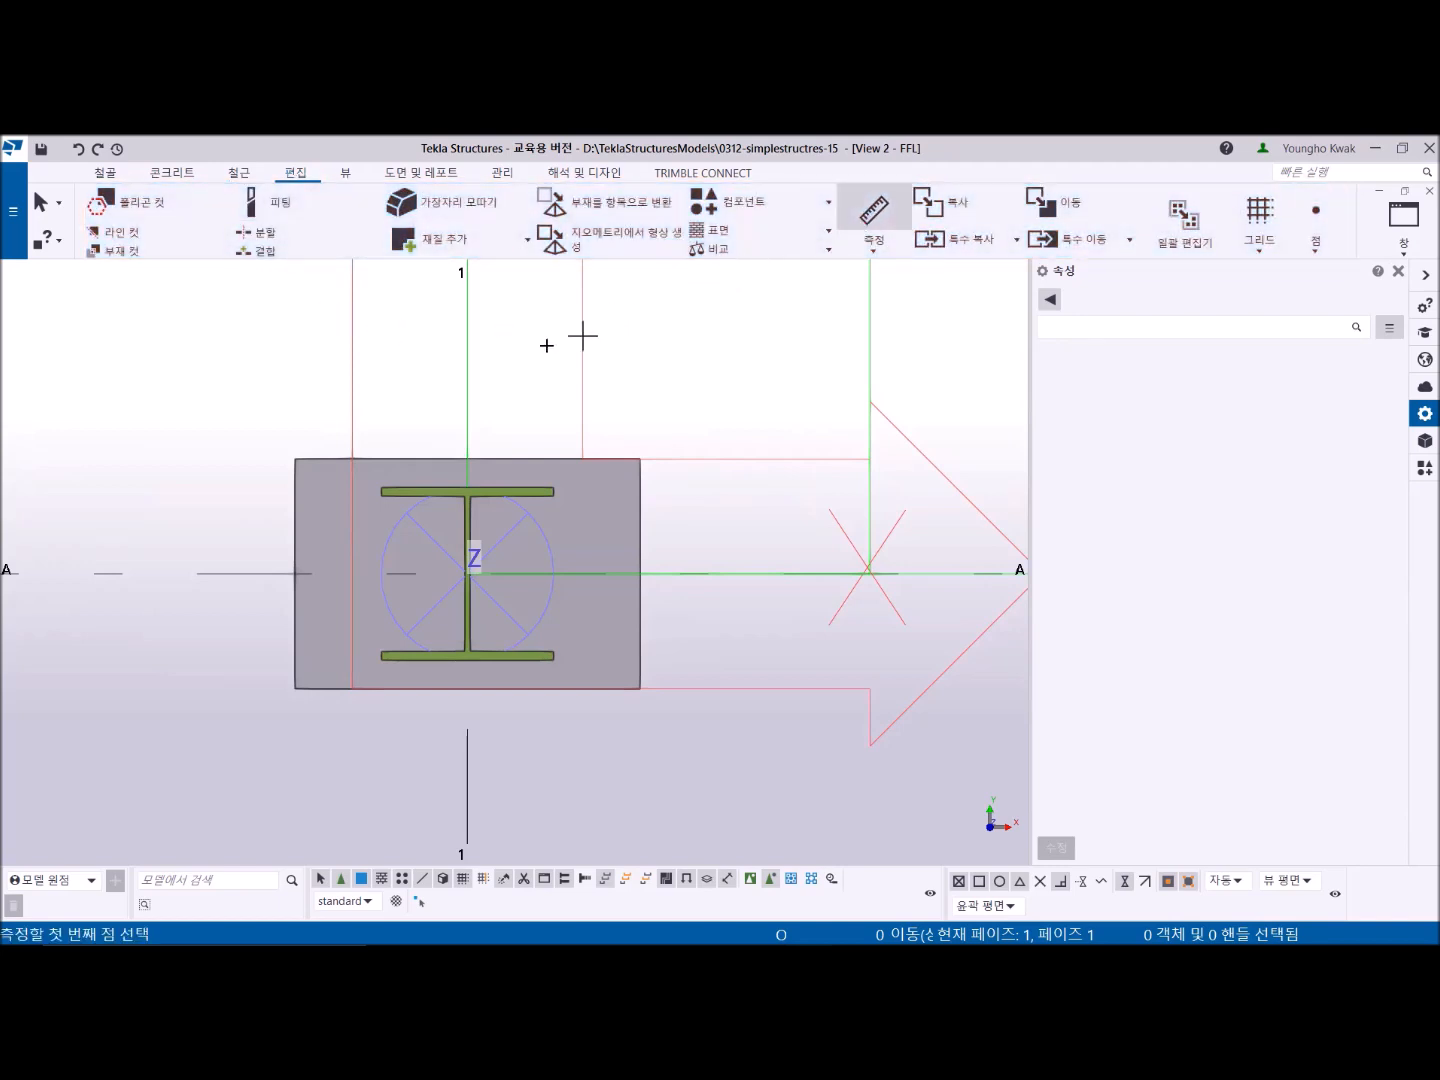
left_click(294, 458)
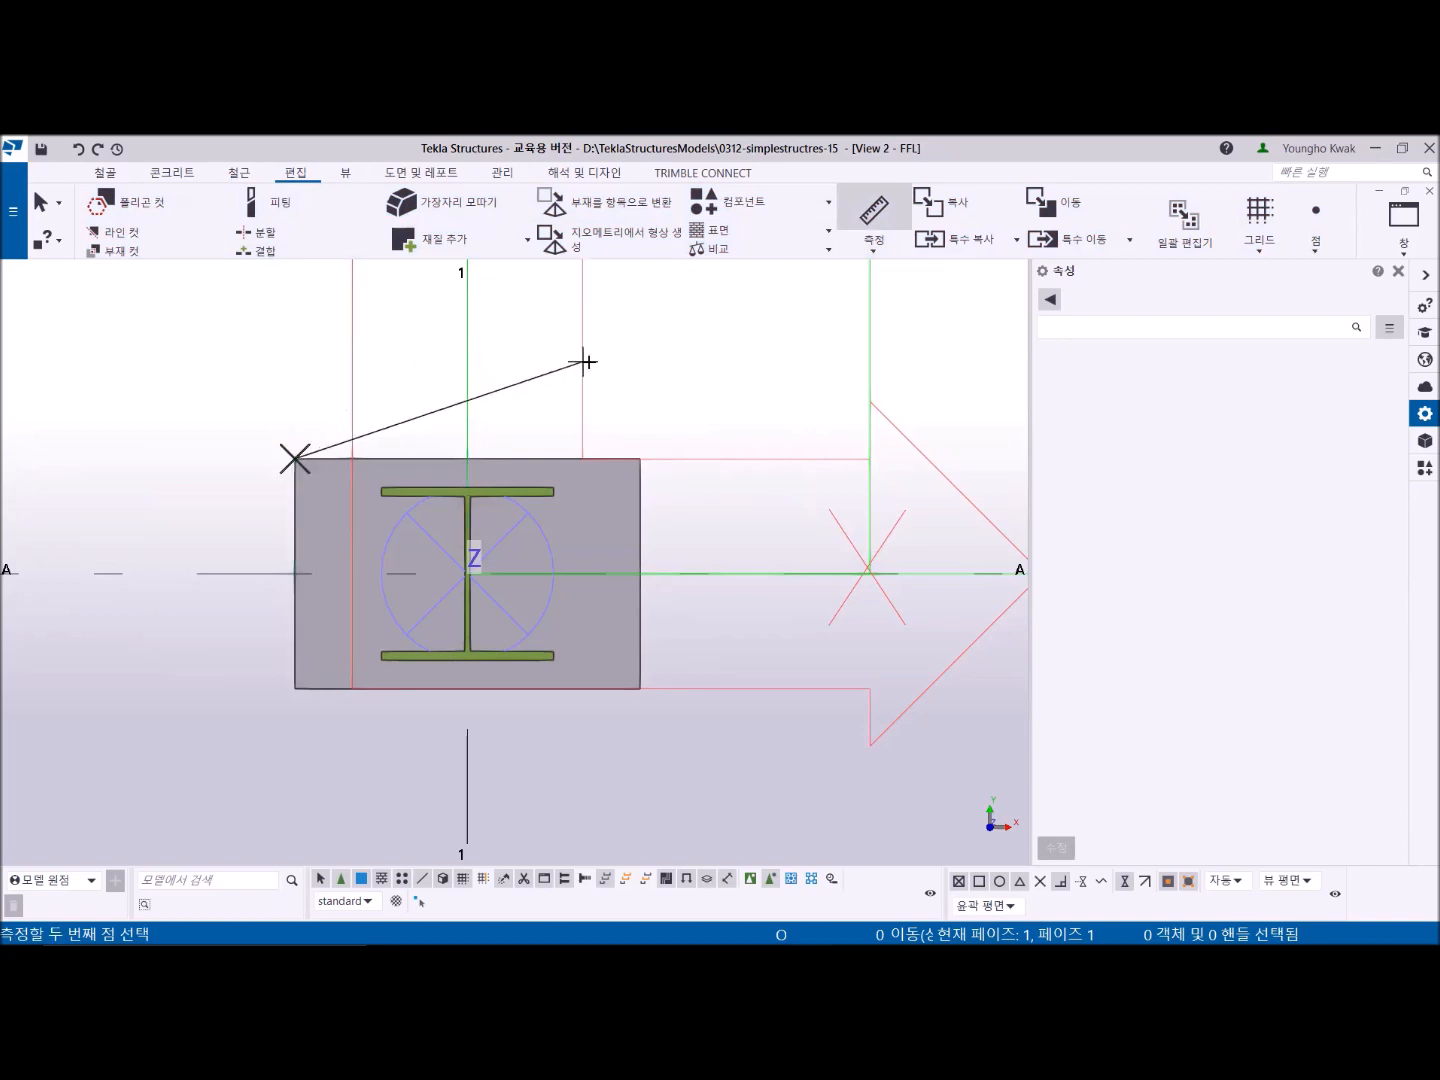
left_click(639, 458)
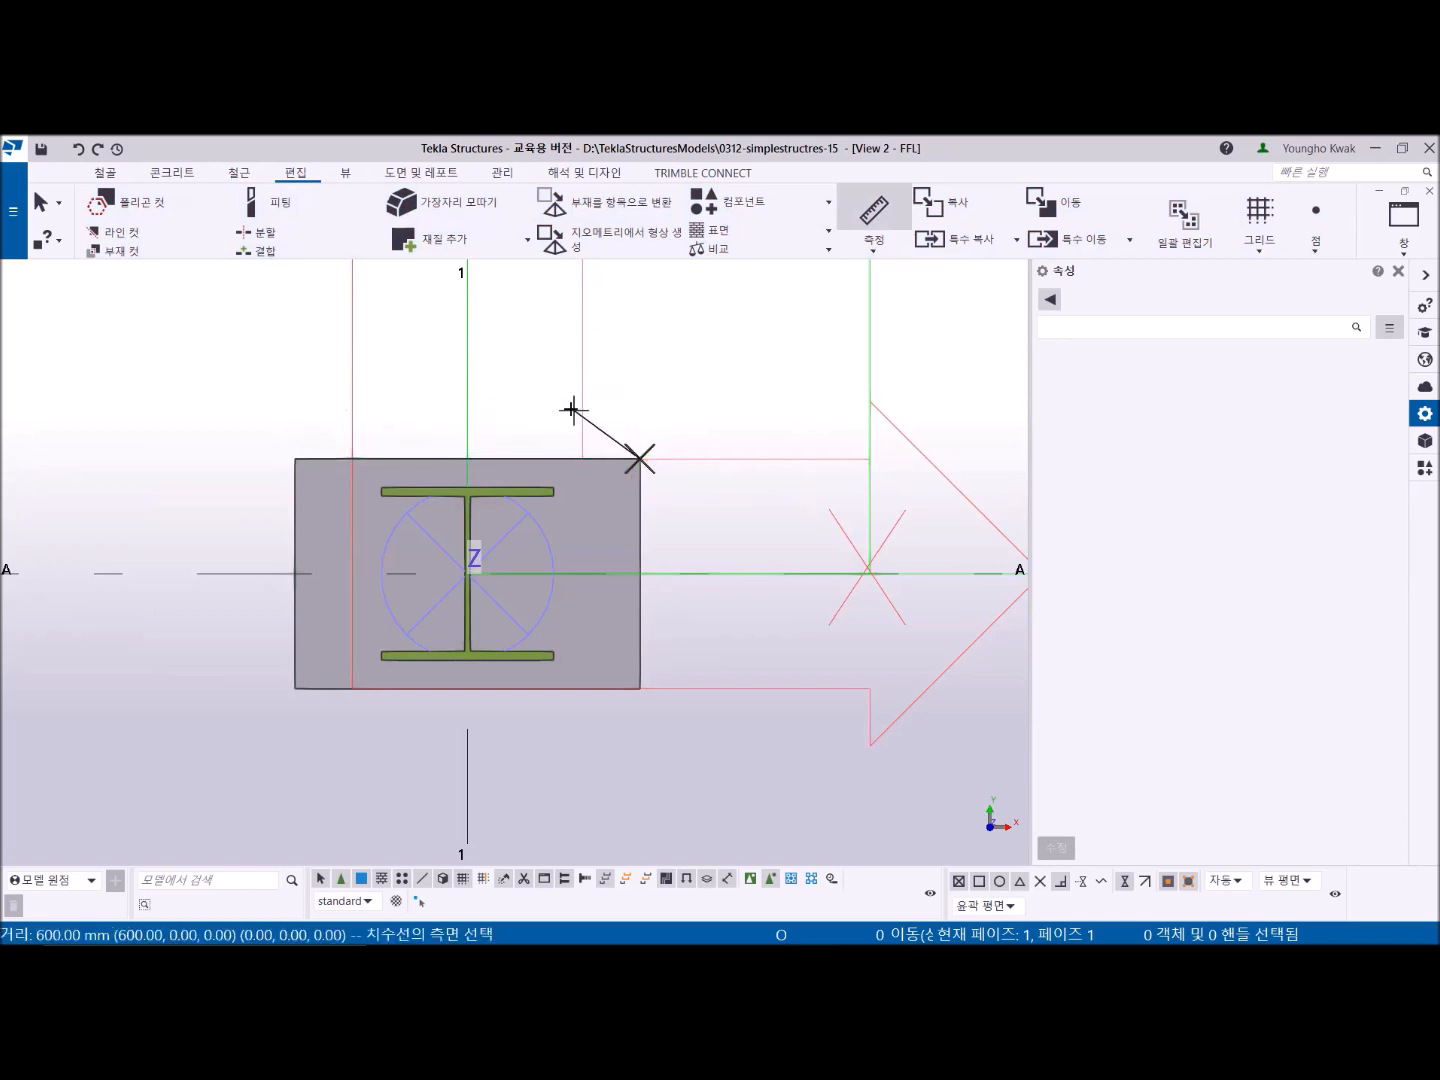
left_click(467, 370)
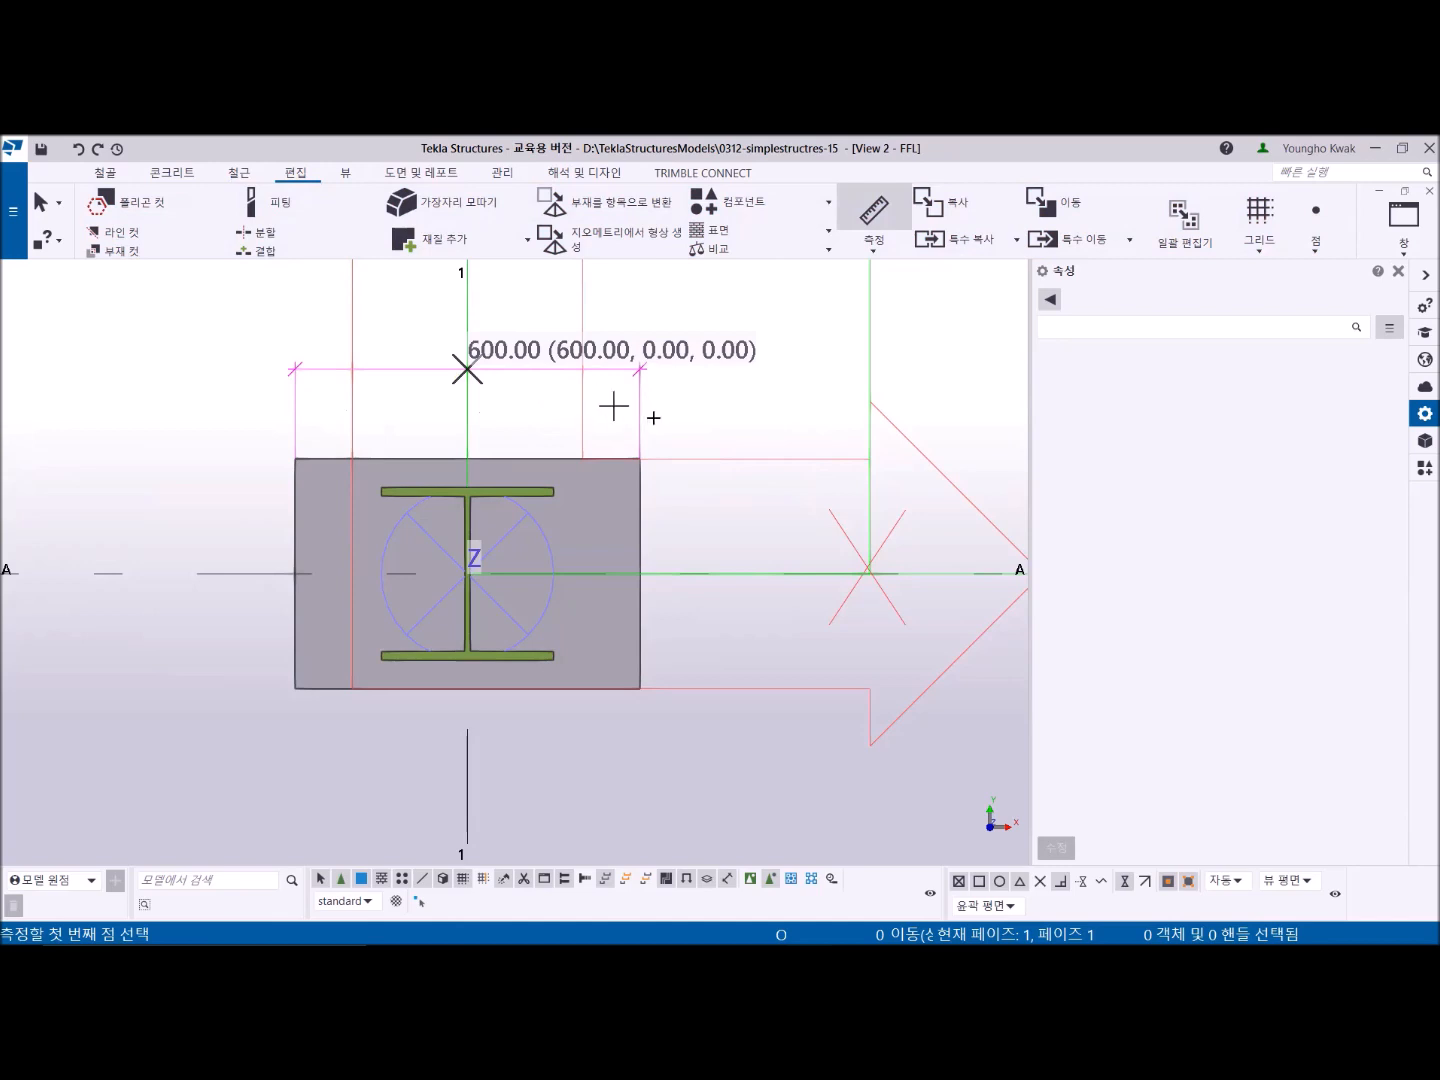
- Measure the plate's height along its right edge and end the measuring command
left_click(641, 688)
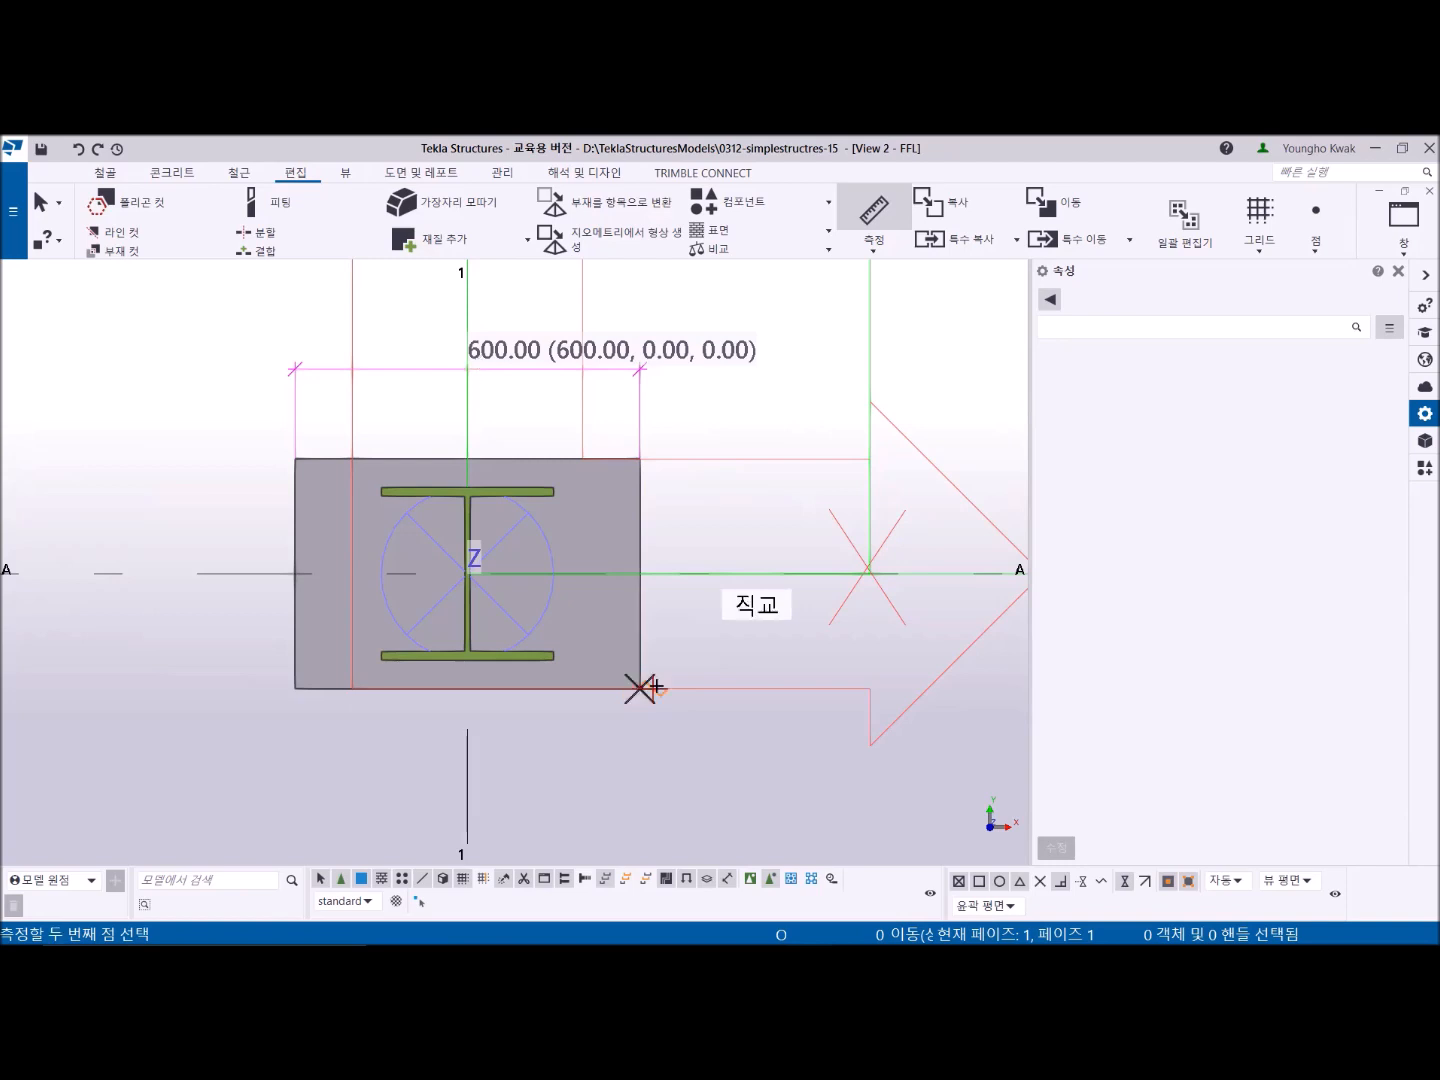
left_click(641, 459)
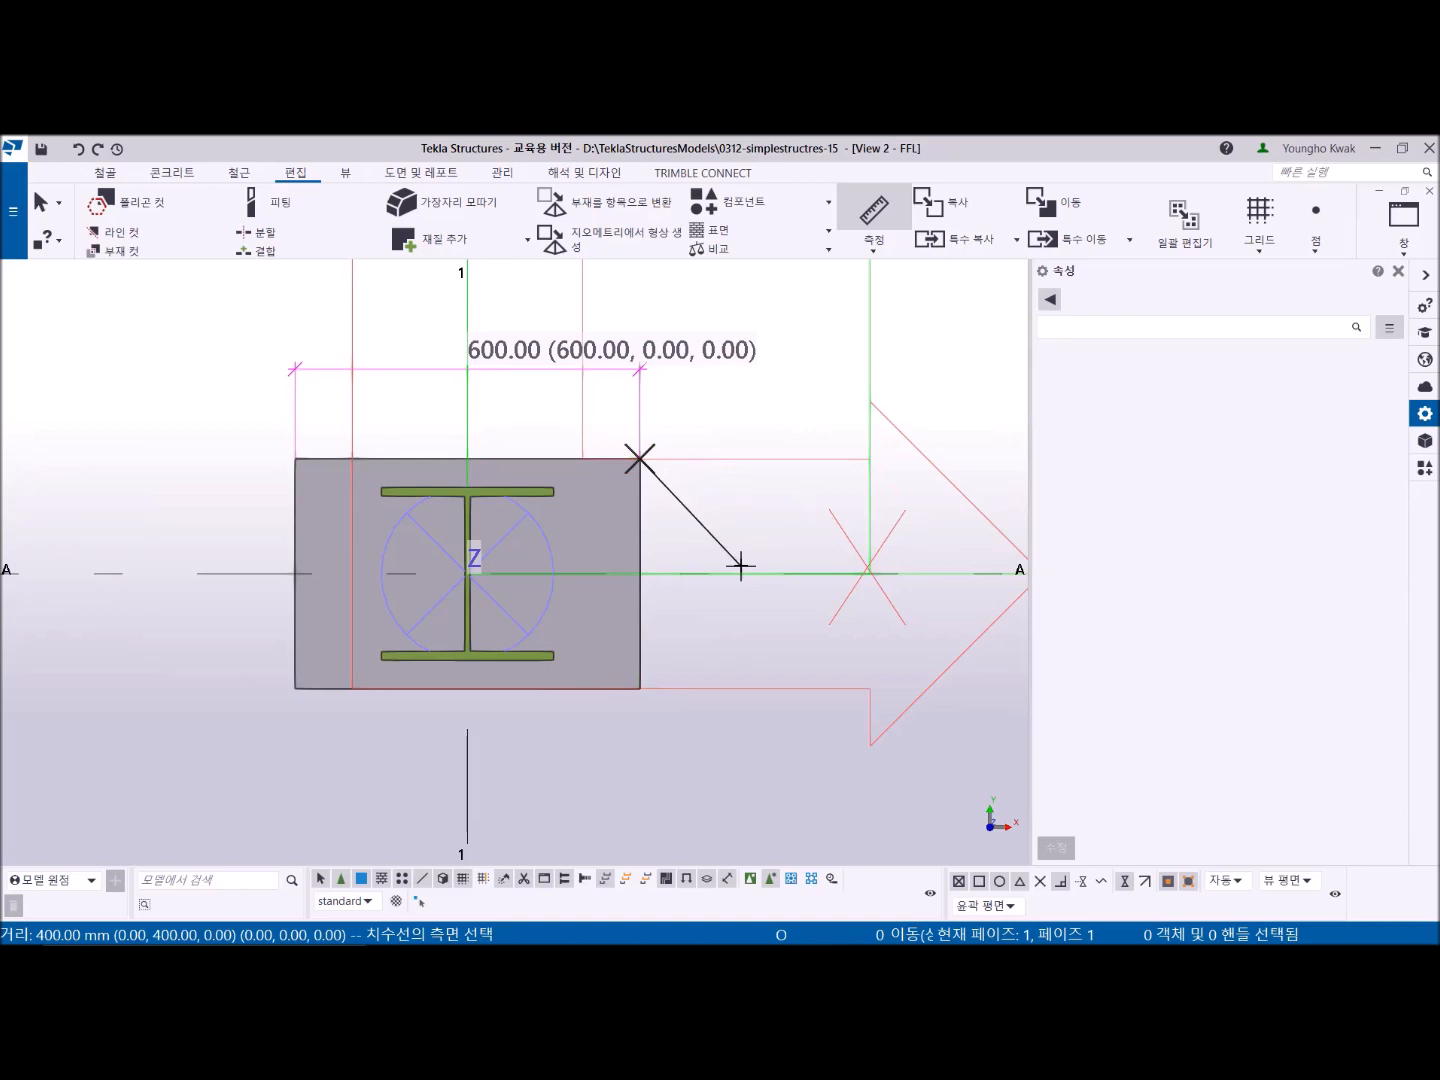
left_click(740, 569)
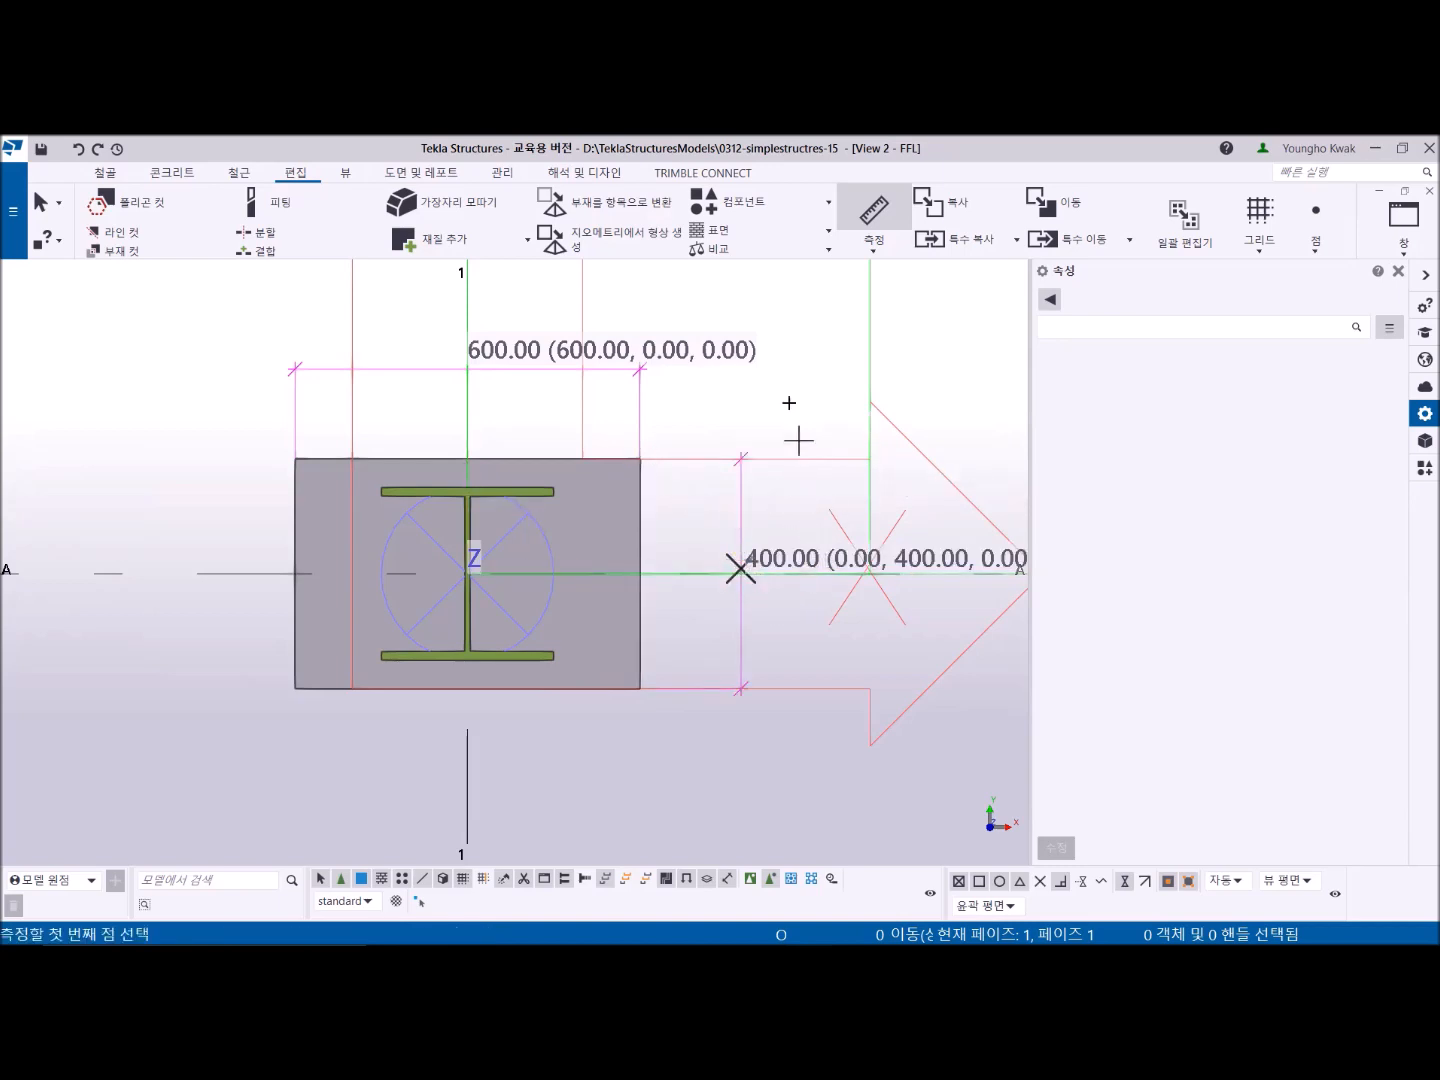
right_click(784, 378)
left_click(822, 389)
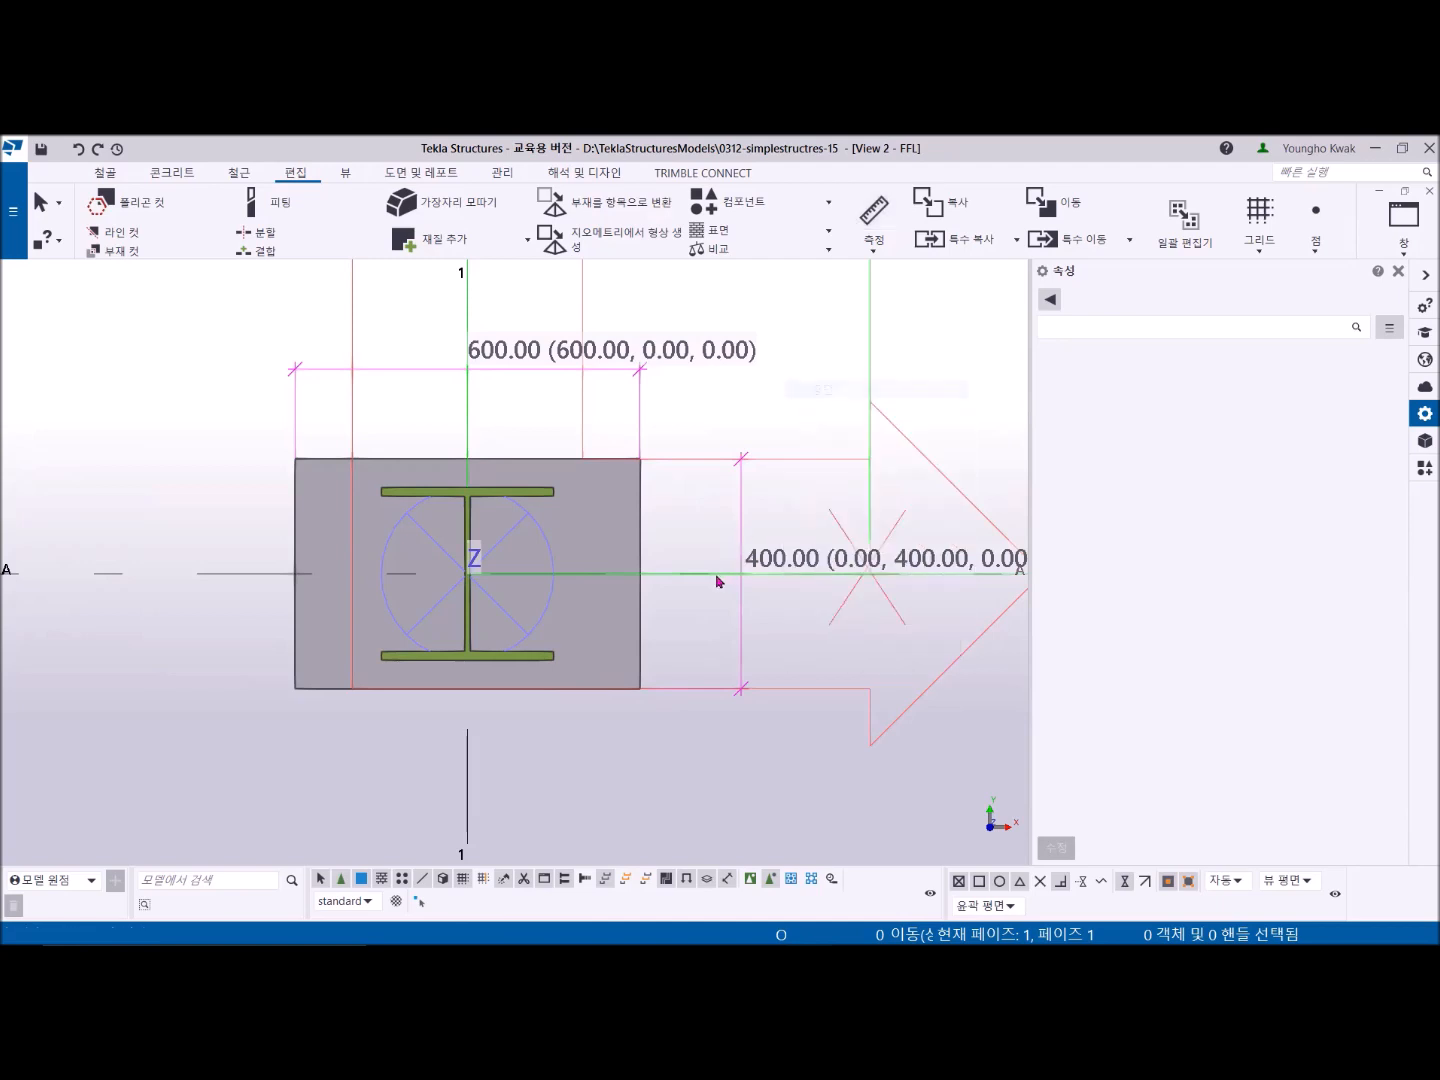
- Redraw the view to clear the temporary measurement dimensions
scroll(721, 579, "down", 2)
middle_click_drag(720, 578, 631, 579)
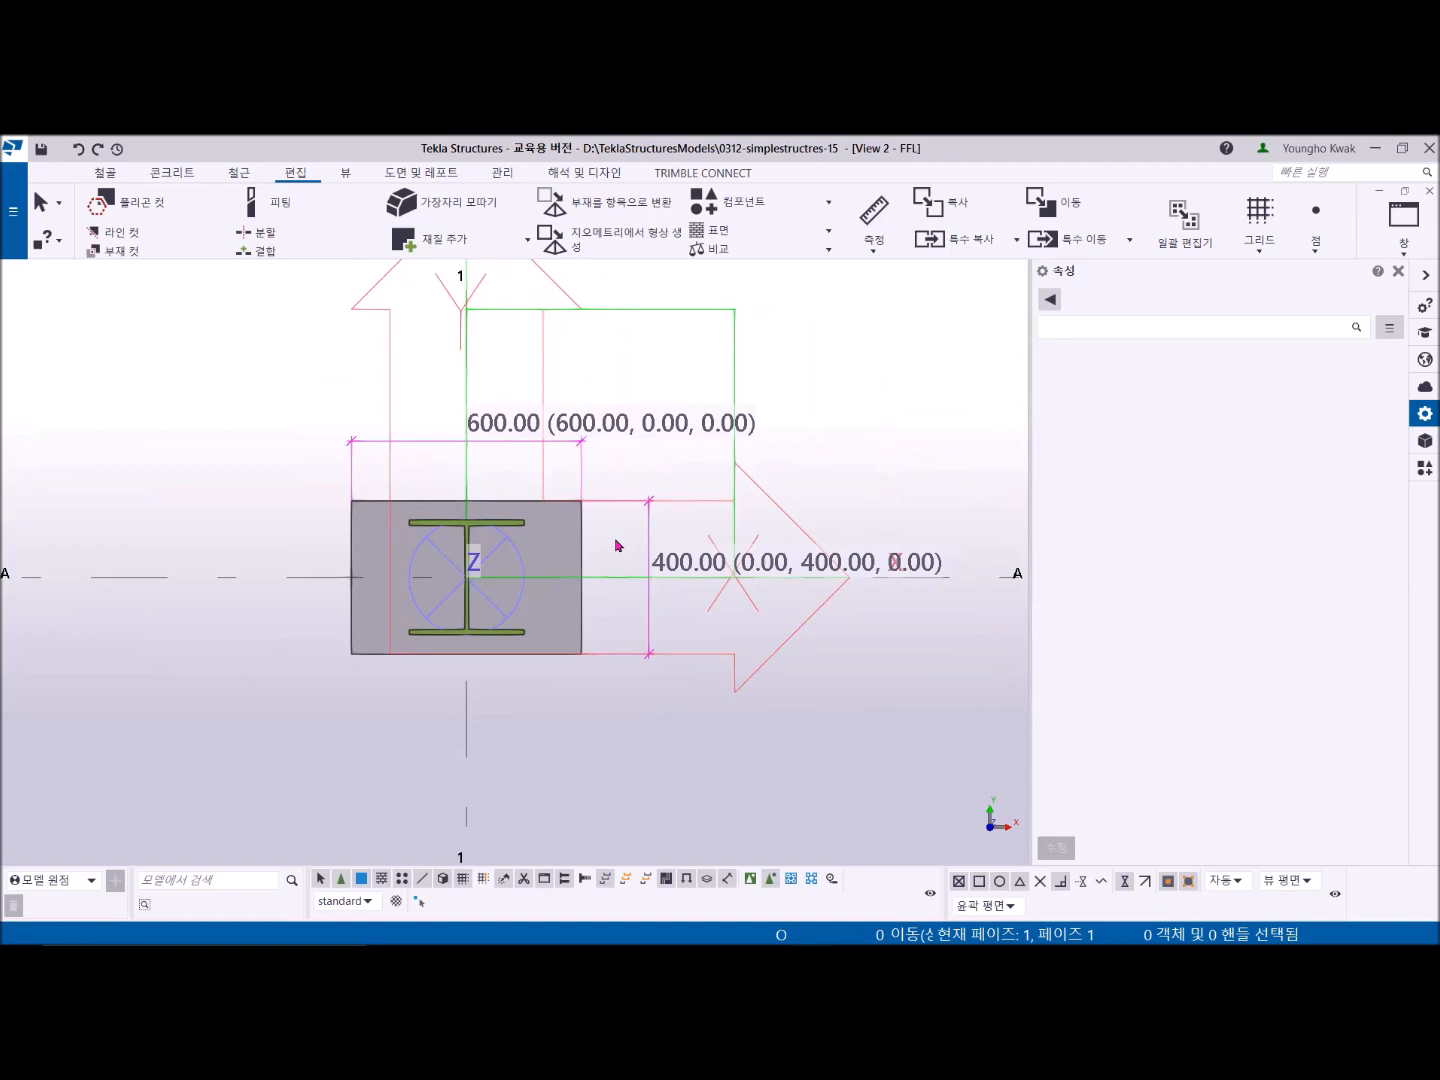
left_click(344, 175)
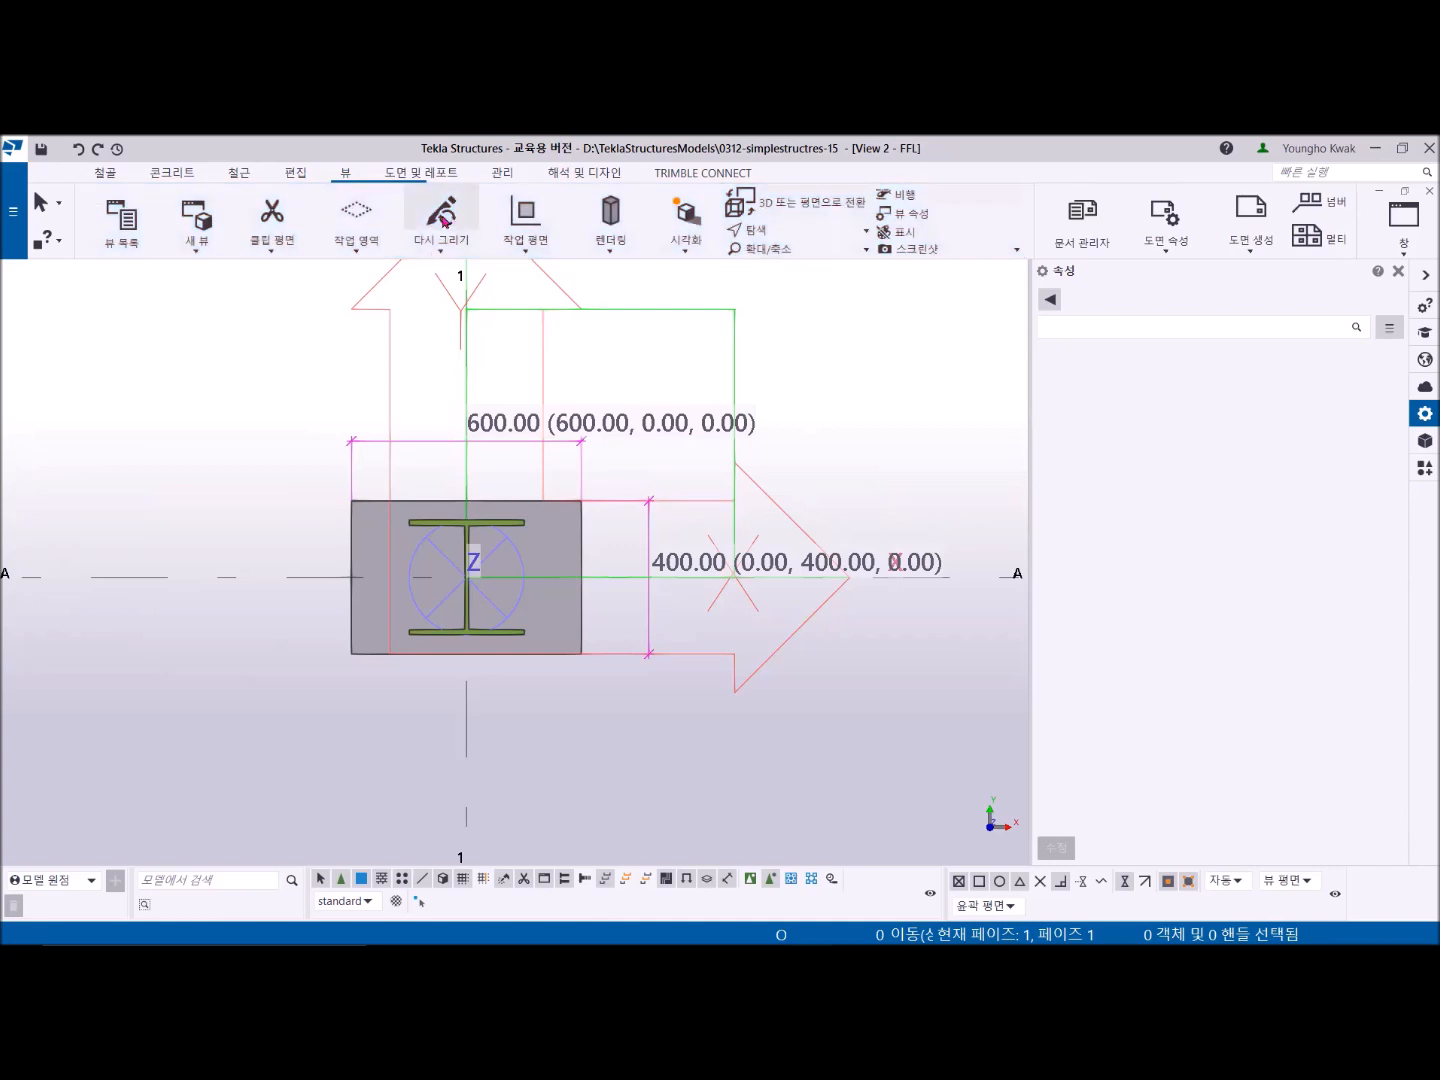
left_click(444, 221)
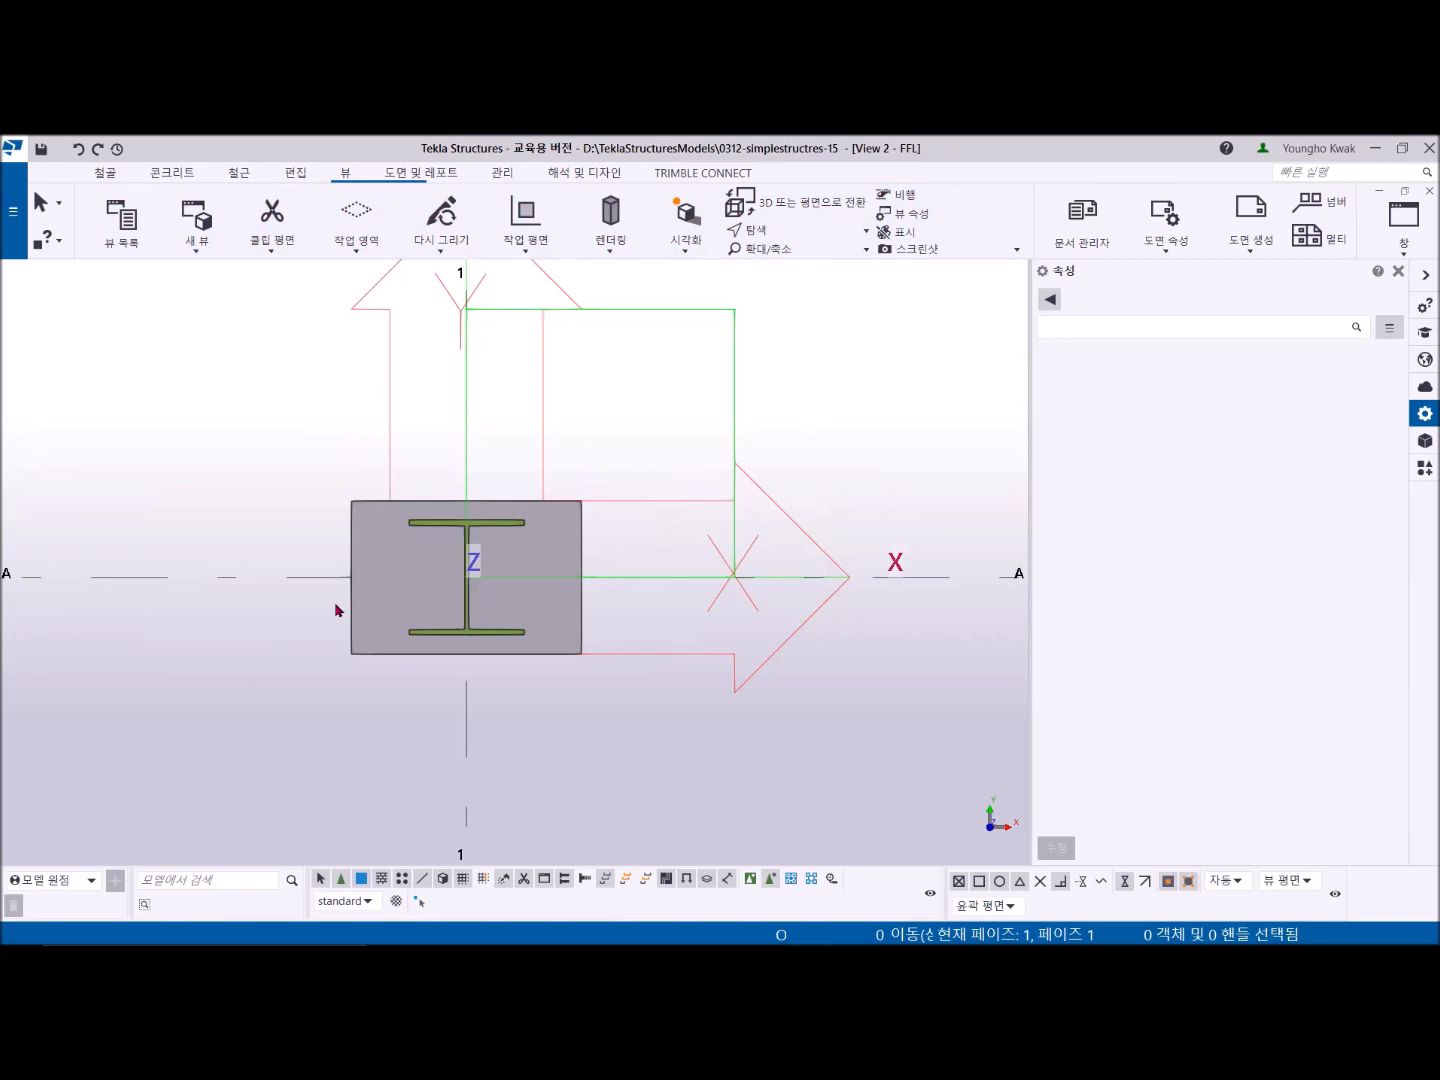
middle_click_drag(379, 590, 373, 588)
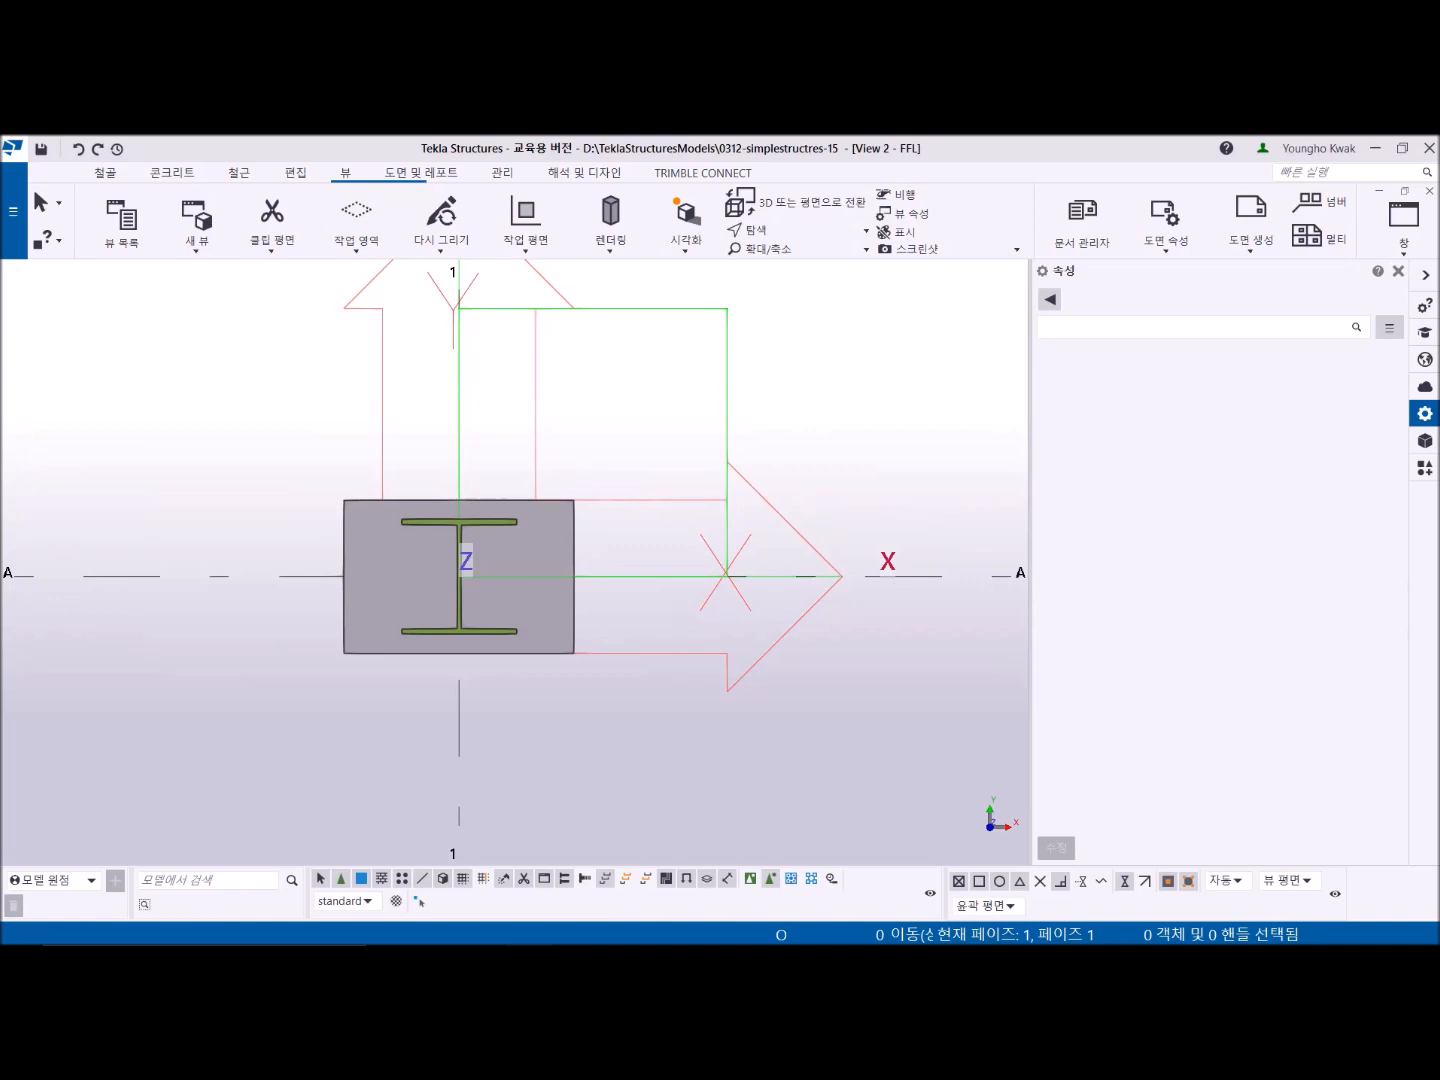
- Start the Bolt command and set the bolt size to 24.00 mm and the hole tolerance to 5
left_click(111, 176)
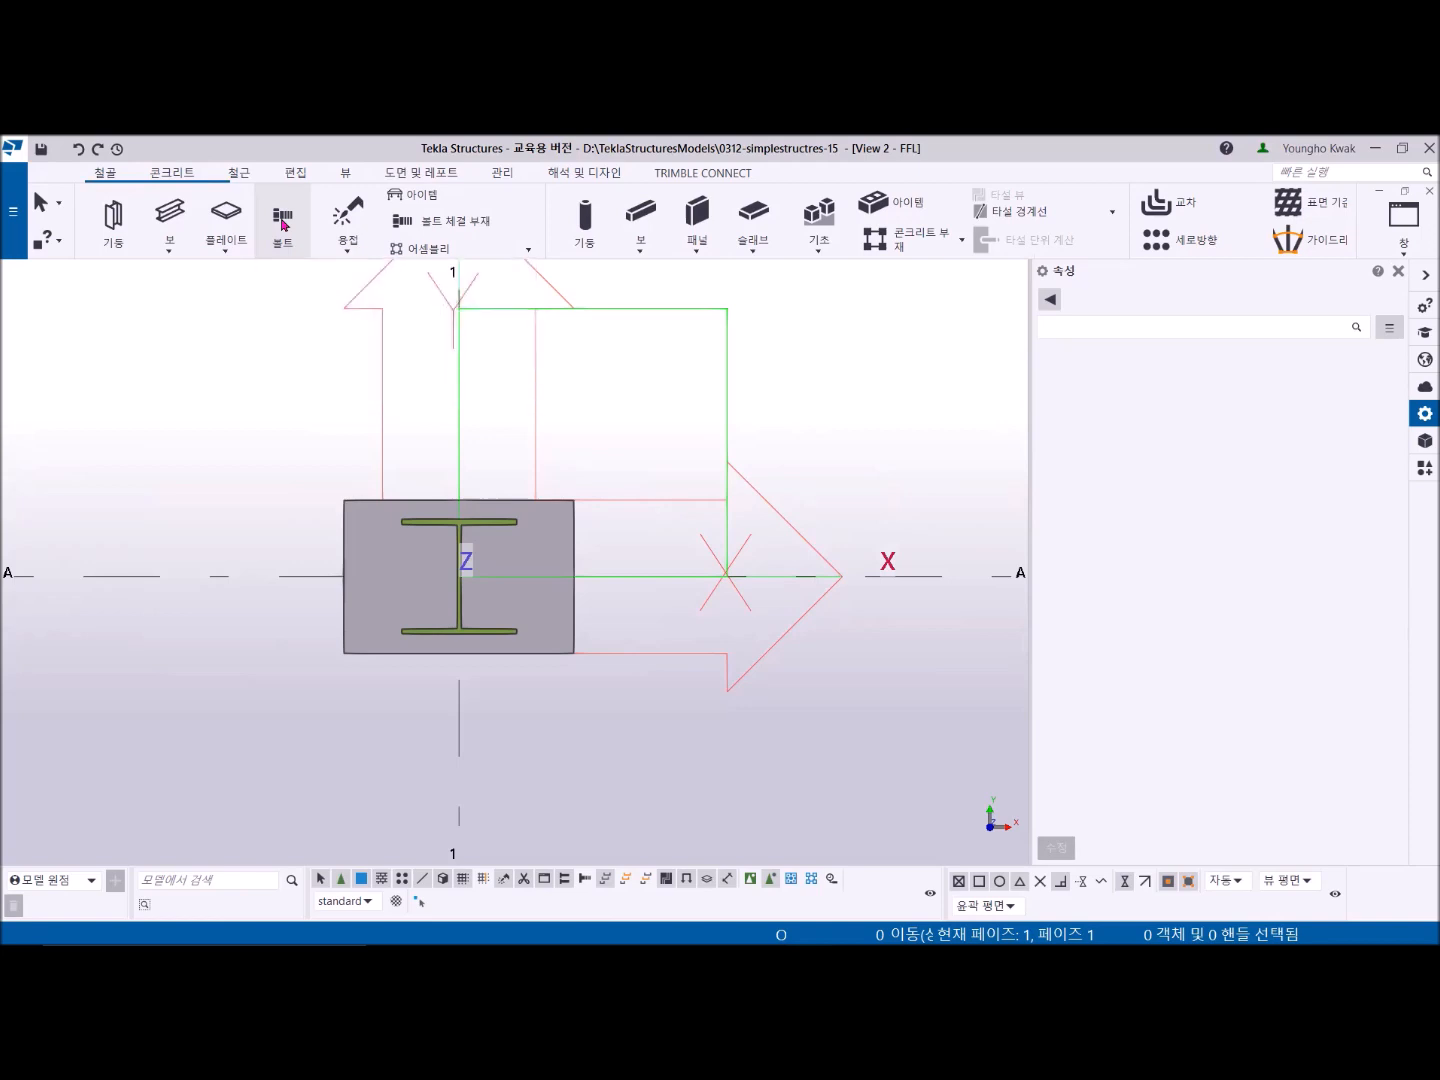
left_click(284, 225)
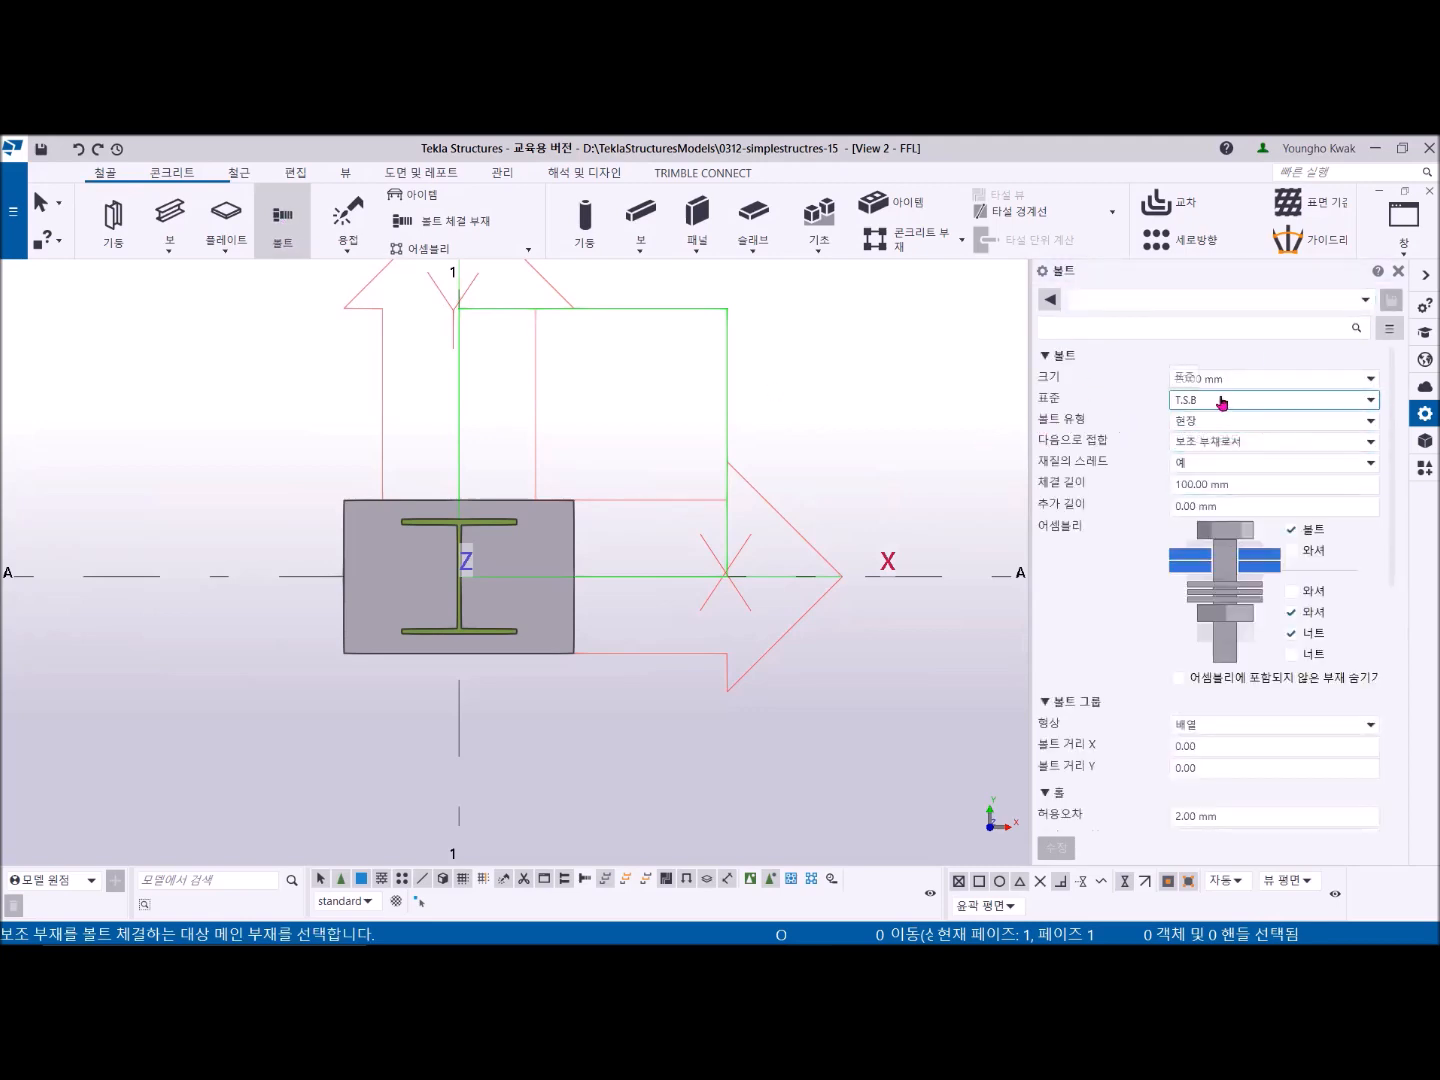
left_click(1307, 382)
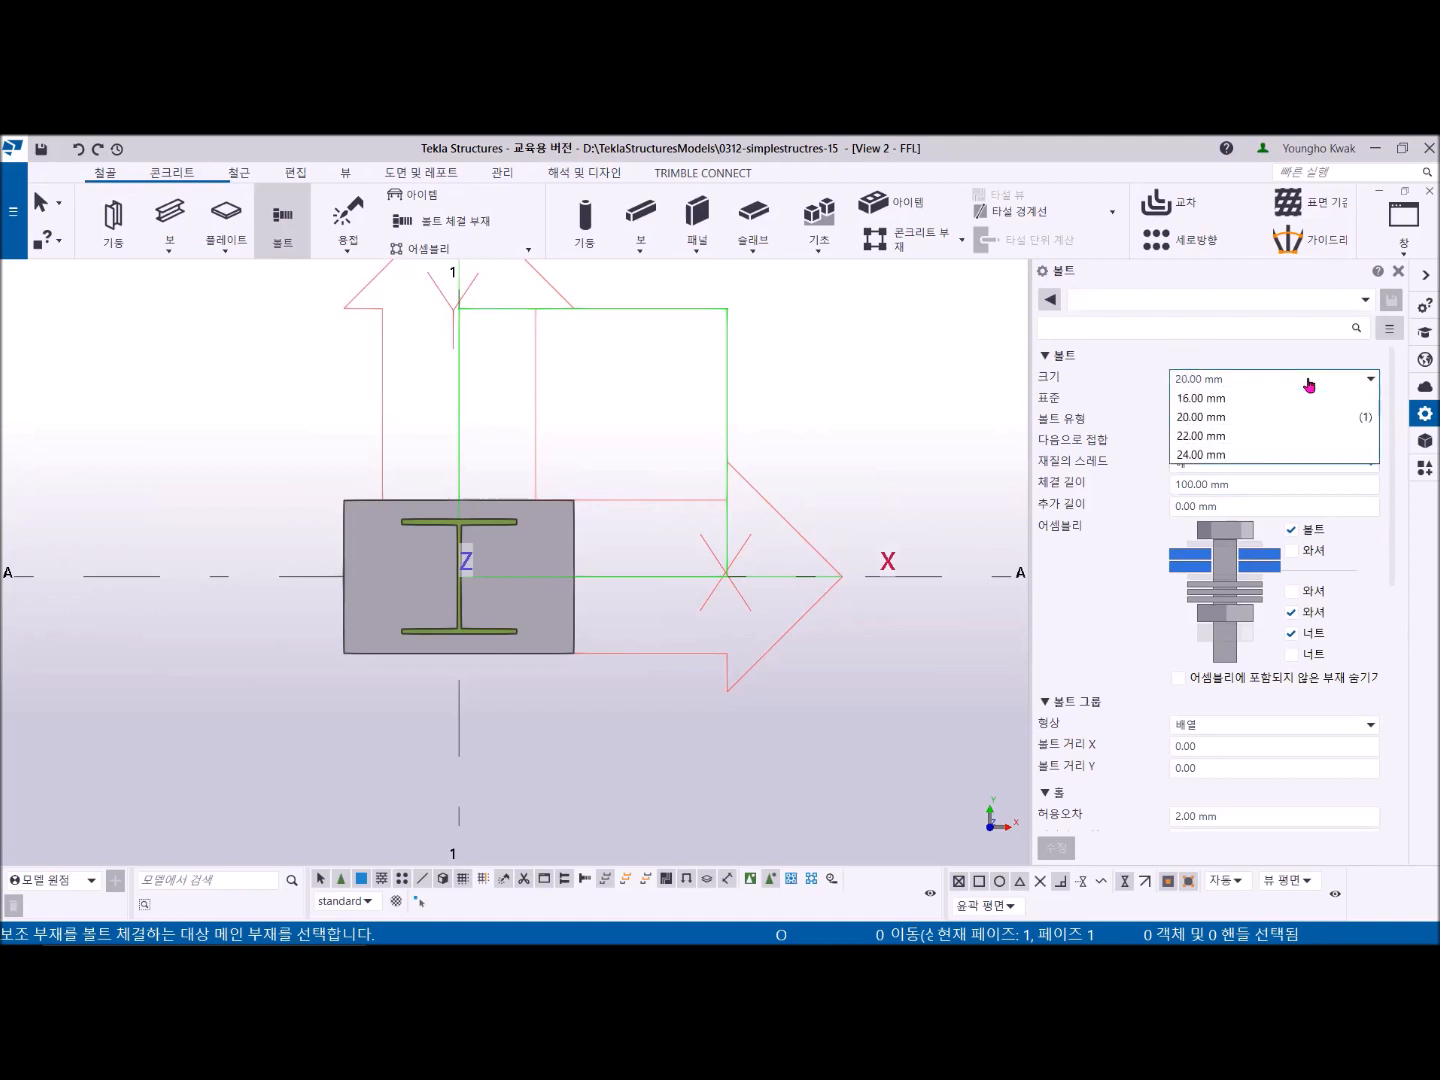
left_click(1228, 458)
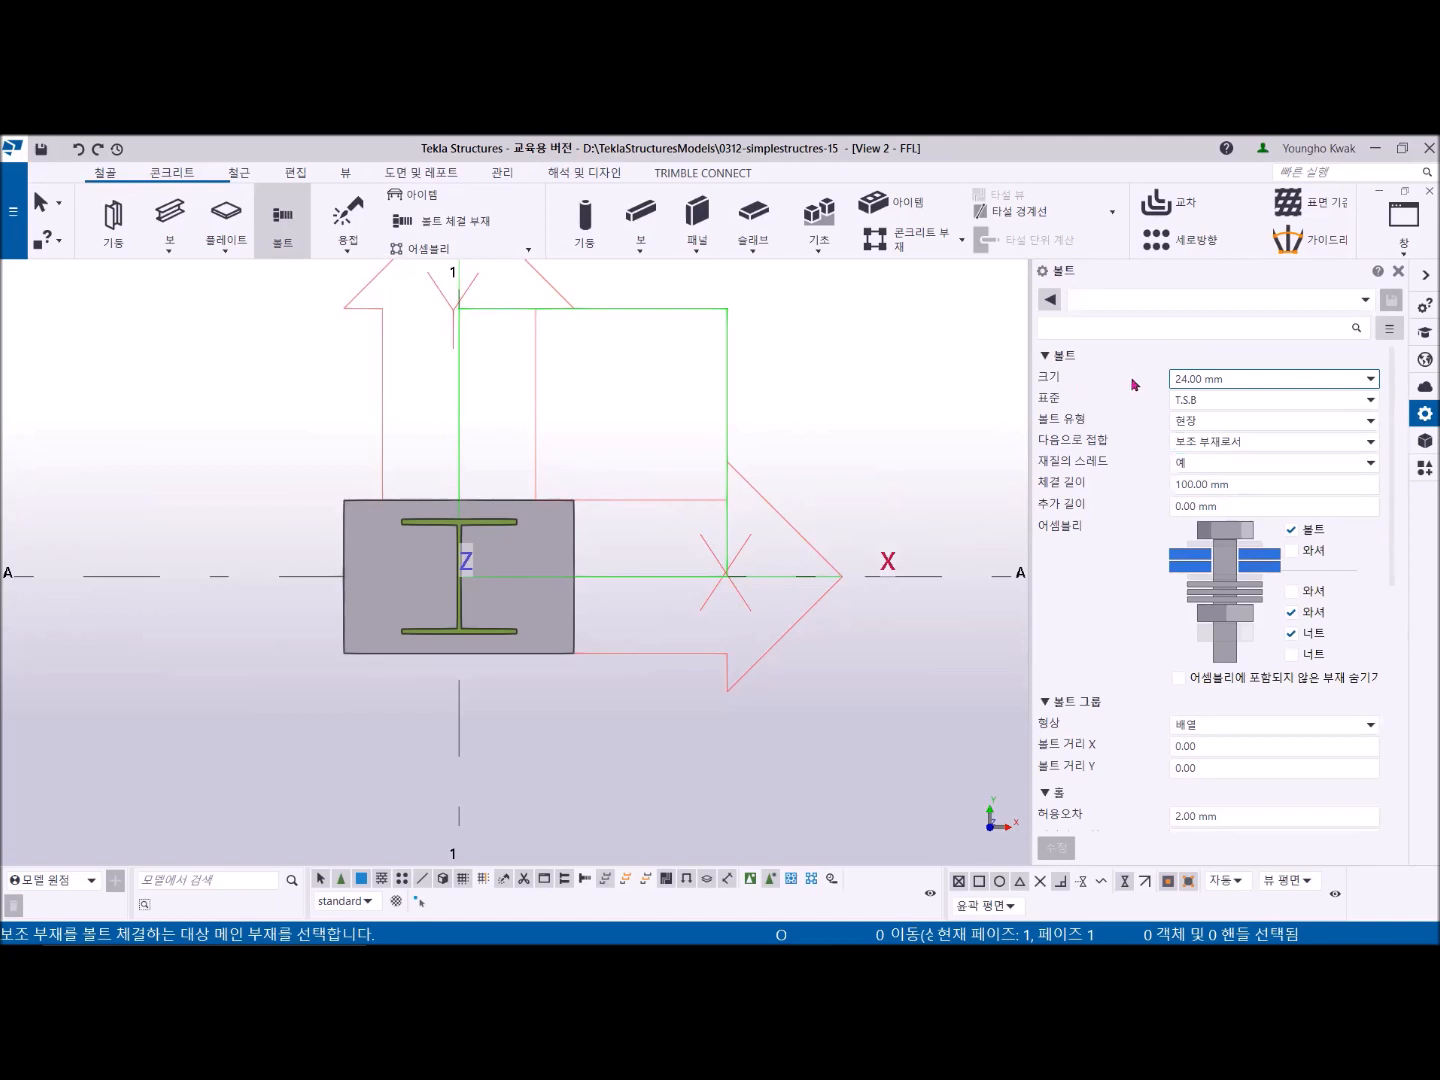
left_click(1367, 381)
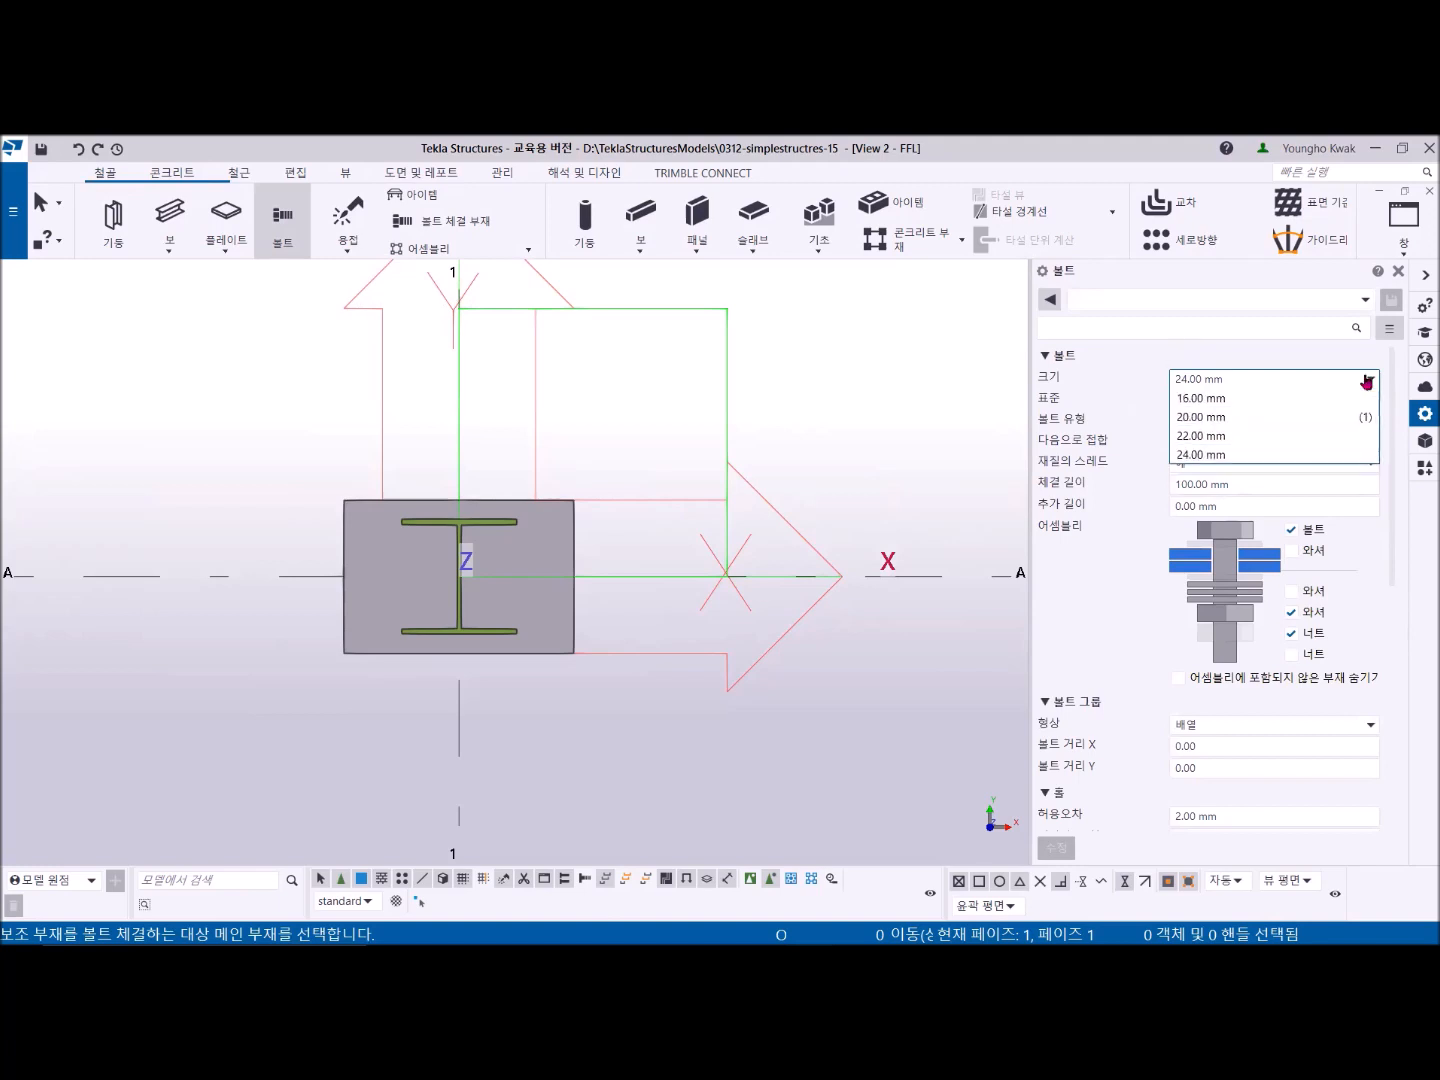
left_click(1246, 457)
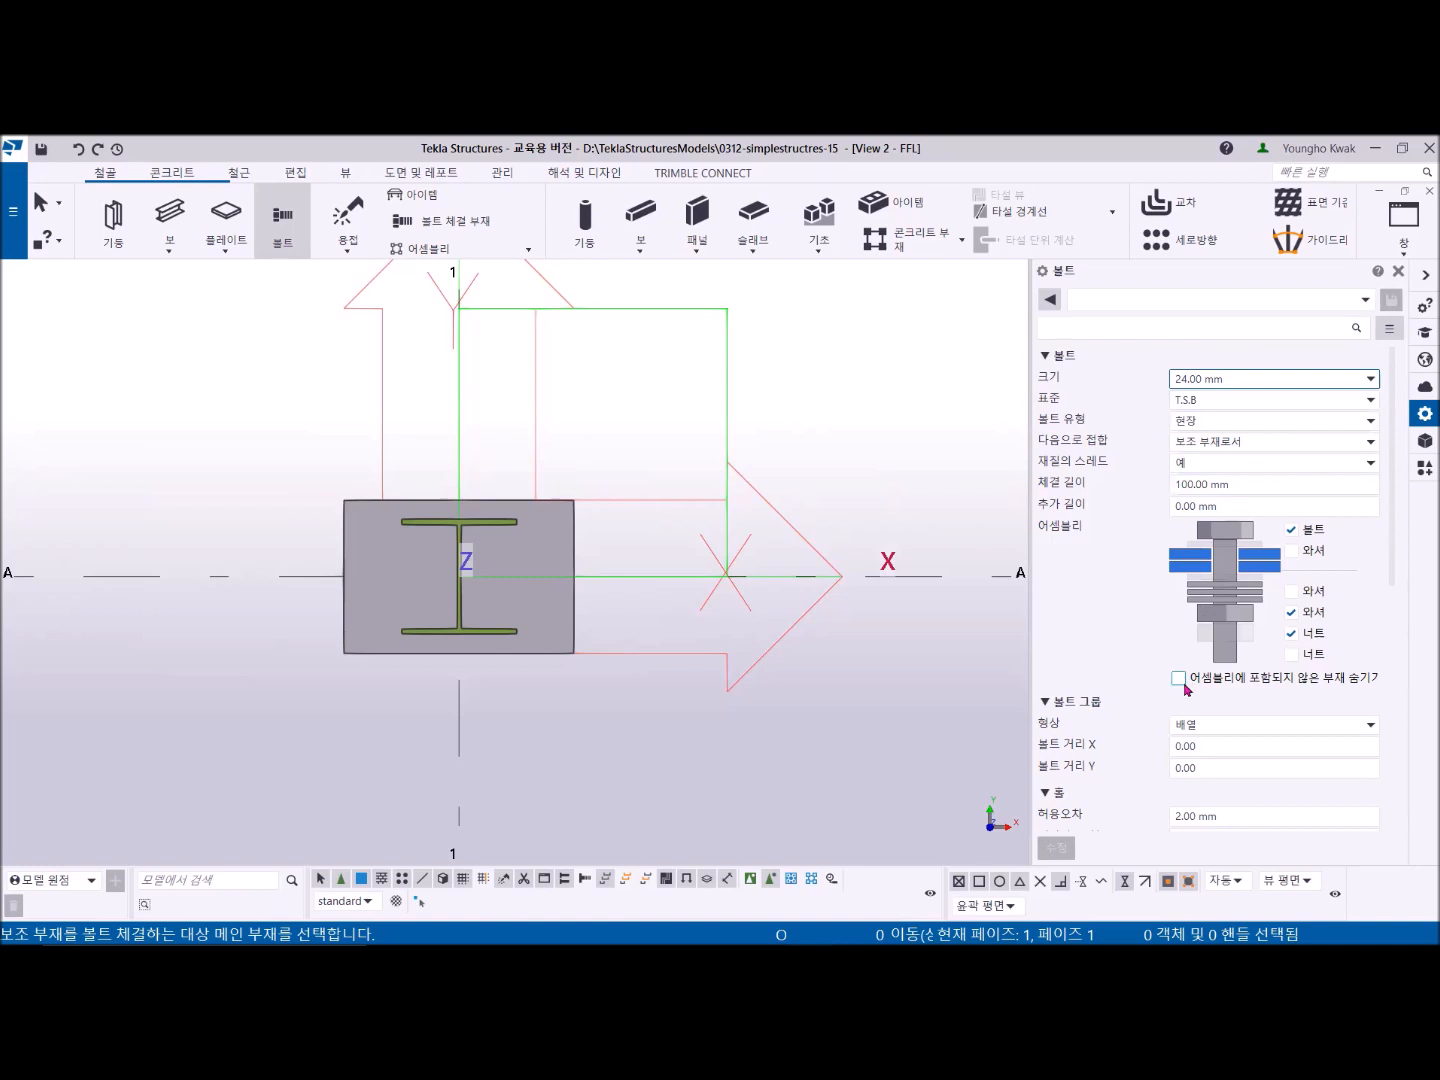
left_click_drag(1230, 816, 1150, 814)
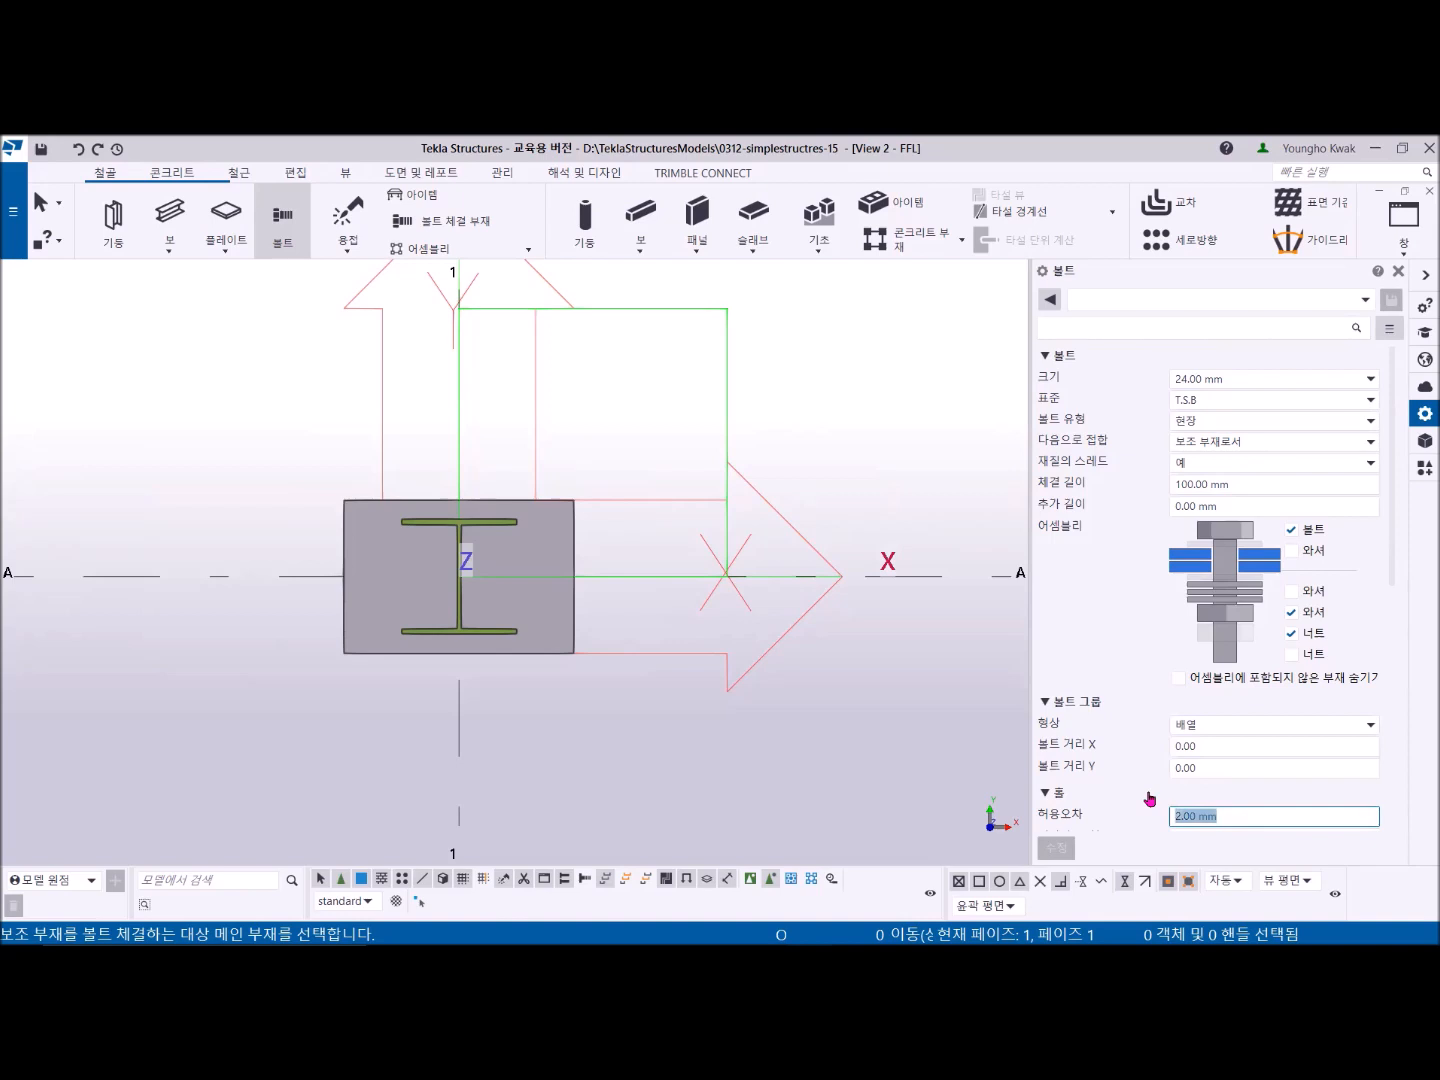
type("5")
key("Tab")
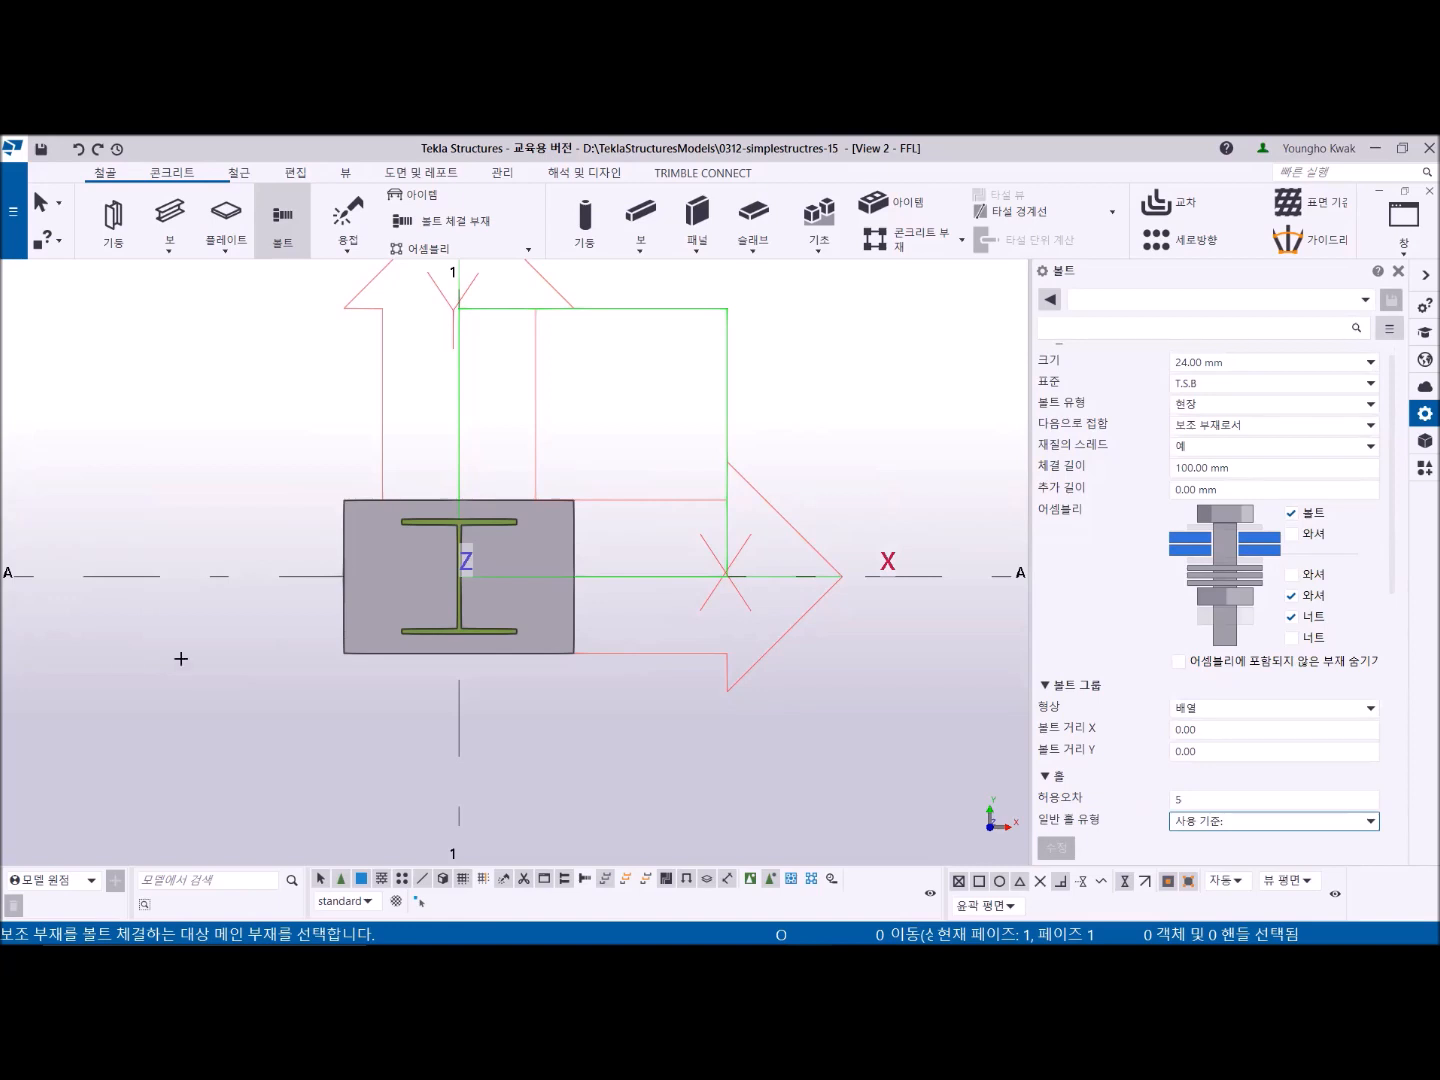
- Bolt the plate, picking the bolt group origin at the plate's left-edge midpoint on grid A and the direction toward the column, then end the command
left_click(384, 581)
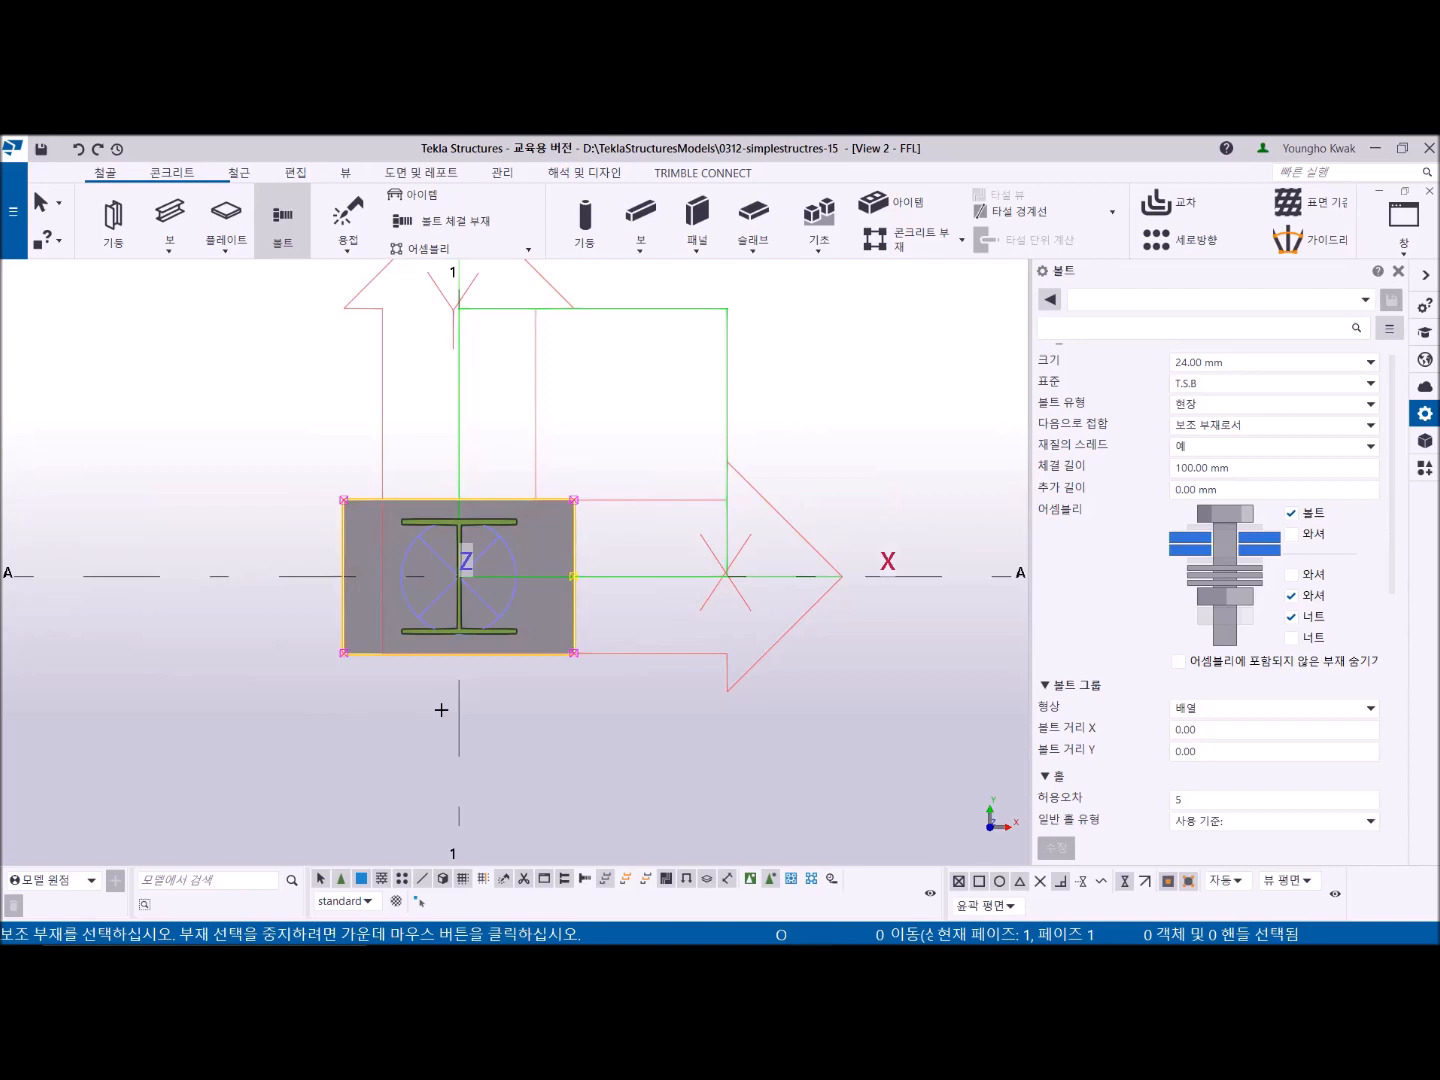
left_click(365, 552)
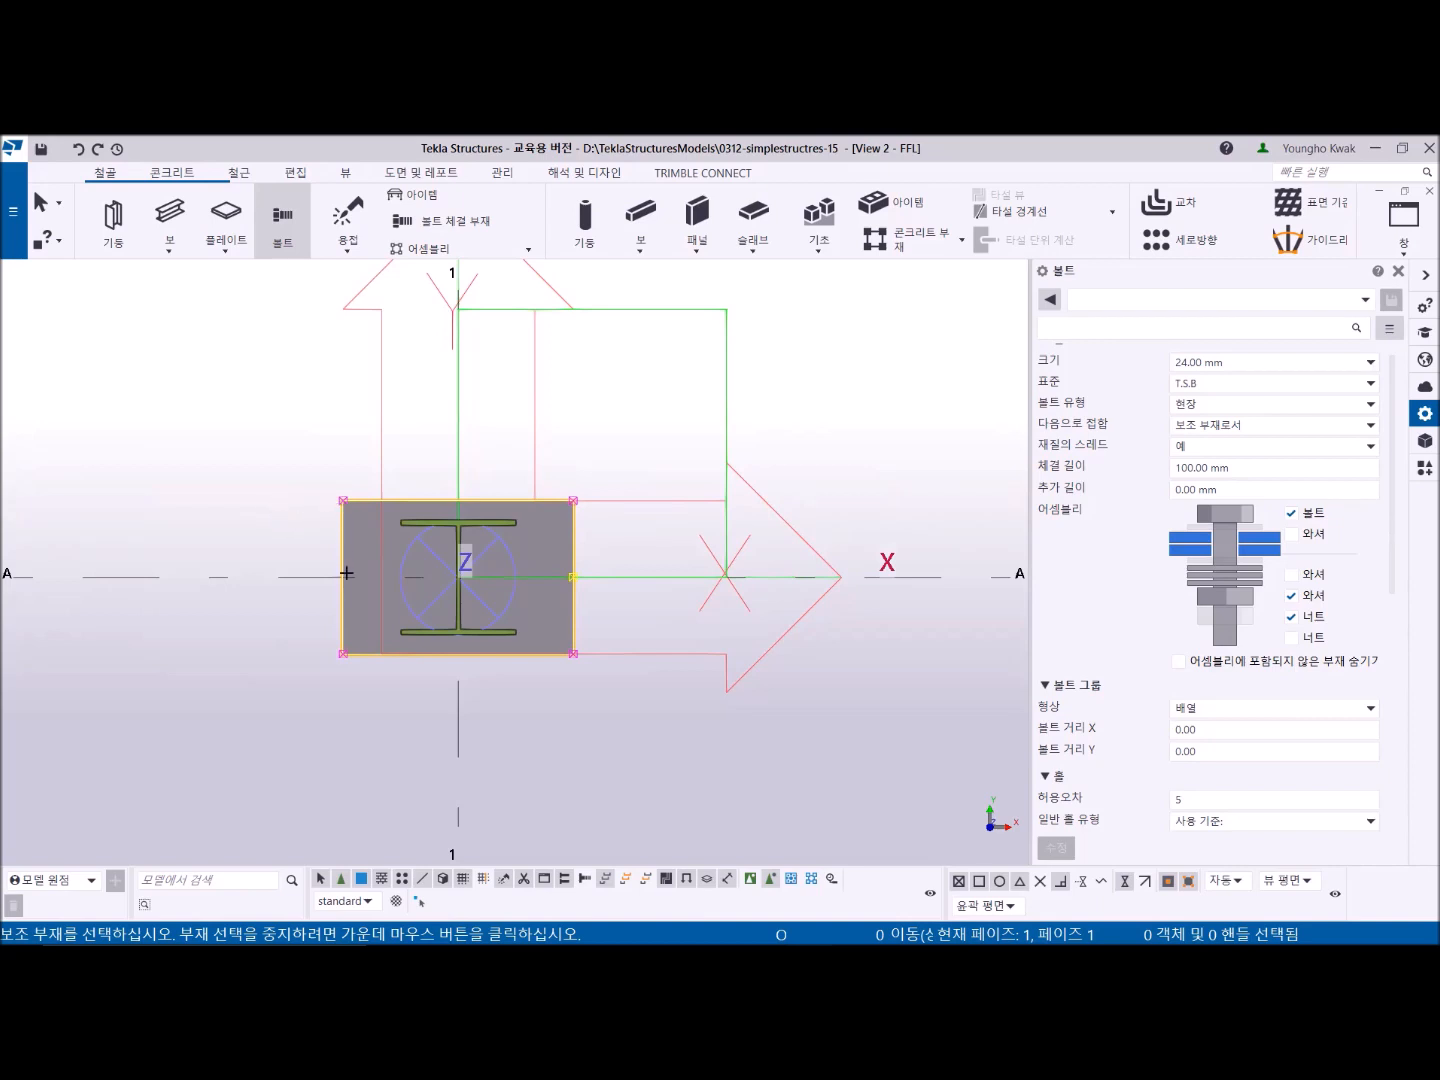
middle_click(338, 628)
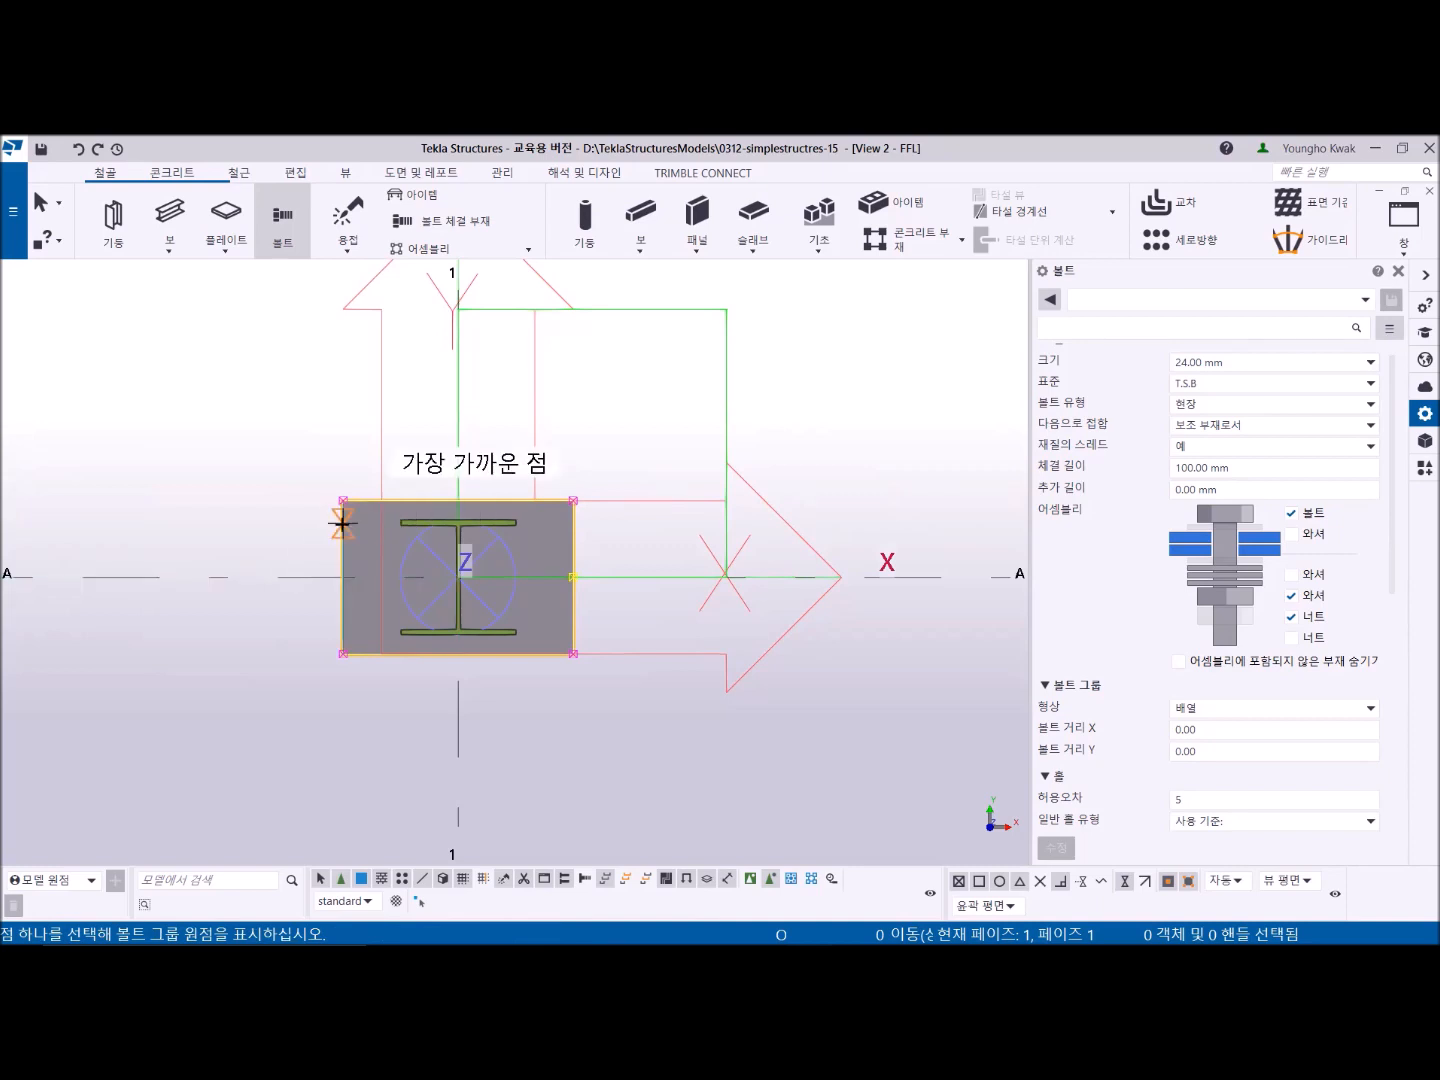
left_click(341, 576)
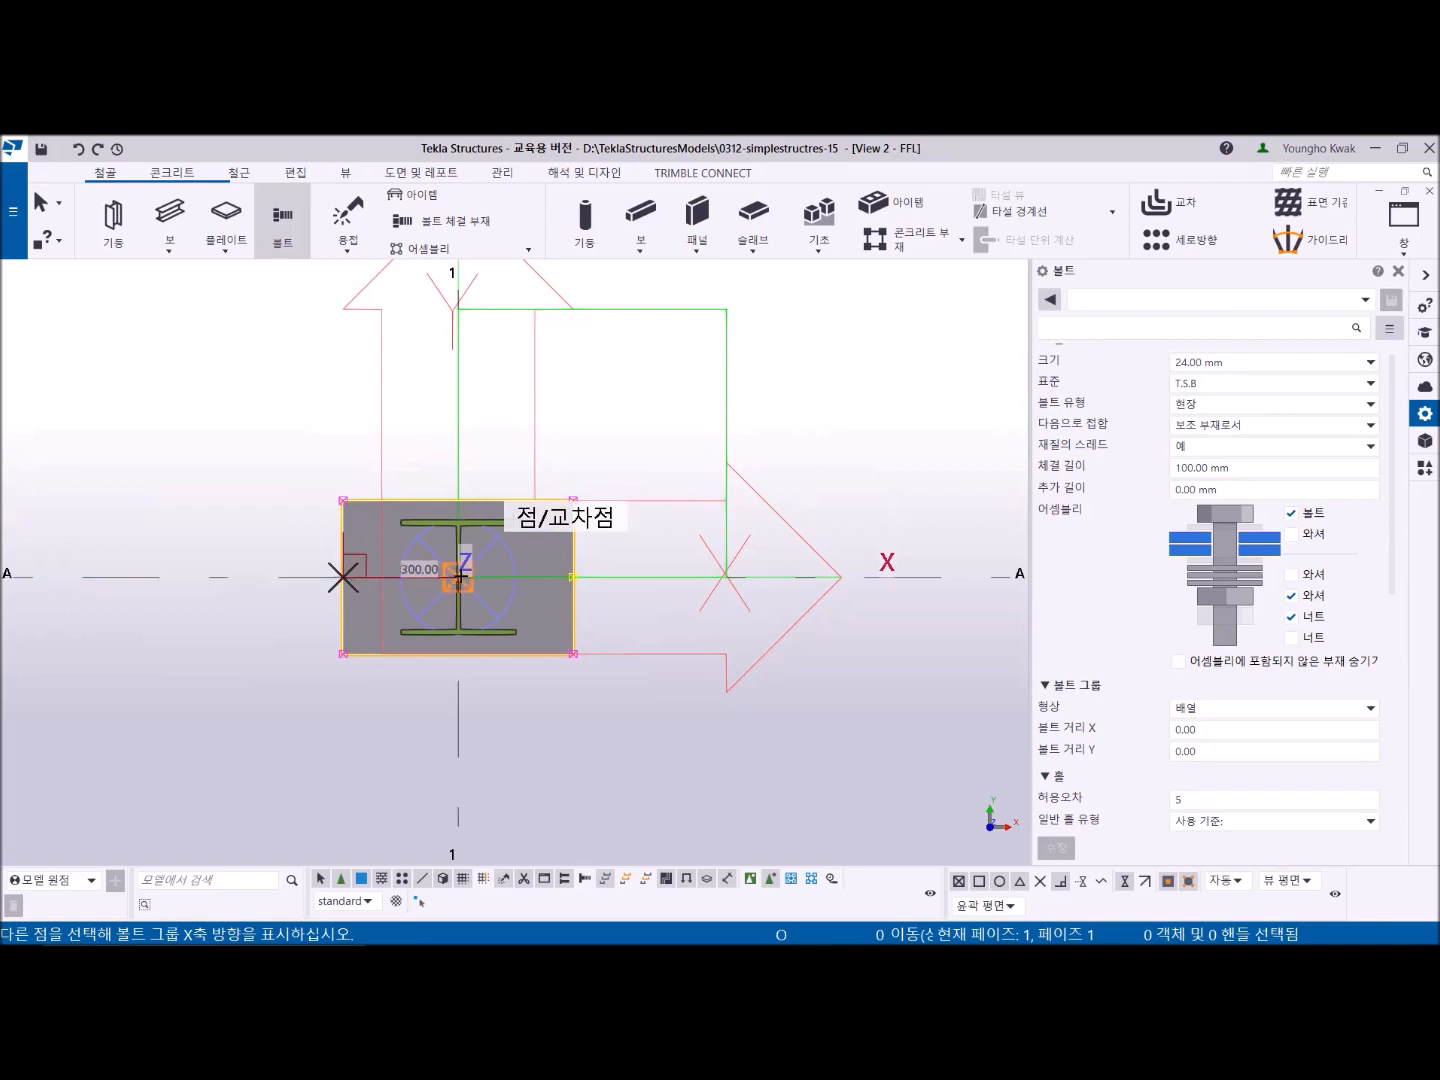
left_click(520, 574)
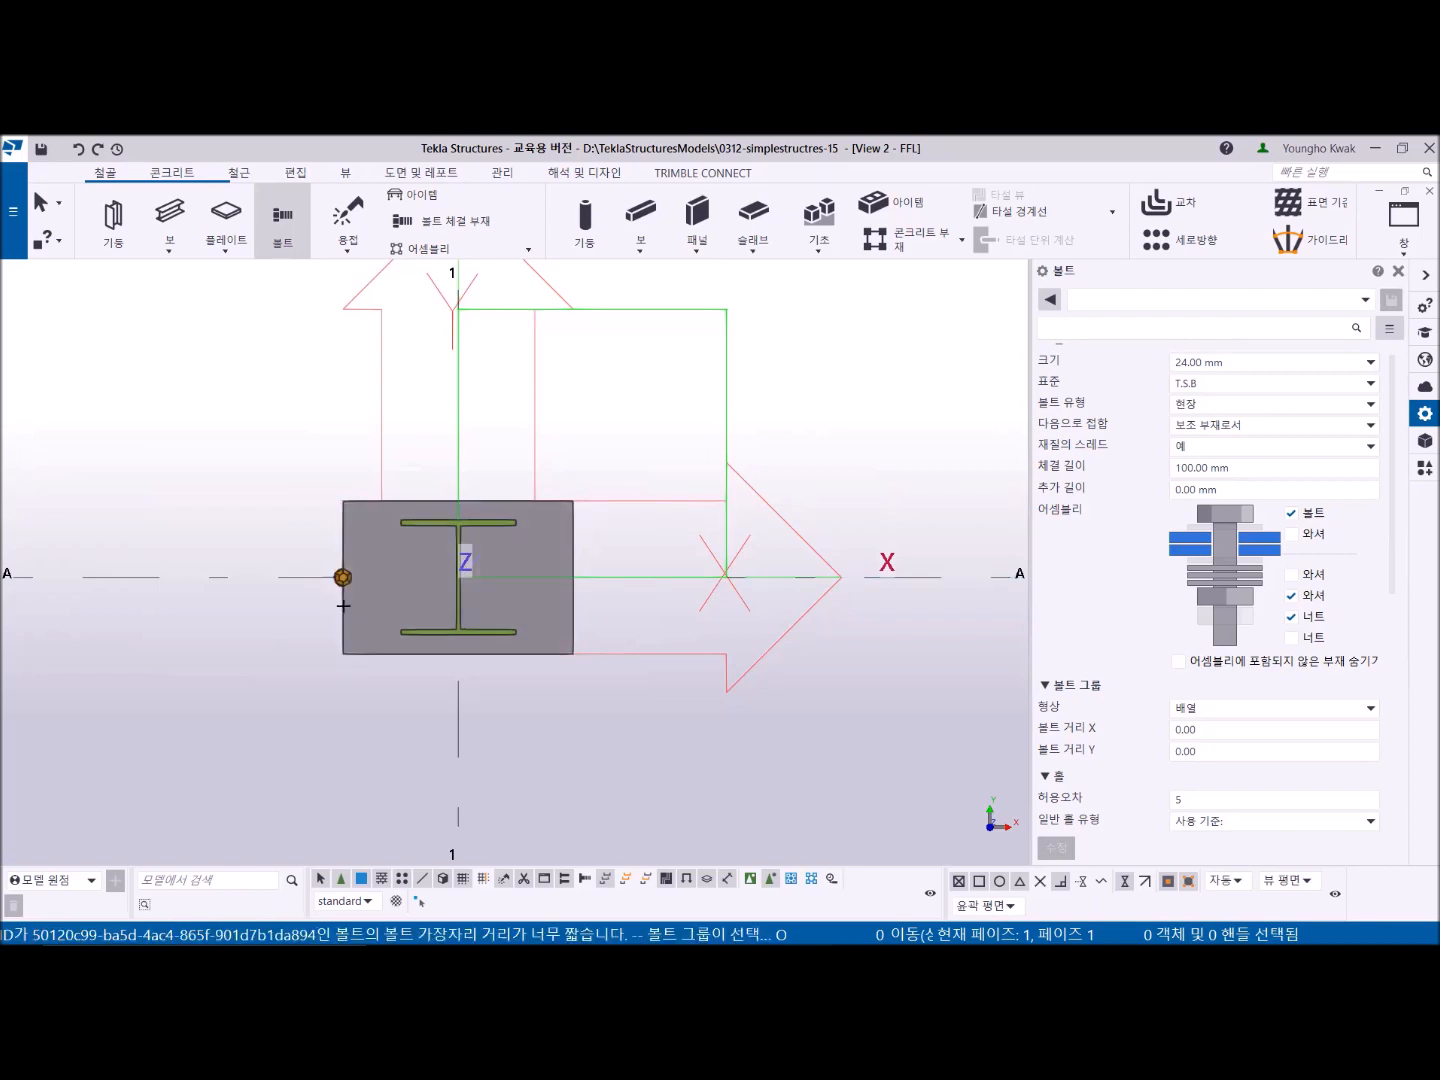
scroll(344, 607, "up", 4)
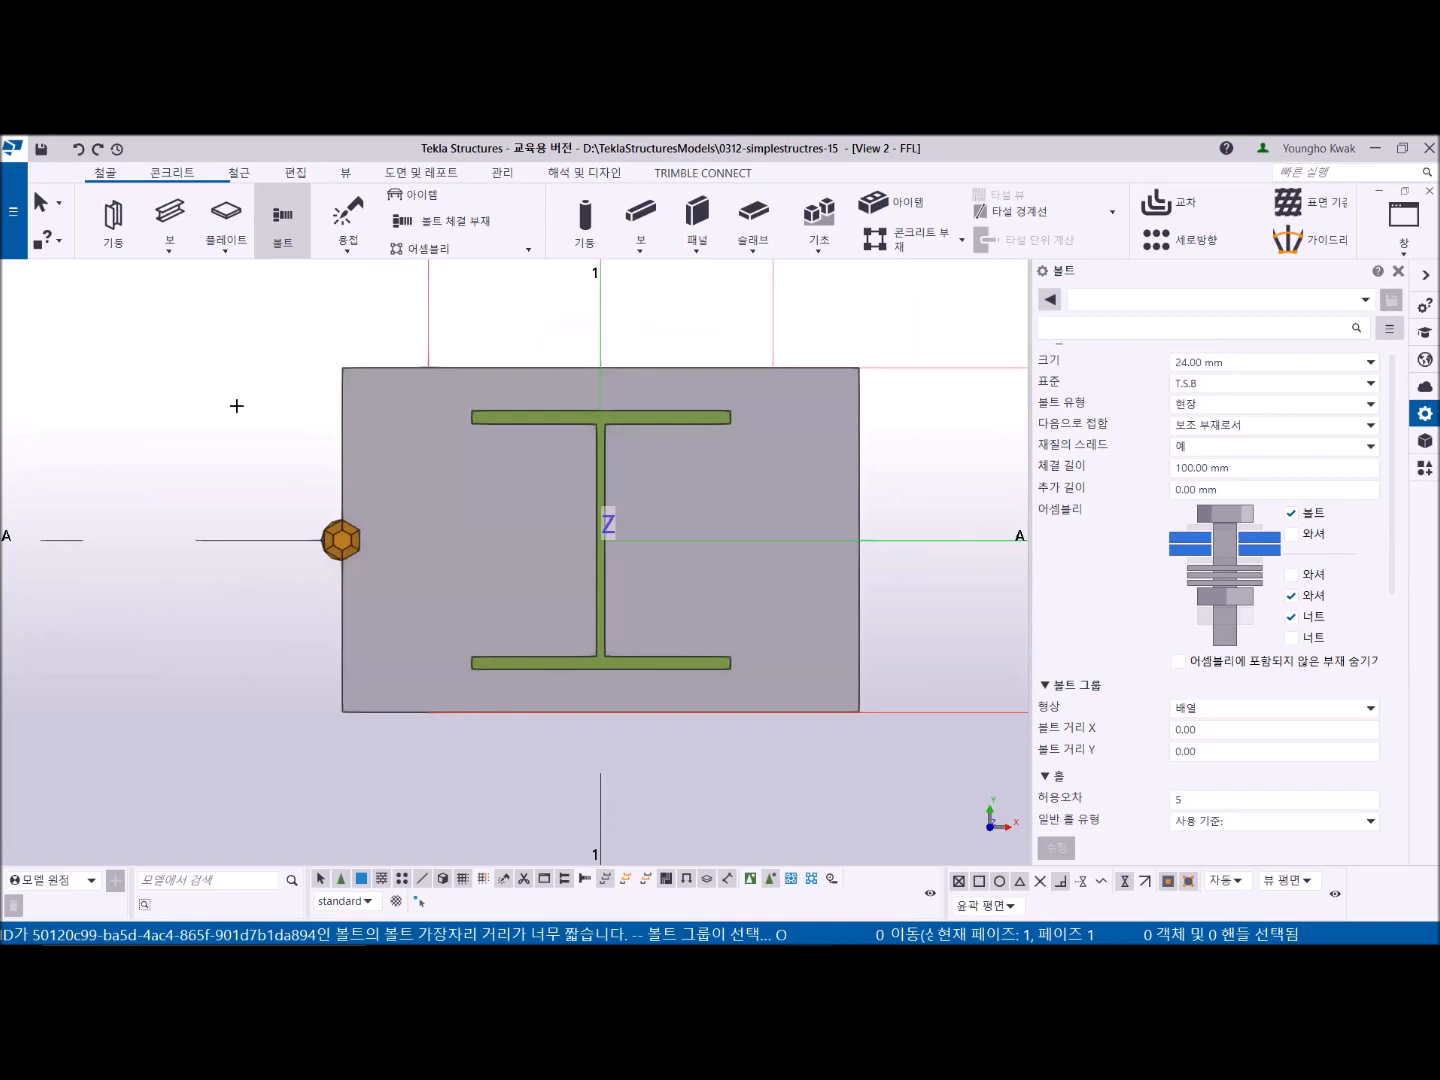
right_click(223, 356)
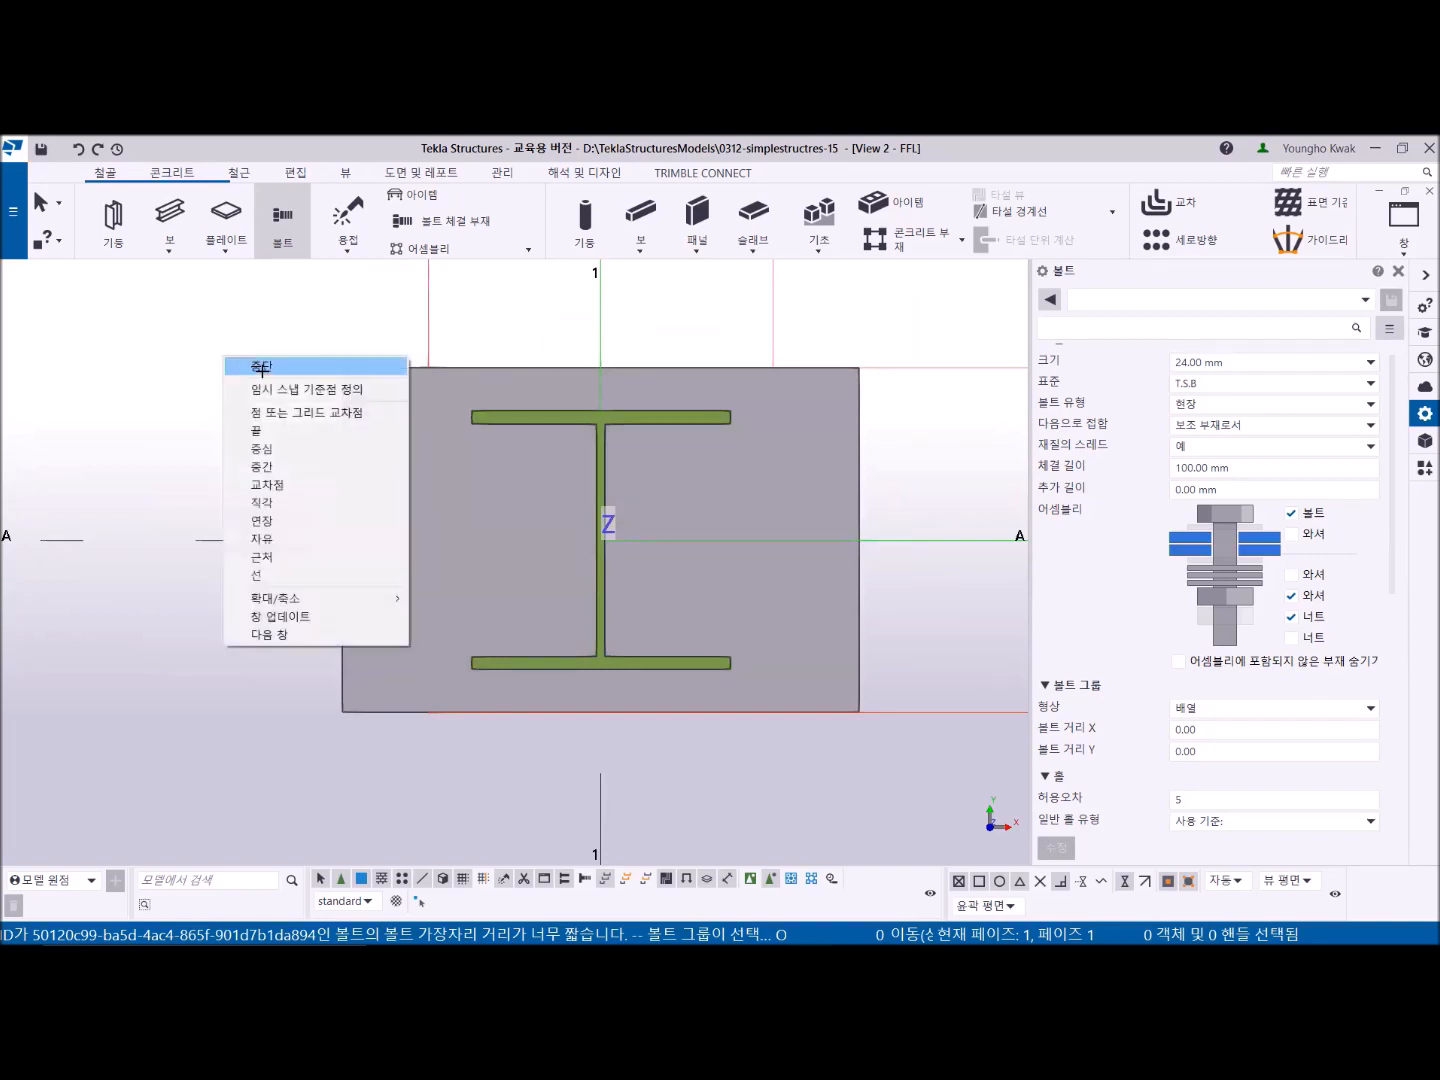
left_click(260, 367)
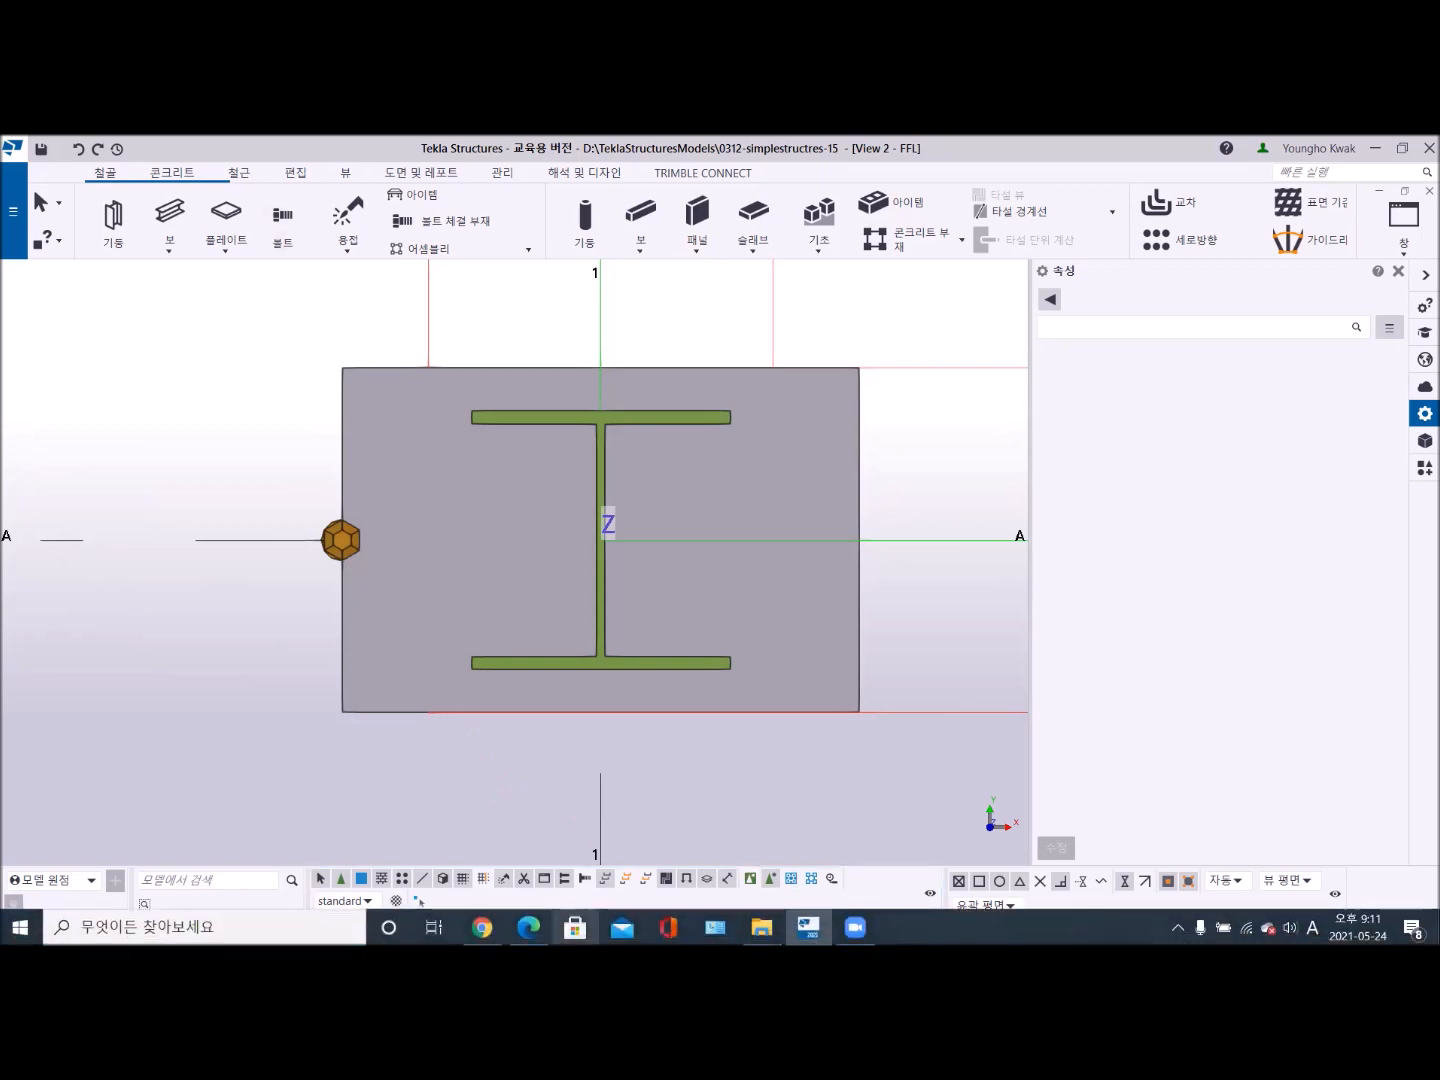
- Switch to the PDF drawing, mark the first bolt hole of DET. A with the pen, and return to the model
mouse_move(762, 927)
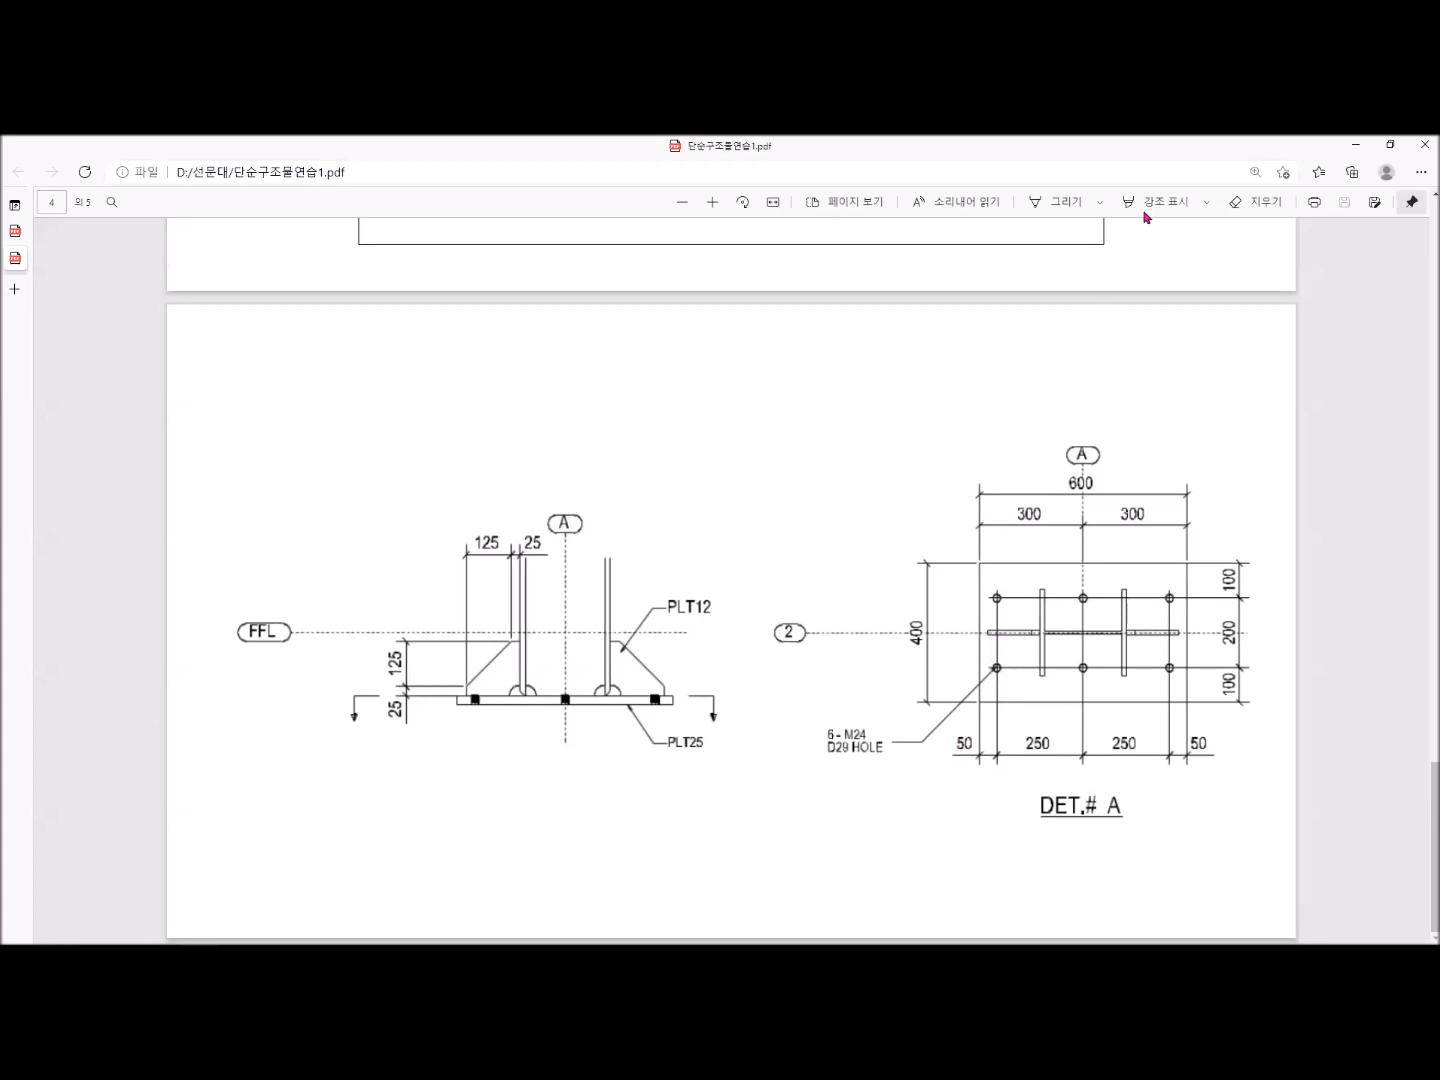
left_click(1042, 204)
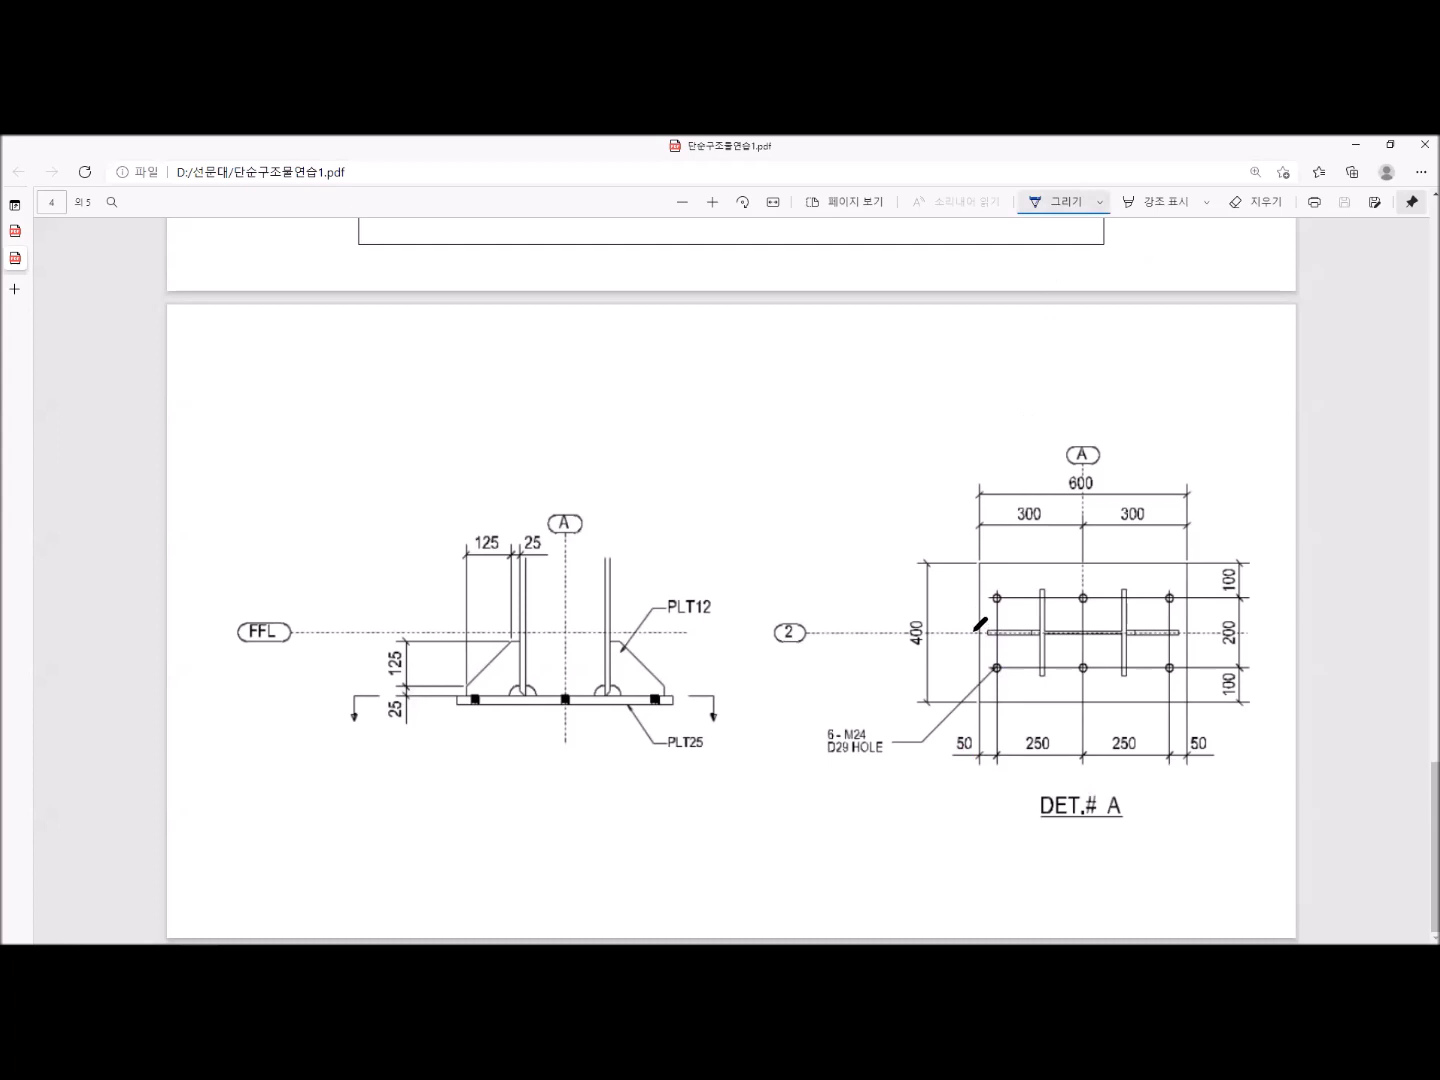
left_click_drag(976, 628, 977, 629)
left_click_drag(997, 628, 1000, 634)
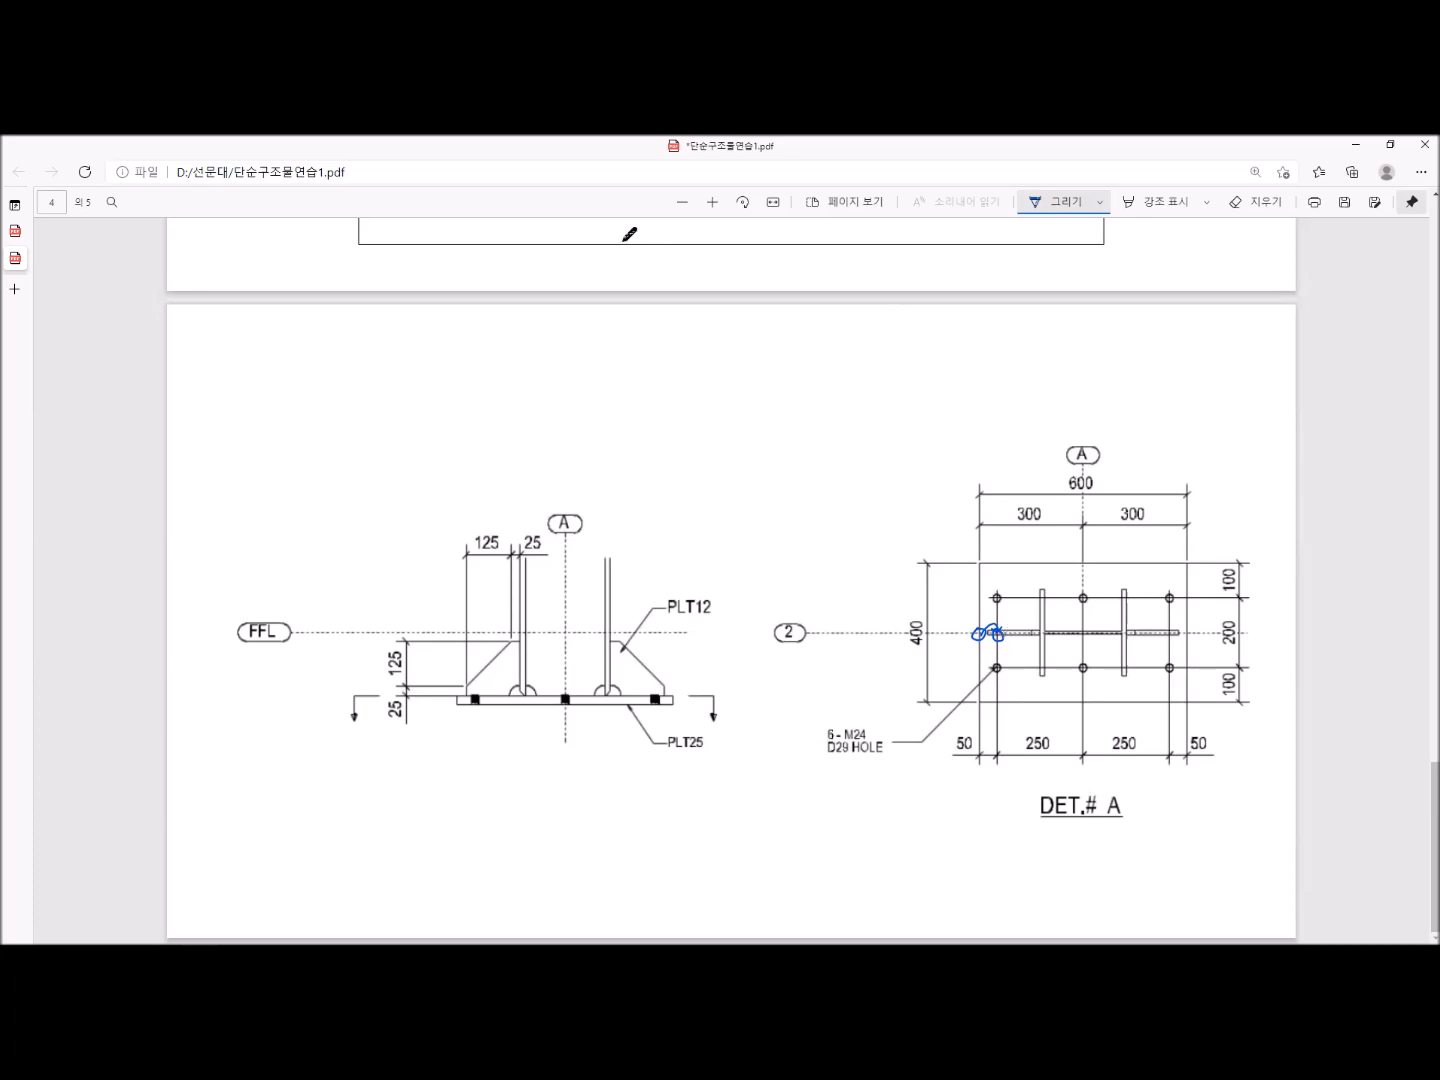
key("alt+Tab")
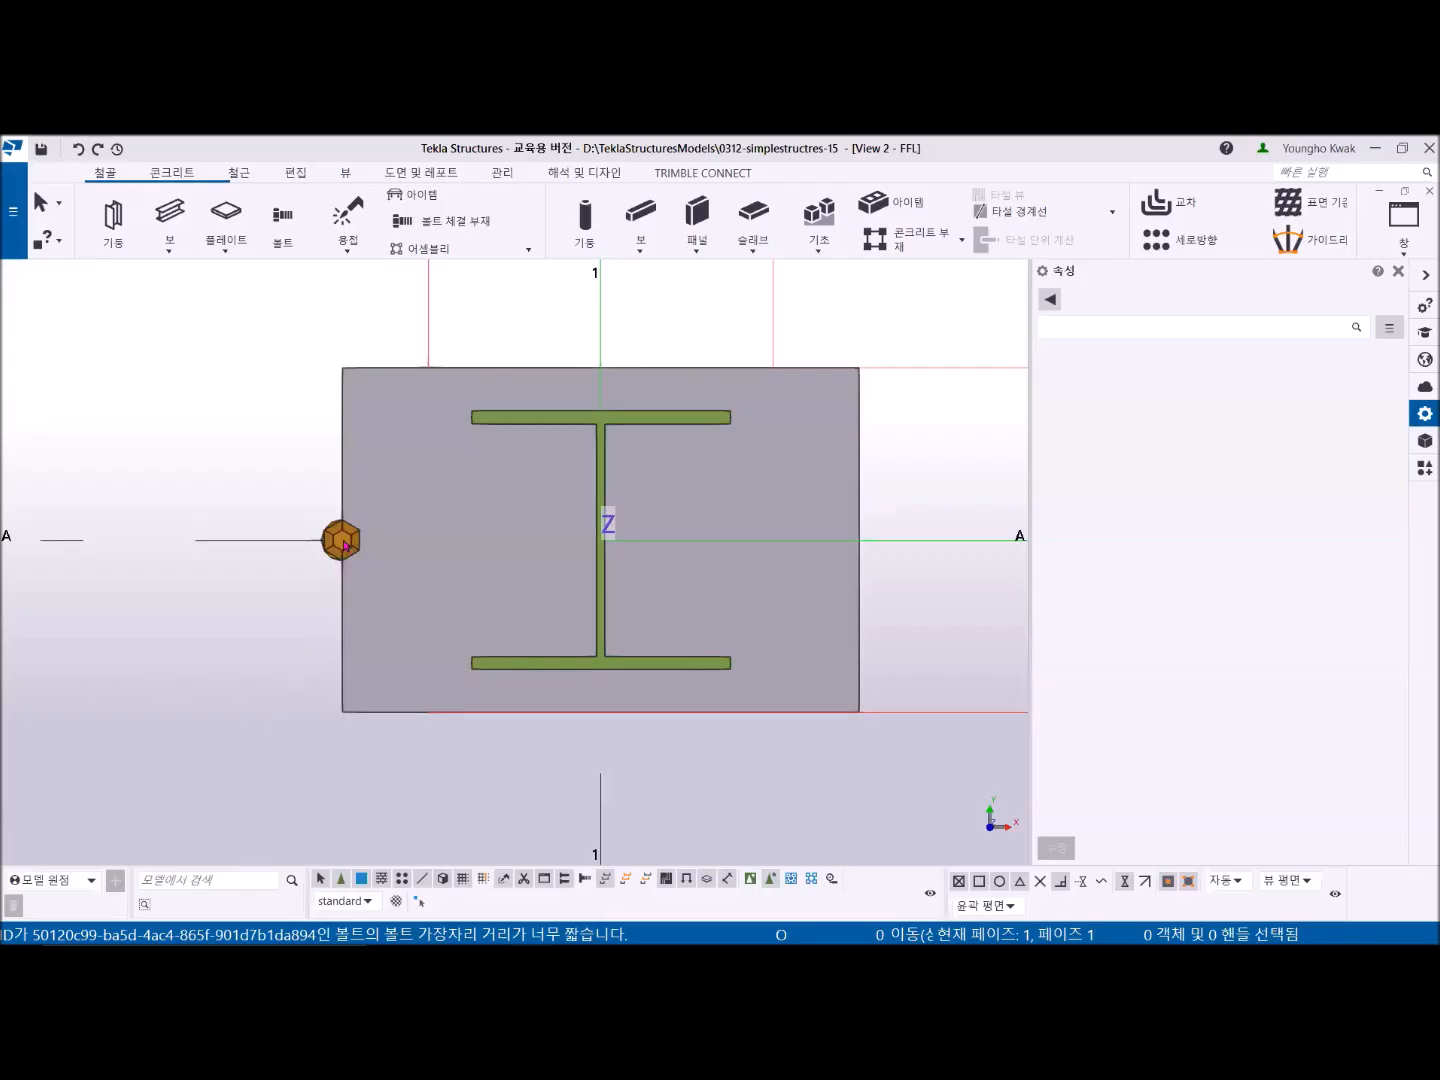
- Select the new bolt and review its bolt group, hole and position offset properties
left_click(341, 541)
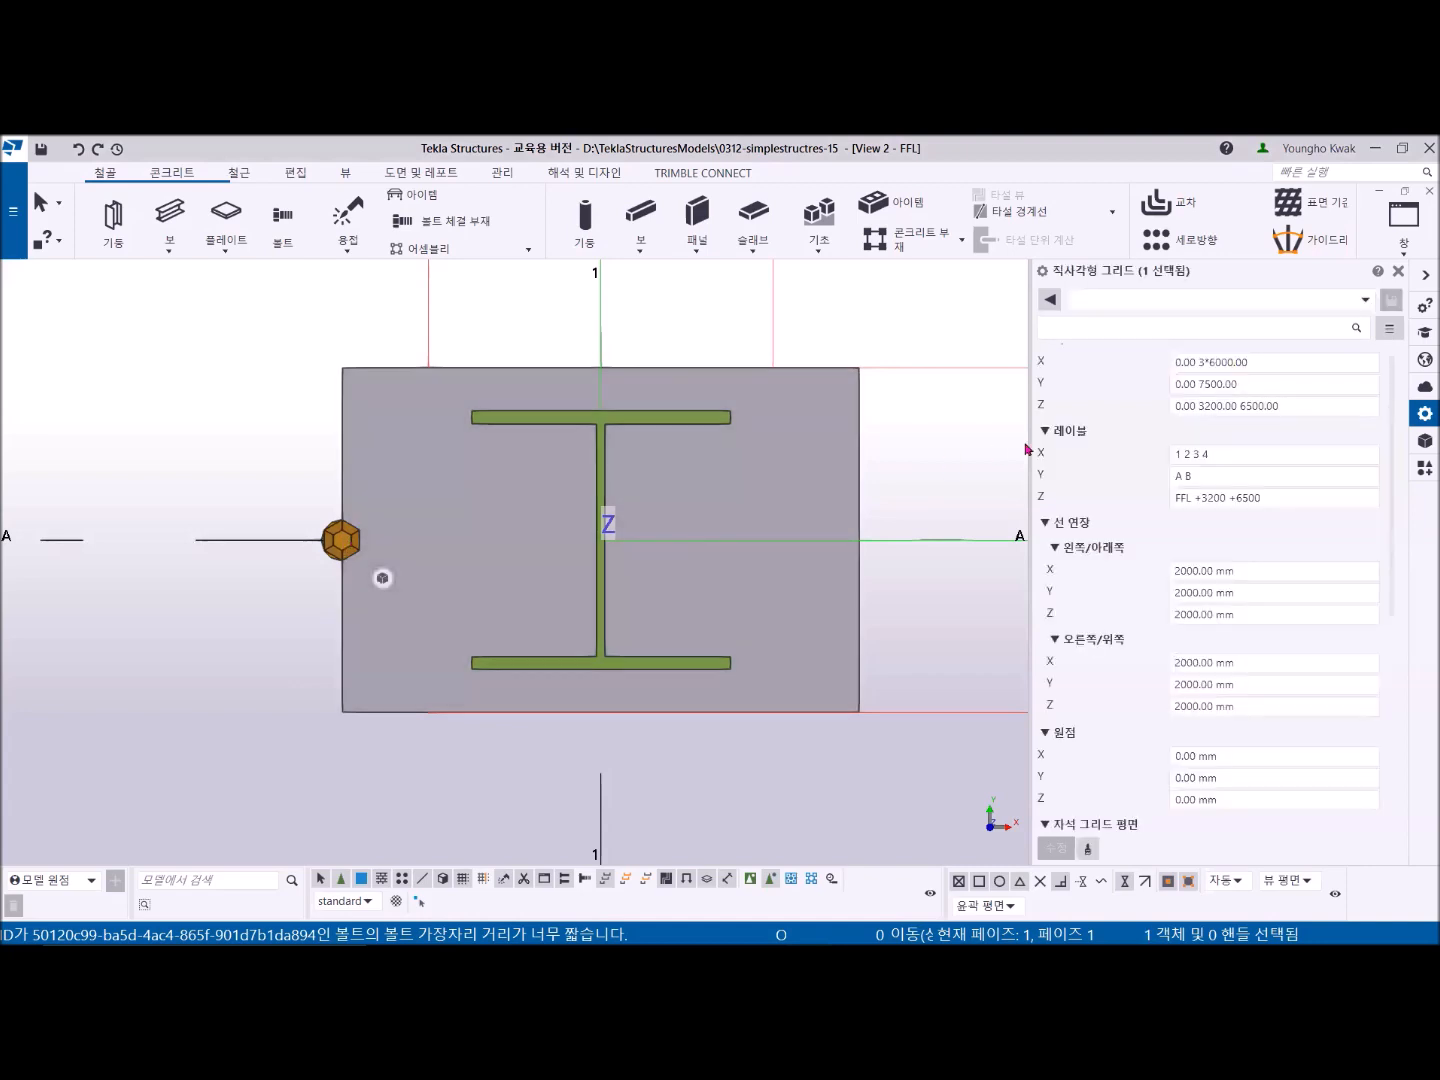
scroll(387, 518, "up", 5)
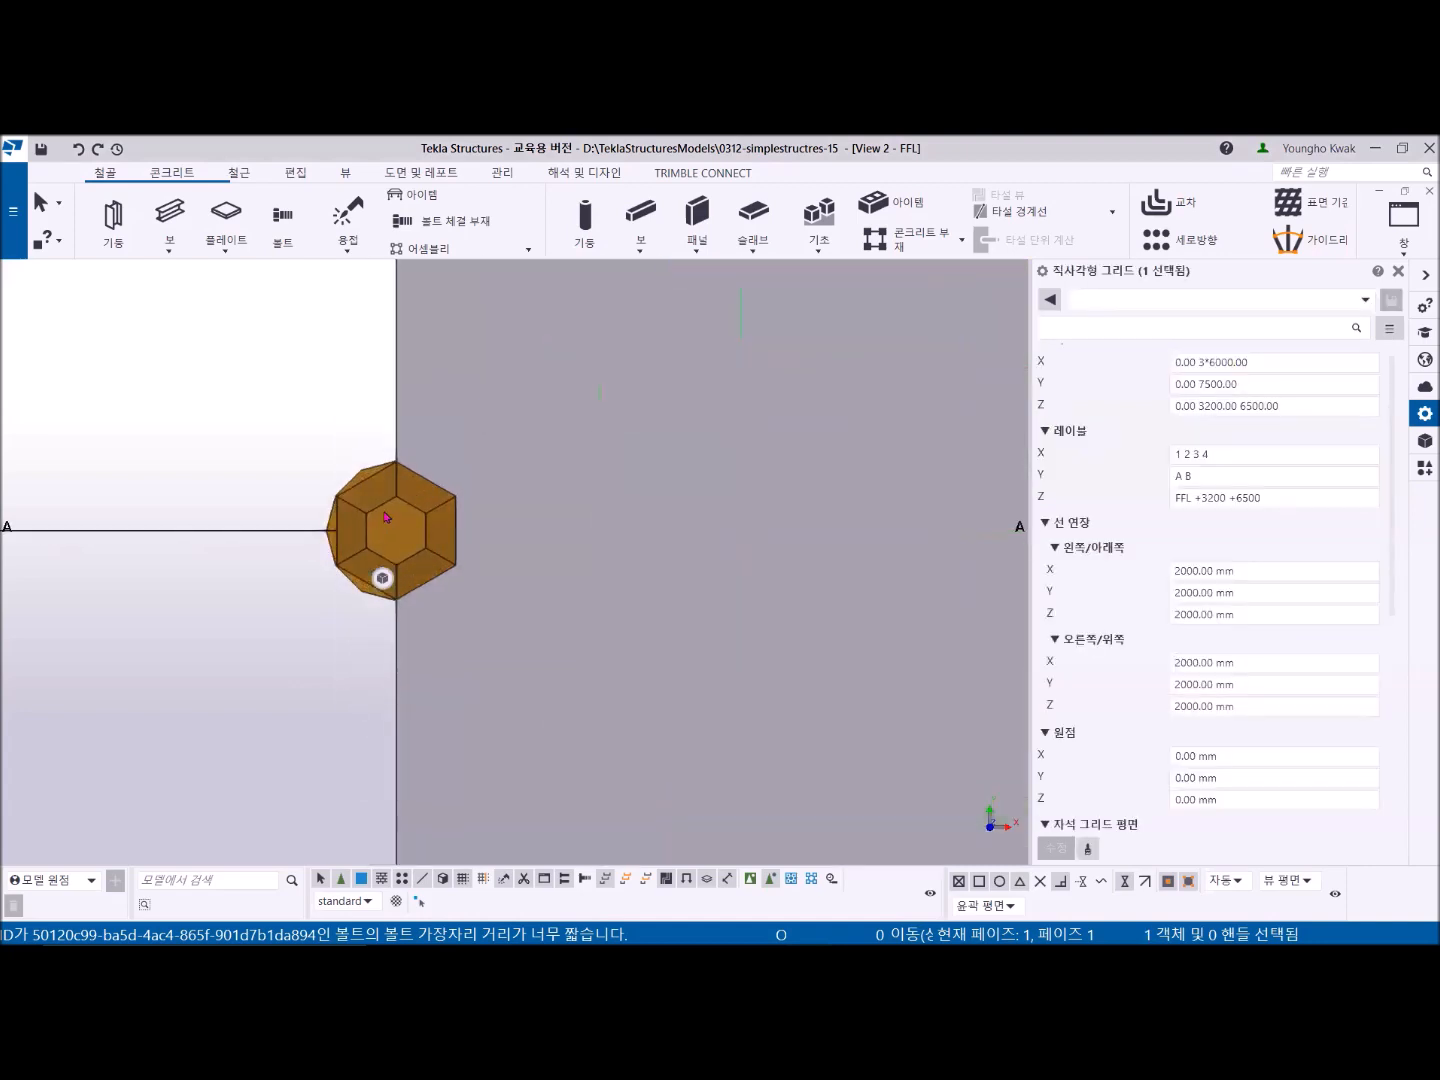
left_click(388, 518)
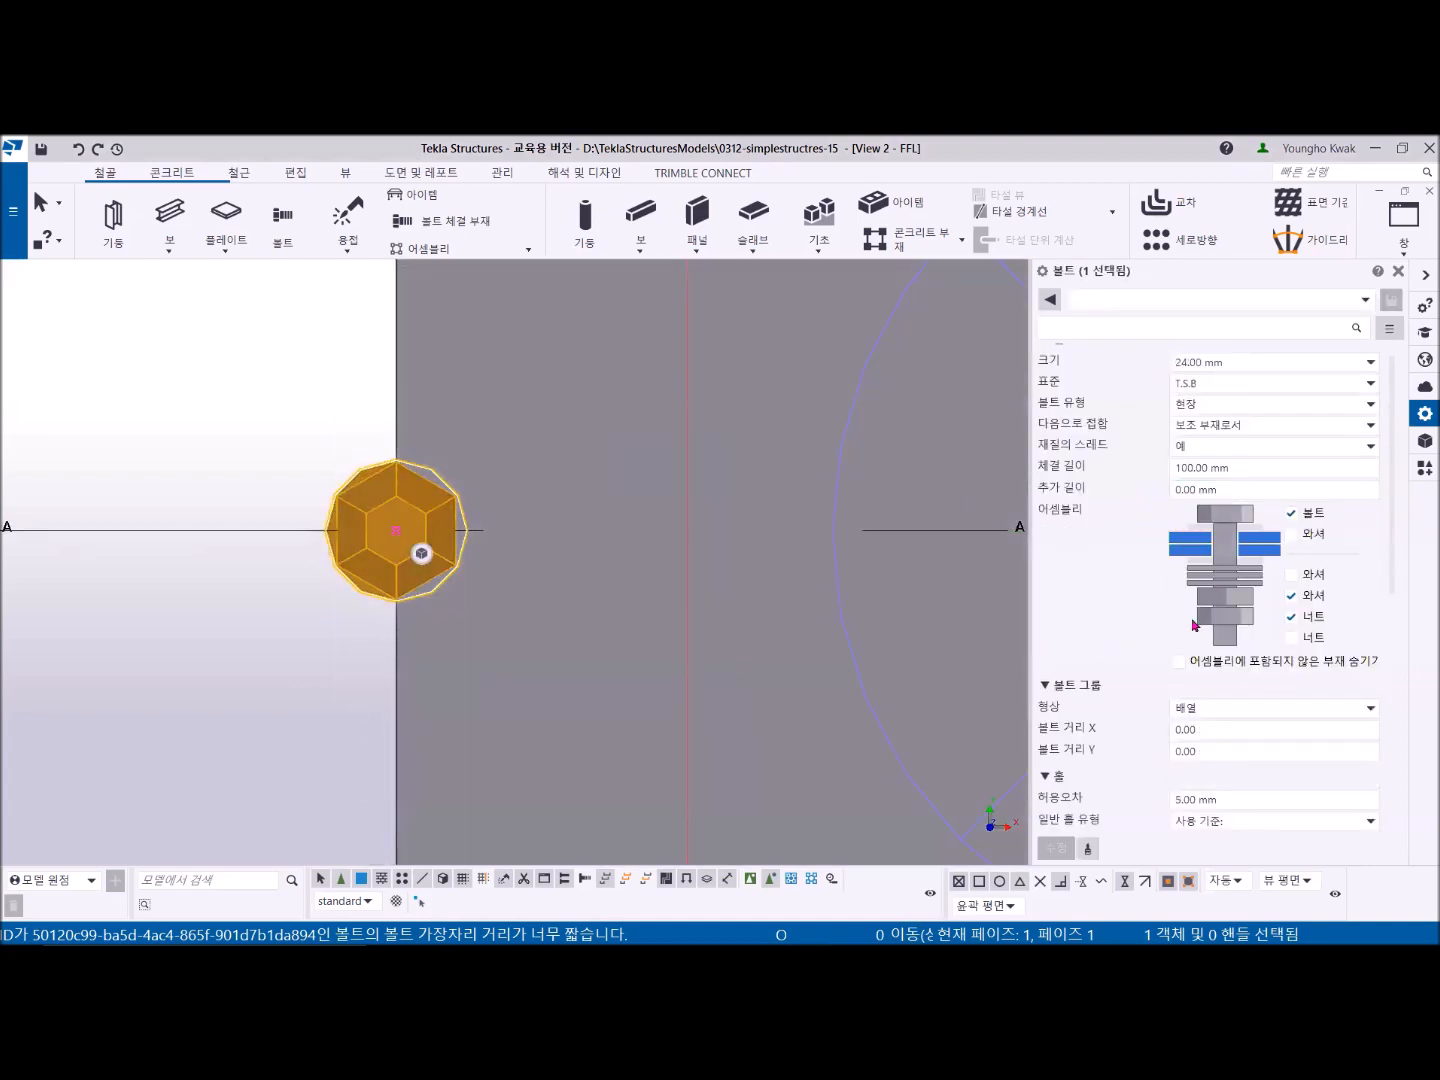
scroll(1193, 626, "down", 2)
scroll(738, 594, "down", 3)
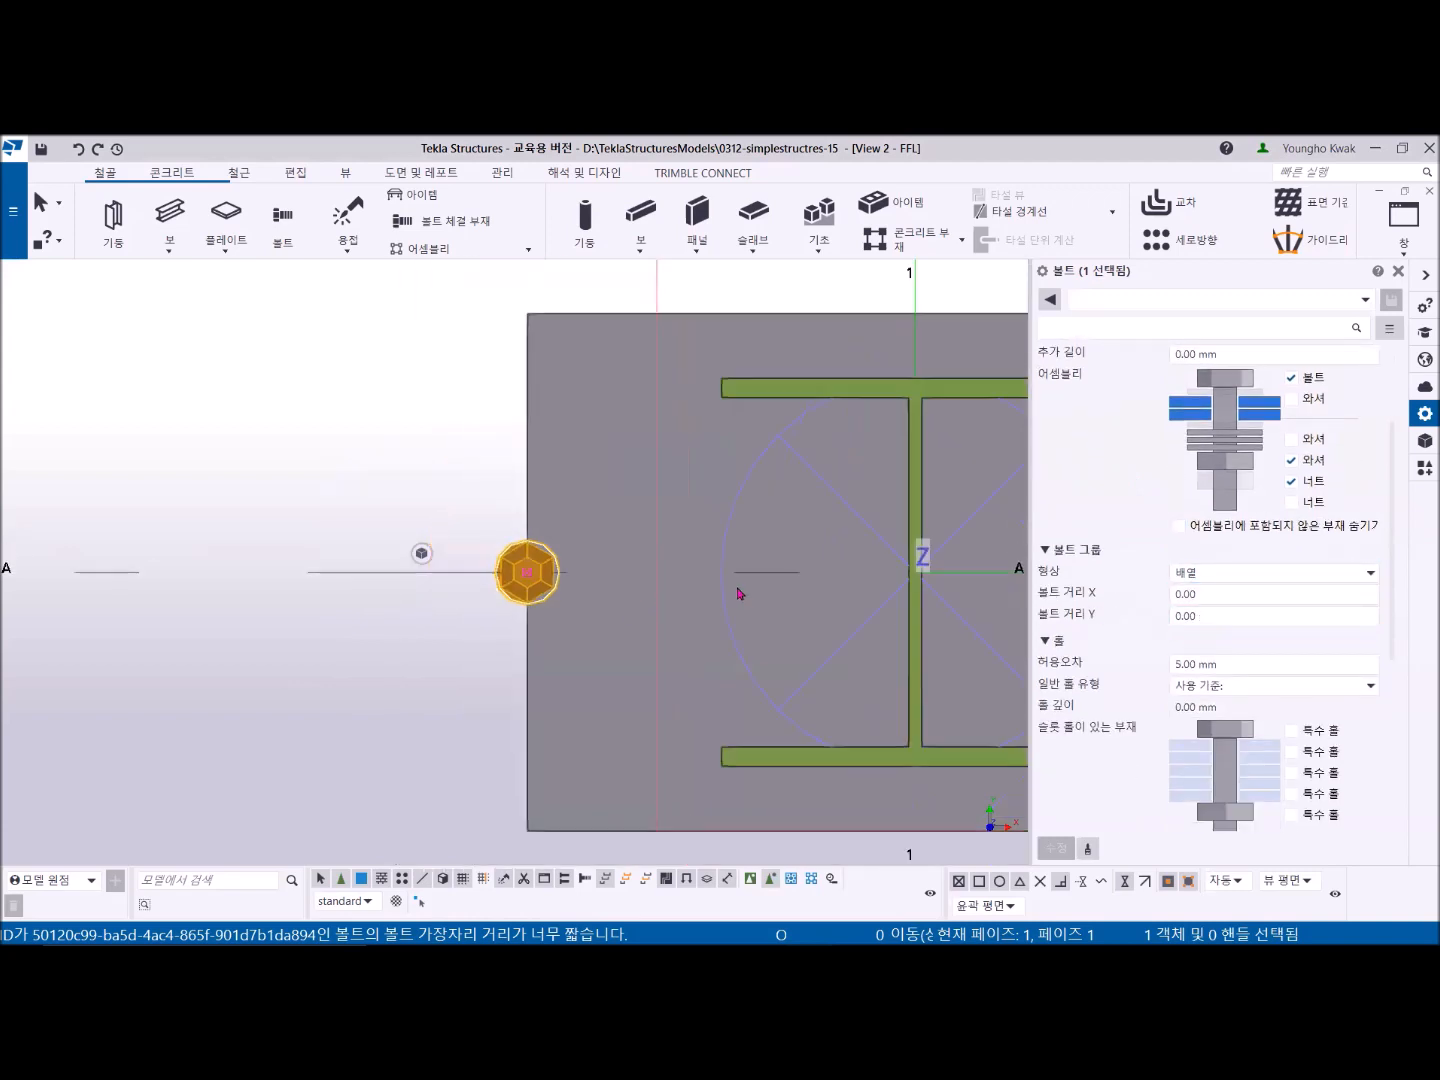
middle_click_drag(738, 594, 613, 541)
scroll(1244, 589, "down", 4)
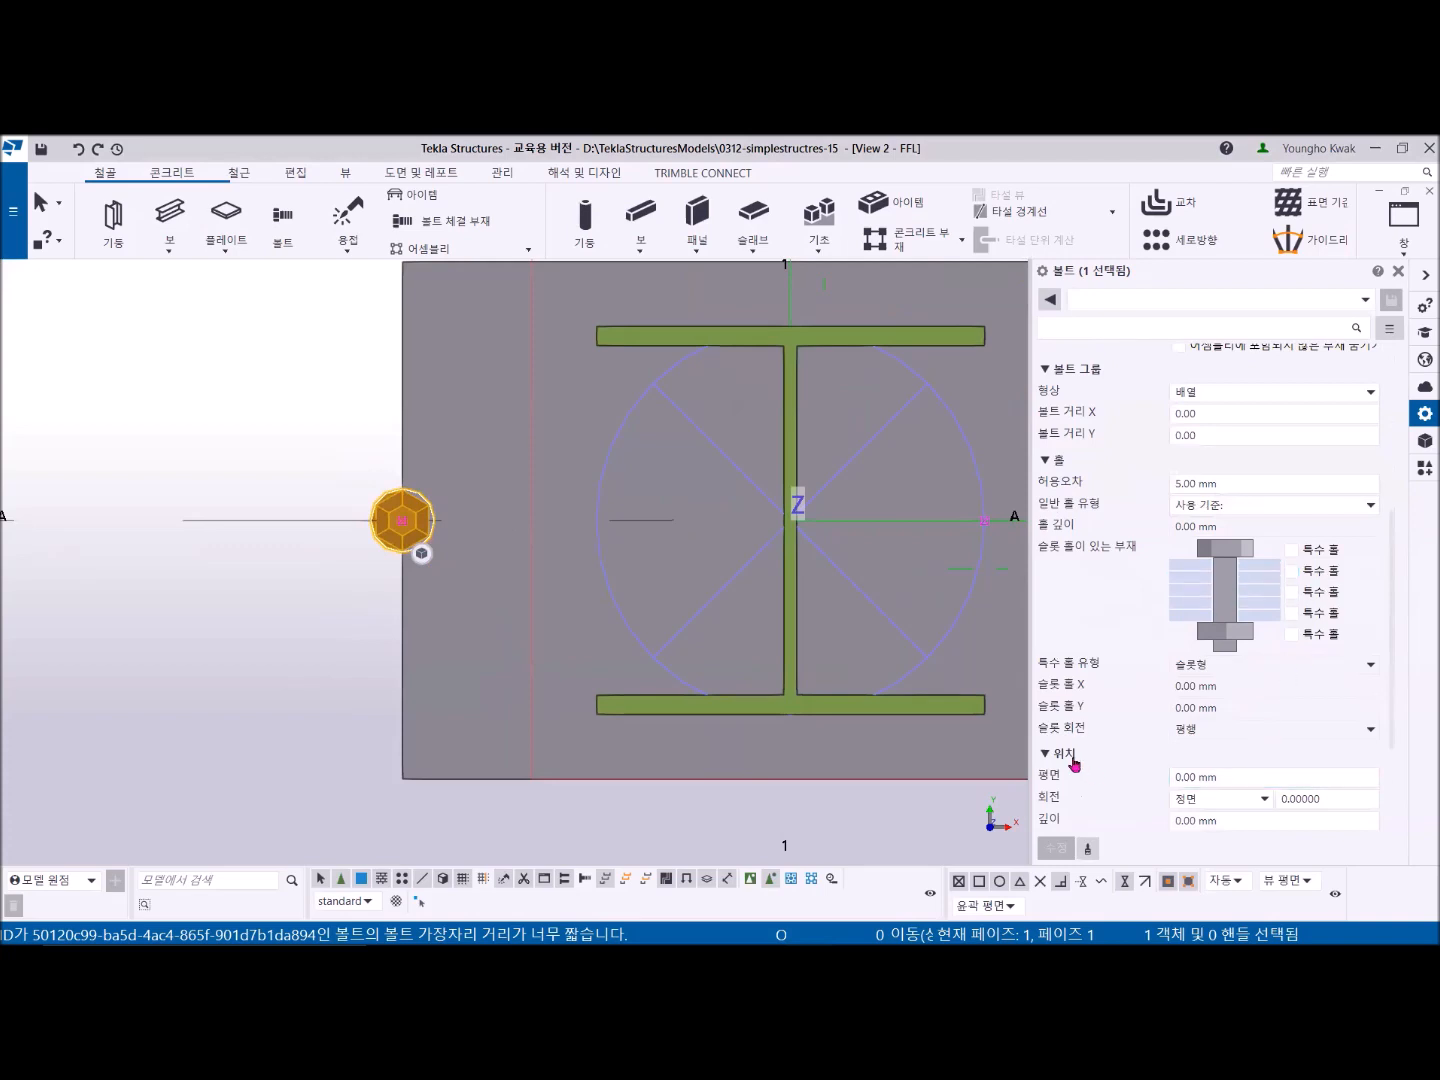
scroll(1133, 743, "down", 2)
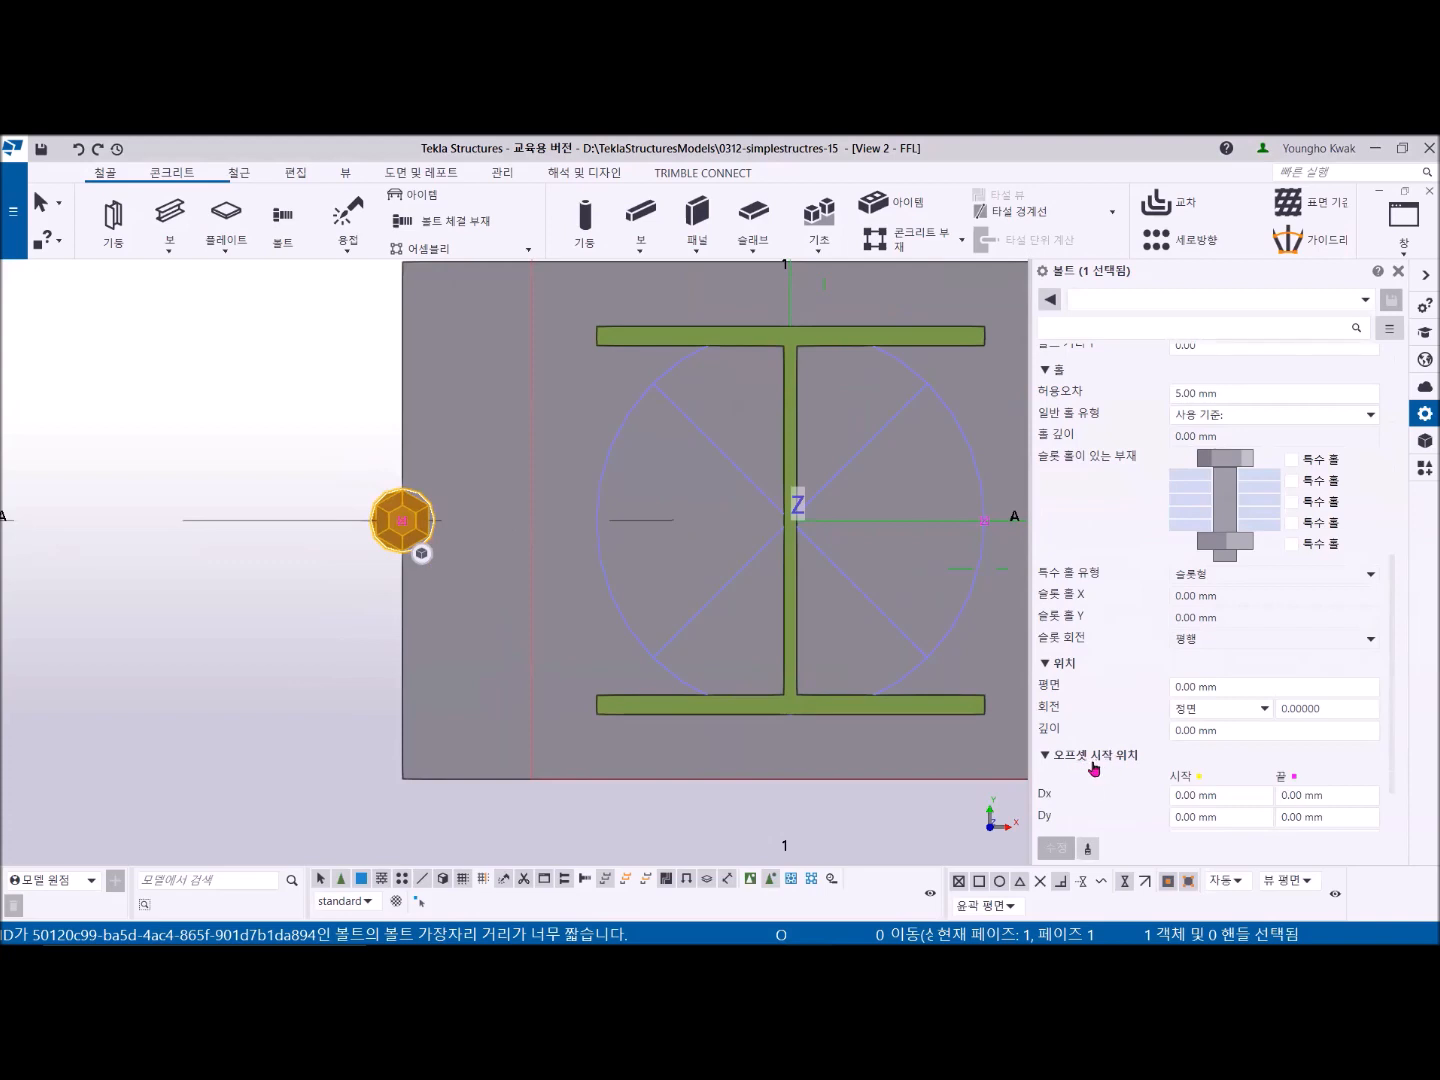
scroll(1093, 769, "down", 2)
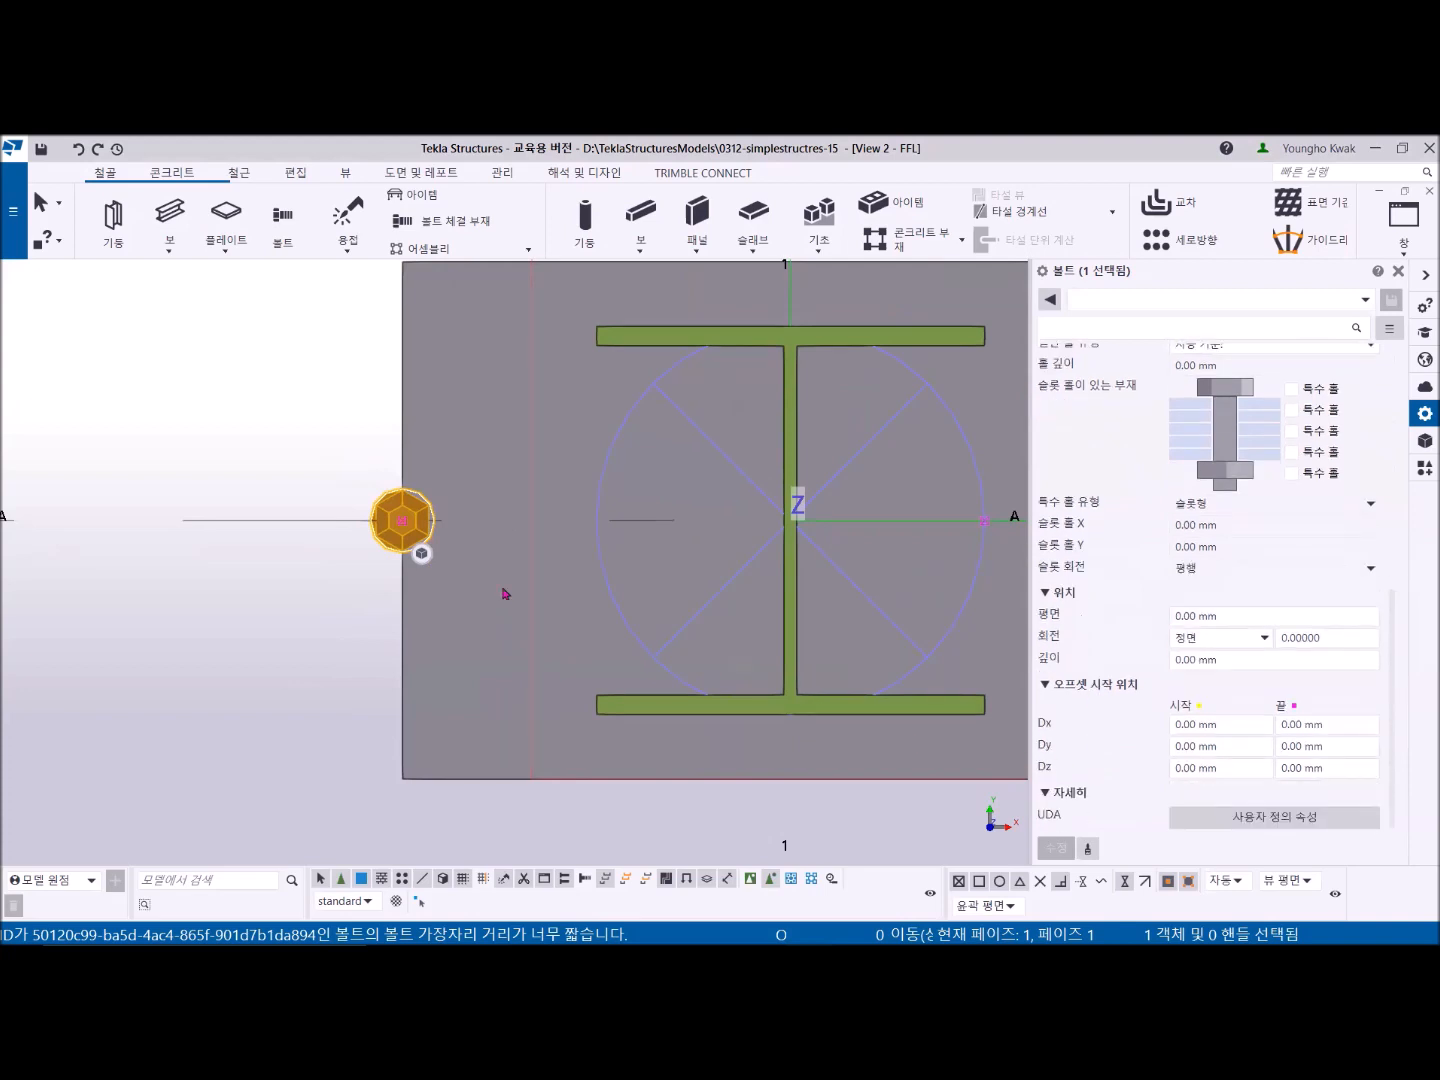
- Select the bolt group and set its start and end Dx offsets to 50 mm
left_click(401, 524)
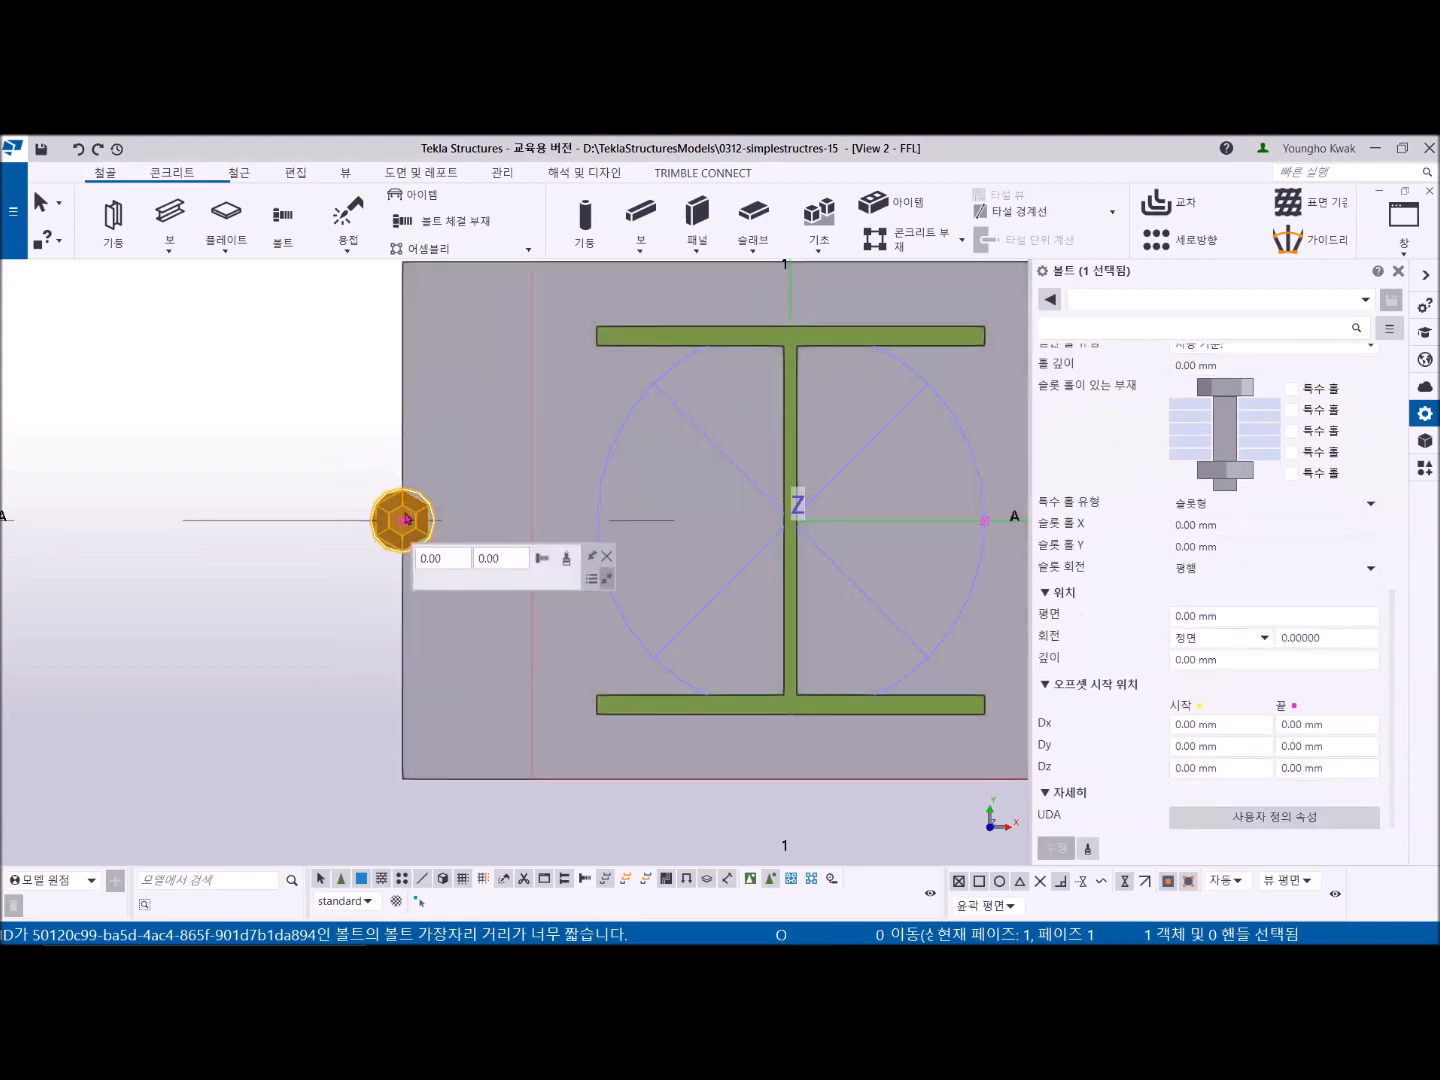
left_click_drag(401, 521, 630, 521)
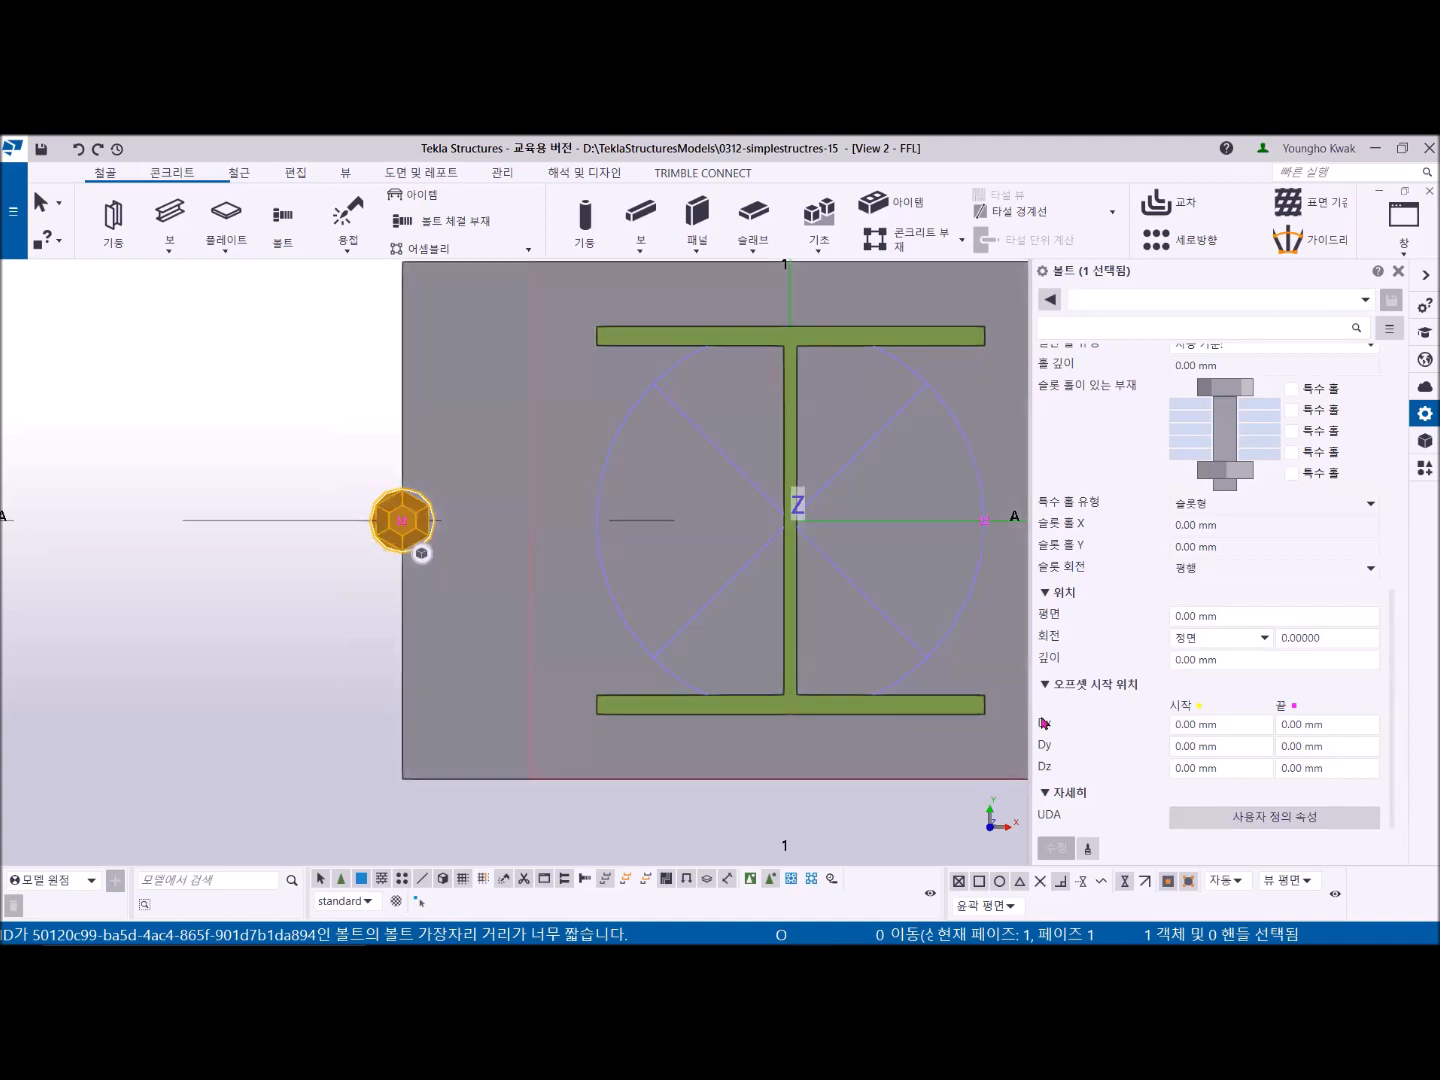
left_click_drag(1219, 723, 1174, 728)
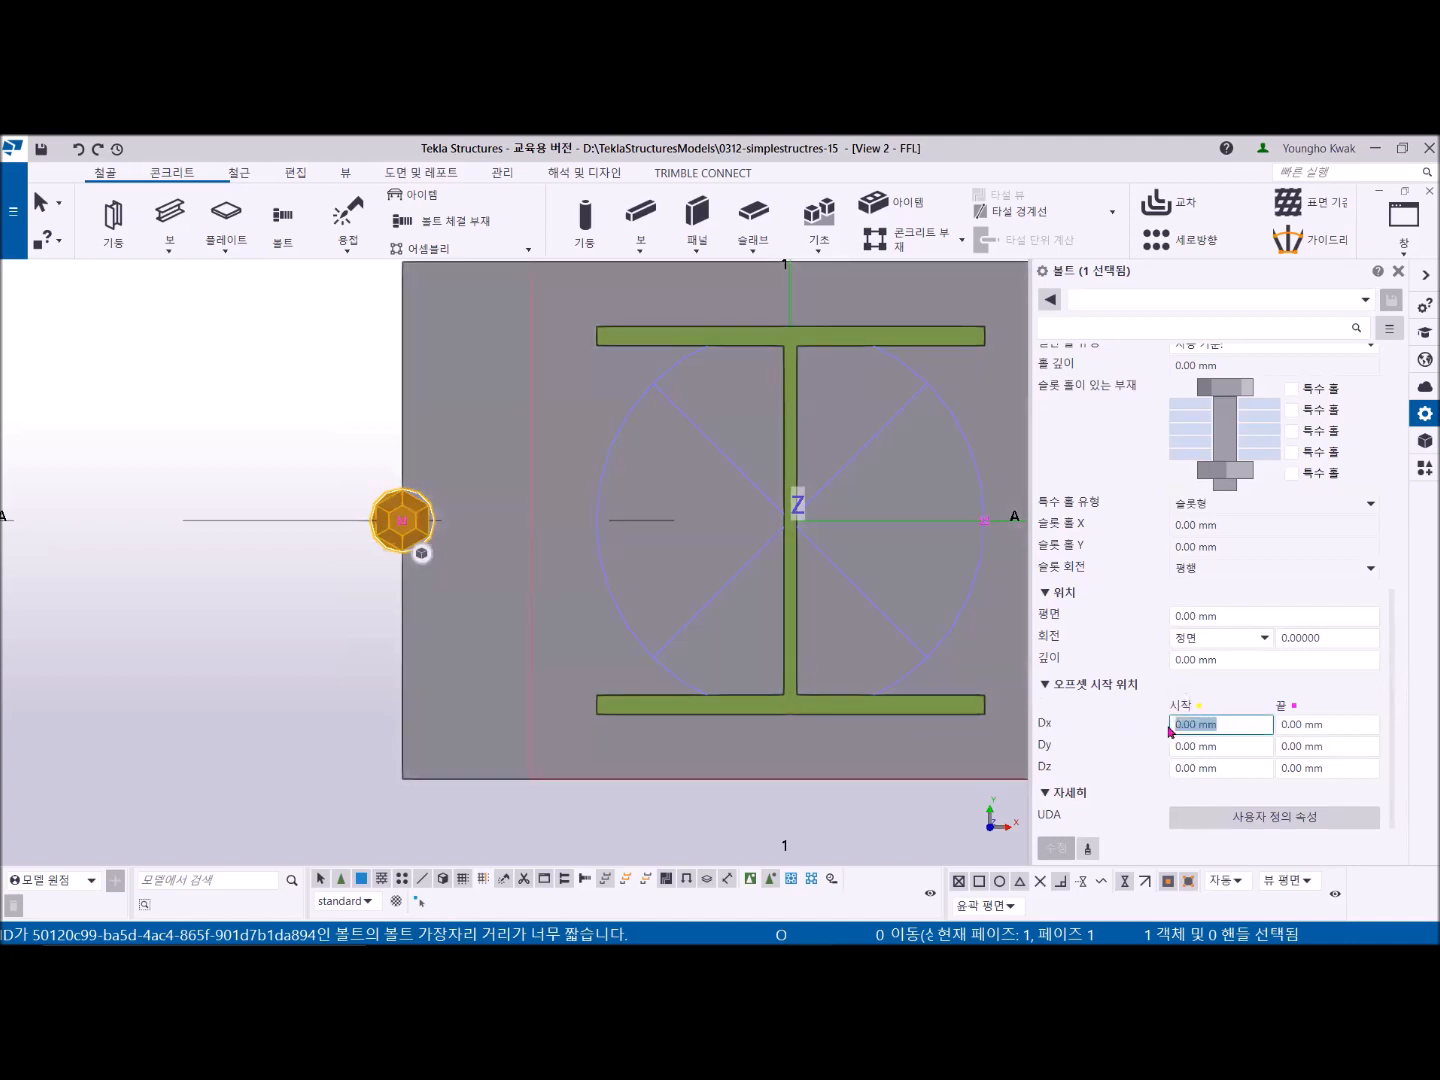
key("BackSpace")
type("50")
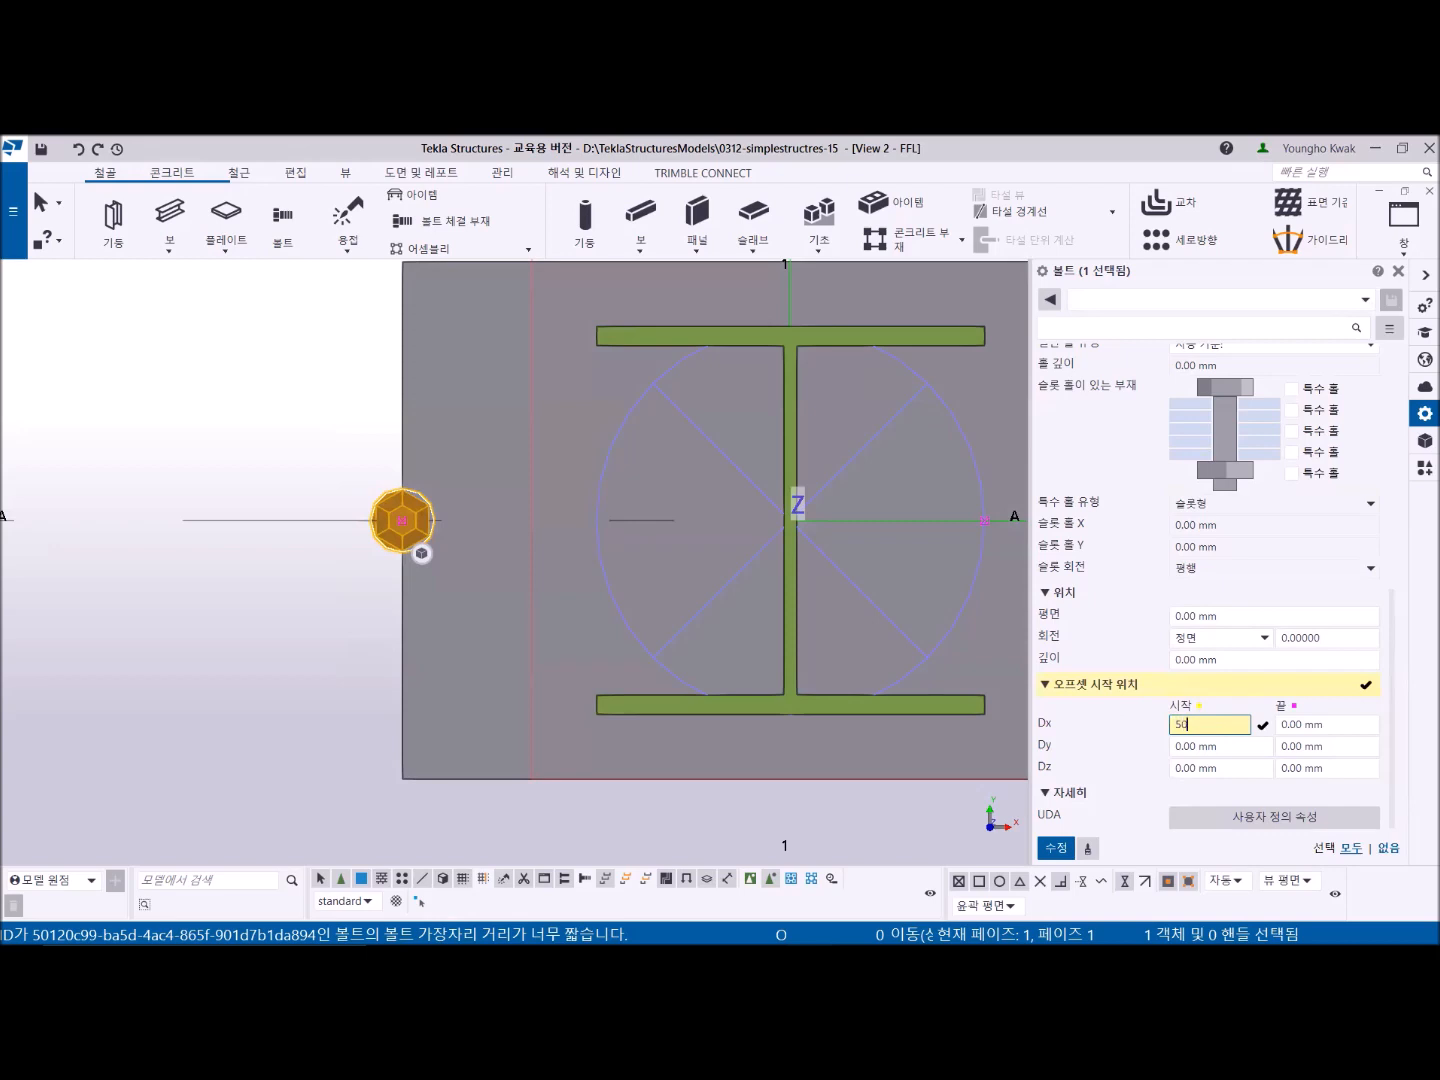
left_click_drag(1336, 728, 1261, 733)
type("50")
left_click(1058, 849)
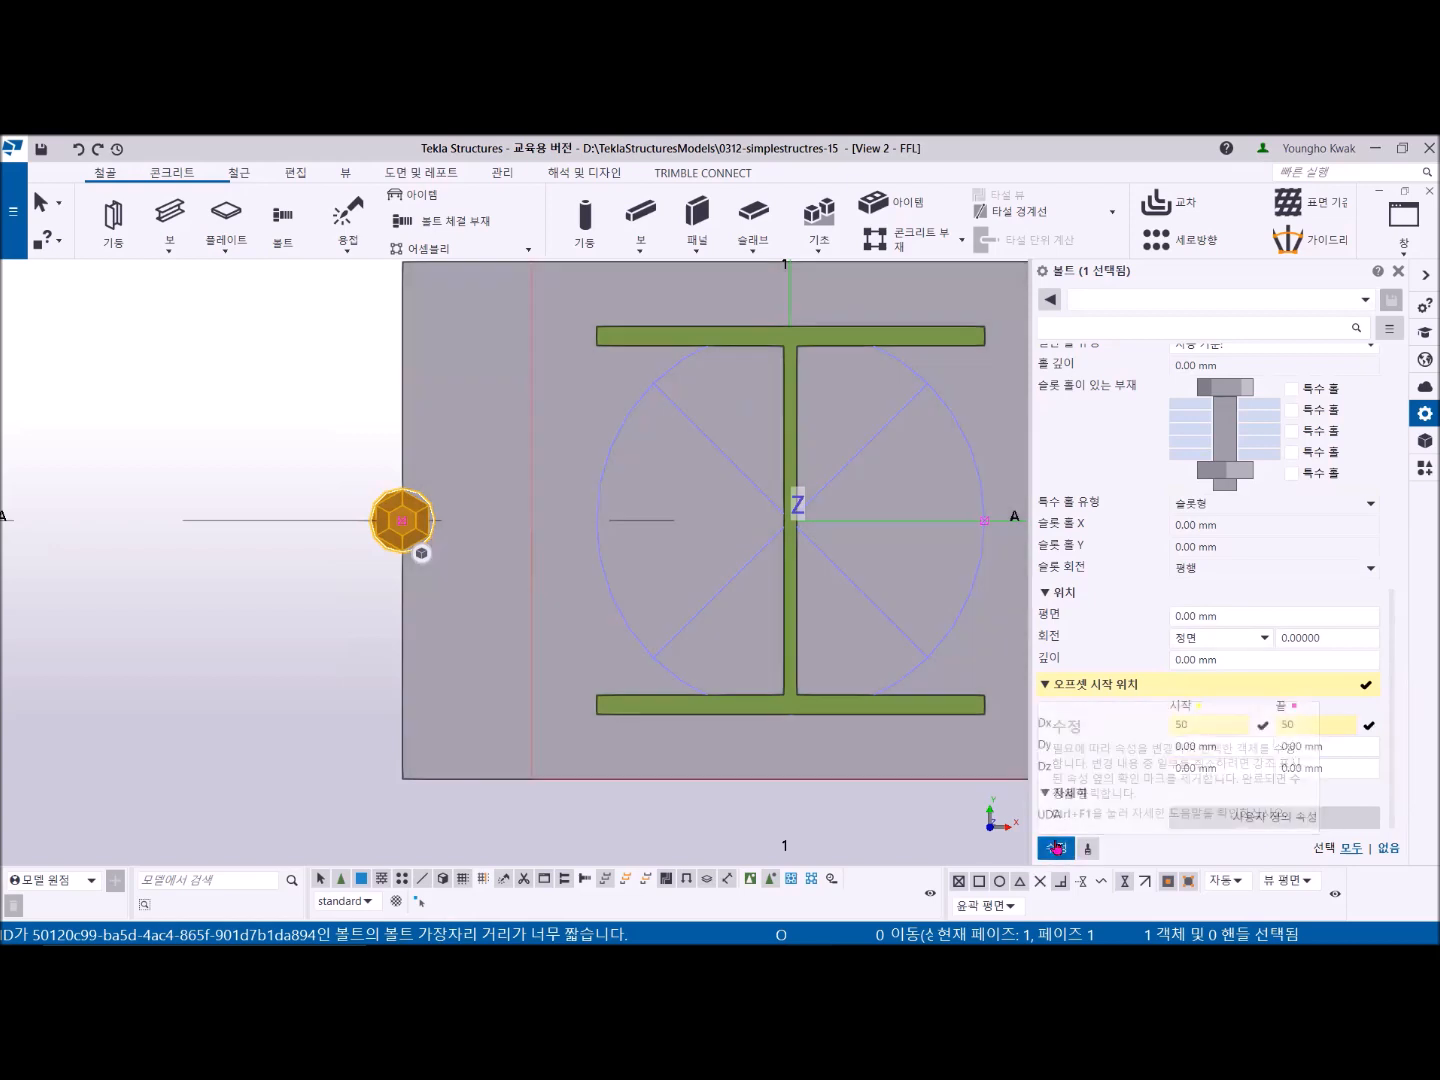
- Switch to the PDF drawing, mark the middle and right bolt holes of DET. A with the pen, and return to the model
mouse_move(426, 552)
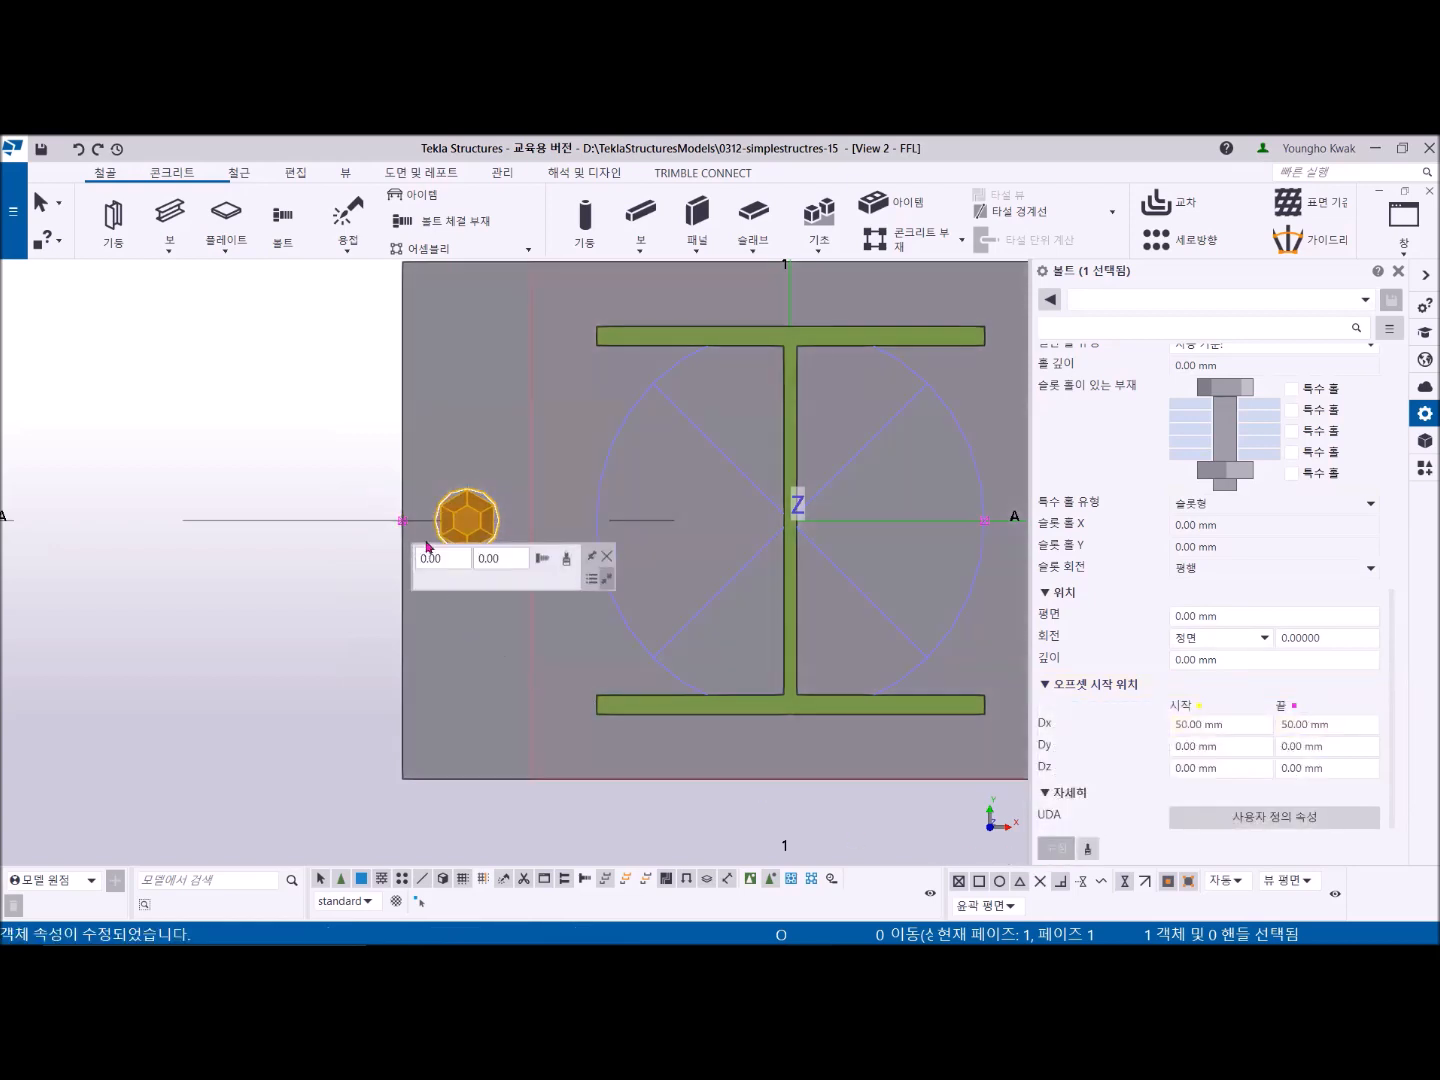
middle_click_drag(463, 497, 374, 456)
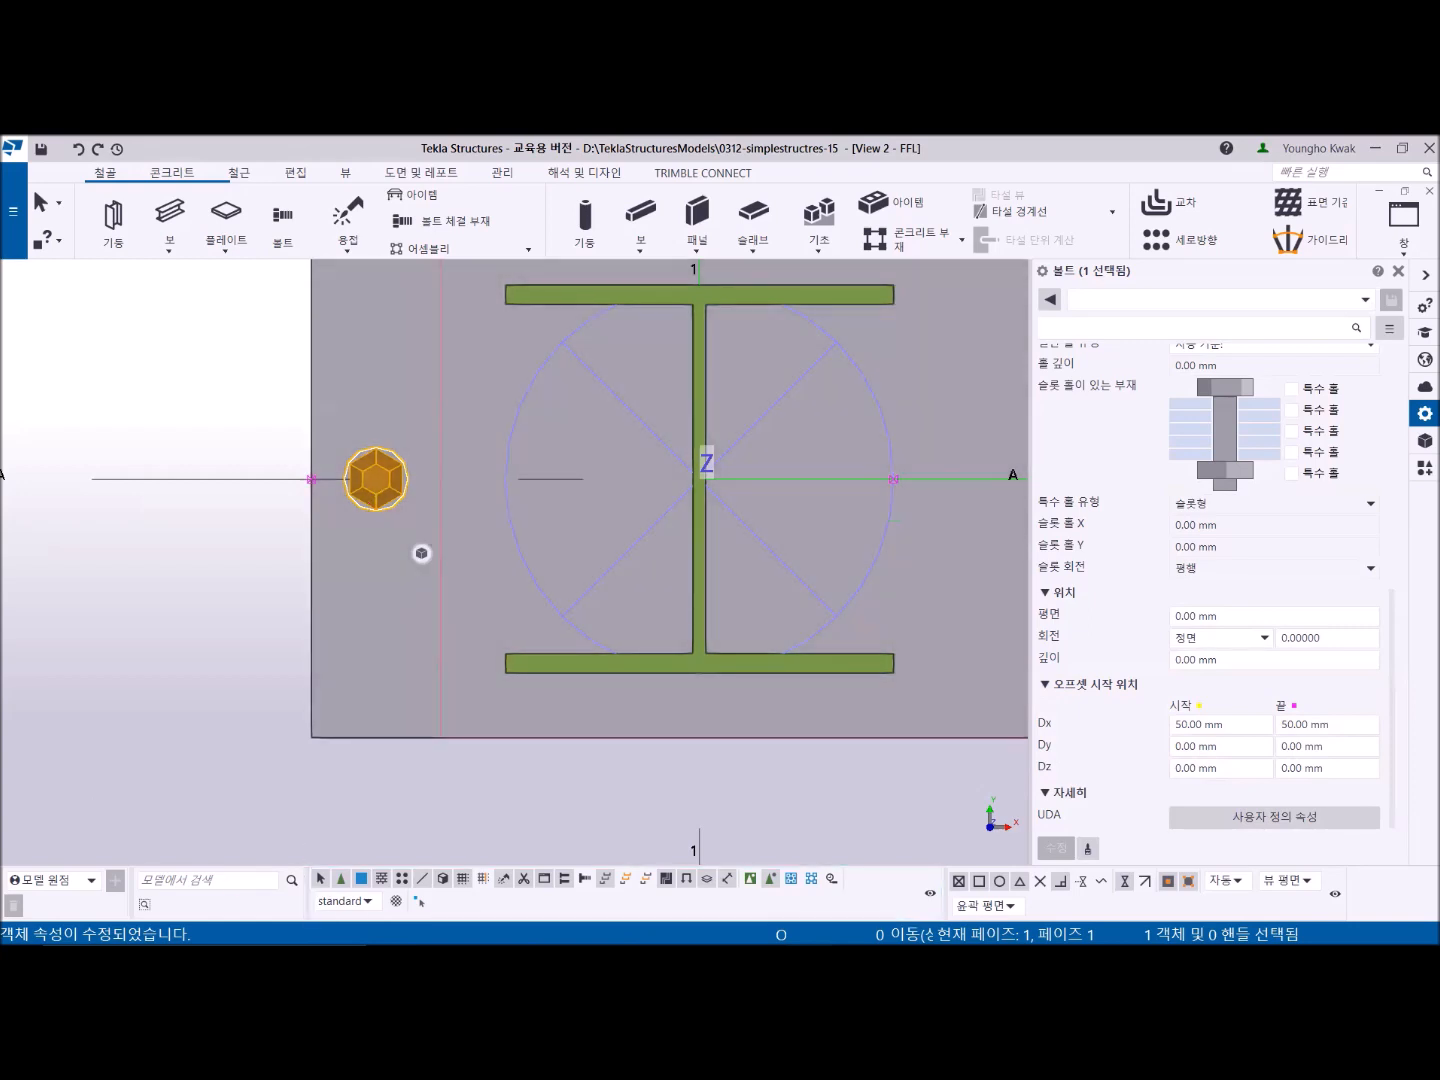
key("alt+Tab")
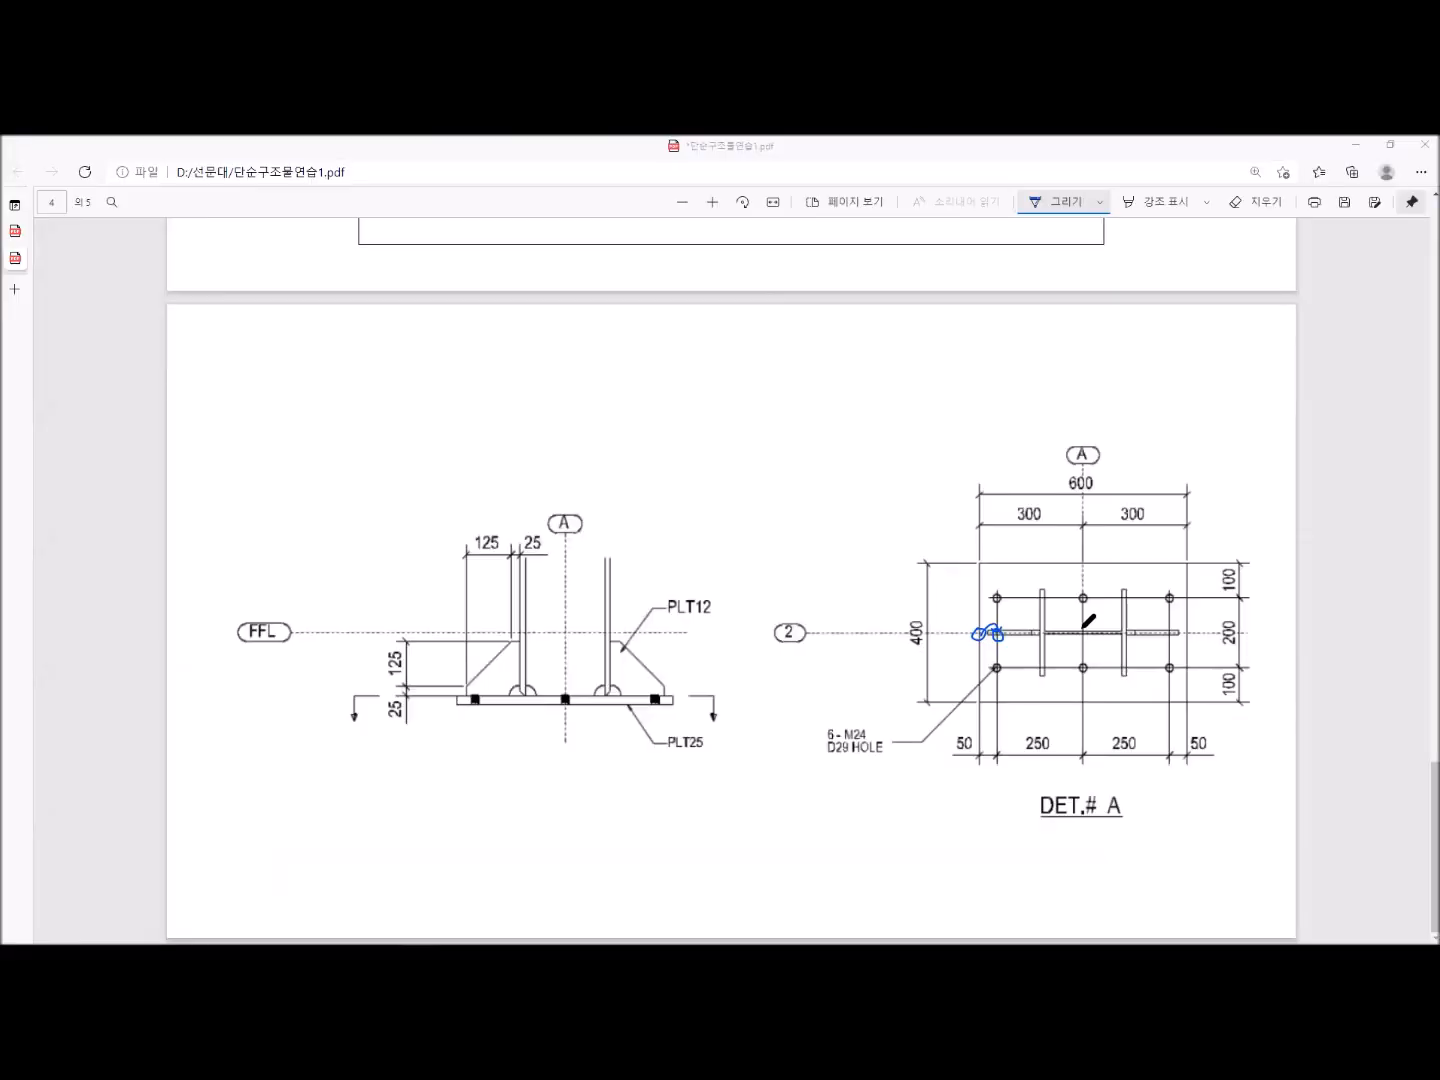
left_click_drag(1090, 633, 1087, 620)
mouse_move(1170, 626)
left_mouse_down()
mouse_move(1160, 640)
mouse_move(1171, 627)
left_mouse_up()
key("alt+Tab")
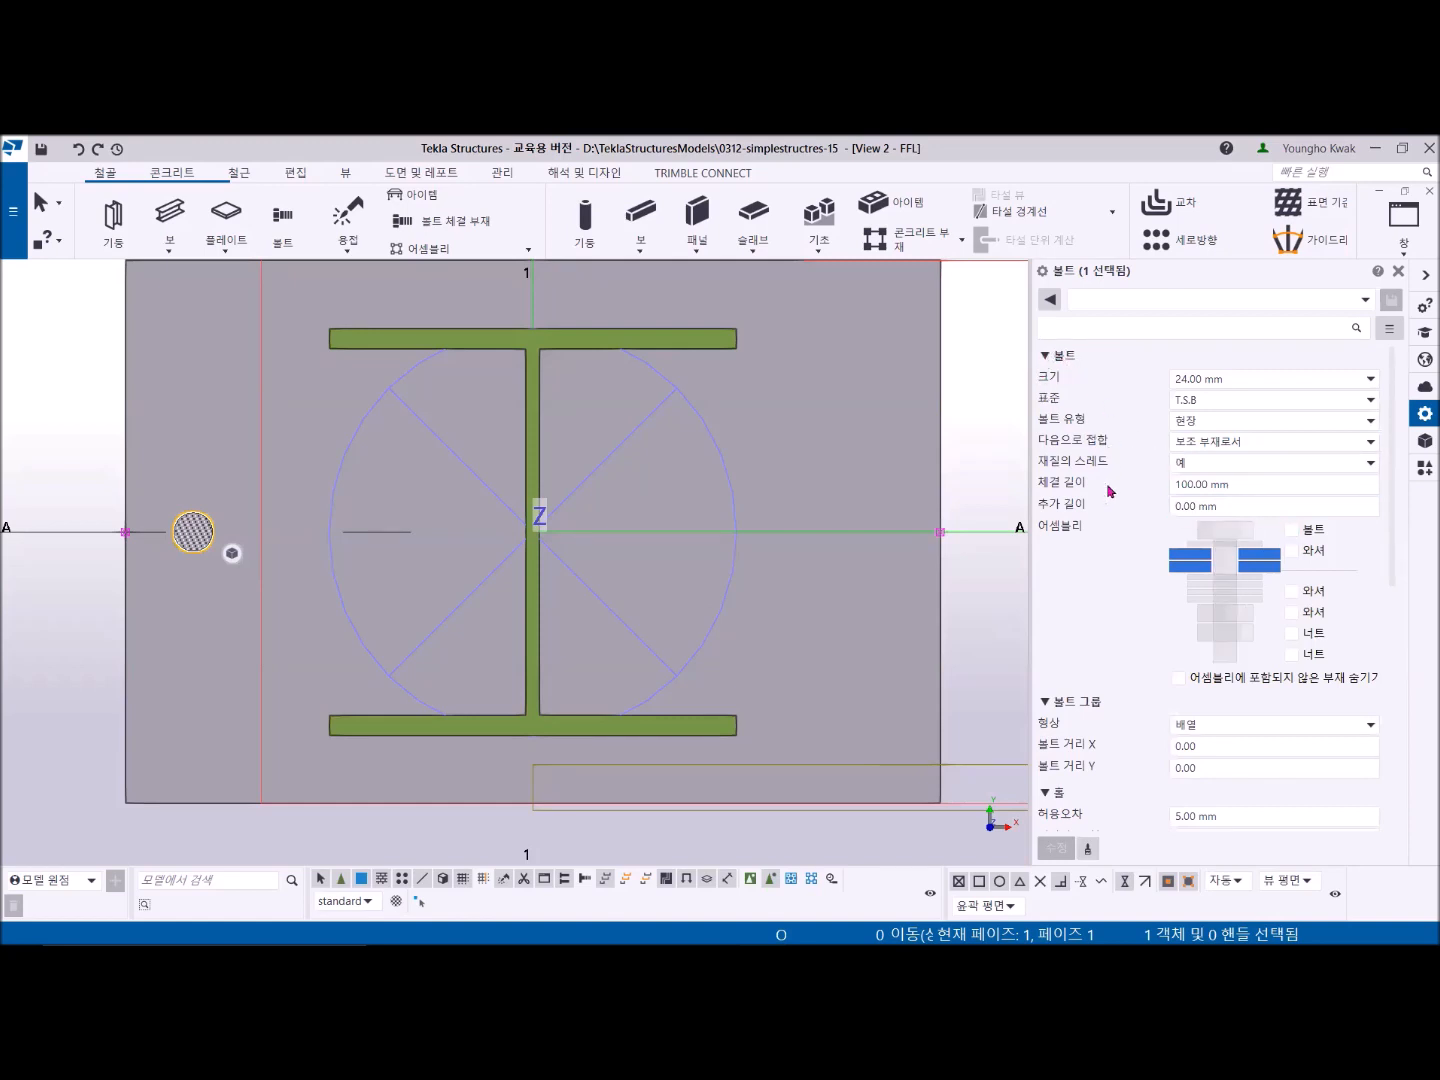
- Set the bolt group's X bolt distance to 2*250 so three bolts span the plate
scroll(1111, 499, "down", 1)
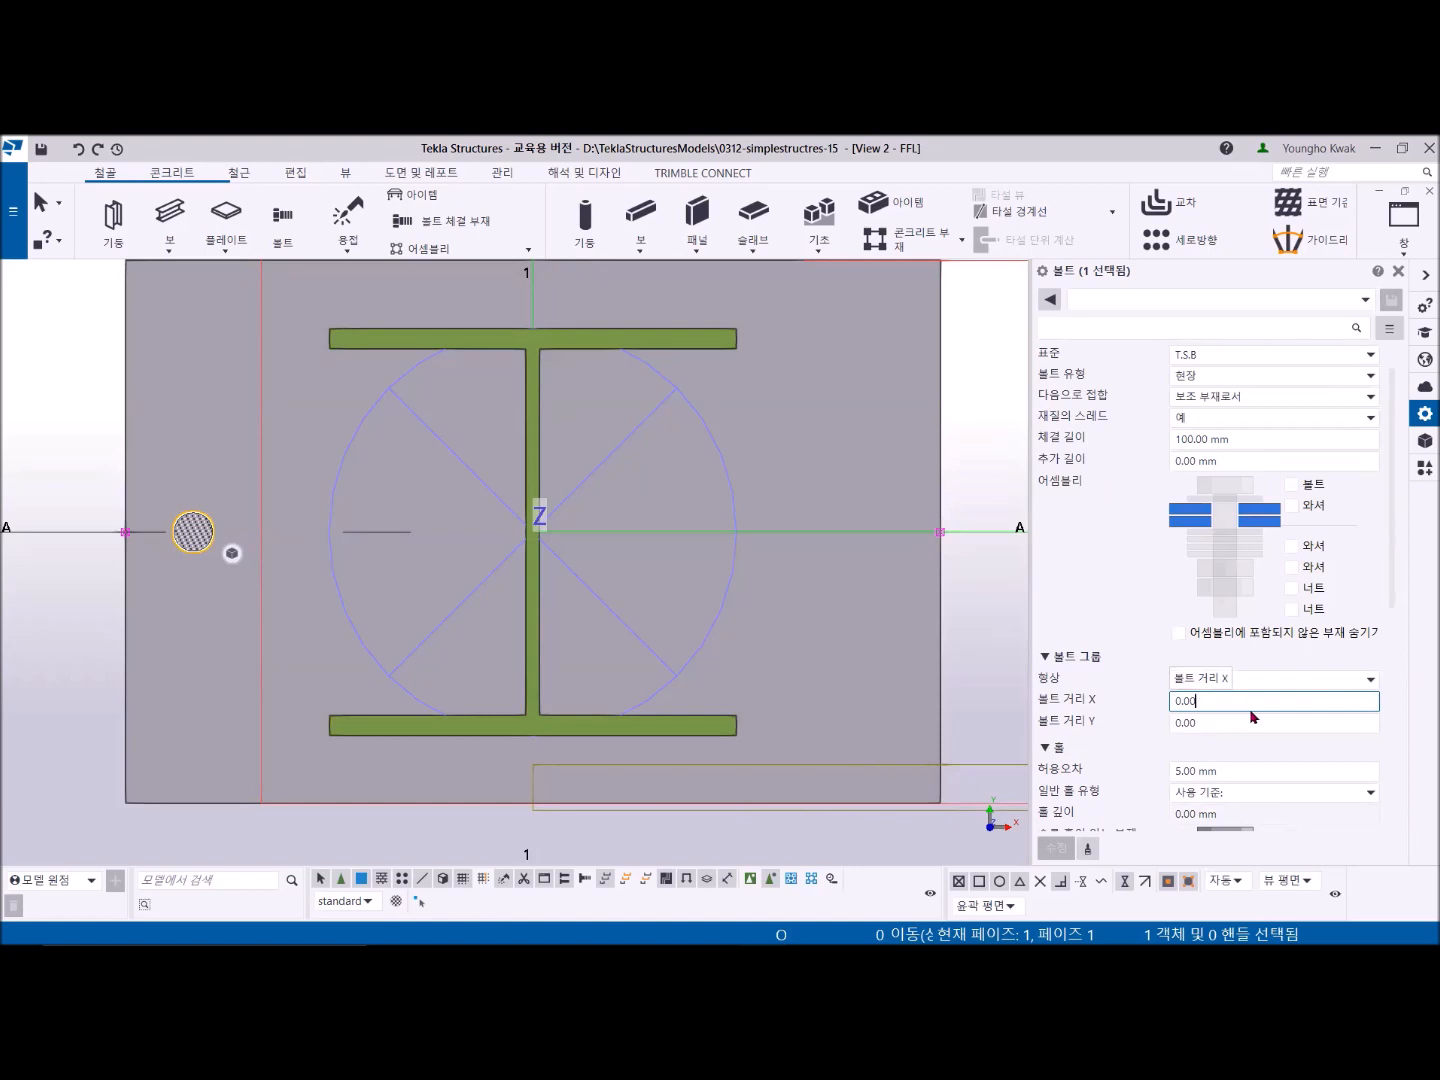
type("25")
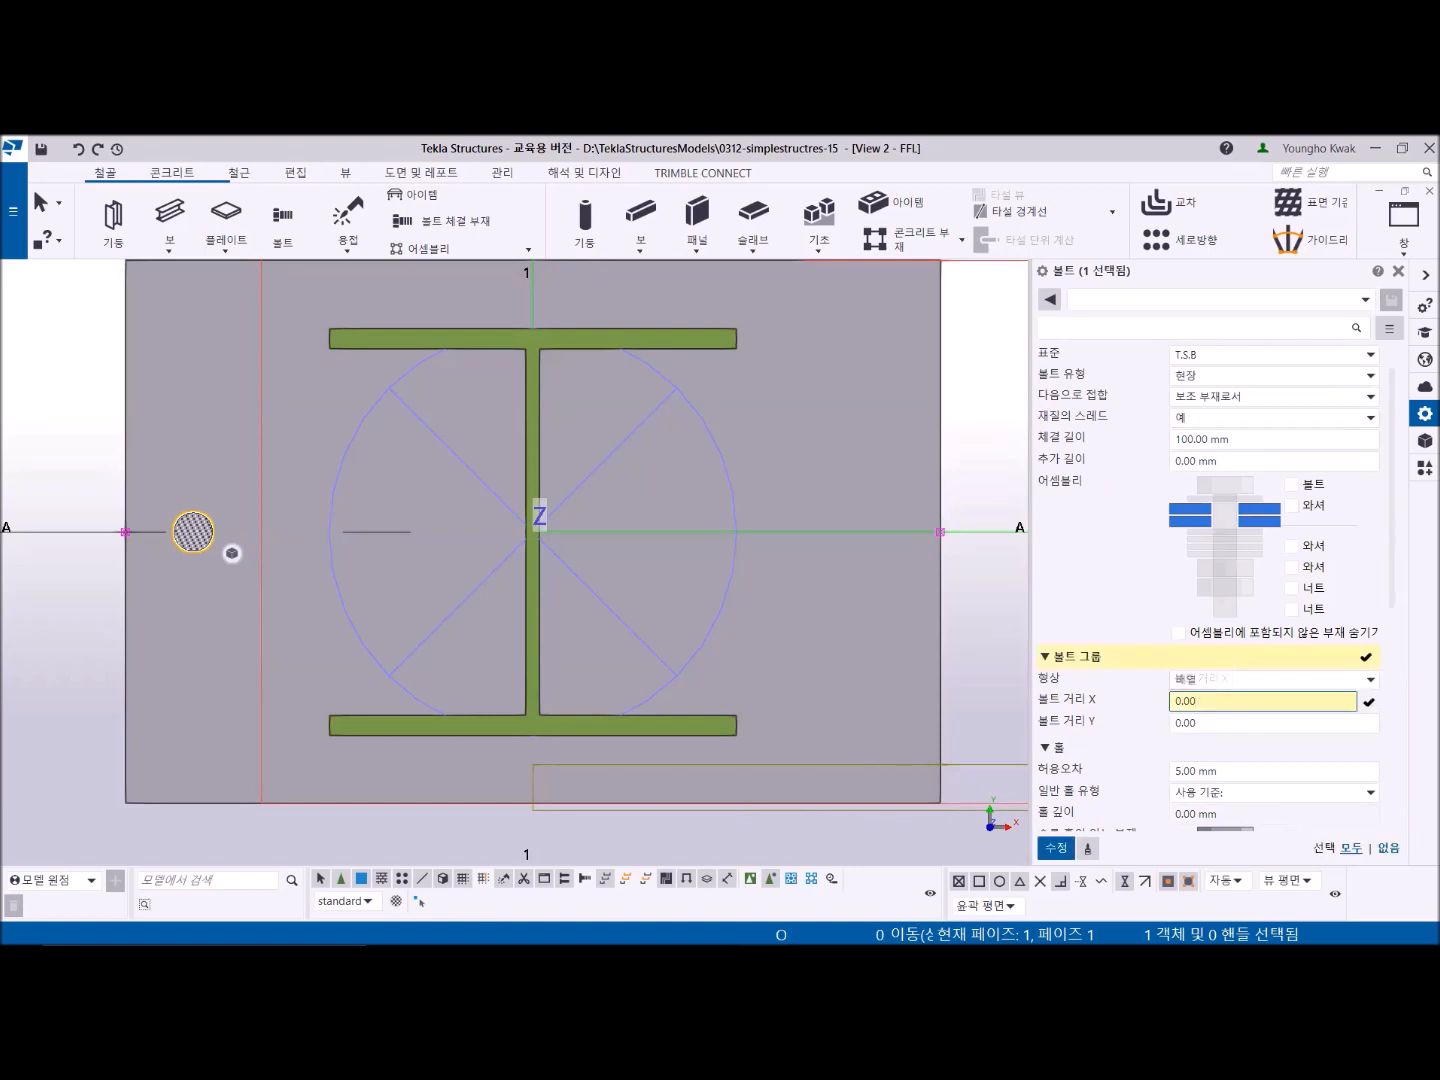
type("0")
type("250")
left_click(1056, 847)
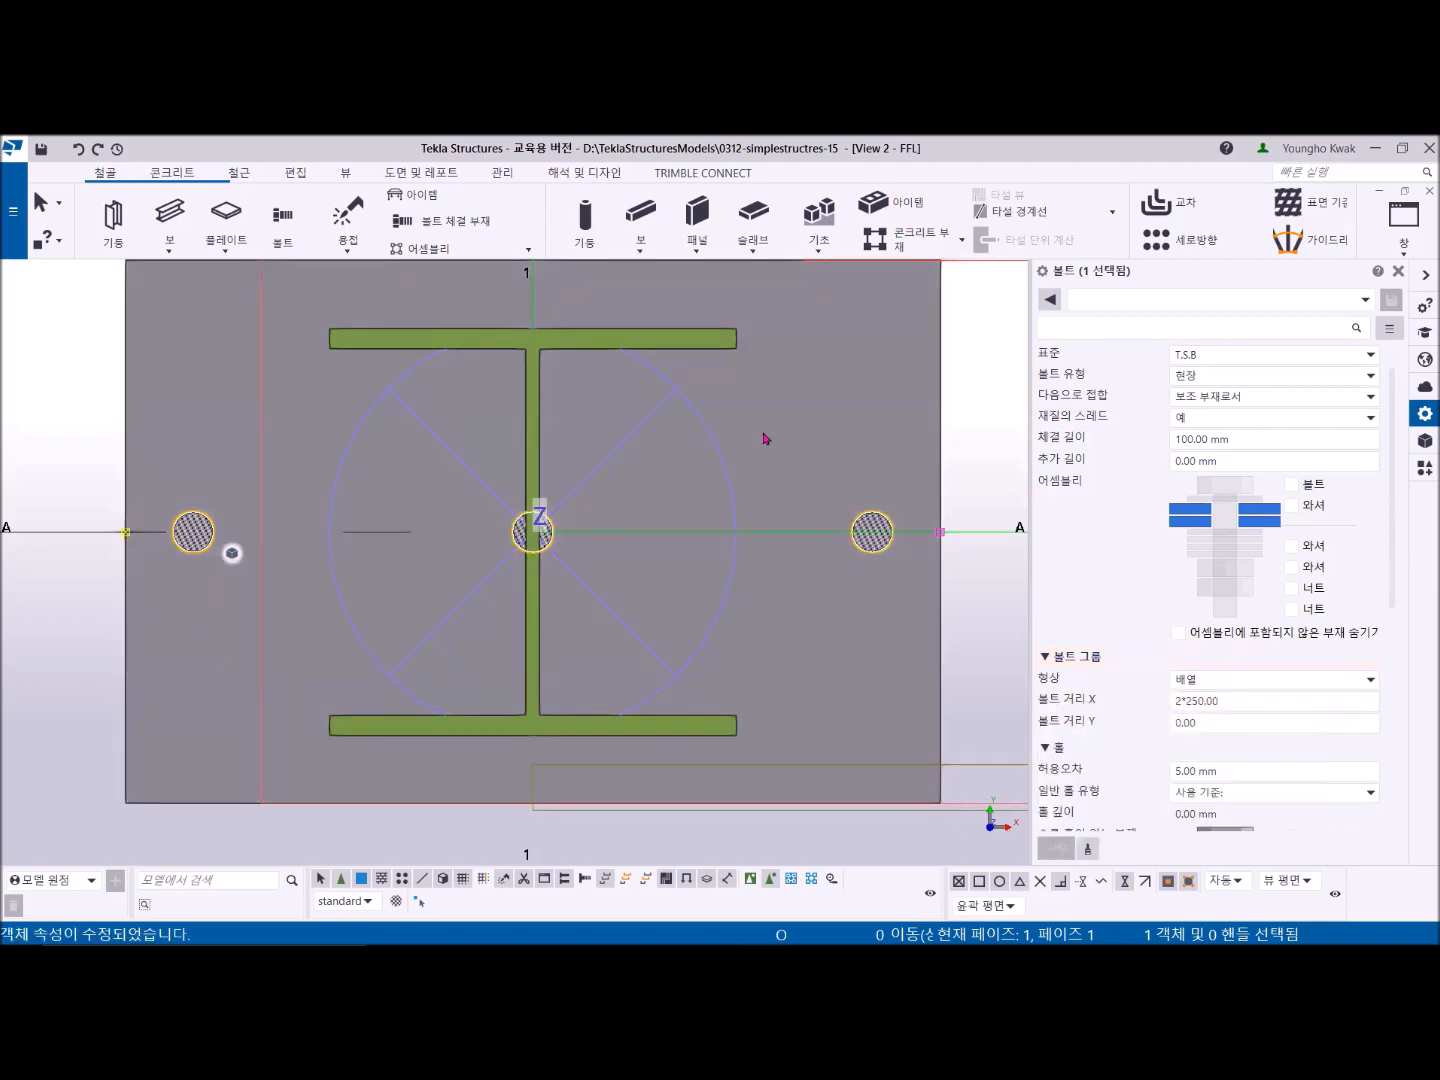
- Switch to the PDF drawing to compare the modelled bolt row with DET. A
scroll(749, 643, "down", 2)
middle_click_drag(698, 654, 636, 665)
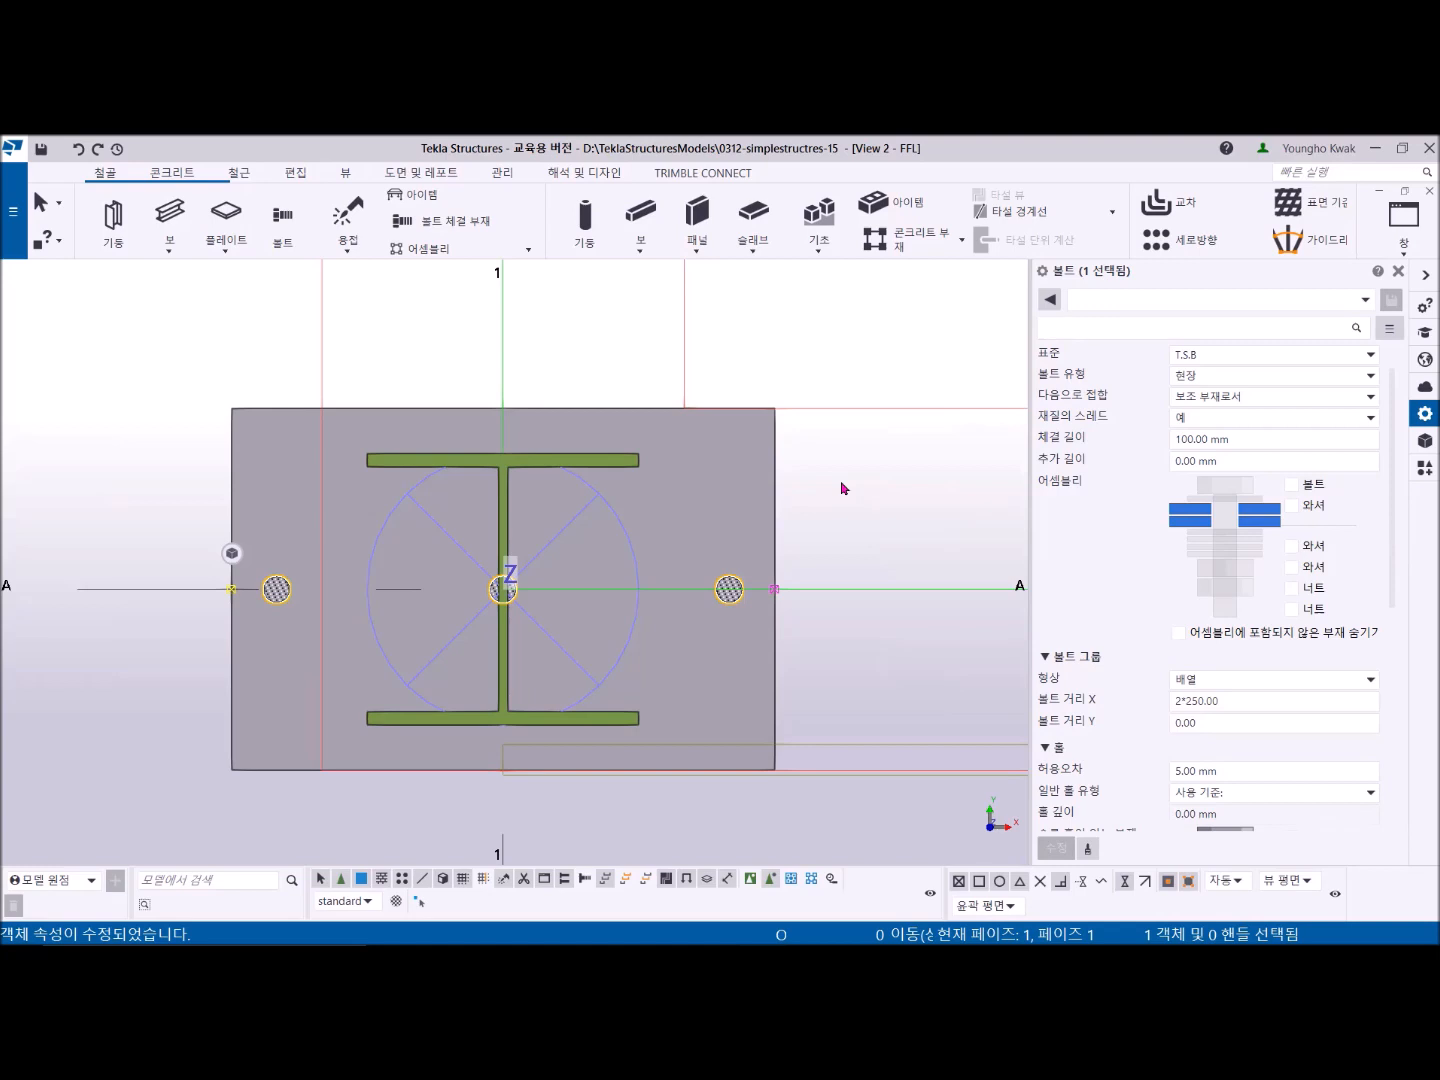
key("alt+Tab")
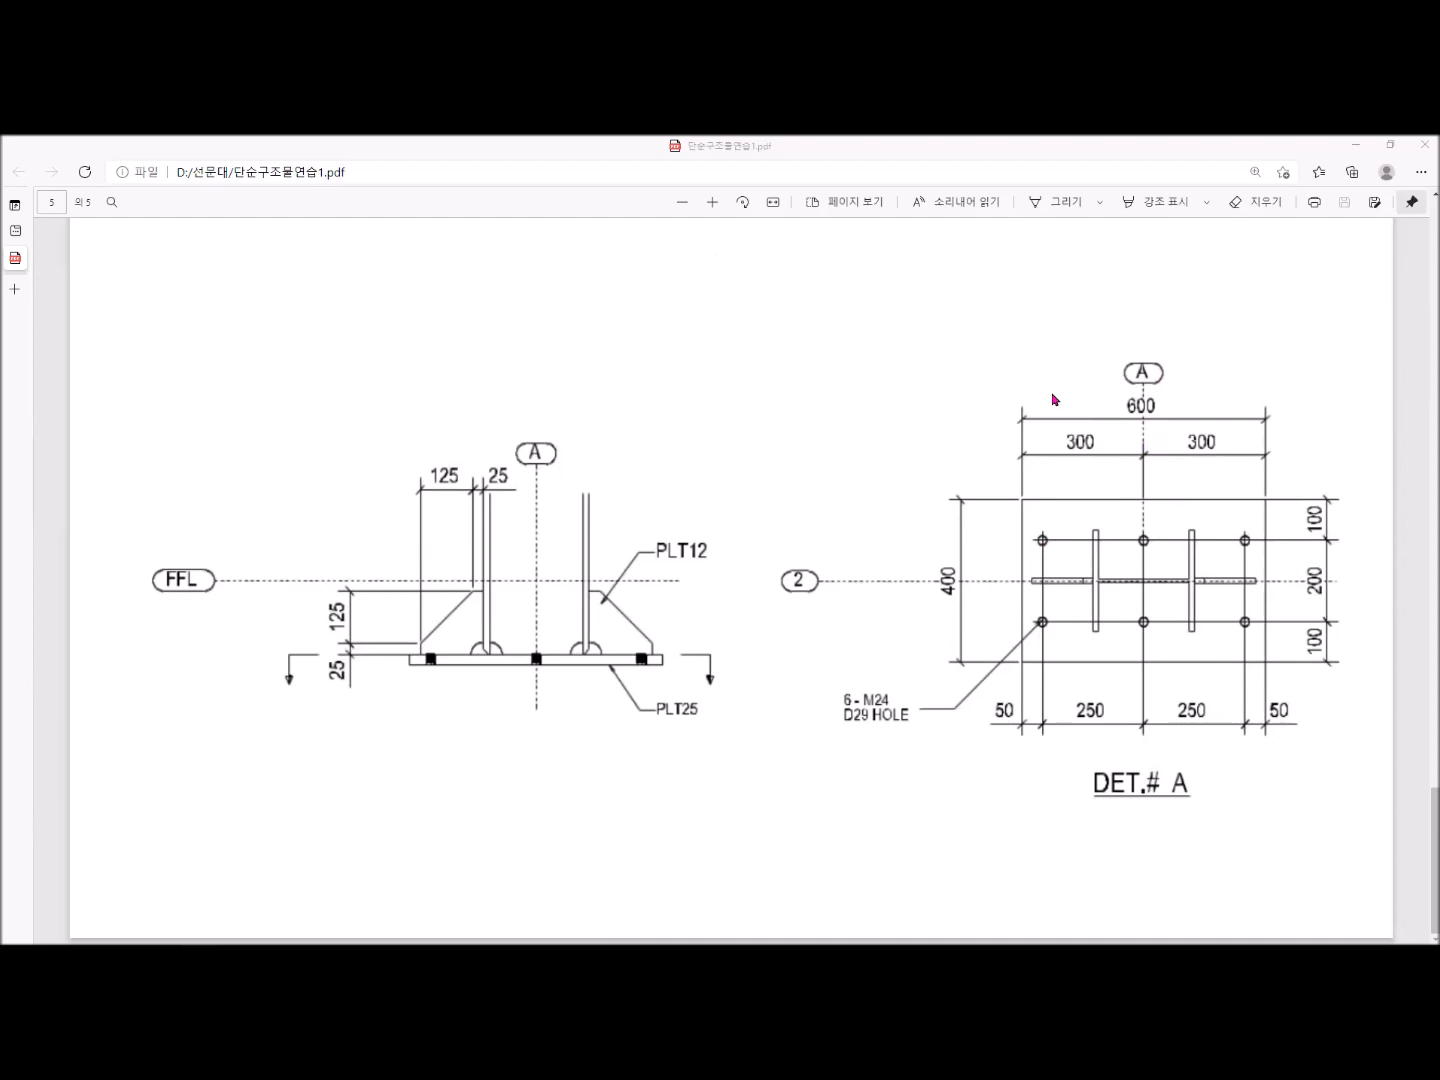
left_click(1076, 516)
mouse_move(1030, 509)
left_mouse_down()
mouse_move(1017, 513)
mouse_move(1033, 498)
mouse_move(1039, 551)
mouse_move(1045, 530)
left_mouse_up()
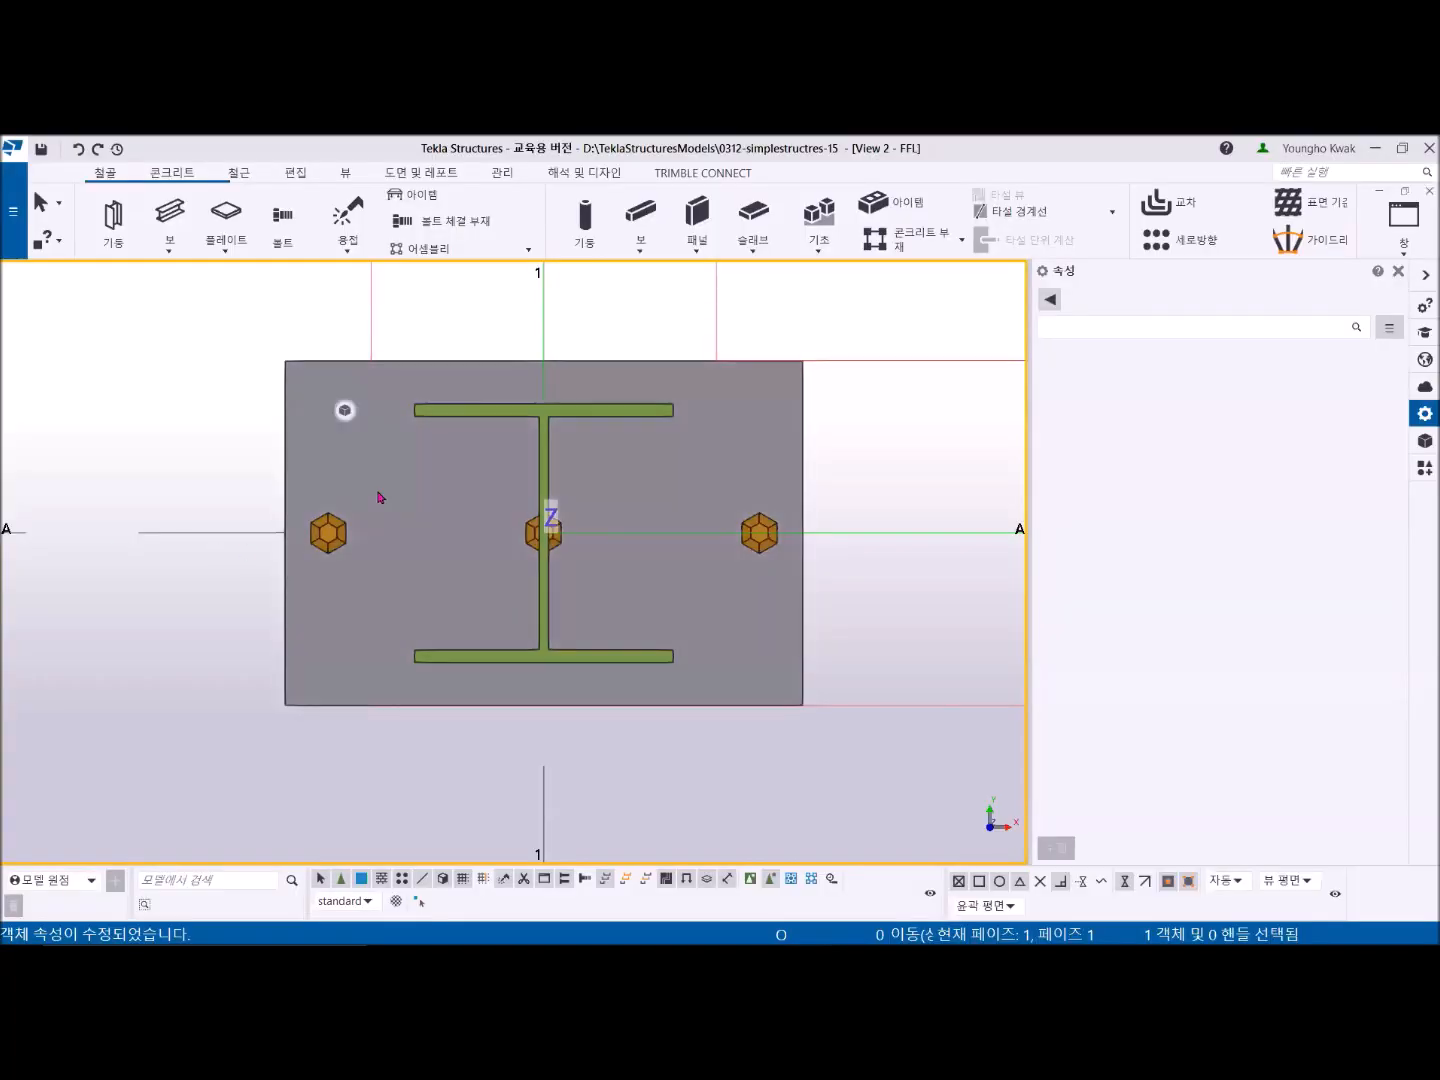
- Select the plate and bolt group and rotate them 90 degrees about Z around the column centre, then end the command
left_click(381, 497)
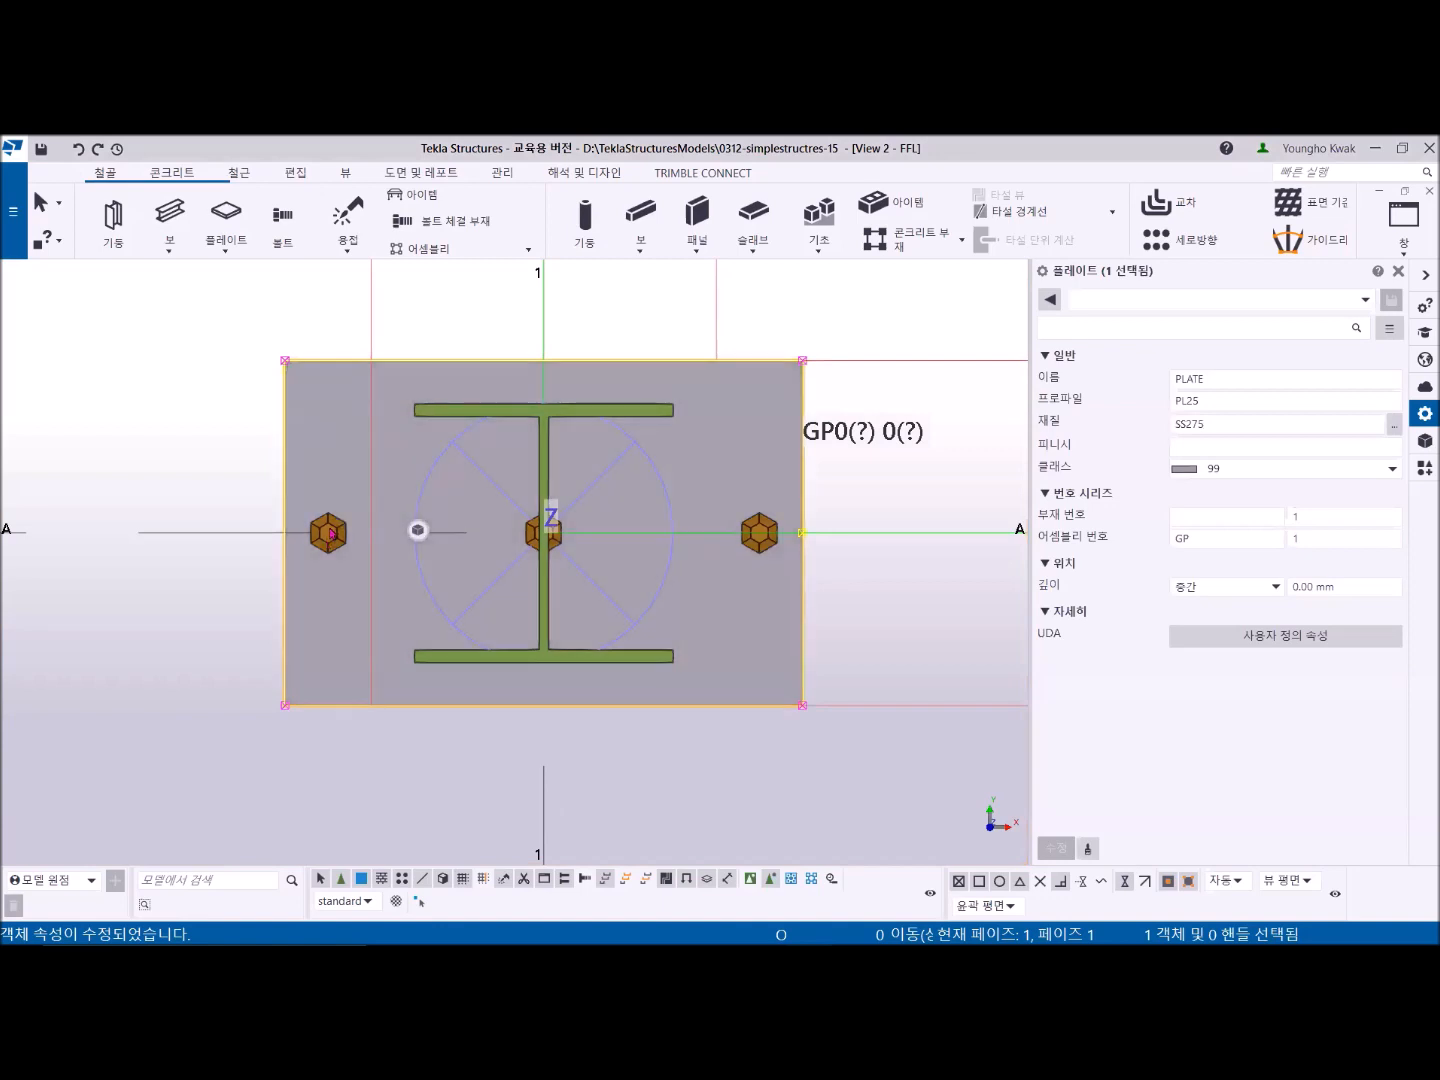
left_click(330, 536)
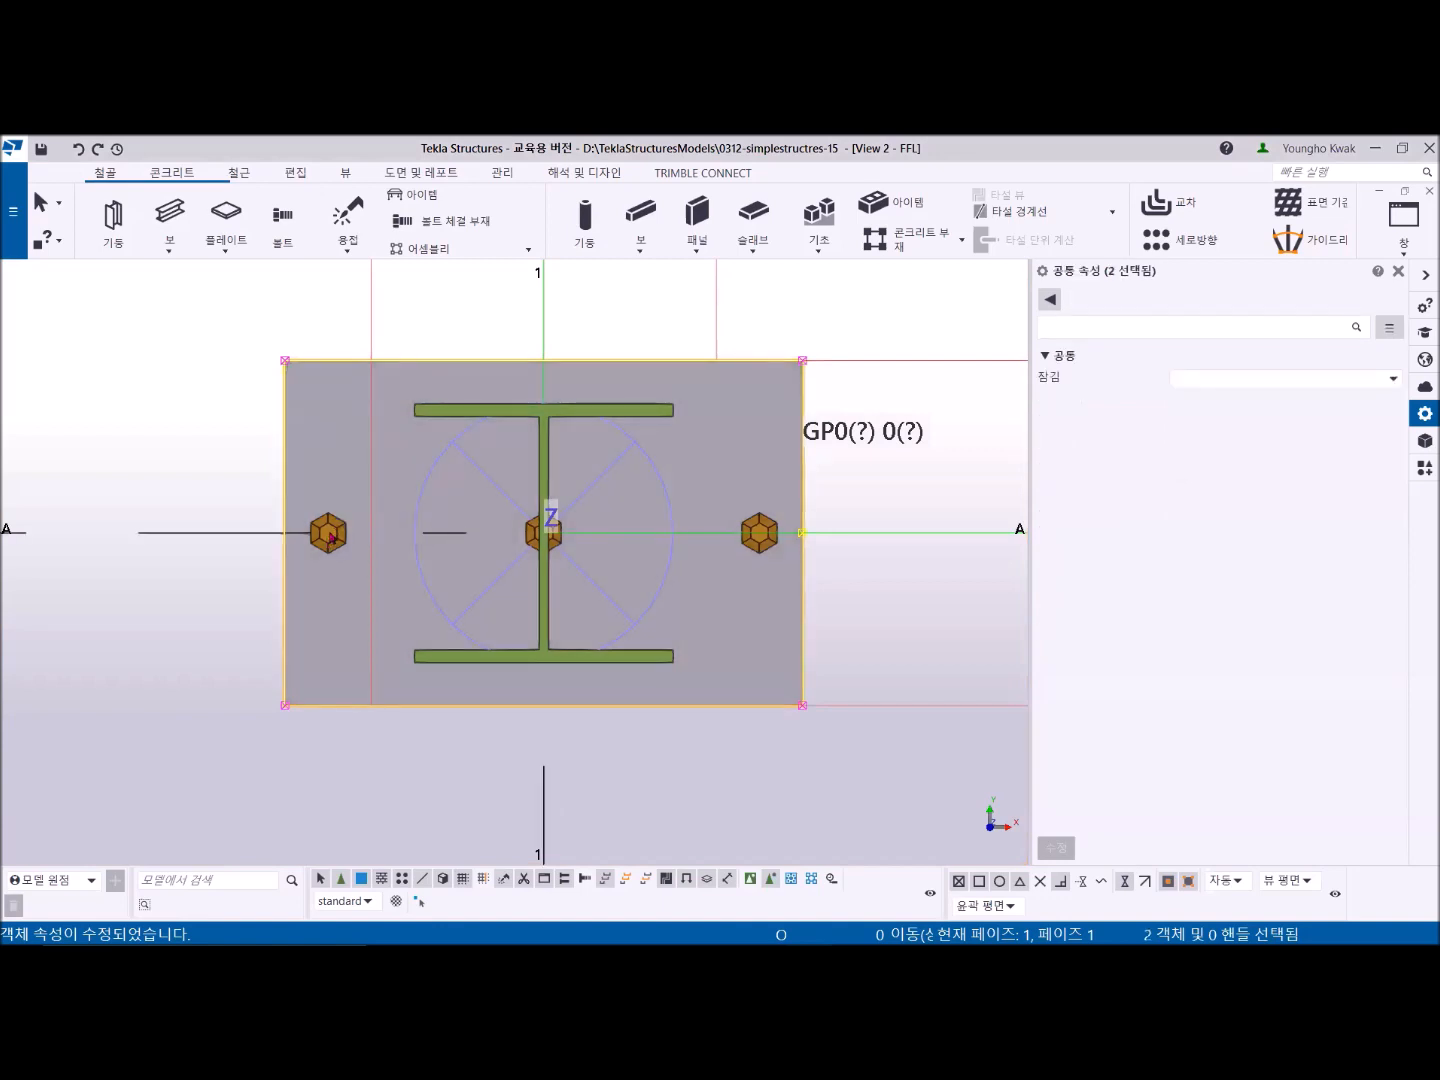
left_click(309, 369, "ctrl")
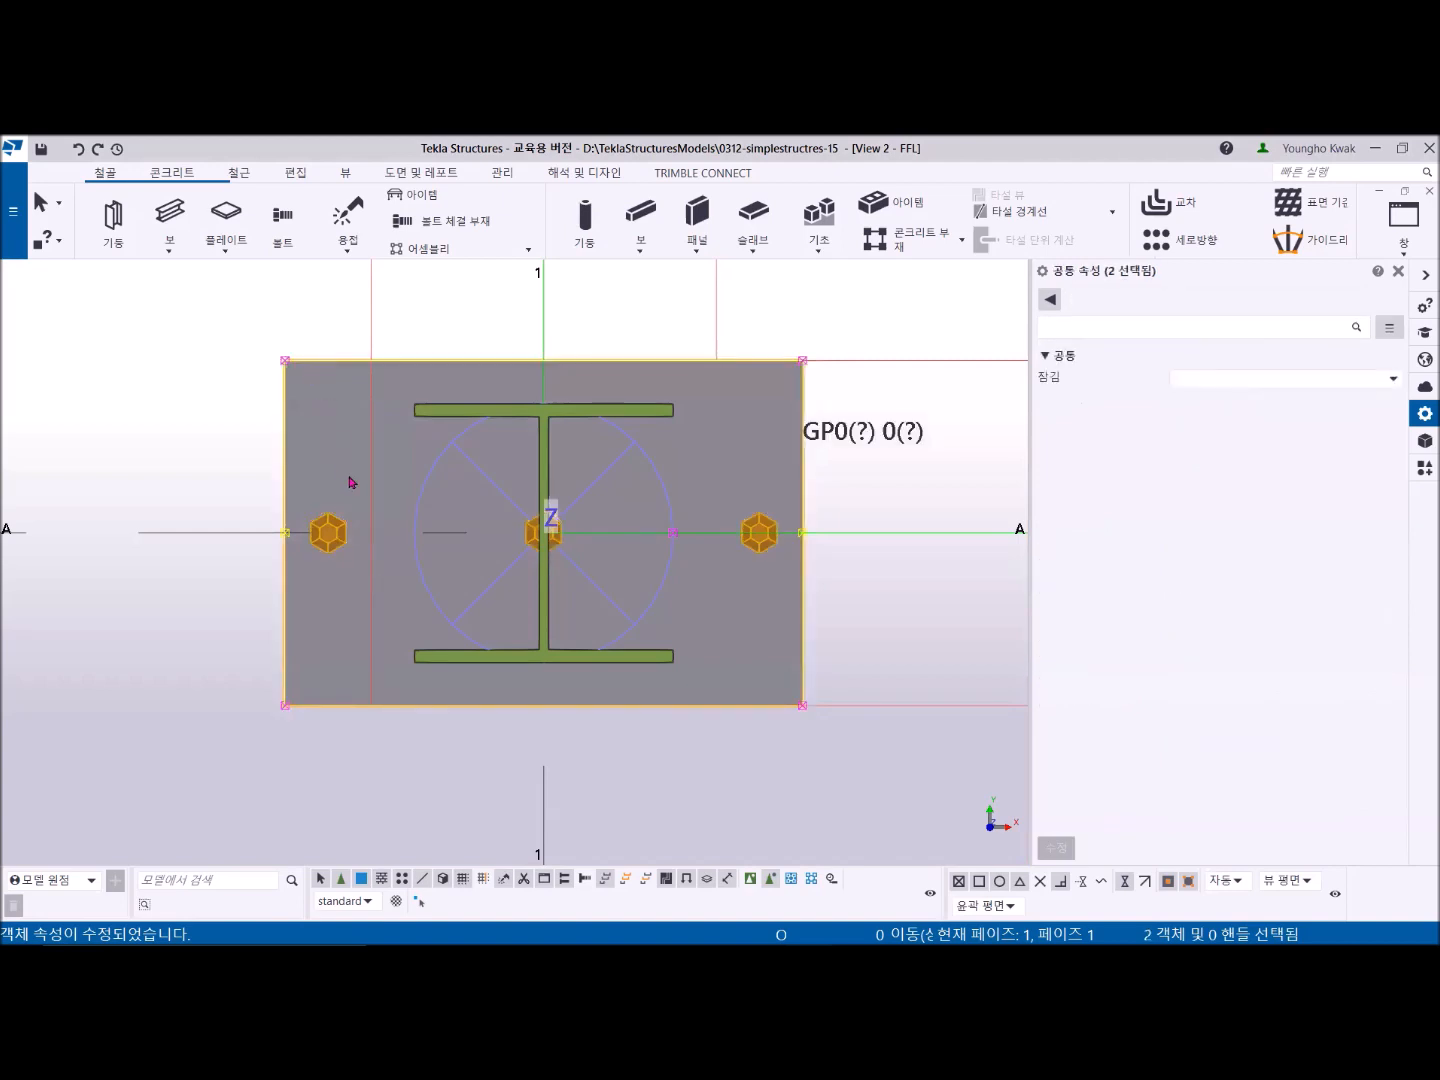
scroll(353, 491, "down", 5)
scroll(358, 558, "up", 3)
middle_click_drag(461, 552, 443, 626)
scroll(443, 625, "up", 1)
scroll(589, 367, "down", 1)
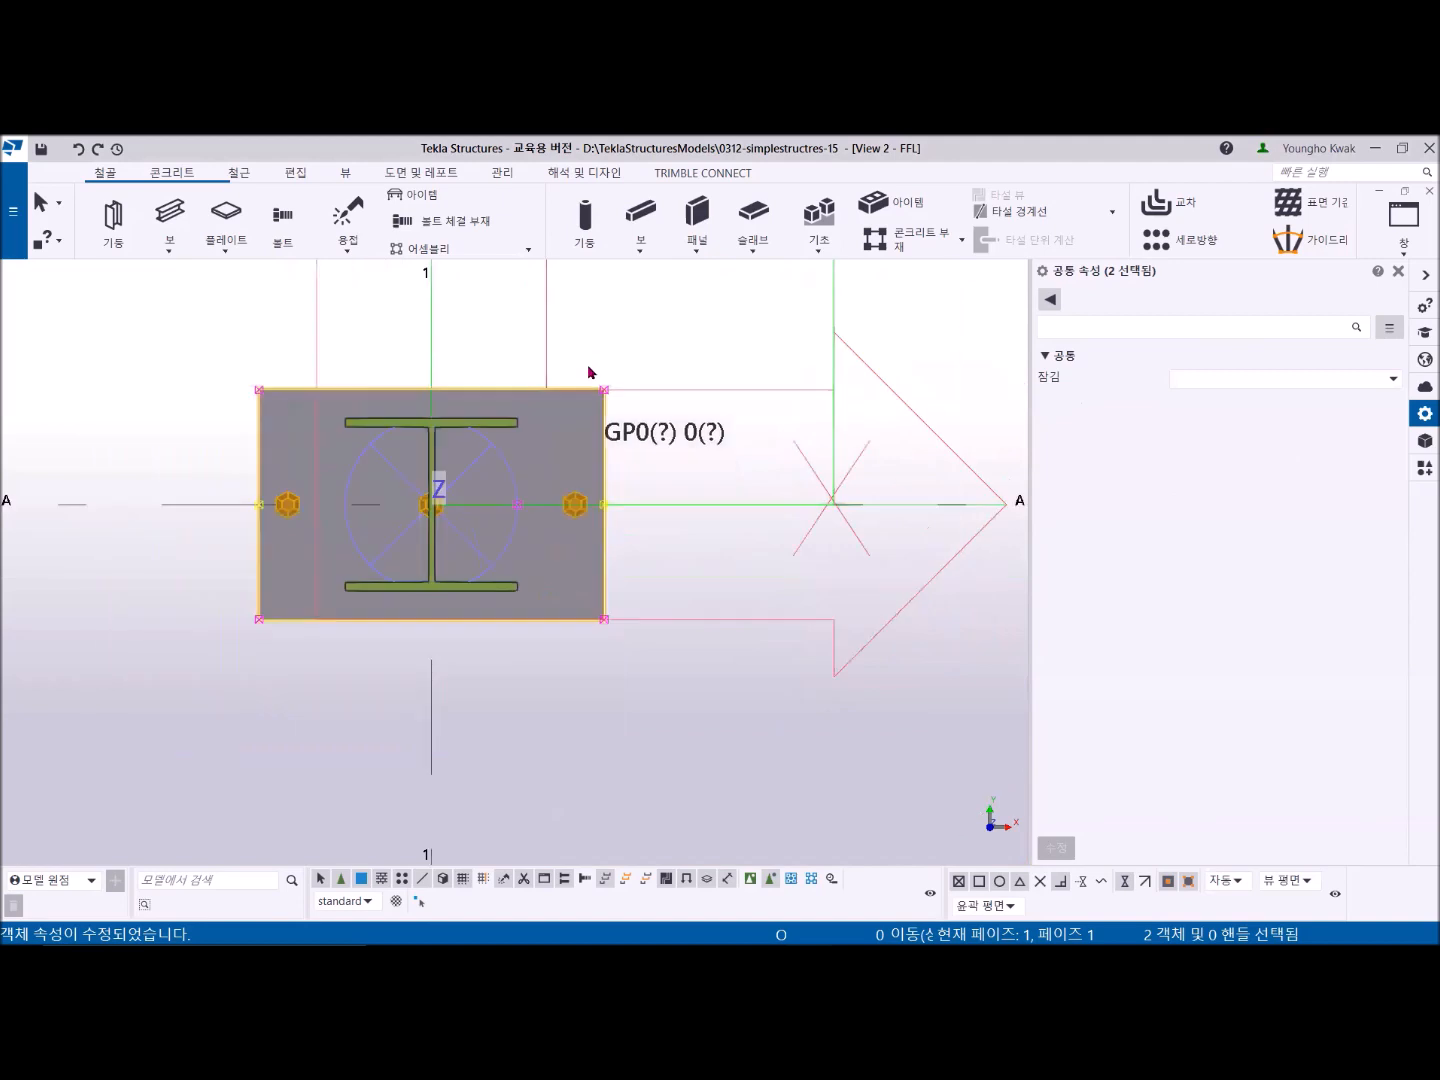
right_click(629, 317)
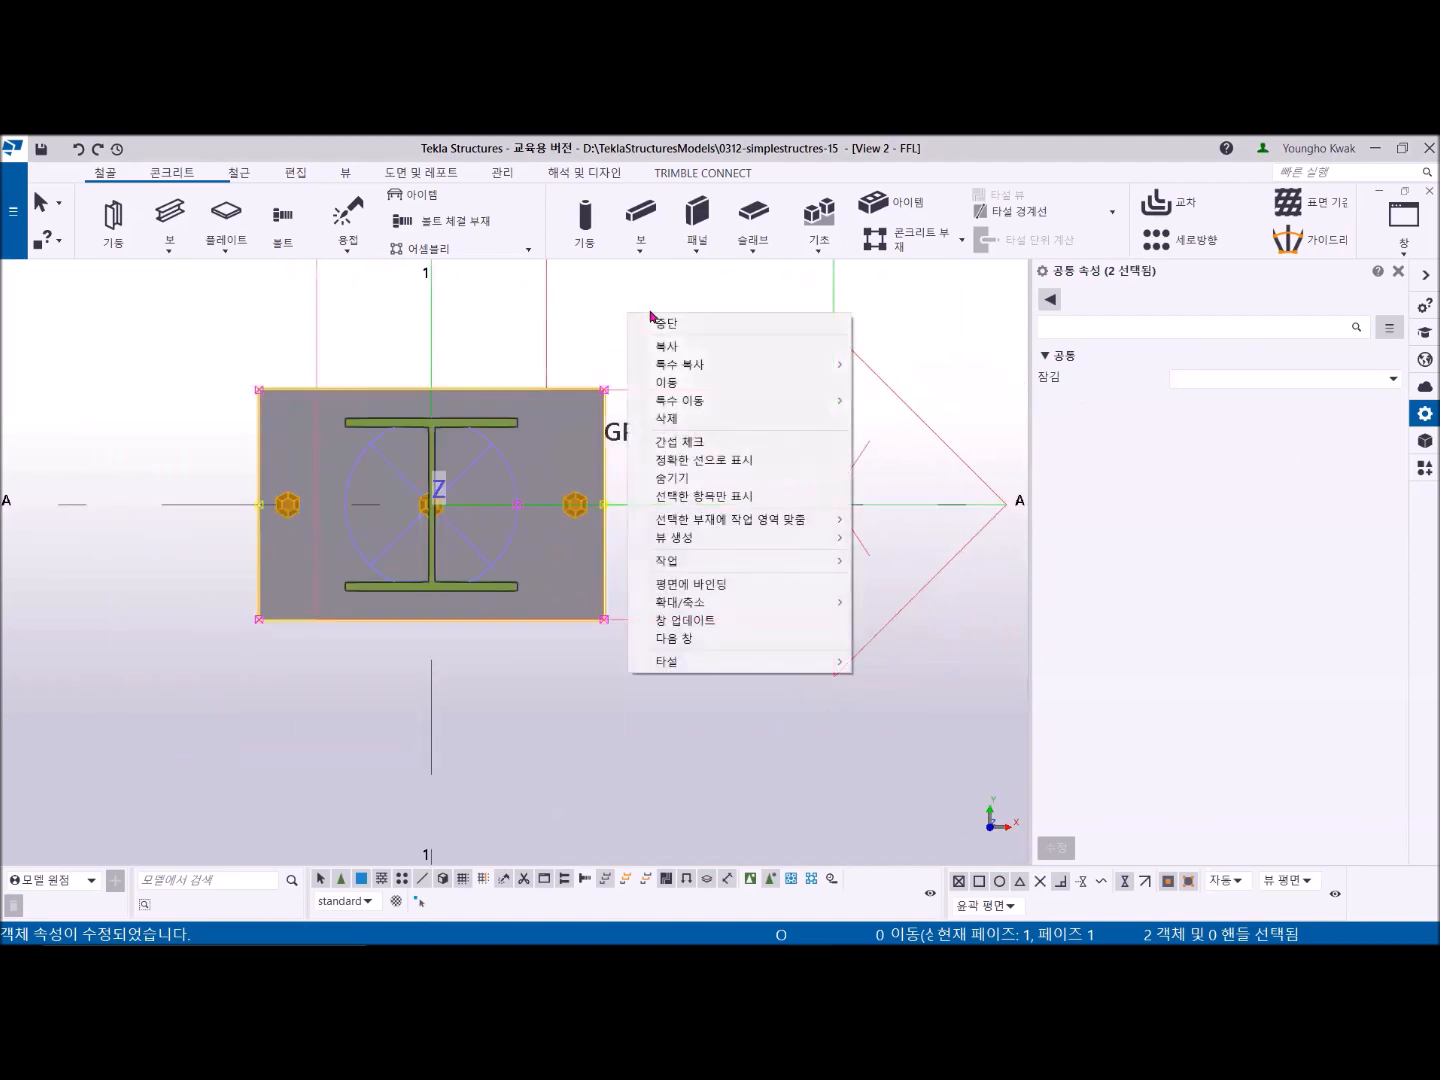
mouse_move(718, 367)
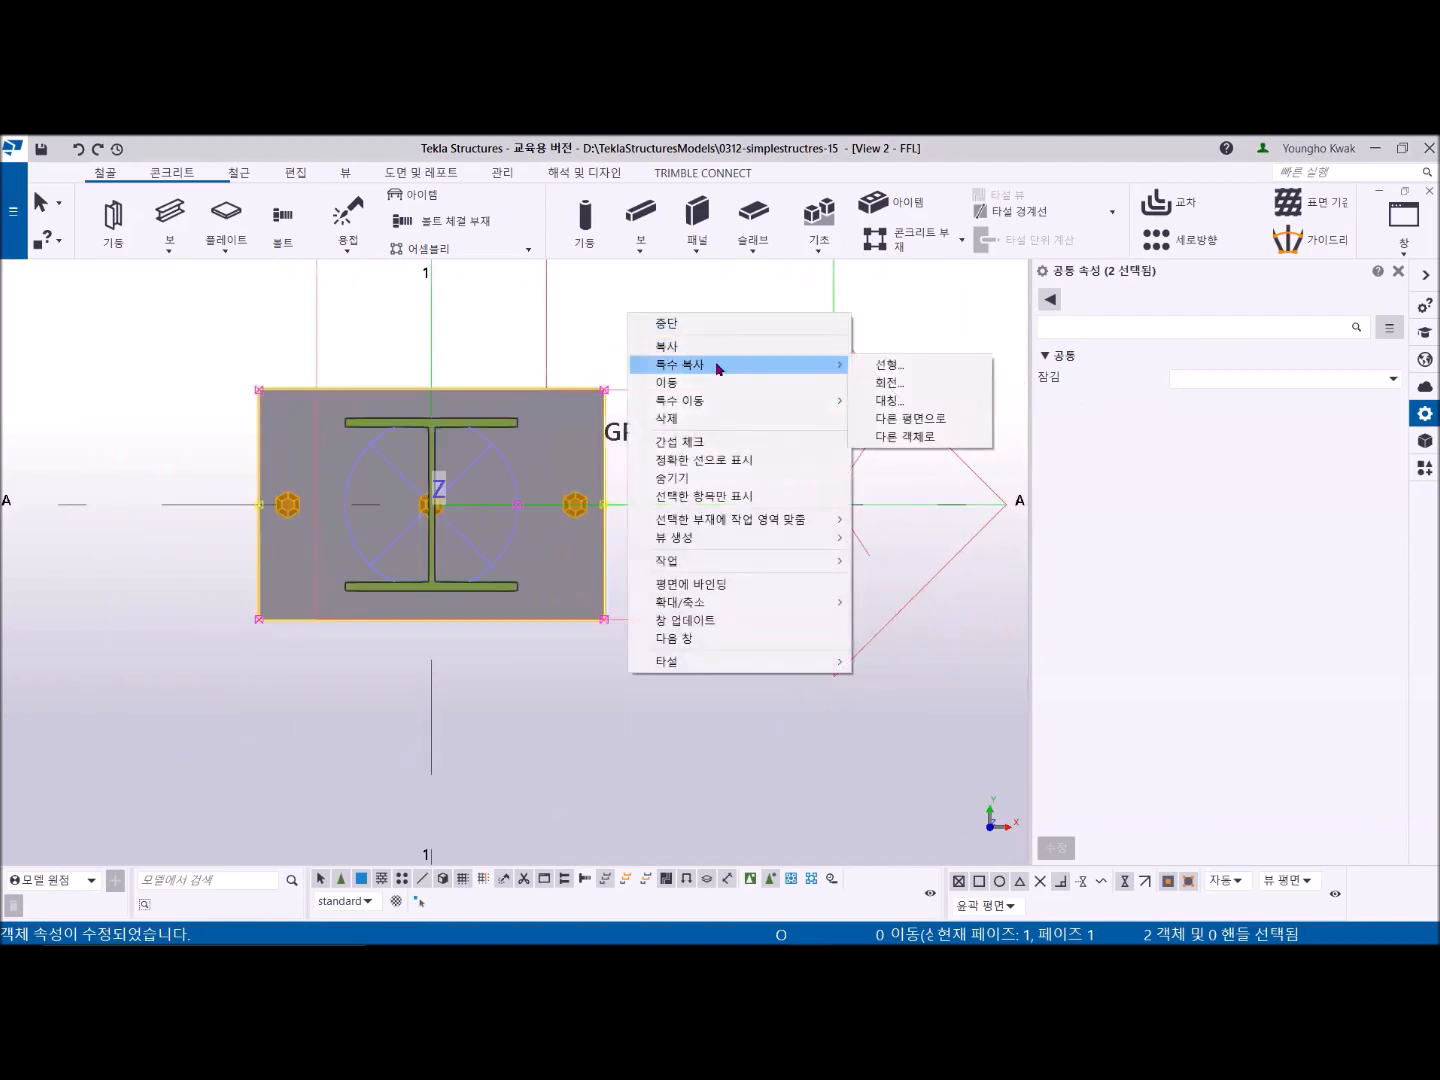
mouse_move(725, 407)
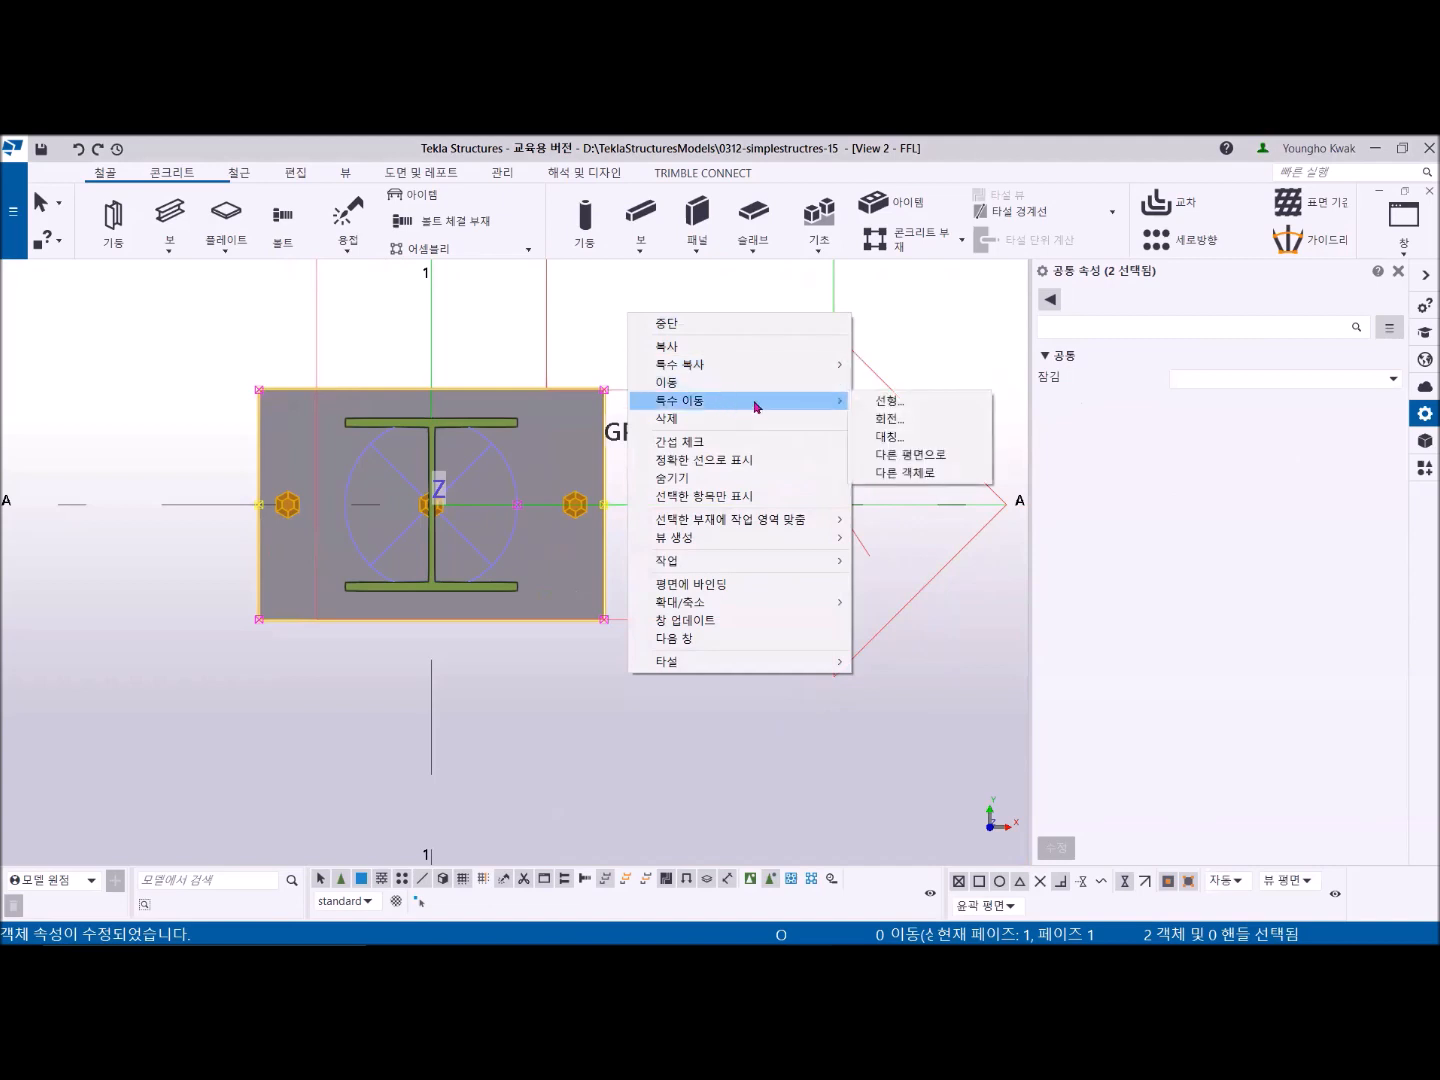
left_click(895, 426)
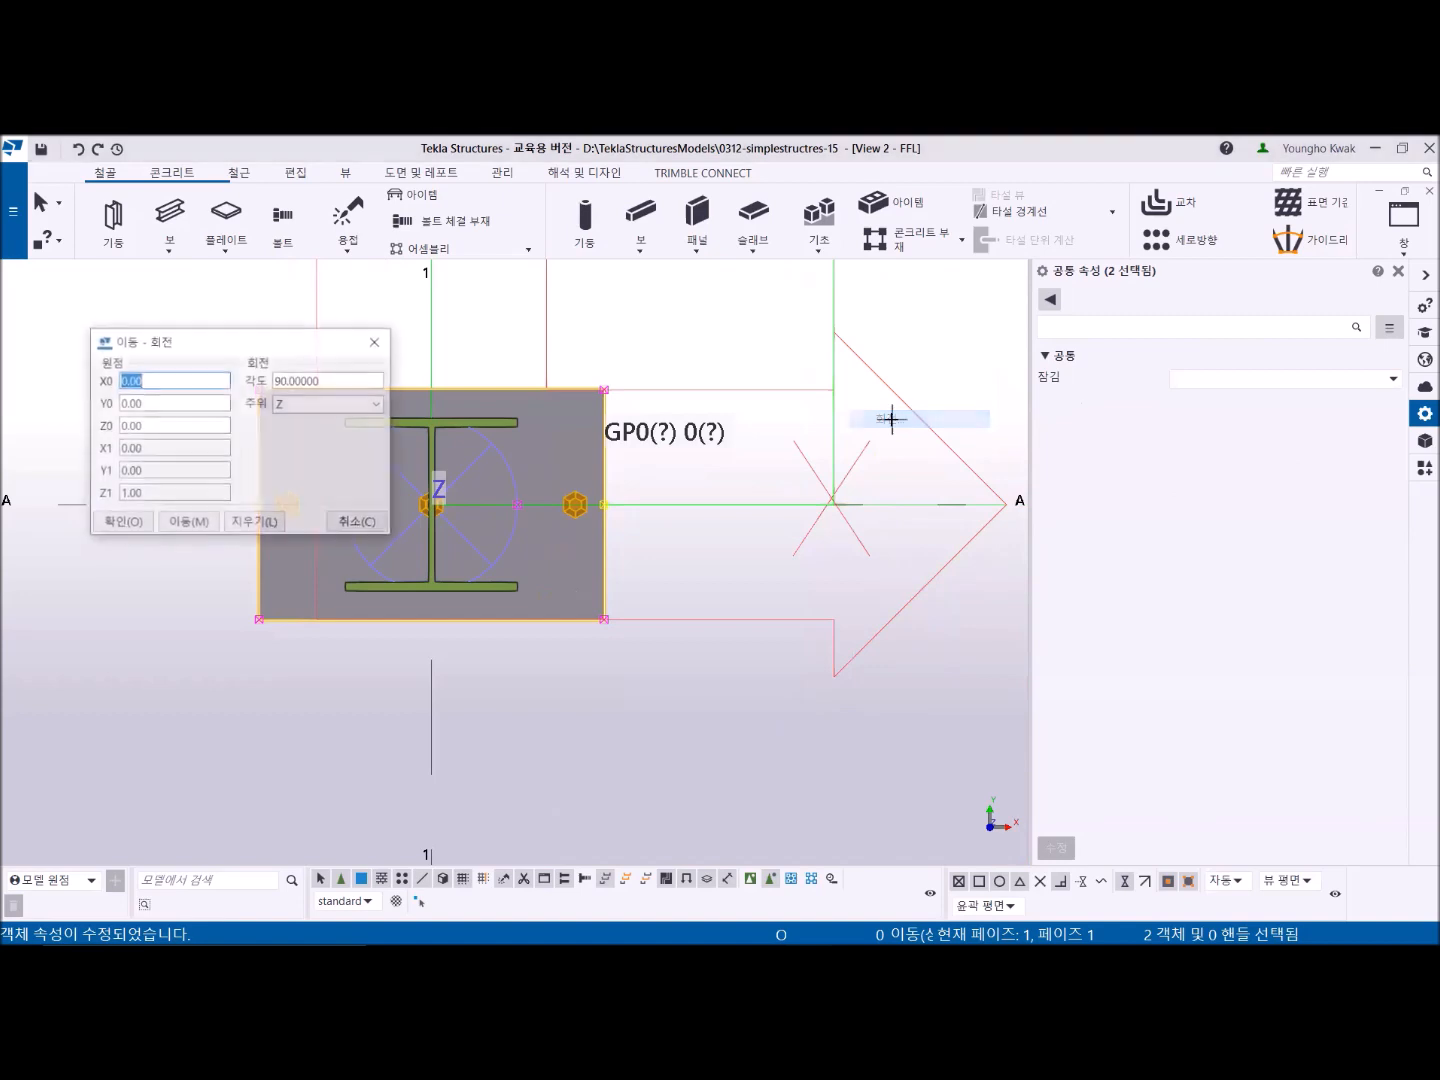
middle_click_drag(659, 482, 839, 506)
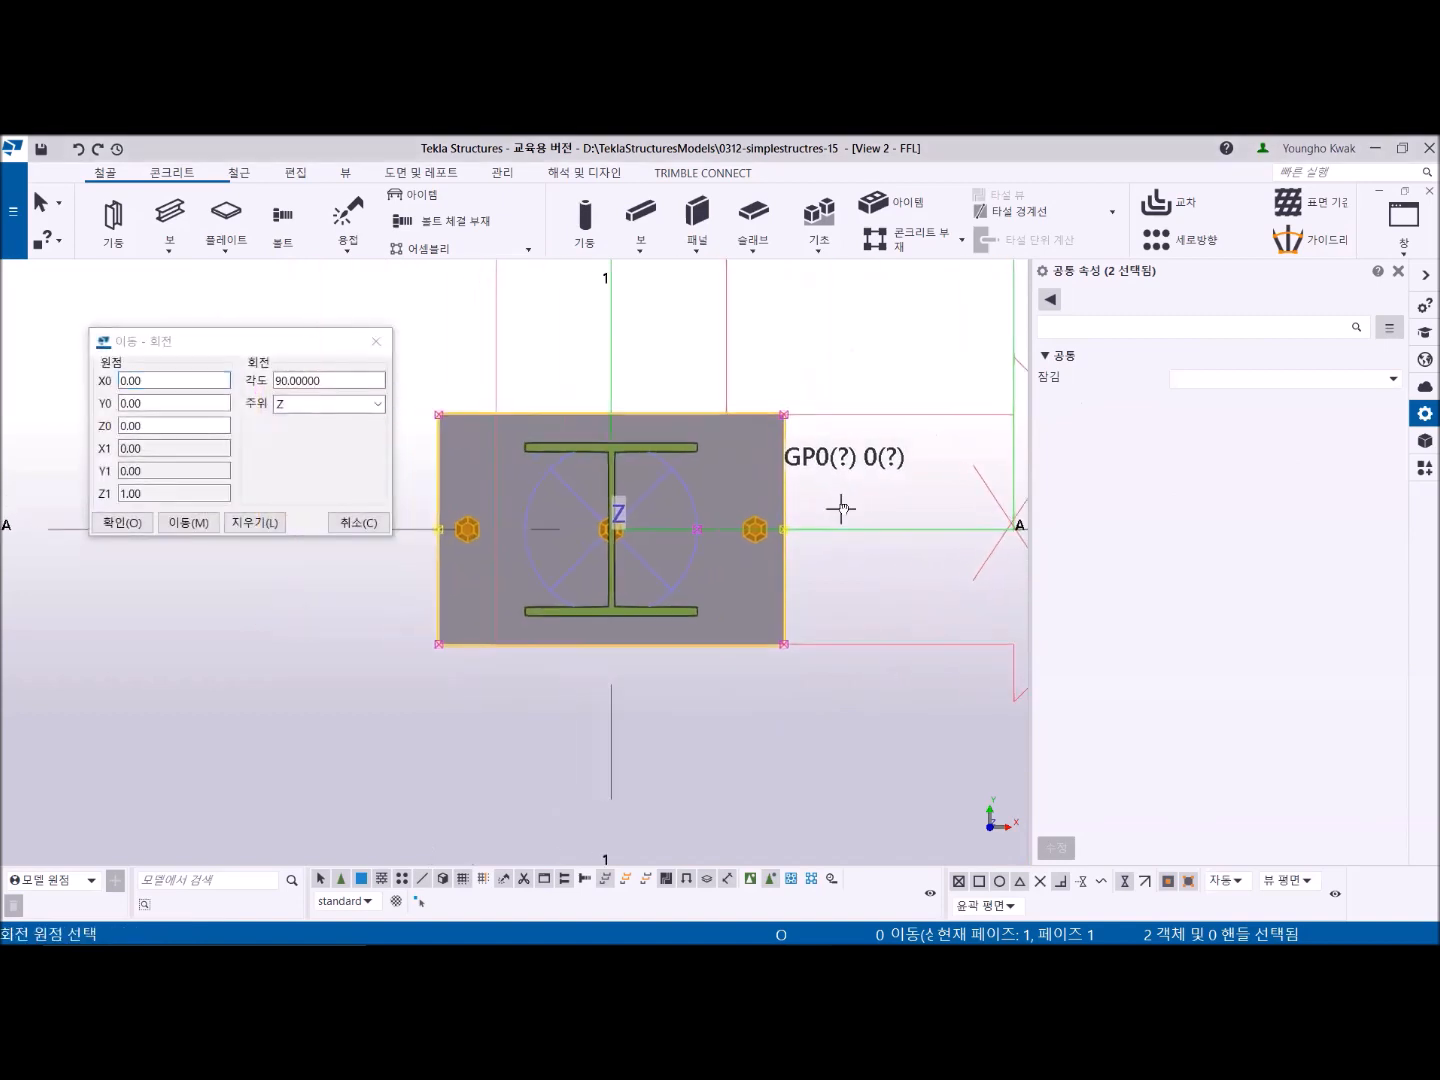
left_click(613, 529)
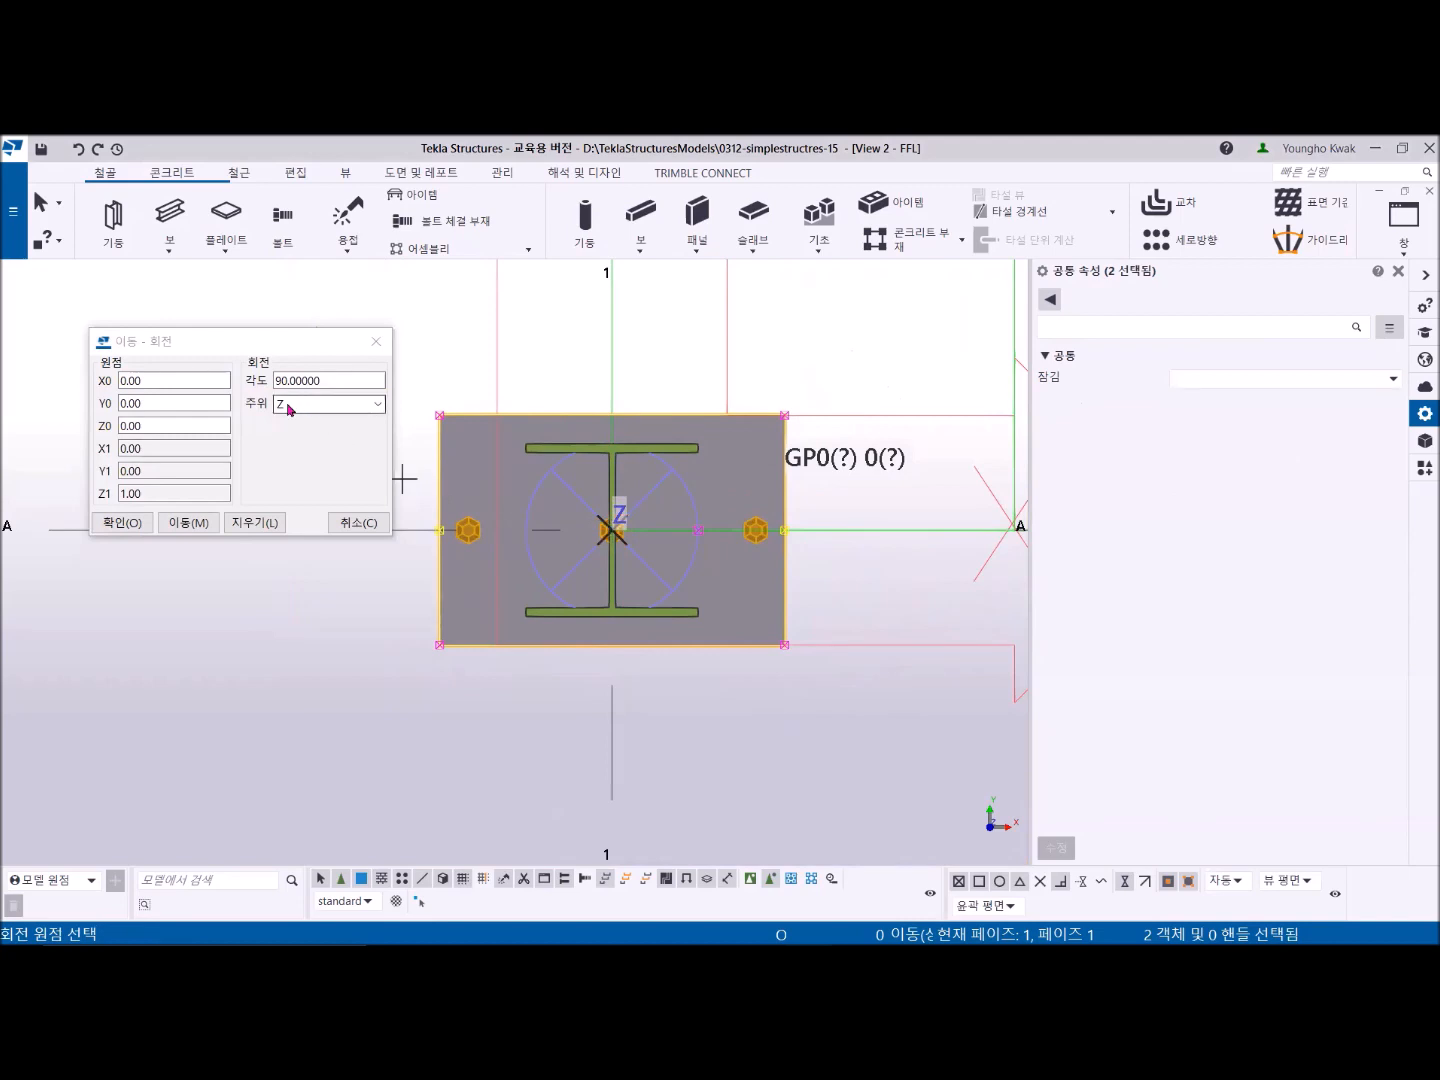
left_click_drag(380, 380, 259, 379)
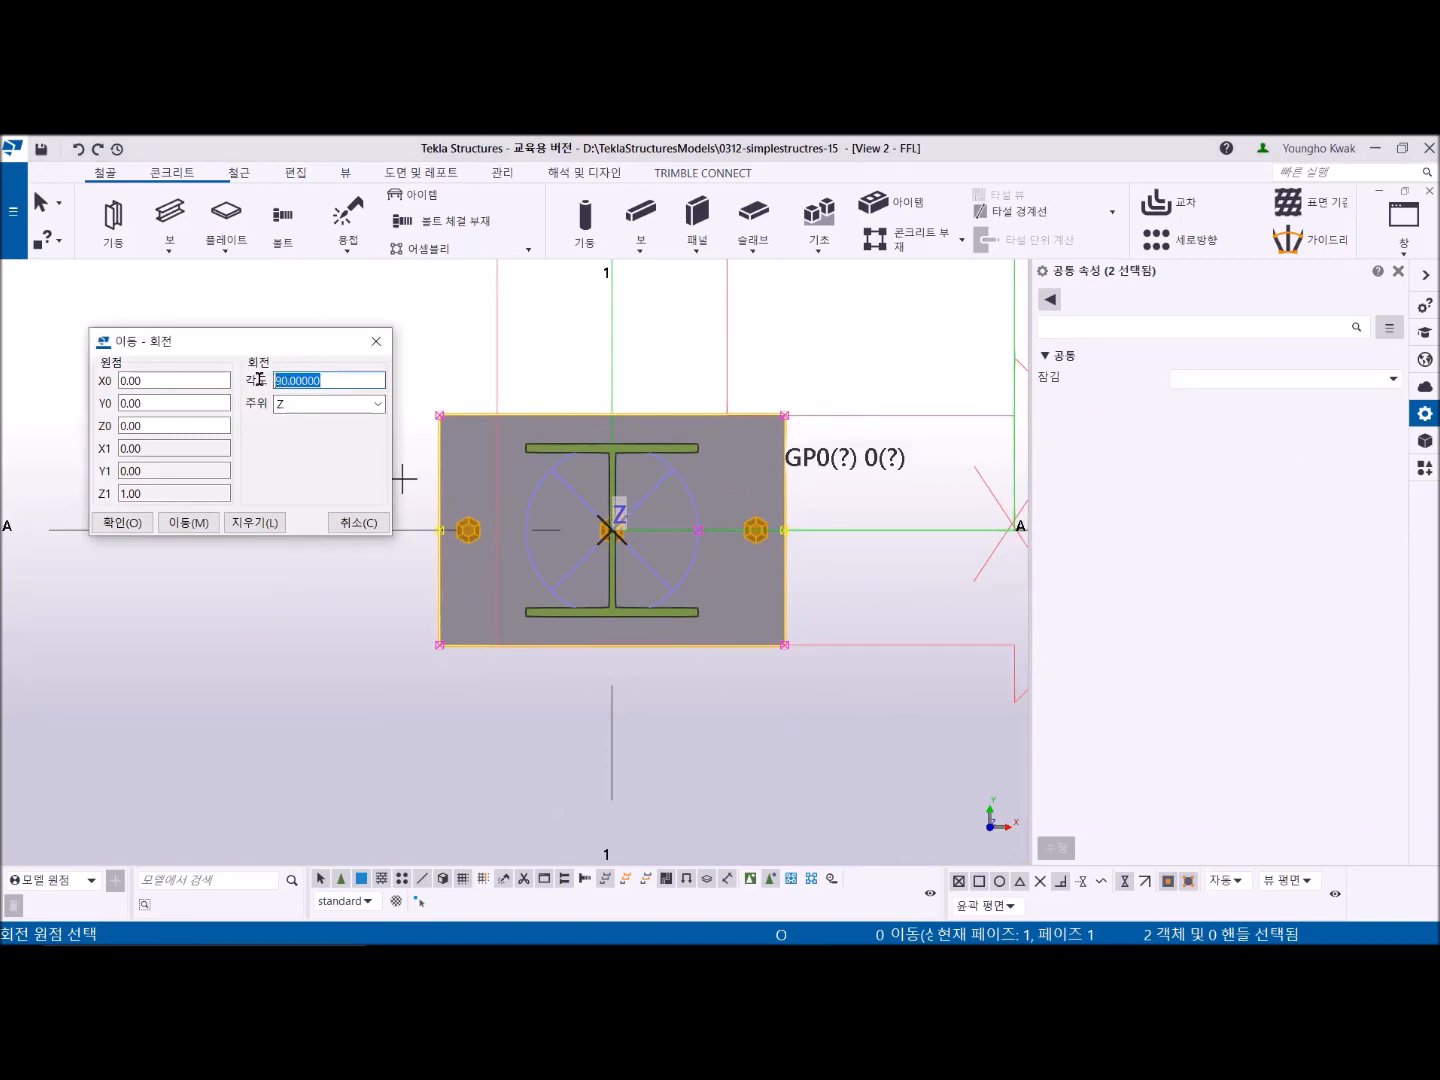
type("90")
left_click(185, 522)
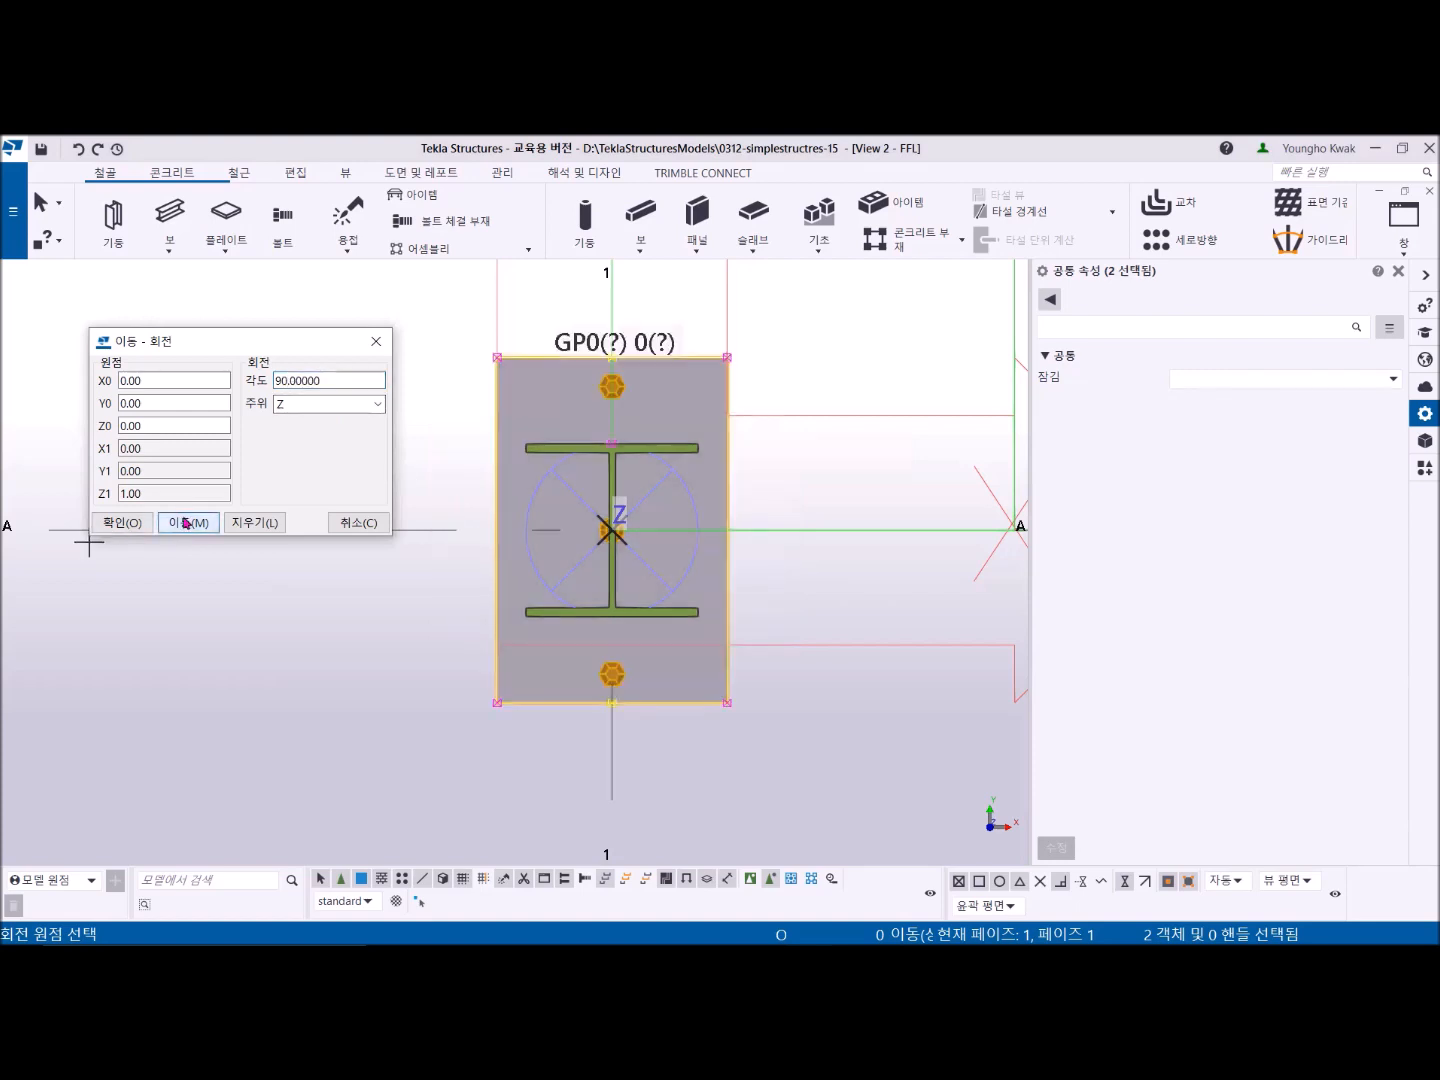
left_click(375, 340)
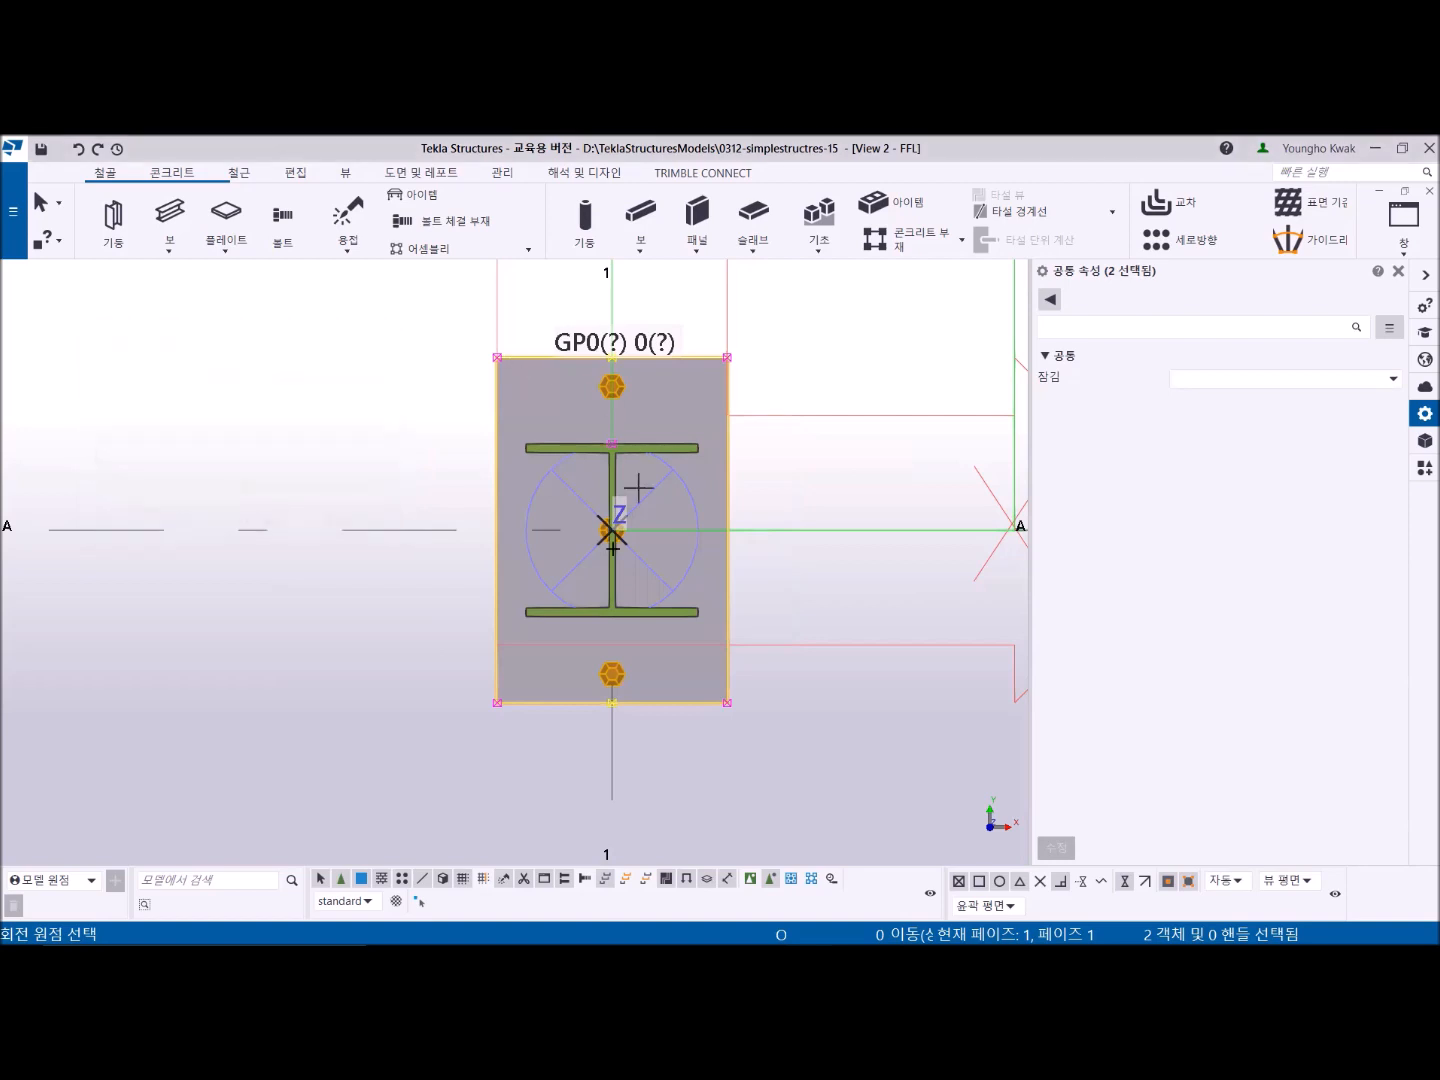
right_click(792, 326)
left_click(830, 336)
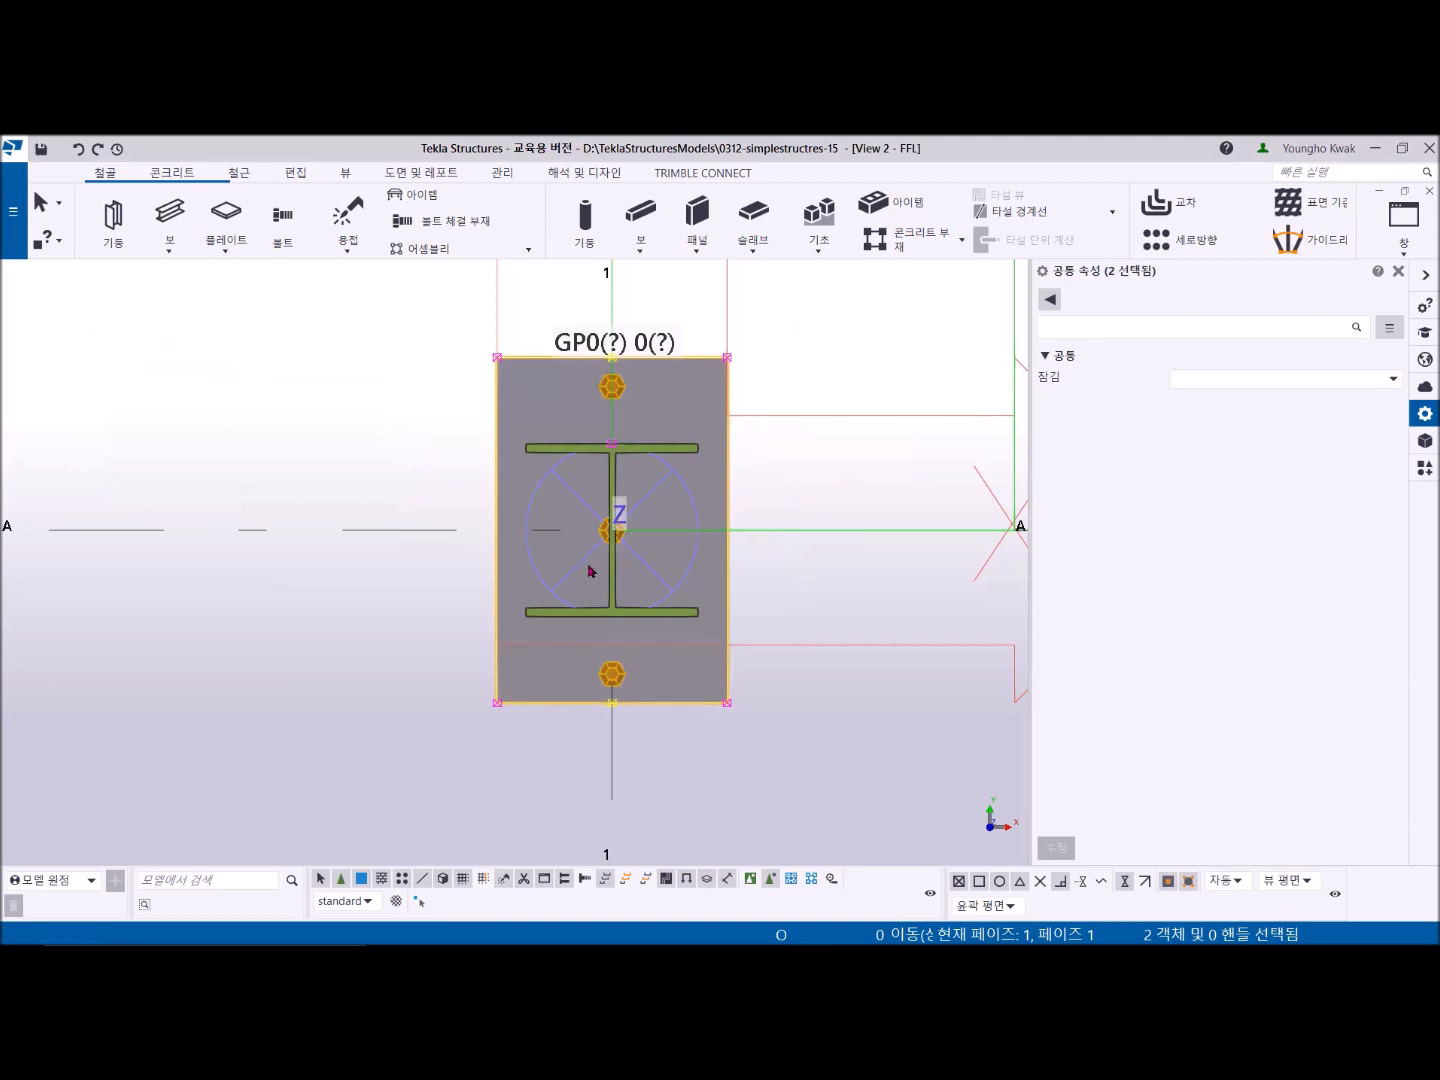
right_click(796, 302)
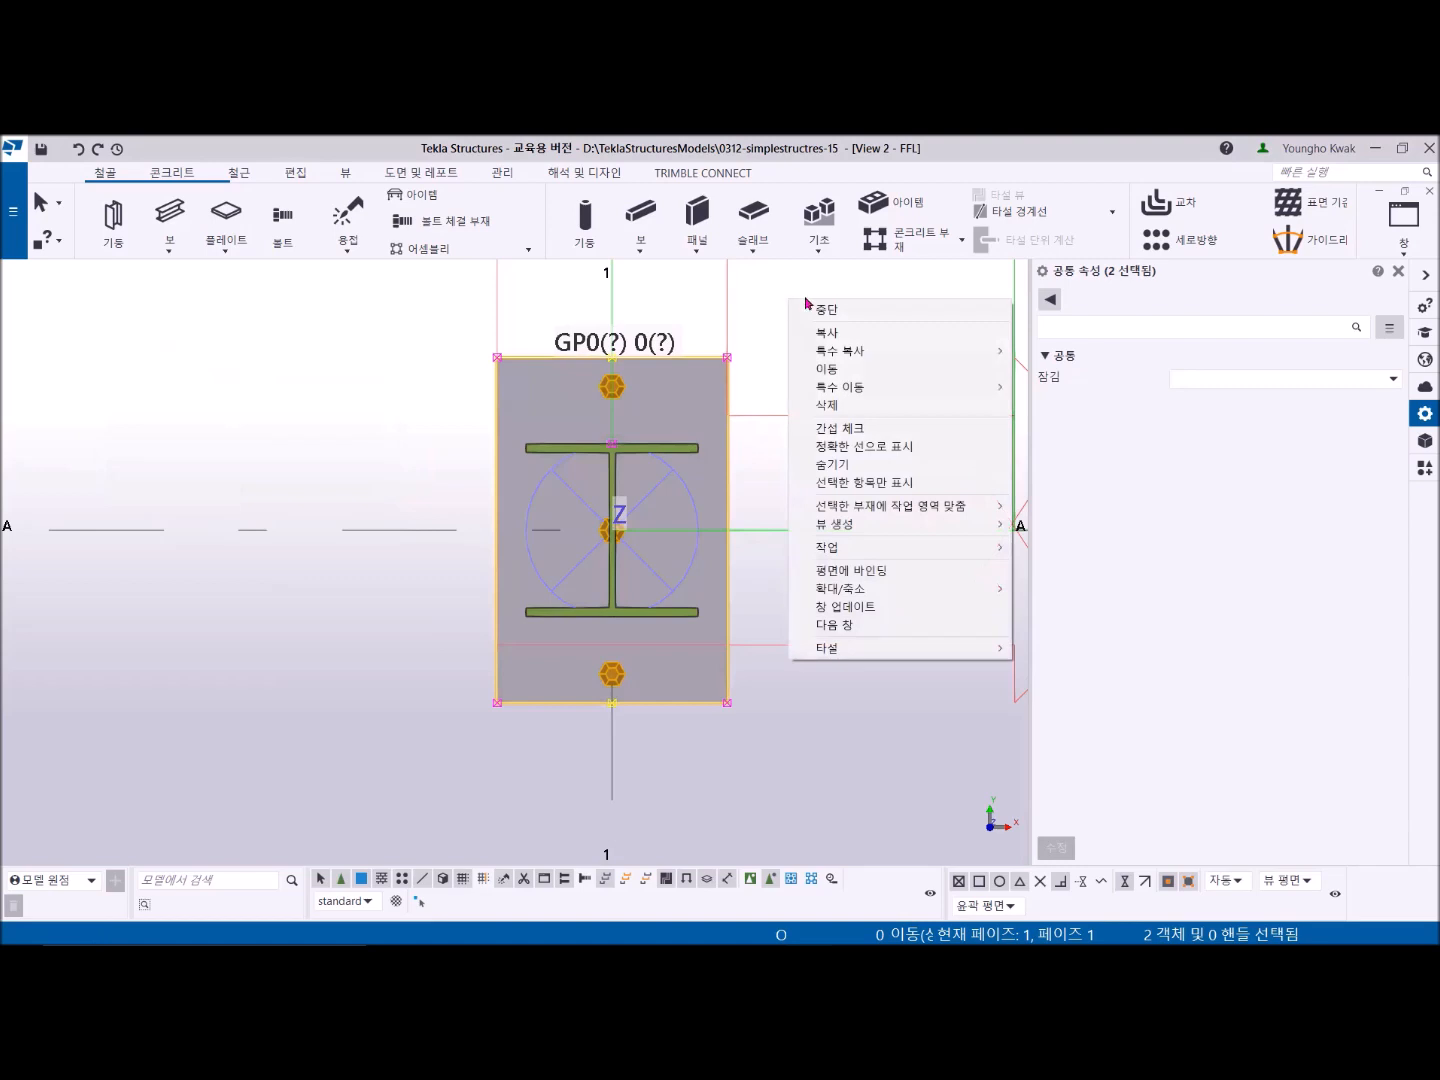
left_click(828, 311)
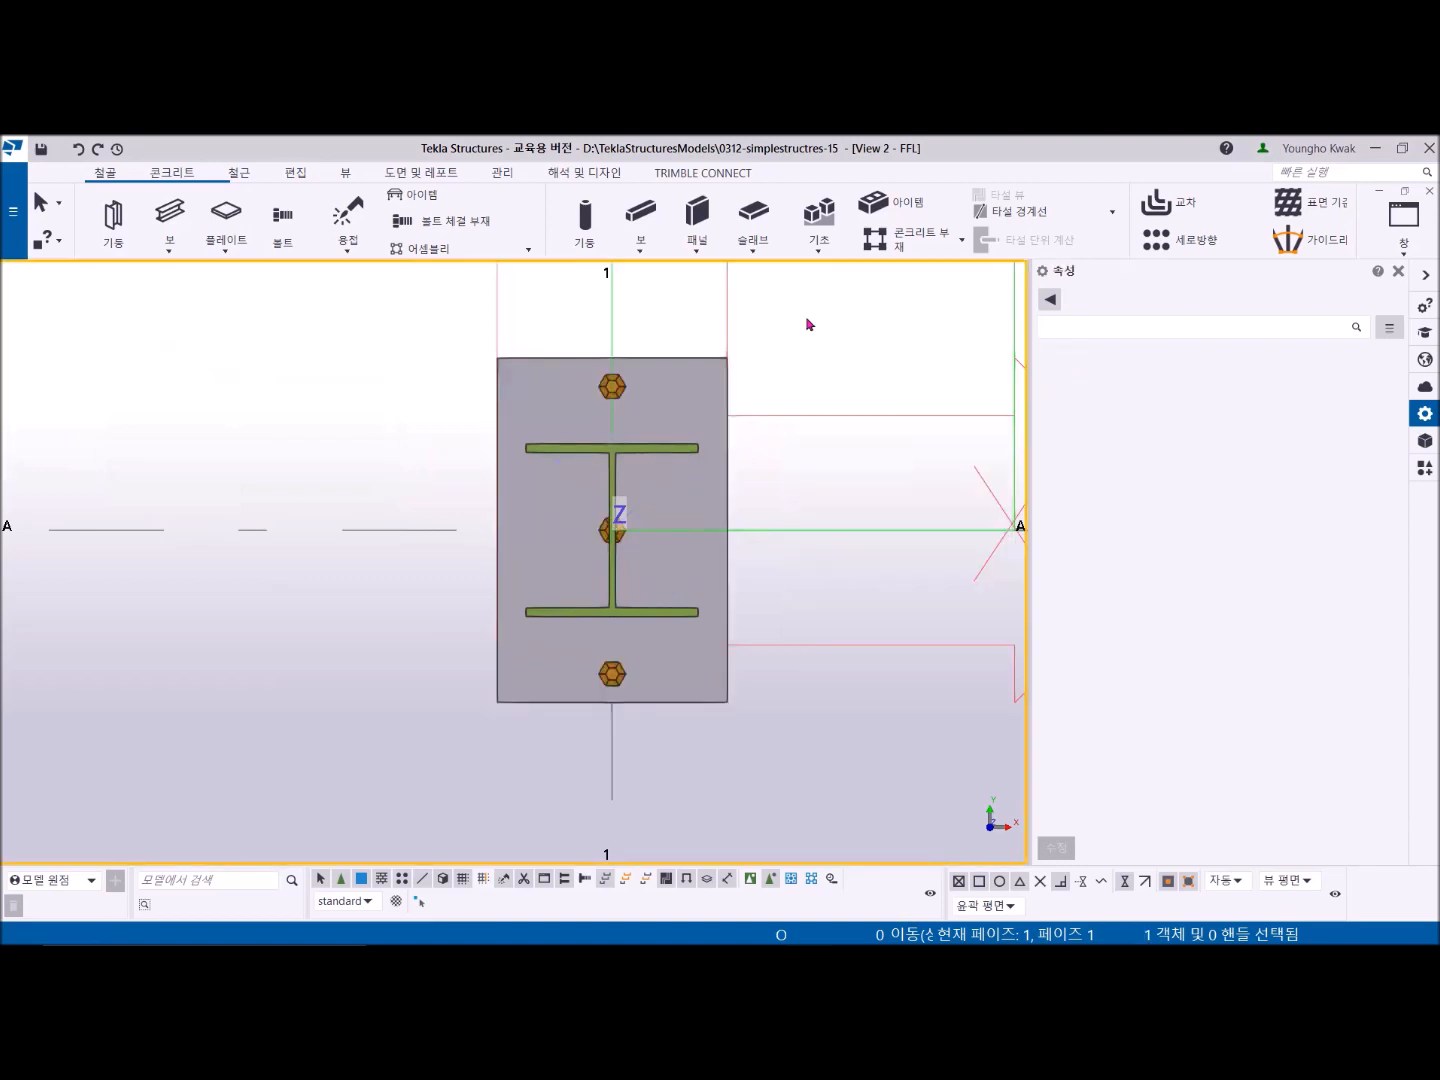
- Select the bolt group, switch to the PDF drawing and circle the 200 mm bolt row spacing in DET. A
middle_click_drag(716, 438, 645, 464)
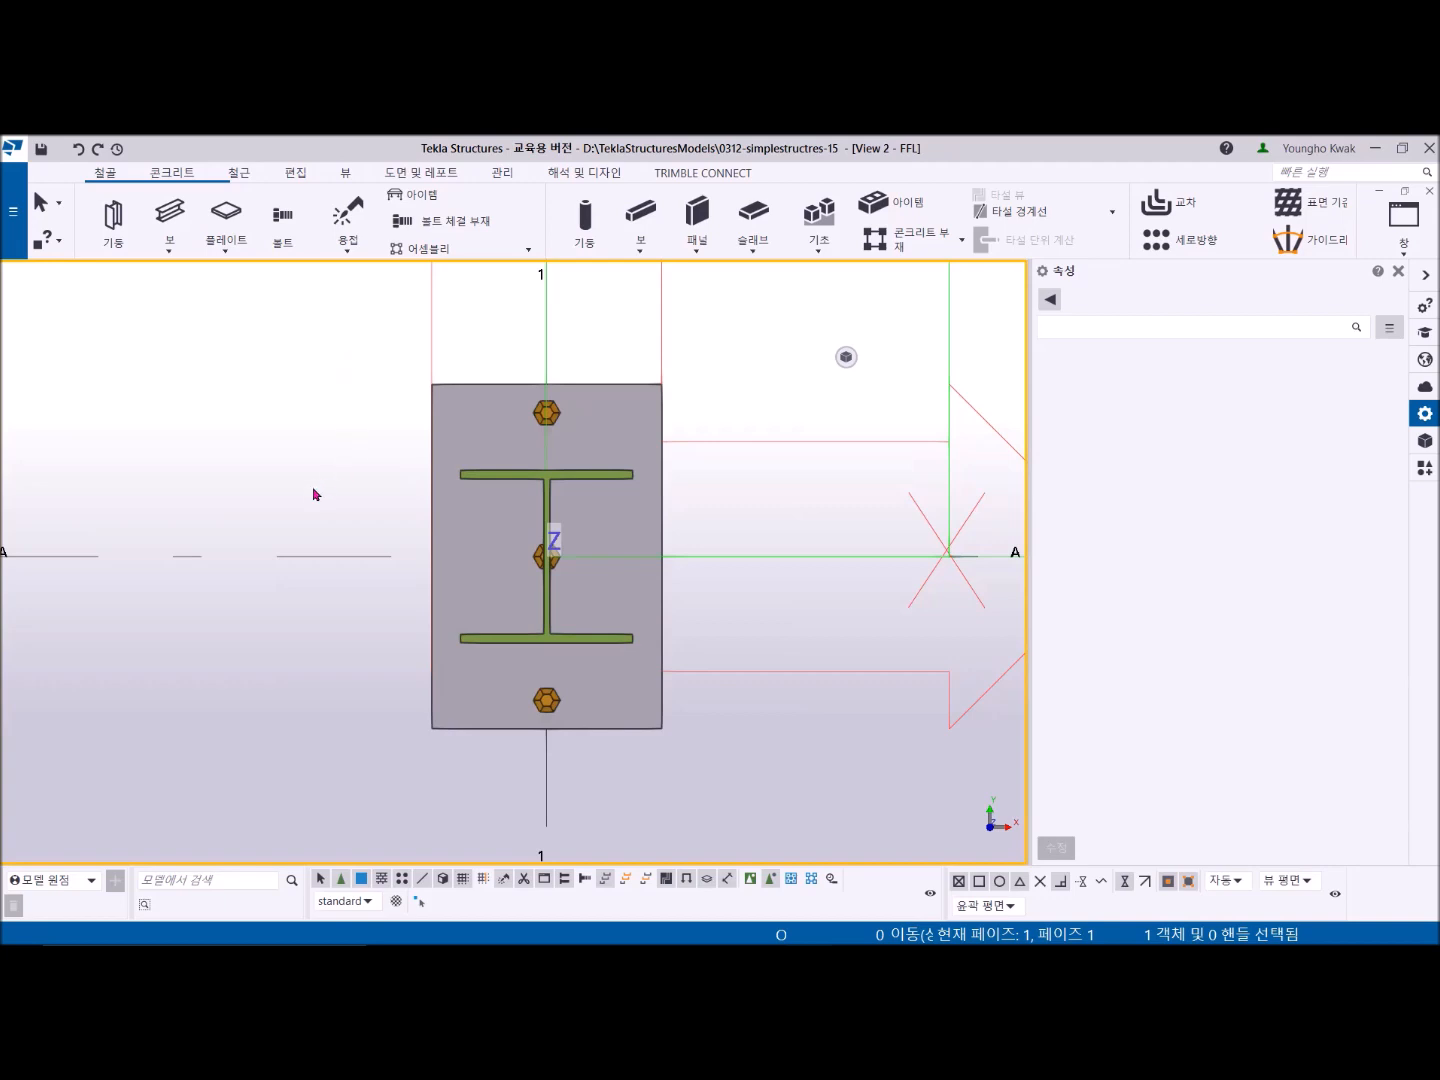
left_click(553, 416)
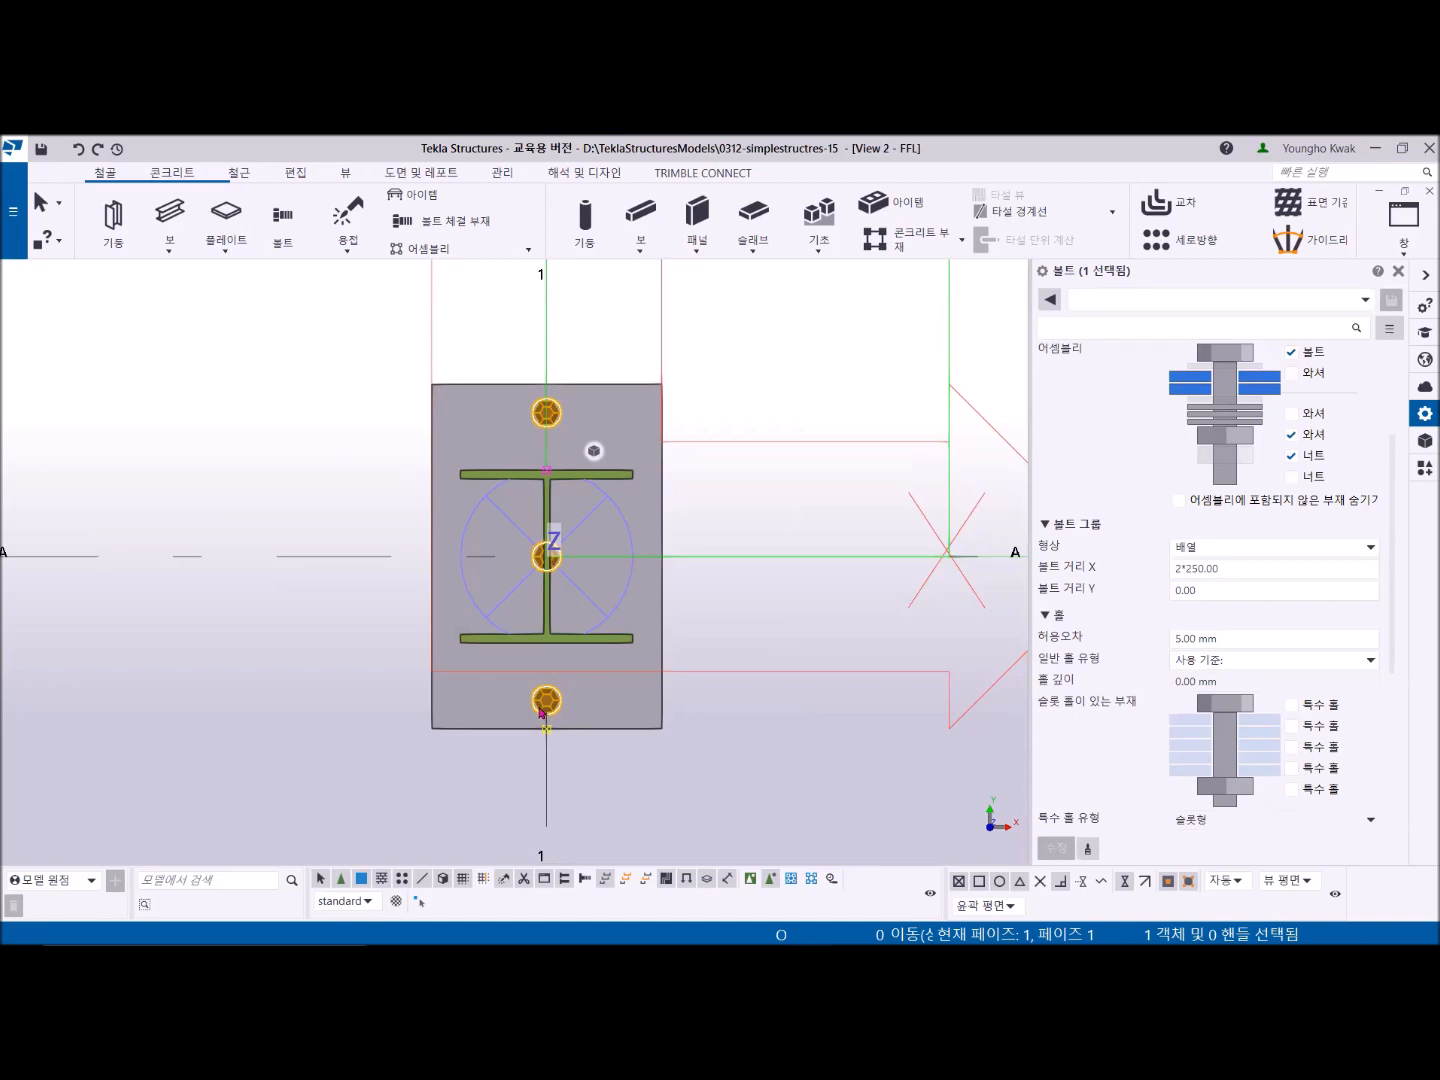
key("alt+Tab")
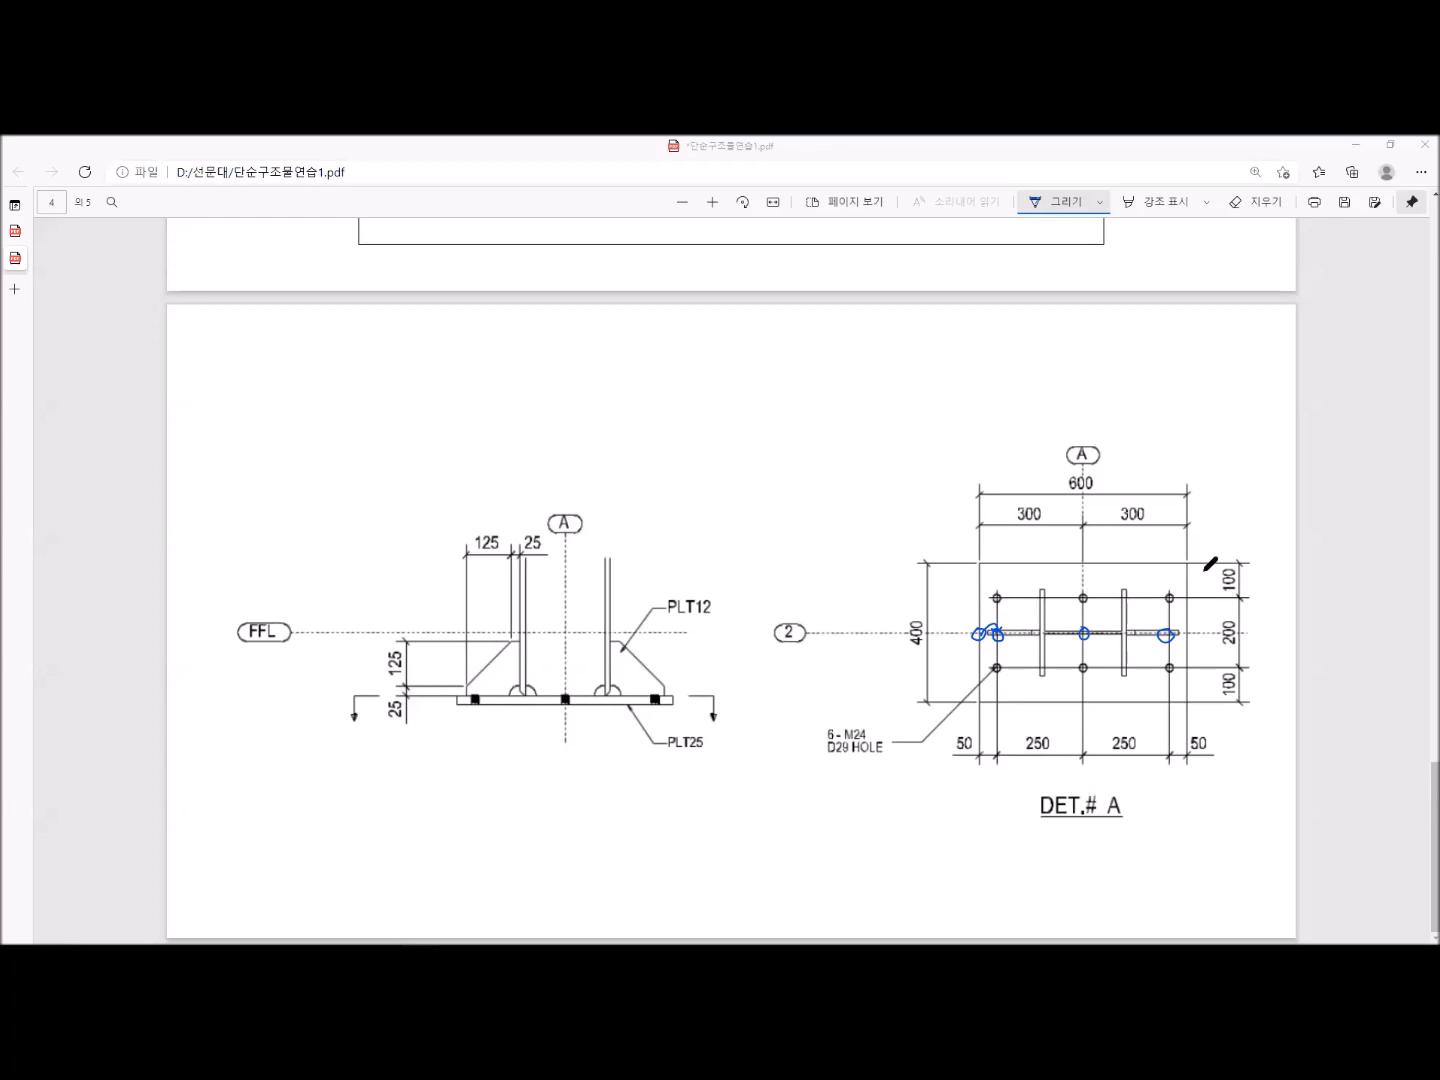
mouse_move(1241, 641)
left_mouse_down()
mouse_move(1218, 653)
mouse_move(1217, 607)
mouse_move(1253, 612)
mouse_move(1246, 645)
left_mouse_up()
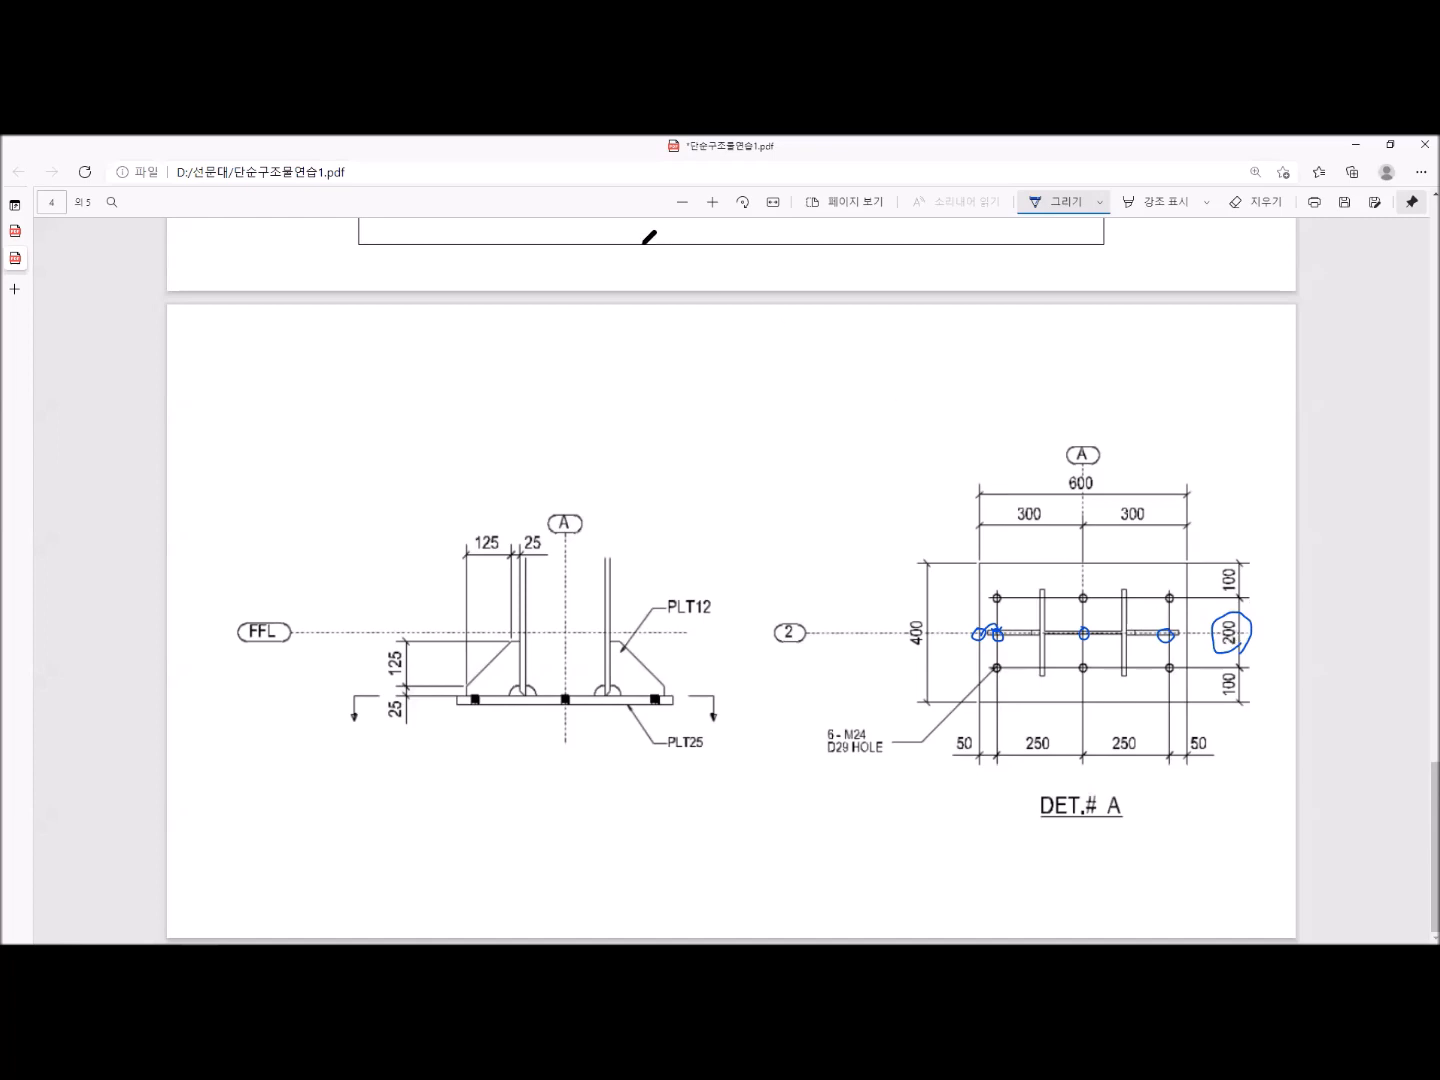
- Return to the model and set the bolt group's Y bolt distance to 200 to make two rows of three bolts
key("alt+Tab")
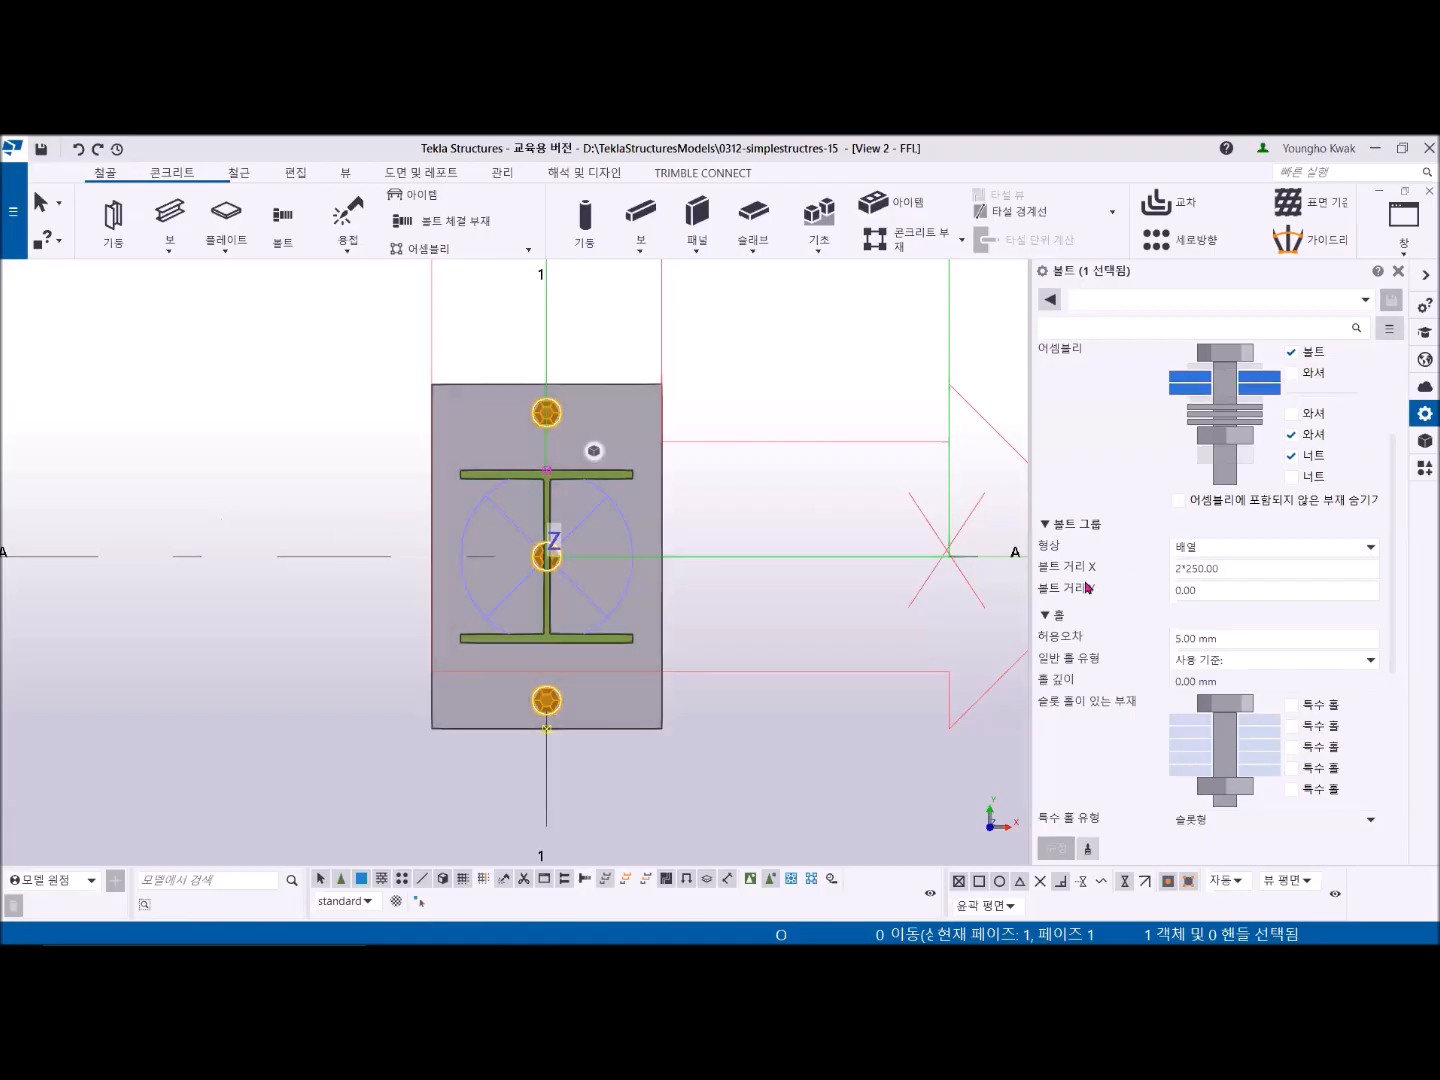
left_click(1201, 589)
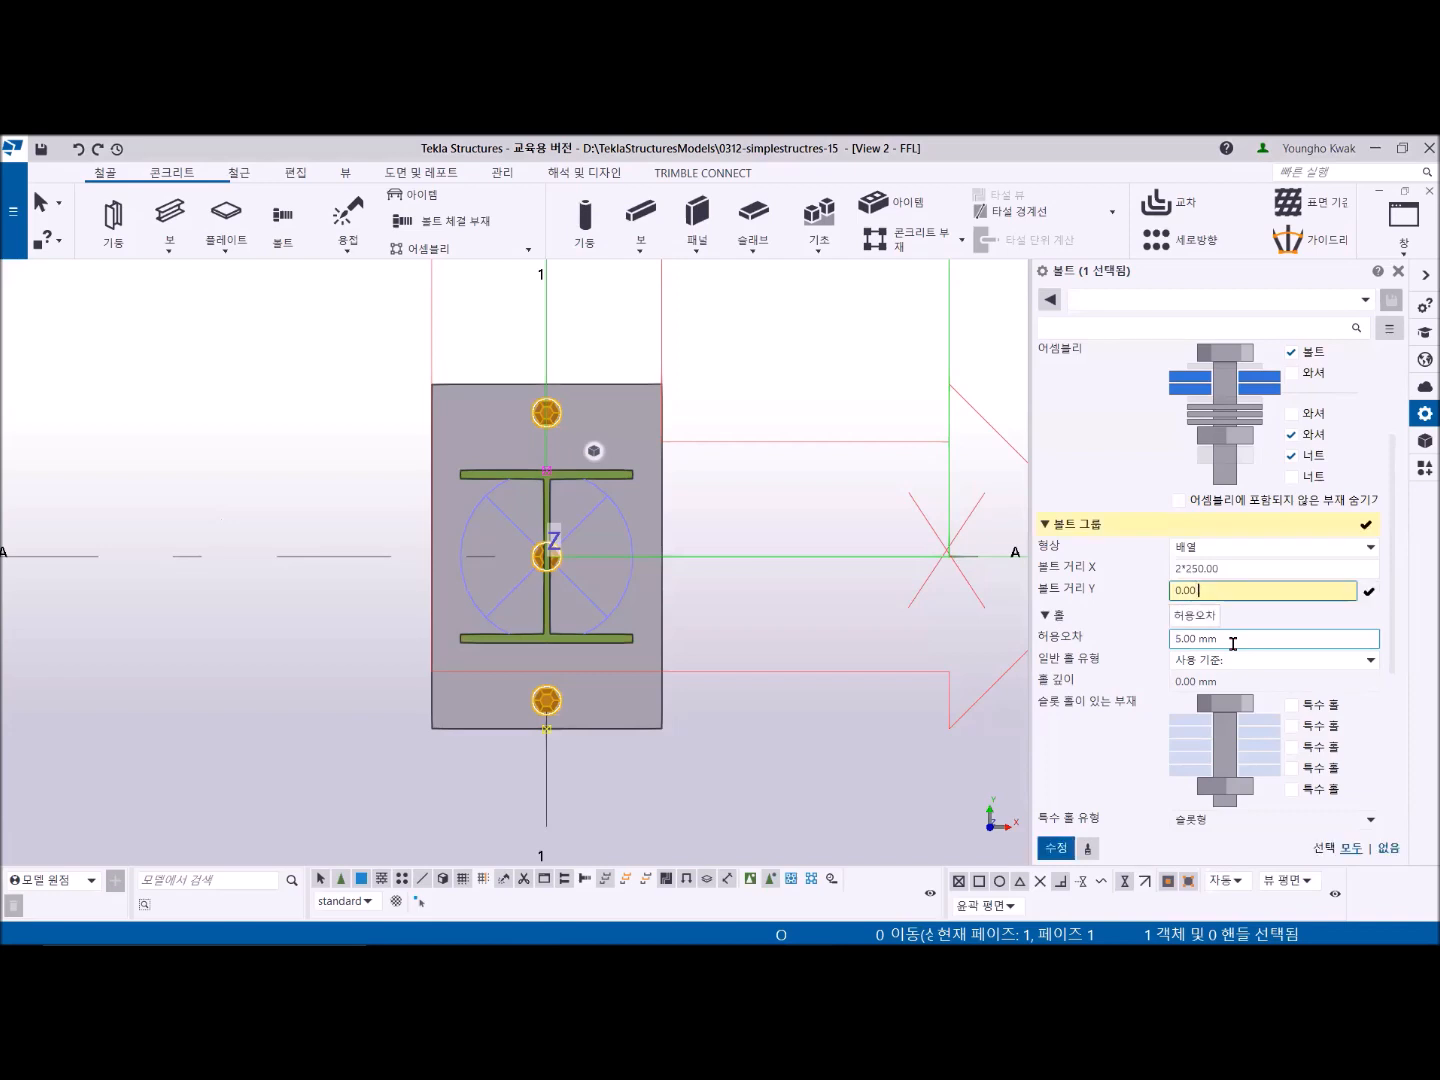
type("200")
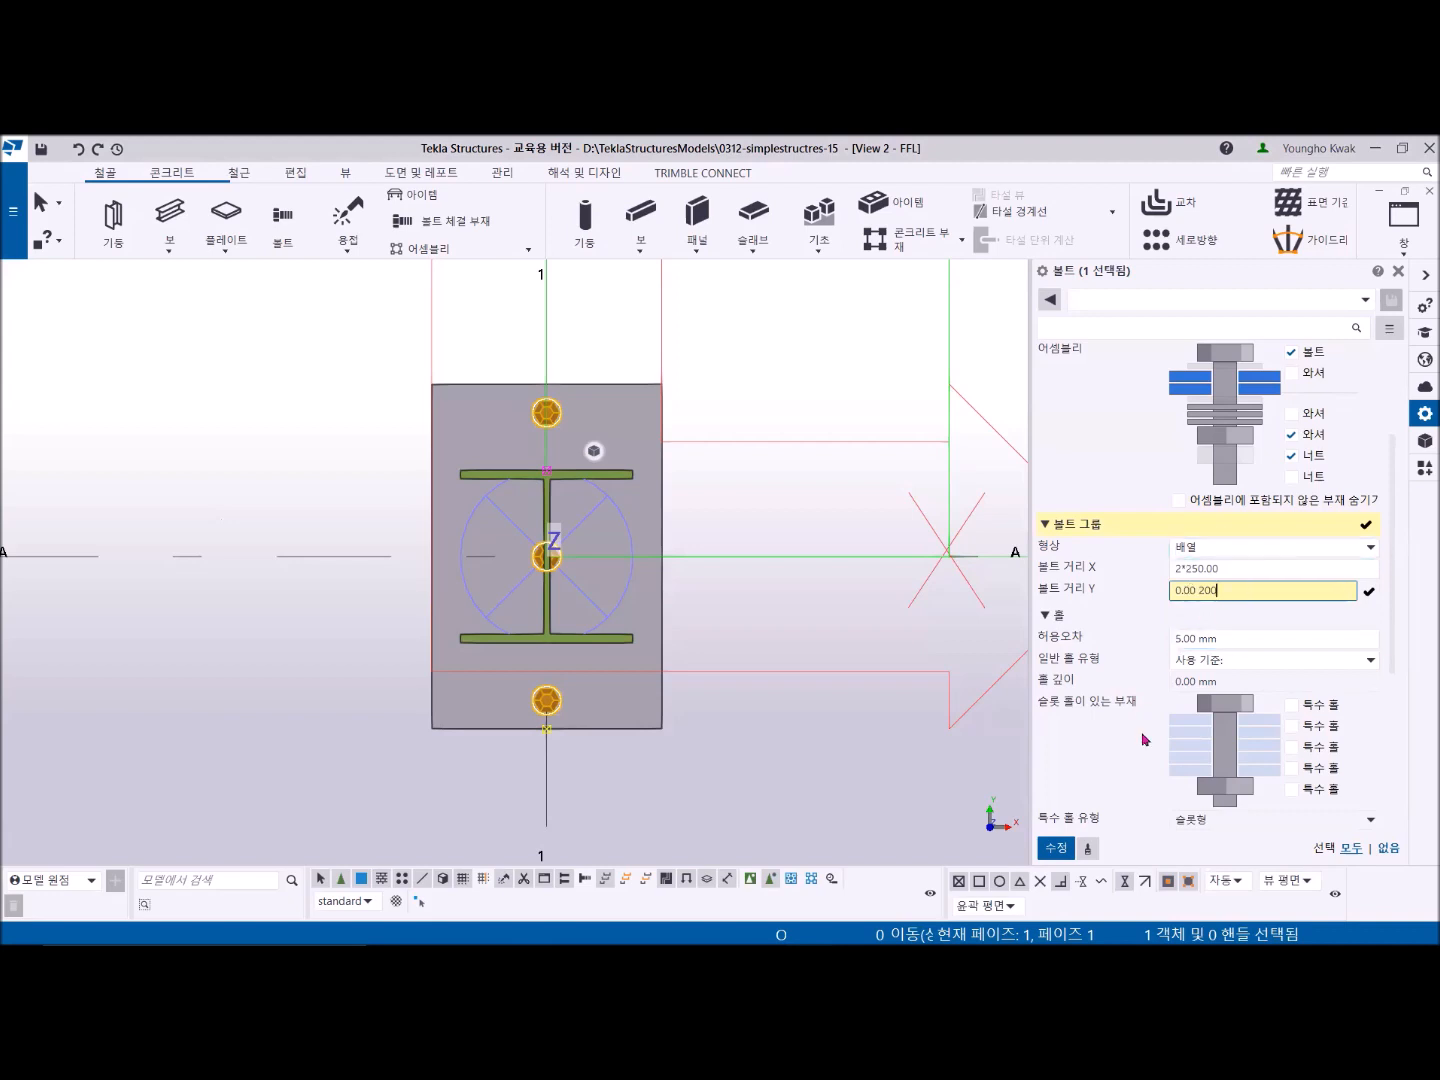
left_click(1060, 850)
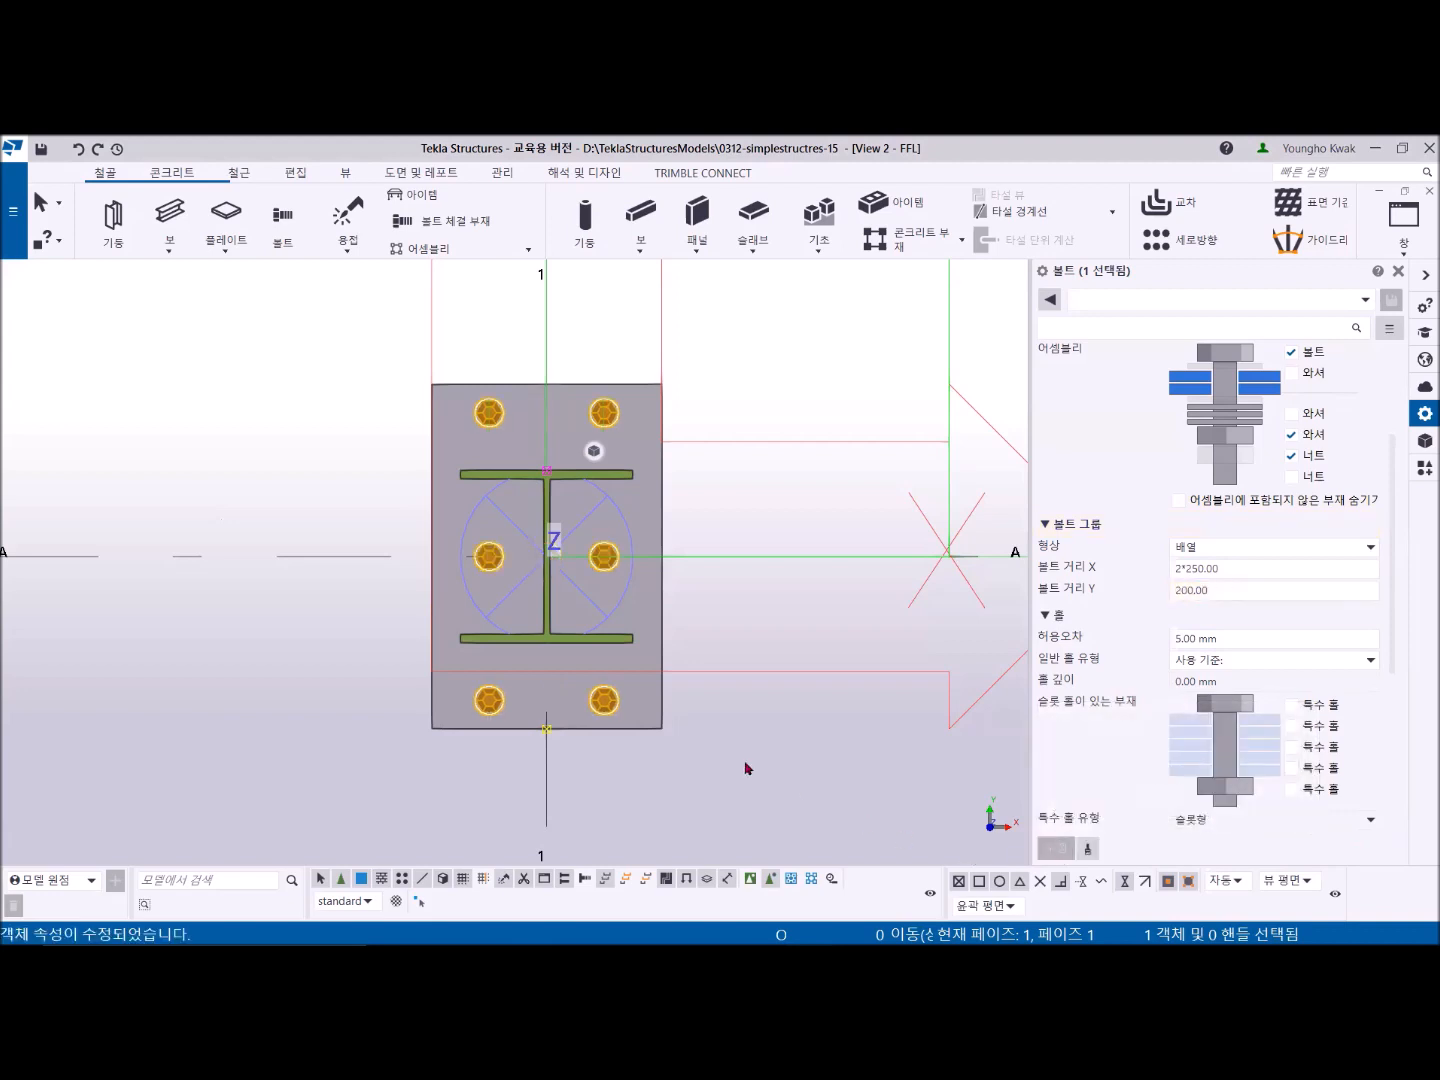
left_click(693, 791)
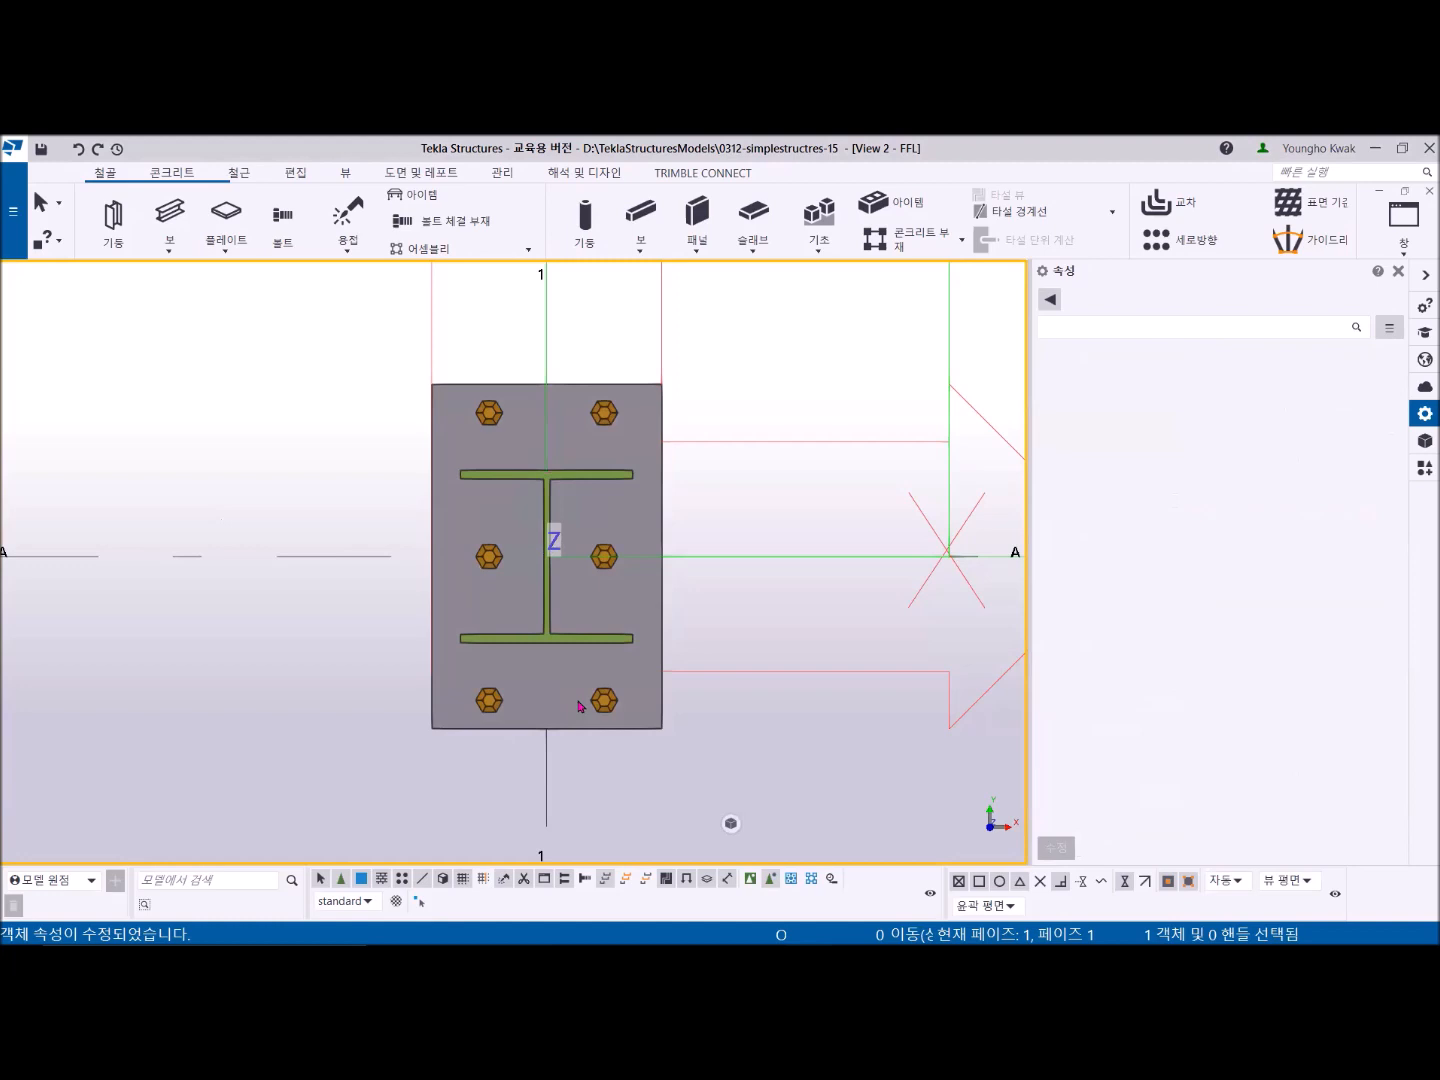
- Switch off the bolt, washers and nuts in the bolt group's assembly so only the holes remain
left_click(494, 417)
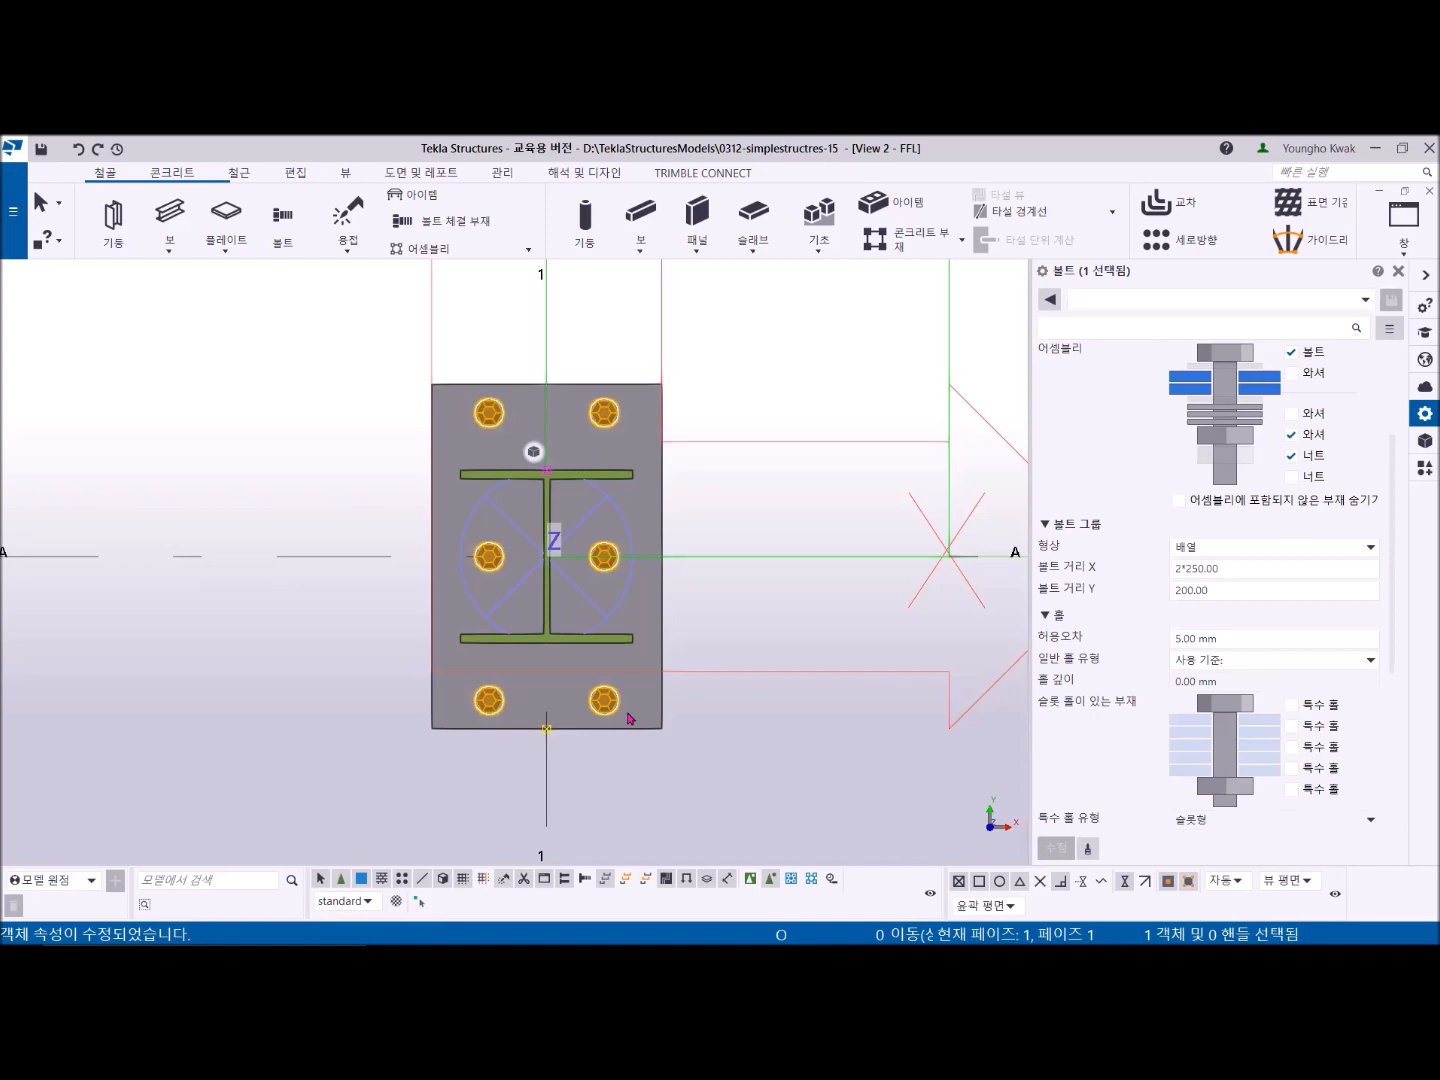
left_click(726, 391)
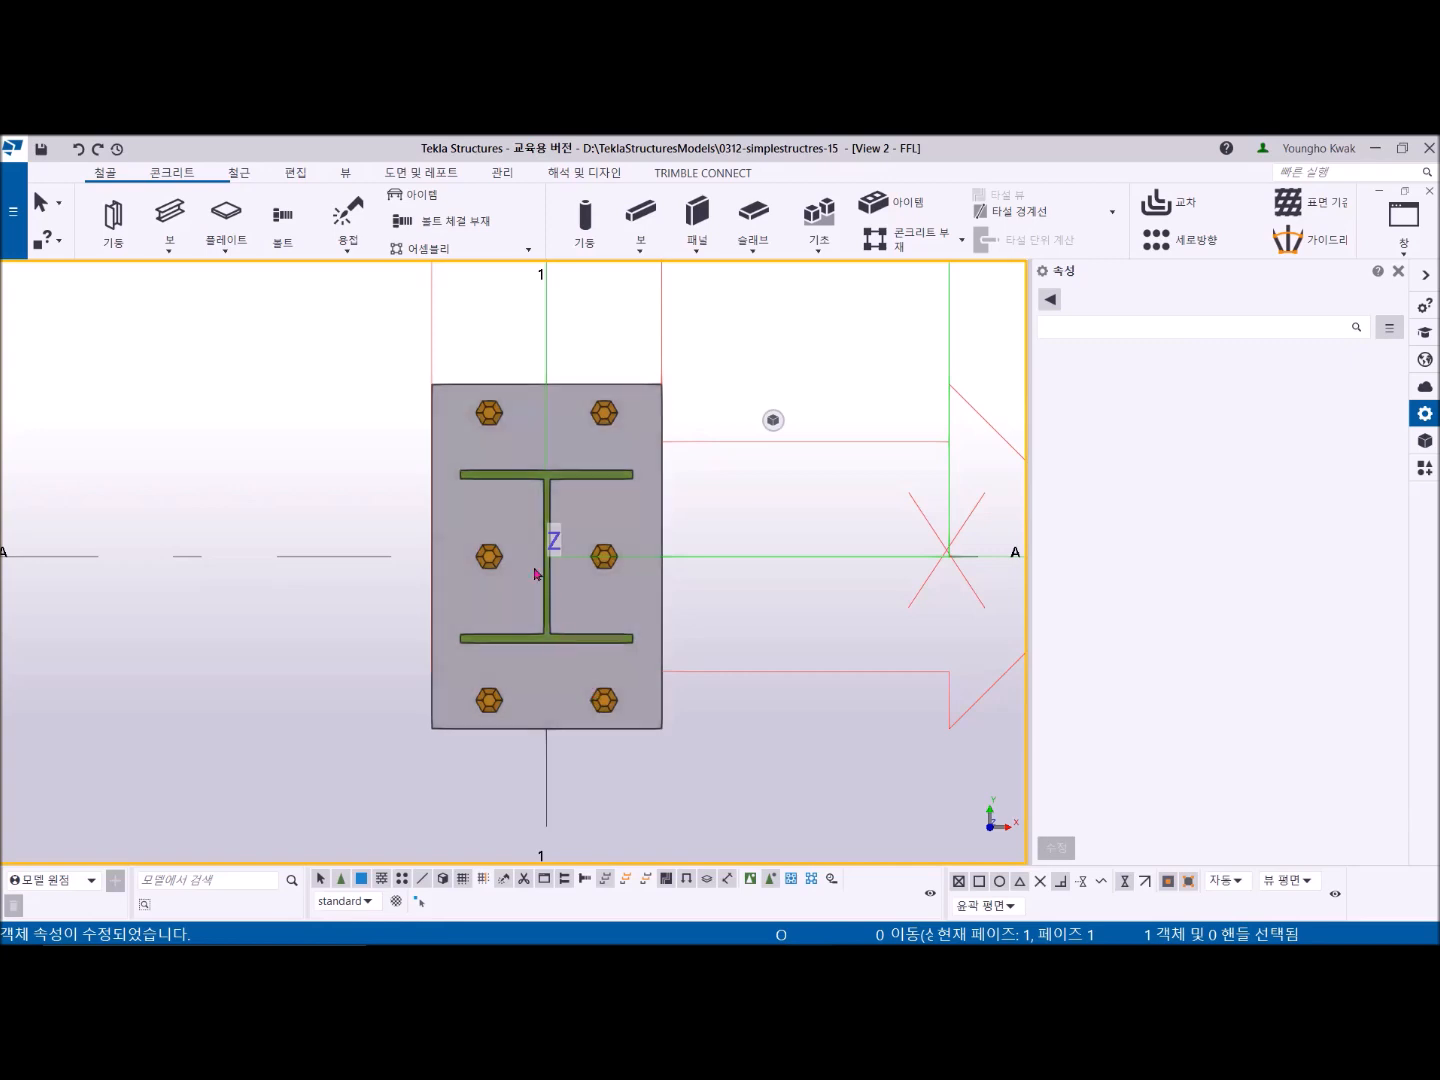
left_click(606, 414)
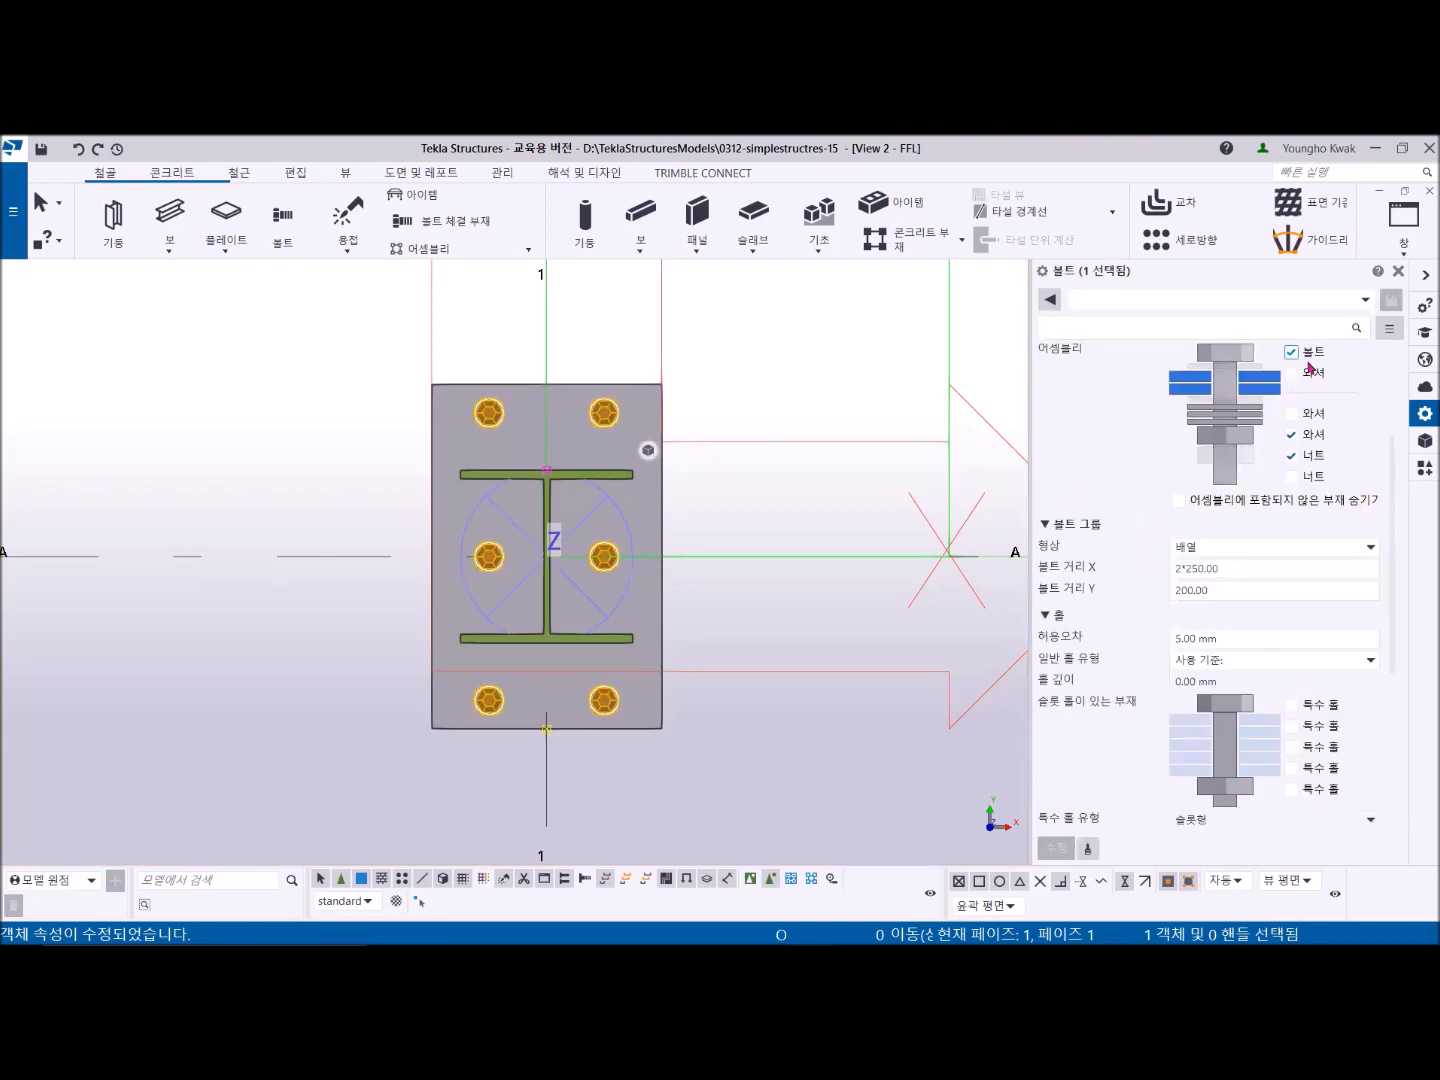
scroll(1310, 367, "up", 2)
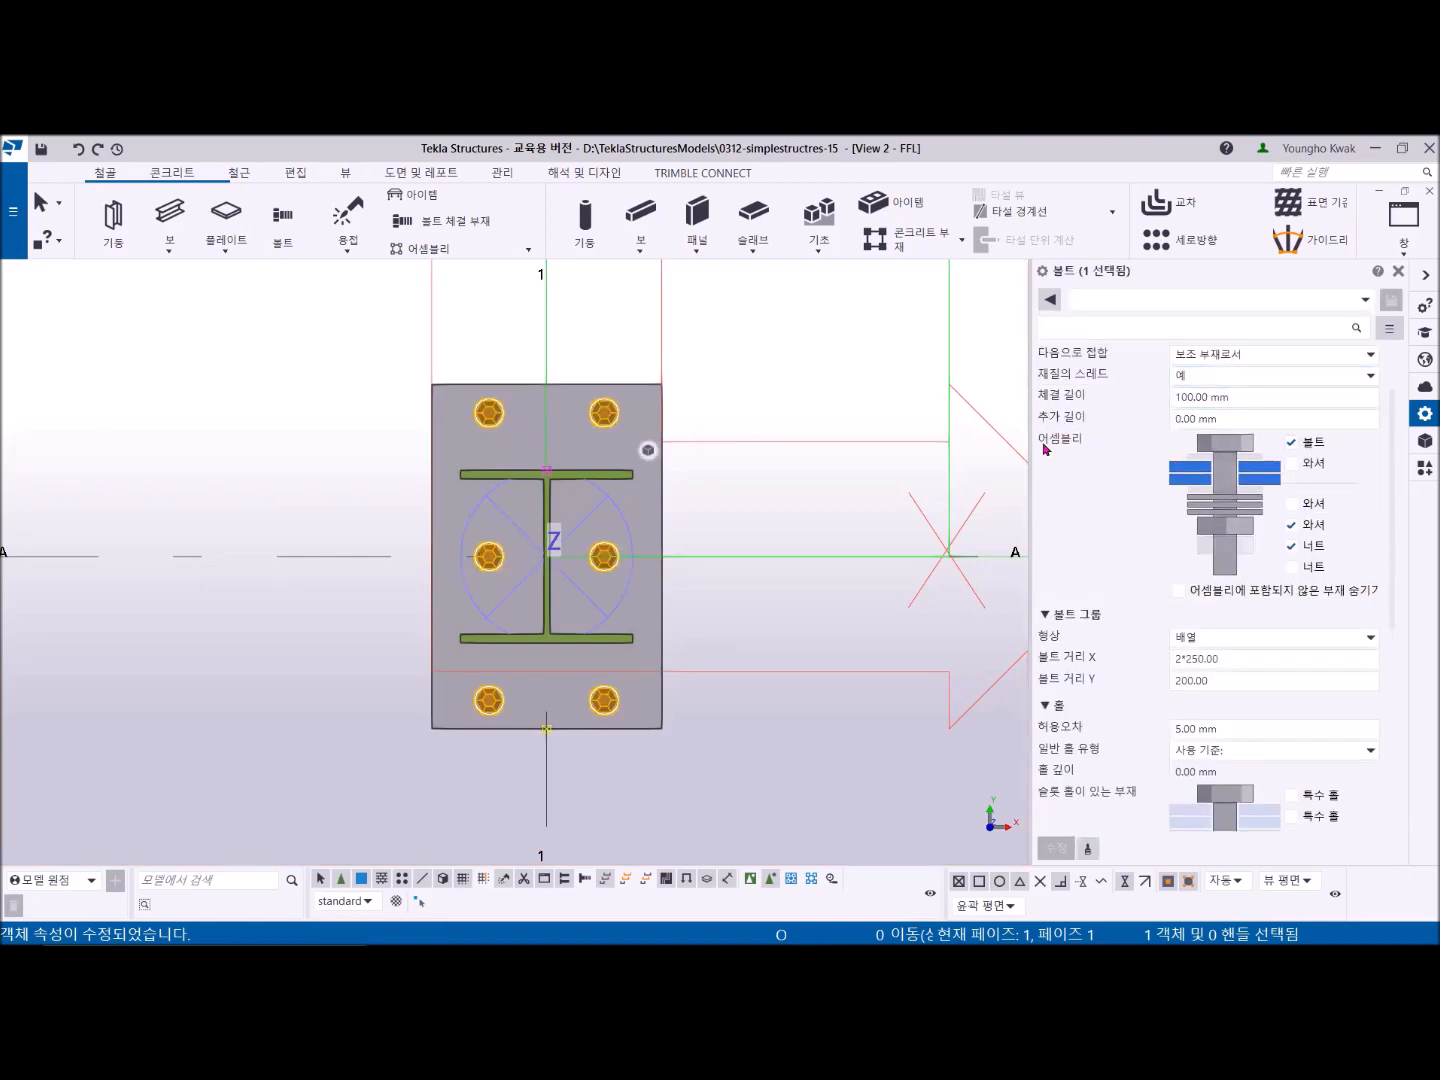
scroll(1046, 450, "up", 1)
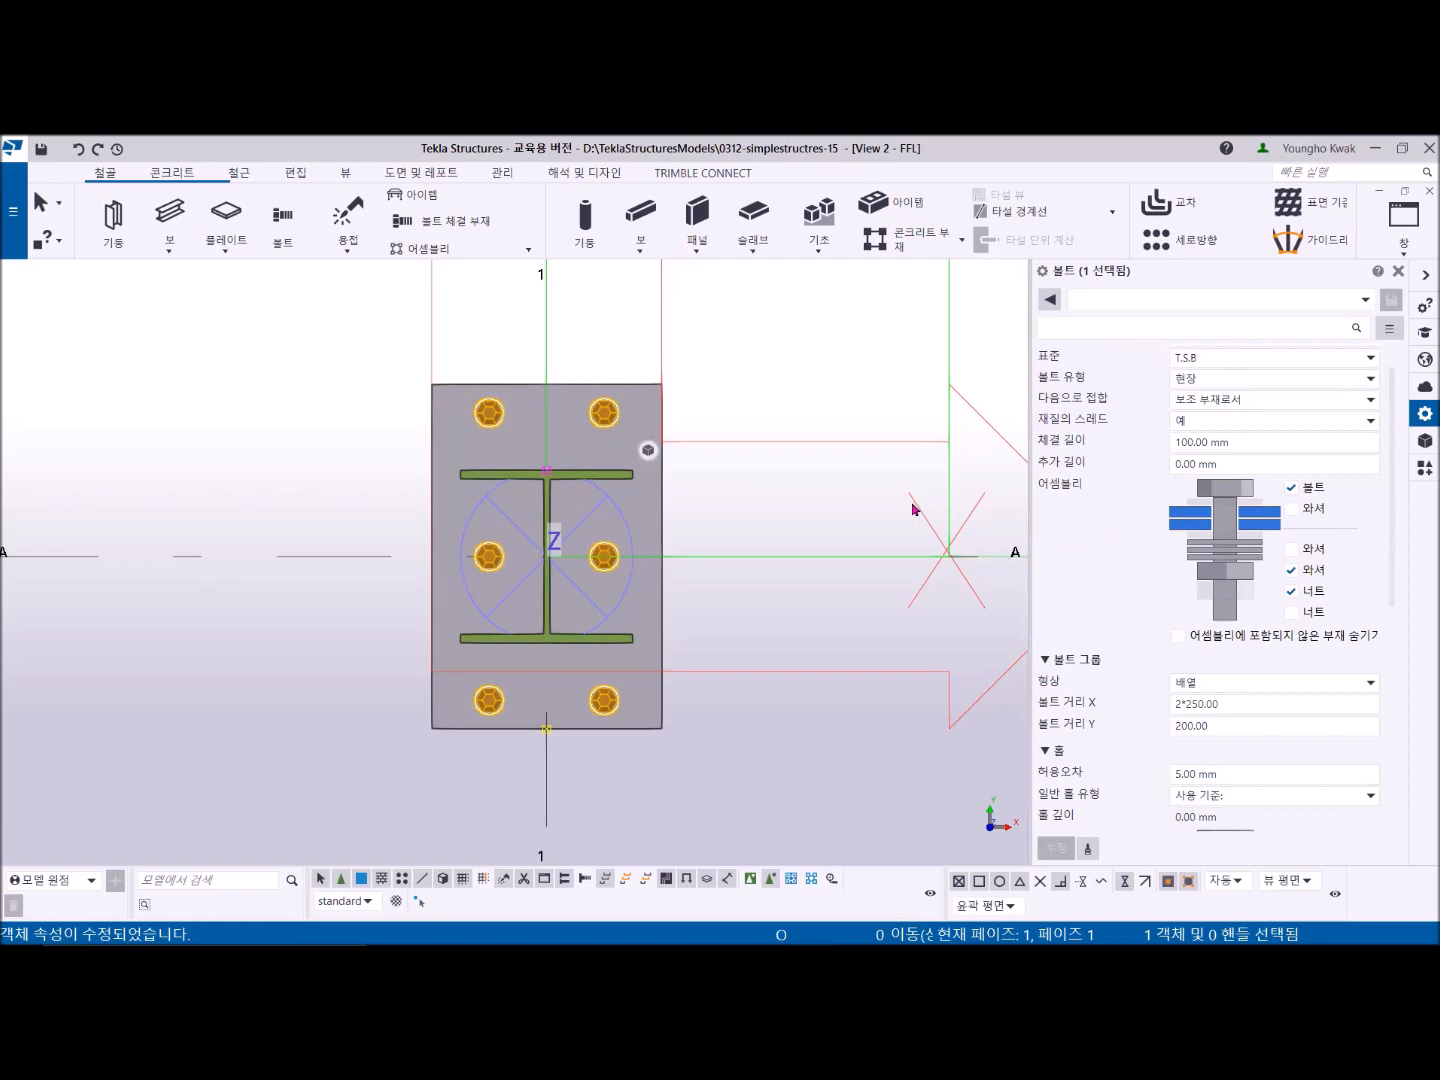
left_click(648, 450)
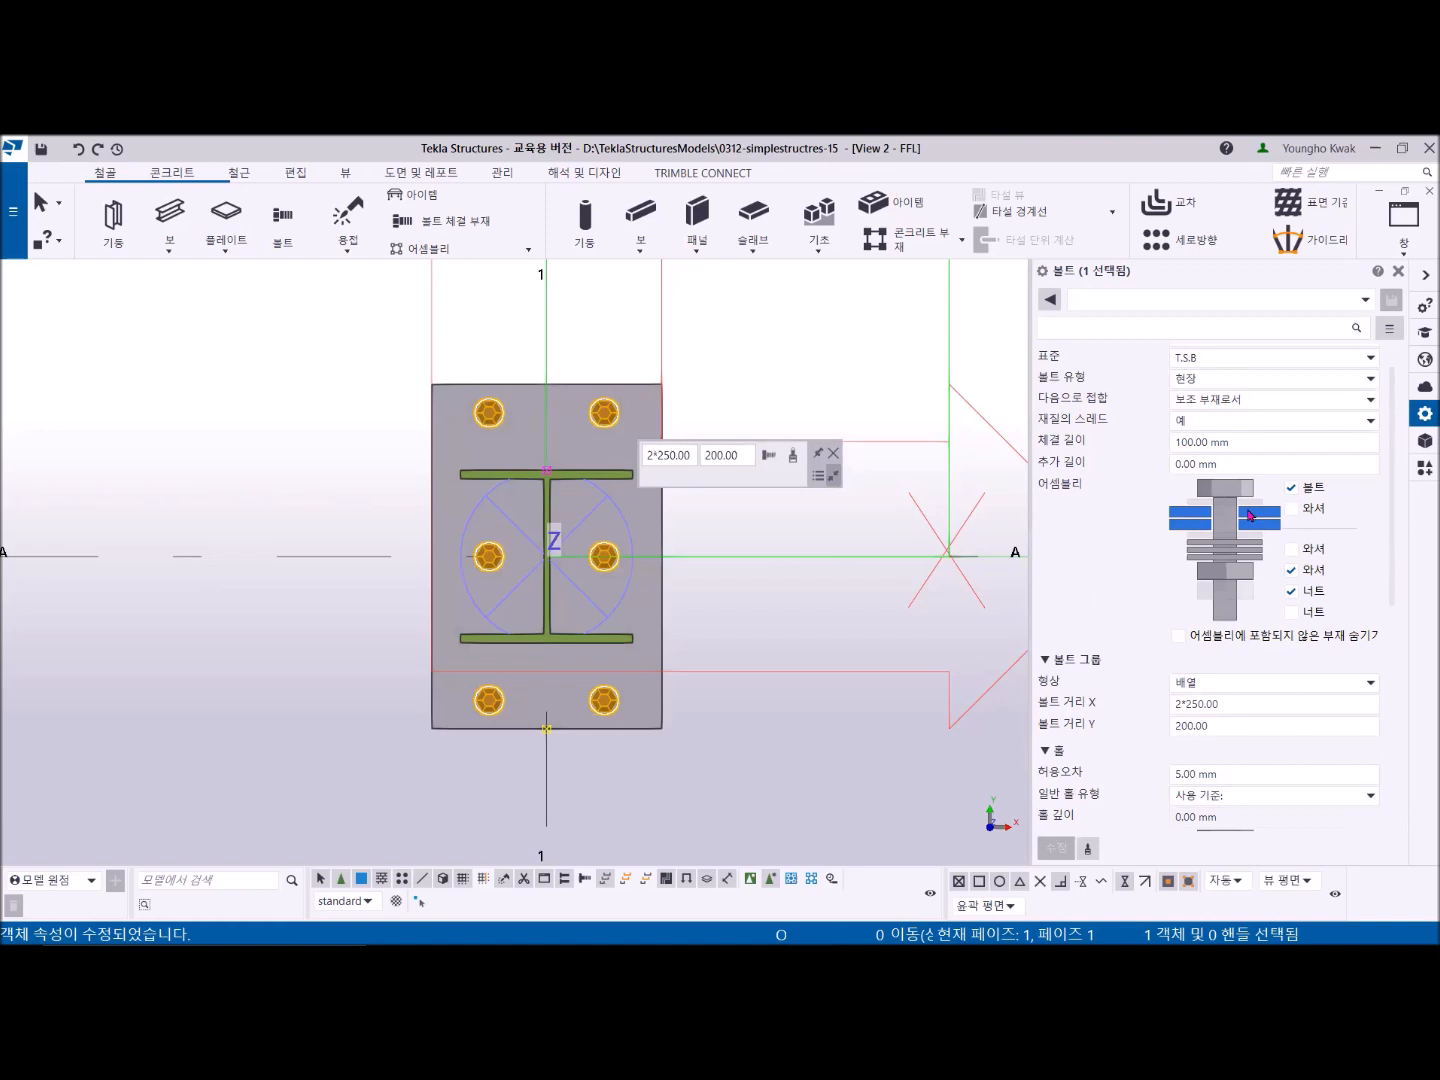
left_click(1292, 490)
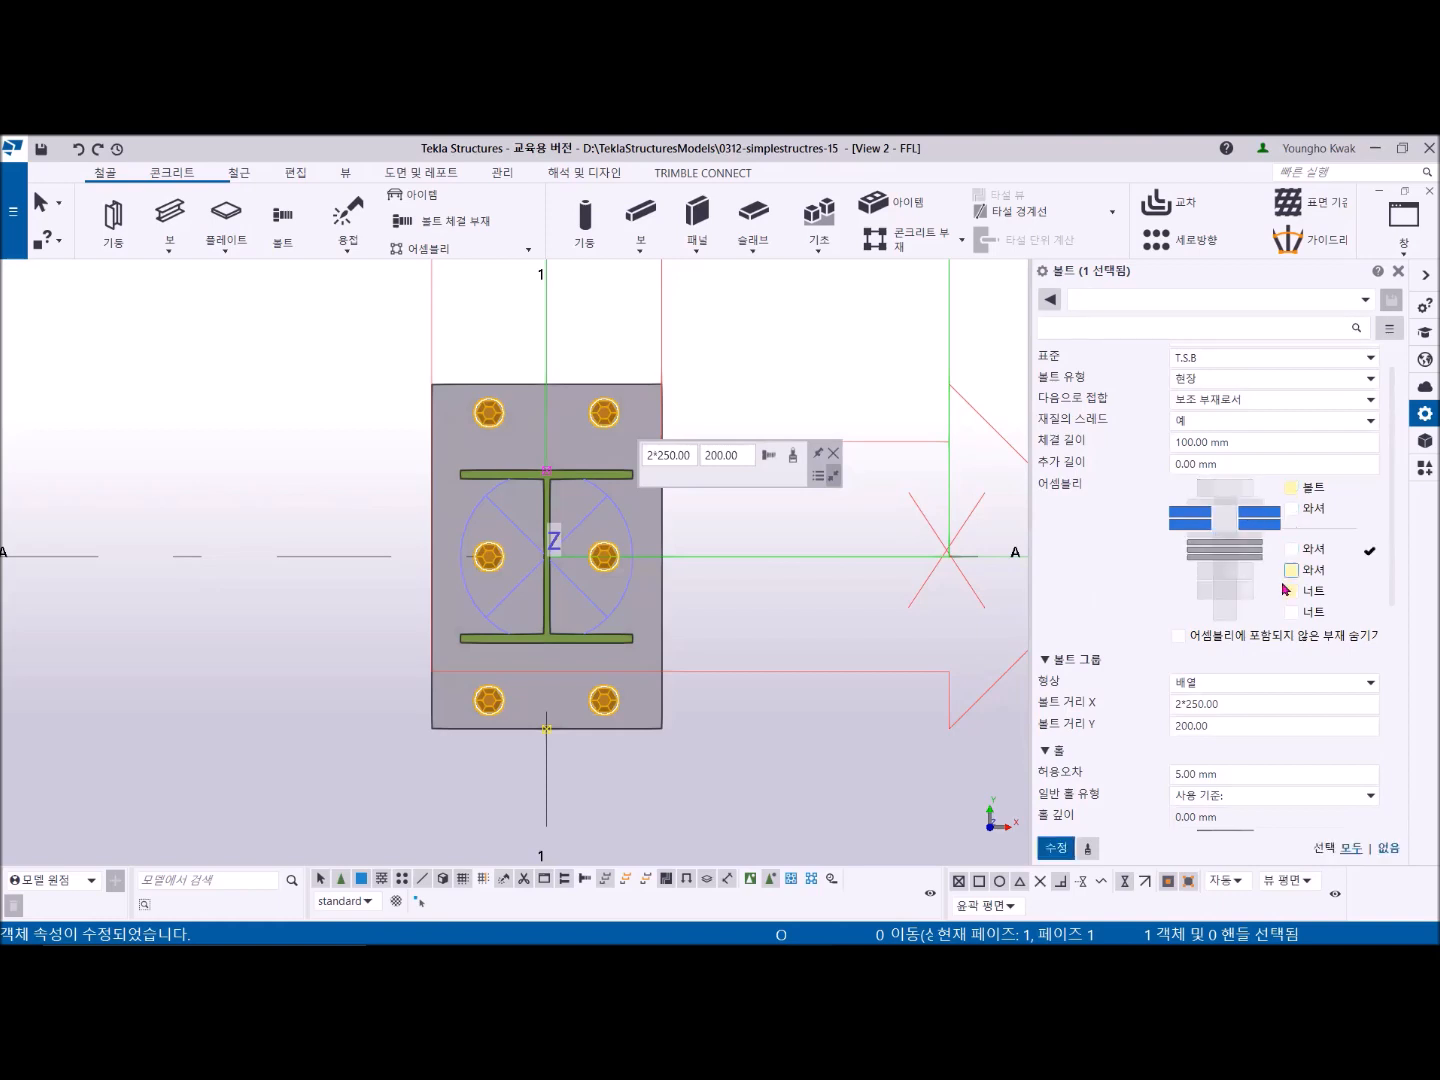
left_click(1056, 847)
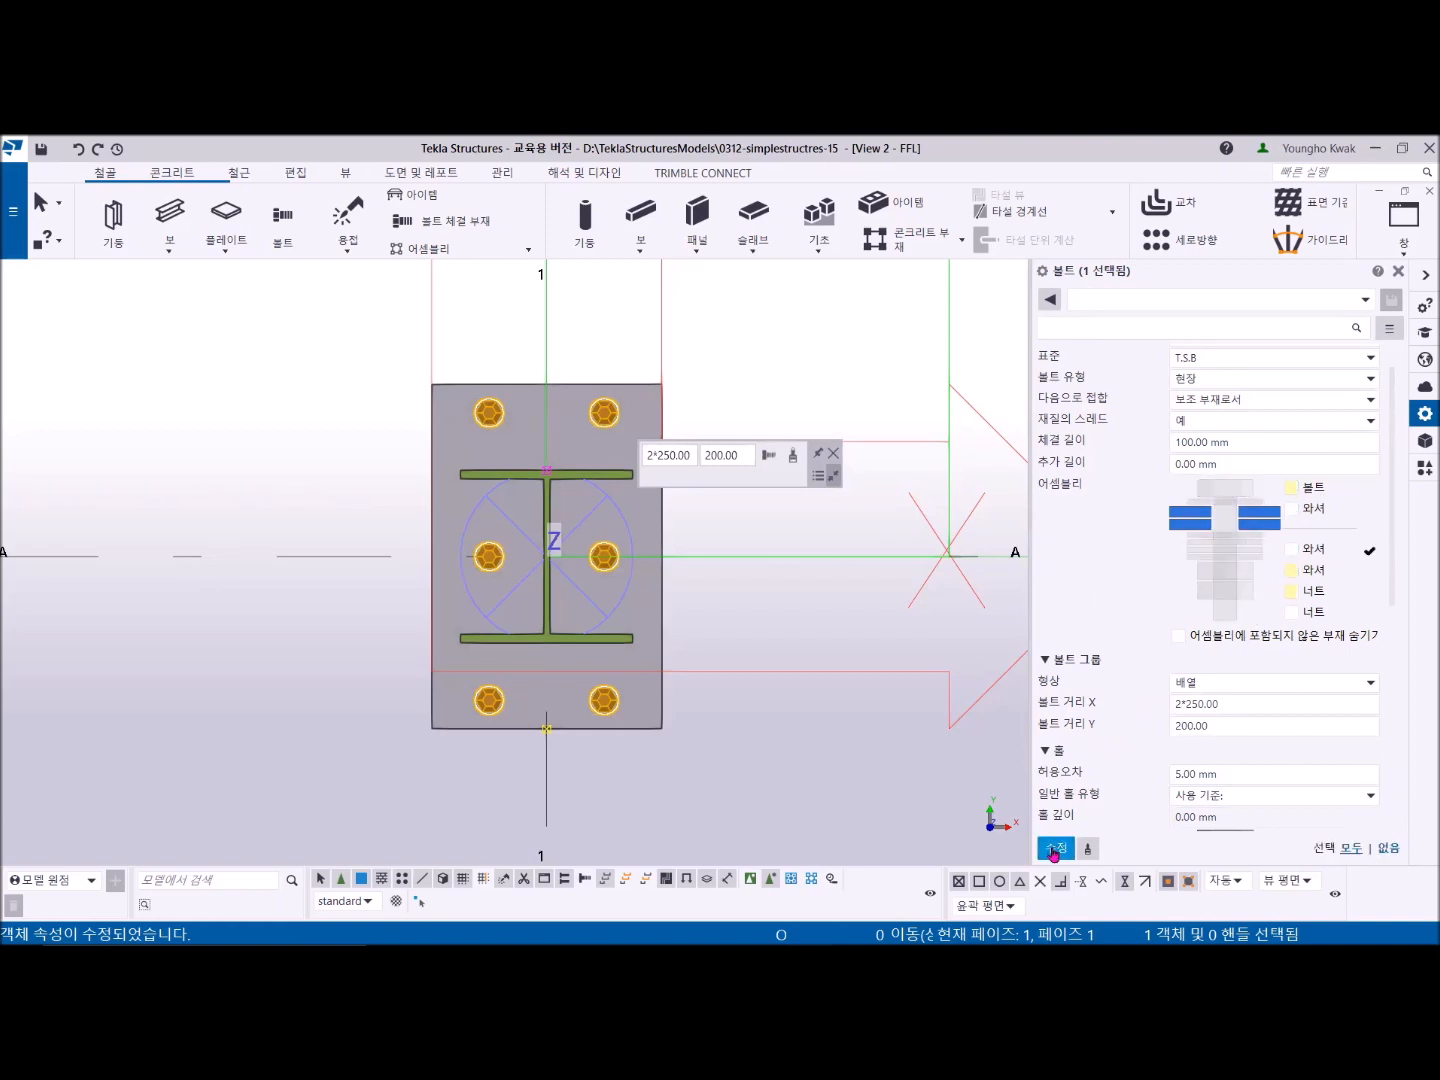
left_click(711, 762)
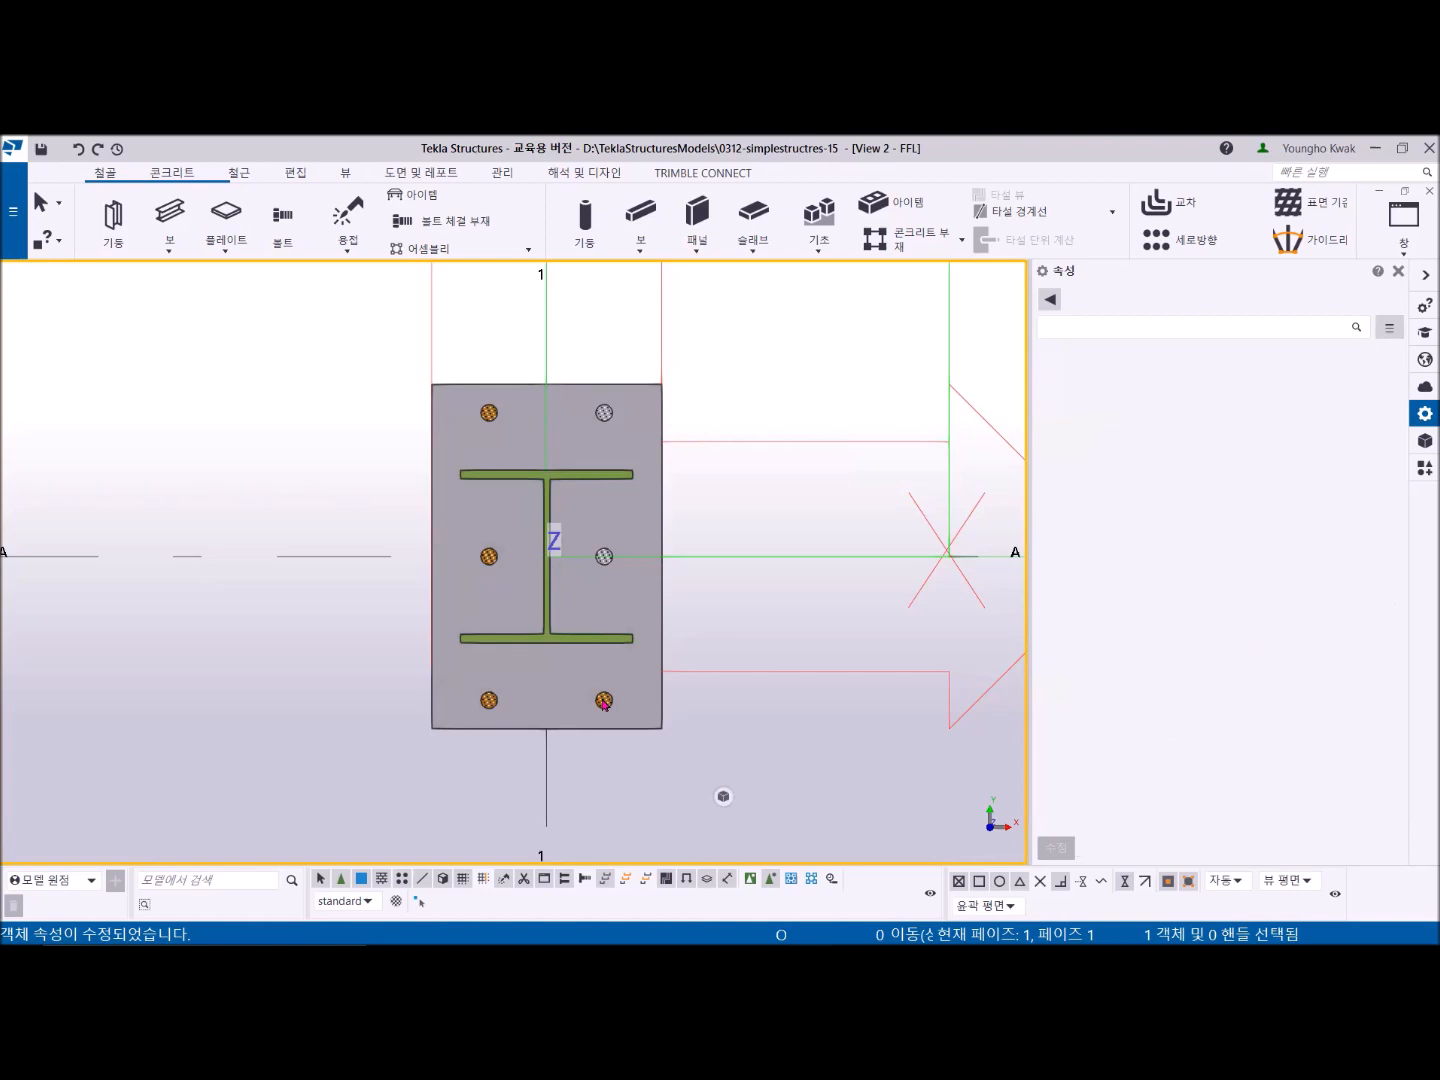
left_click(604, 704)
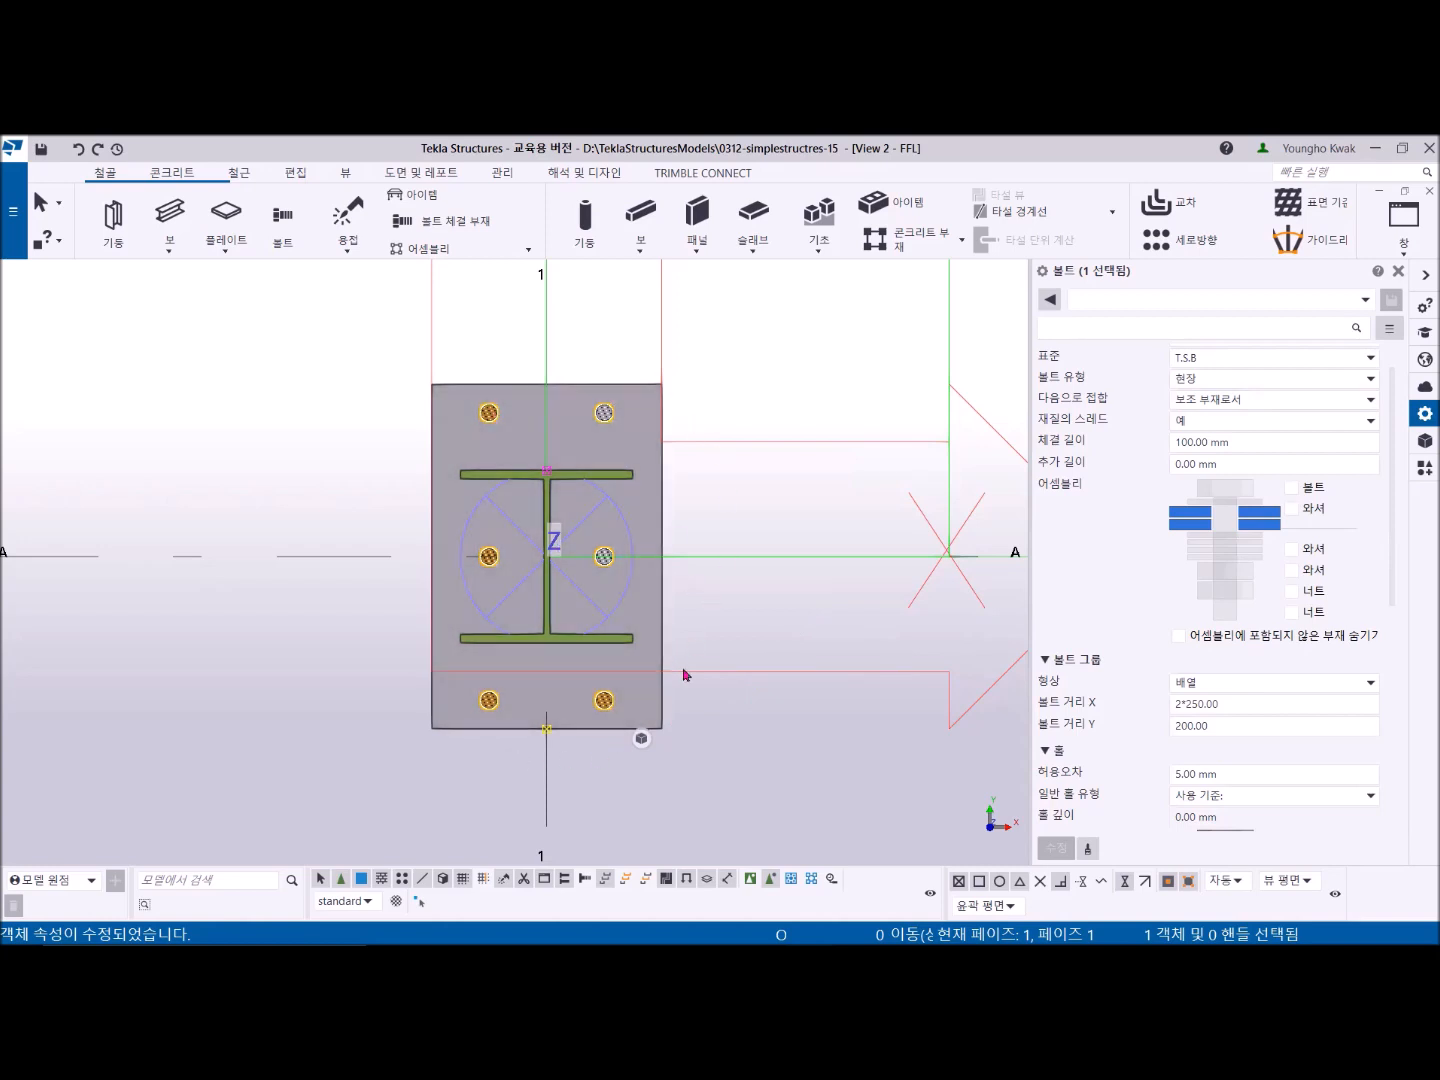
left_click(734, 402)
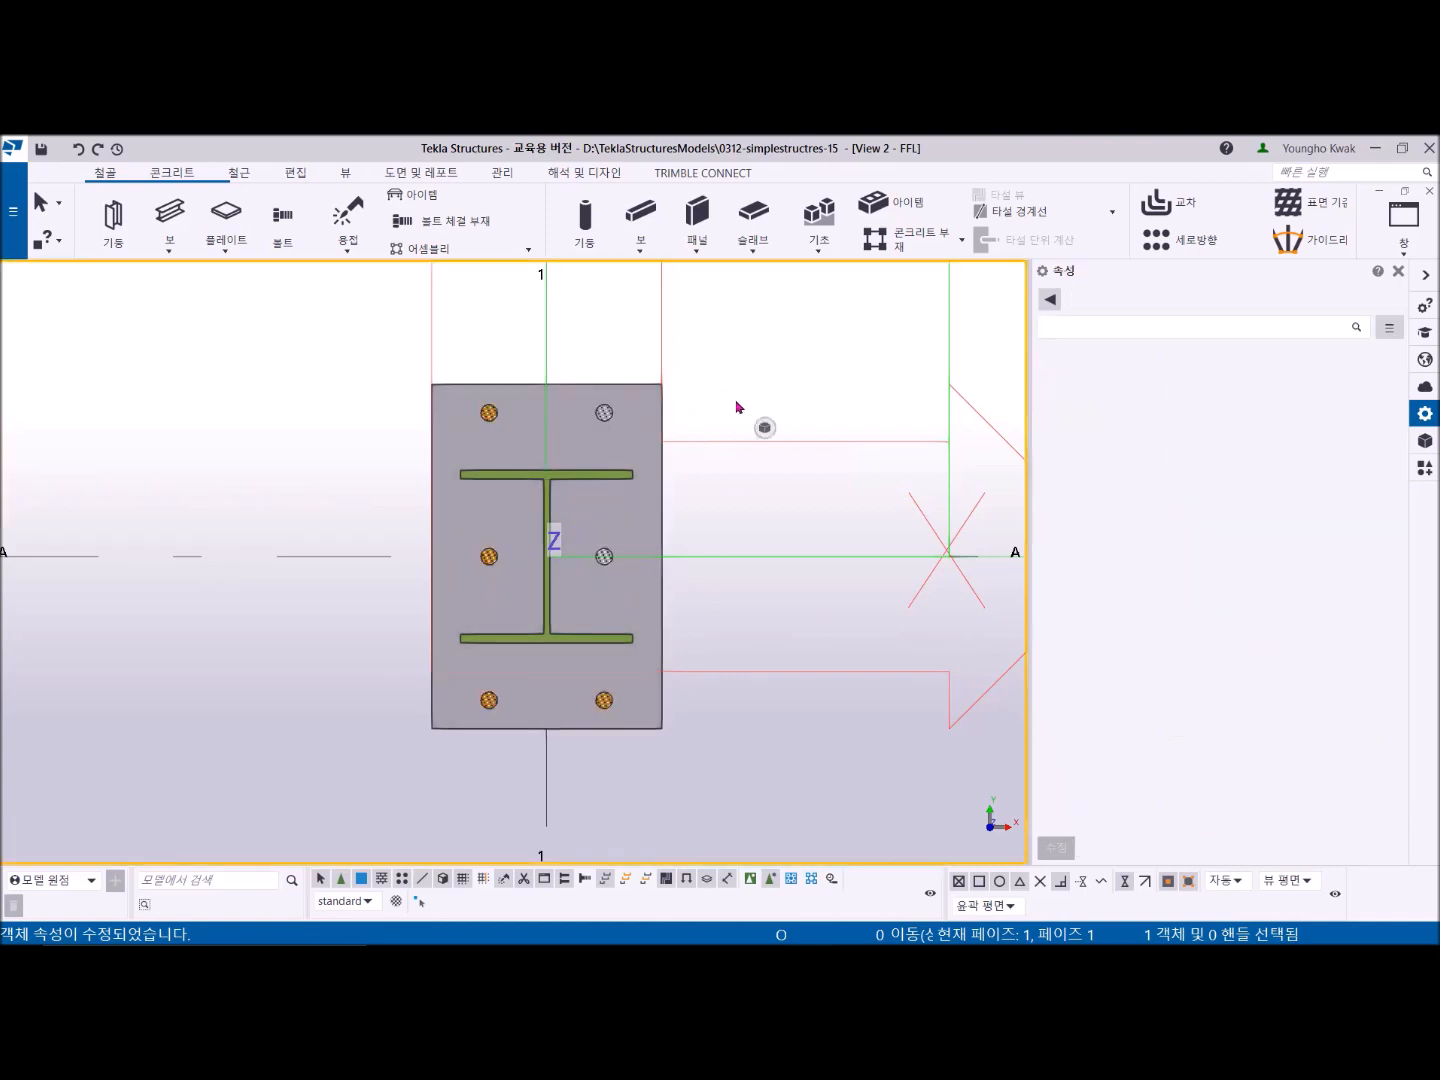
- Close the properties panel and open the GRID 1 elevation view
scroll(710, 453, "down", 8)
middle_click_drag(676, 510, 474, 605)
scroll(514, 566, "down", 2)
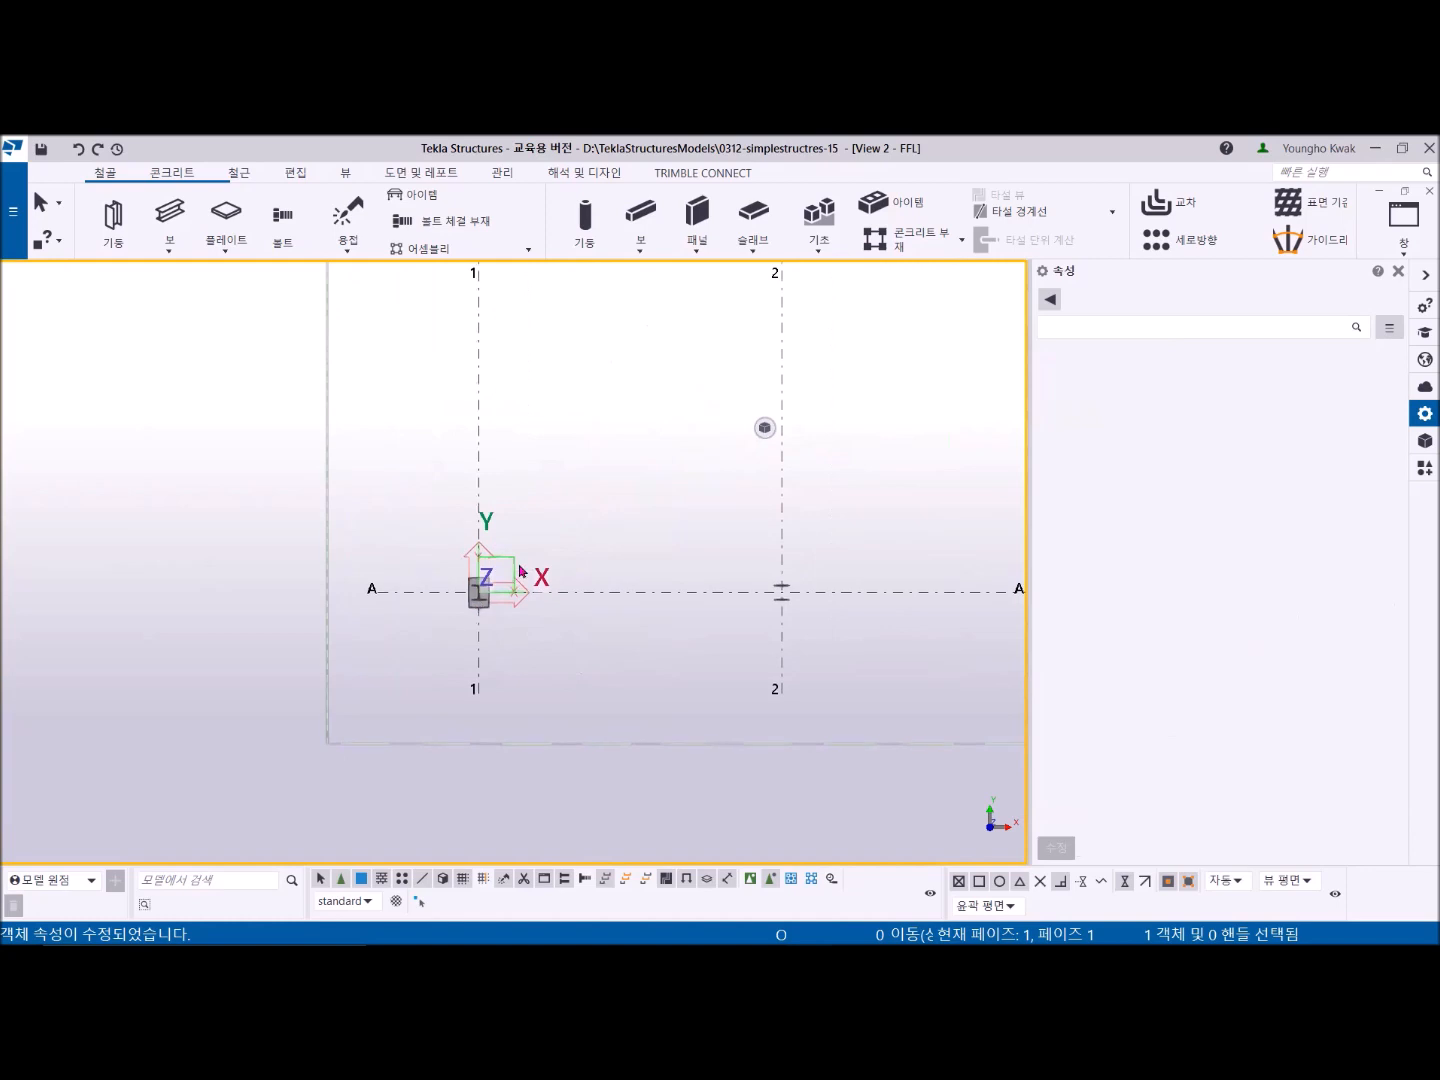
scroll(515, 575, "up", 2)
scroll(499, 579, "down", 1)
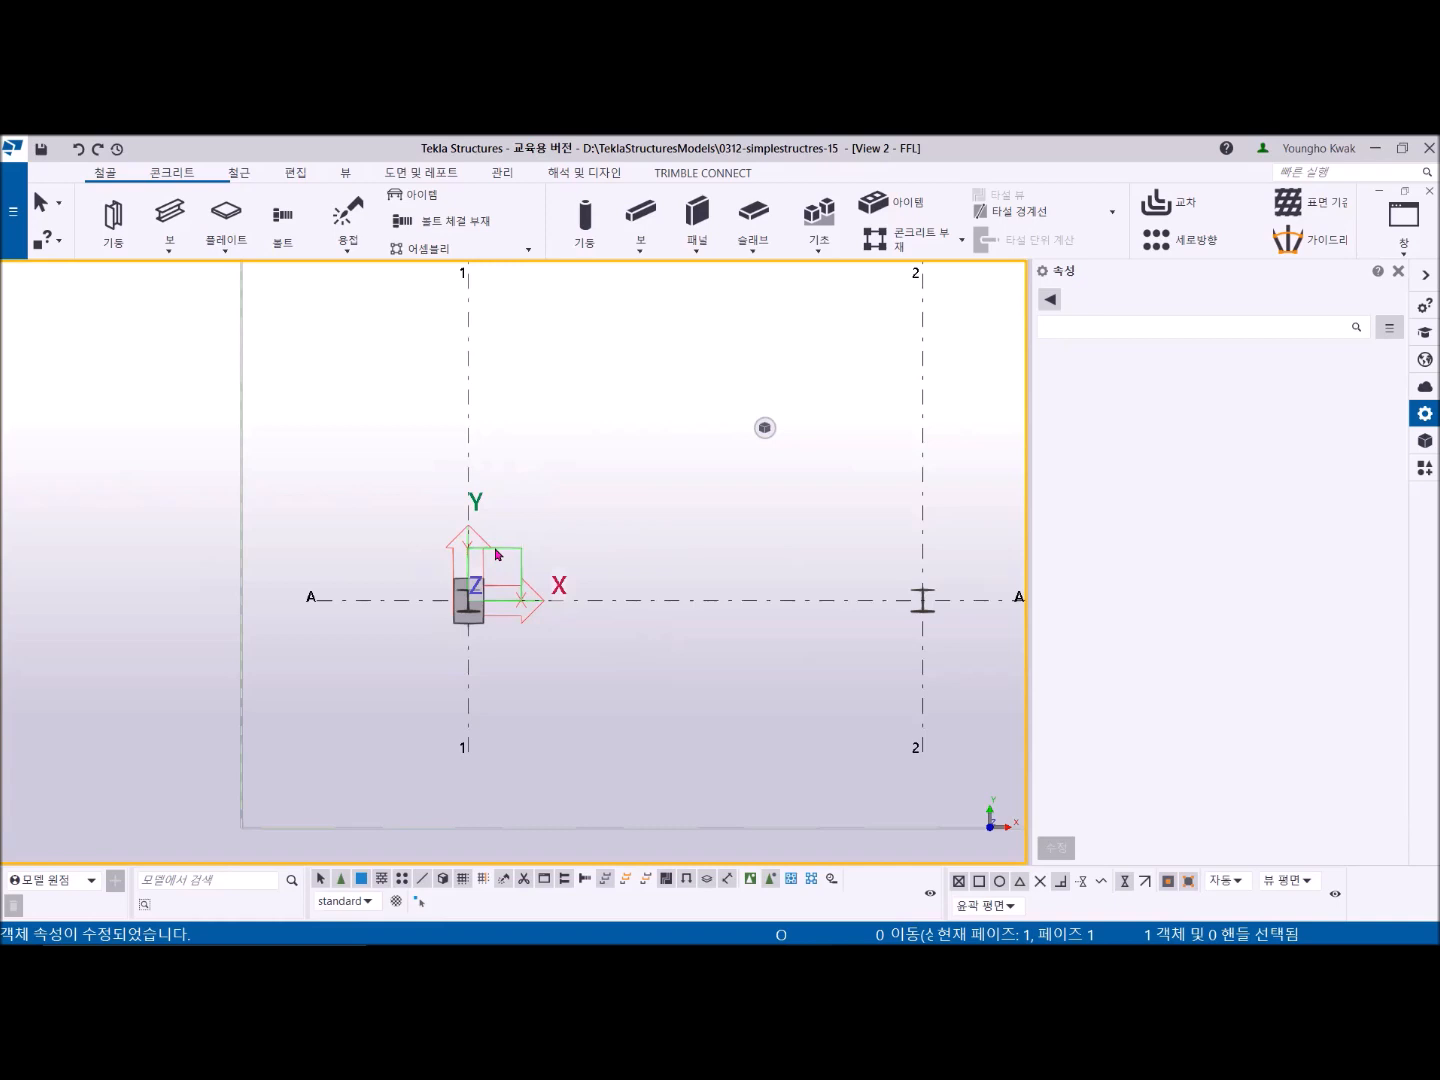
left_click(1399, 270)
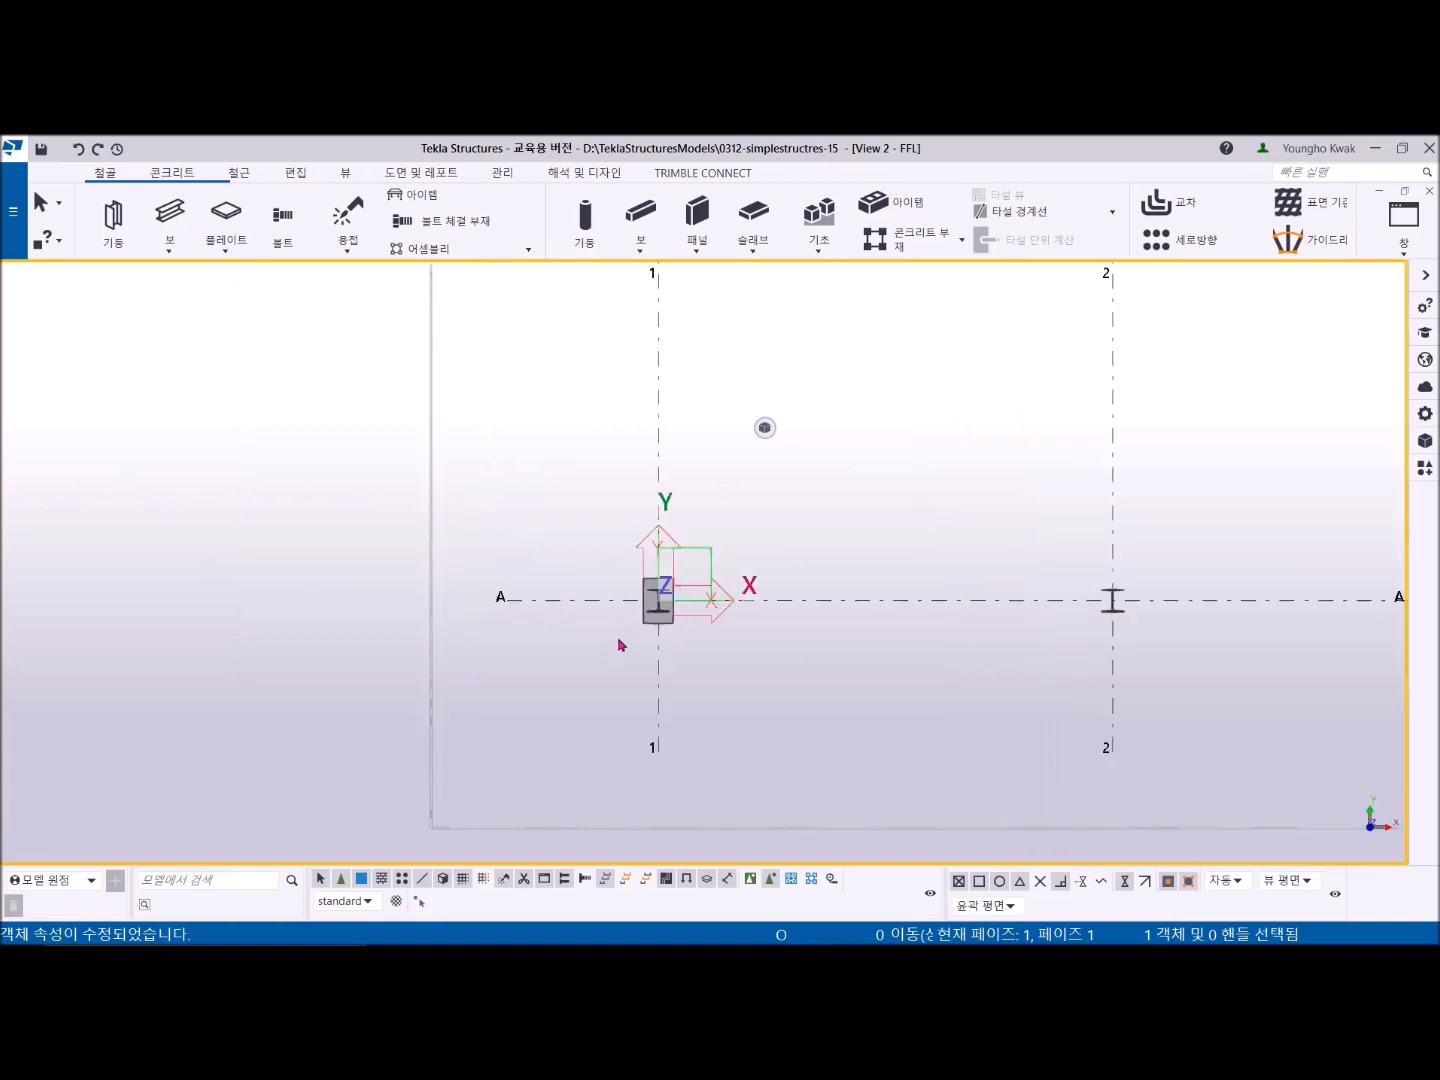
scroll(669, 609, "up", 3)
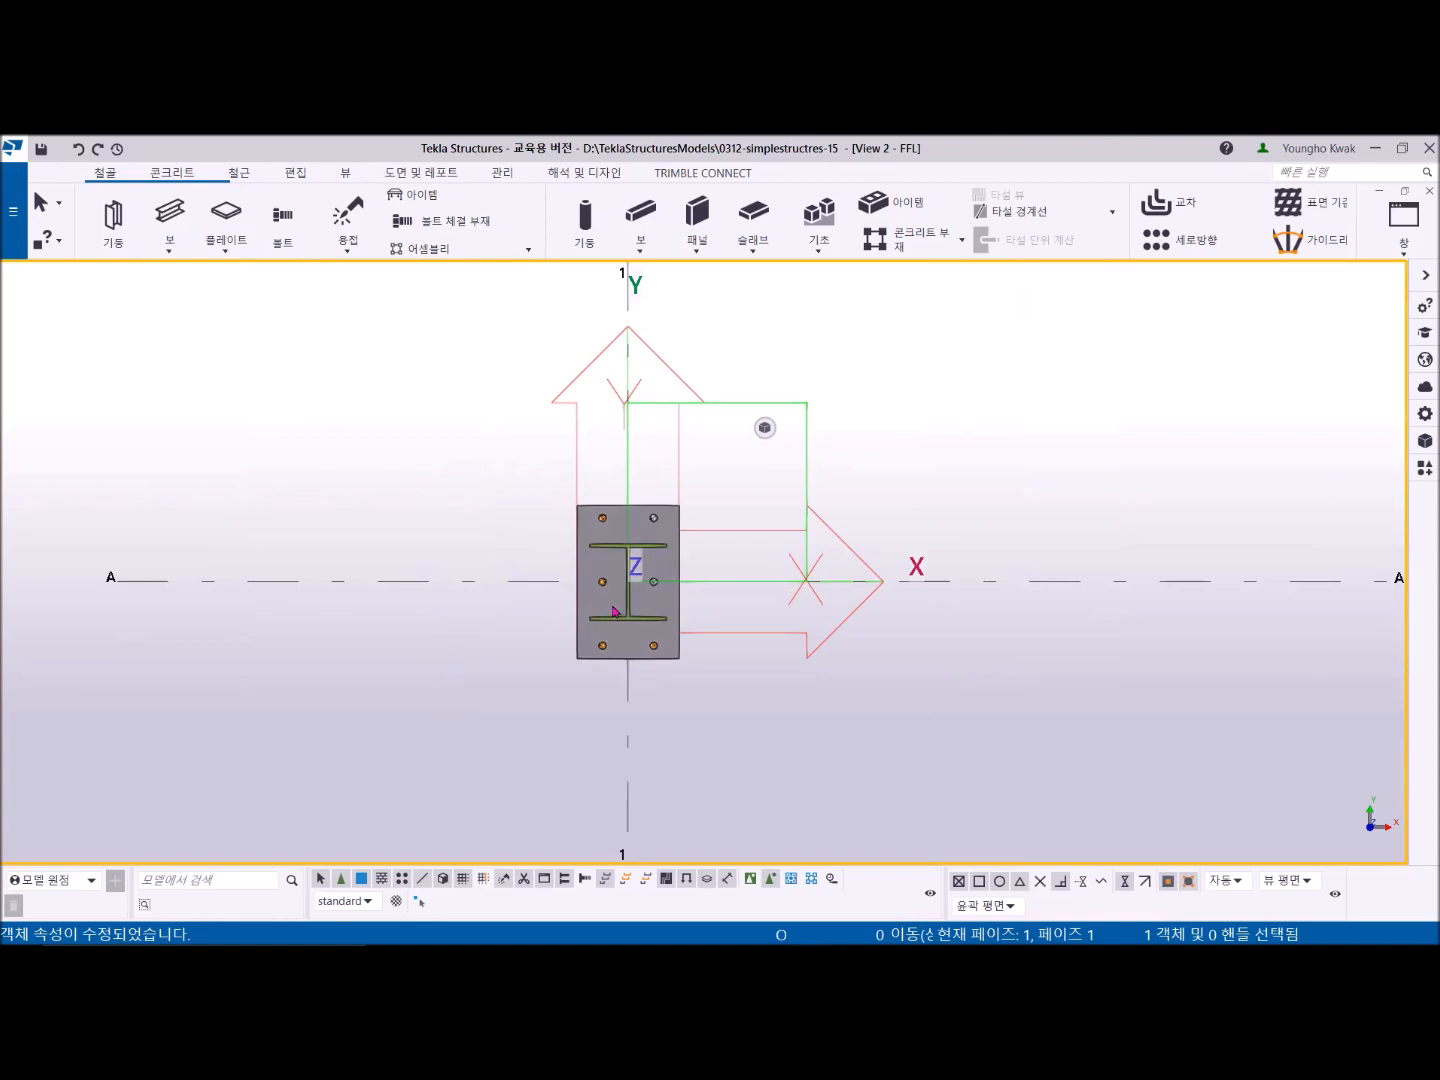
left_click(1406, 254)
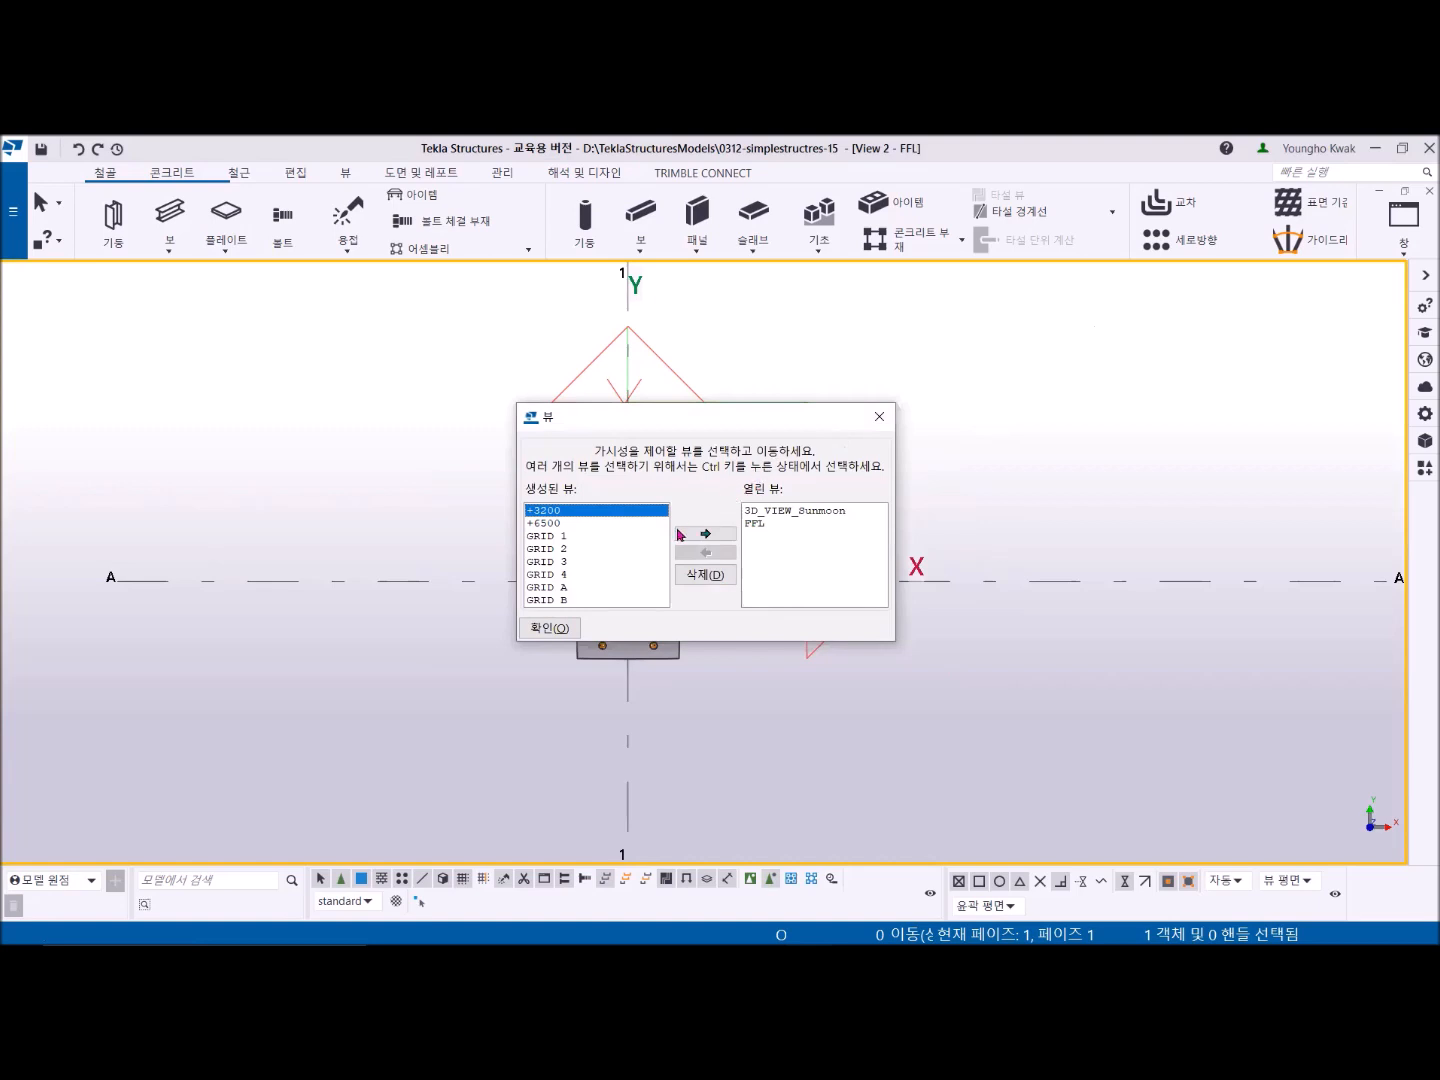
double_click(558, 541)
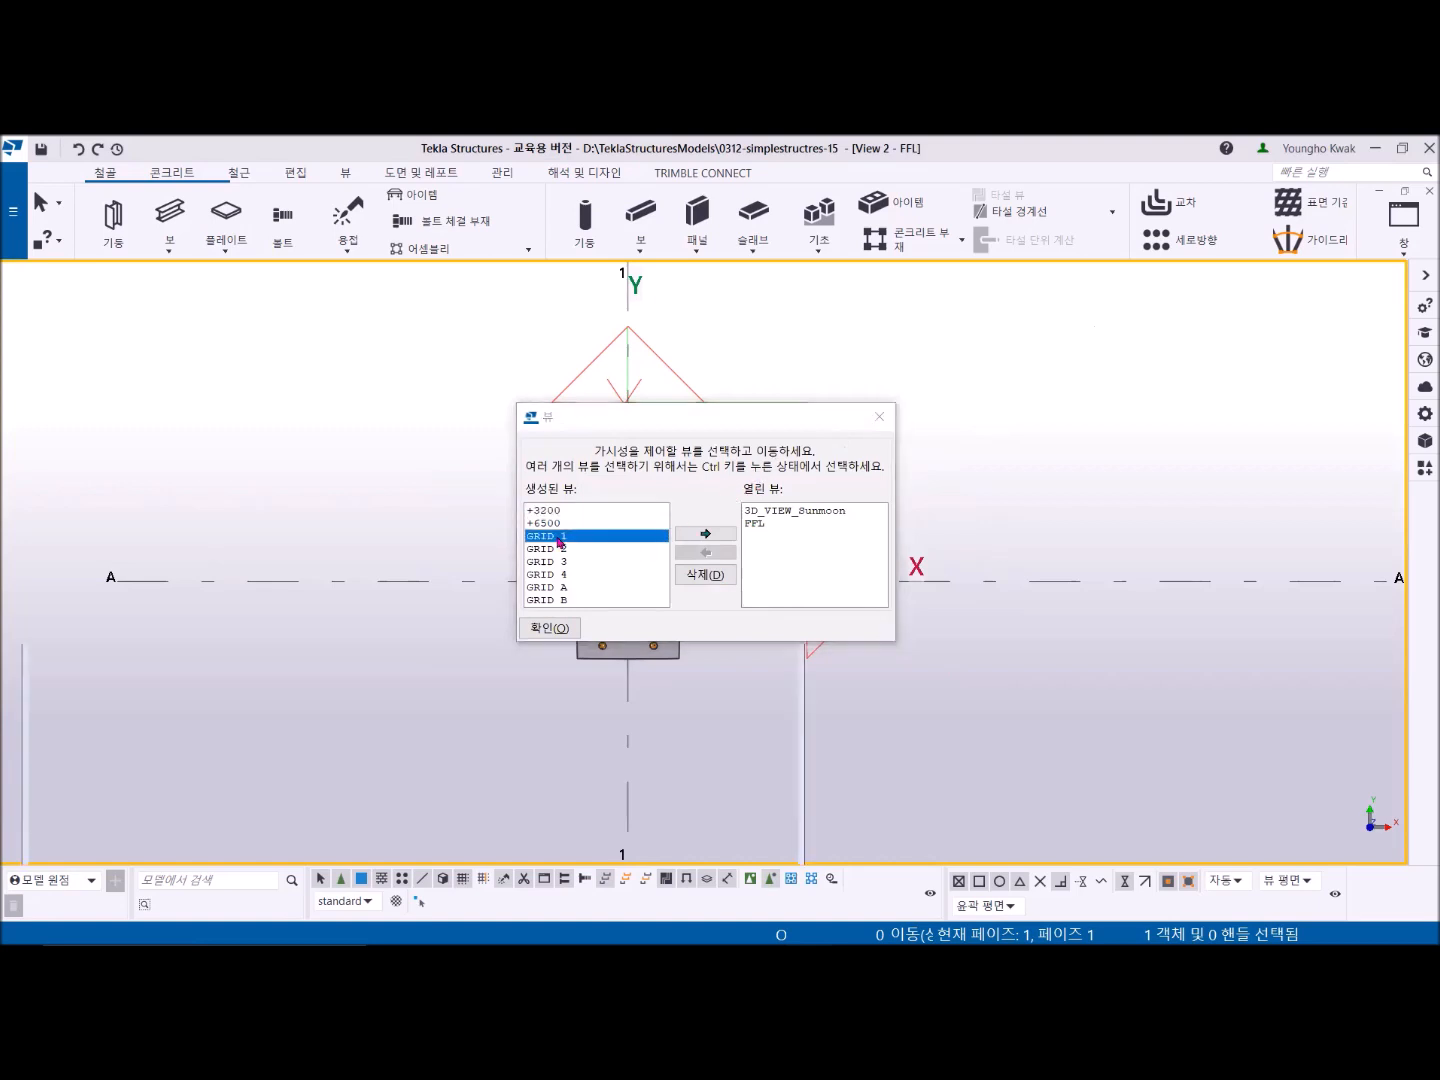
left_click(879, 416)
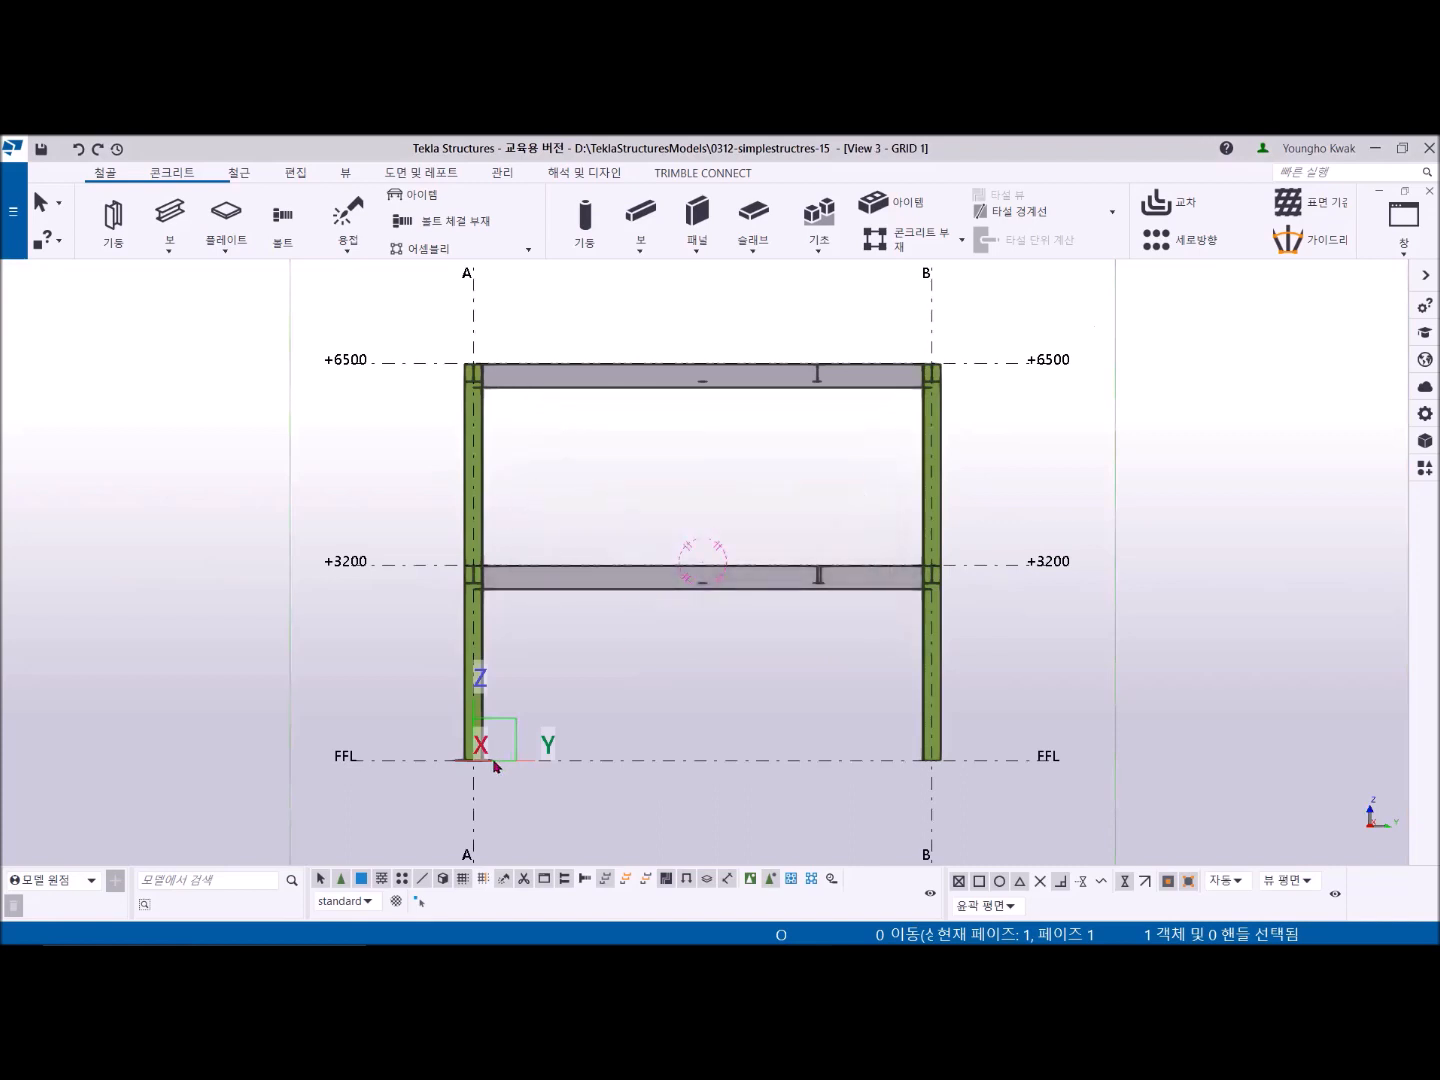
- Examine the base plate beneath the column at the FFL level in the GRID 1 elevation
scroll(494, 766, "up", 5)
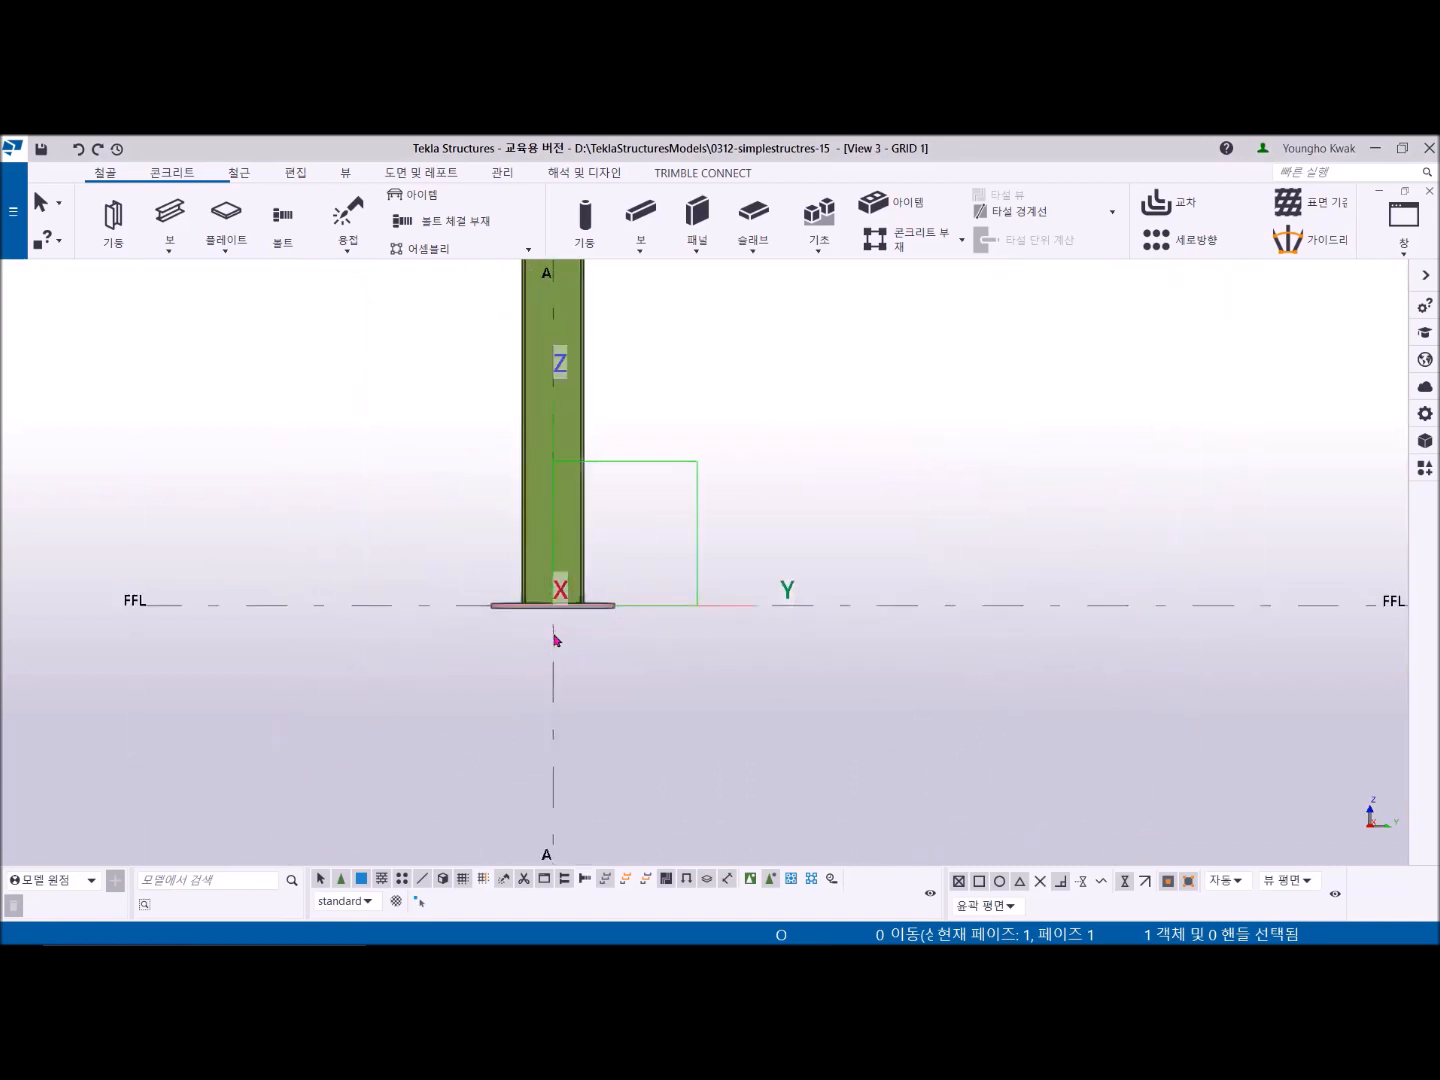
scroll(556, 640, "up", 2)
scroll(550, 630, "down", 2)
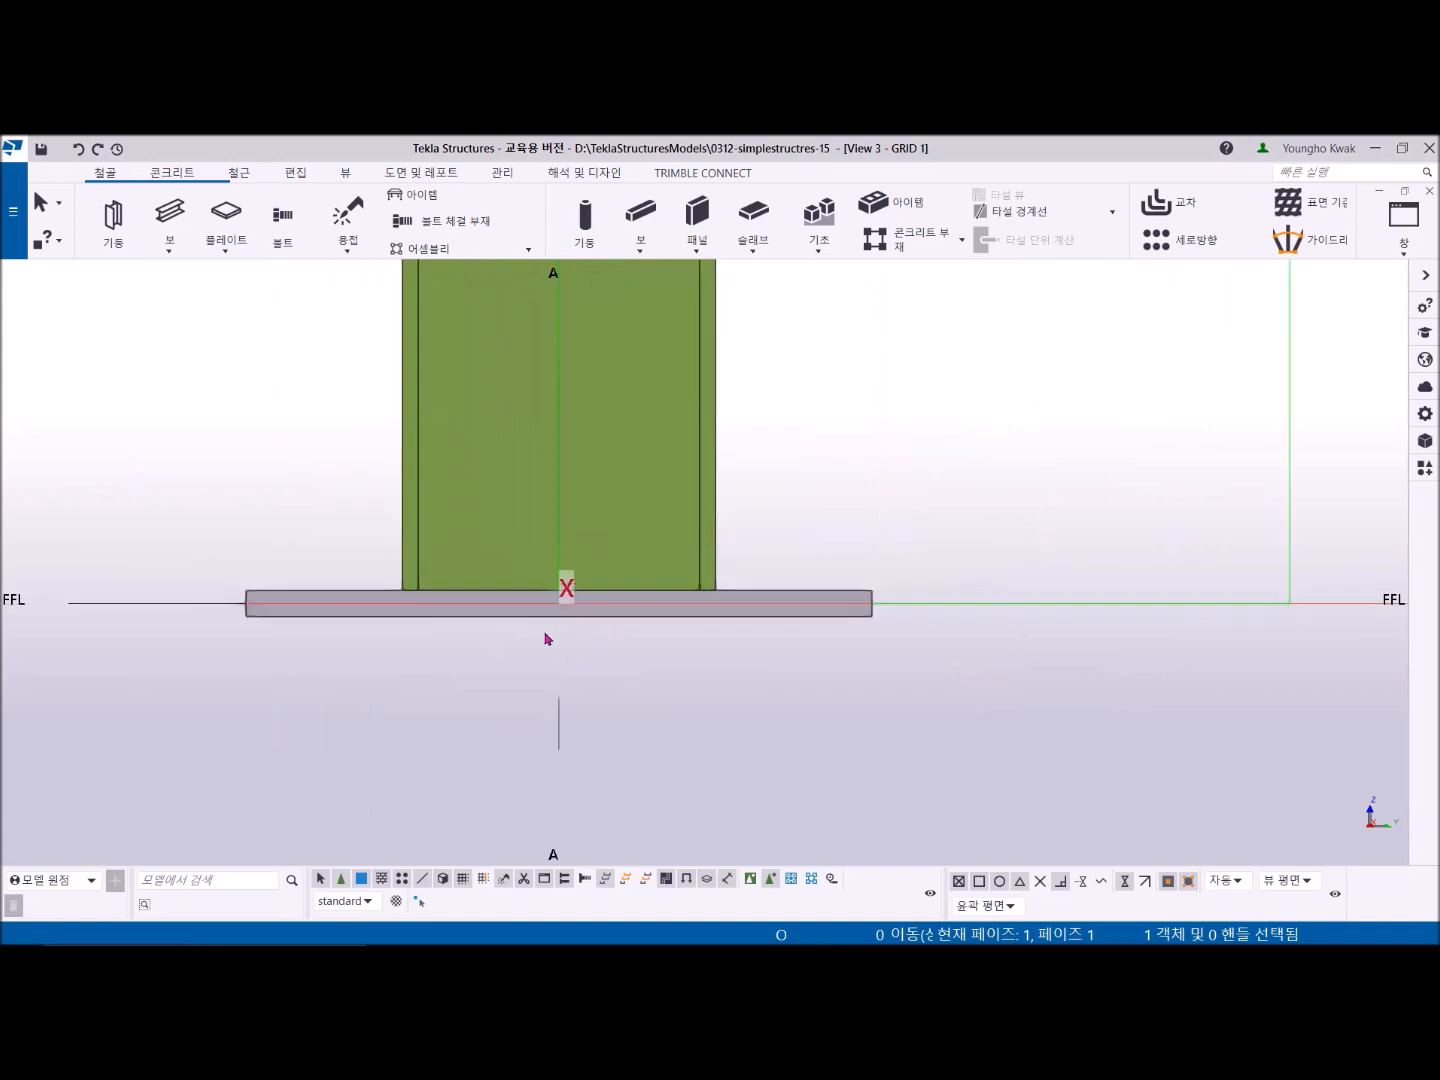
middle_click_drag(571, 633, 680, 679)
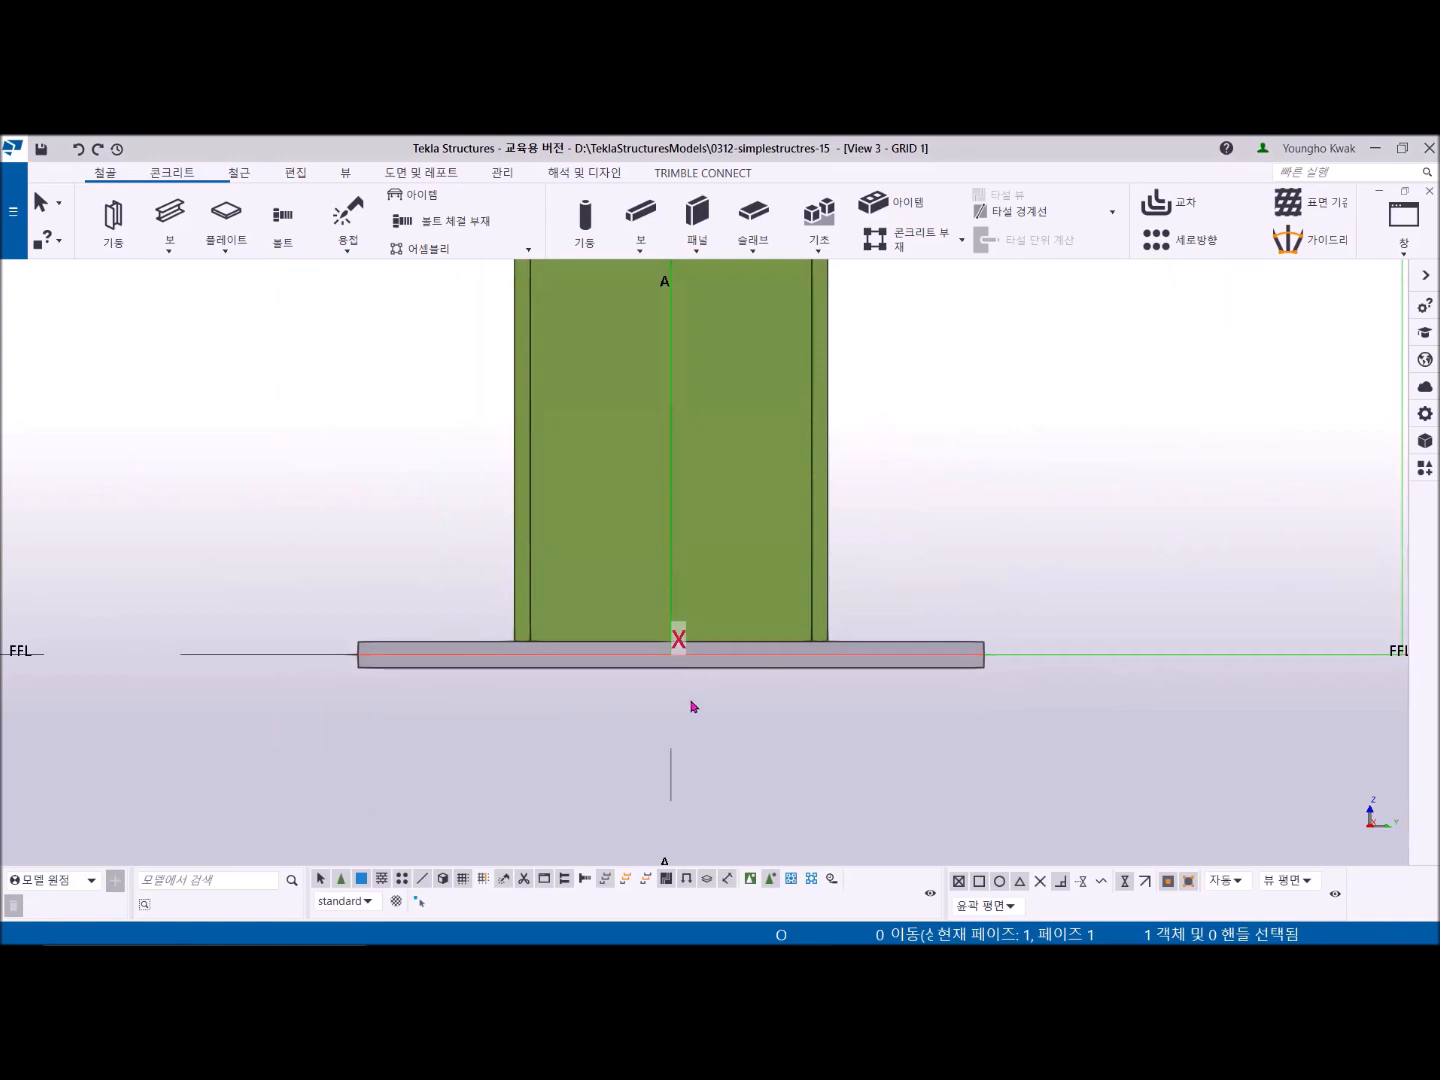
scroll(690, 705, "down", 4)
middle_click_drag(690, 703, 666, 679)
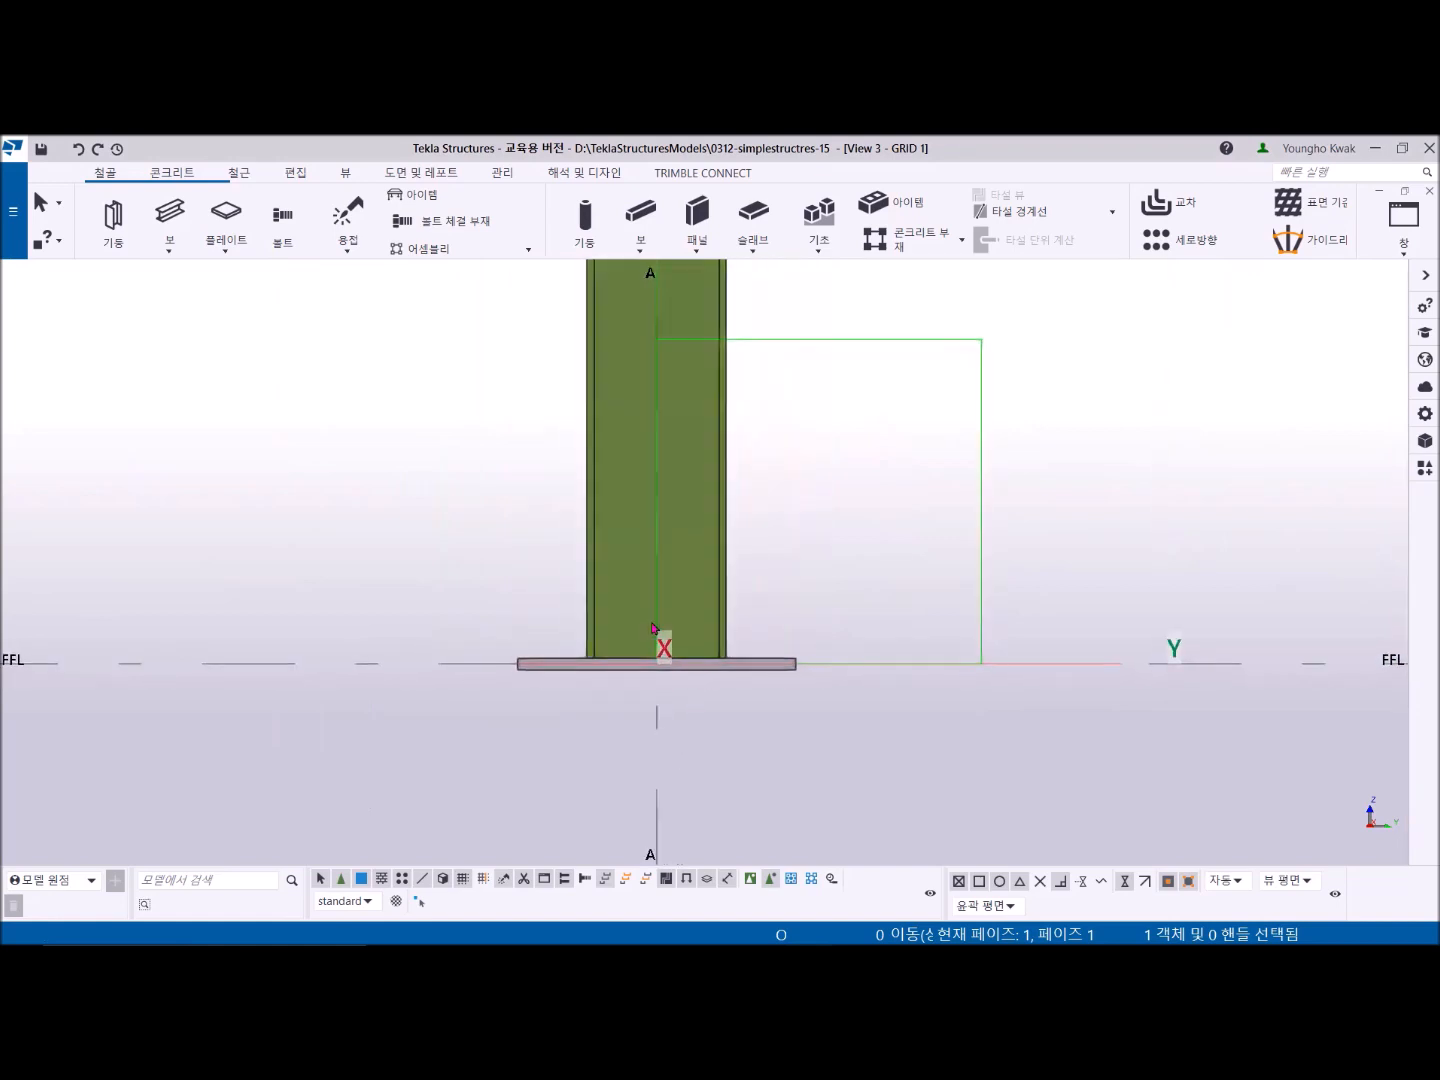
scroll(703, 577, "down", 3)
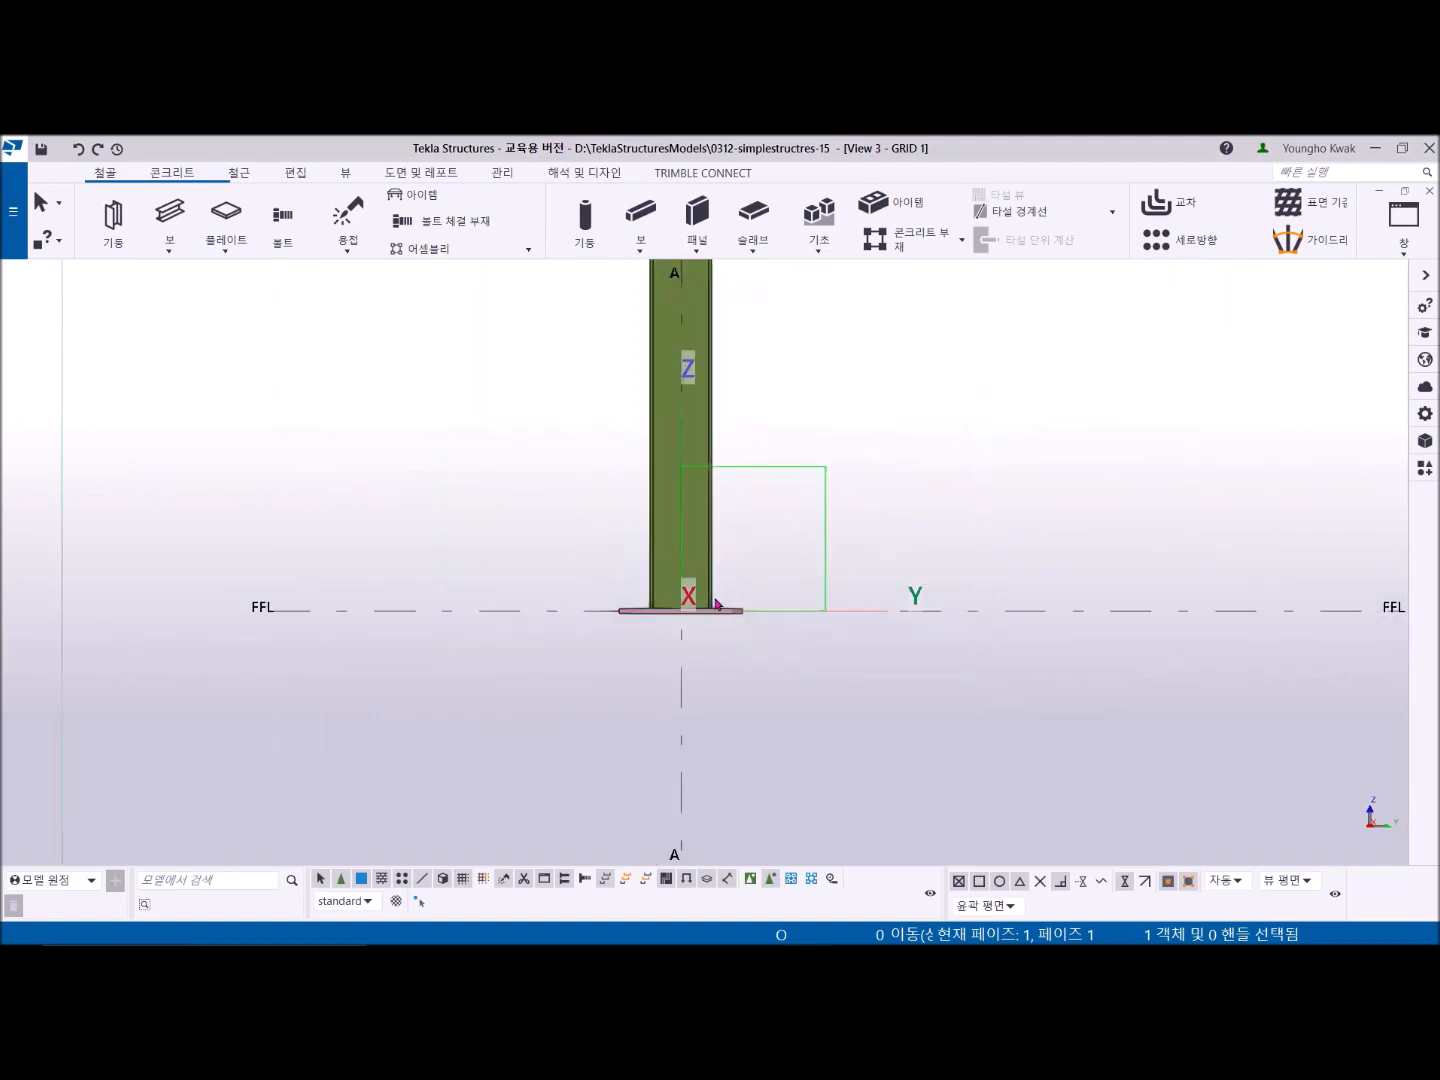
scroll(599, 620, "up", 3)
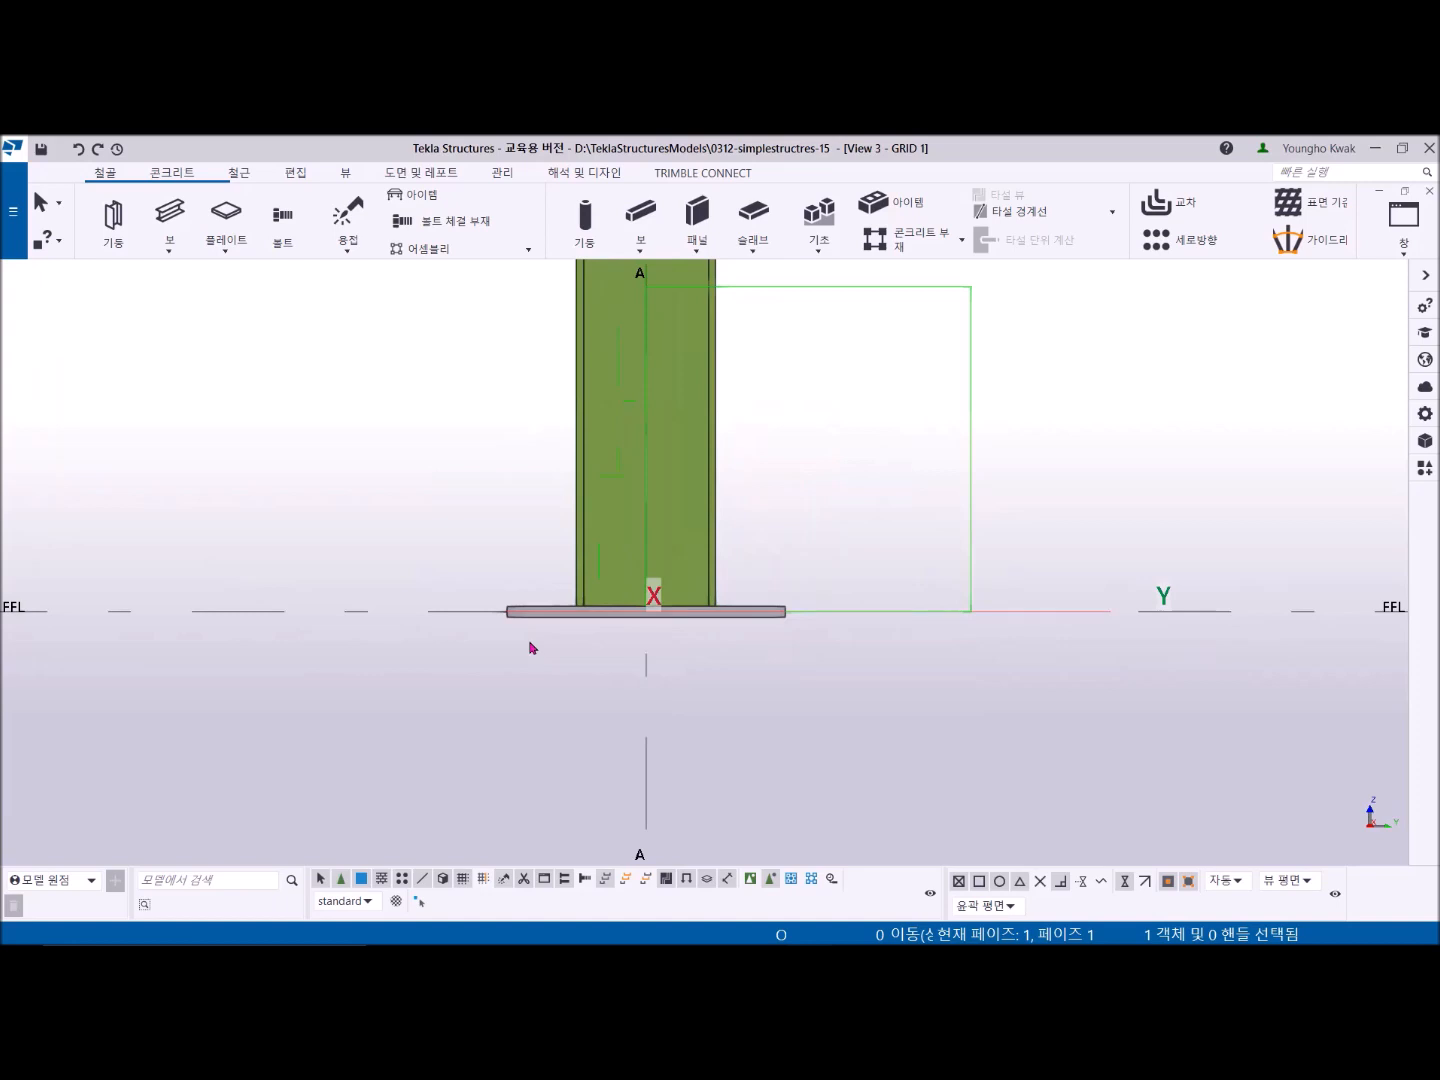
scroll(289, 599, "down", 2)
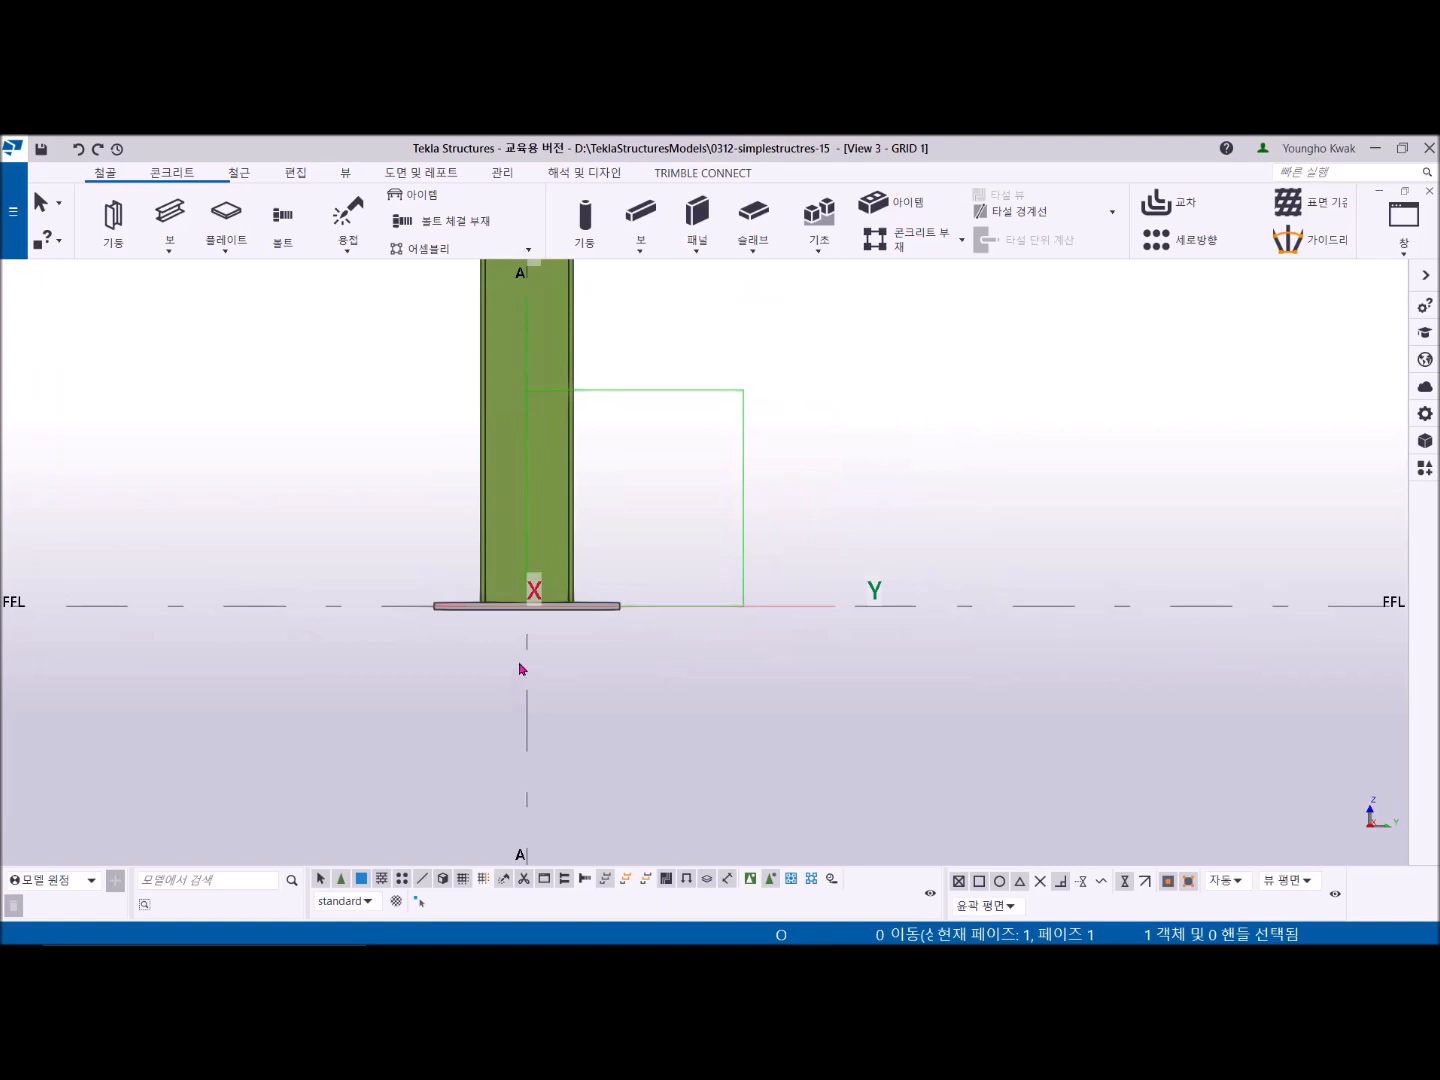
scroll(519, 669, "down", 2)
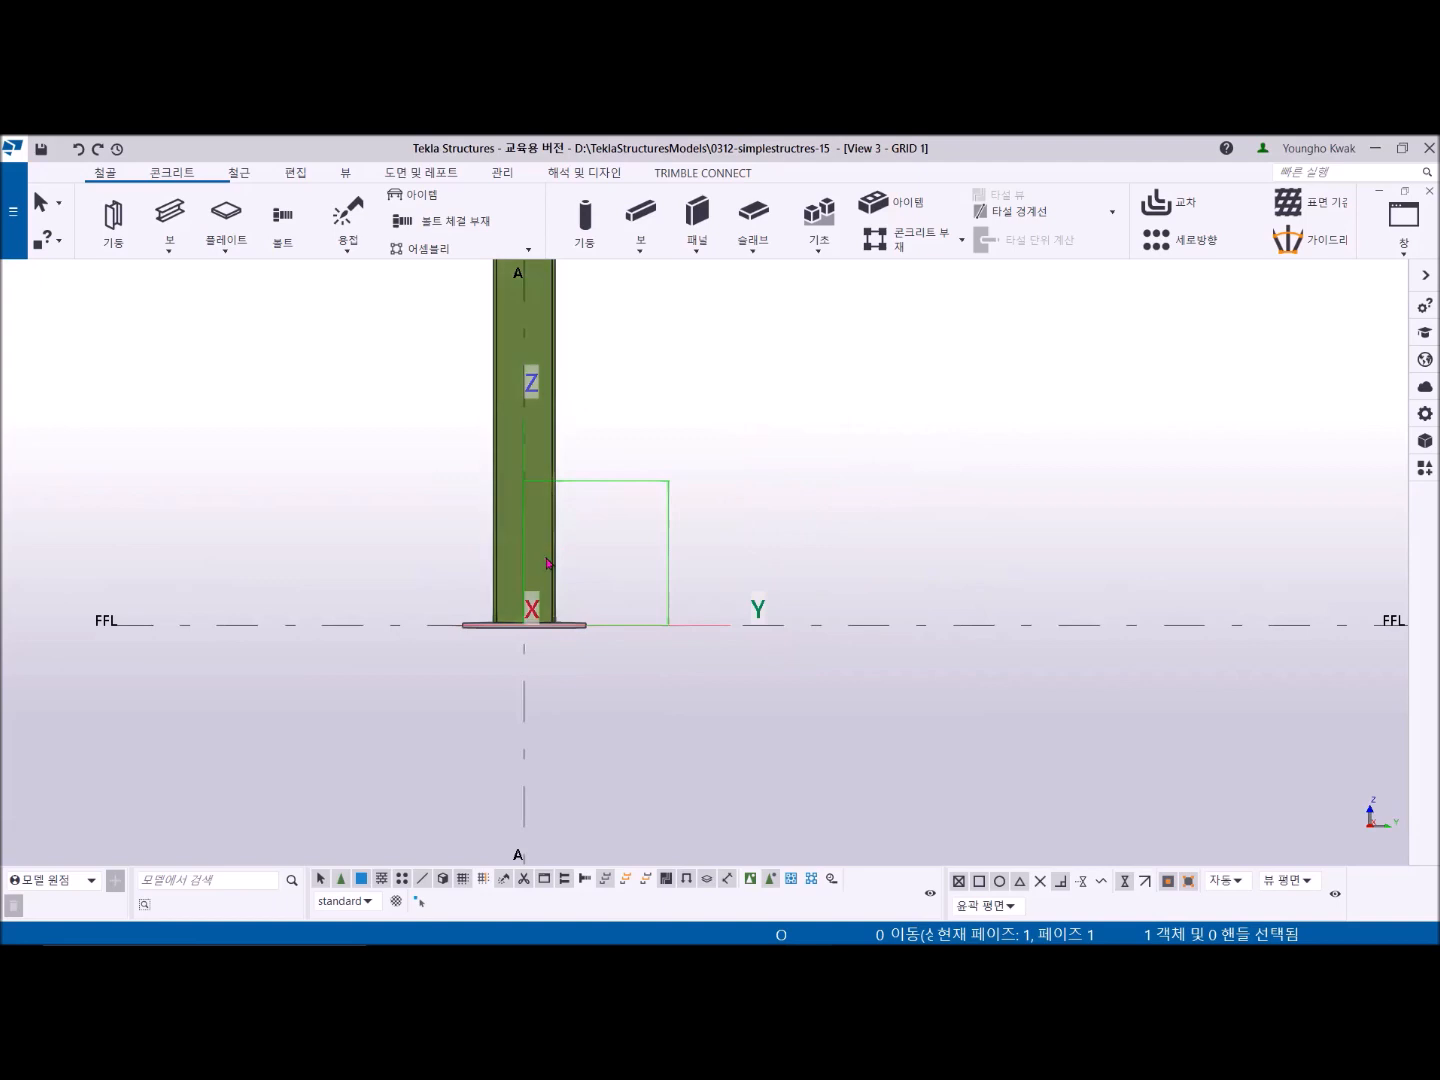
scroll(551, 581, "down", 2)
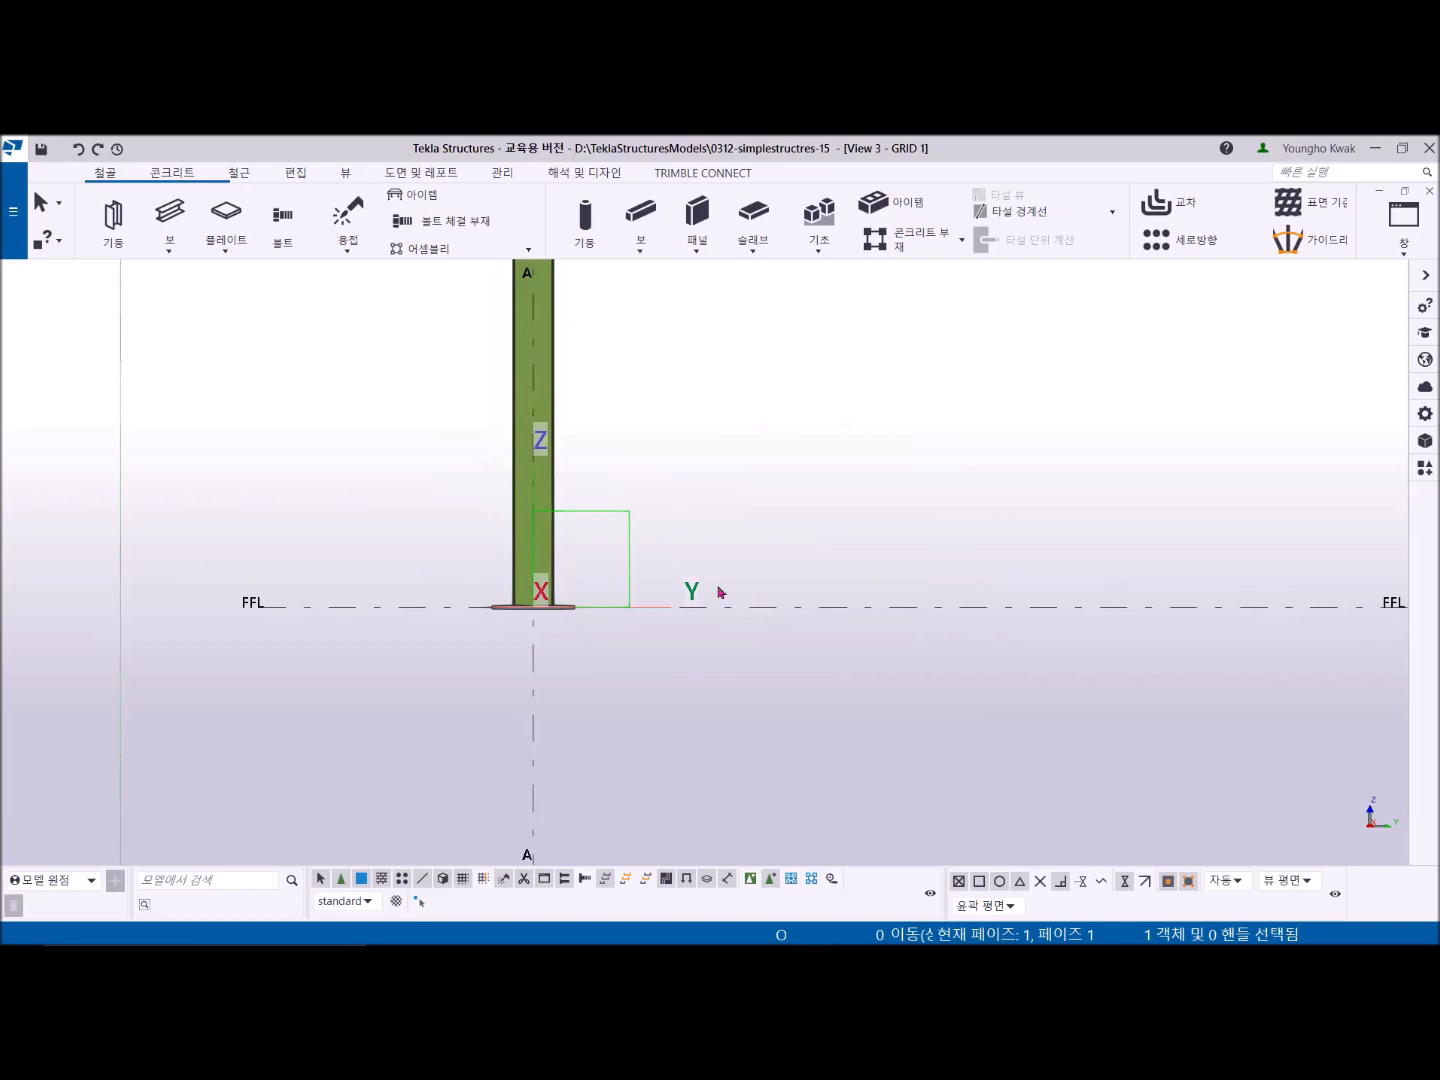
- Switch to the 3D_VIEW_Sunmoon view of the whole frame
left_click(1405, 257)
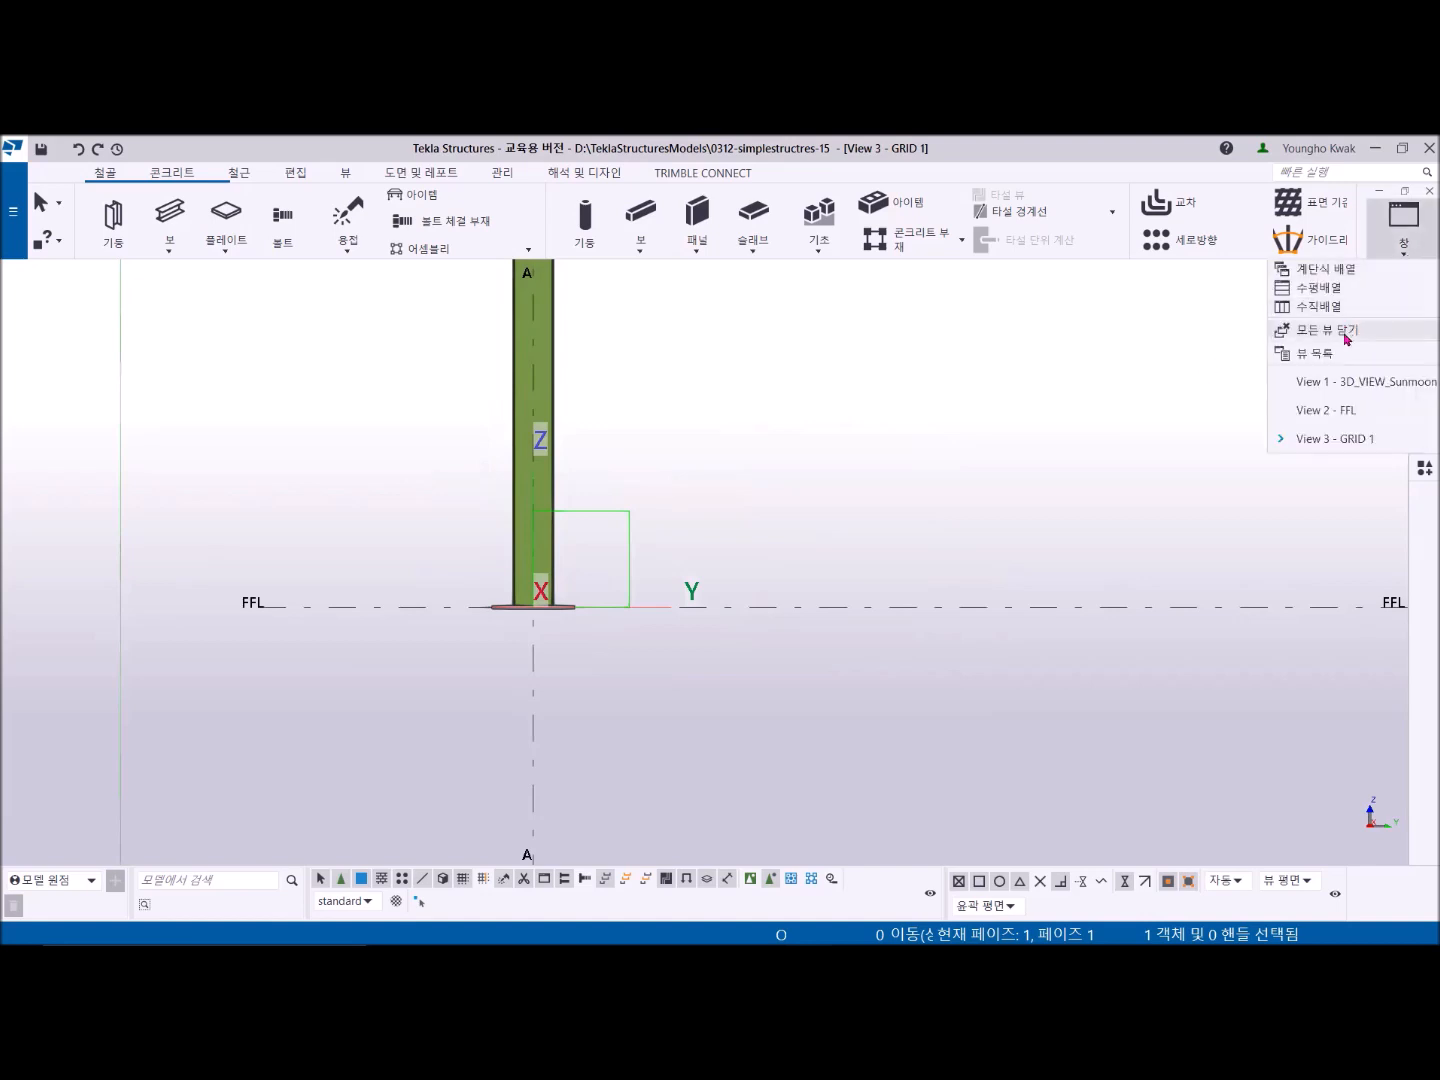
left_click(1341, 384)
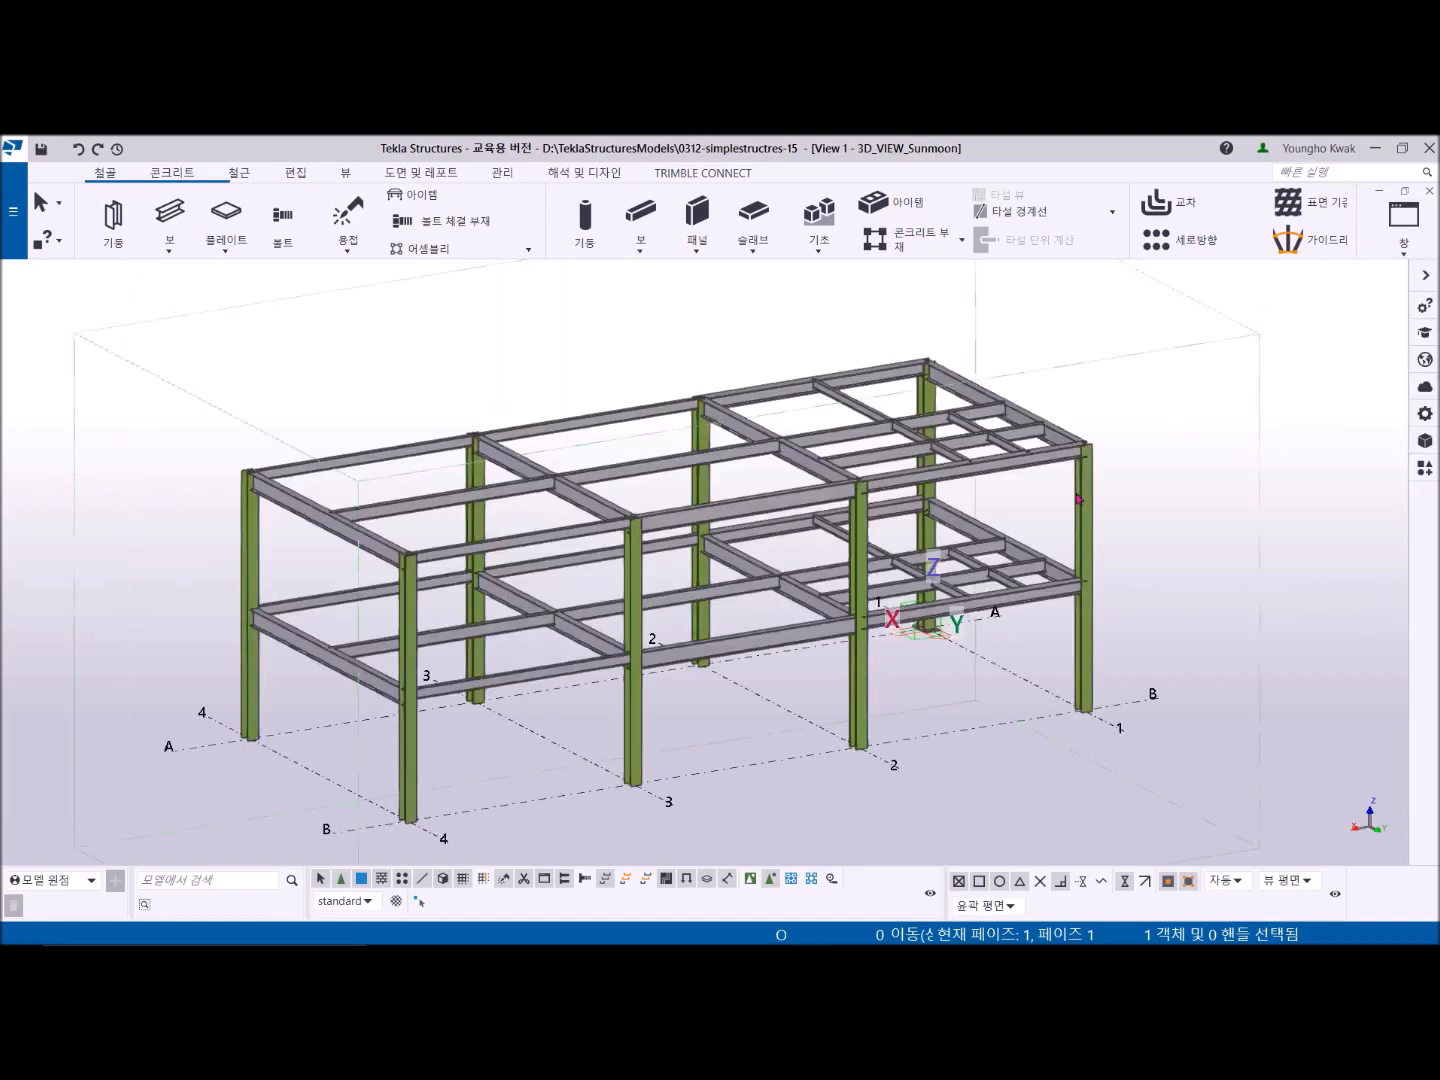
scroll(882, 579, "down", 1)
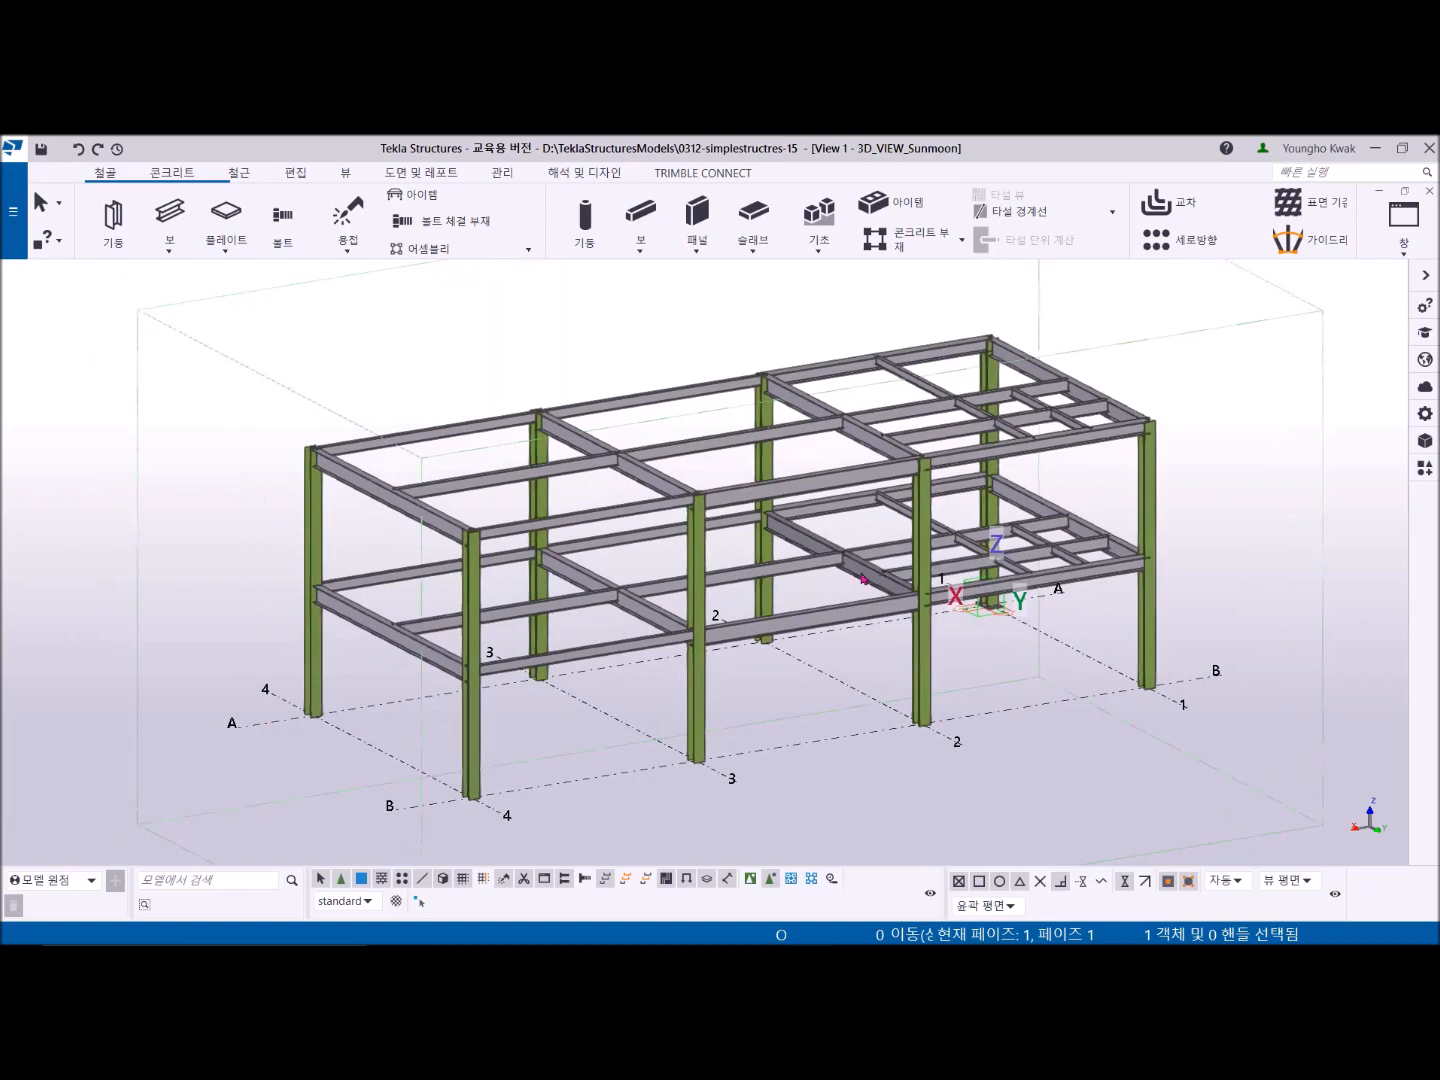
middle_click_drag(848, 580, 798, 554)
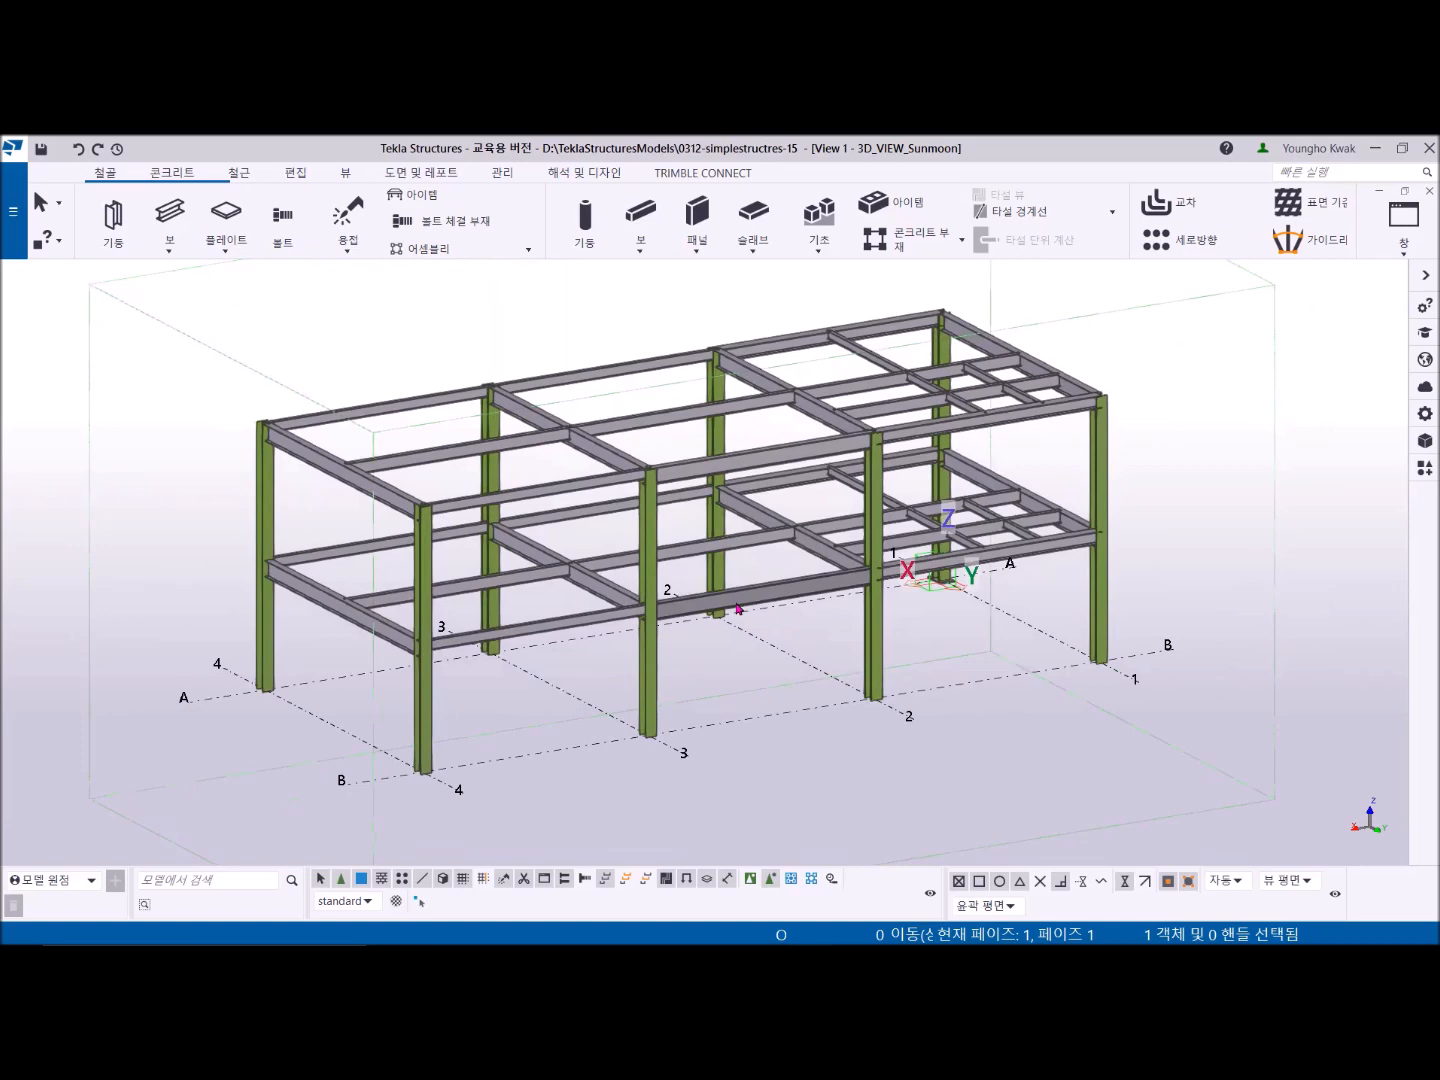
- Rename the 3D view to 3D_VIEW in its view properties and apply the change
double_click(558, 319)
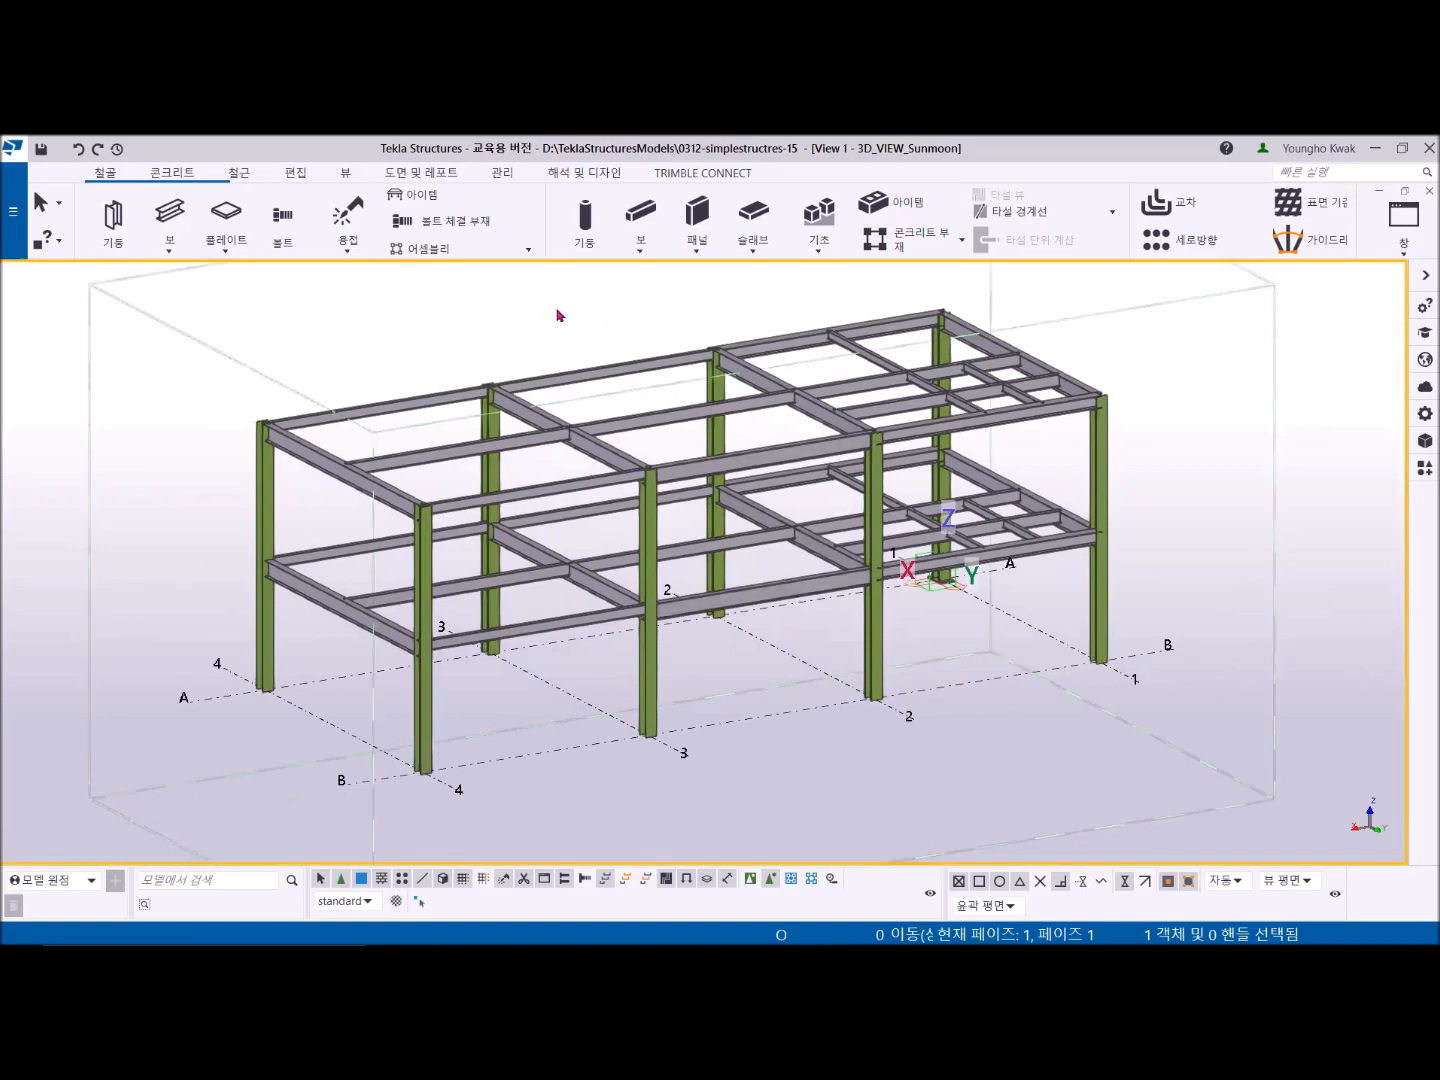
left_click(1099, 400)
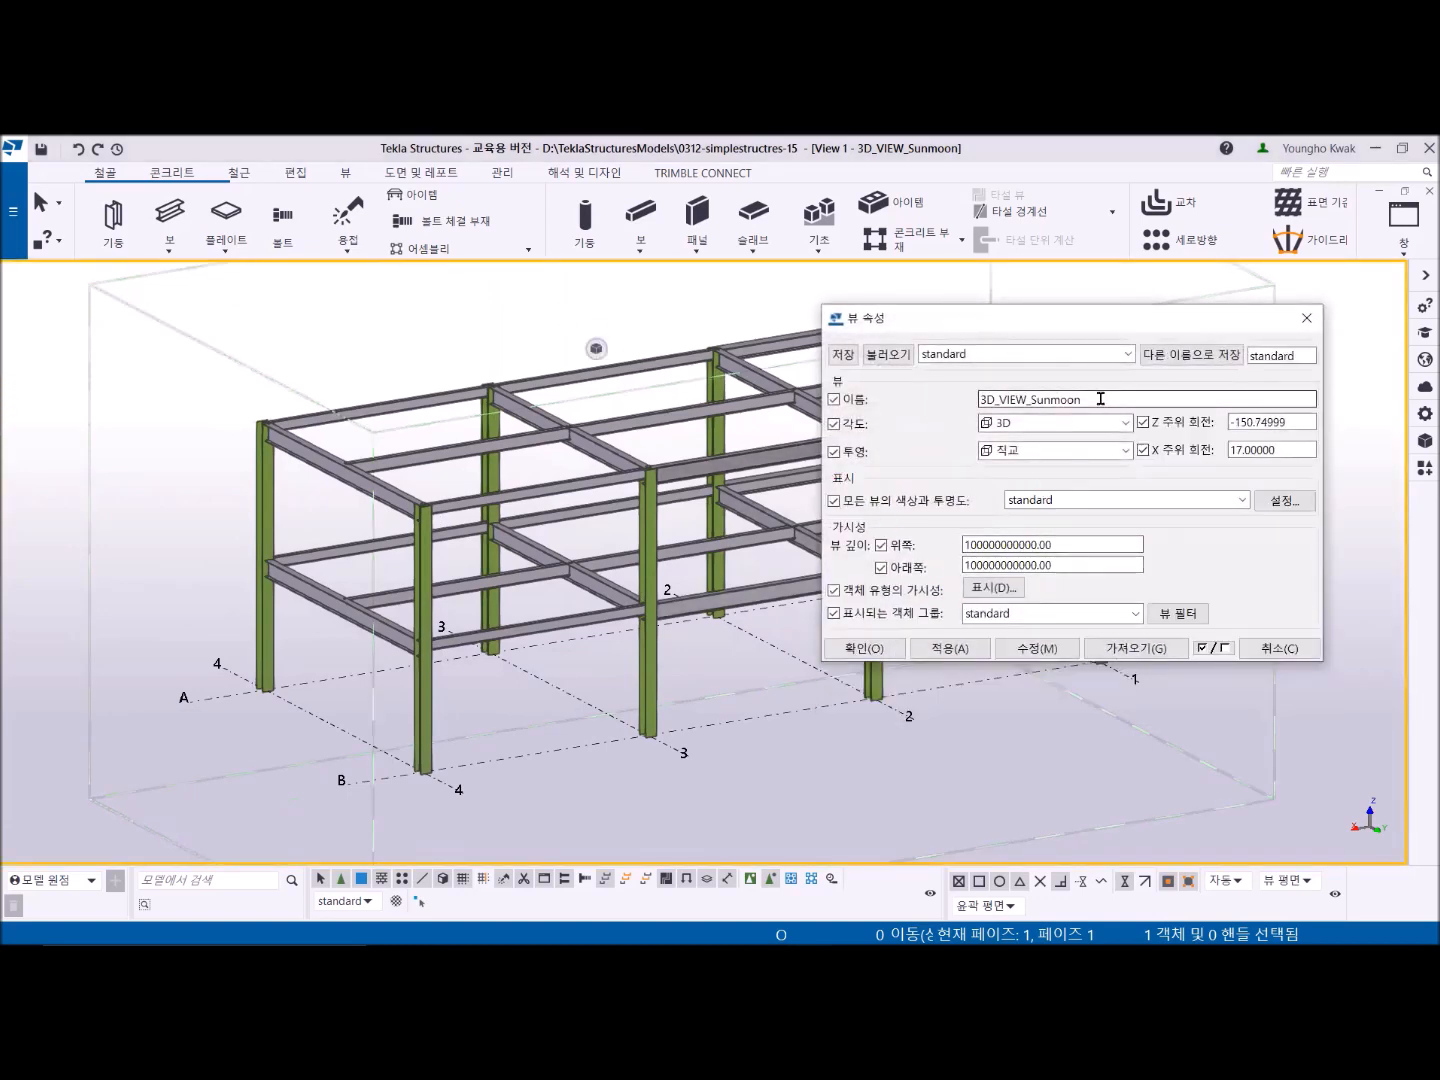
key("BackSpace")
key("BackSpace")
key("BackSpace")
key("BackSpace")
key("BackSpace")
key("BackSpace")
key("BackSpace")
key("BackSpace")
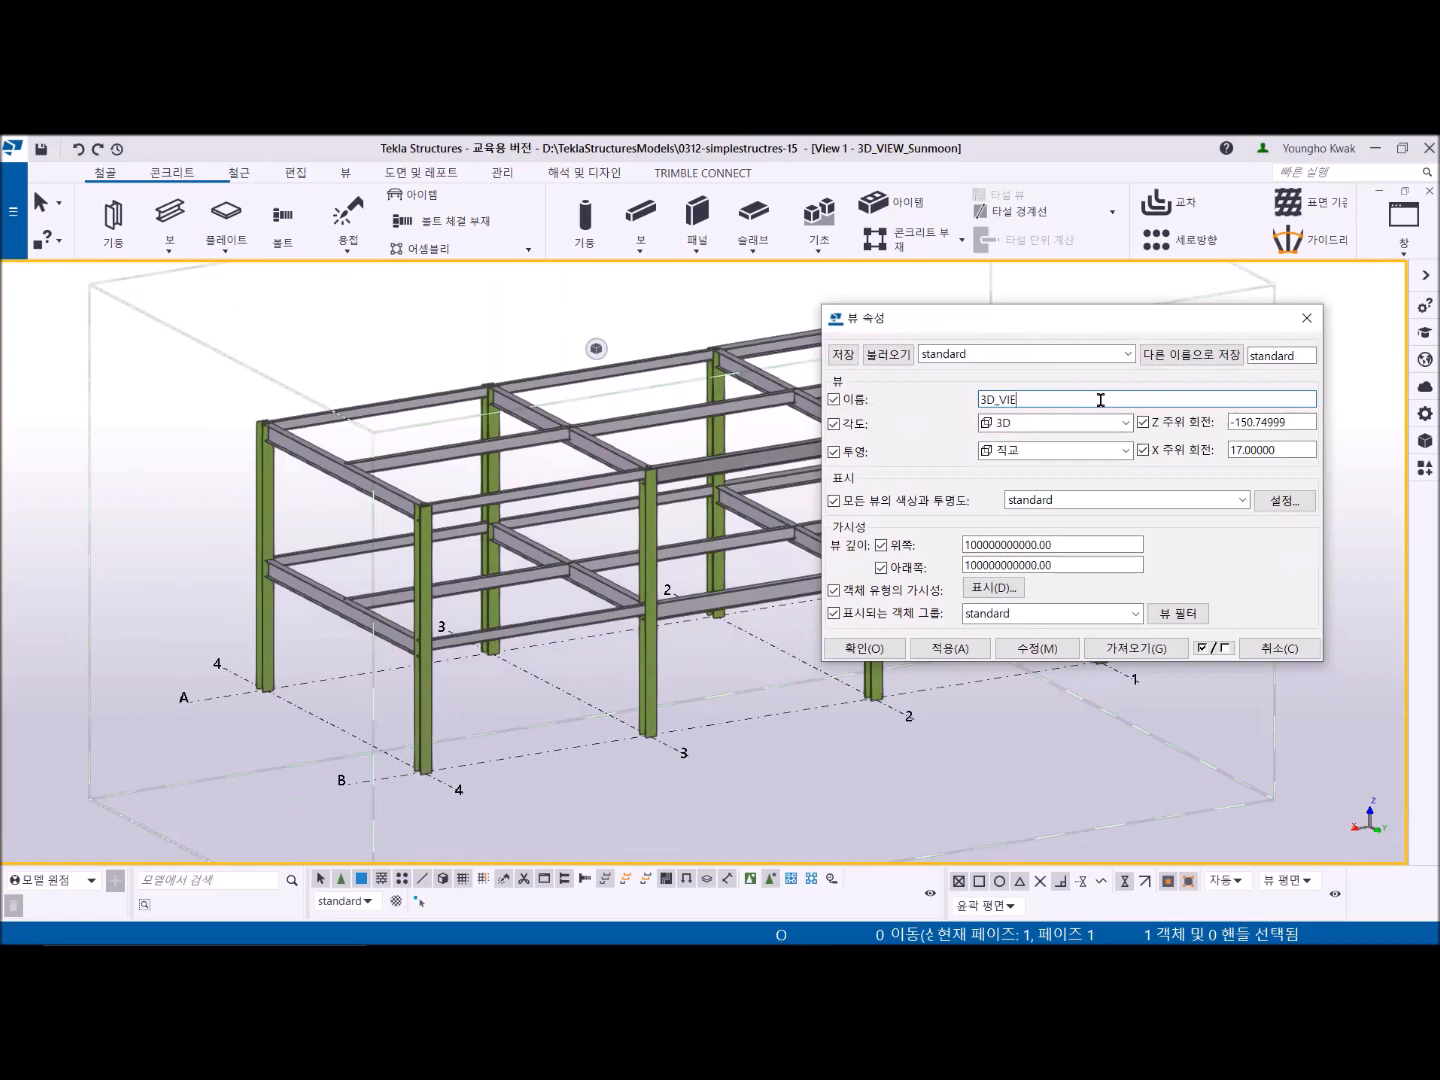
type("W")
left_click(1039, 649)
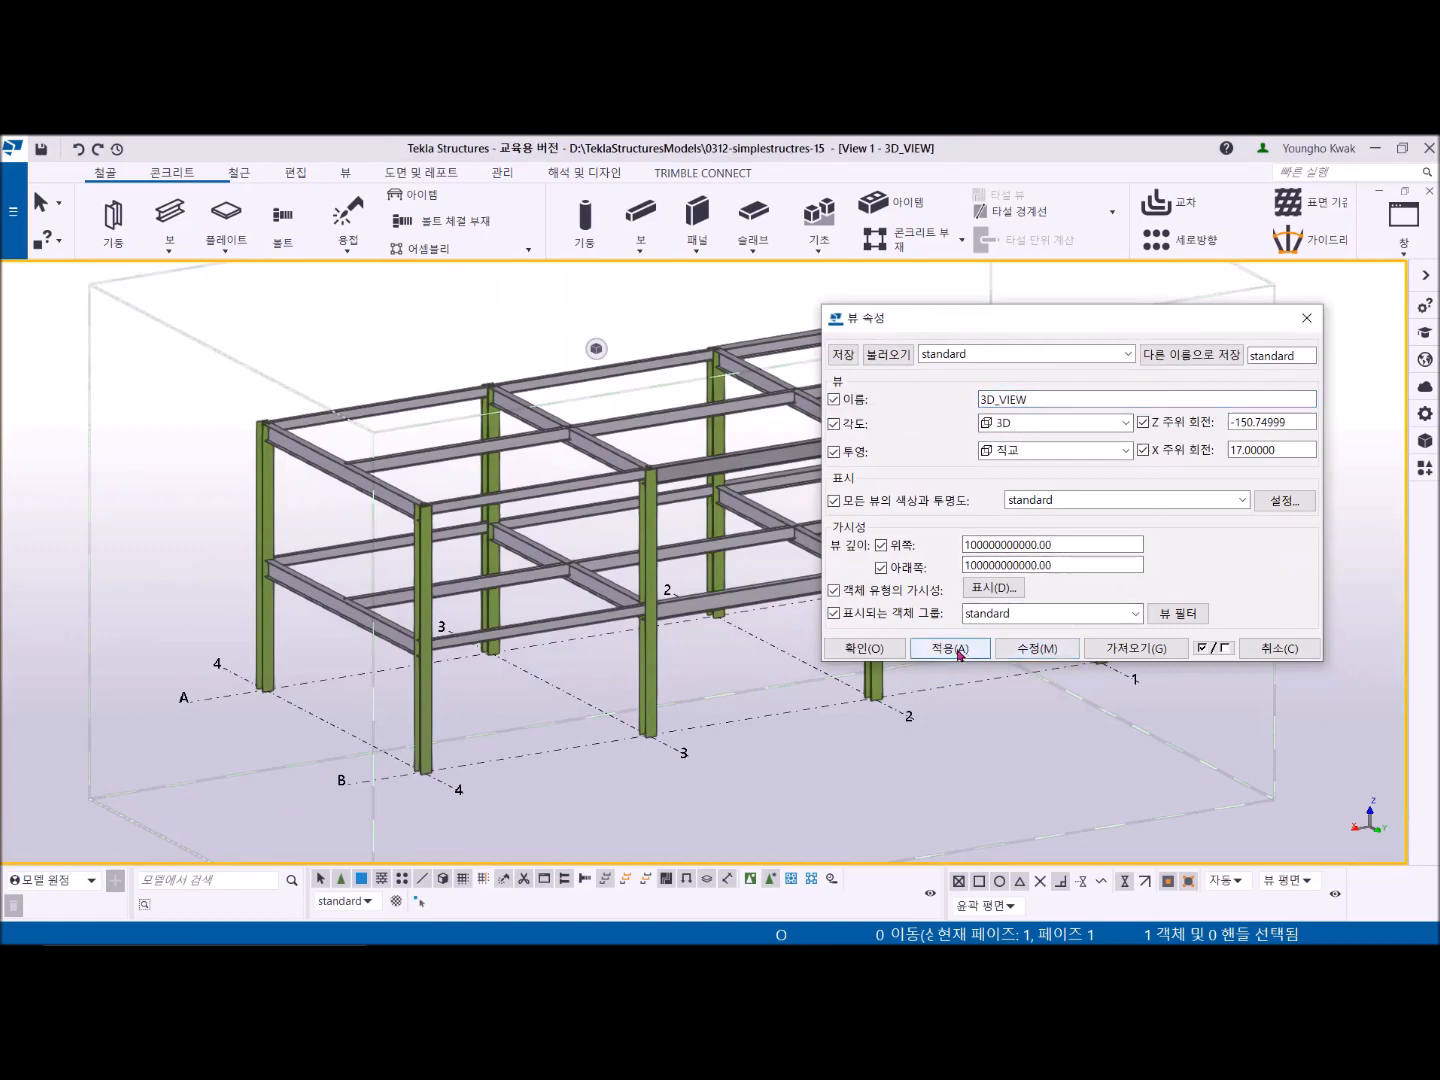
left_click(864, 648)
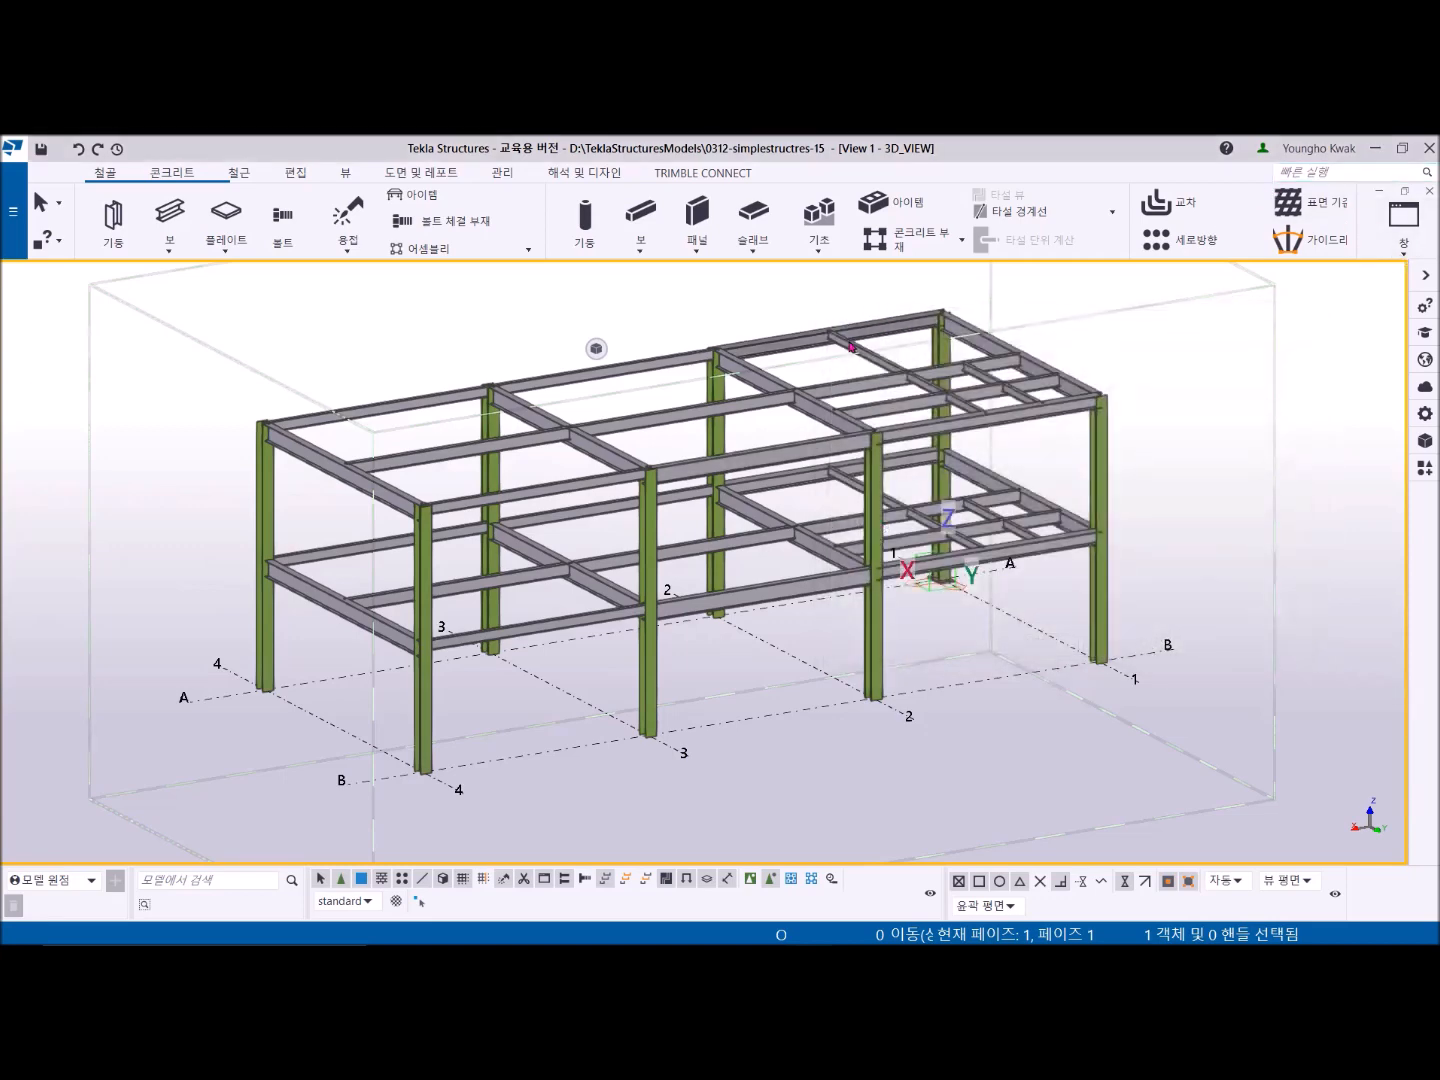
- Set the selection filter to STL_COLUMN so only columns can be picked
middle_click_drag(844, 340, 803, 360)
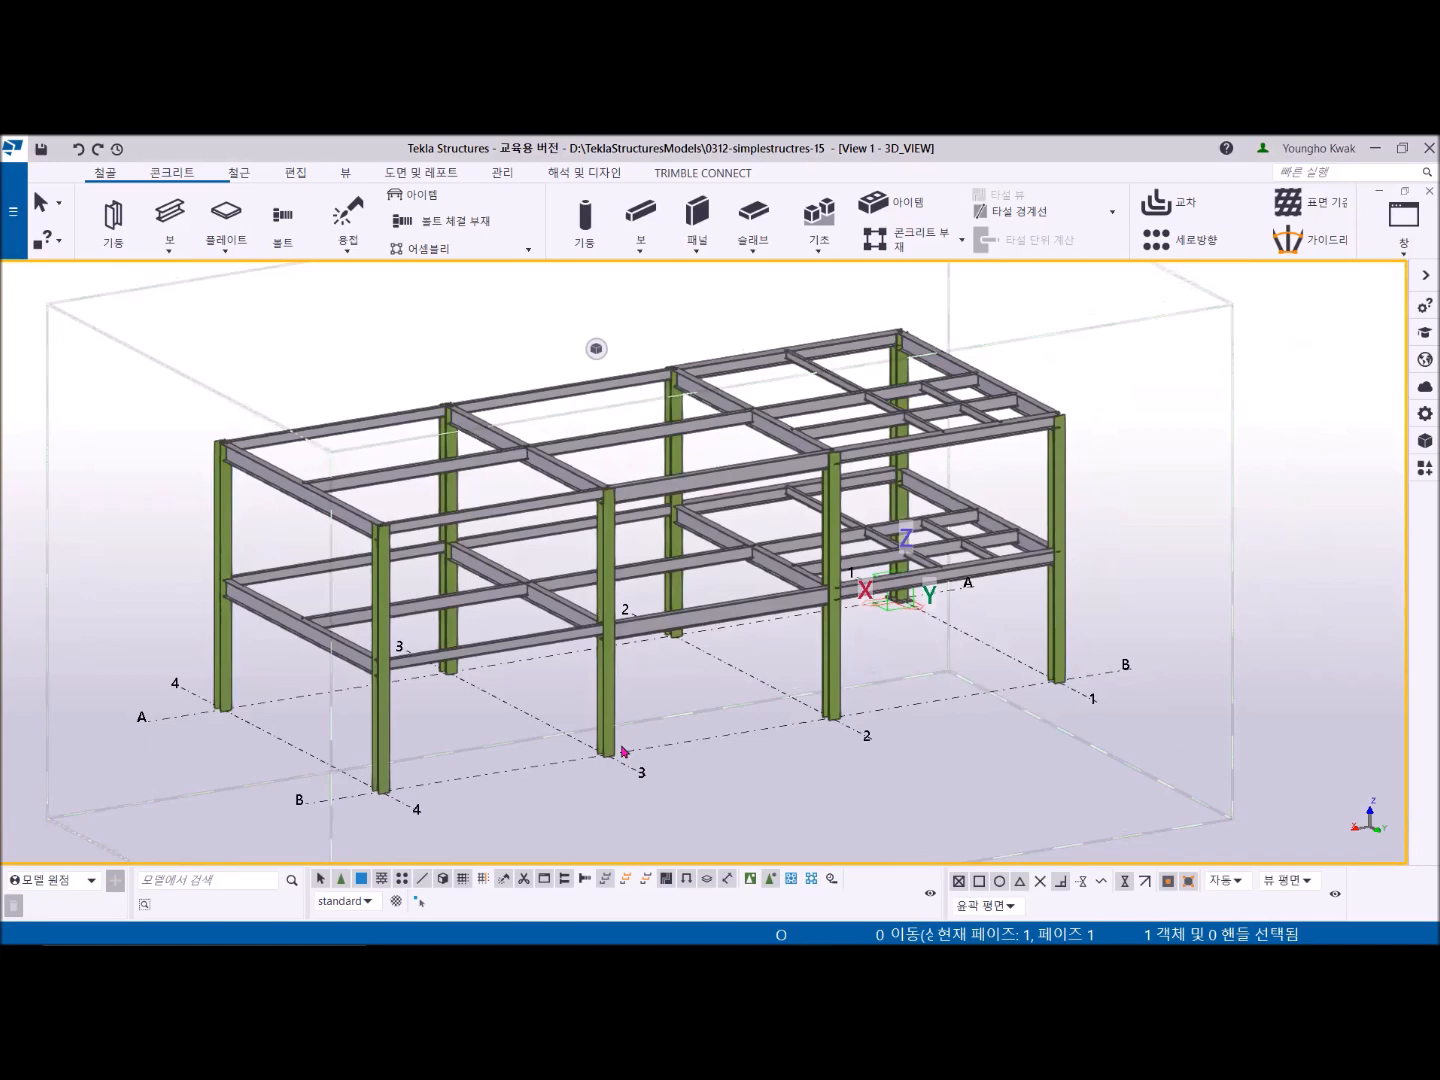
double_click(1062, 495)
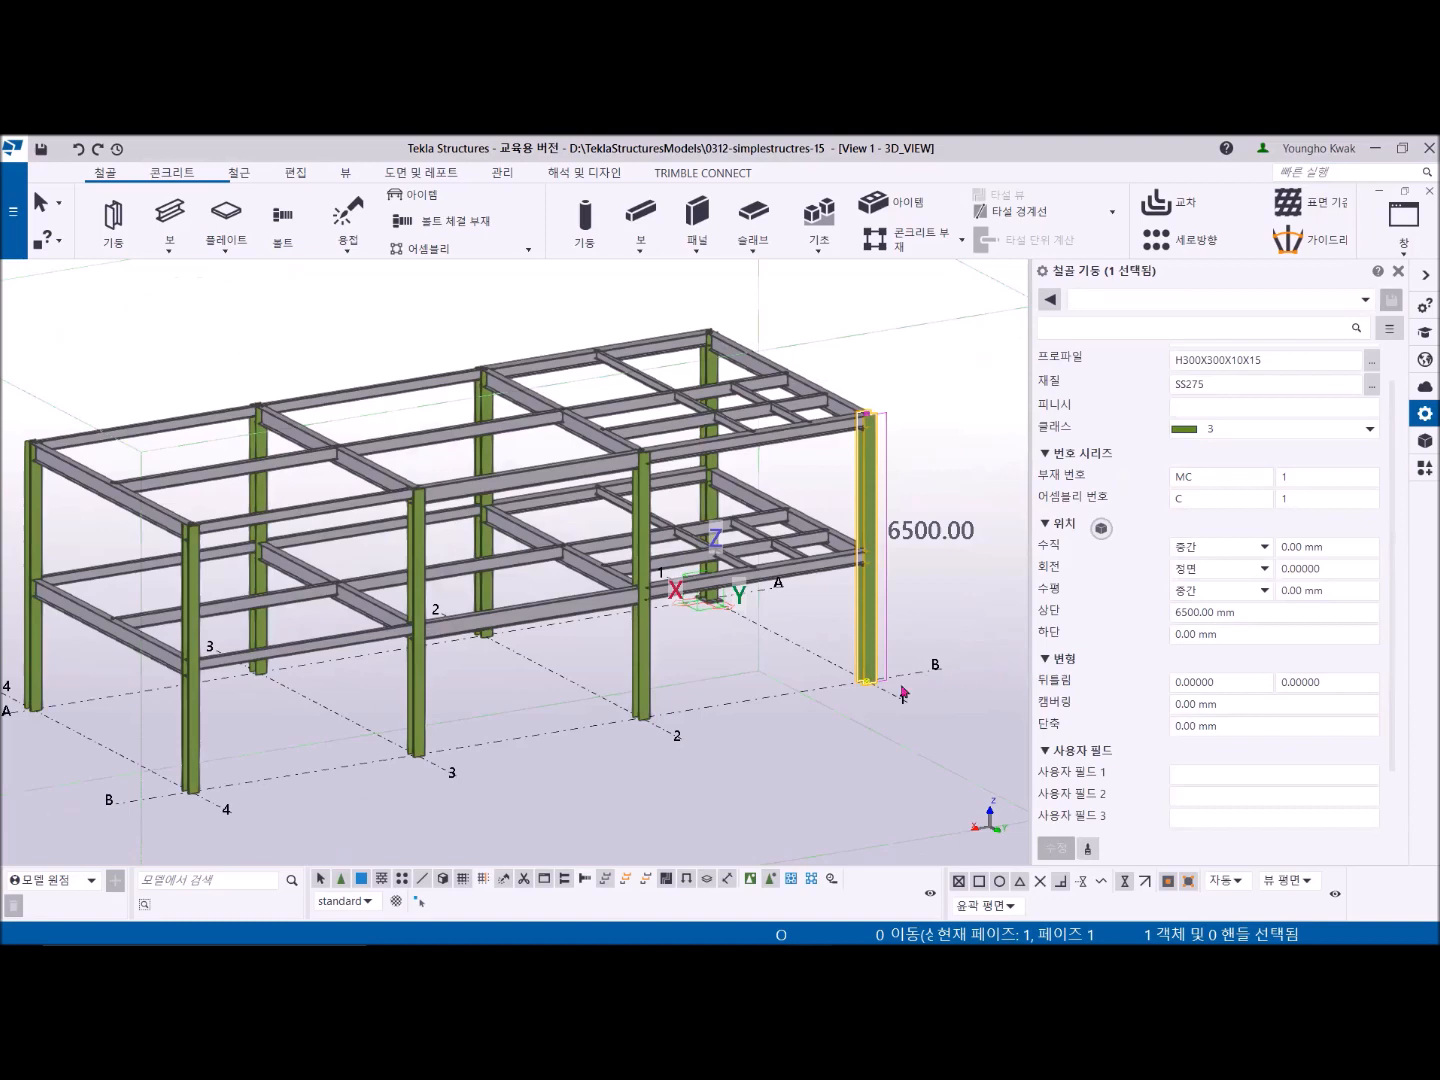
left_click(368, 903)
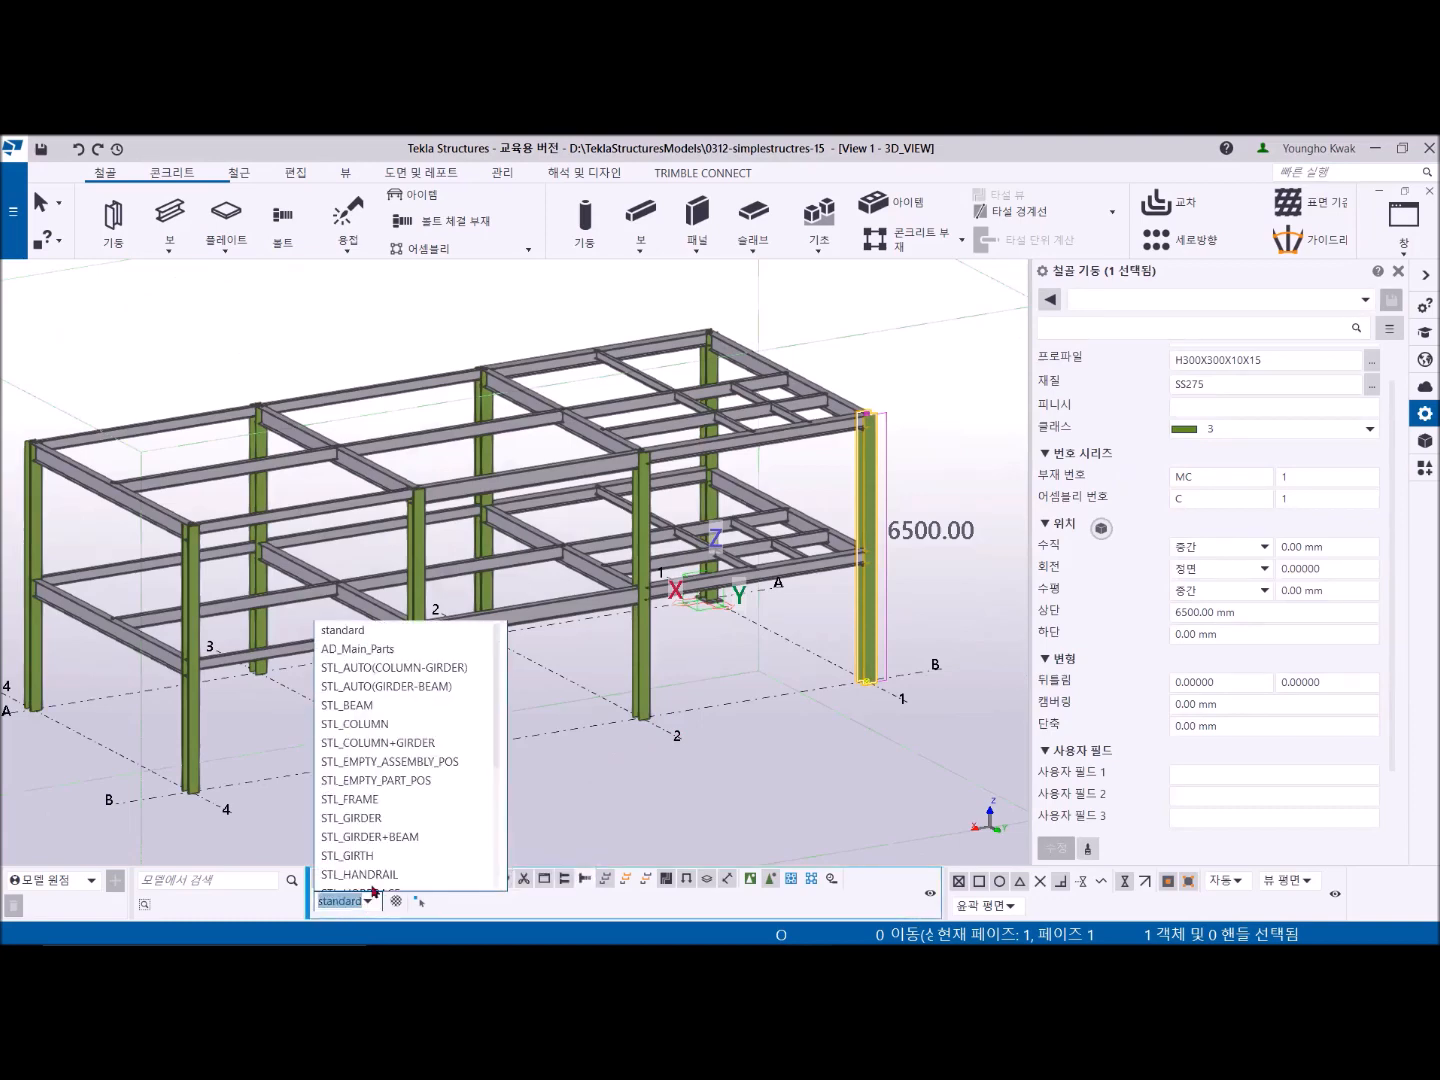
left_click(369, 725)
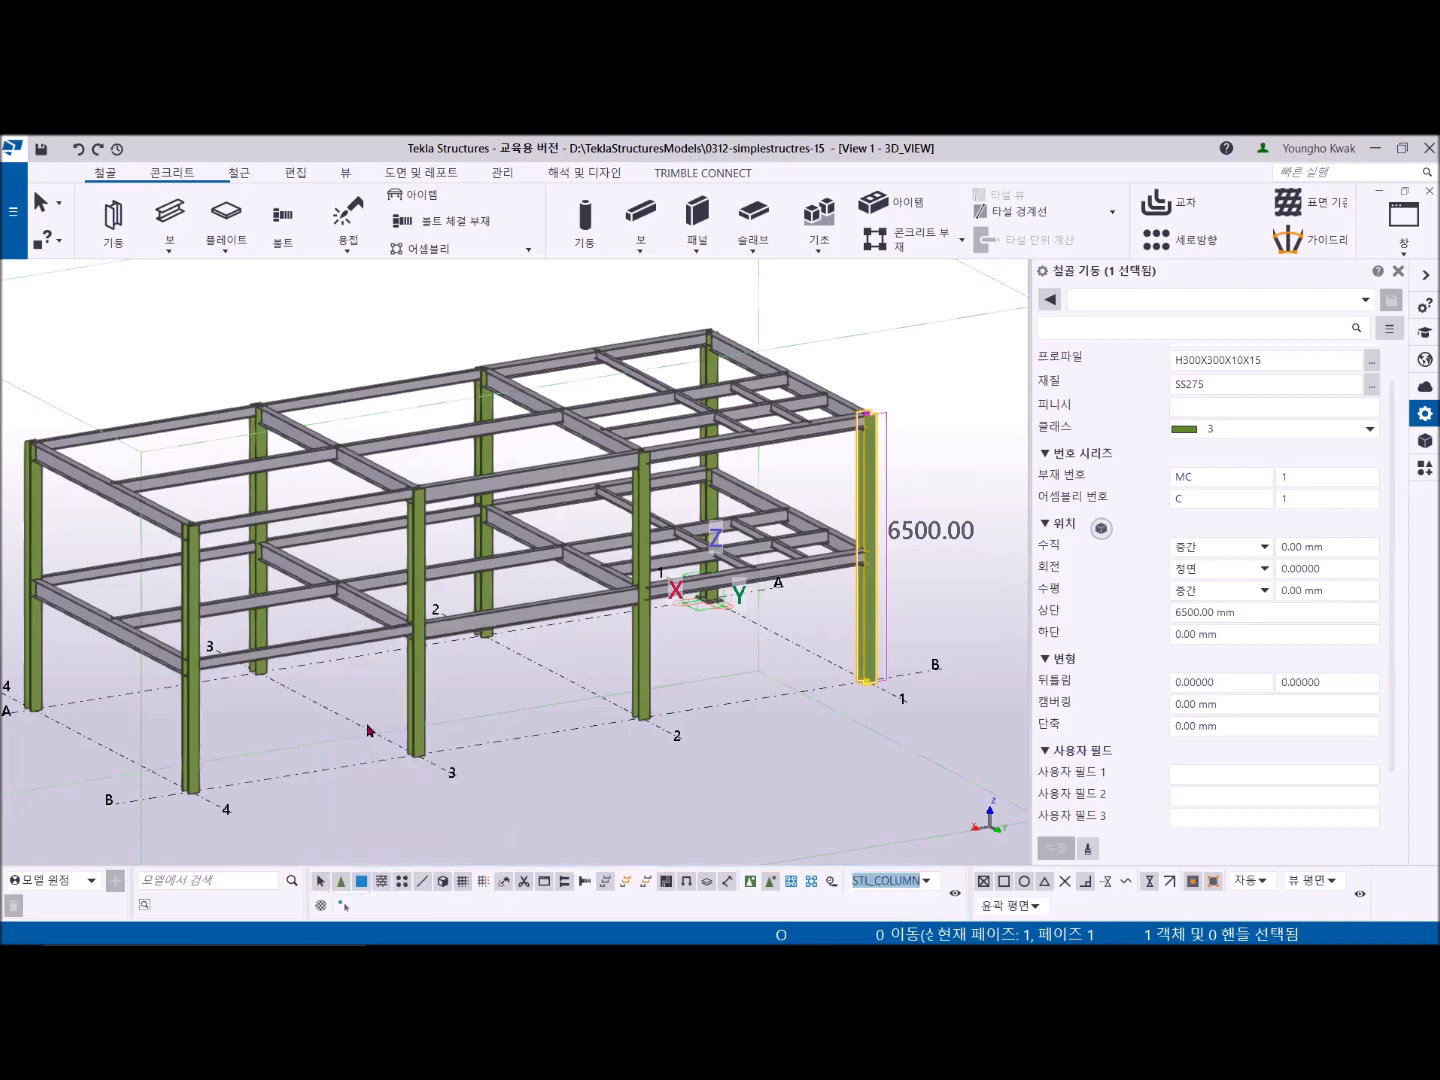
left_click(513, 792)
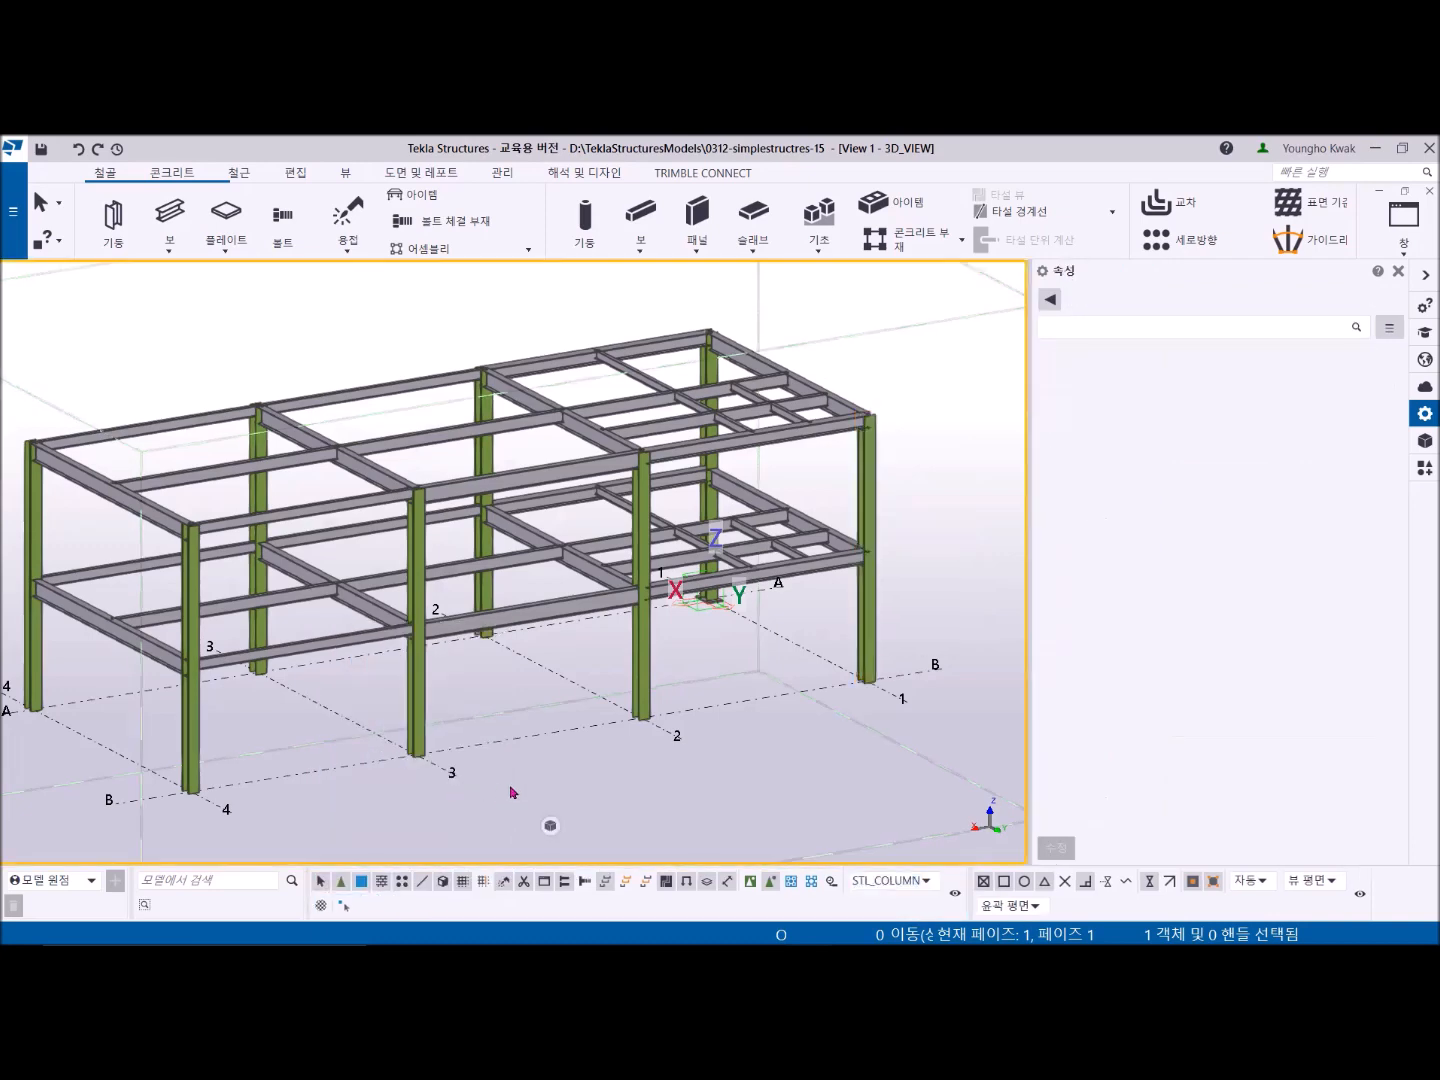
- Select all the columns and set their bottom end offset to -200 mm
key("ctrl+a")
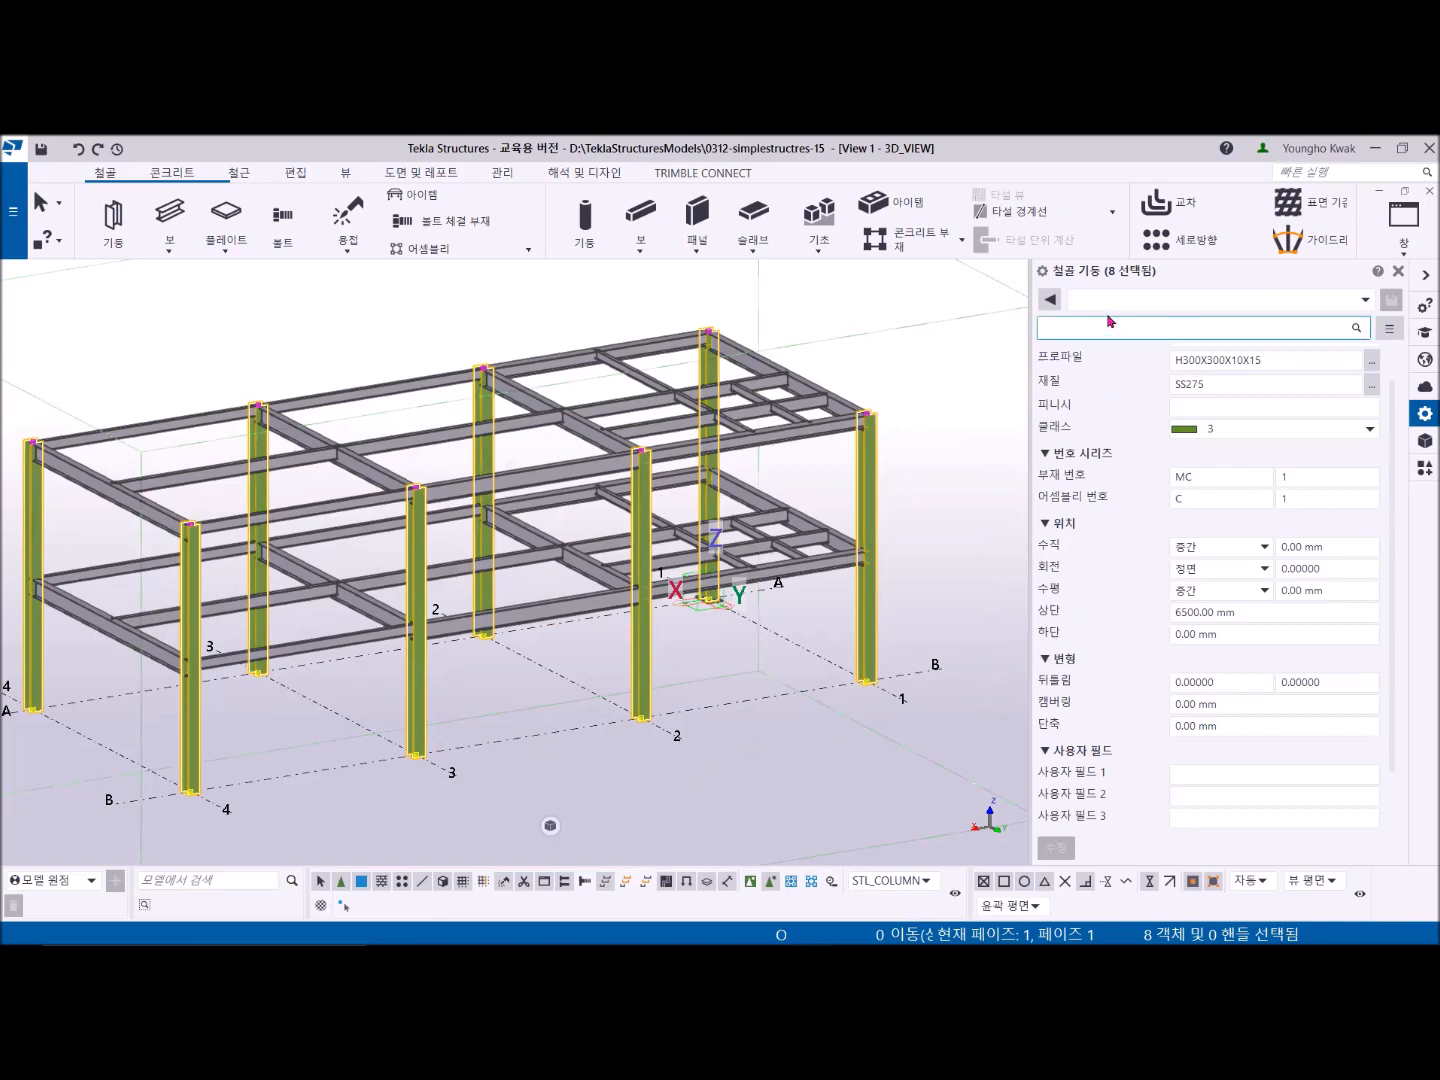
left_click(1256, 500)
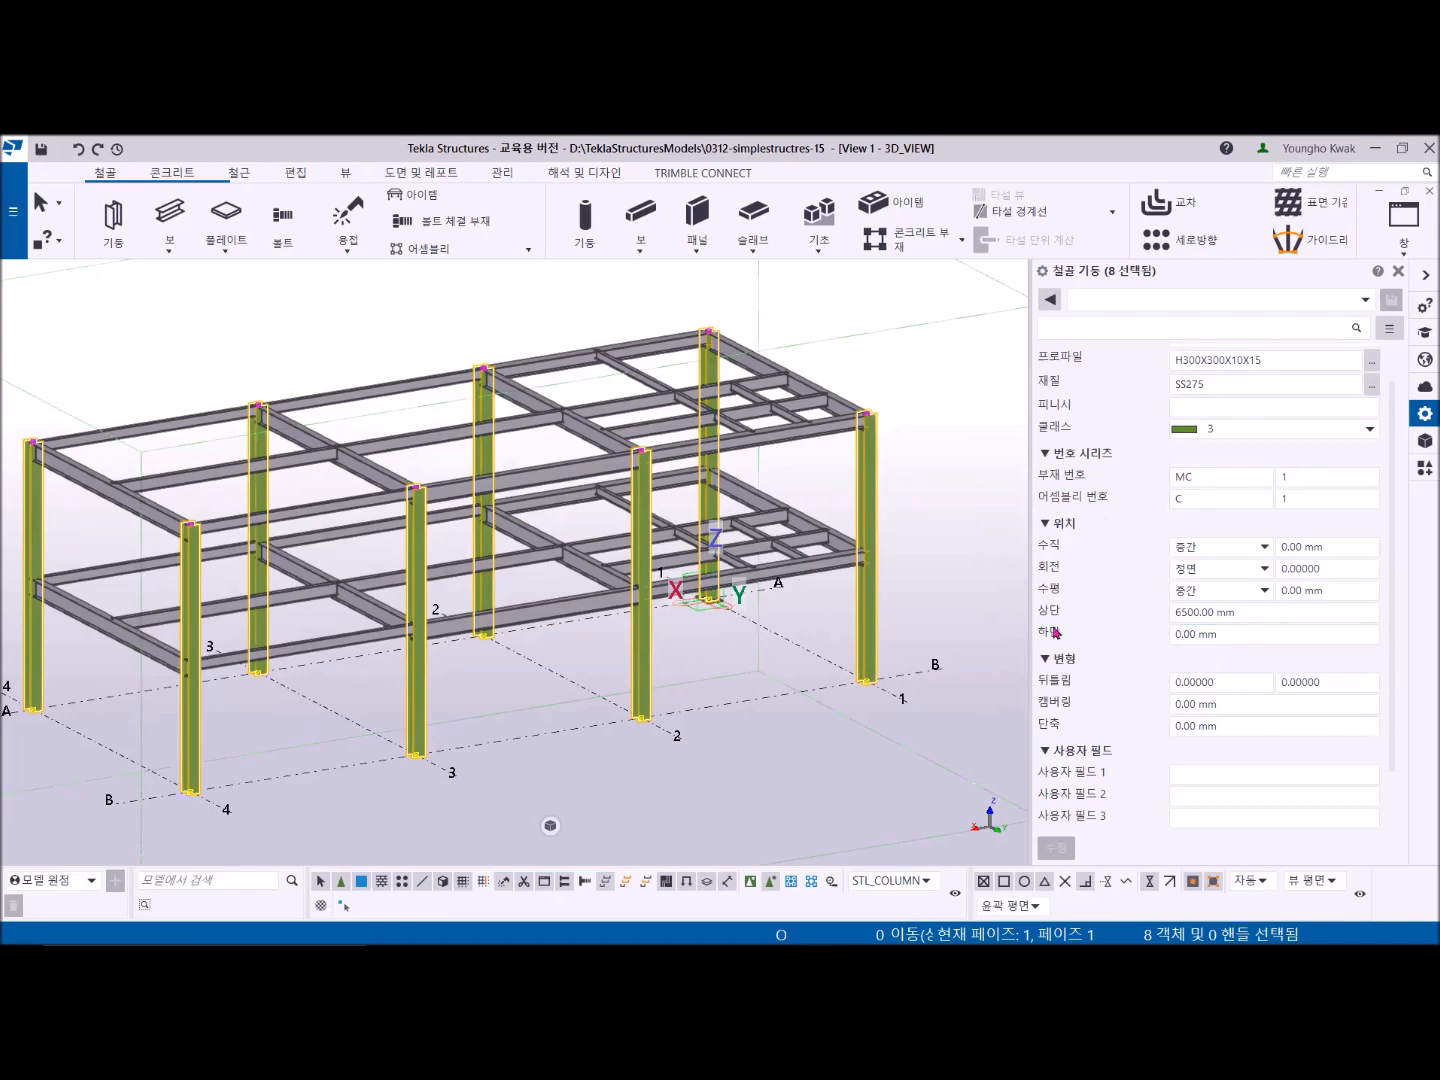
left_click(1220, 635)
triple_click(1229, 637)
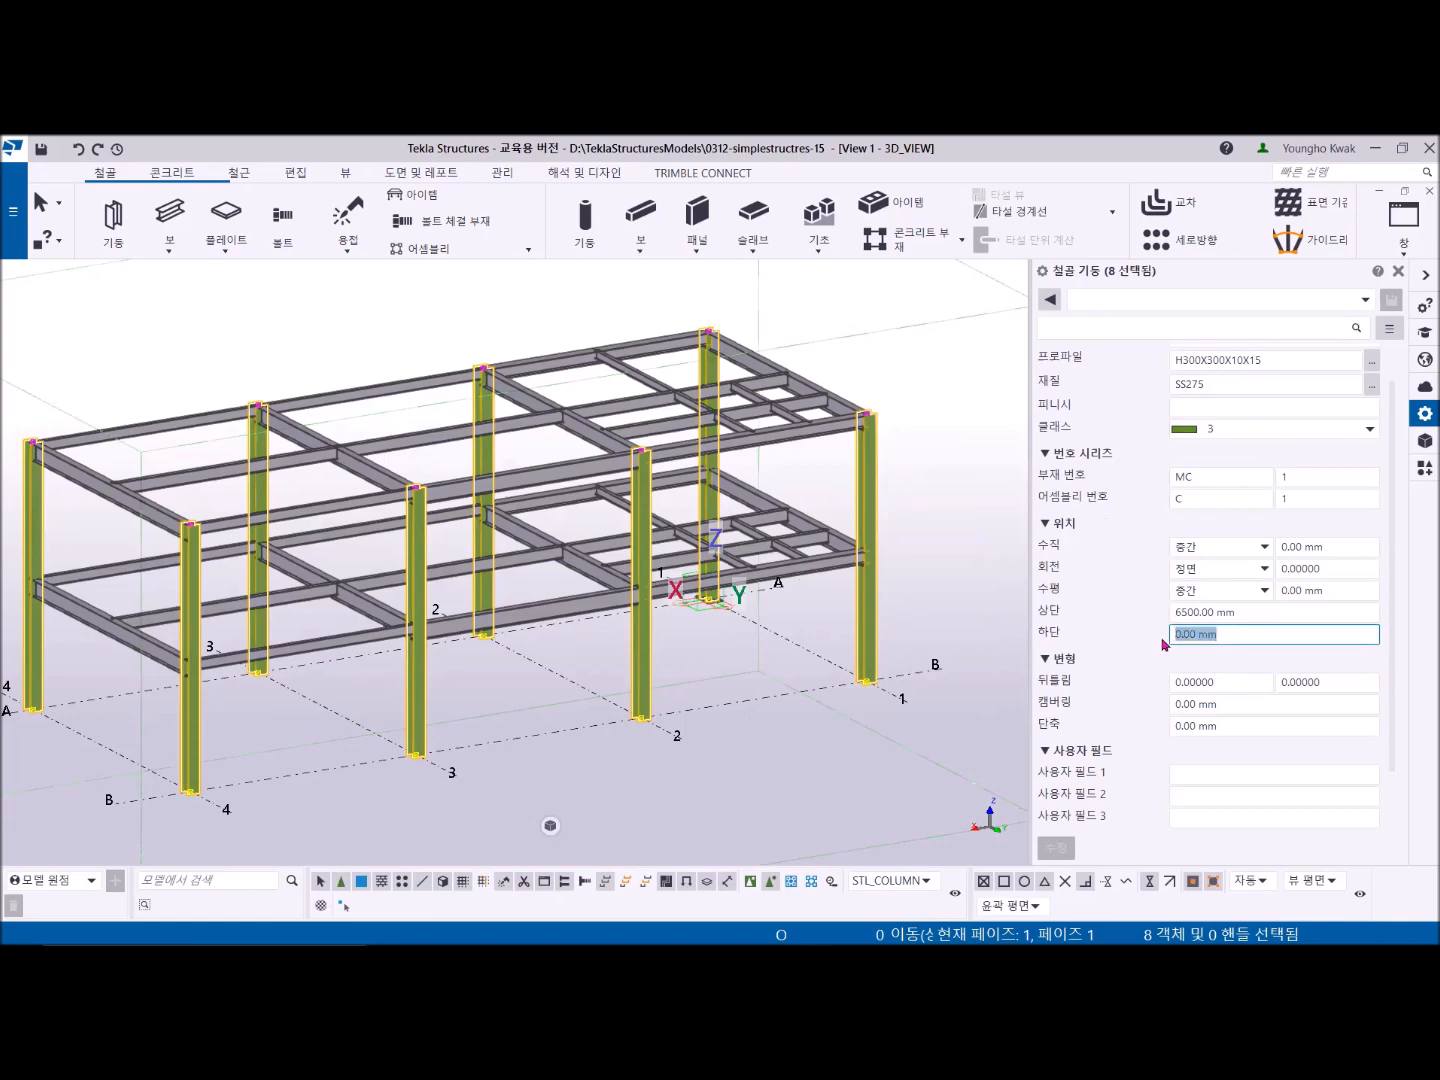
type("-")
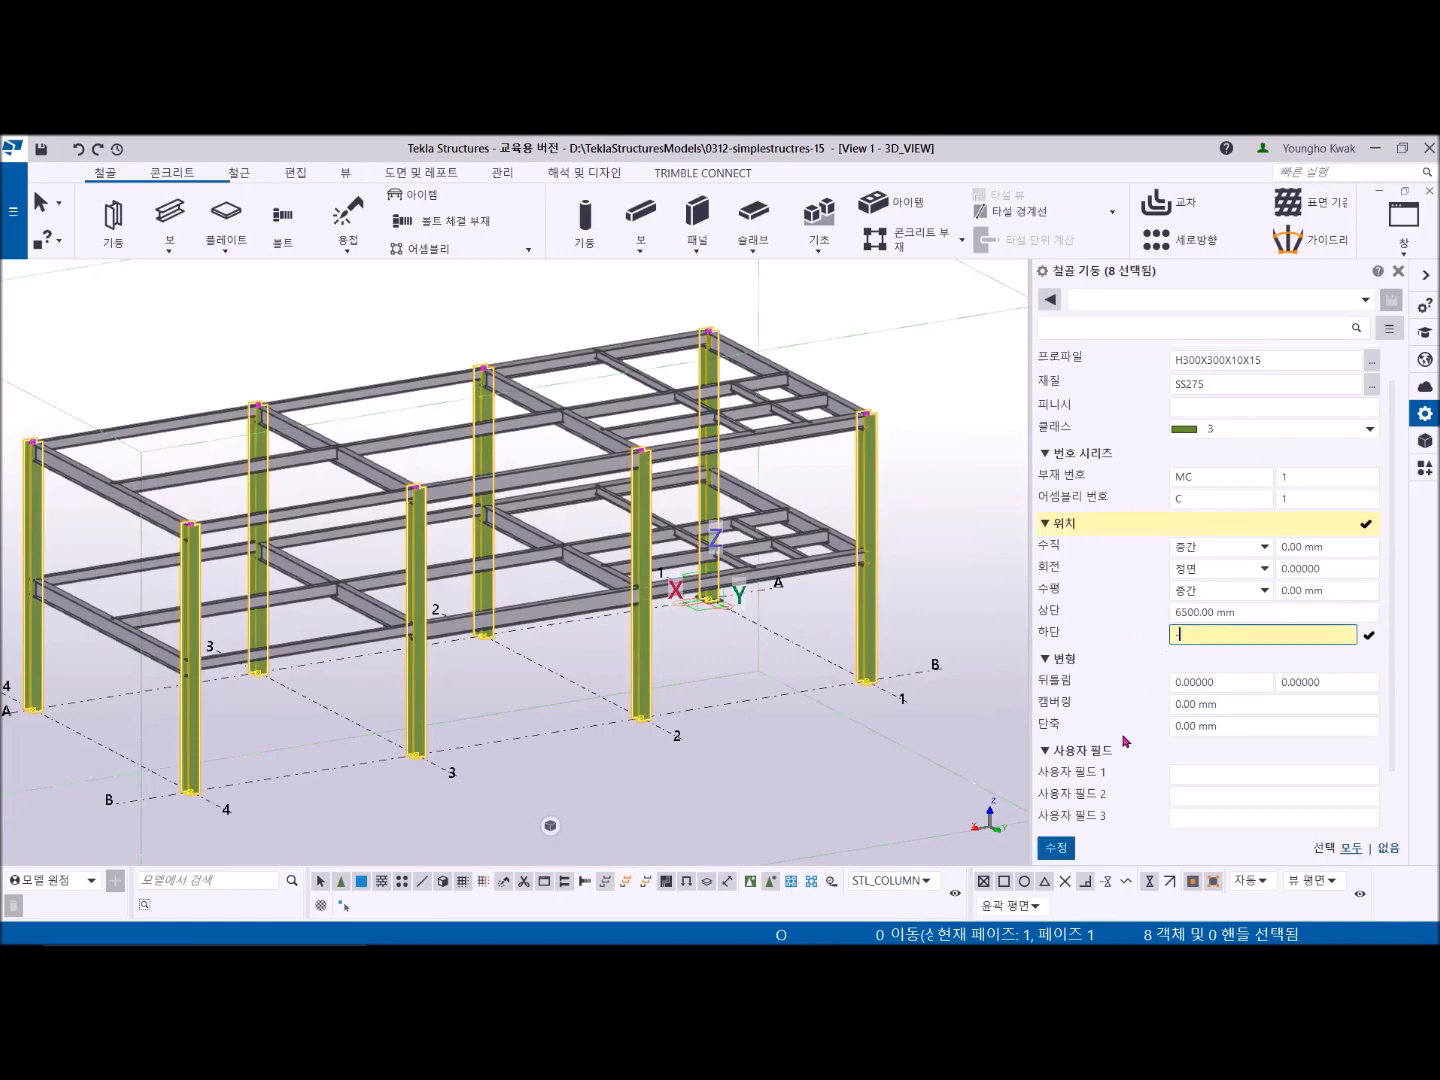
type("200")
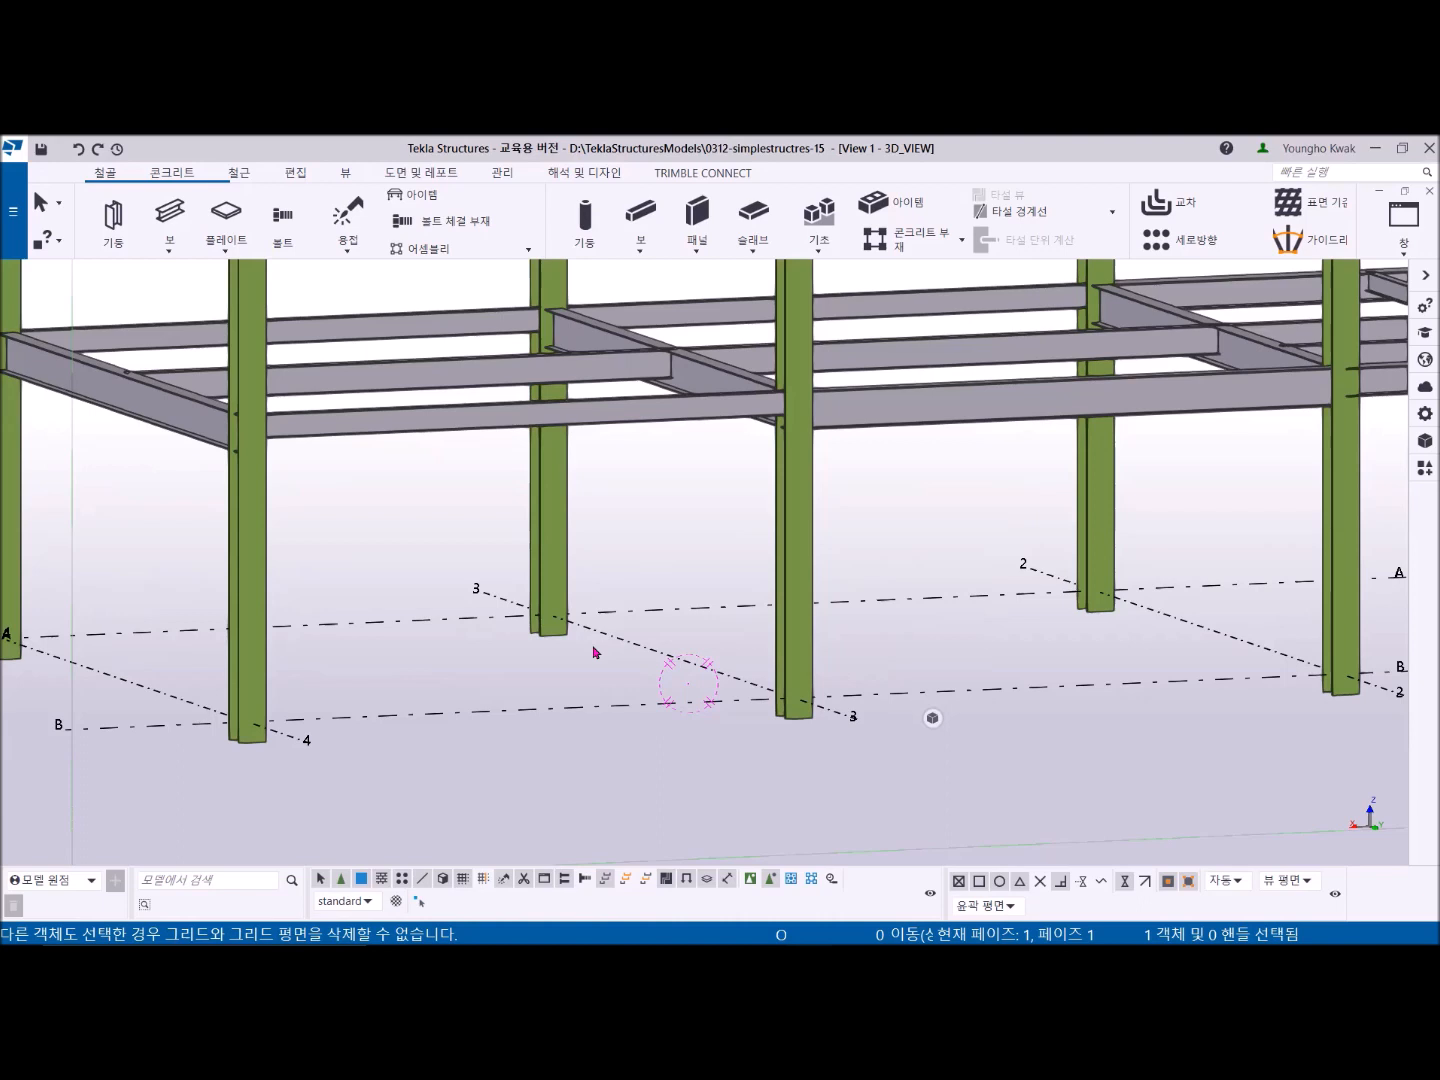
- Switch to the GRID 1 view and tile the three open views vertically
key("ctrl+Tab")
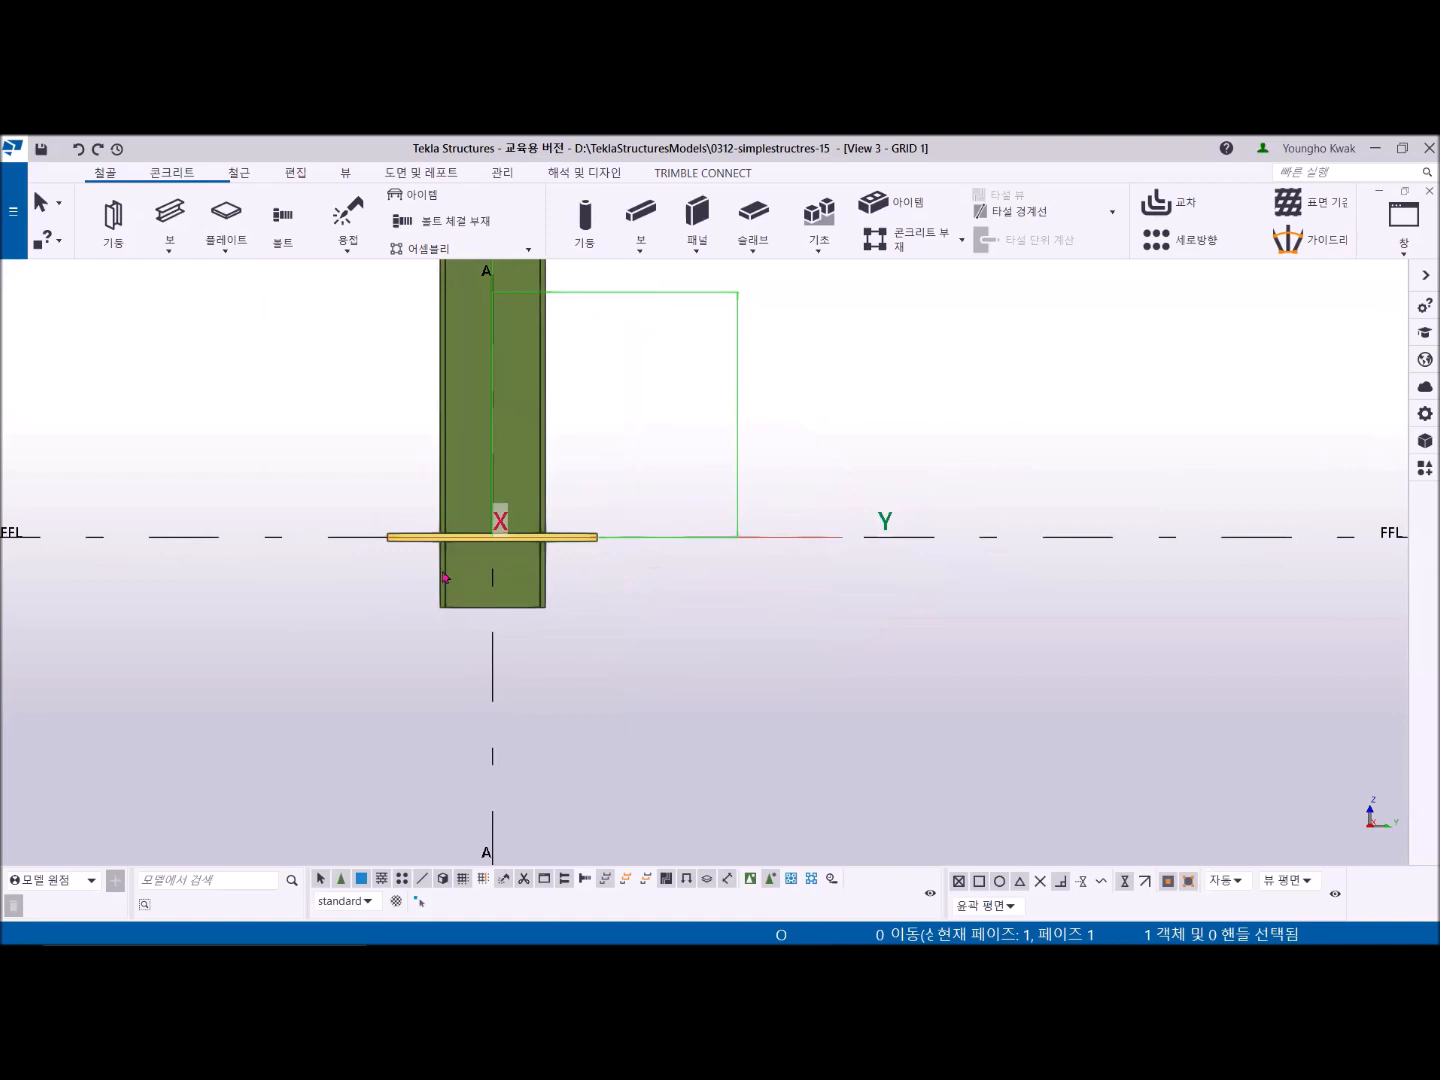
left_click(1400, 250)
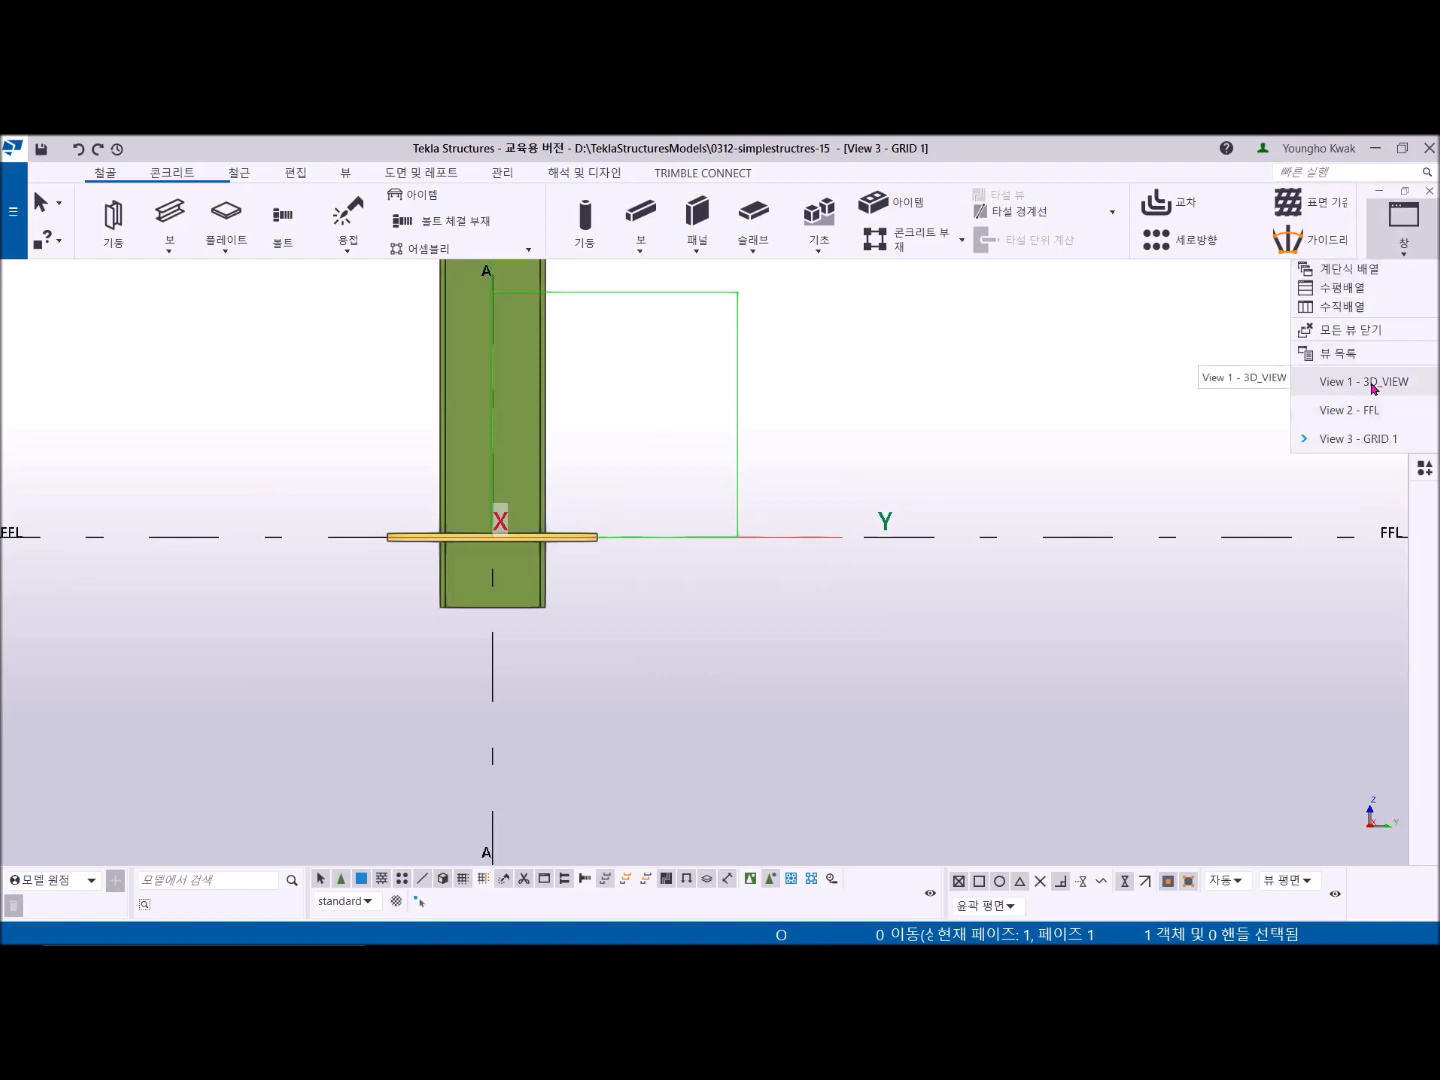
left_click(1345, 306)
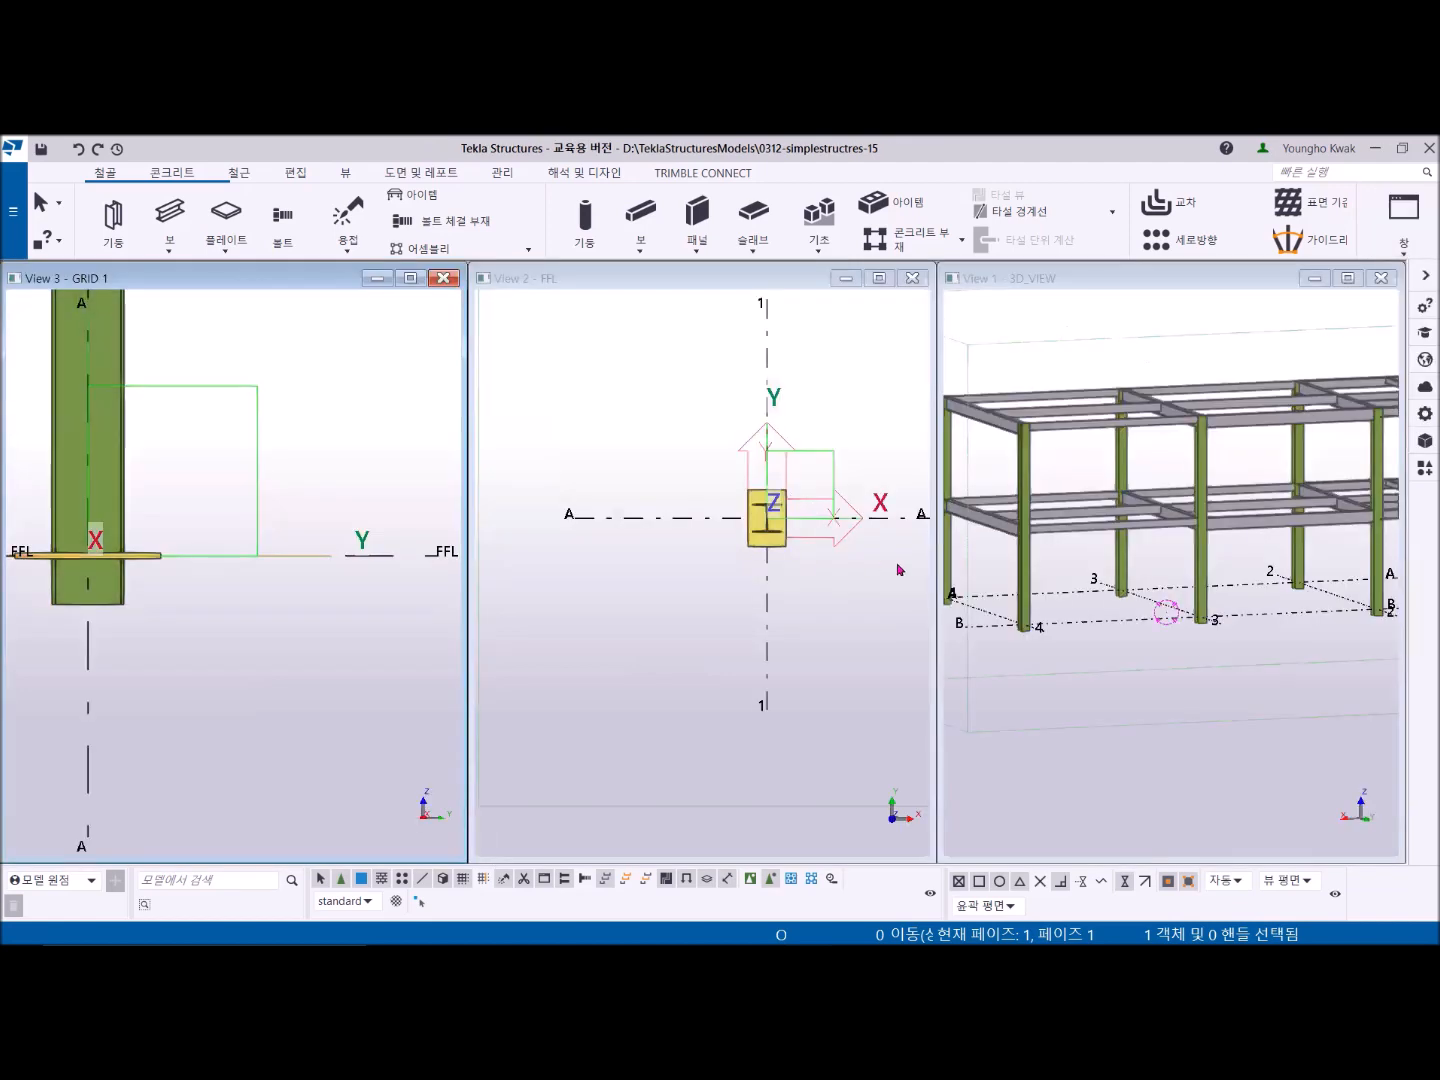
- Select the base plate and its bolt group and move them 200 mm downward in the GRID 1 elevation
middle_click_drag(796, 627, 716, 741)
scroll(700, 679, "up", 5)
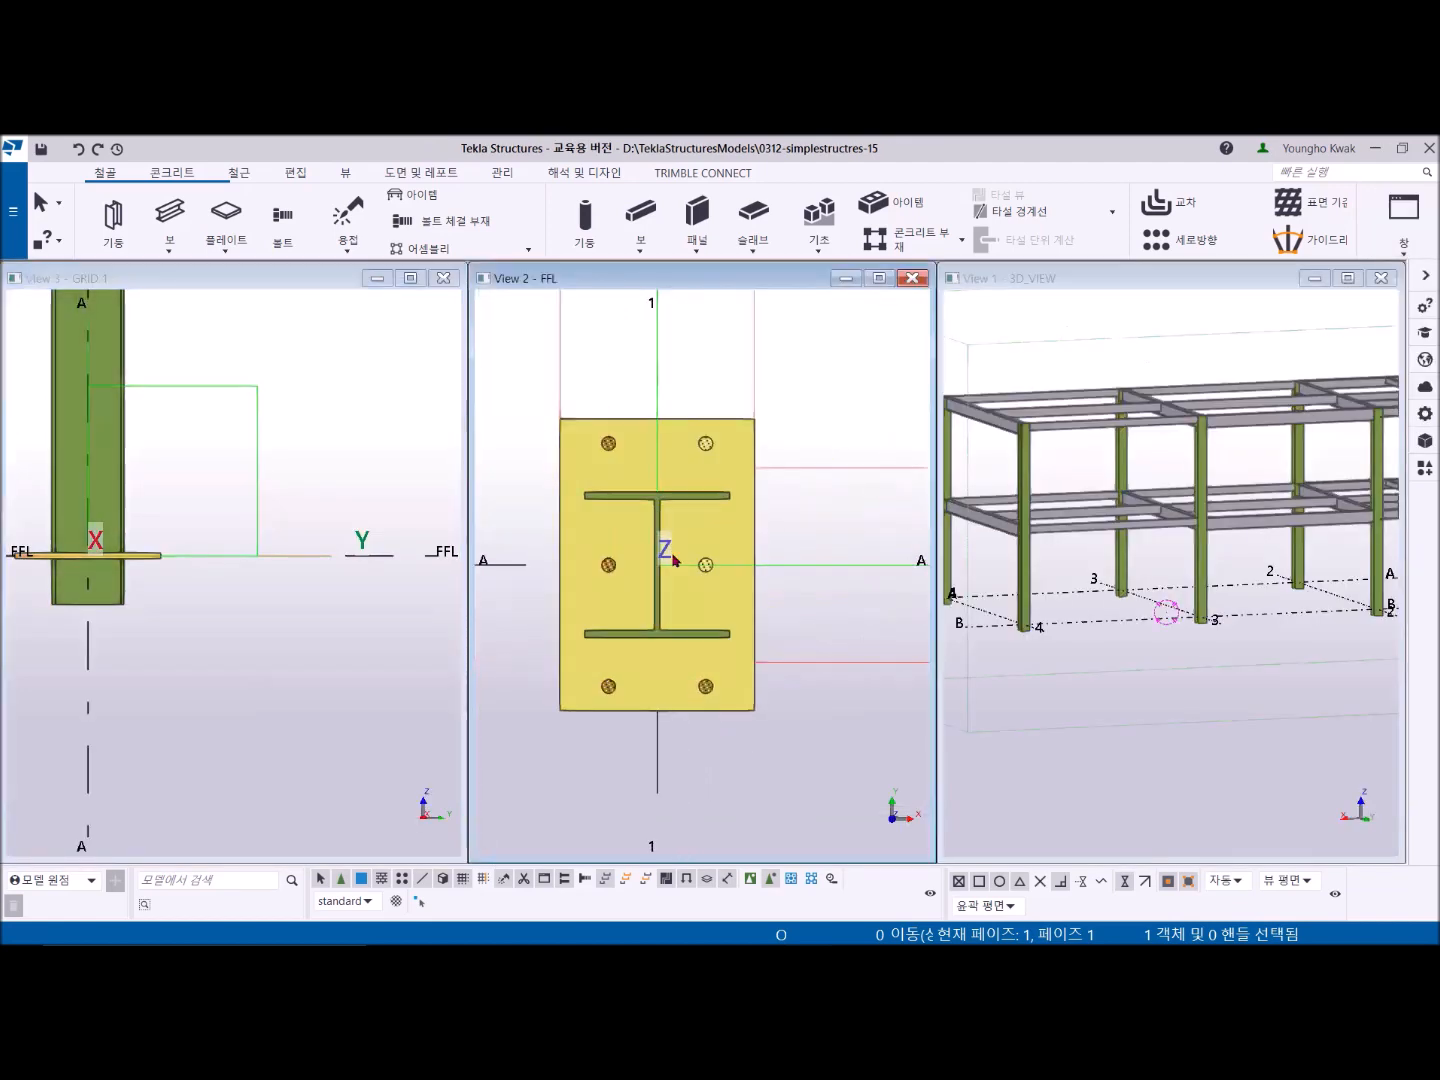
left_click(725, 649)
middle_click_drag(974, 620, 1039, 643)
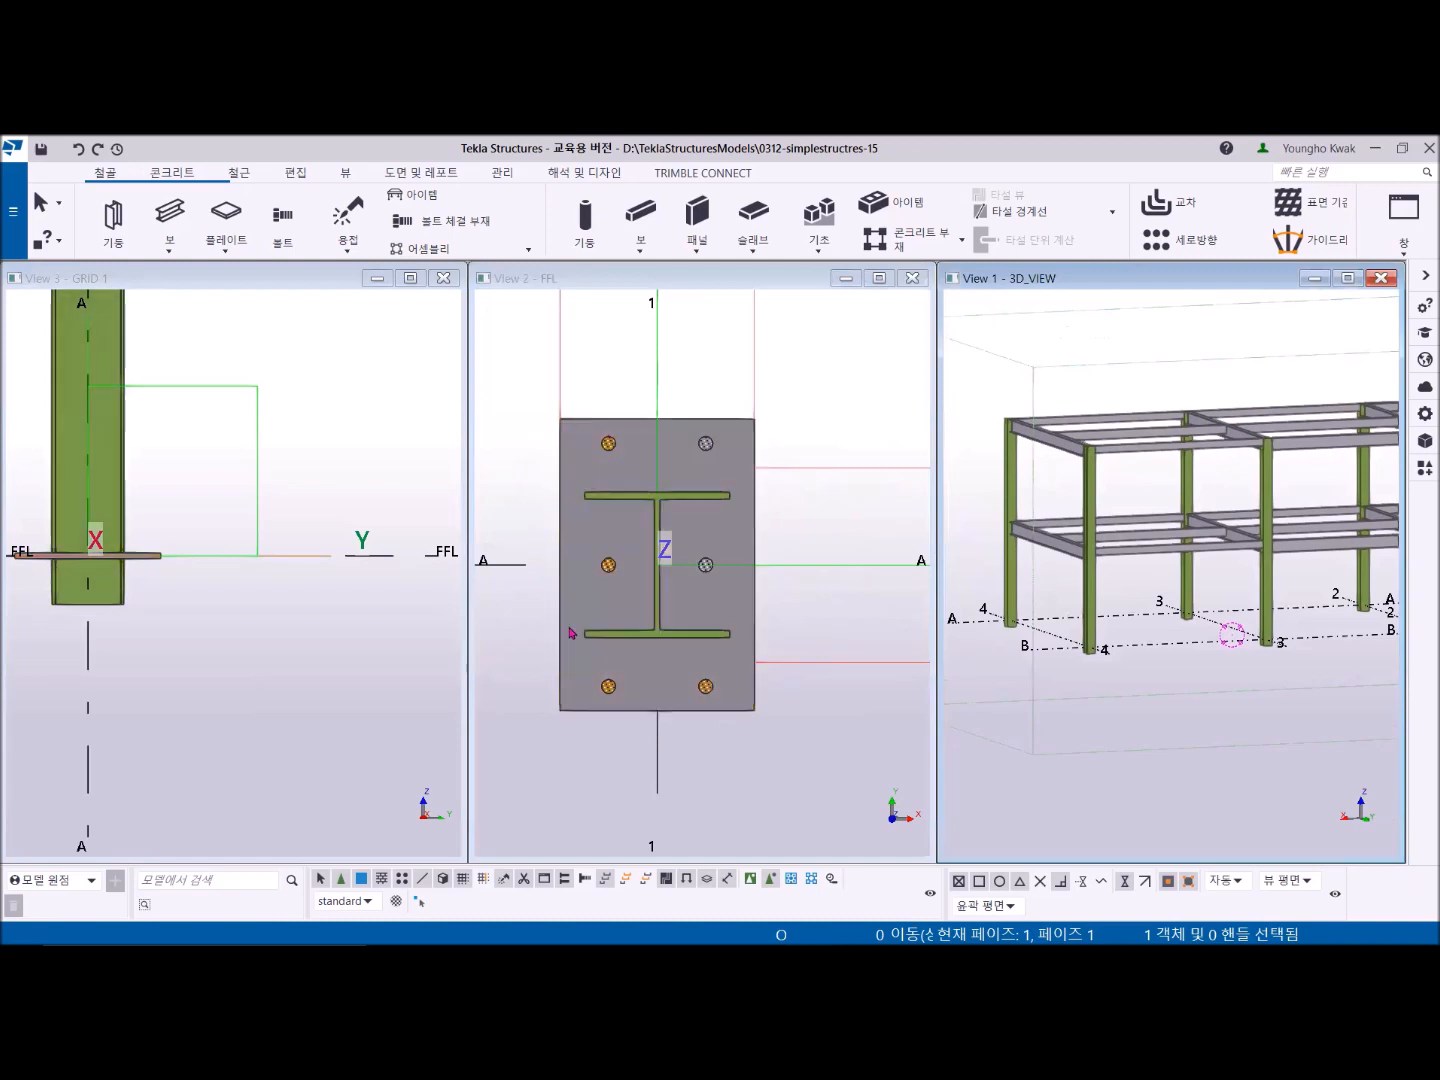
scroll(591, 594, "up", 3)
scroll(727, 479, "down", 3)
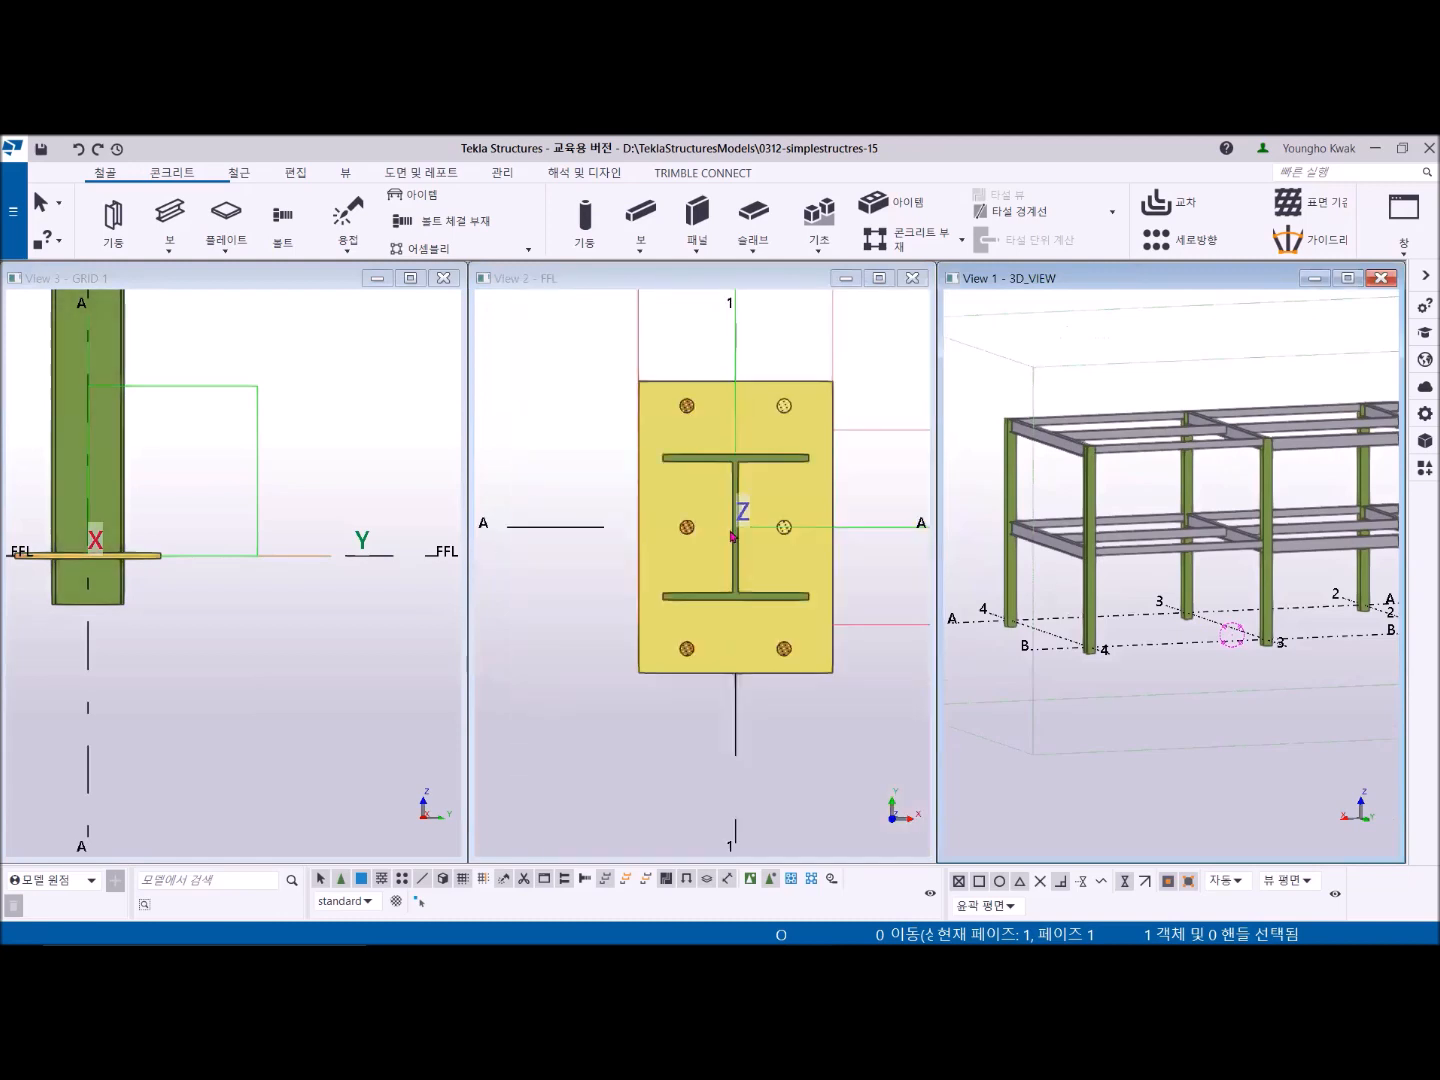
left_click(688, 527)
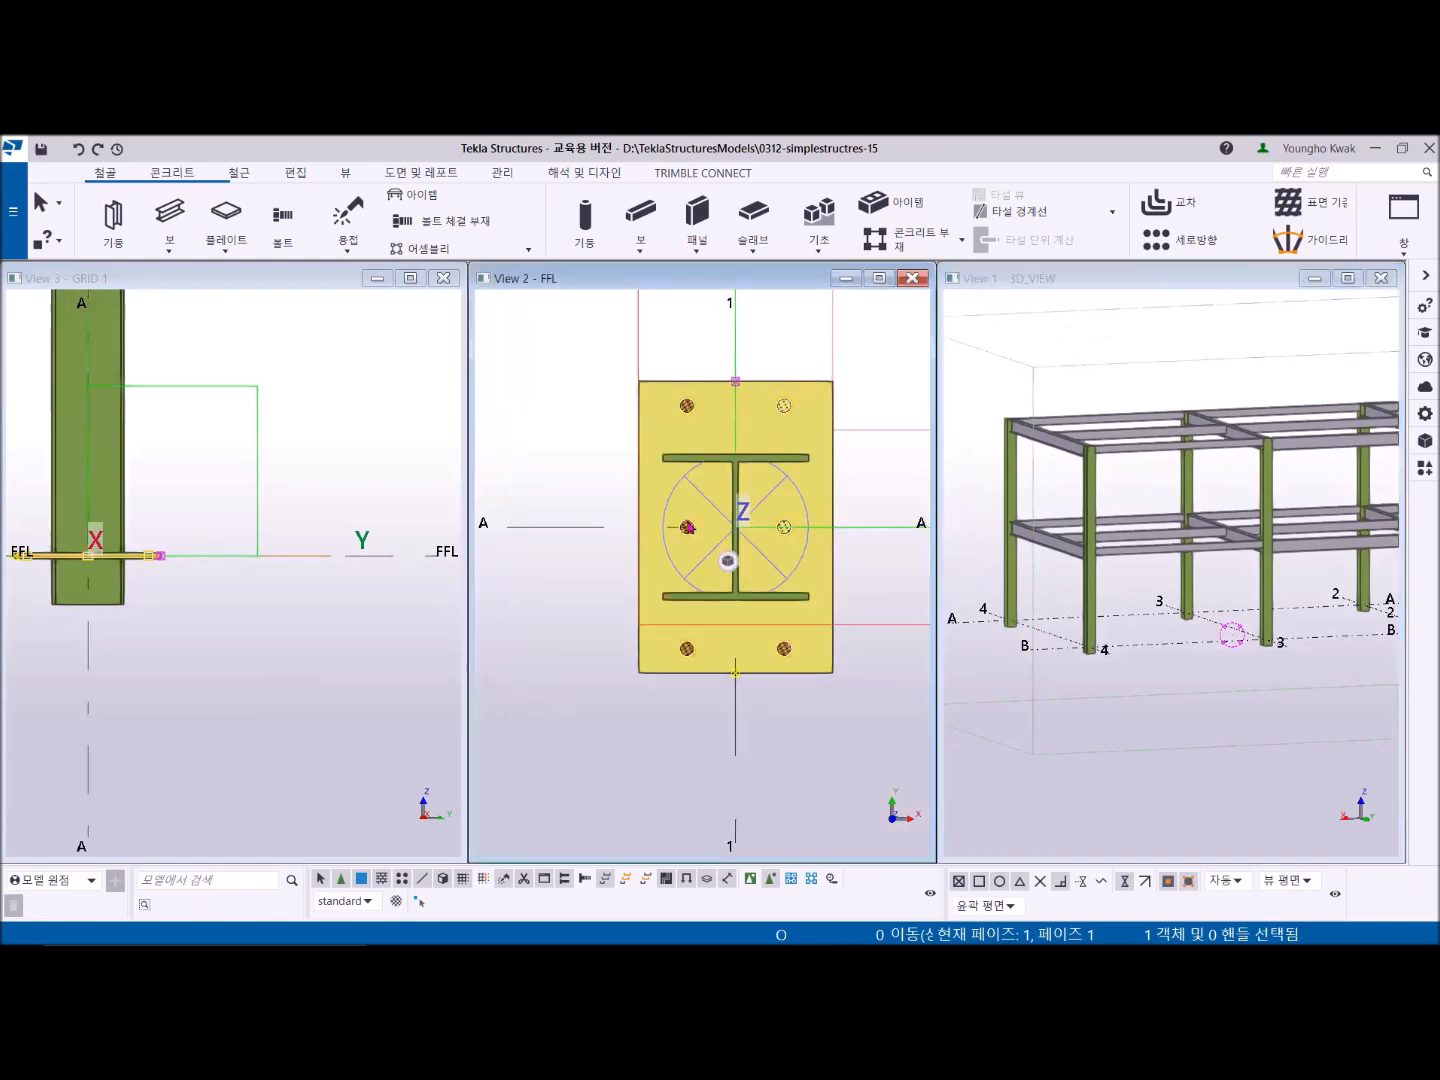
left_click(826, 405)
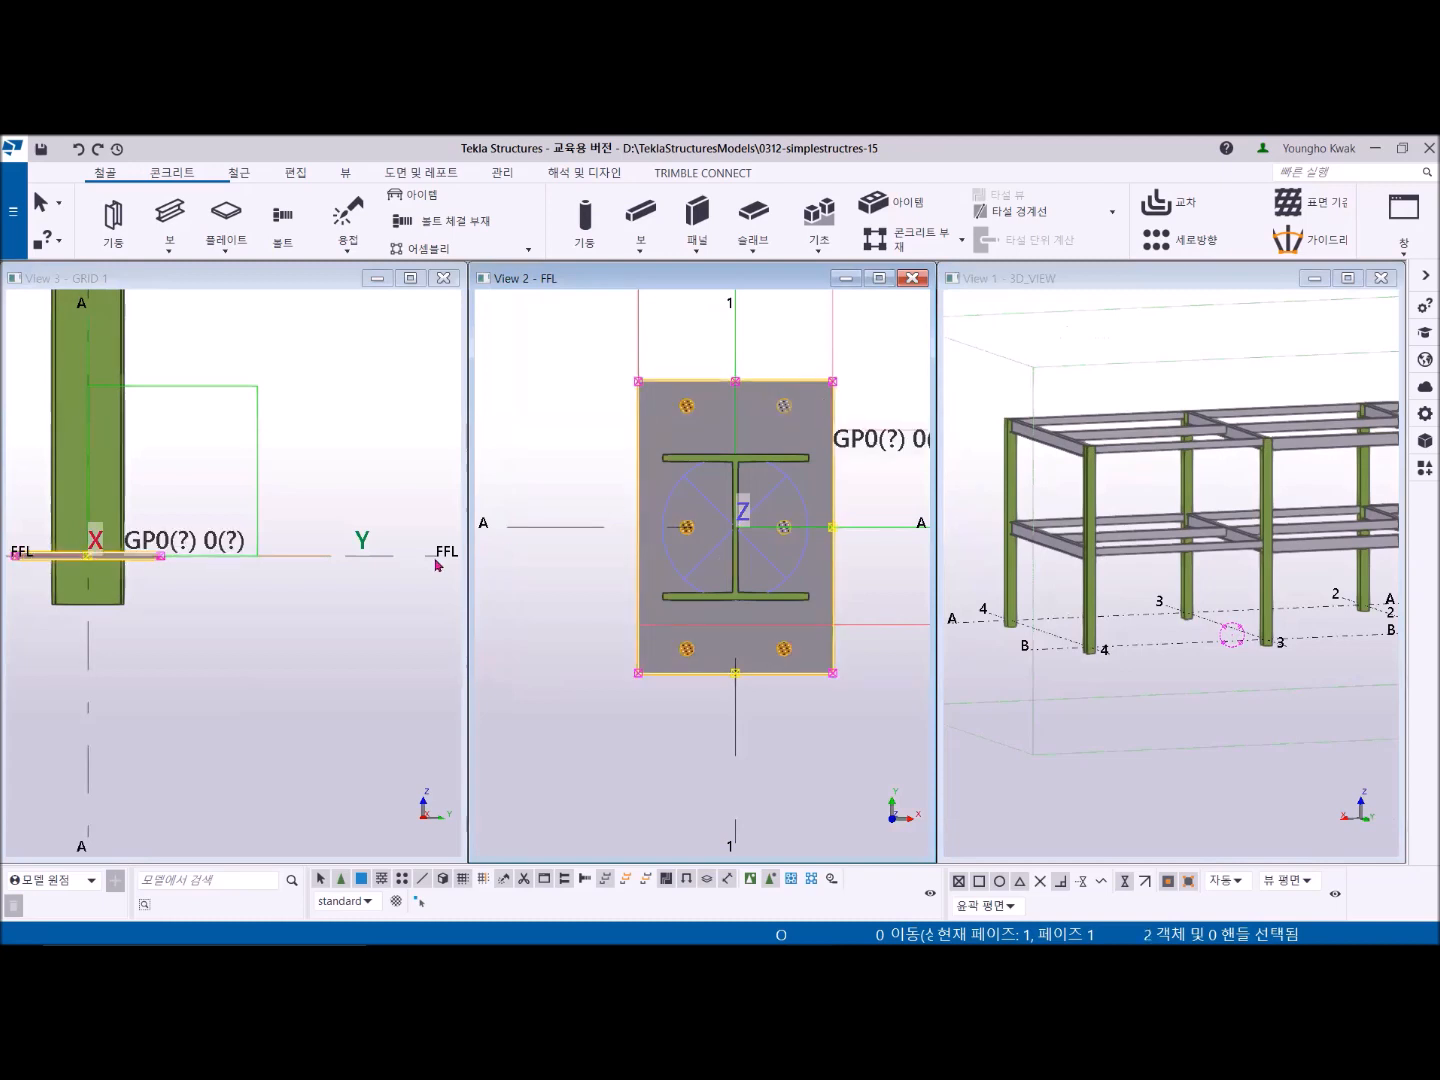
left_click(410, 282)
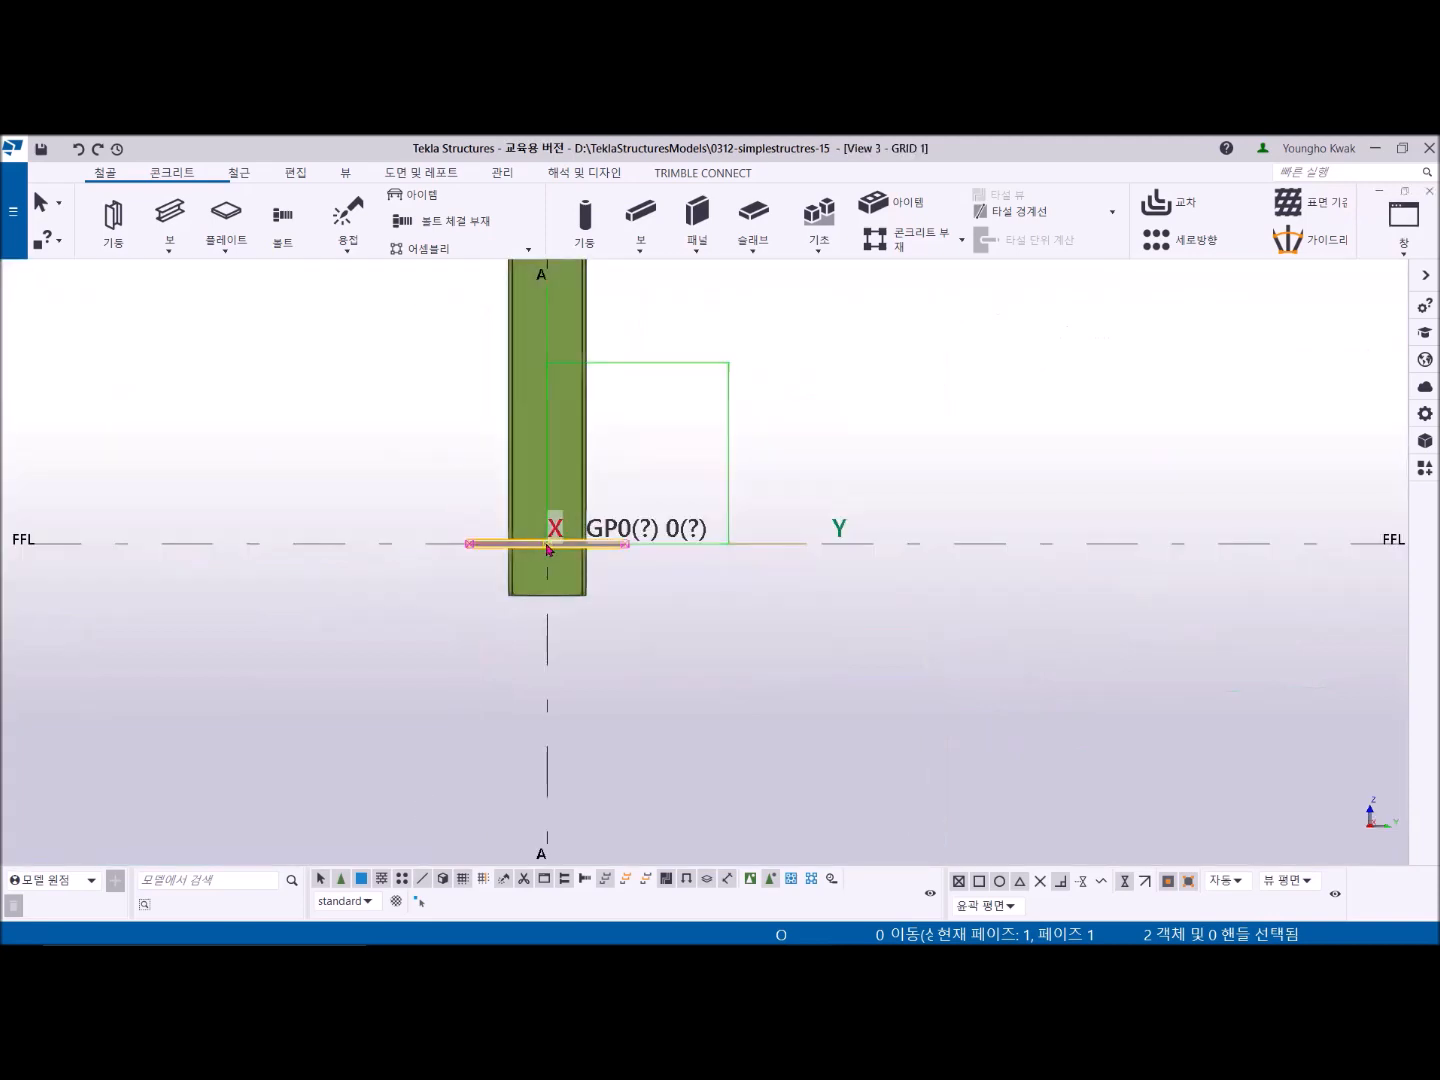
middle_click_drag(547, 544, 683, 599)
scroll(689, 606, "up", 2)
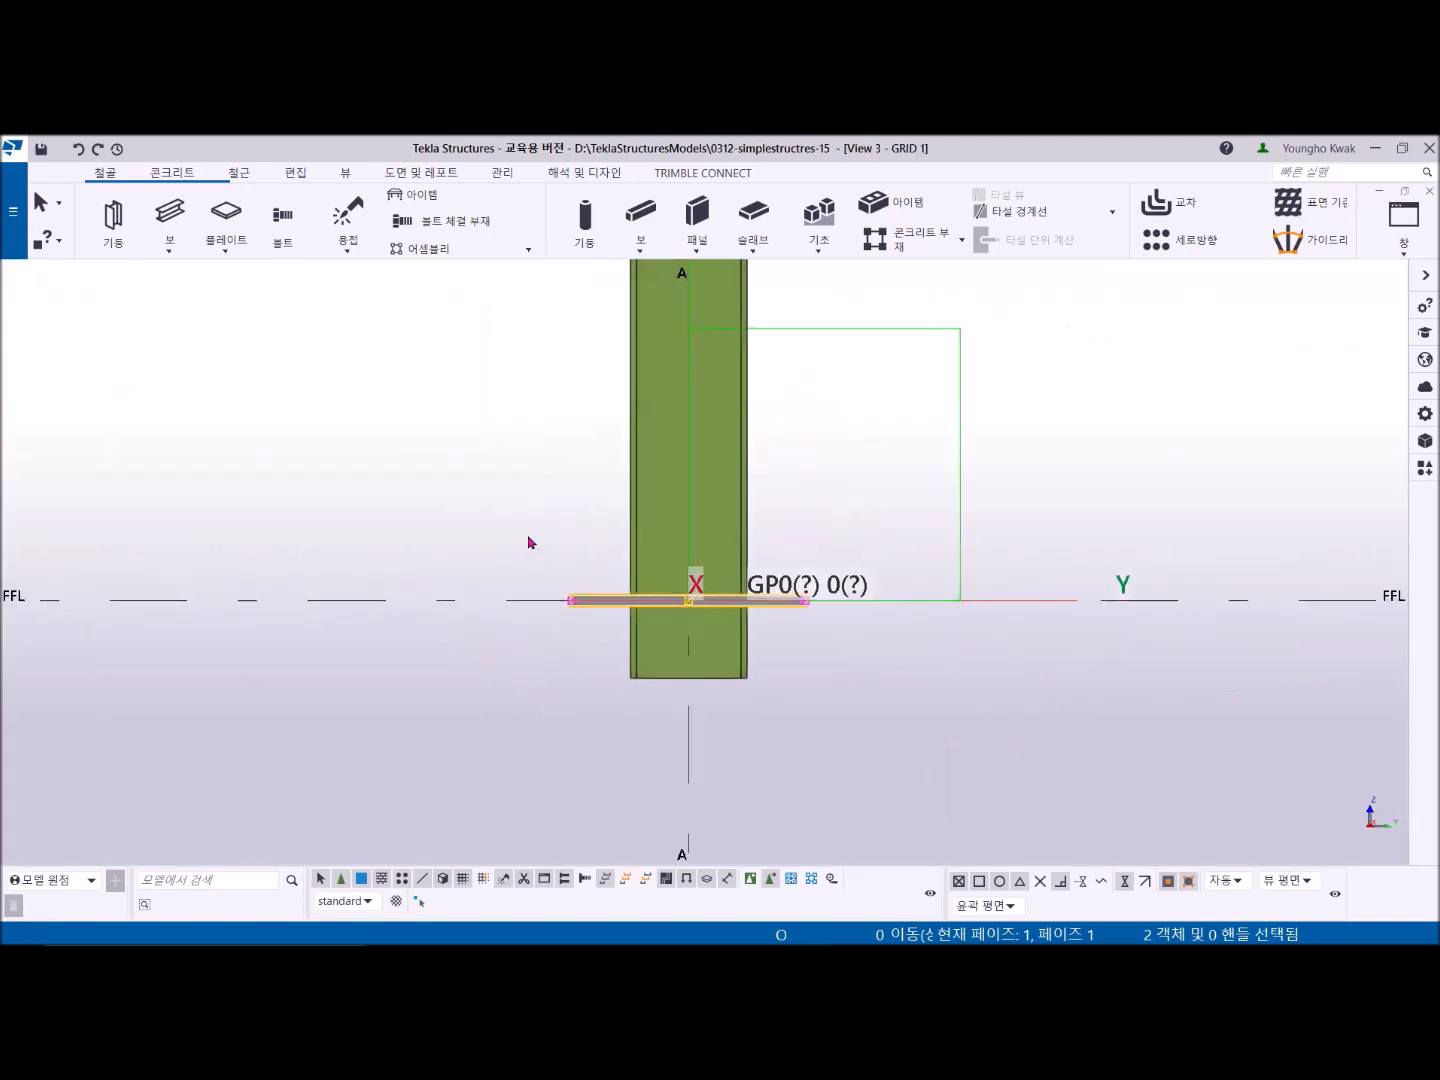
right_click(454, 395)
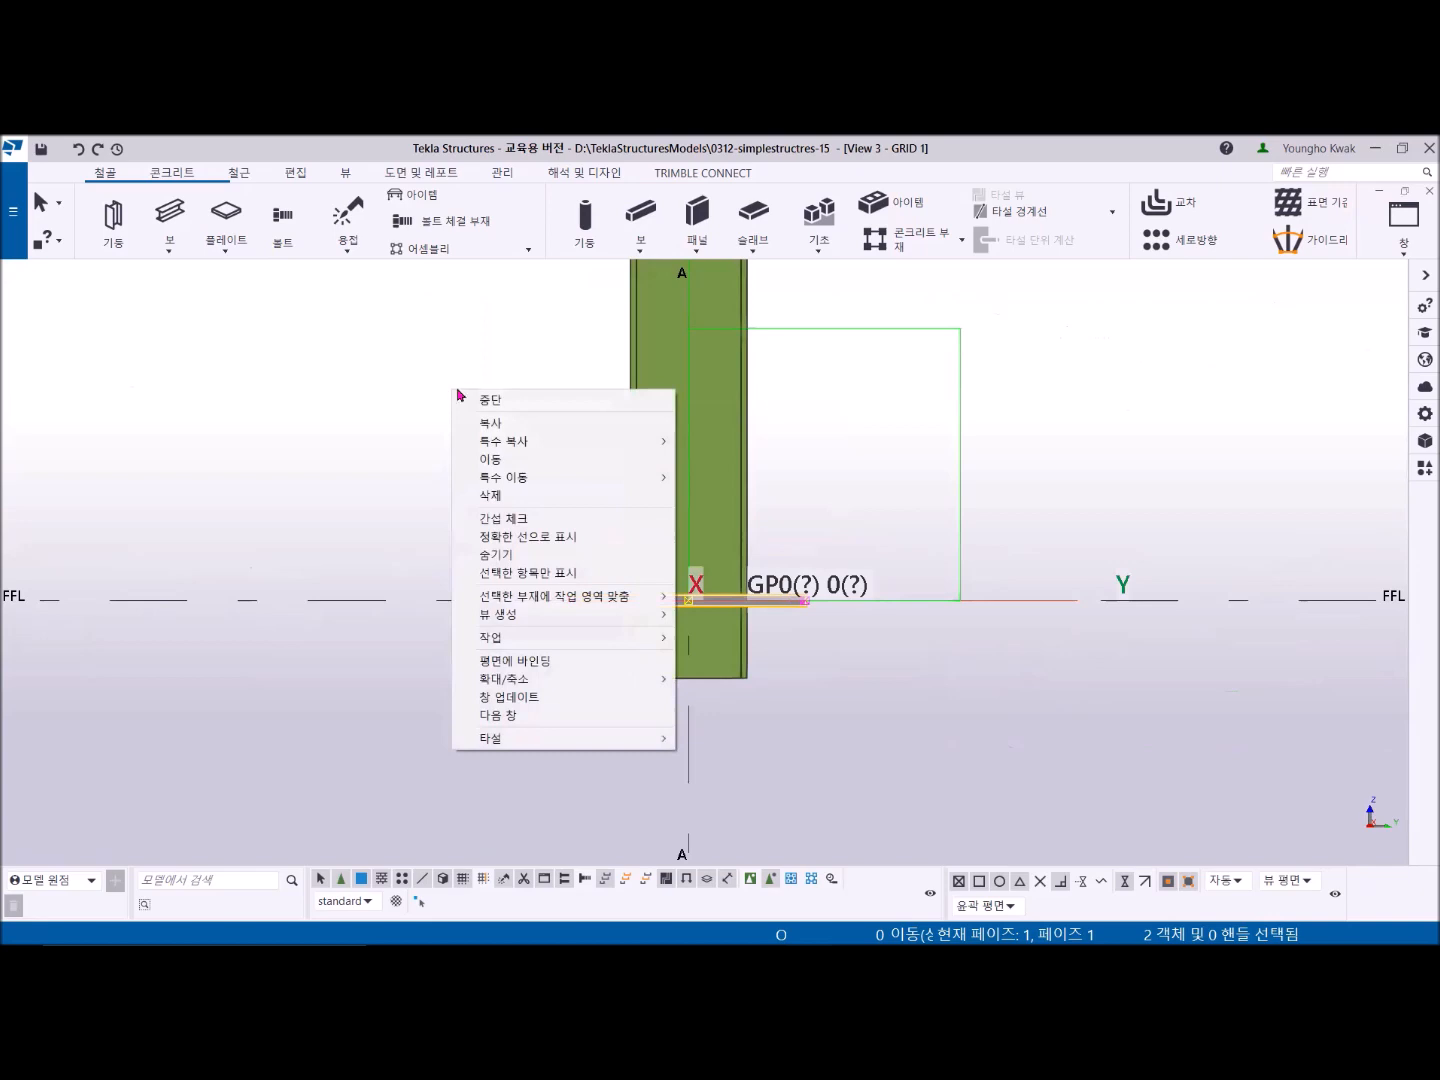
left_click(505, 468)
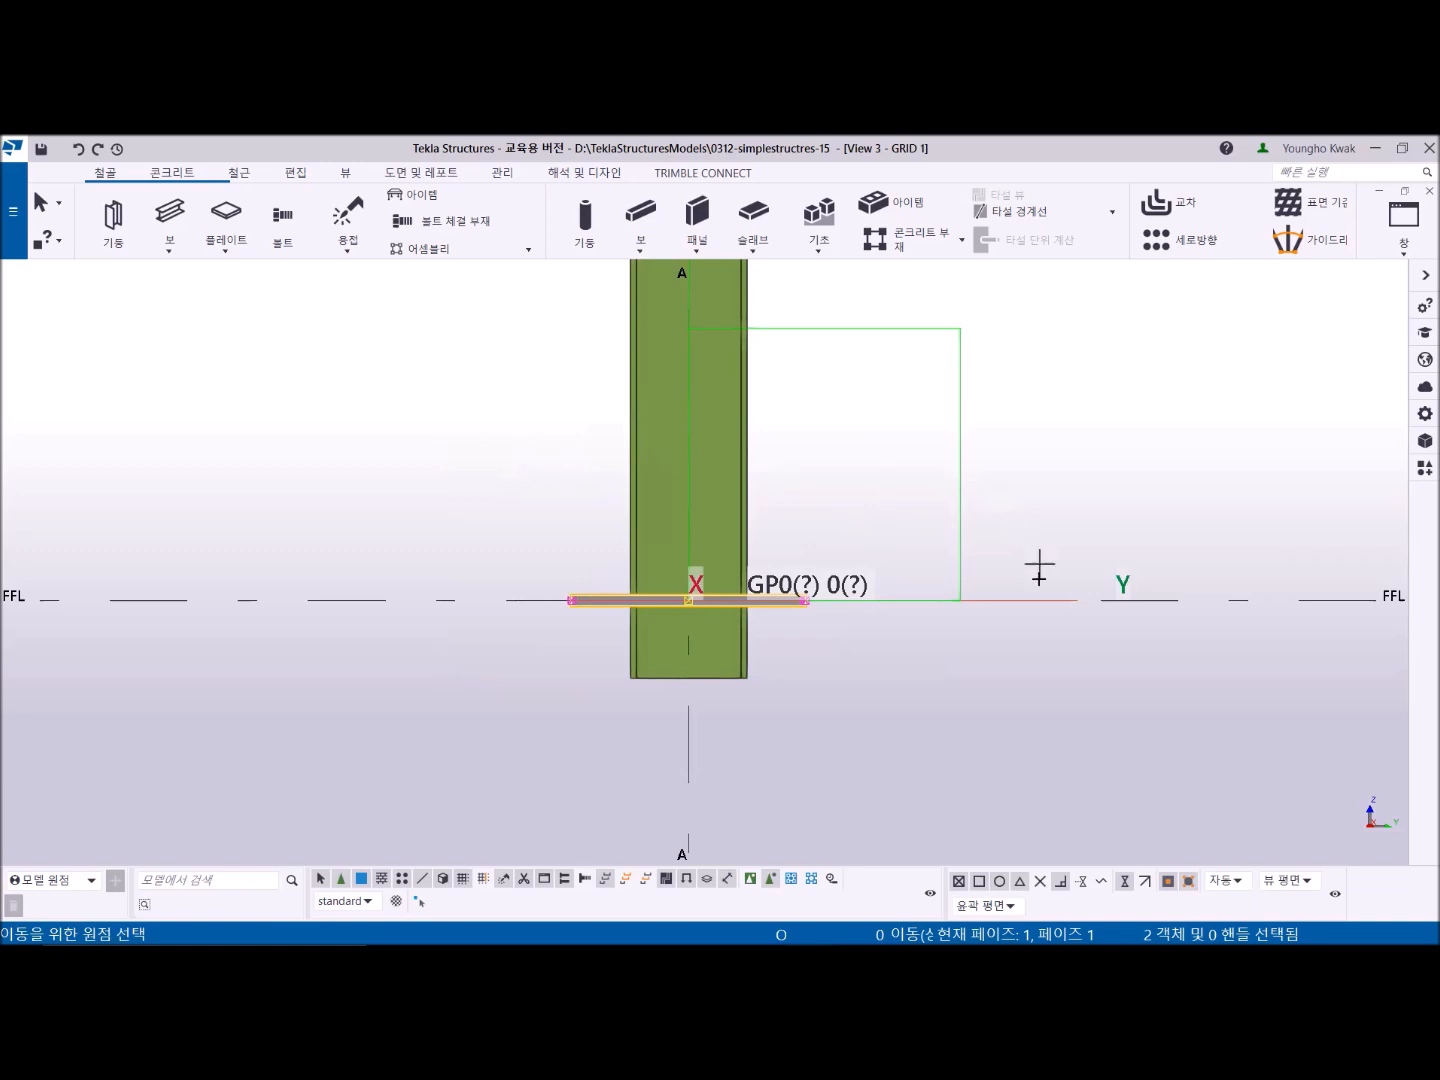
left_click(986, 599)
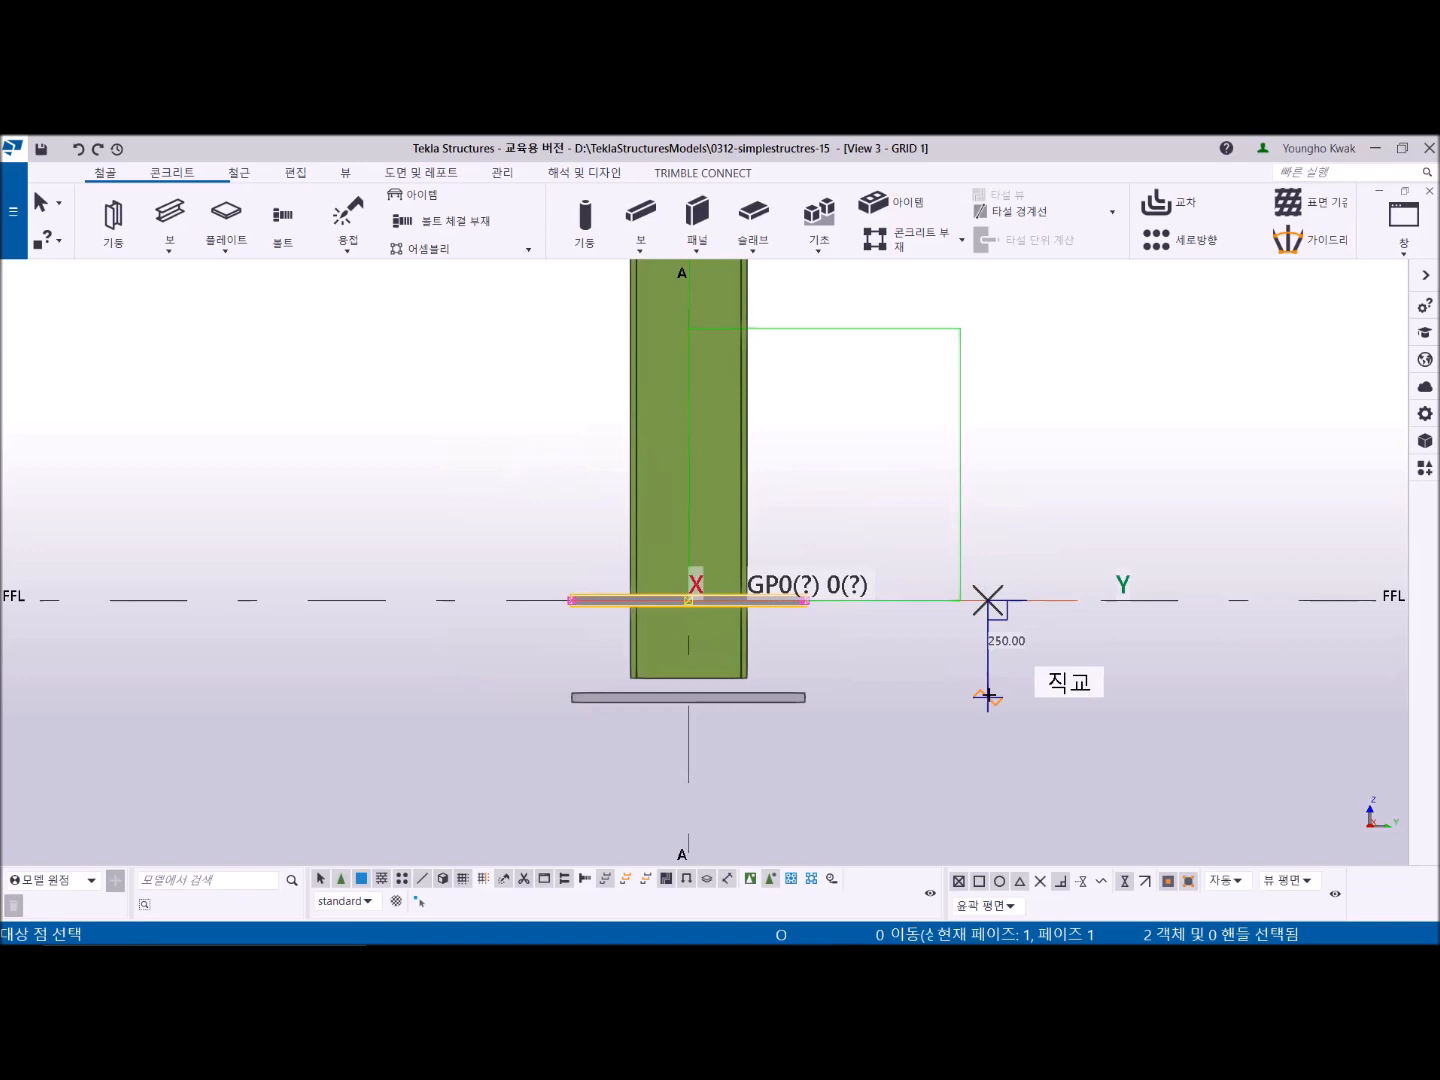
type("200")
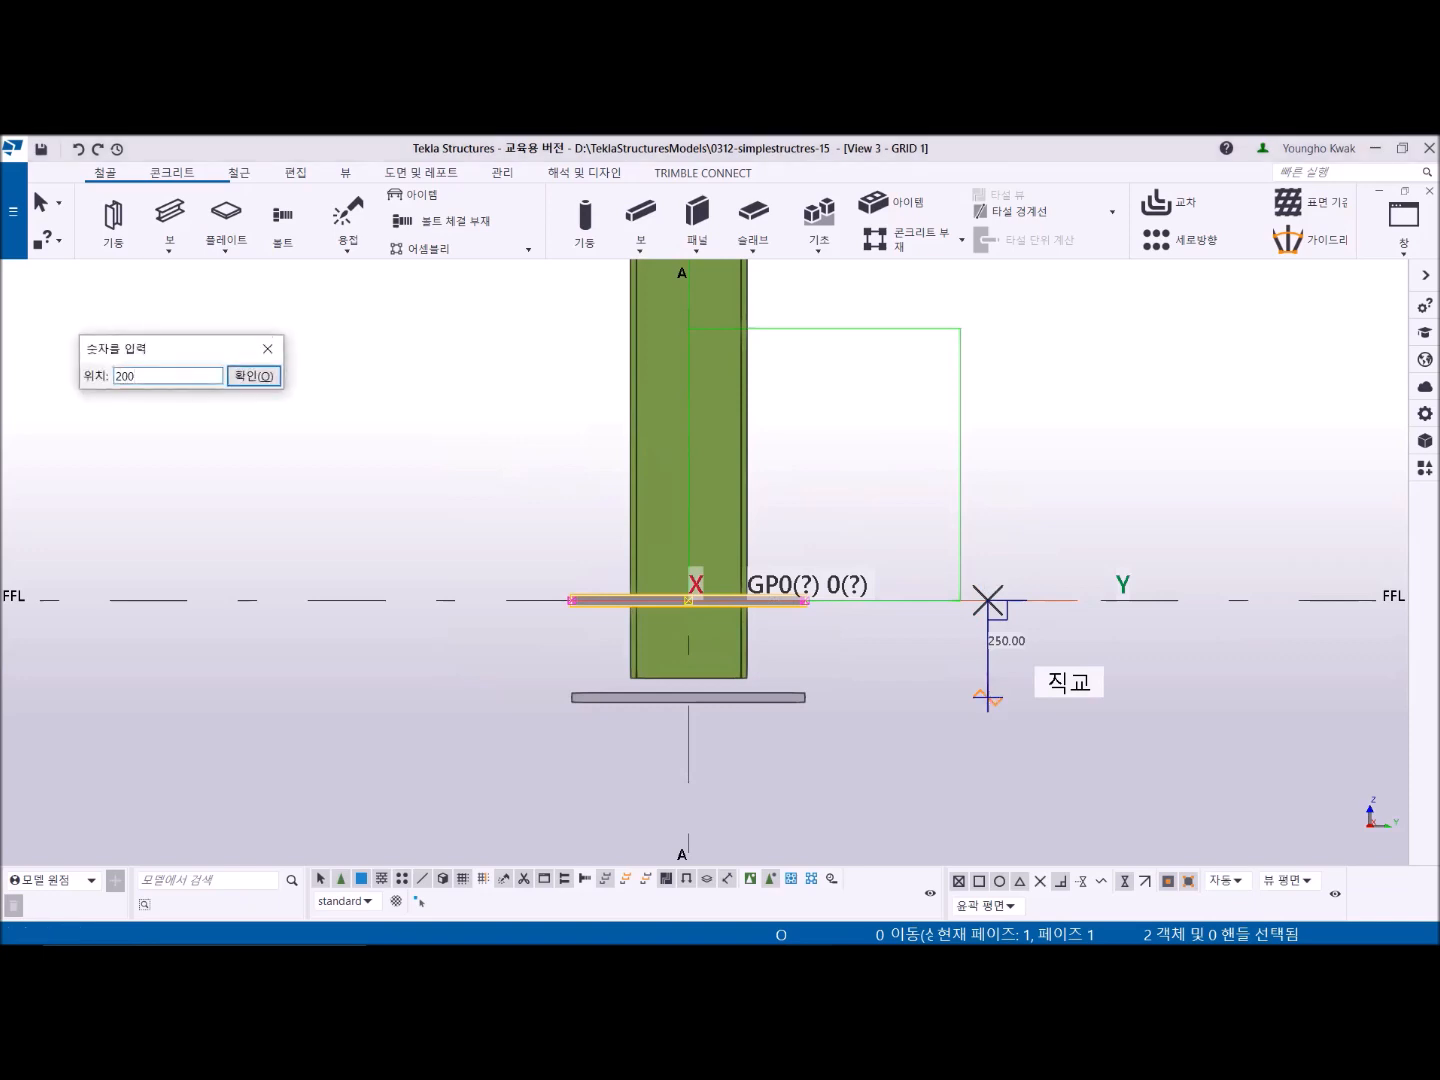
key("Return")
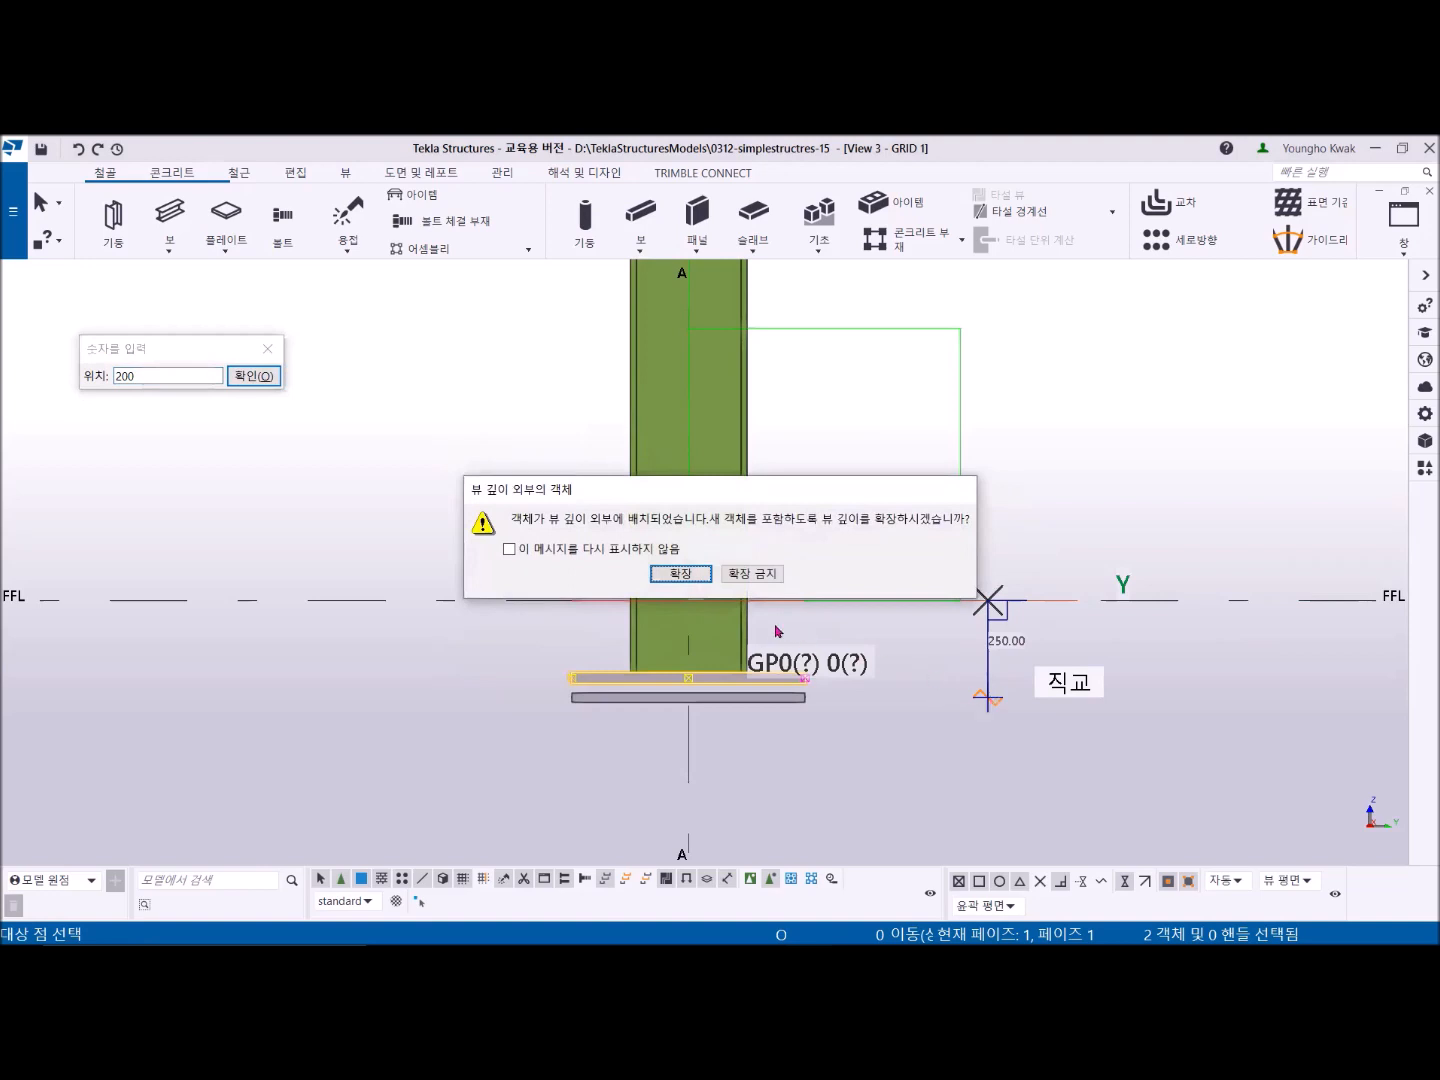
left_click(751, 577)
right_click(511, 449)
left_click(574, 455)
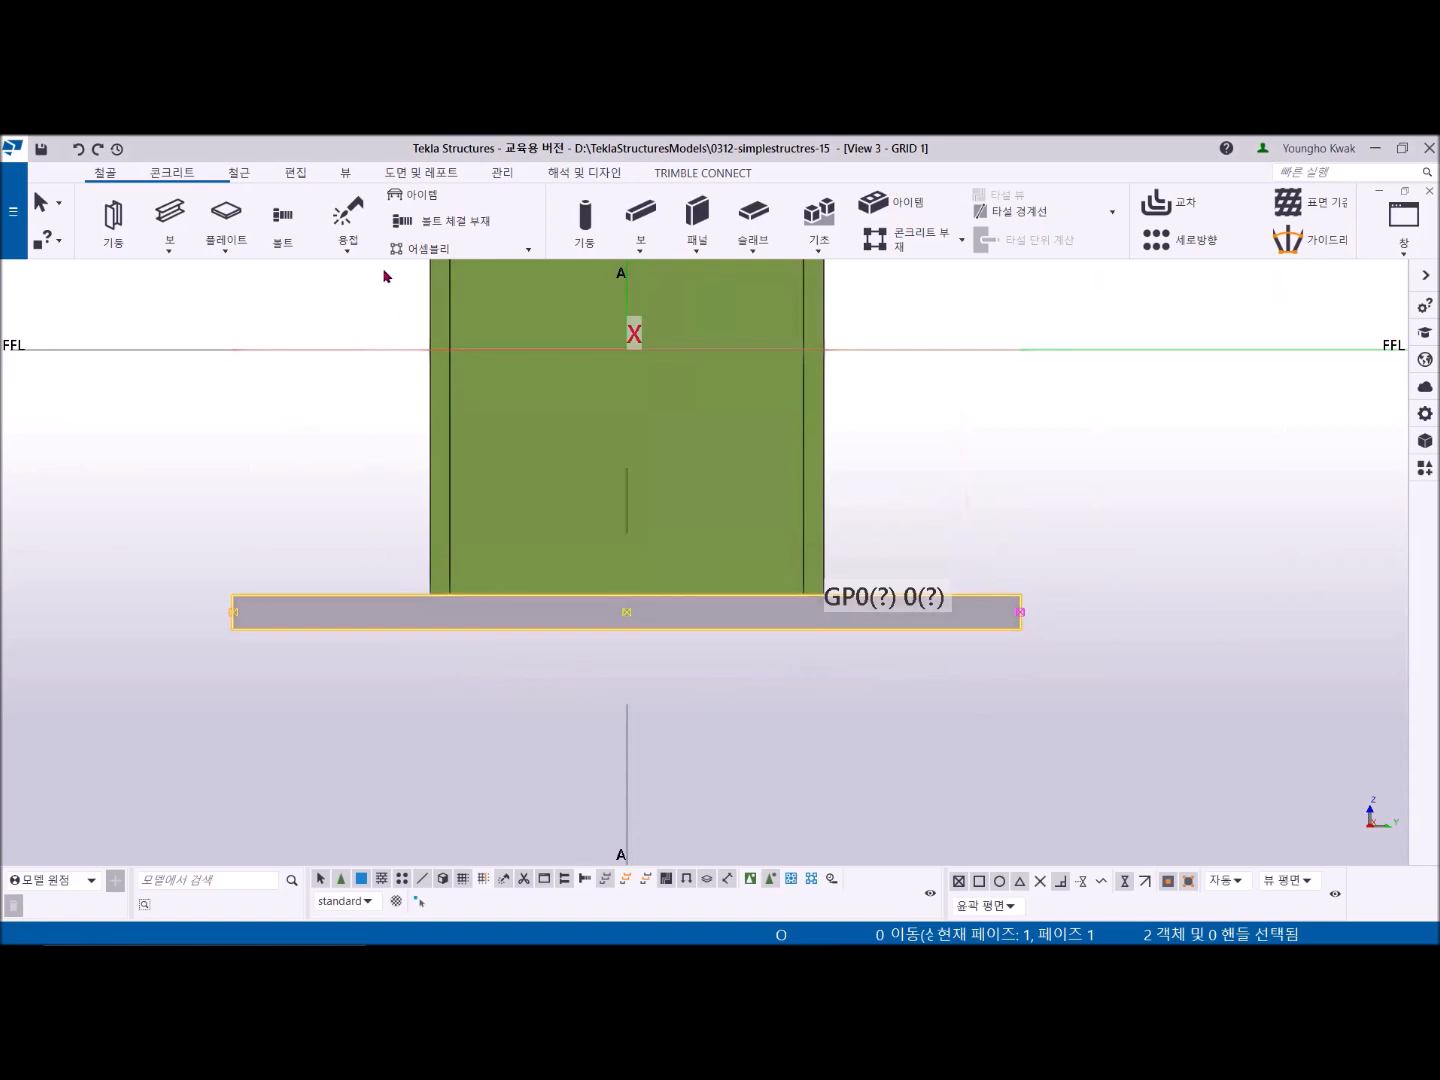
- Switch the part rendering to wireframe to see the bolt holes through the base plate
left_click(346, 176)
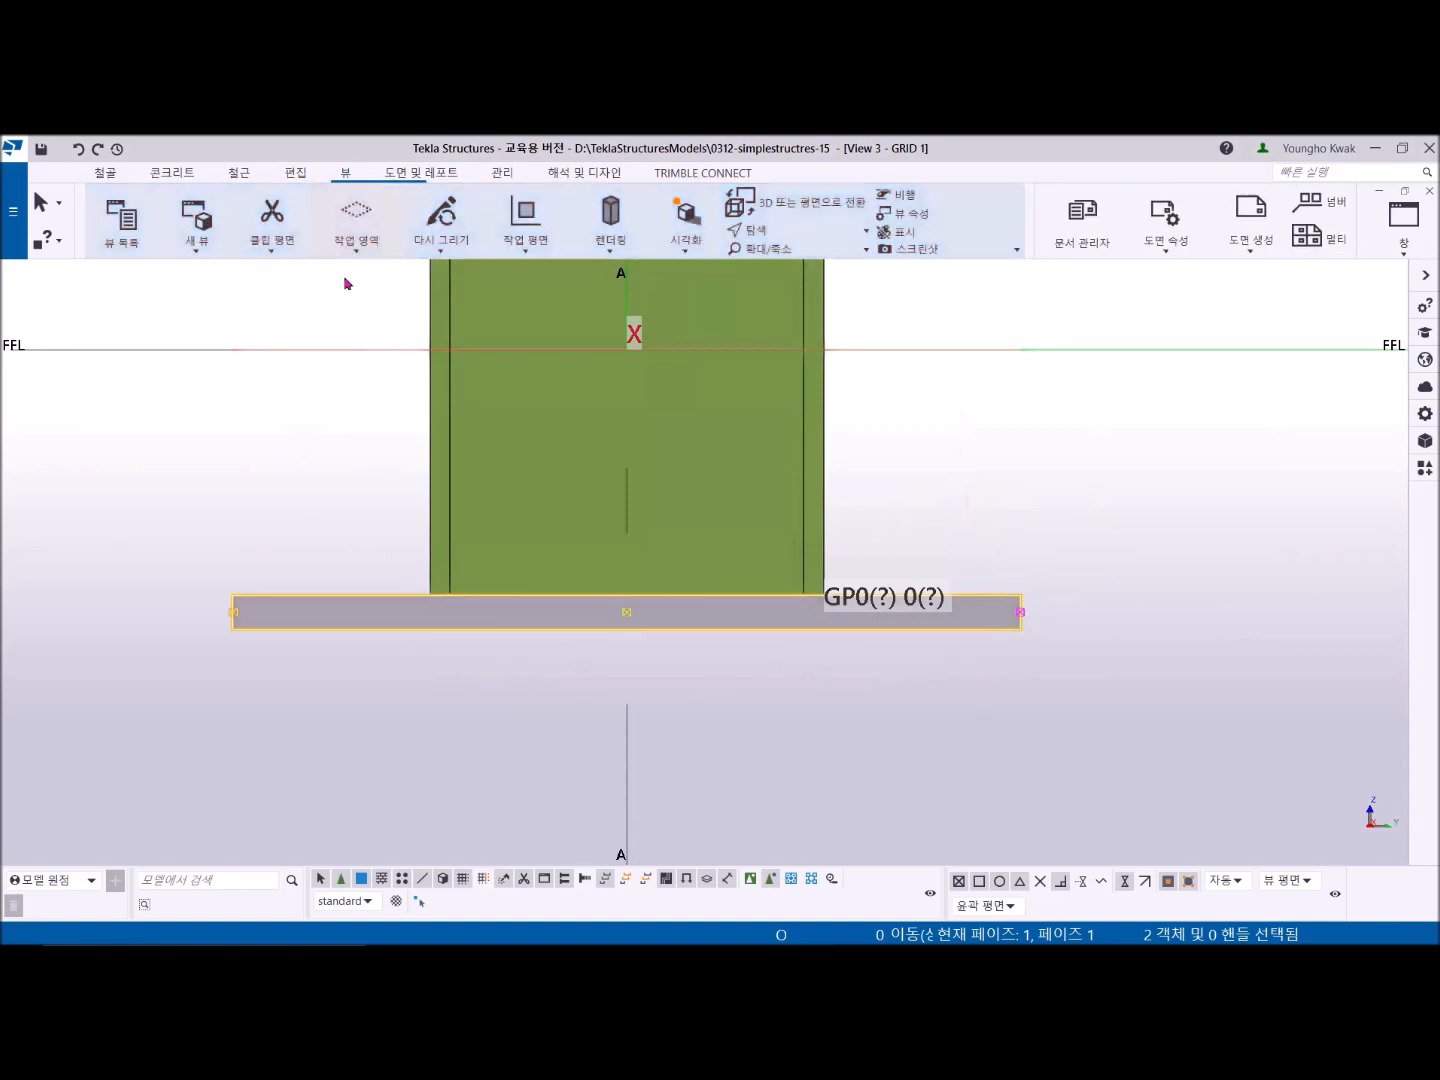
left_click(616, 250)
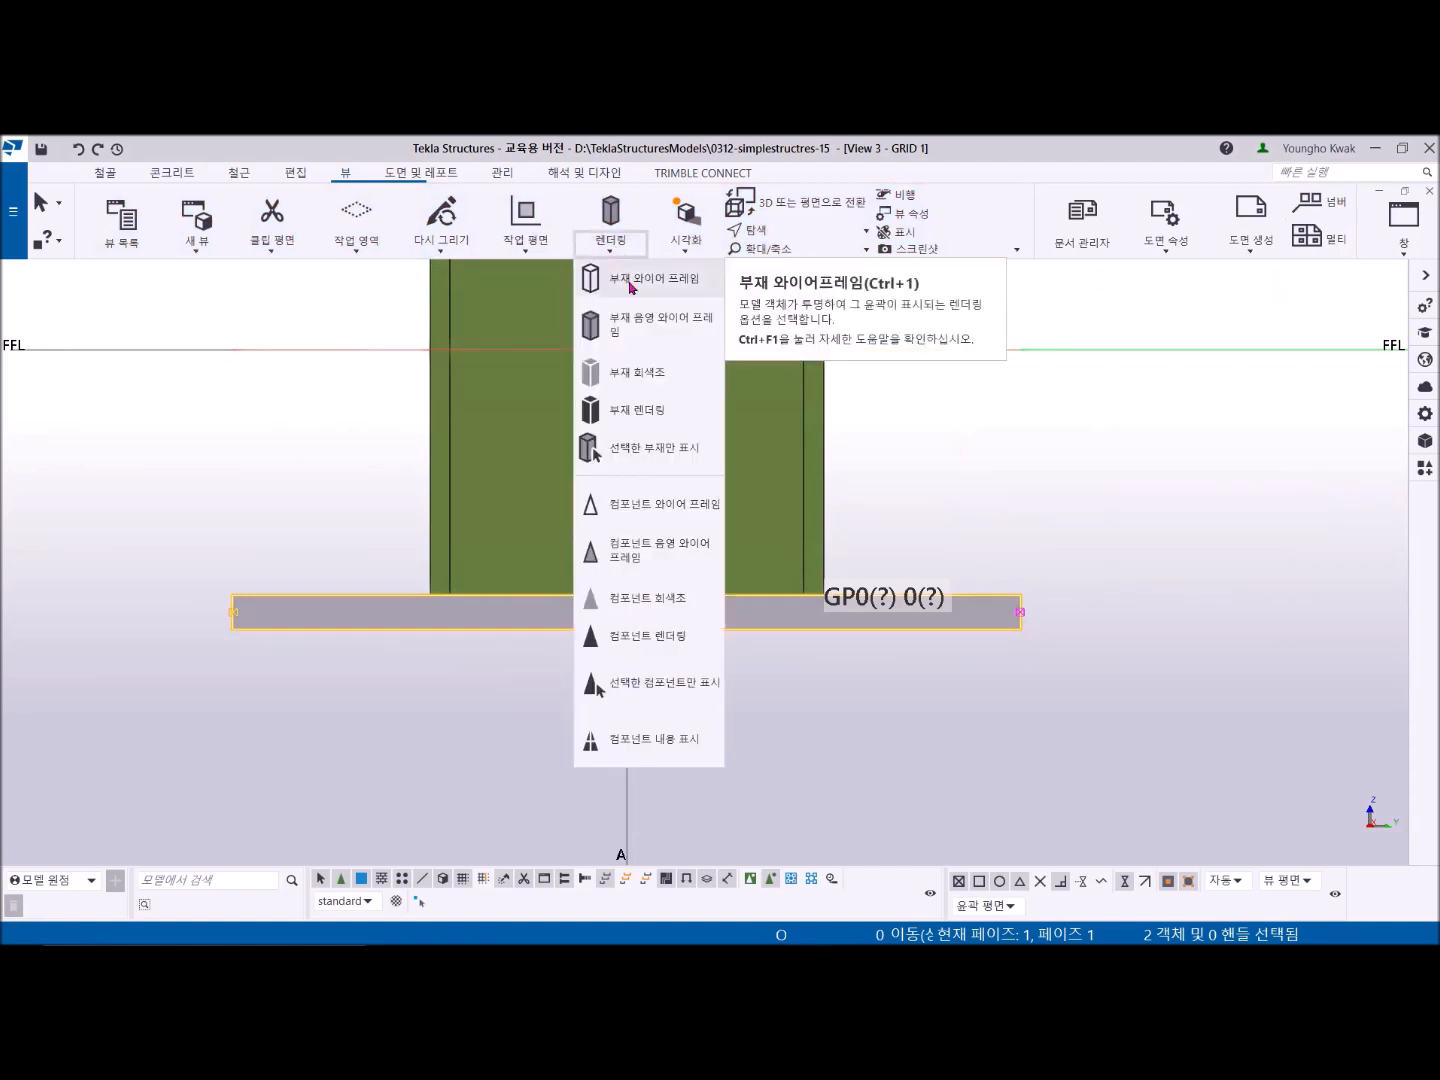
left_click(631, 287)
scroll(450, 600, "up", 4)
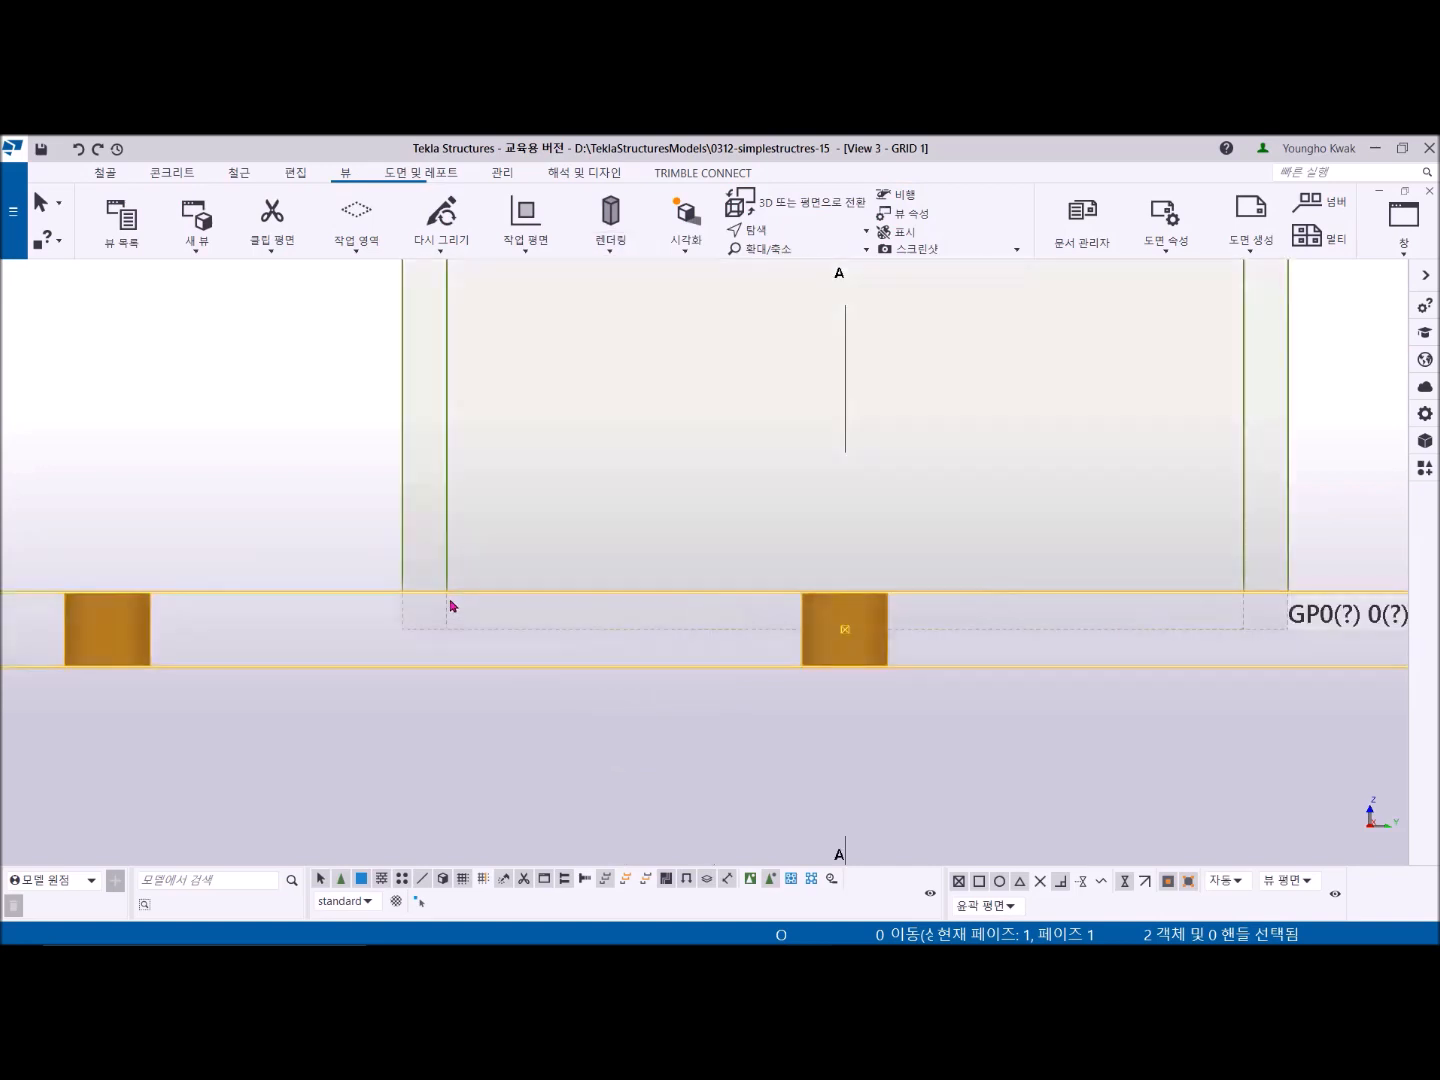
scroll(405, 694, "down", 3)
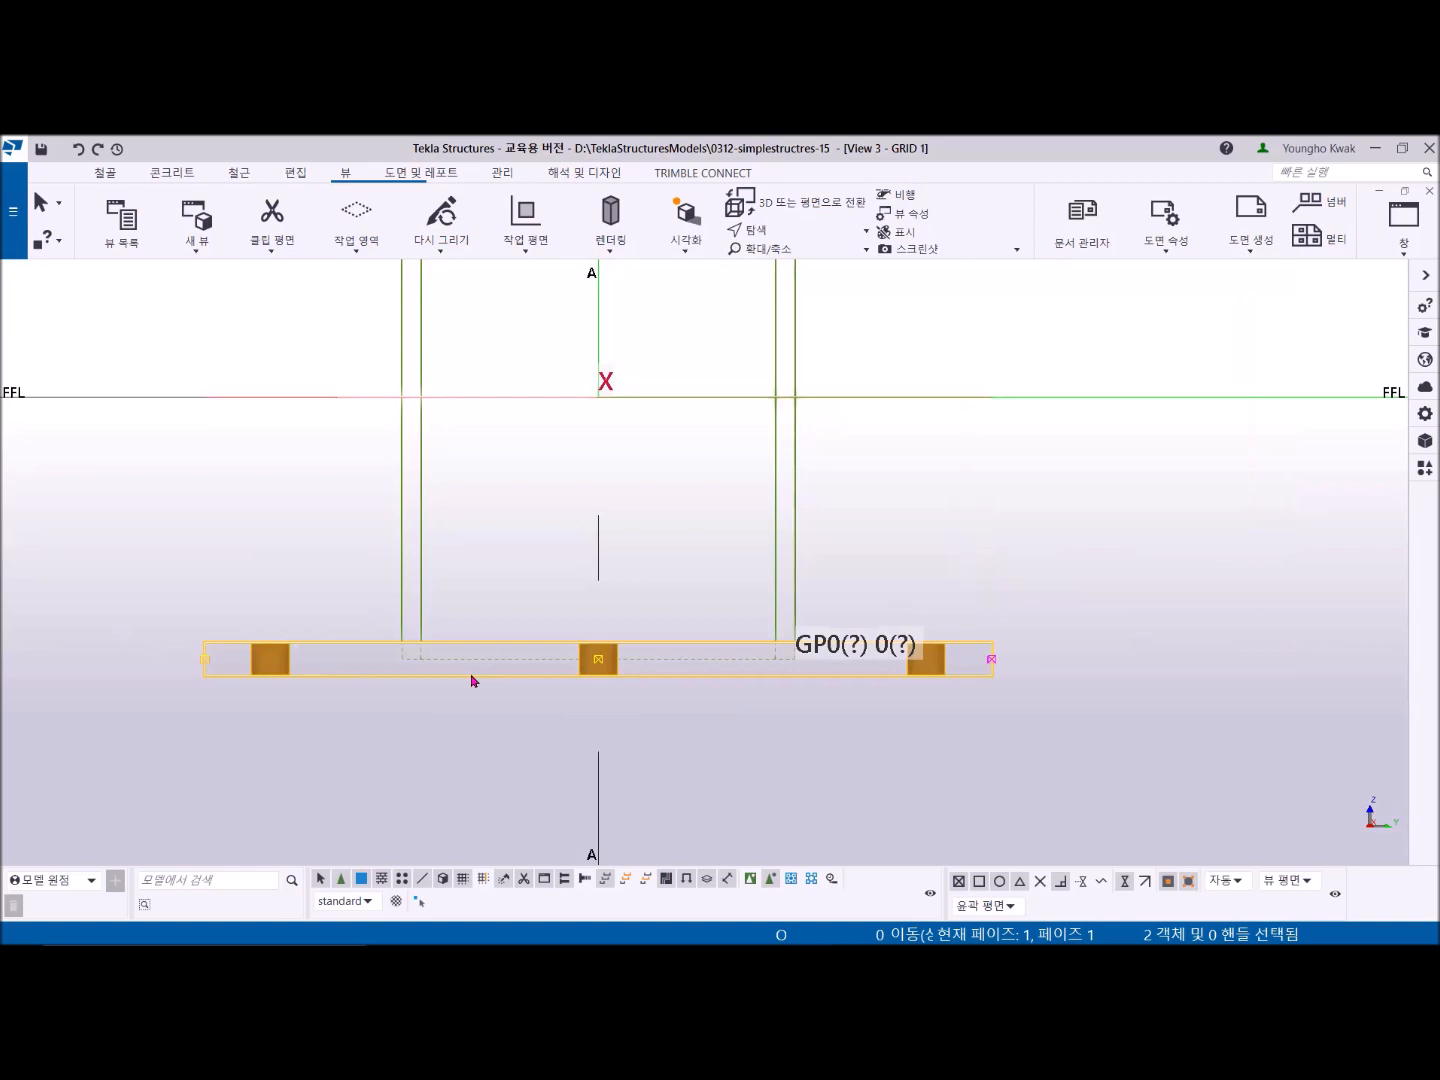
- Open the base plate's properties and set its depth position to Top (상단), applying the change
double_click(361, 653)
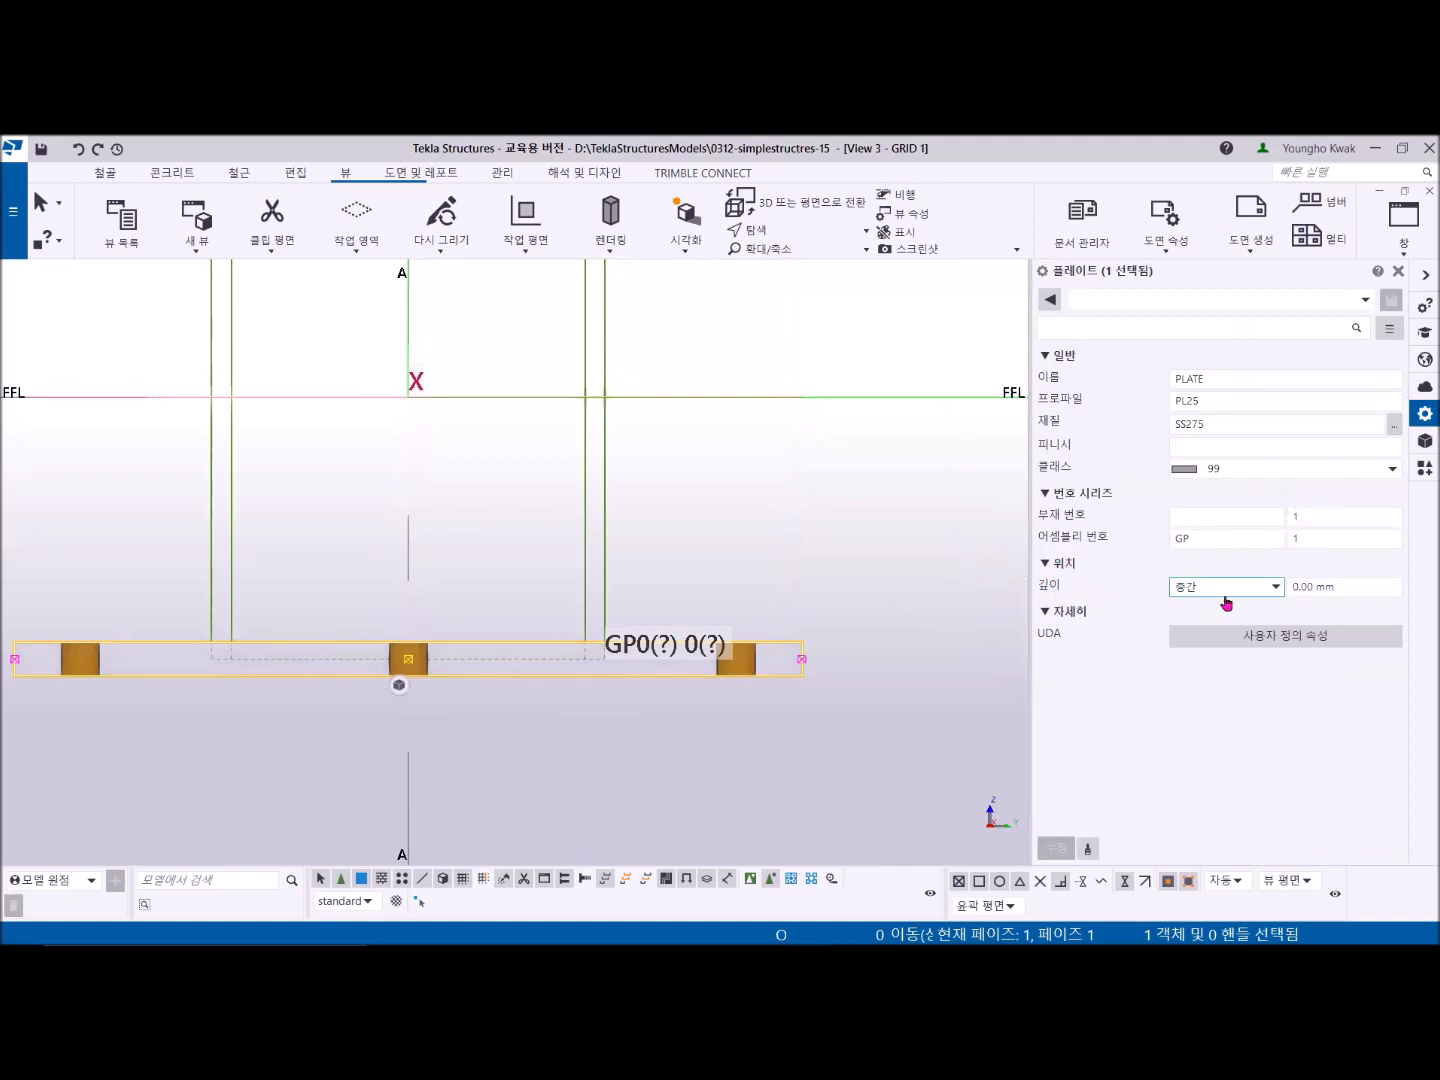
left_click(1274, 590)
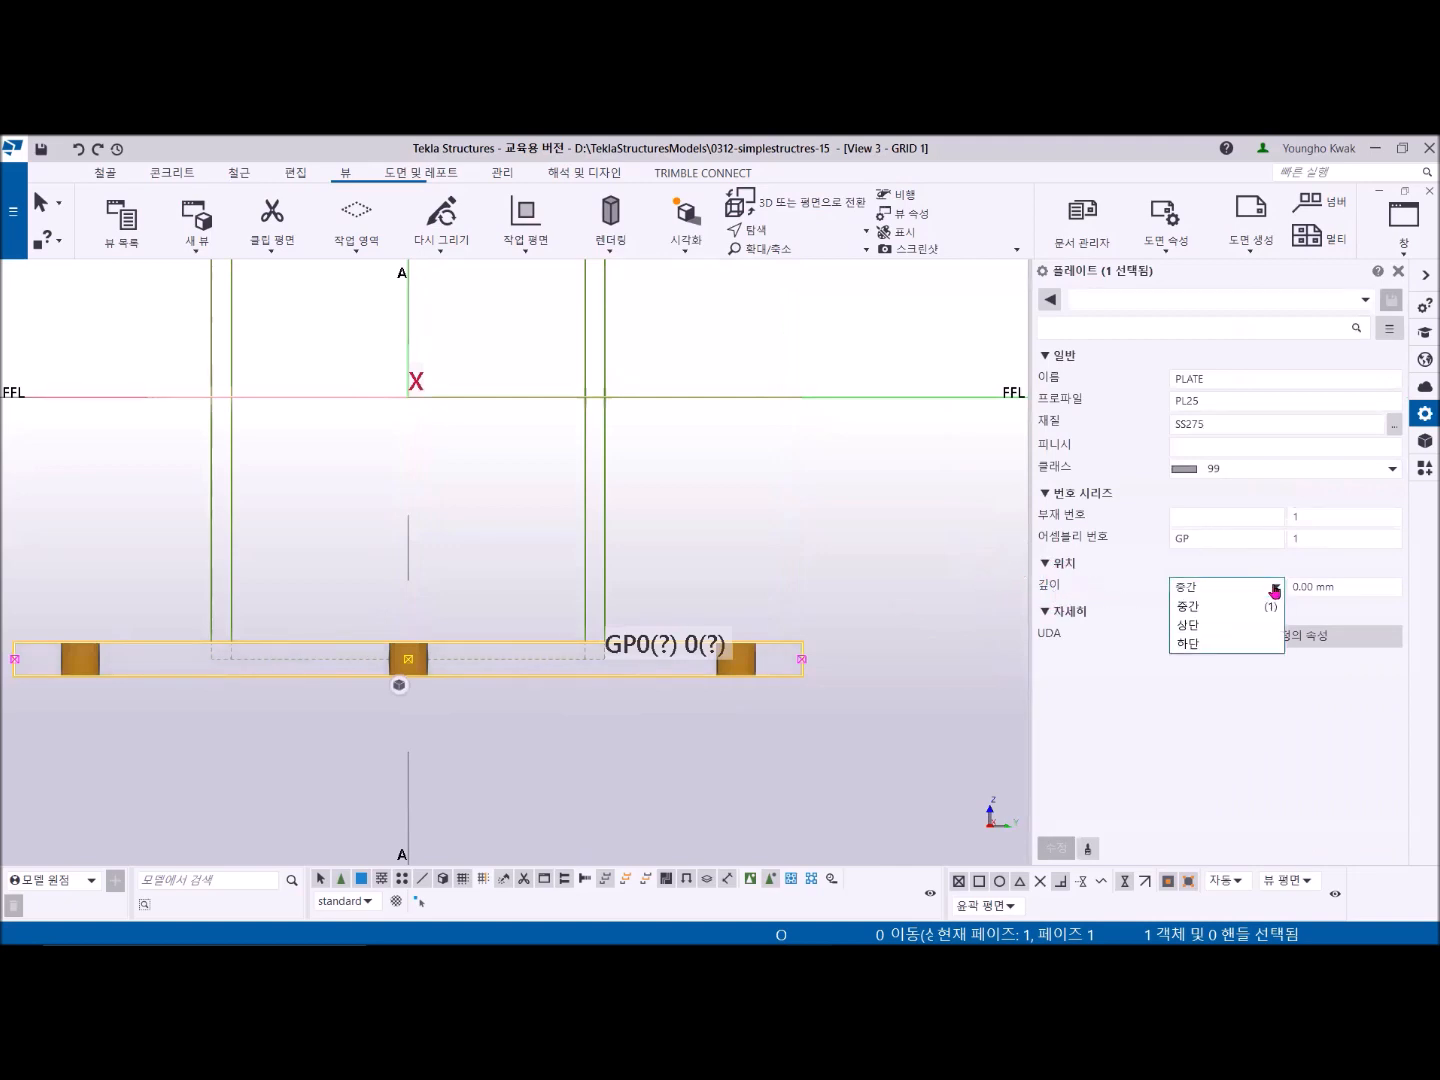
left_click(1211, 645)
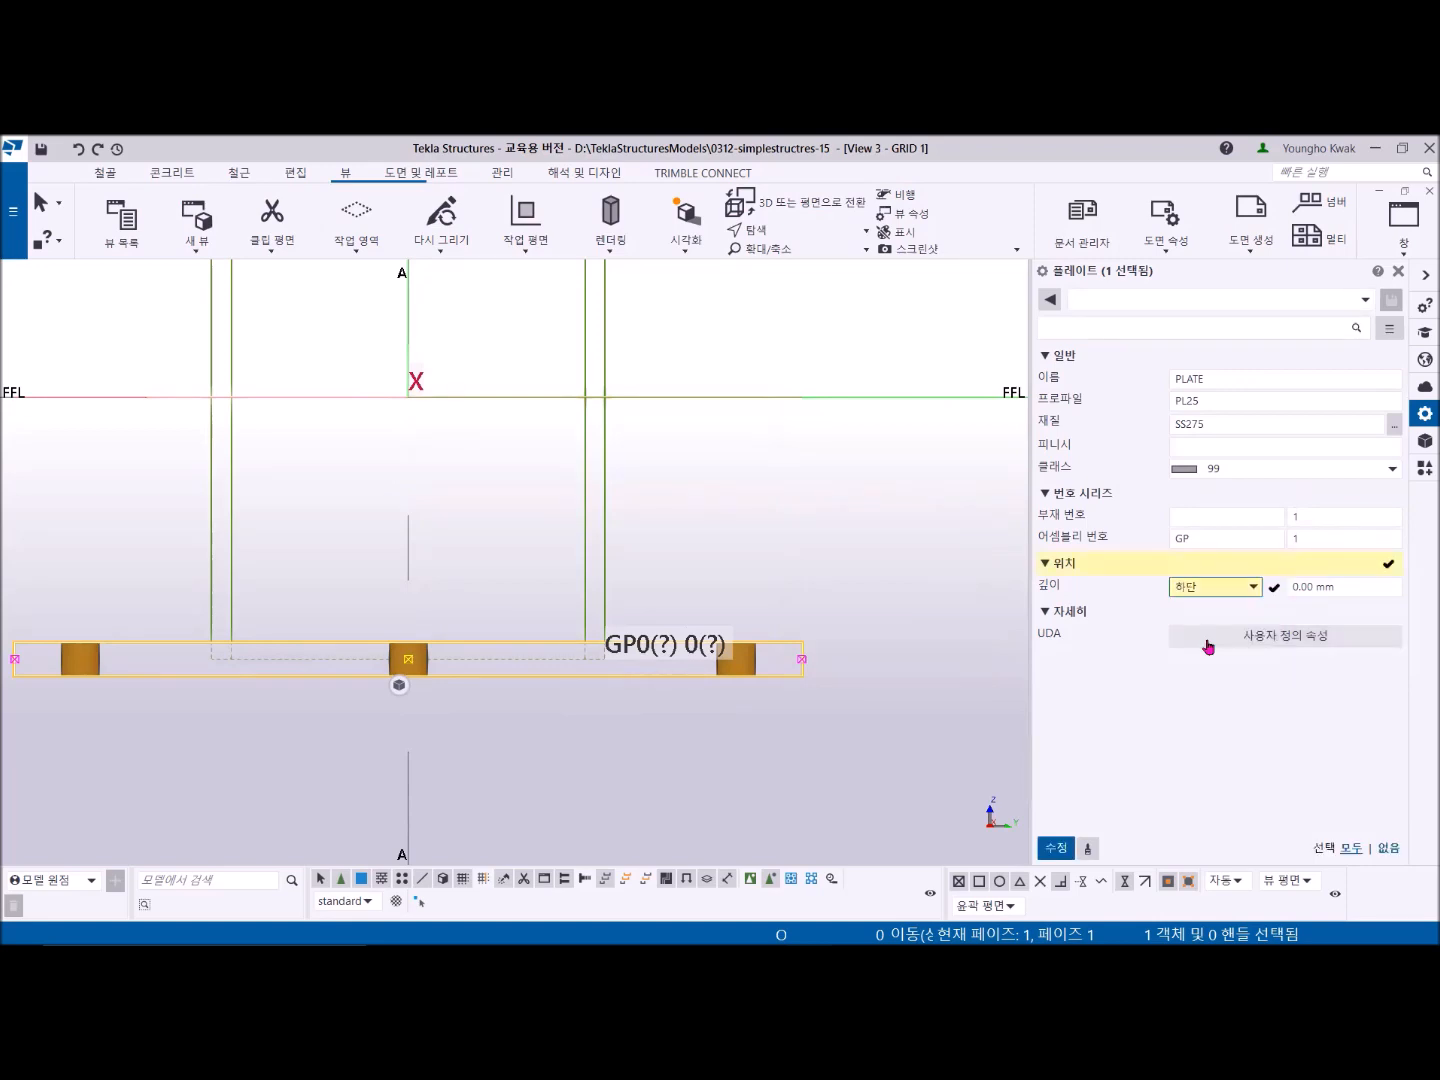
left_click(1252, 587)
left_click(1217, 629)
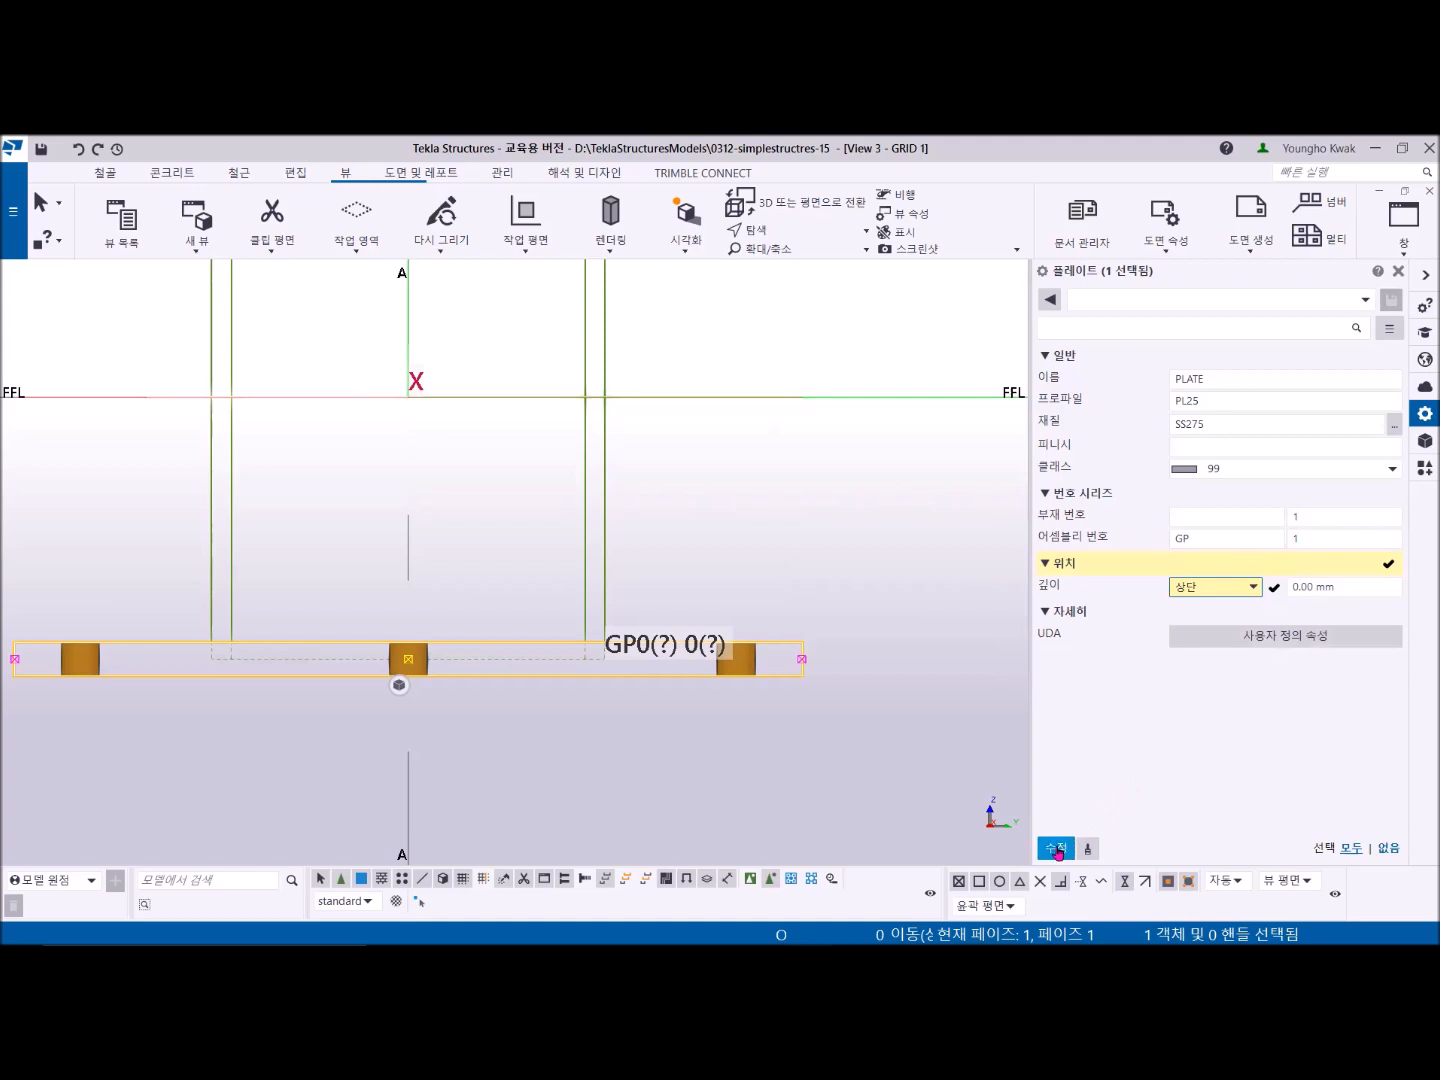
left_click(1057, 850)
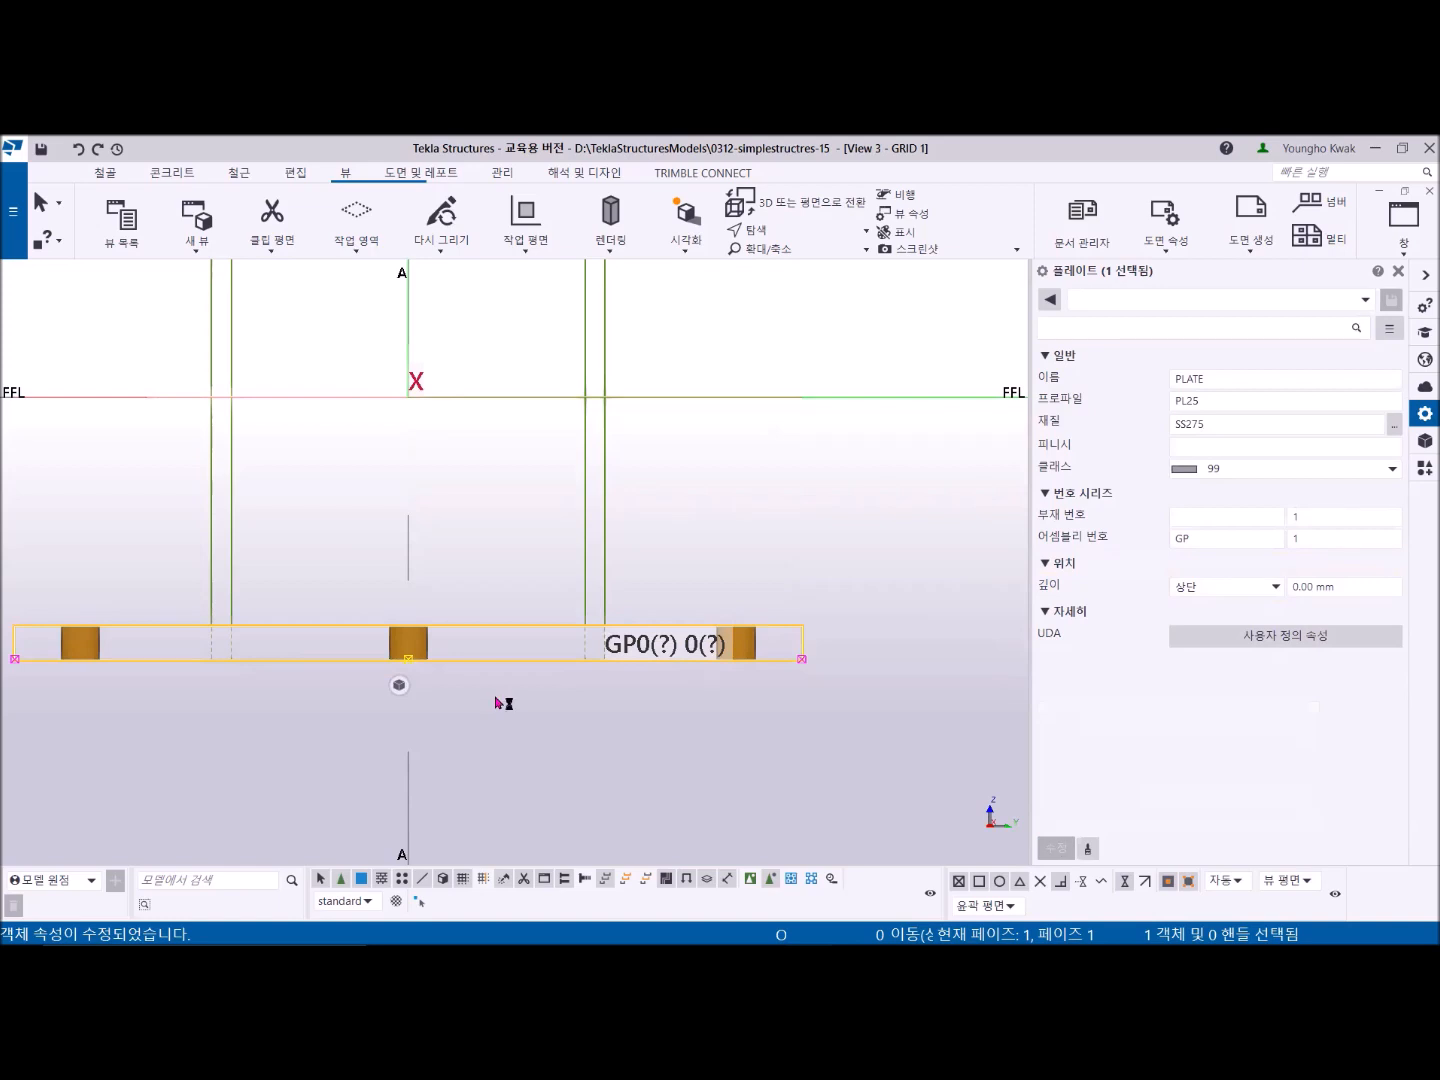
left_click(690, 550)
- Use Fitting to trim the column's bottom end to the top face of the base plate in the GRID 1 elevation
middle_click_drag(456, 704, 656, 685)
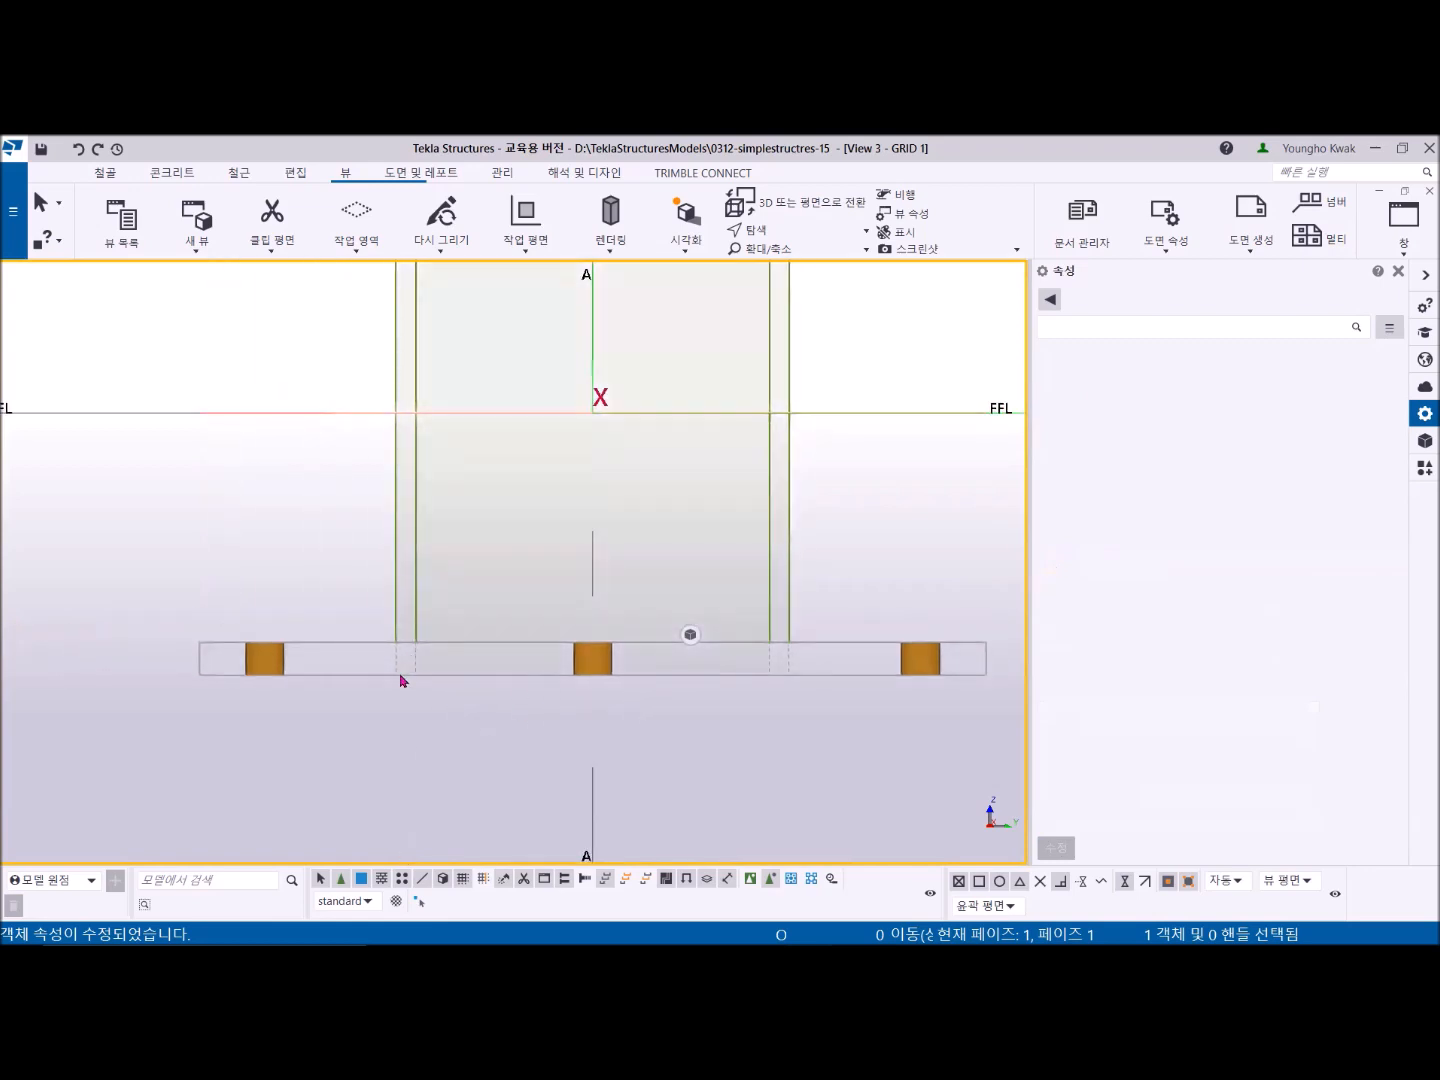
scroll(402, 676, "up", 3)
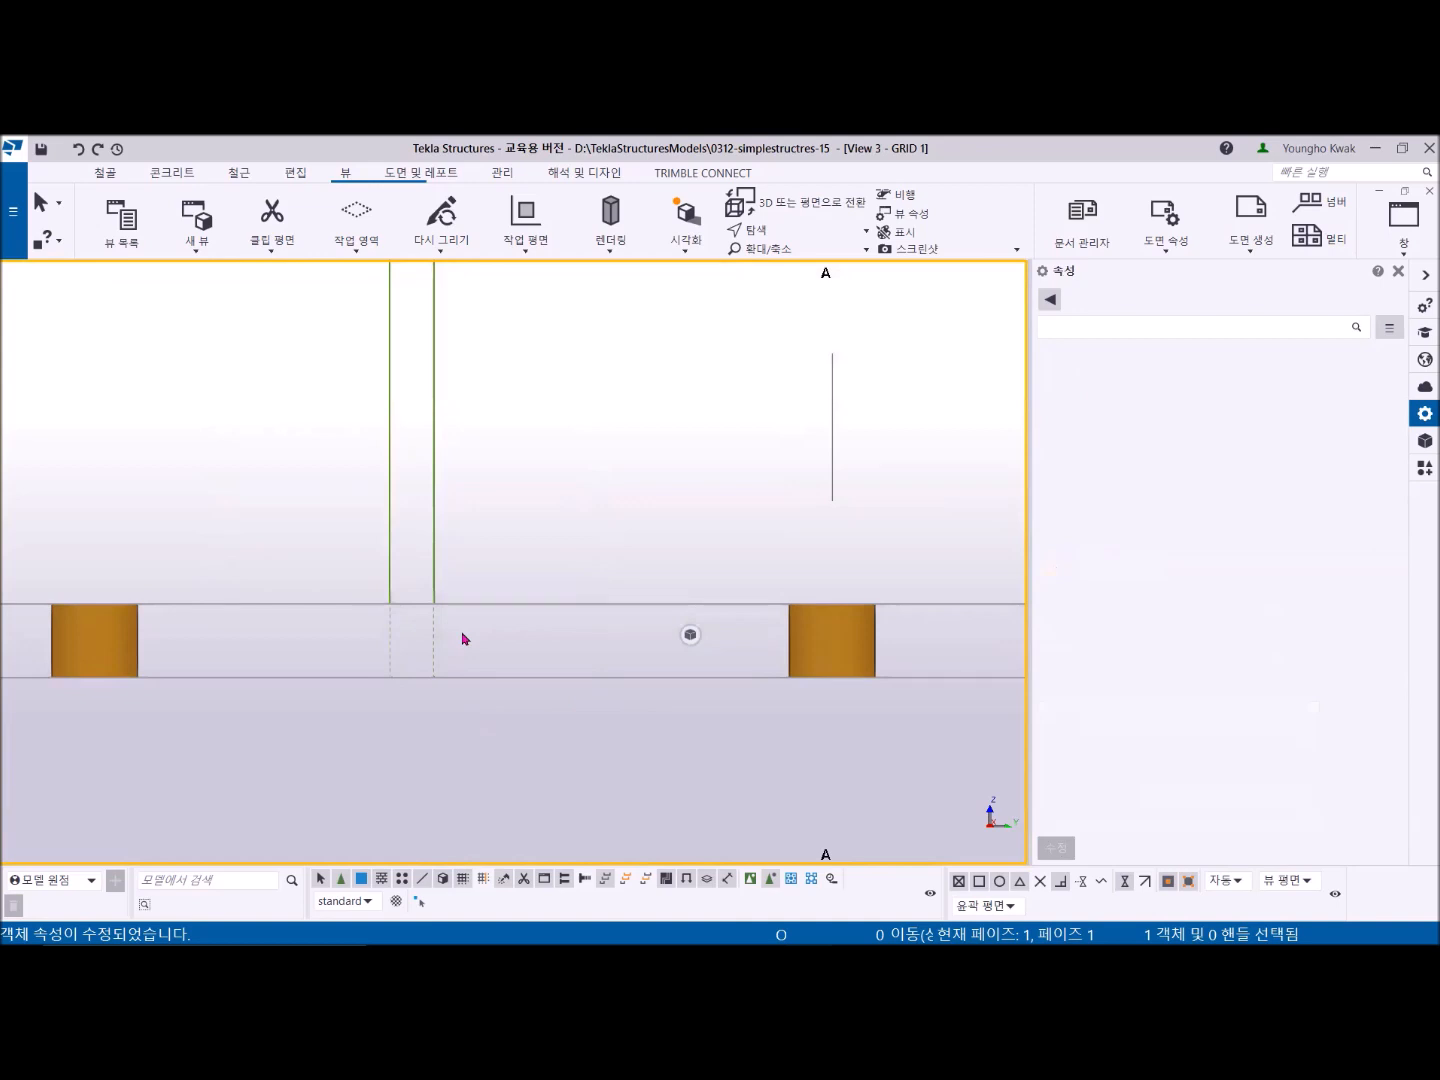
scroll(471, 637, "down", 4)
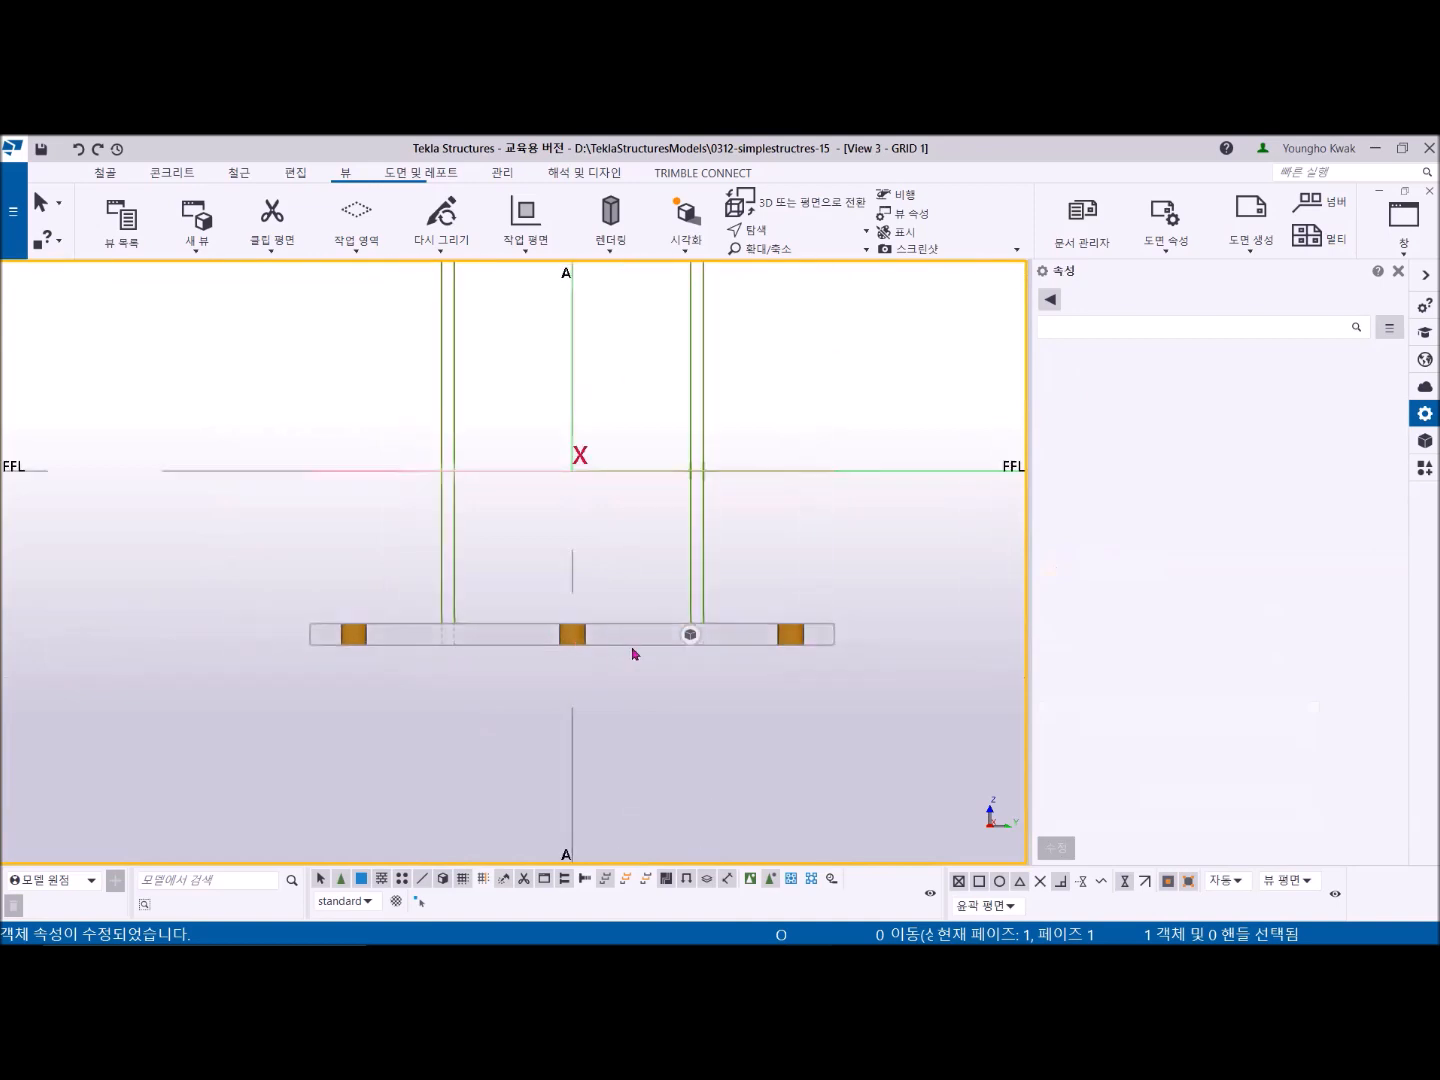
middle_click_drag(634, 652, 589, 644)
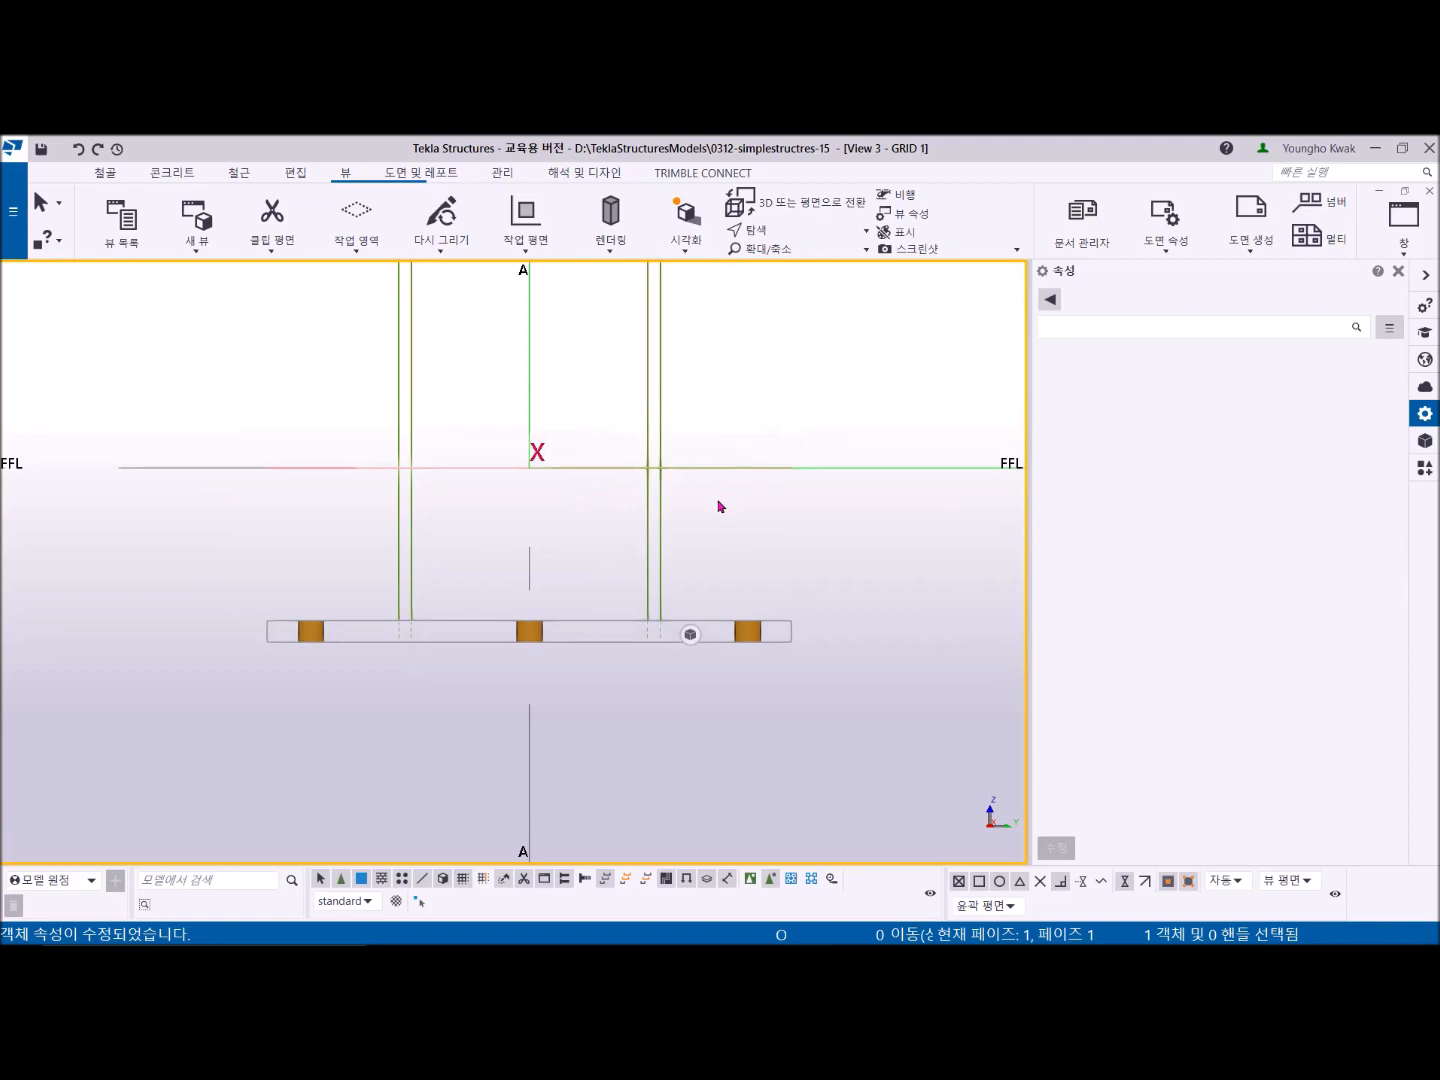
left_click(295, 175)
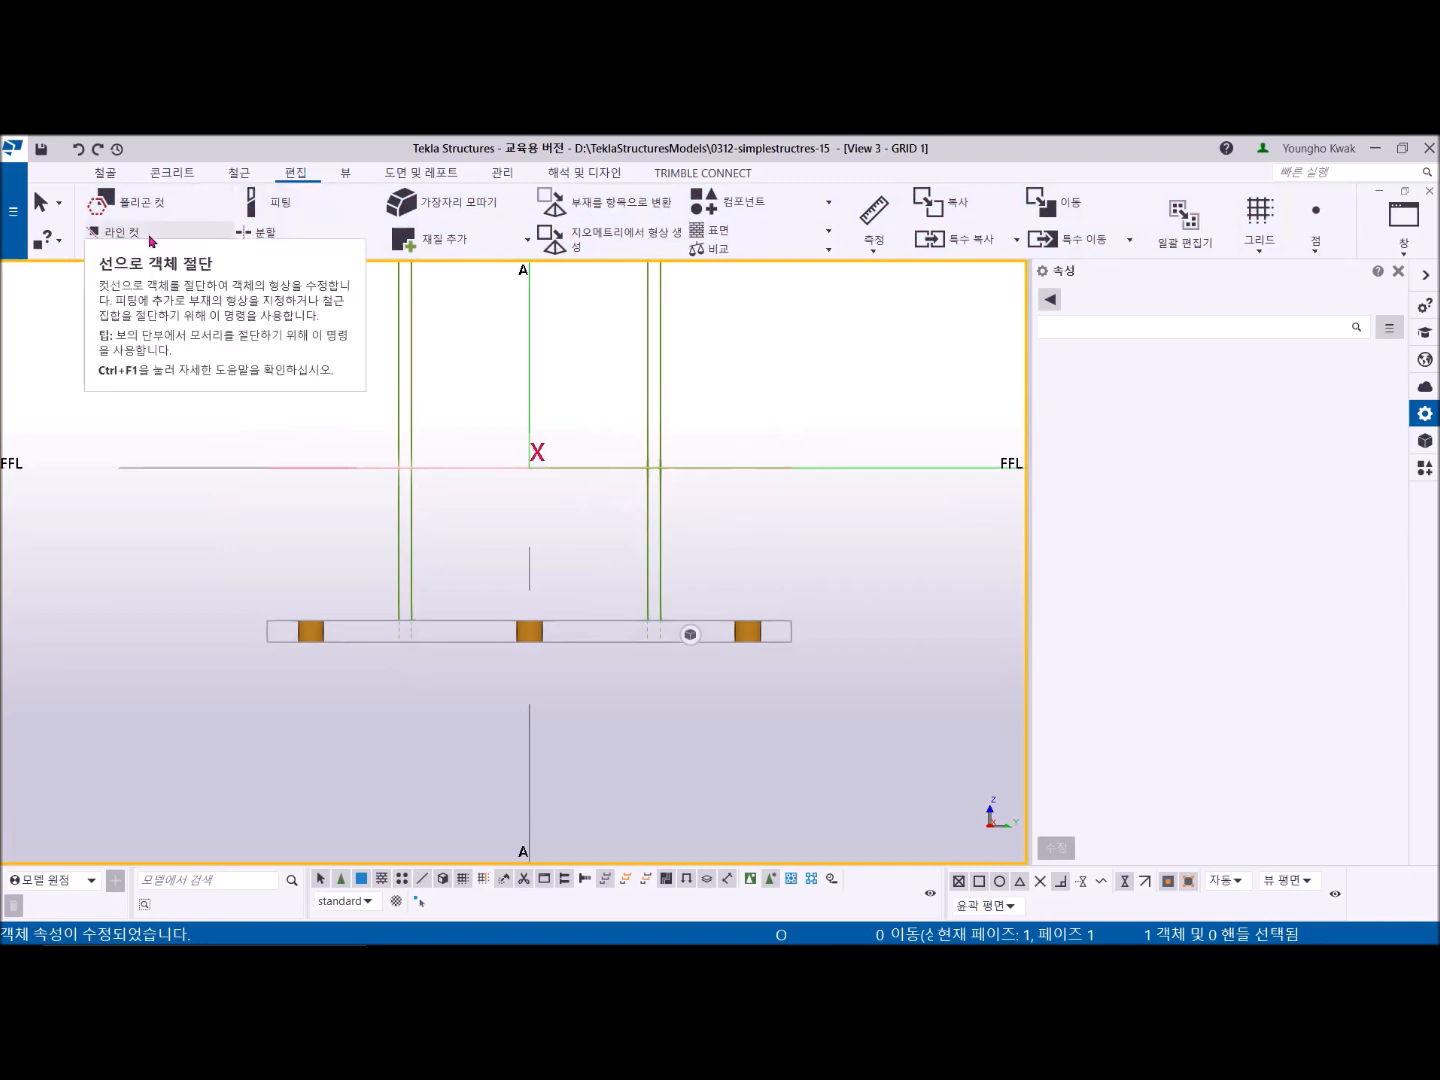
left_click(281, 210)
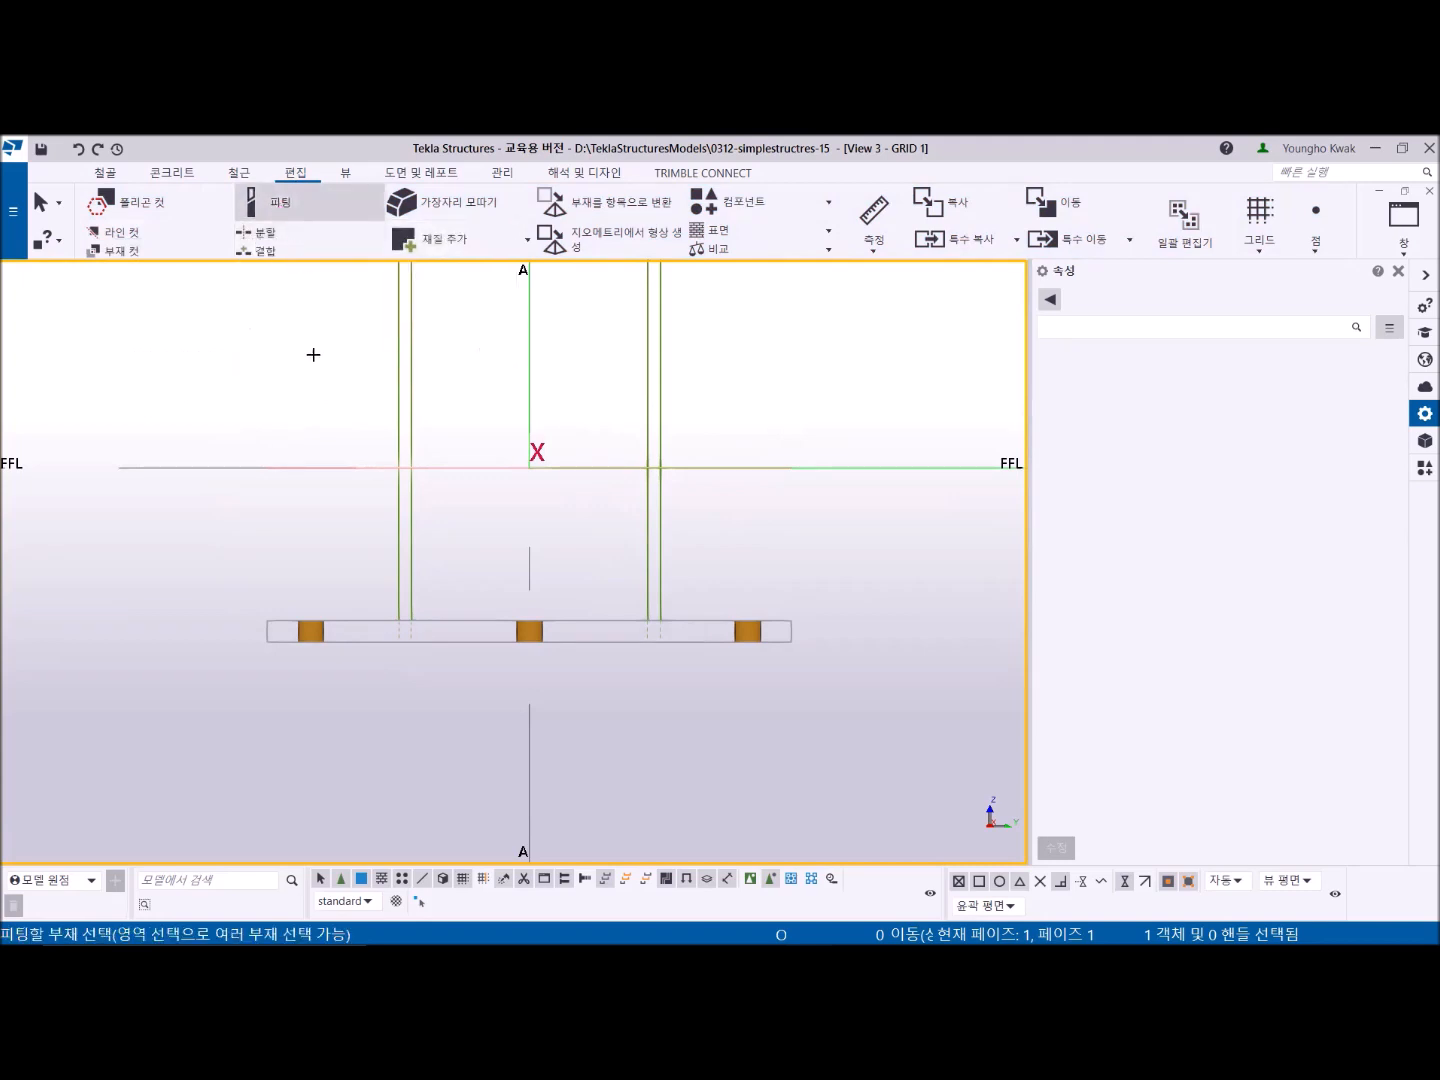
left_click(410, 517)
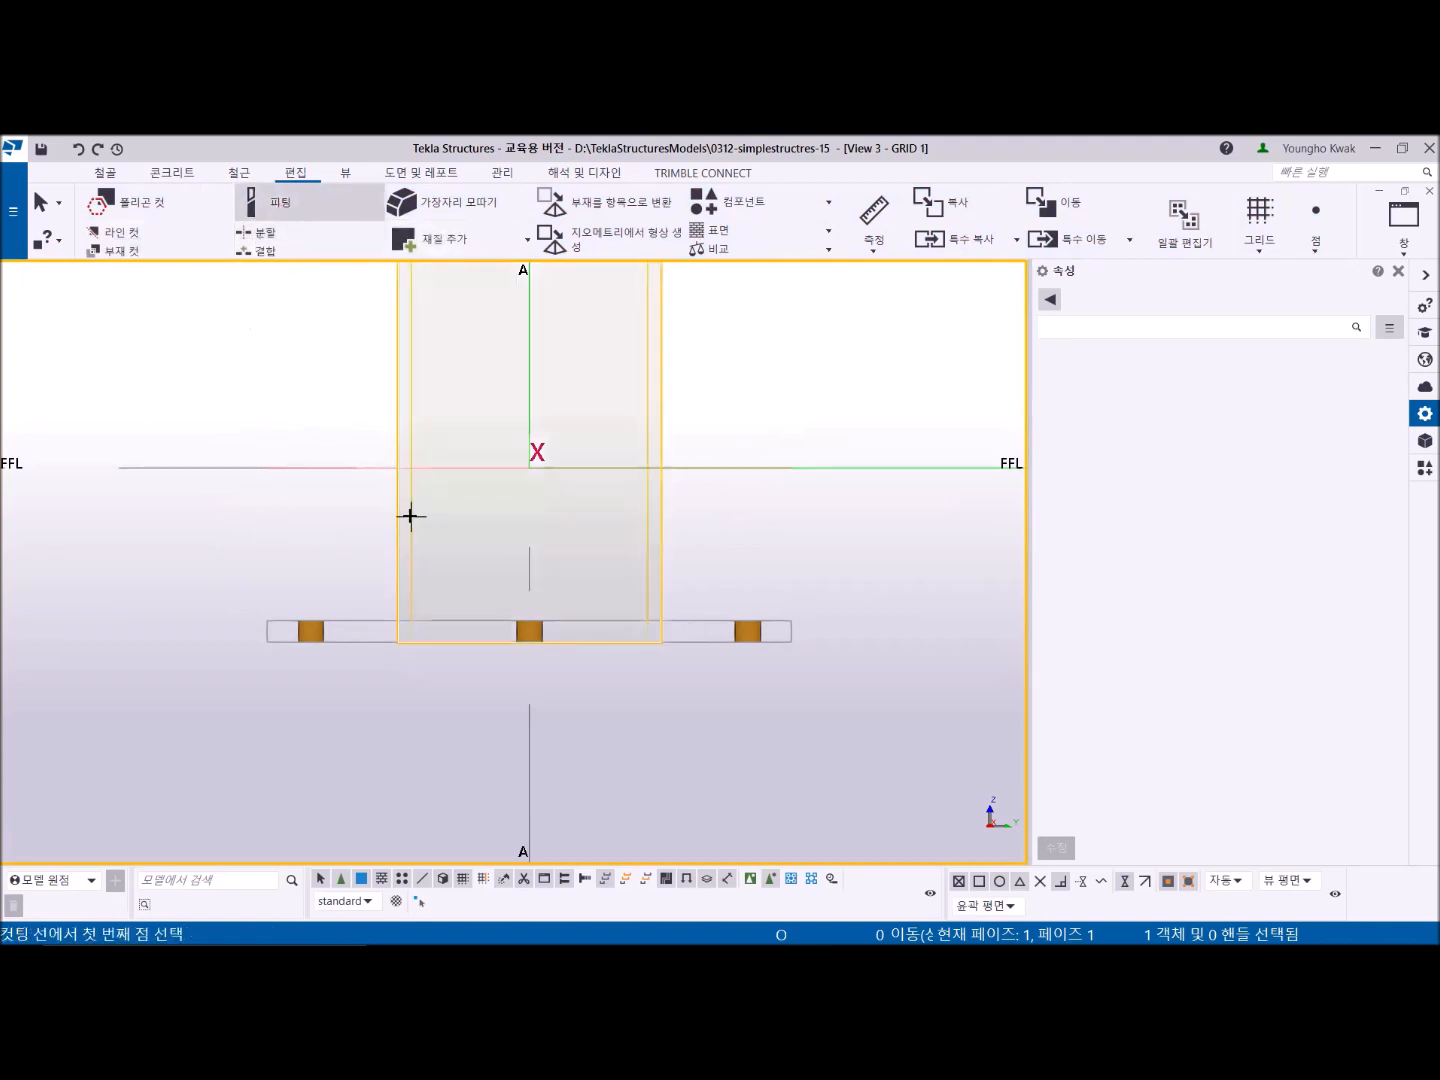
scroll(345, 619, "up", 3)
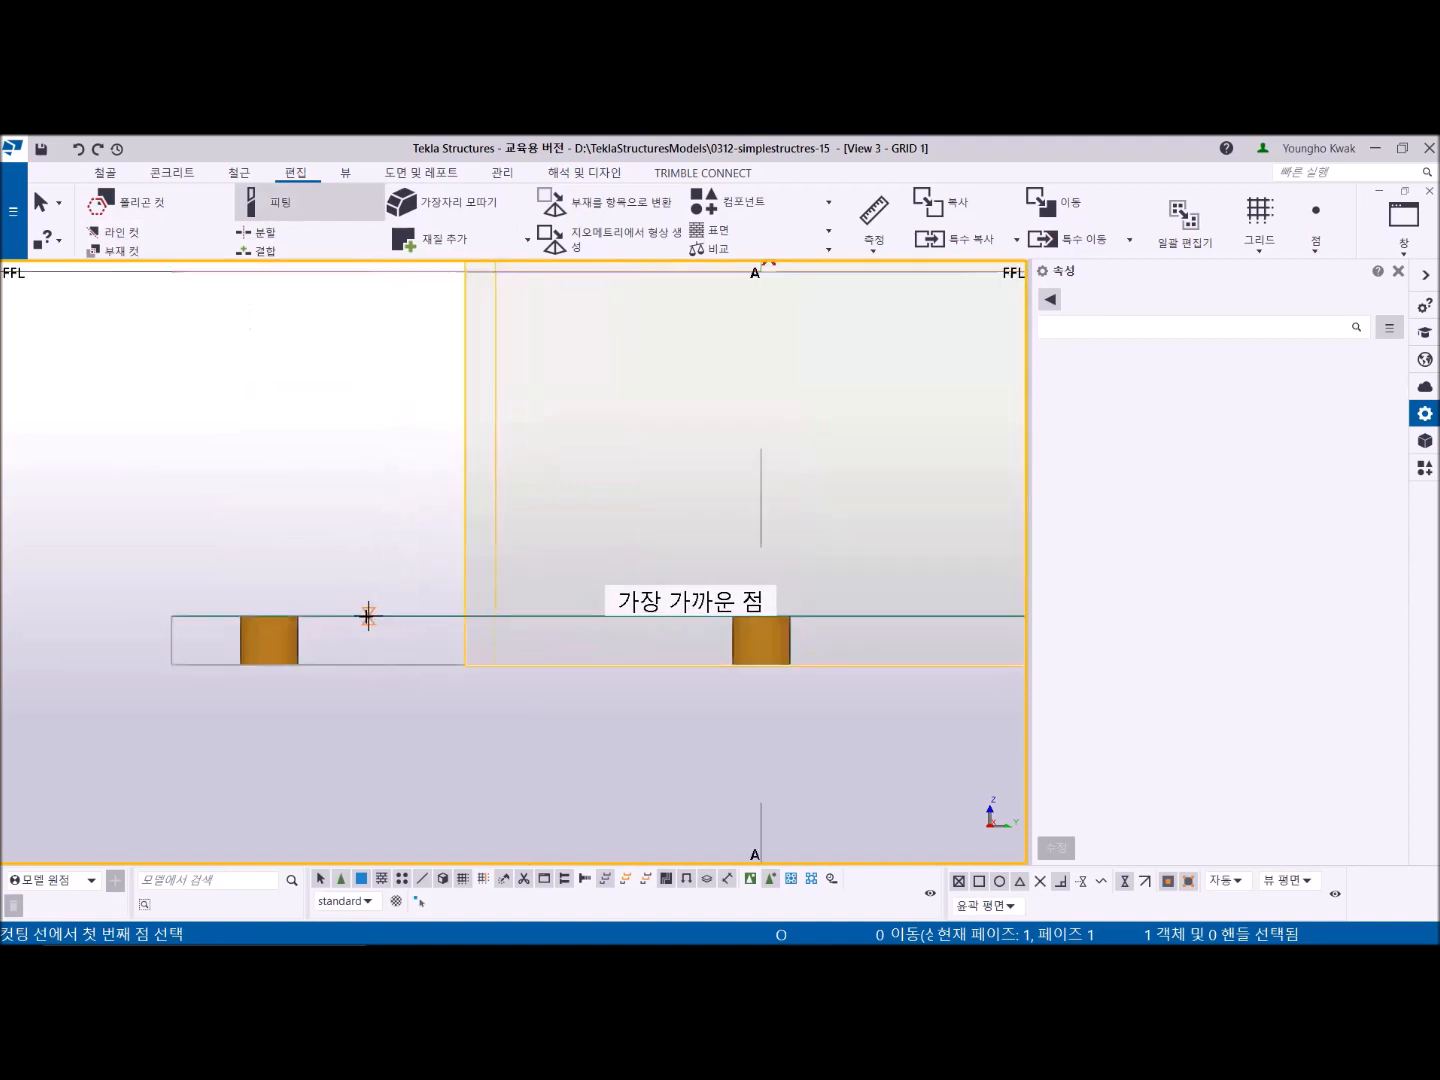
left_click(356, 617)
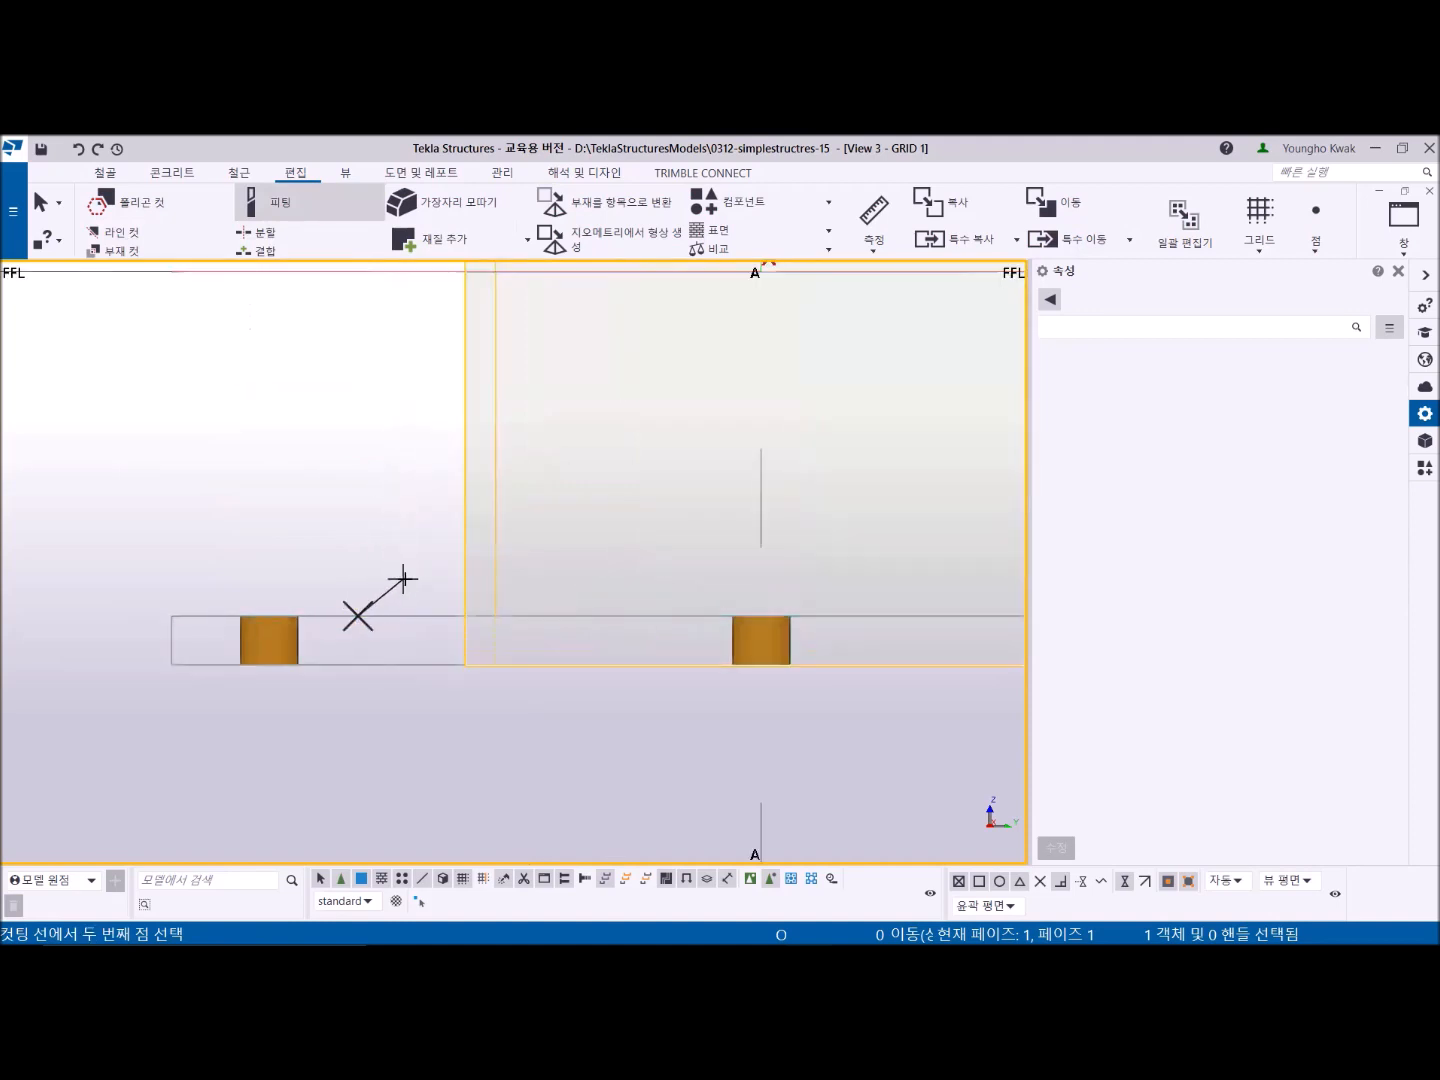
left_click(421, 614)
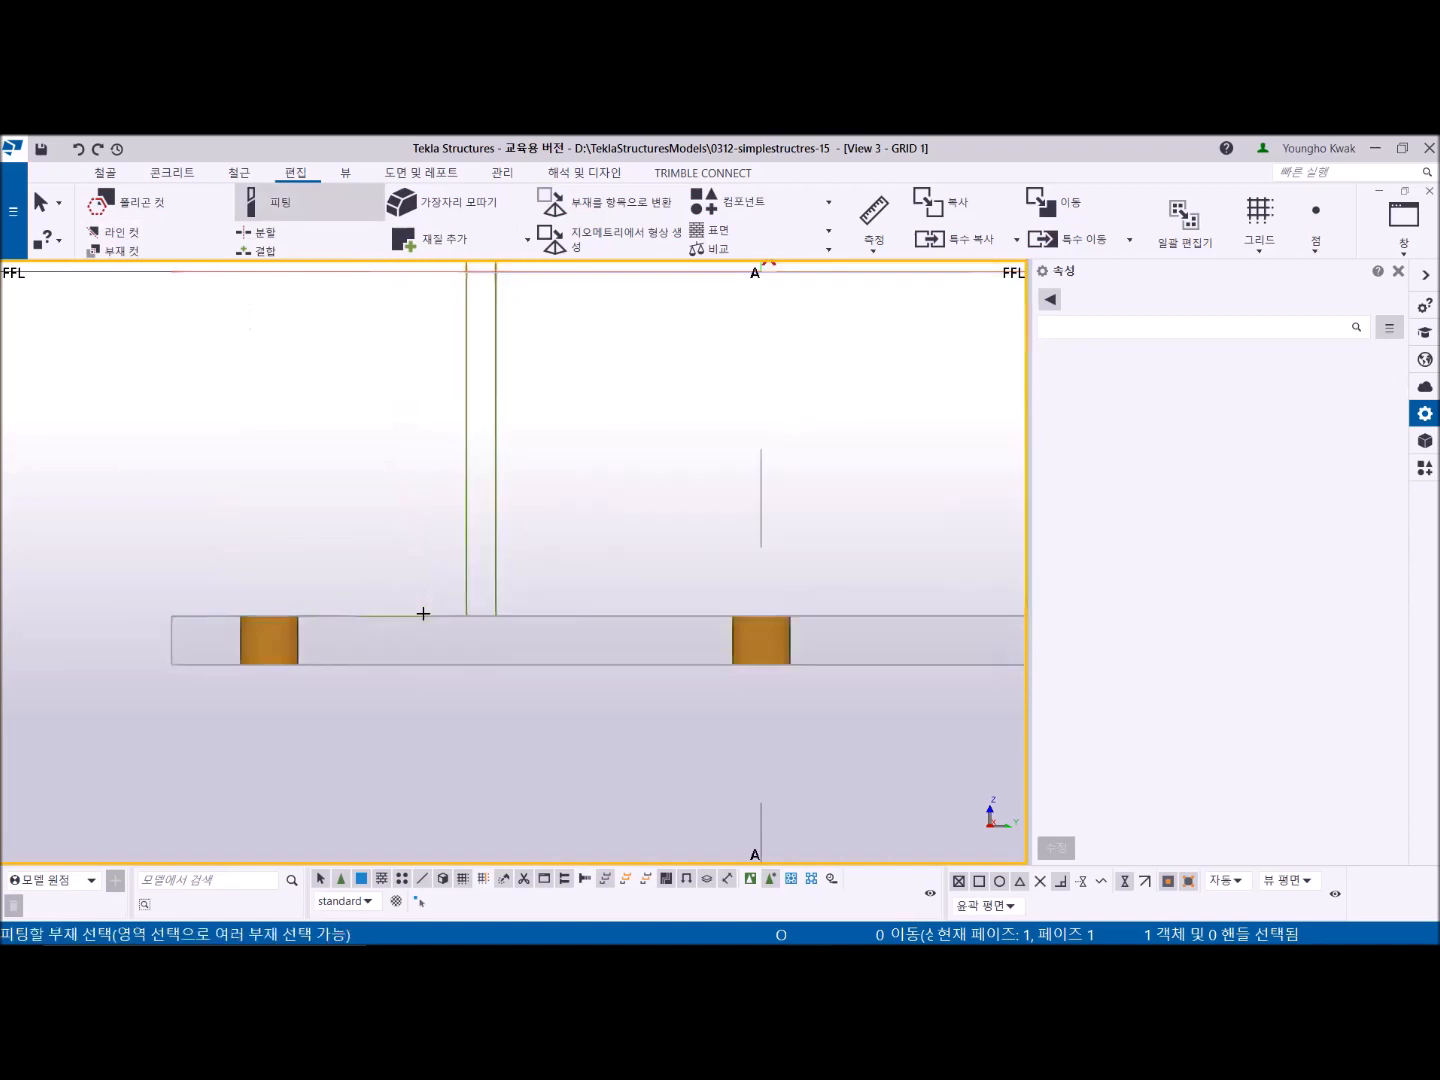
scroll(723, 636, "down", 3)
middle_click_drag(722, 636, 591, 588)
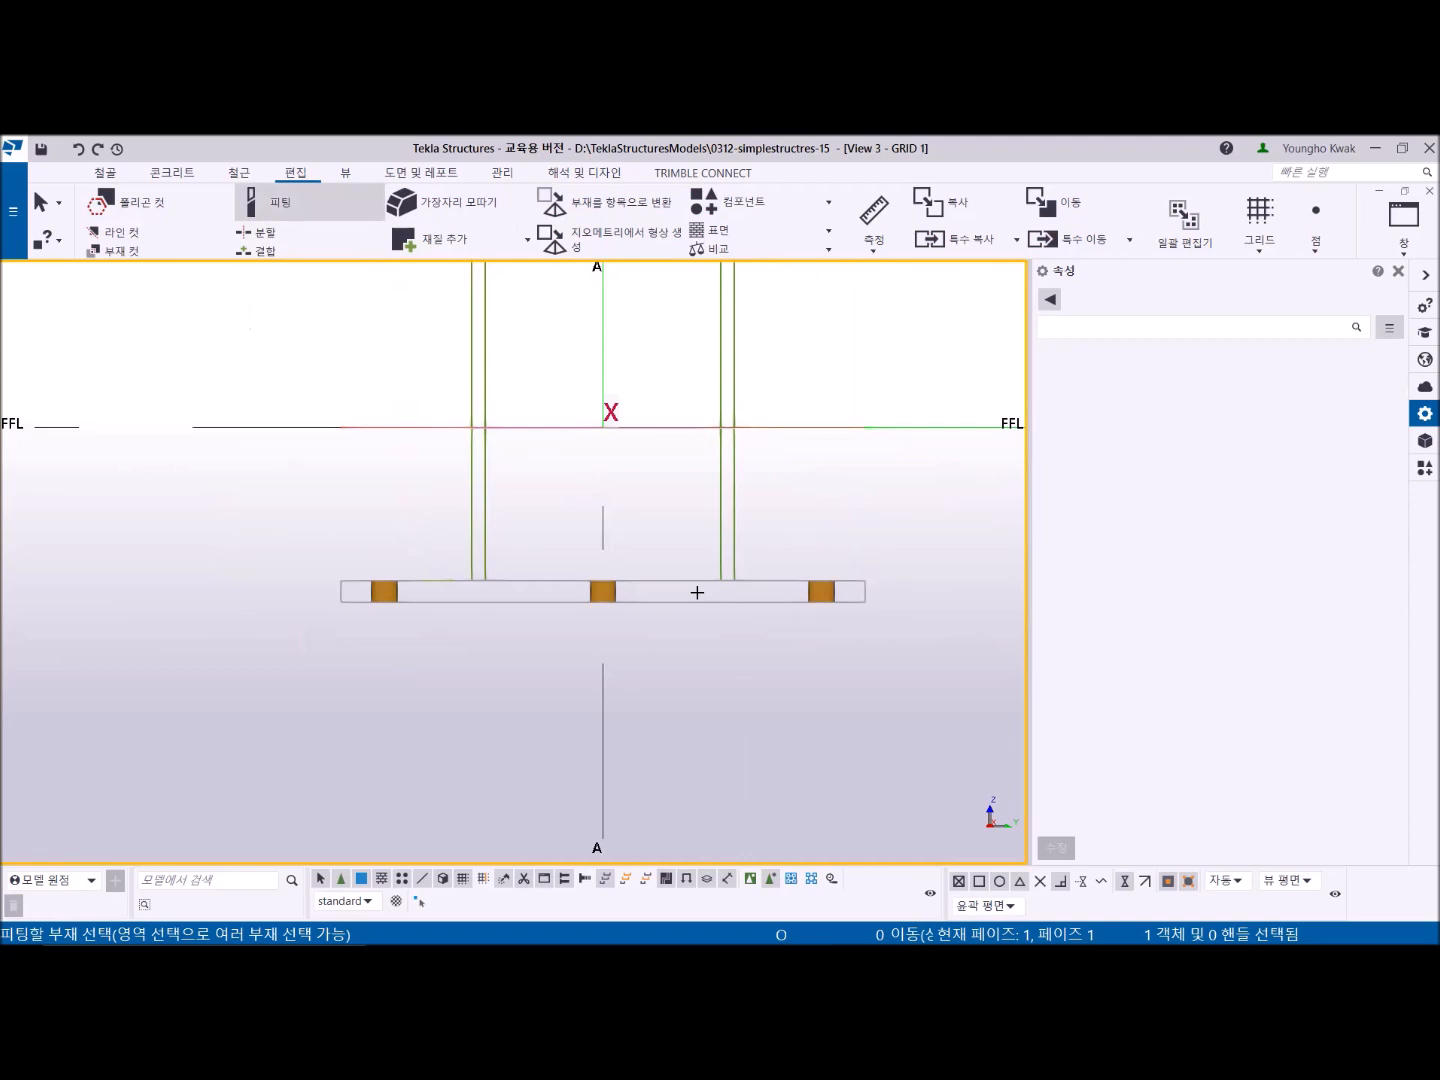
right_click(287, 347)
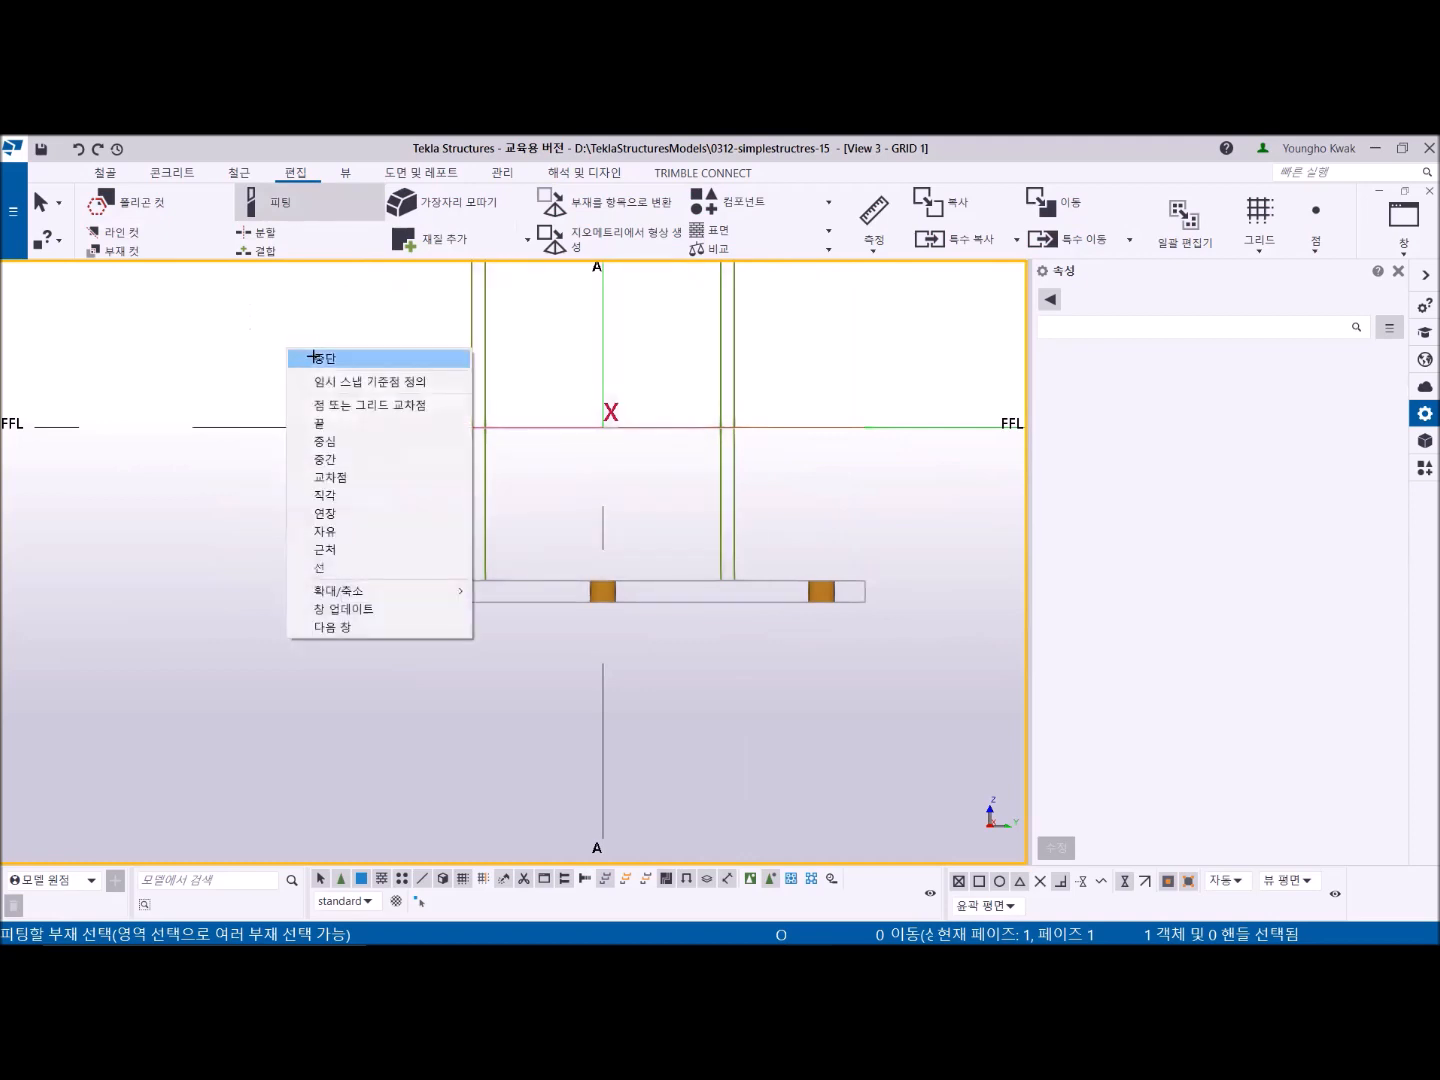
left_click(315, 362)
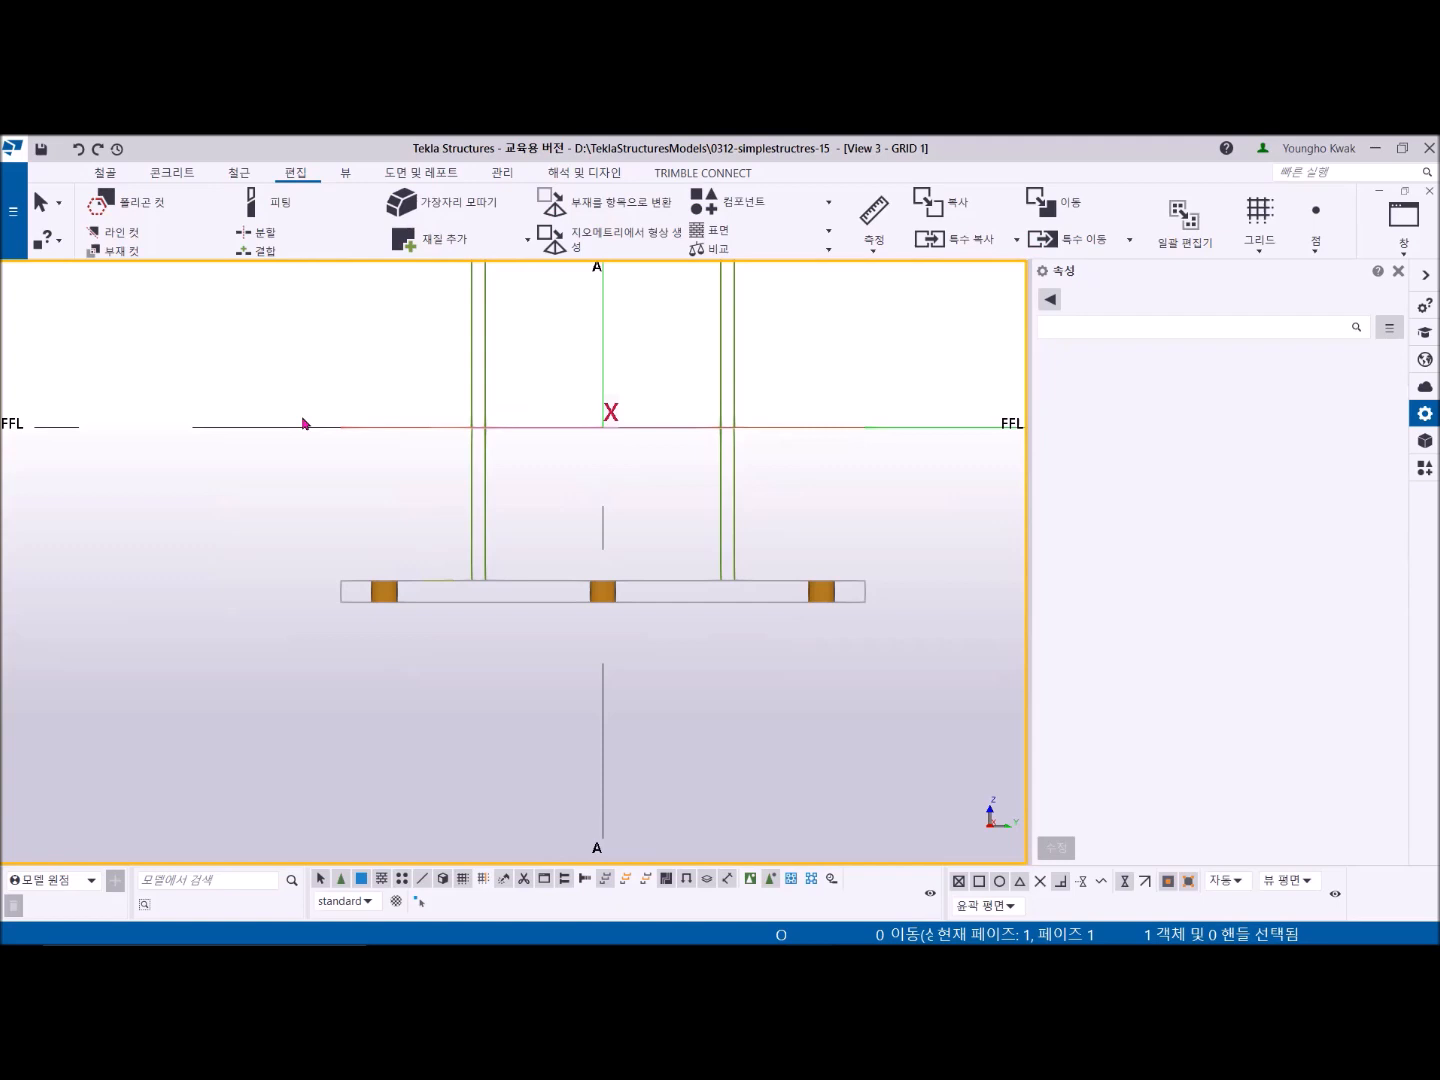
- Switch to the 3D view, select the column base parts and run a clash check on them
middle_click_drag(305, 423, 150, 425)
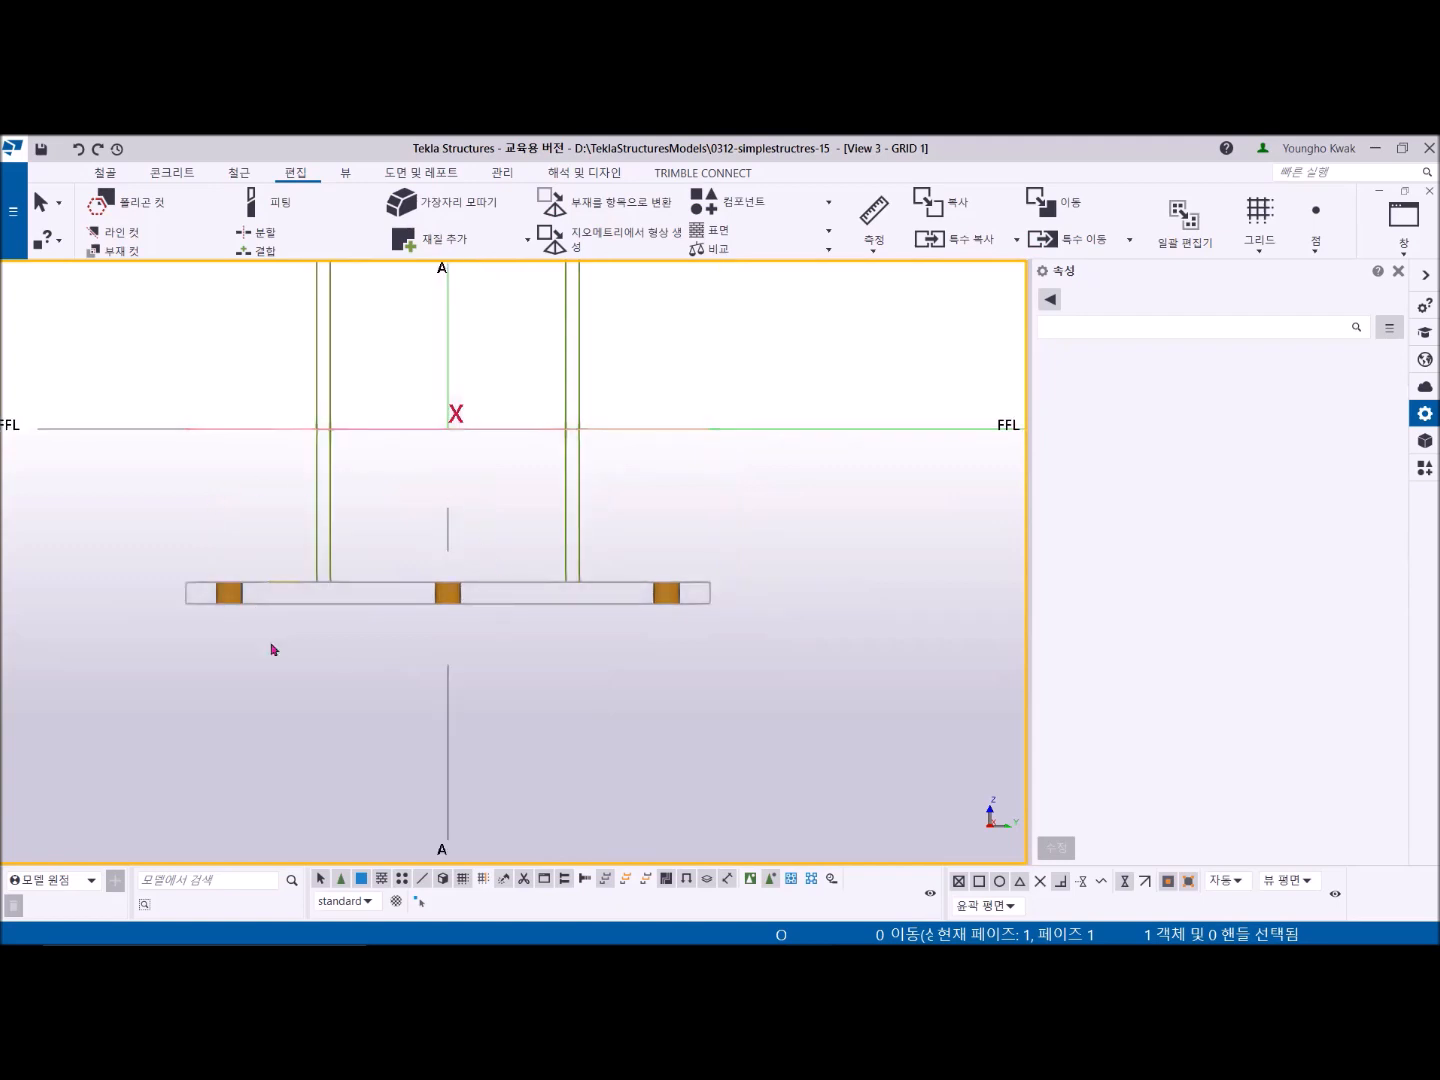
left_click(1405, 254)
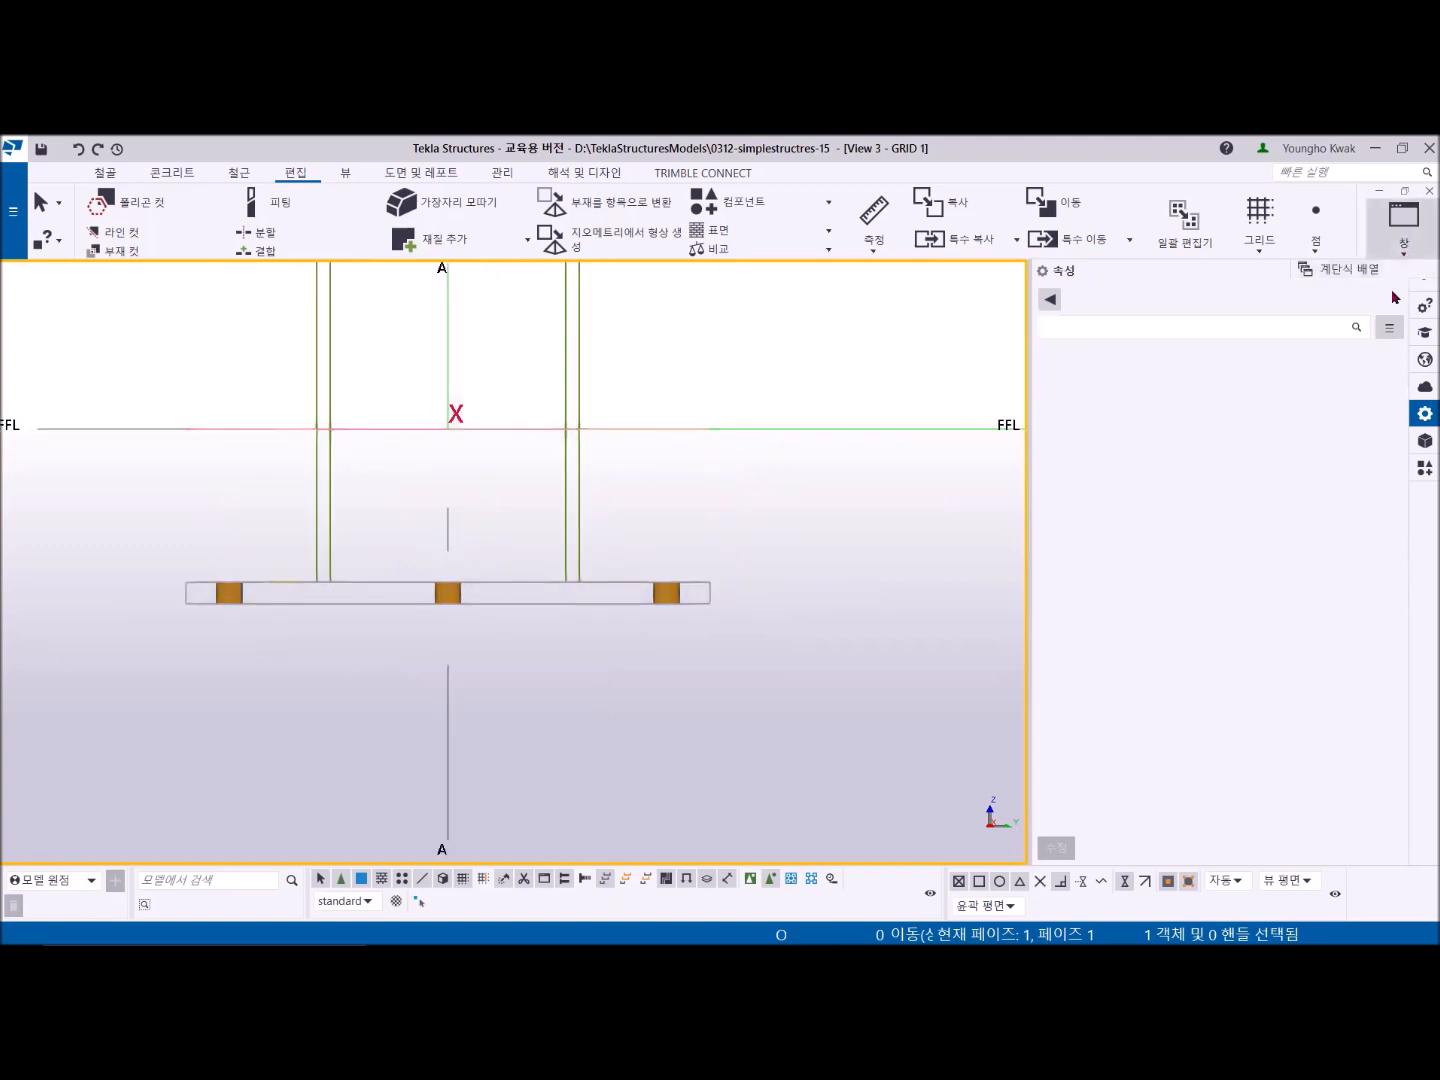
mouse_move(1370, 352)
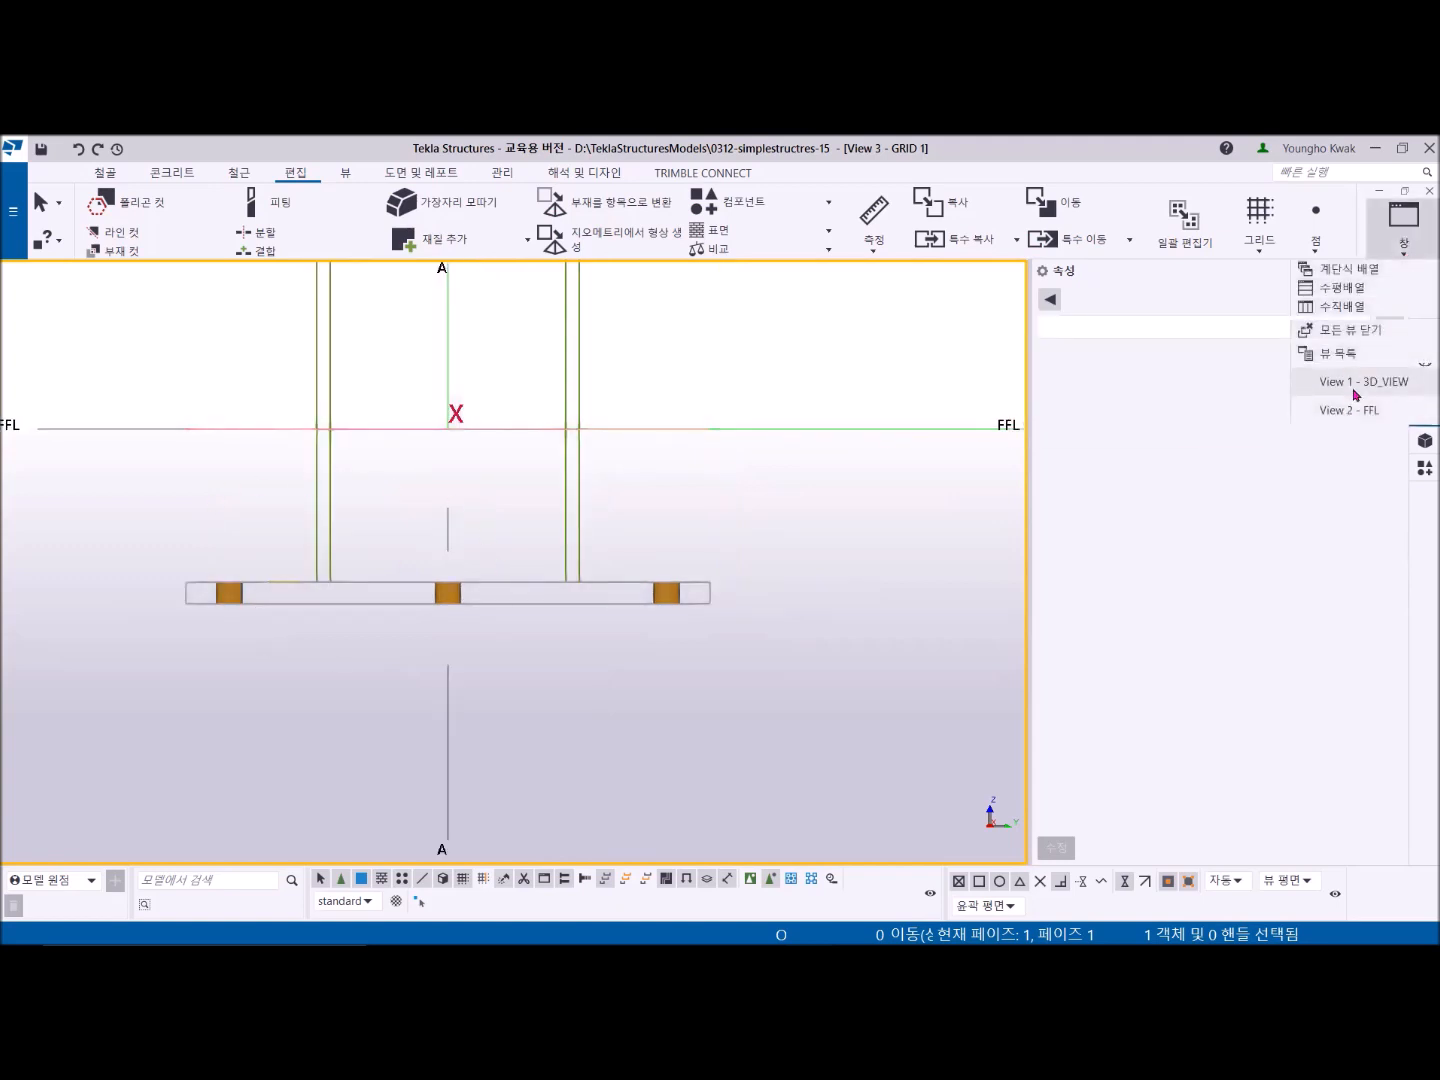
left_click(1315, 378)
scroll(860, 611, "up", 6)
scroll(653, 689, "up", 4)
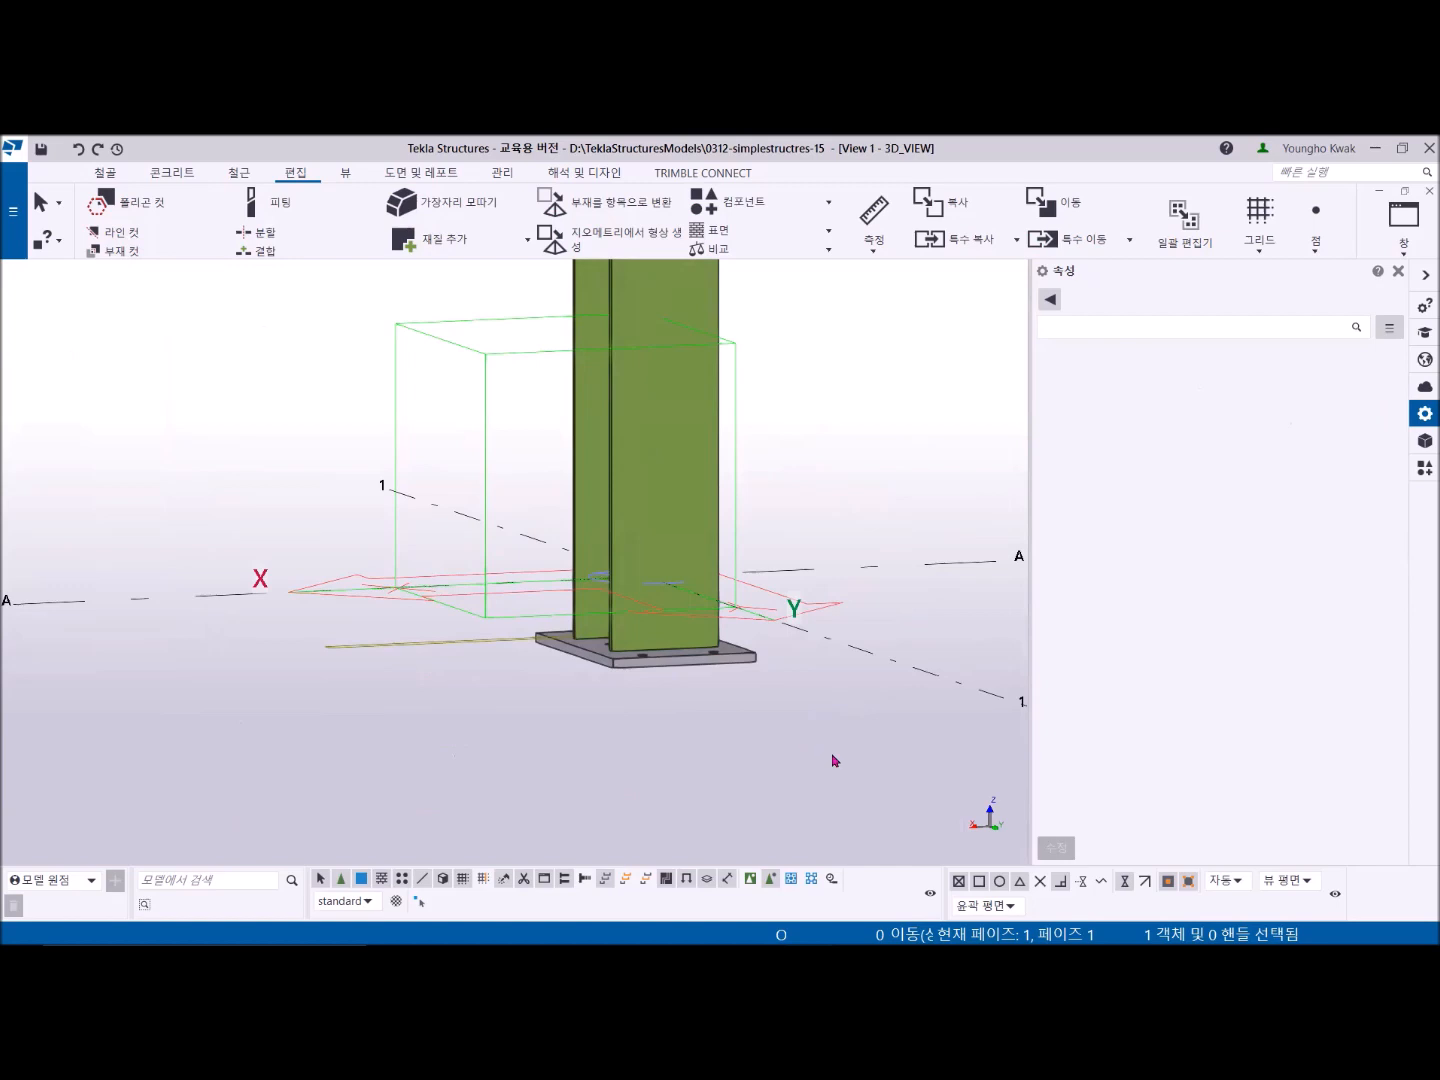
left_click_drag(849, 752, 450, 456)
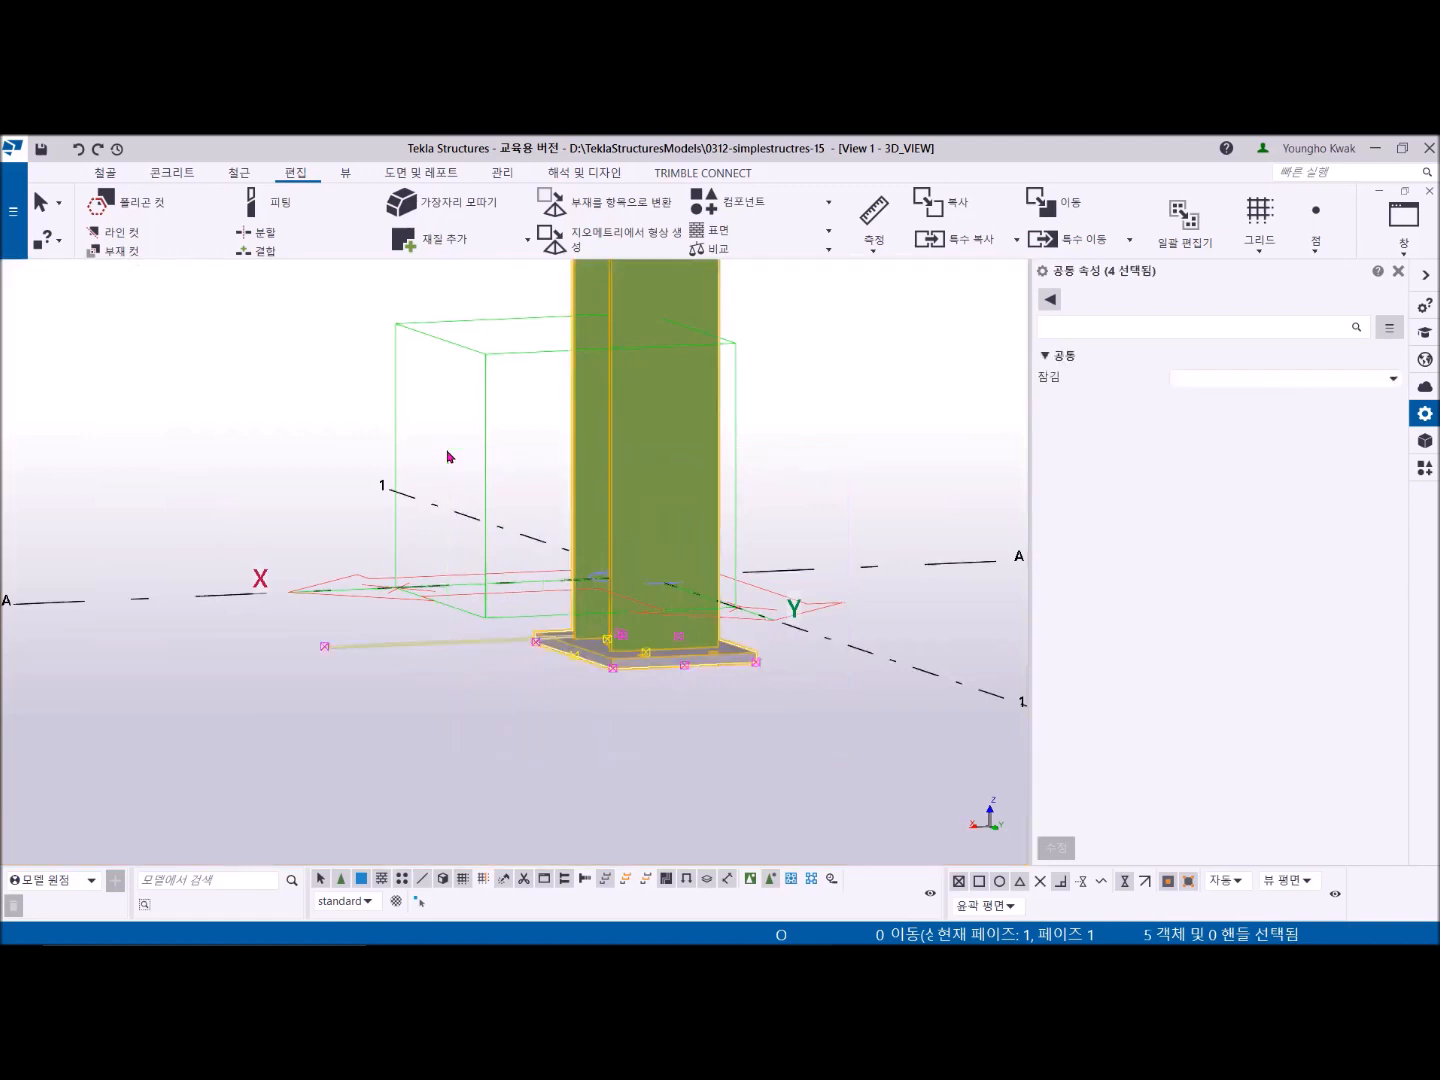
right_click(800, 359)
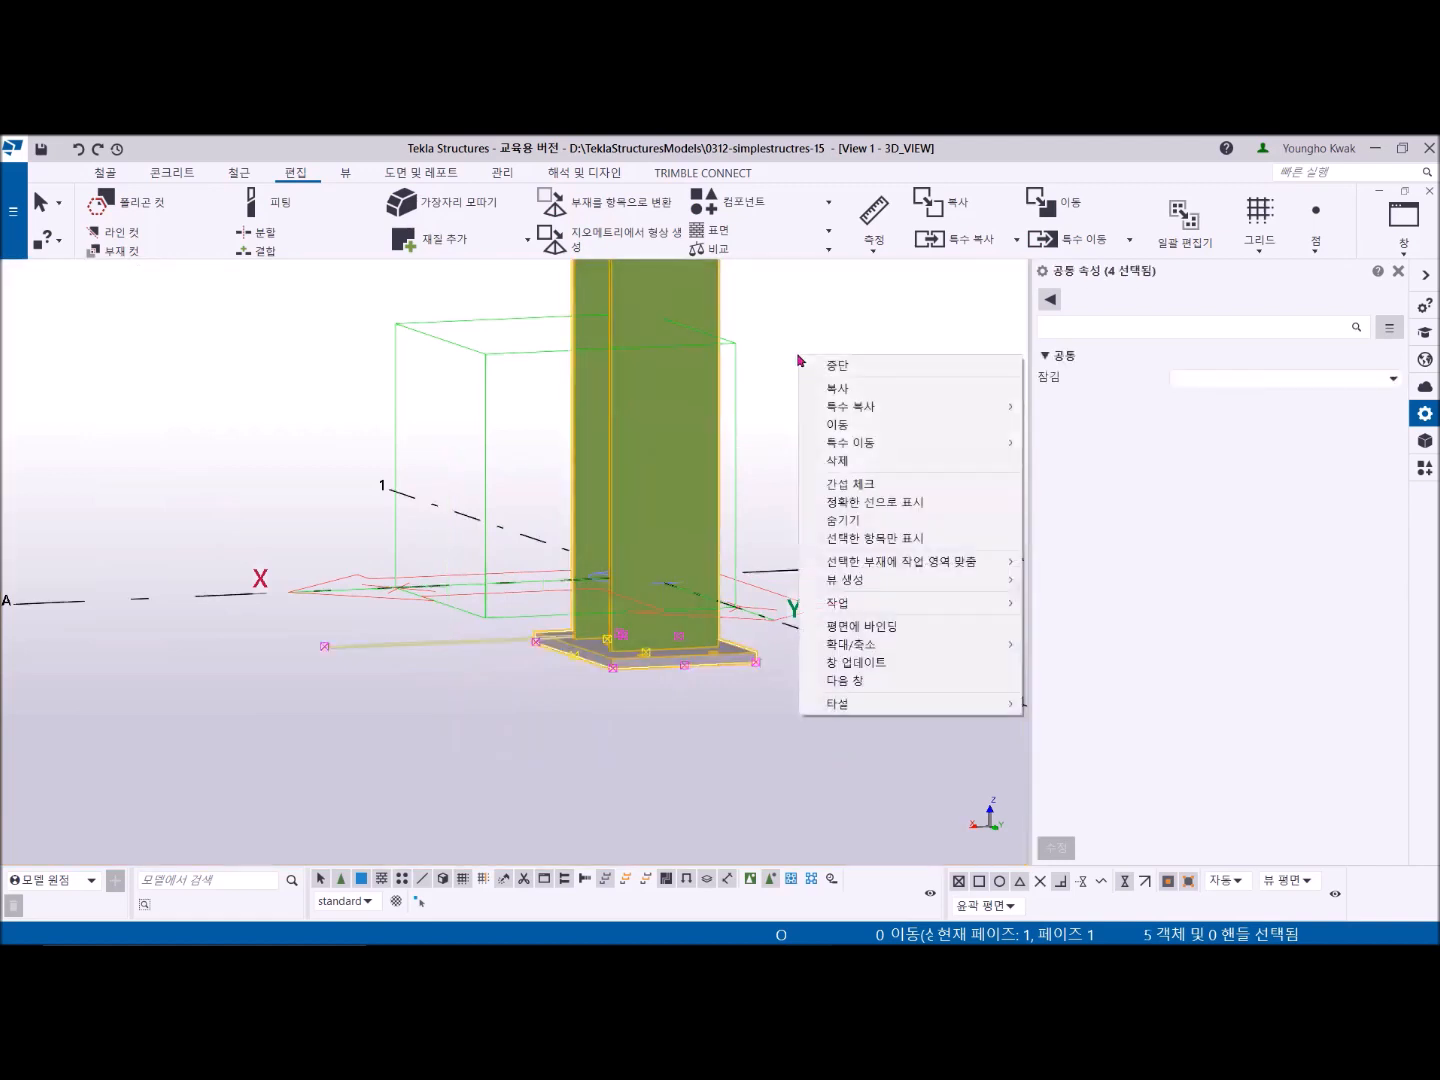
left_click(884, 492)
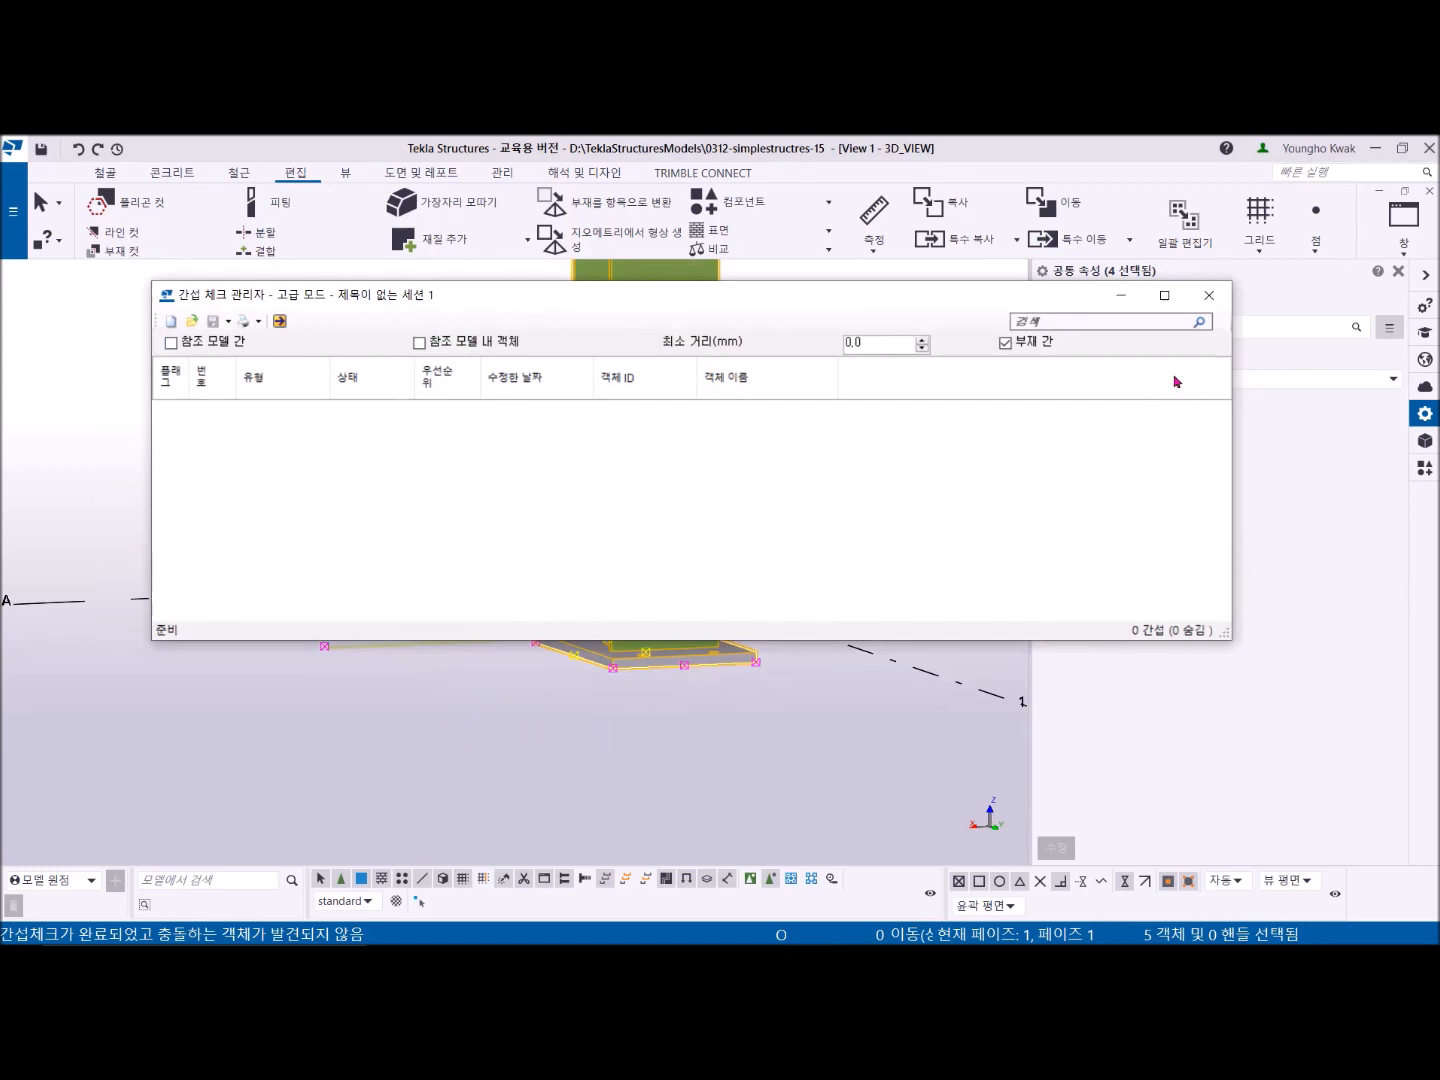
left_click(1211, 296)
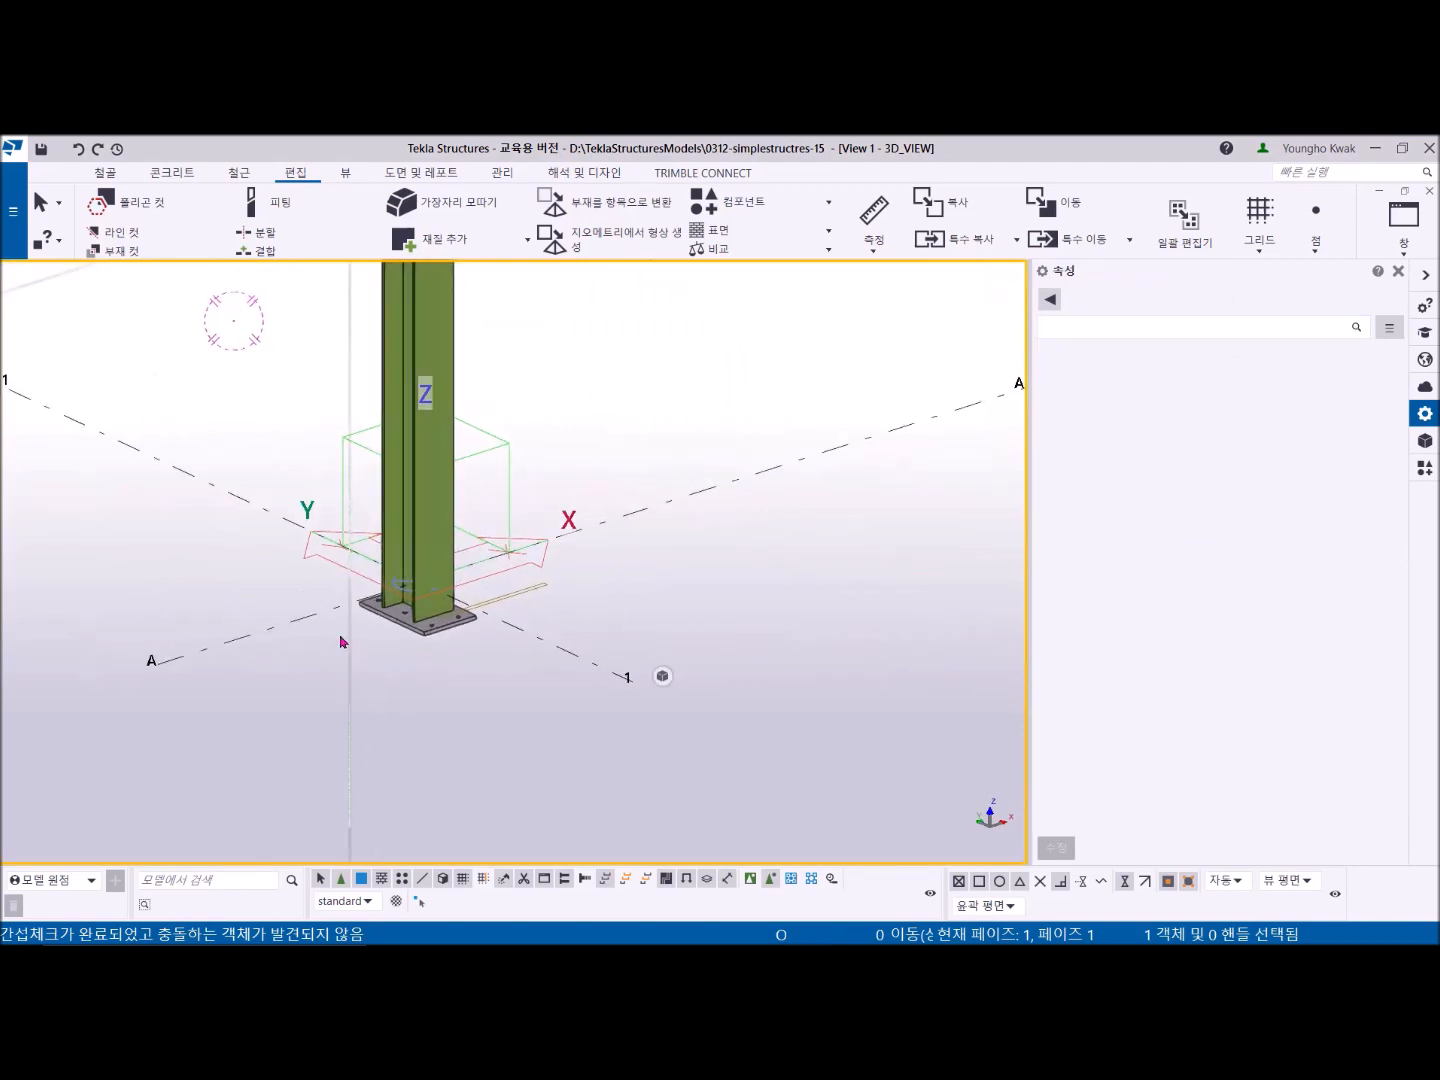
- Inspect the column base and whole frame in 3D, then return to the GRID 1 view
scroll(437, 665, "up", 2)
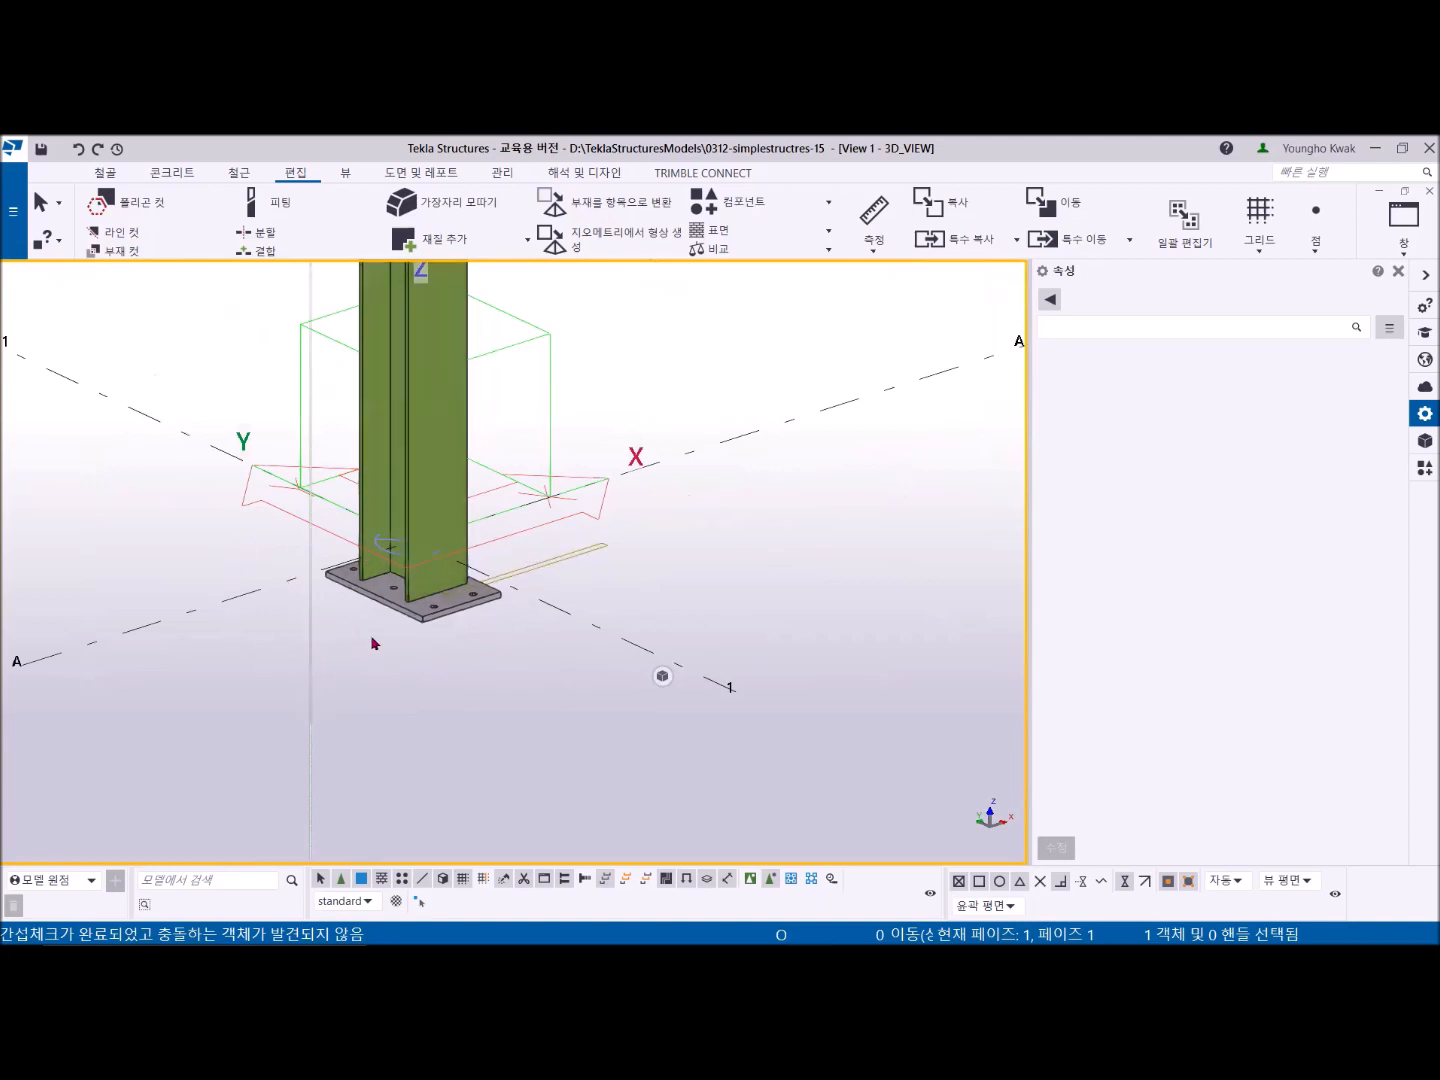
scroll(338, 533, "down", 5)
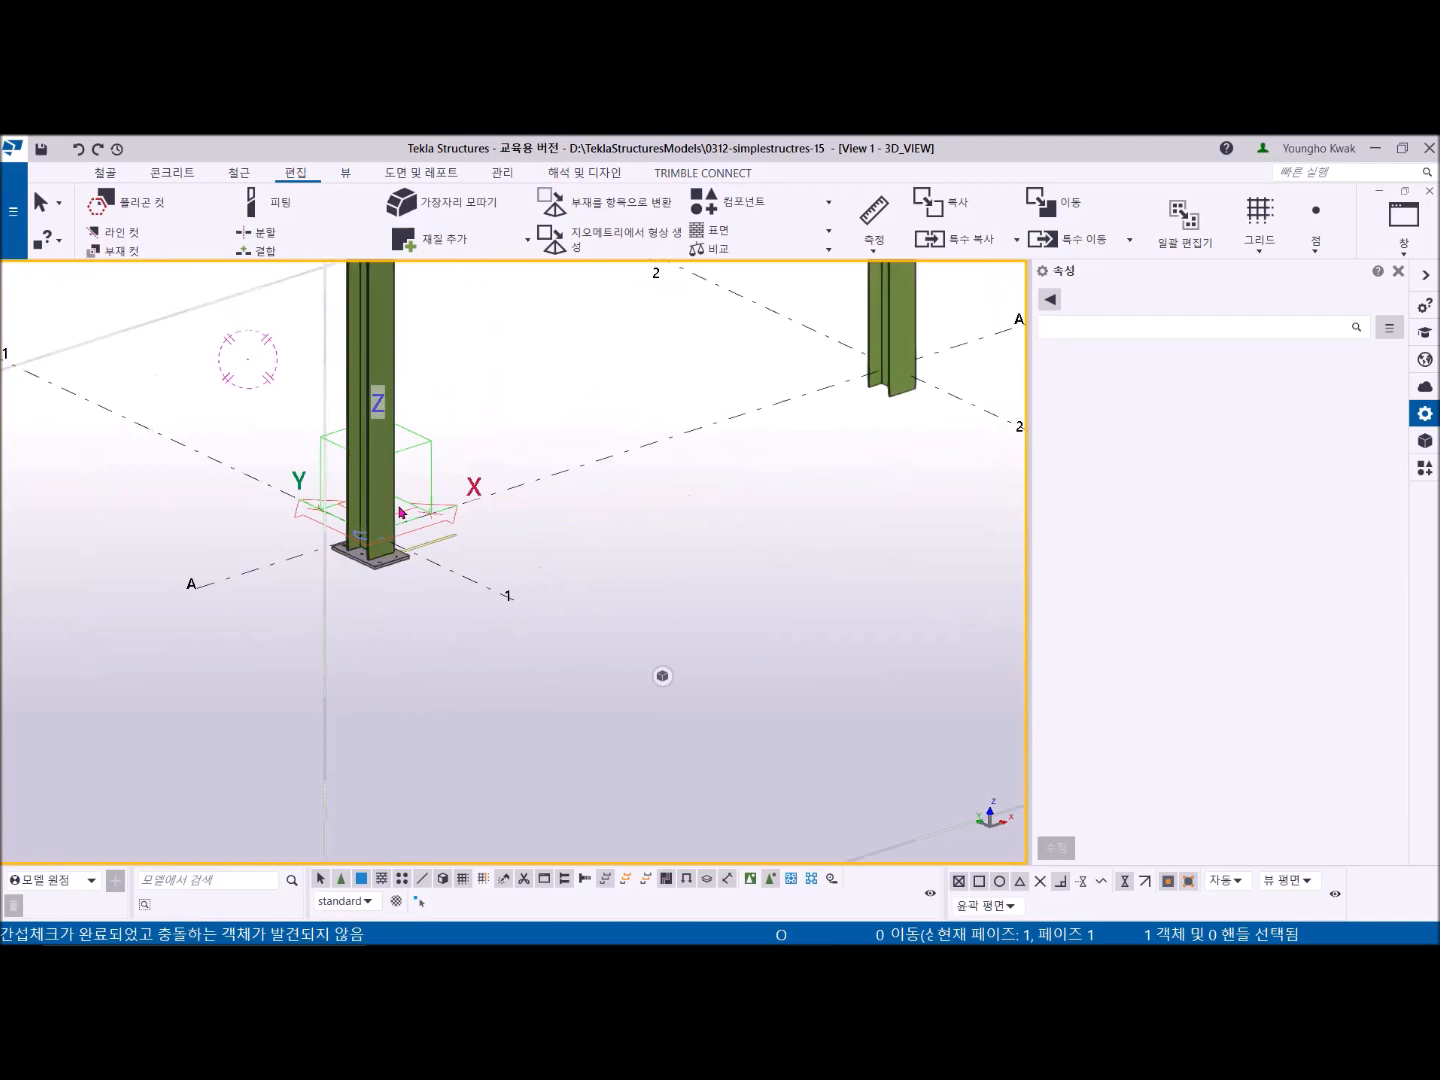
scroll(545, 521, "down", 4)
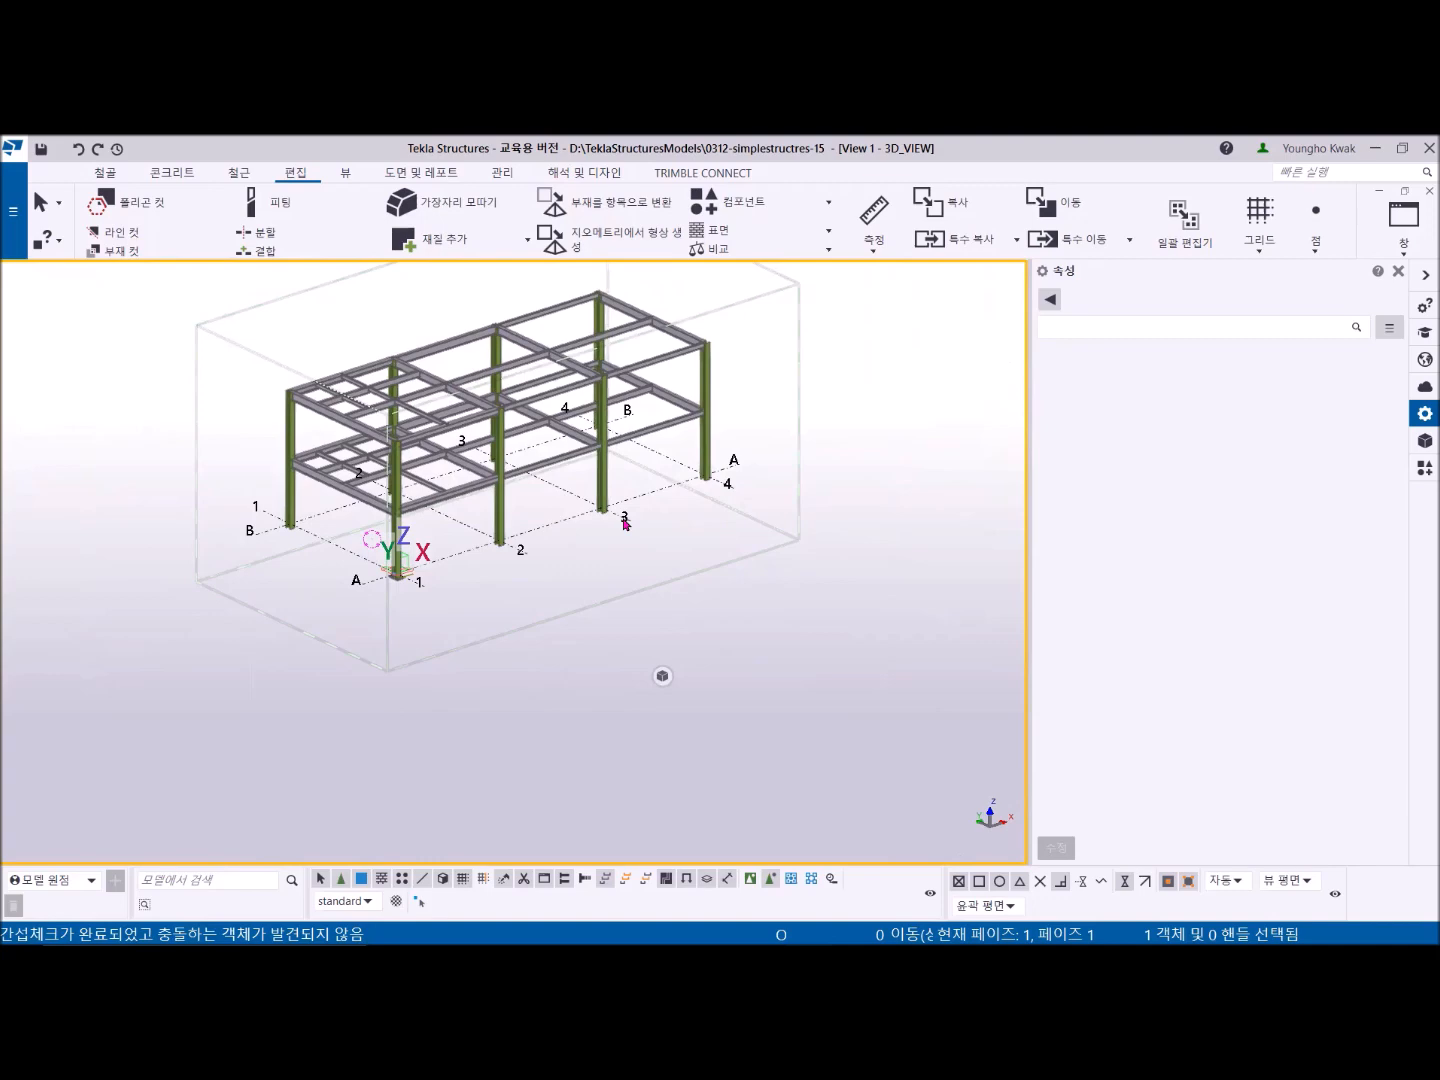
middle_click_drag(402, 577, 465, 550)
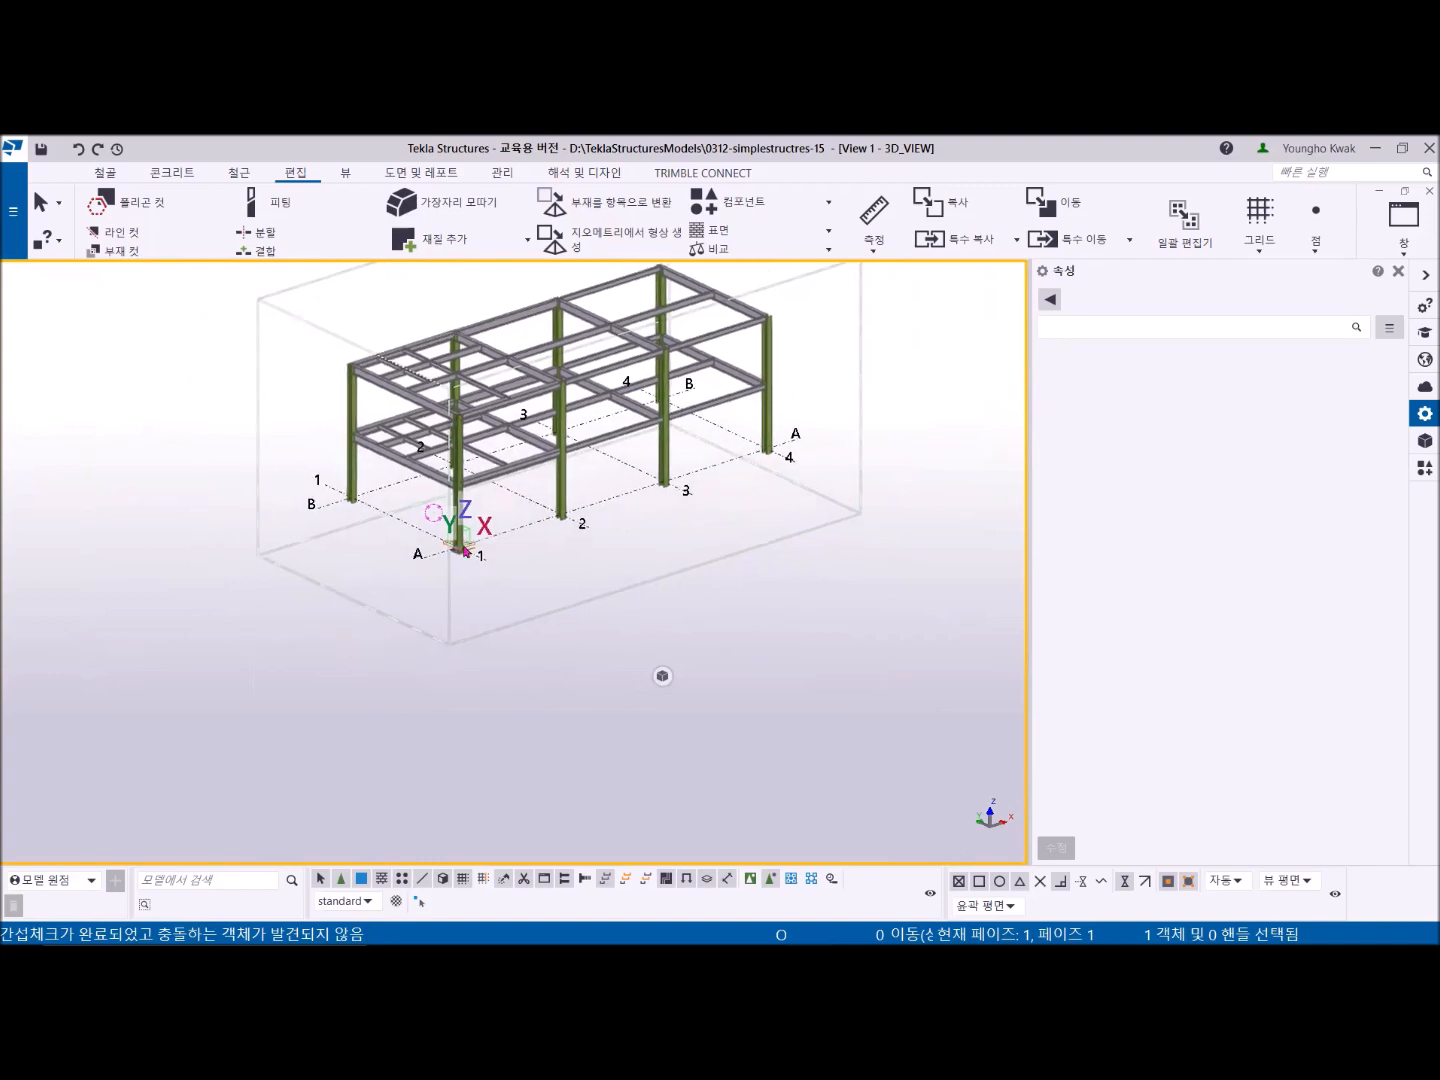
scroll(464, 550, "up", 5)
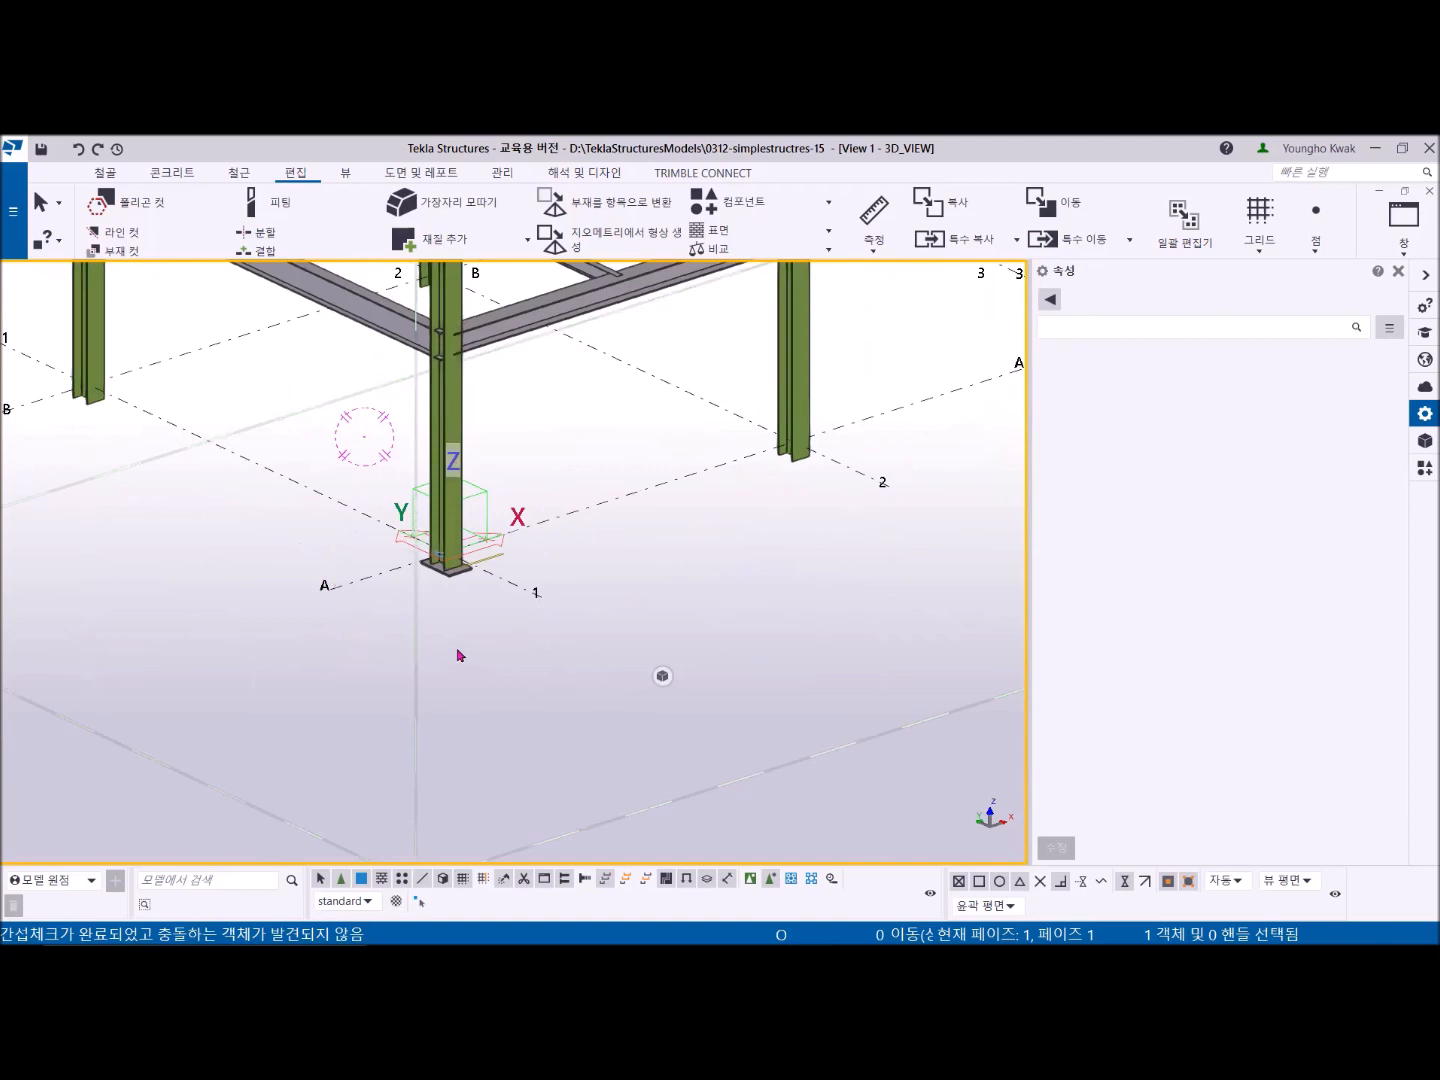
left_click(1404, 230)
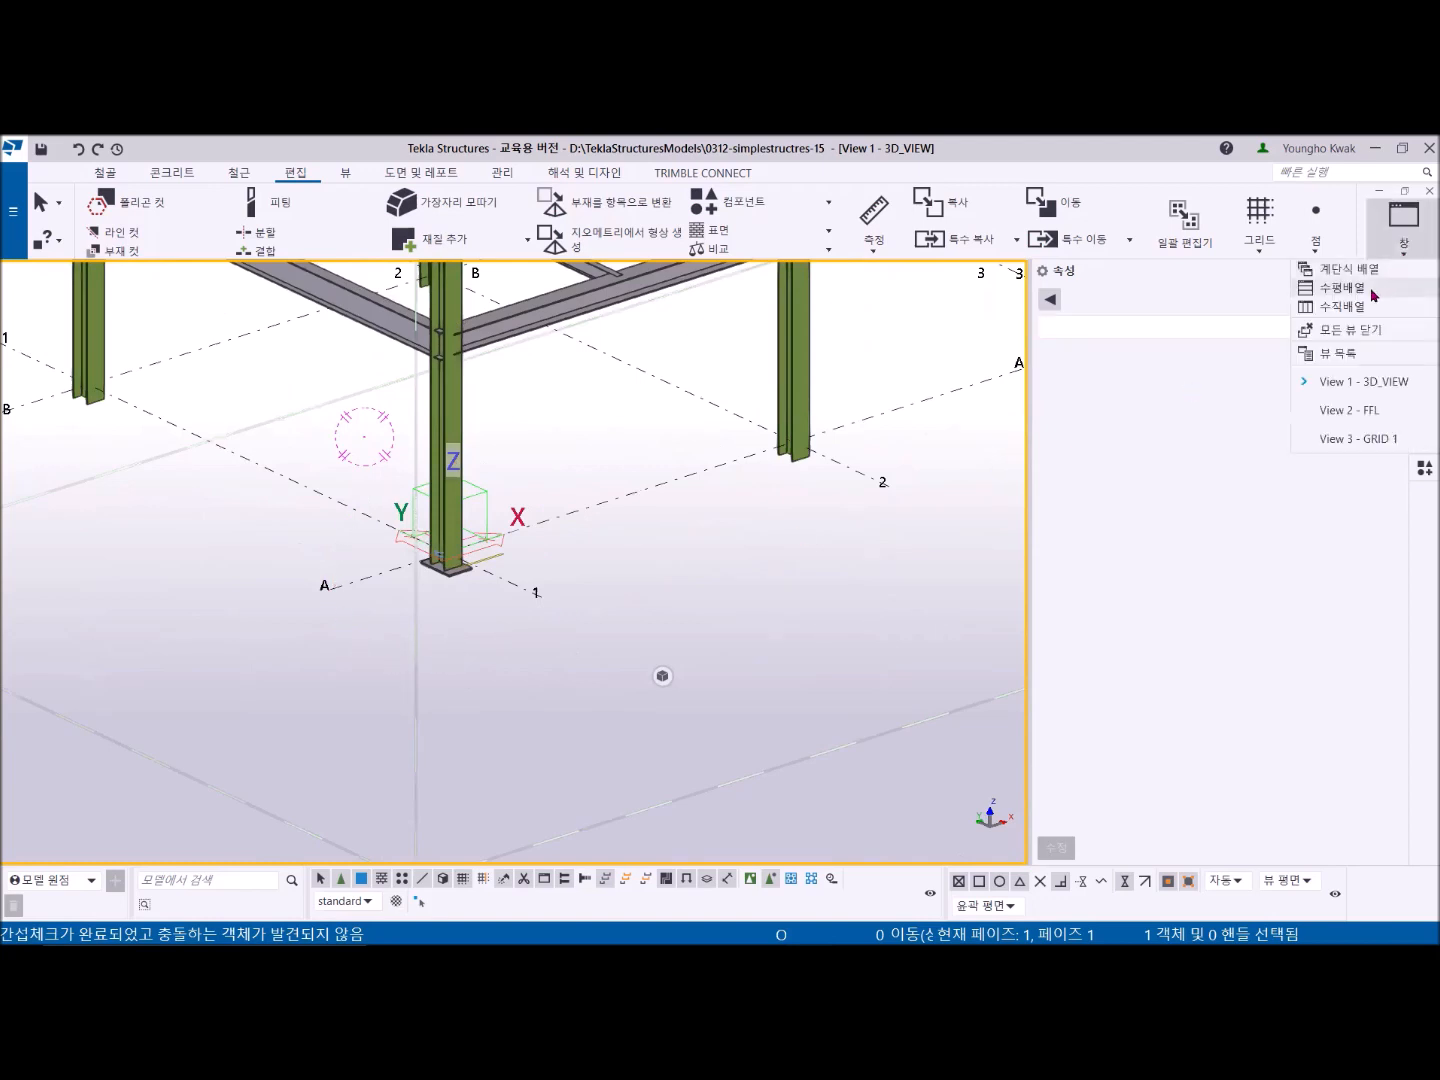
left_click(1370, 439)
scroll(509, 558, "up", 3)
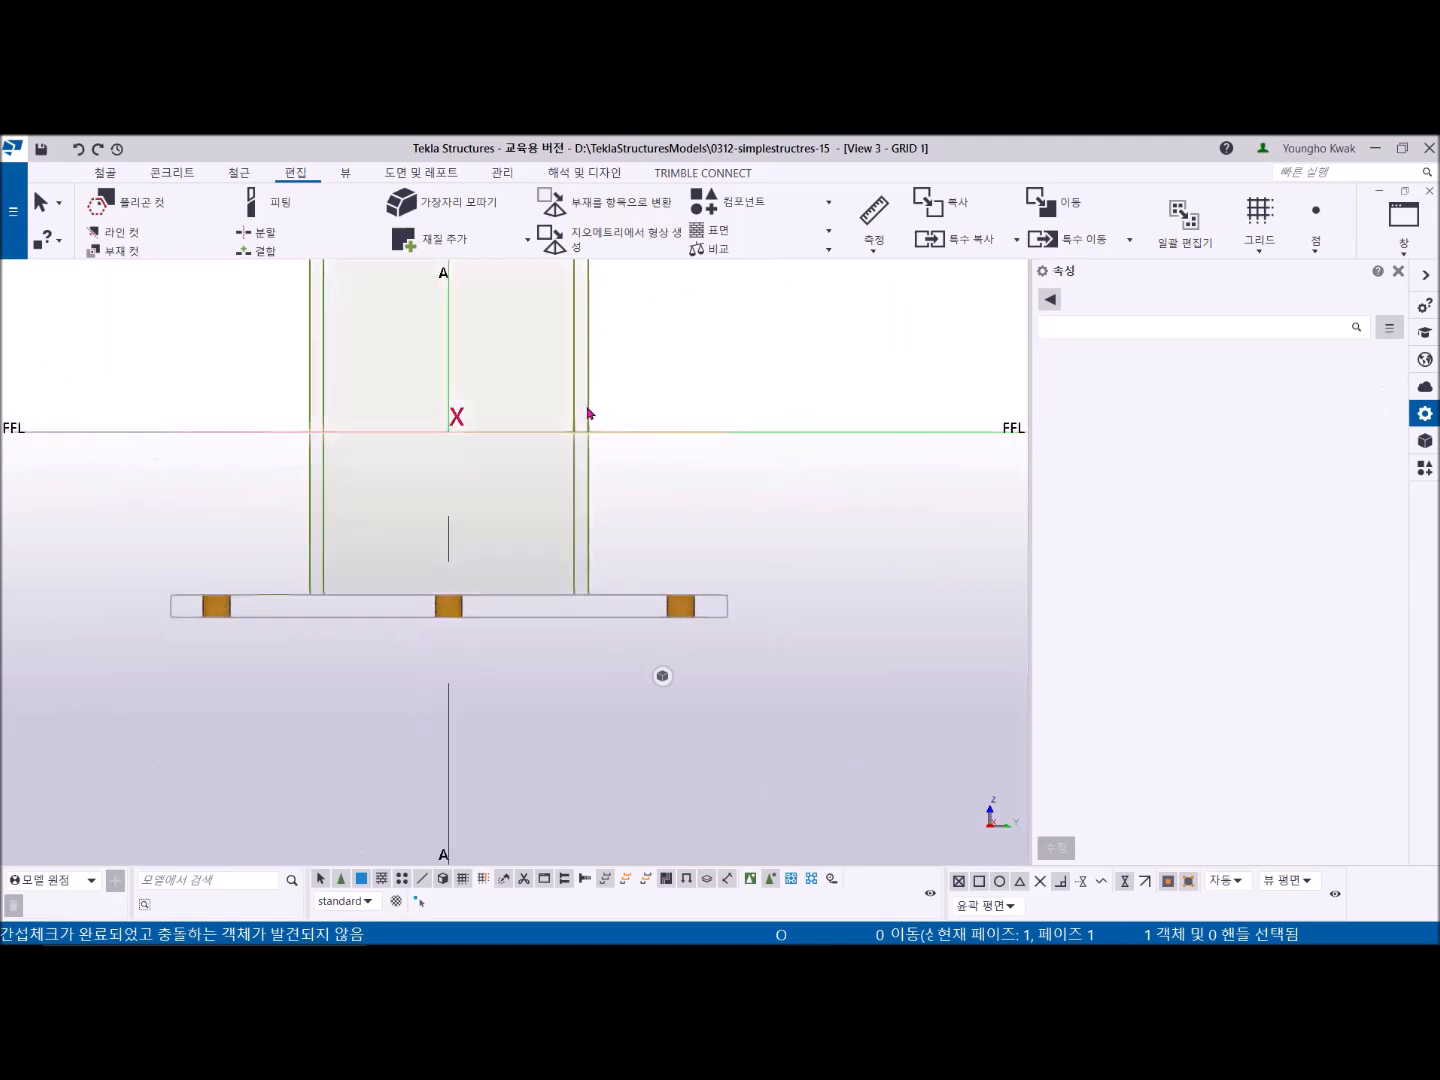
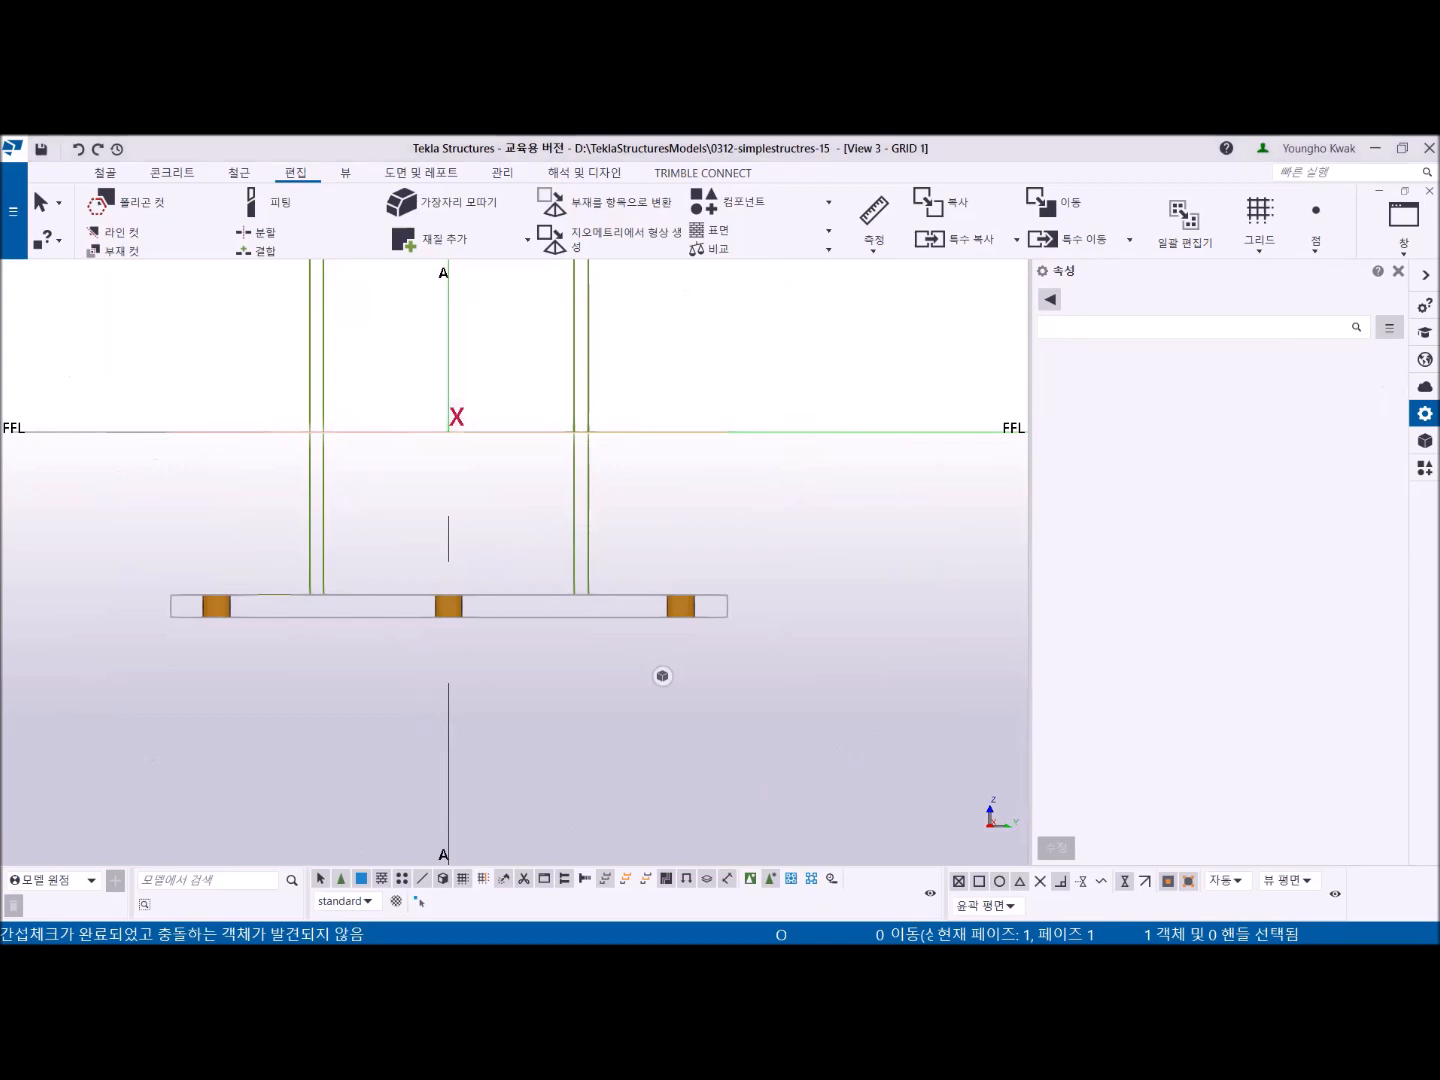
- Switch to the PDF drawing and annotate the column base section with y and z axis arrows and numbered stiffener corners
key("alt+Tab")
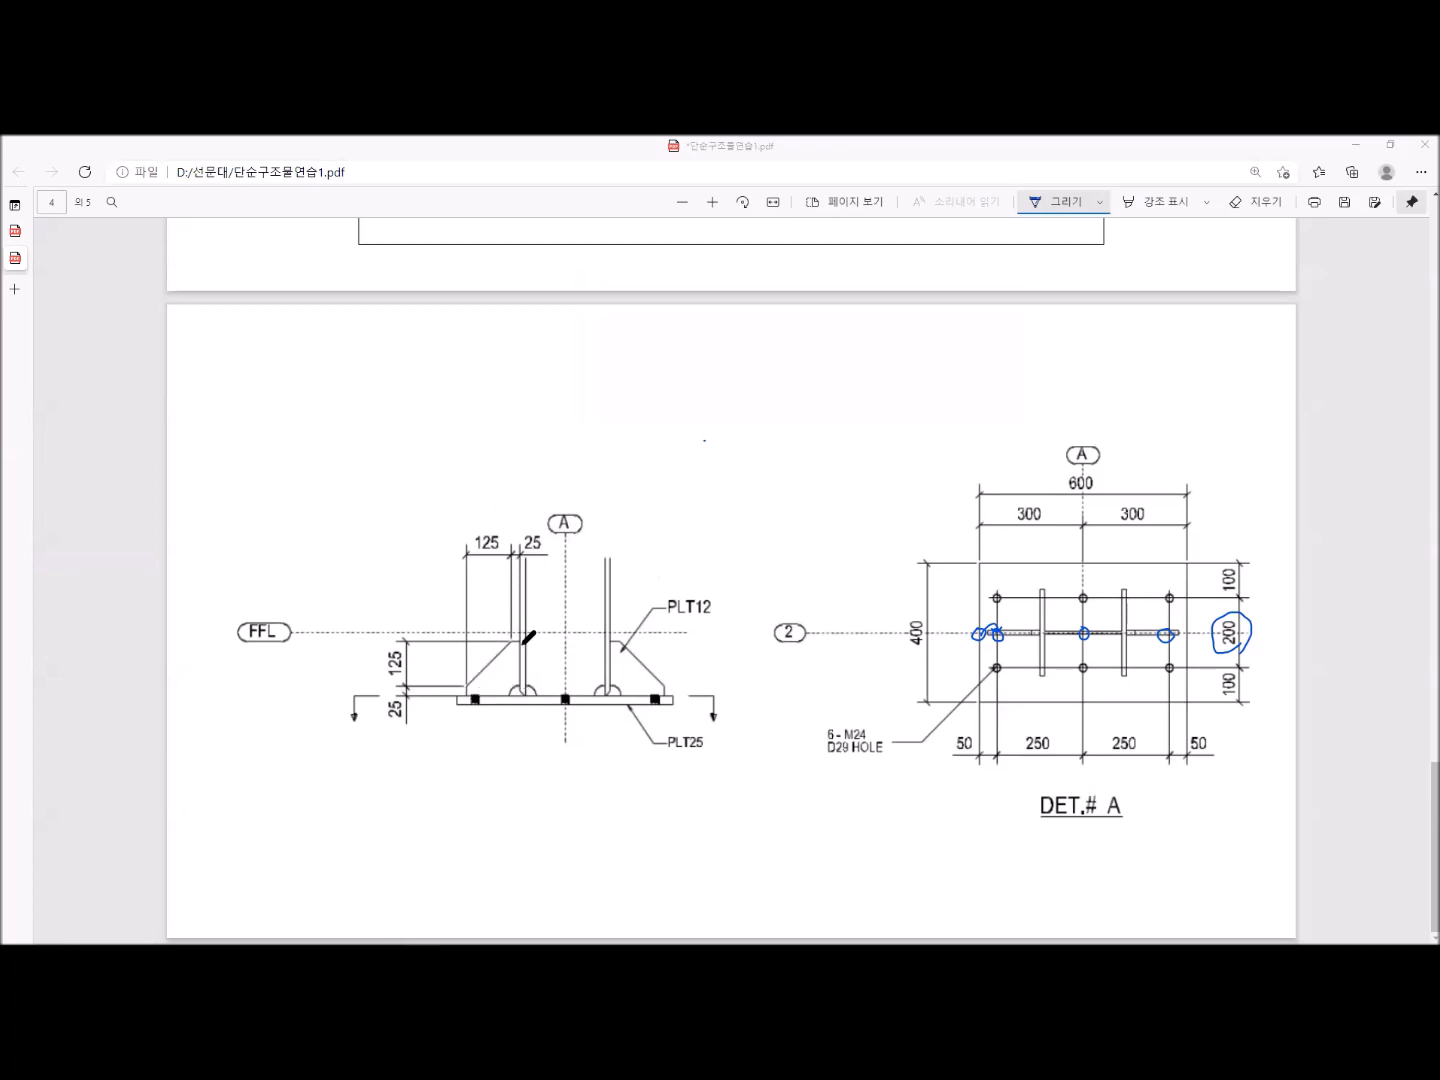
left_click(518, 696)
left_click(519, 696)
left_click_drag(519, 720, 519, 726)
left_click_drag(533, 634, 542, 644)
left_click_drag(494, 599, 496, 609)
mouse_move(316, 608)
left_mouse_down()
mouse_move(306, 691)
mouse_move(322, 766)
mouse_move(417, 770)
mouse_move(387, 785)
left_mouse_up()
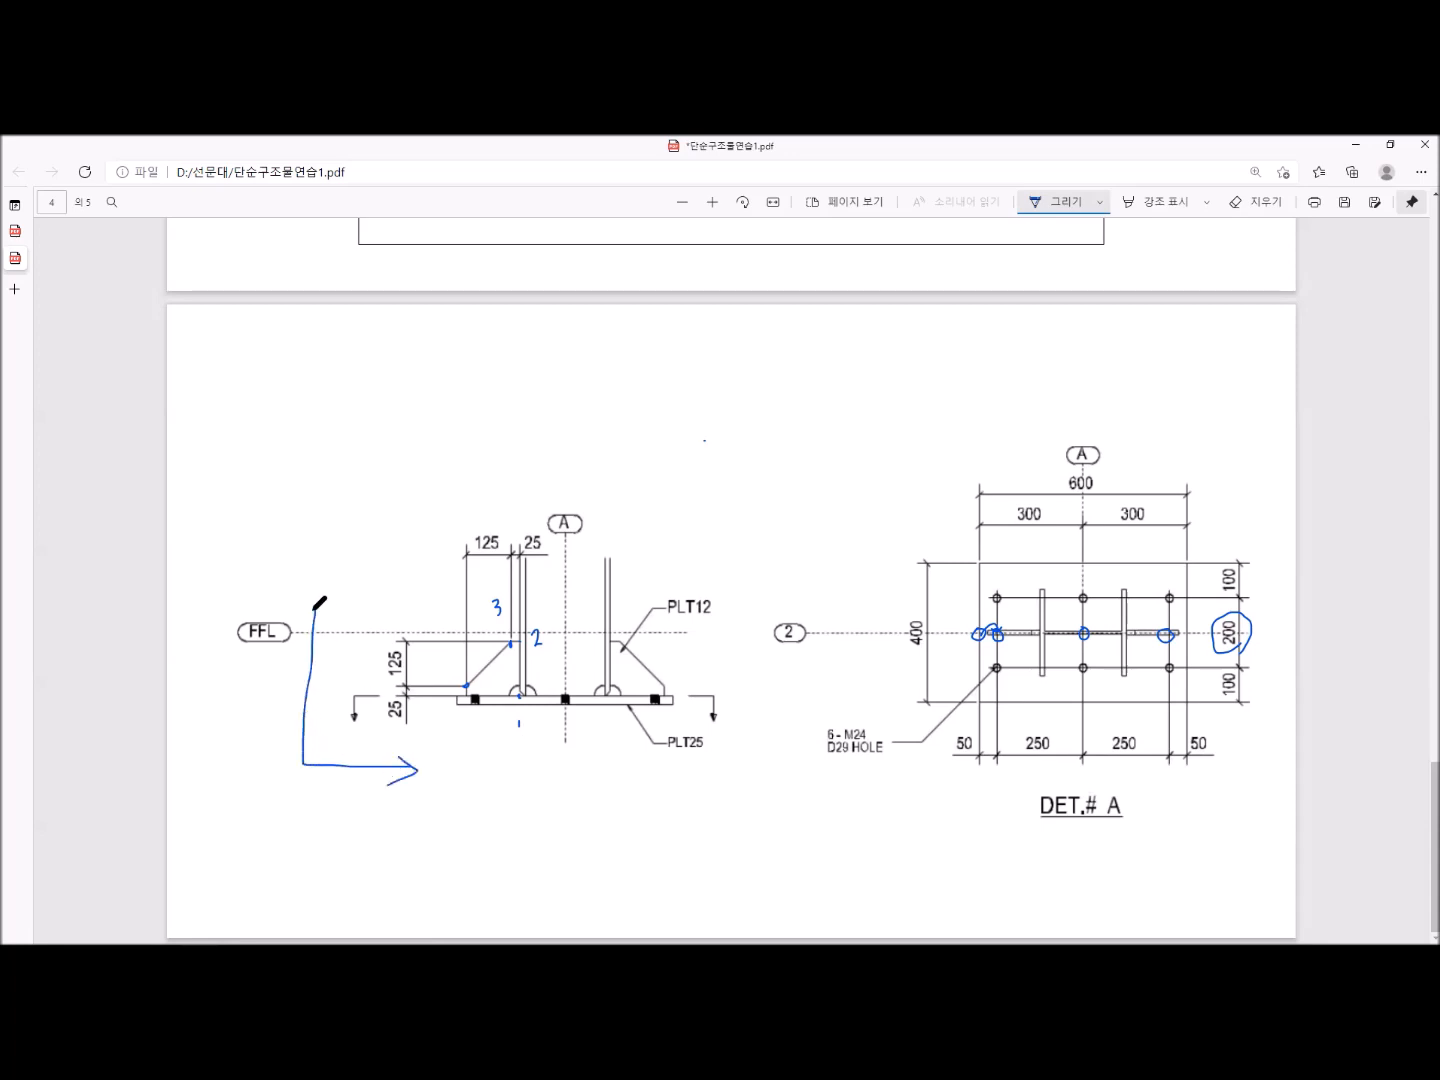
mouse_move(300, 625)
left_mouse_down()
mouse_move(313, 608)
mouse_move(327, 624)
left_mouse_up()
mouse_move(308, 556)
left_mouse_down()
mouse_move(329, 580)
mouse_move(329, 565)
left_mouse_up()
mouse_move(430, 764)
left_mouse_down()
mouse_move(456, 742)
mouse_move(448, 768)
mouse_move(459, 763)
left_mouse_up()
left_click_drag(377, 596, 382, 608)
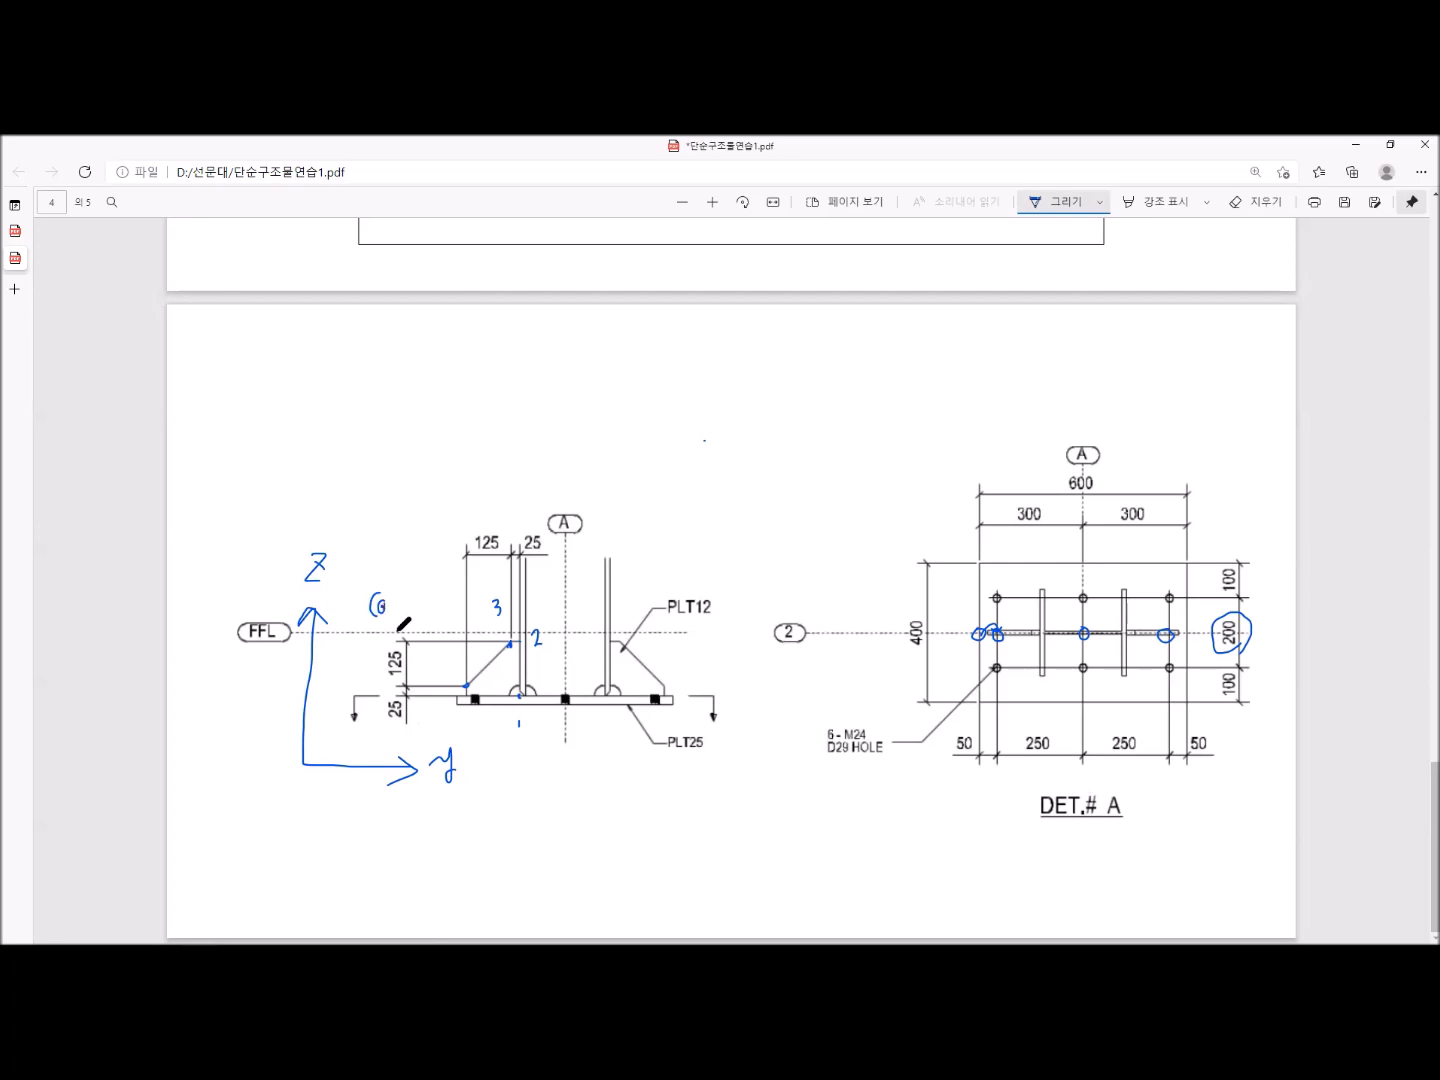
- Write the stiffener corner offset (60, -125, -125) and the R30 note onto the column base section
mouse_move(398, 591)
left_mouse_down()
mouse_move(402, 581)
mouse_move(410, 613)
left_mouse_up()
mouse_move(419, 591)
left_mouse_down()
mouse_move(443, 592)
mouse_move(457, 563)
mouse_move(457, 598)
left_mouse_up()
left_click_drag(467, 578, 494, 581)
left_click_drag(501, 561, 500, 584)
mouse_move(519, 695)
left_mouse_down()
mouse_move(517, 643)
mouse_move(466, 687)
mouse_move(518, 692)
left_mouse_up()
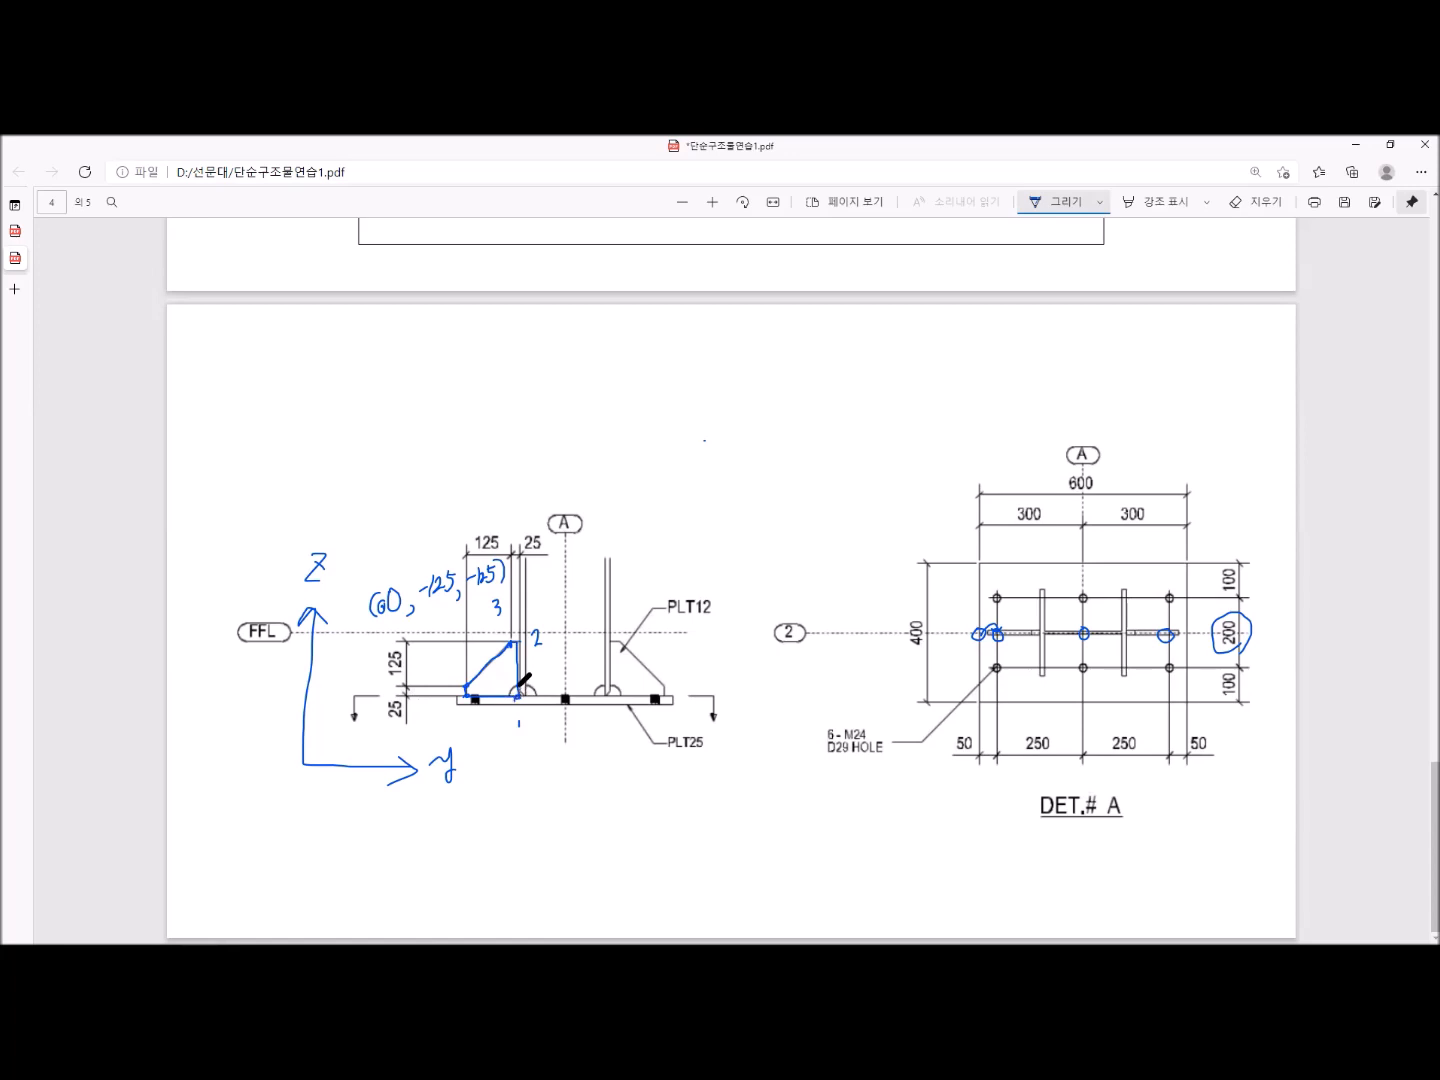
mouse_move(504, 697)
left_mouse_down()
mouse_move(530, 735)
mouse_move(529, 770)
left_mouse_up()
mouse_move(528, 748)
left_mouse_down()
mouse_move(544, 769)
mouse_move(568, 757)
left_mouse_up()
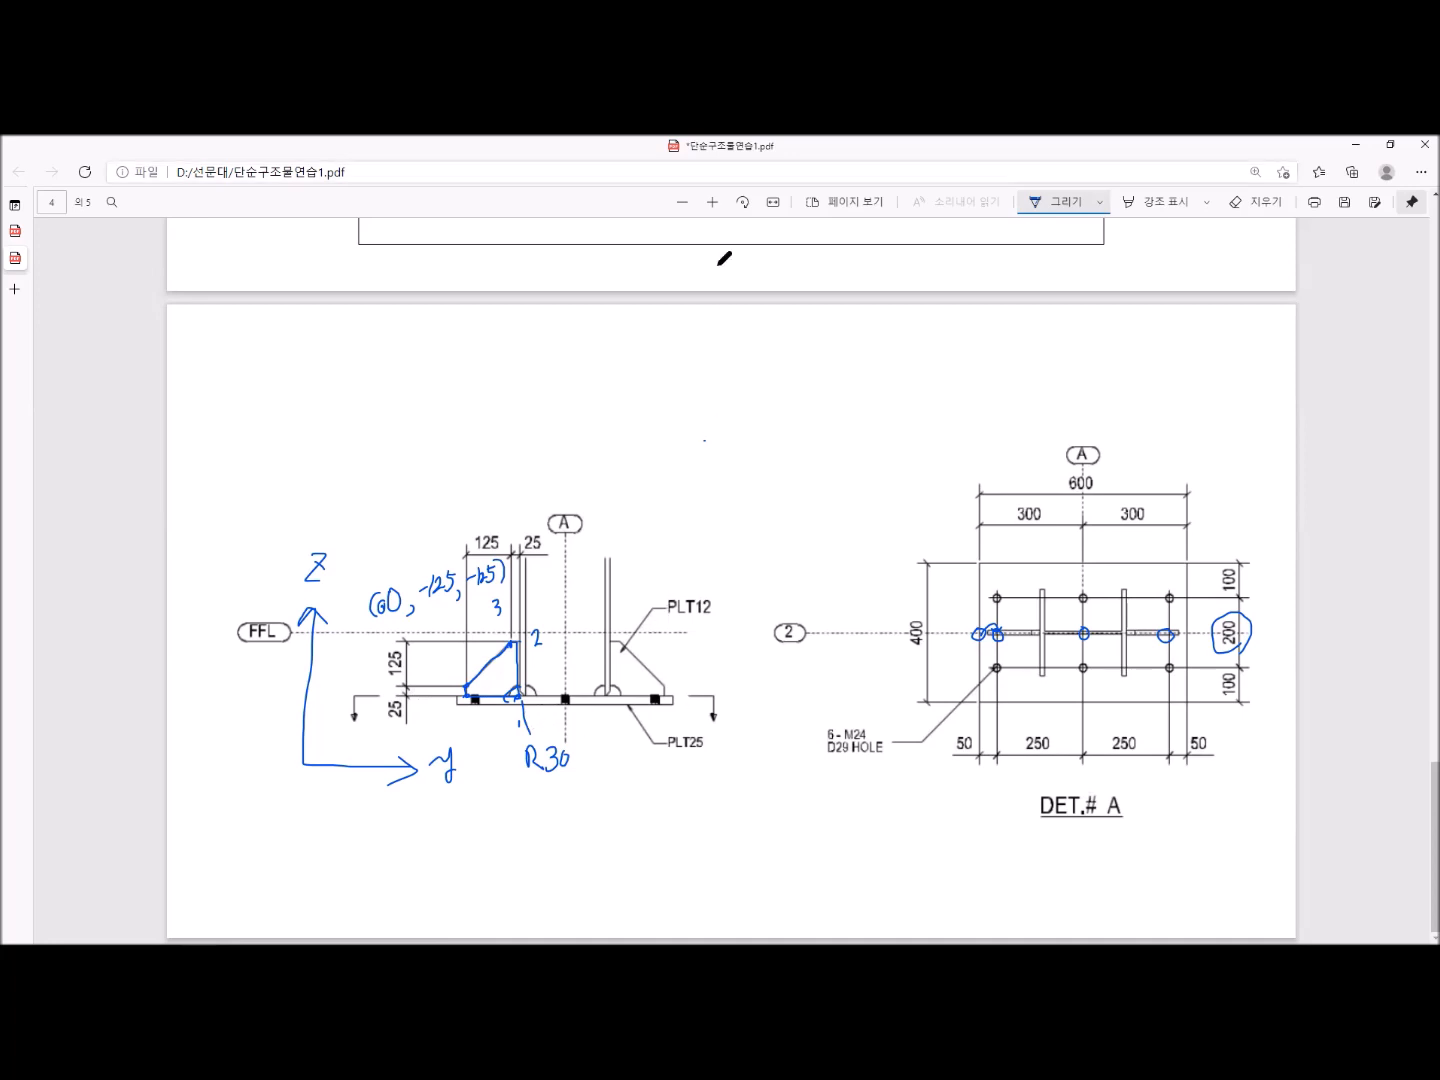
- Return to the model, start the Plate command, and set the profile to PL12 with depth position Middle (중간)
key("alt+Tab")
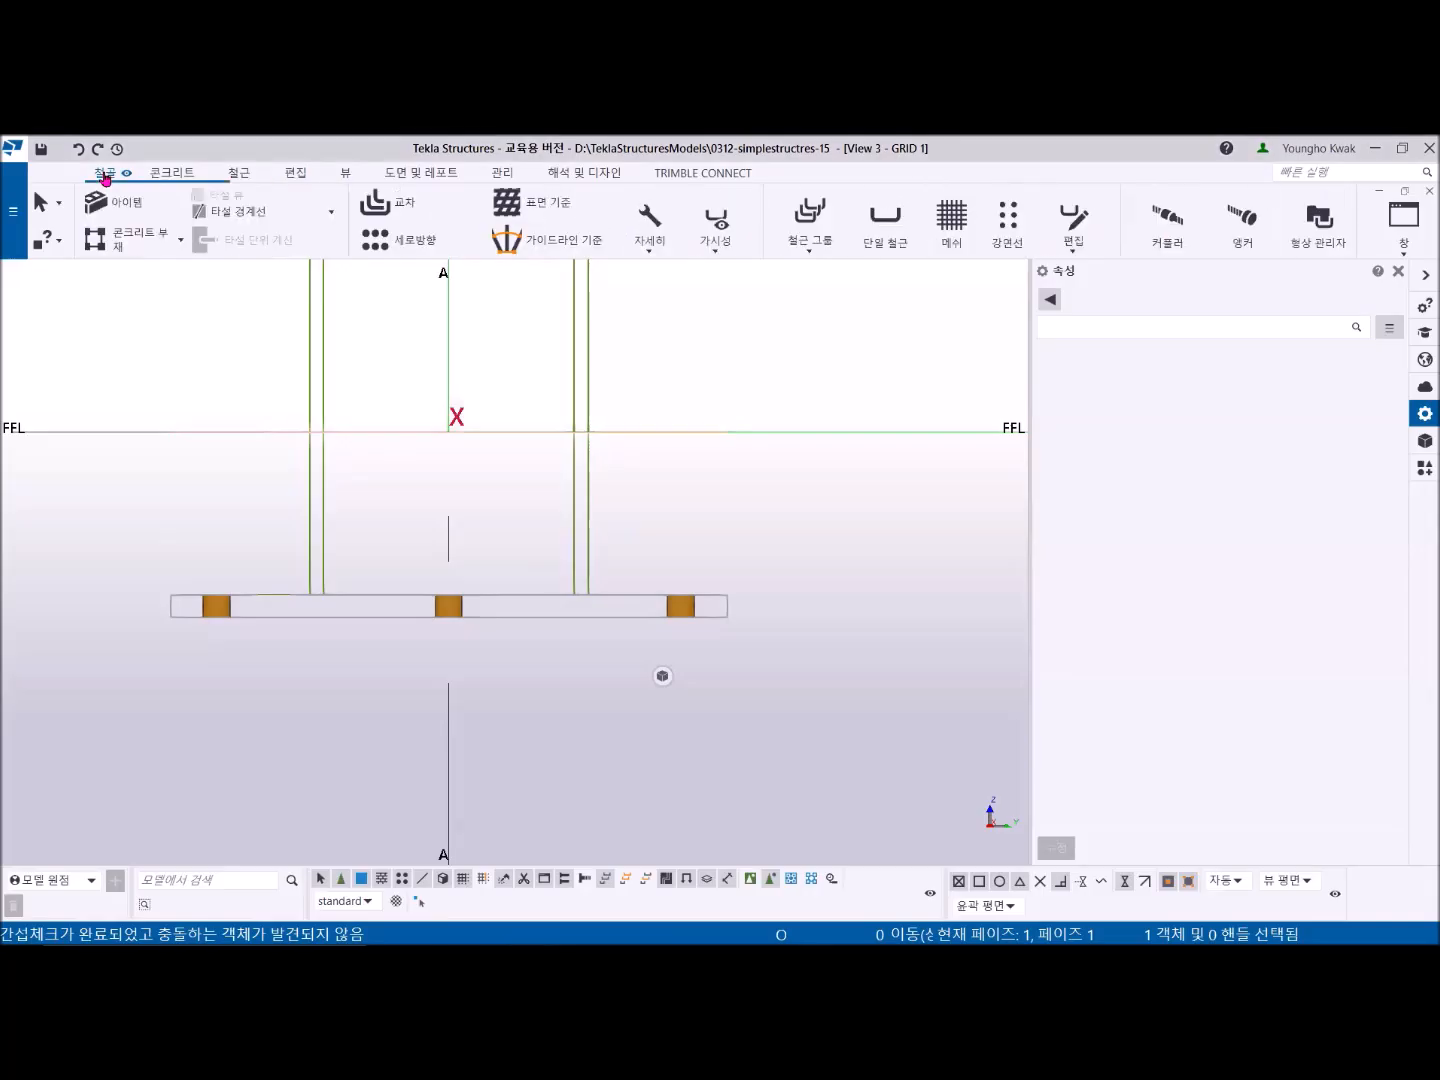
left_click(105, 175)
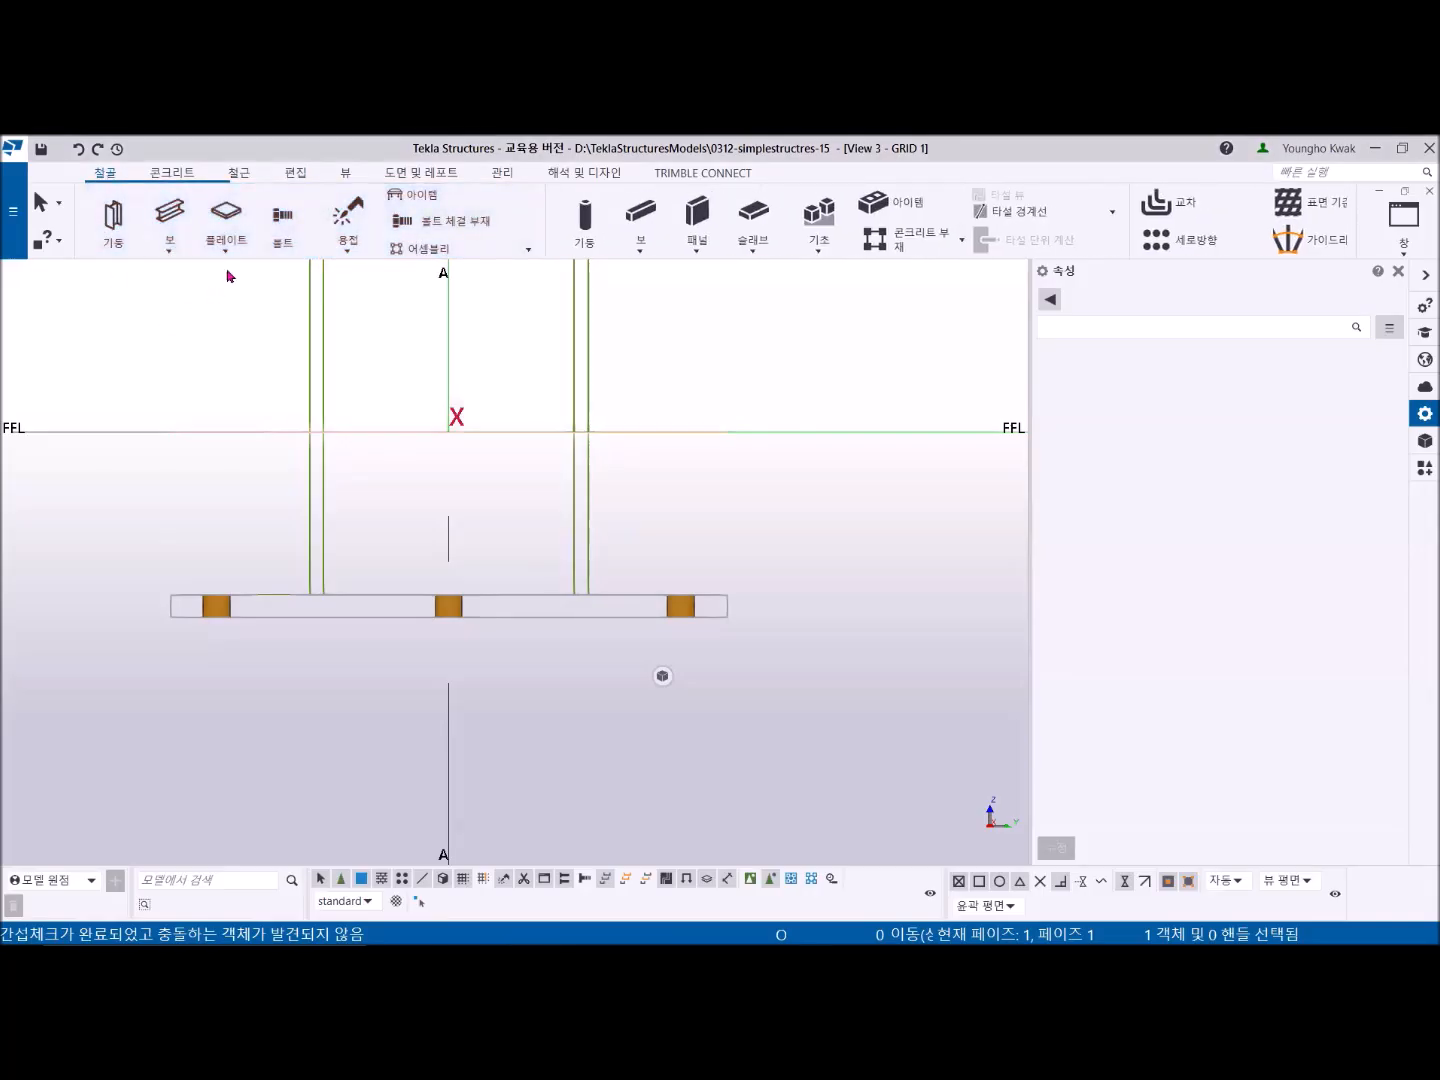
left_click(227, 213)
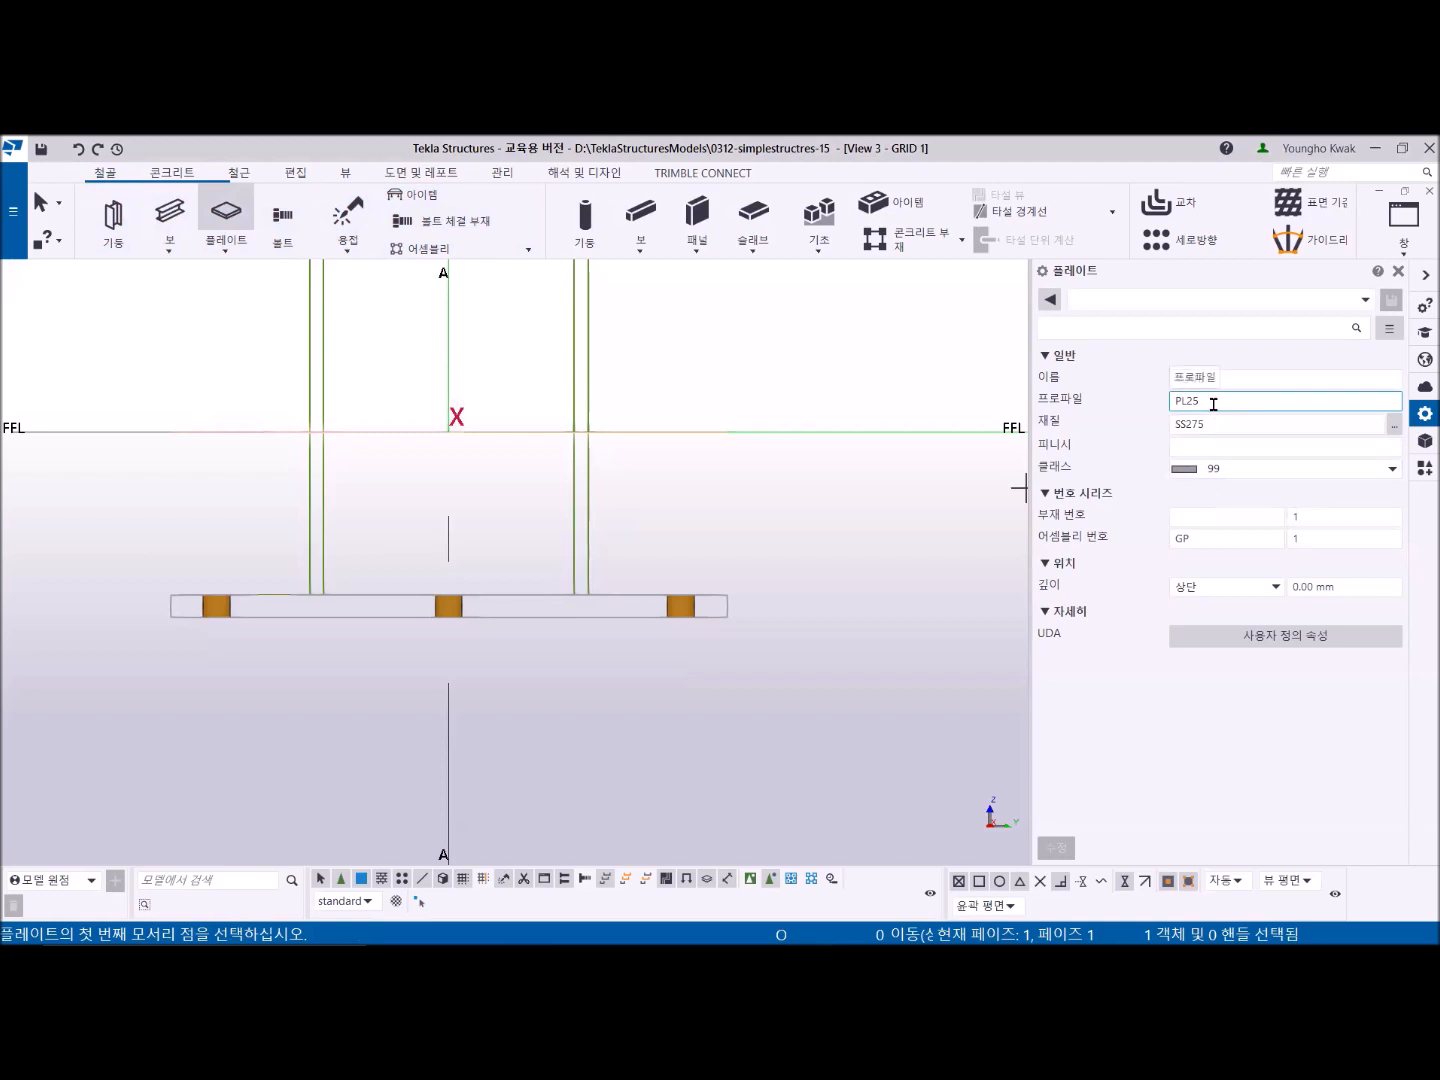
key("BackSpace")
key("BackSpace")
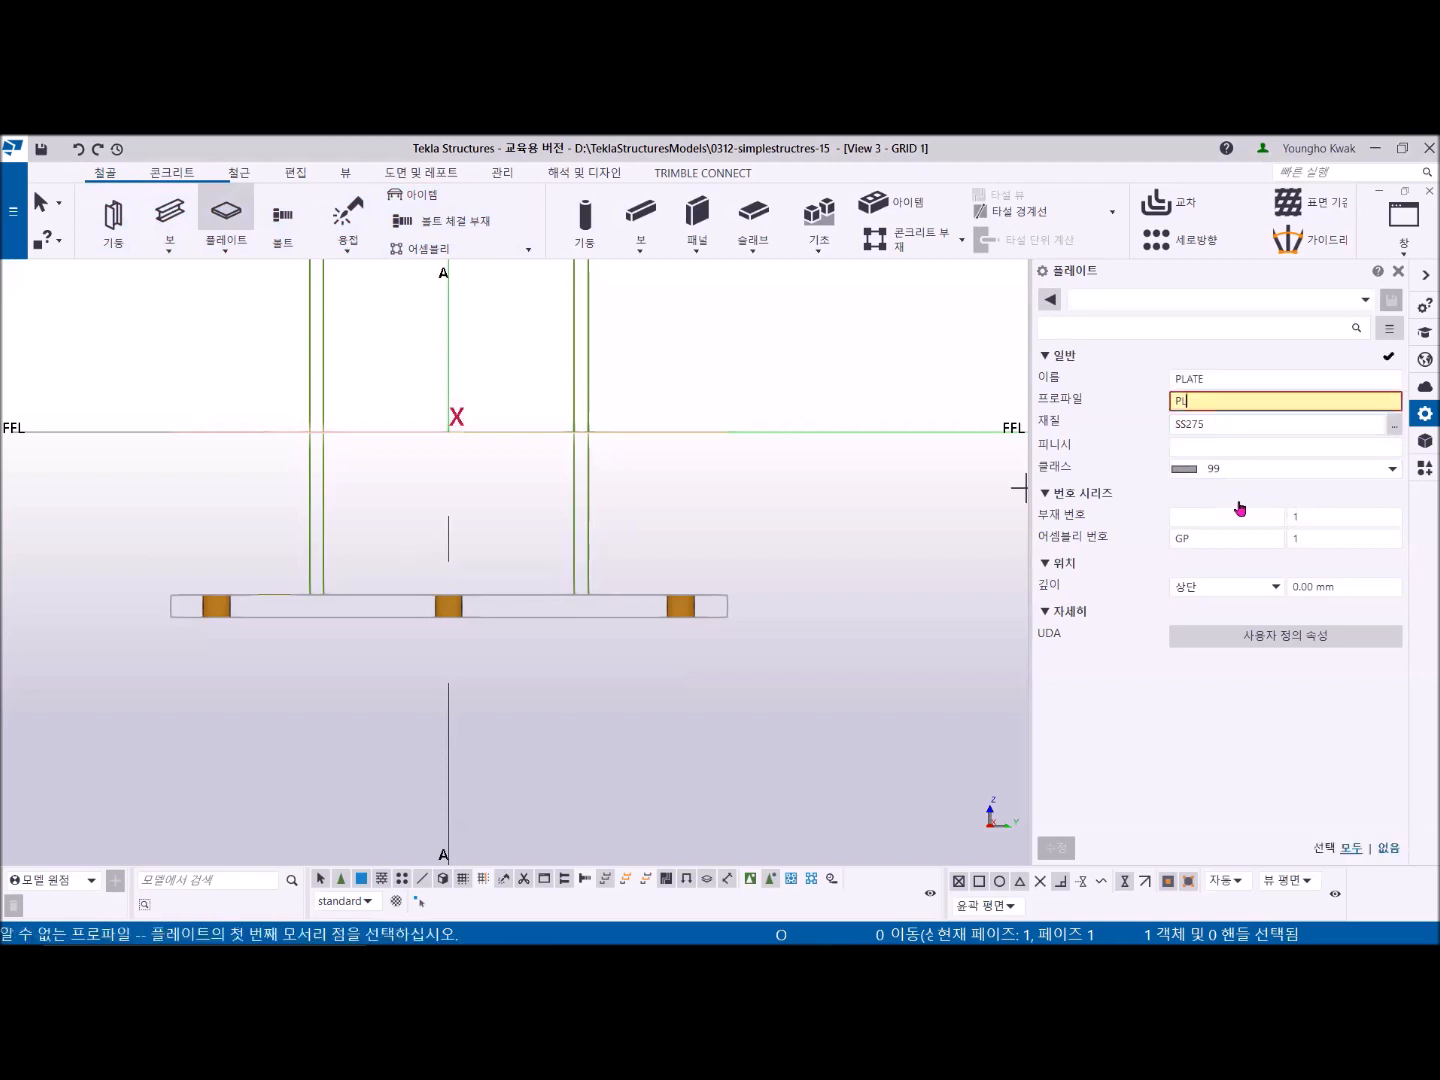
type("12")
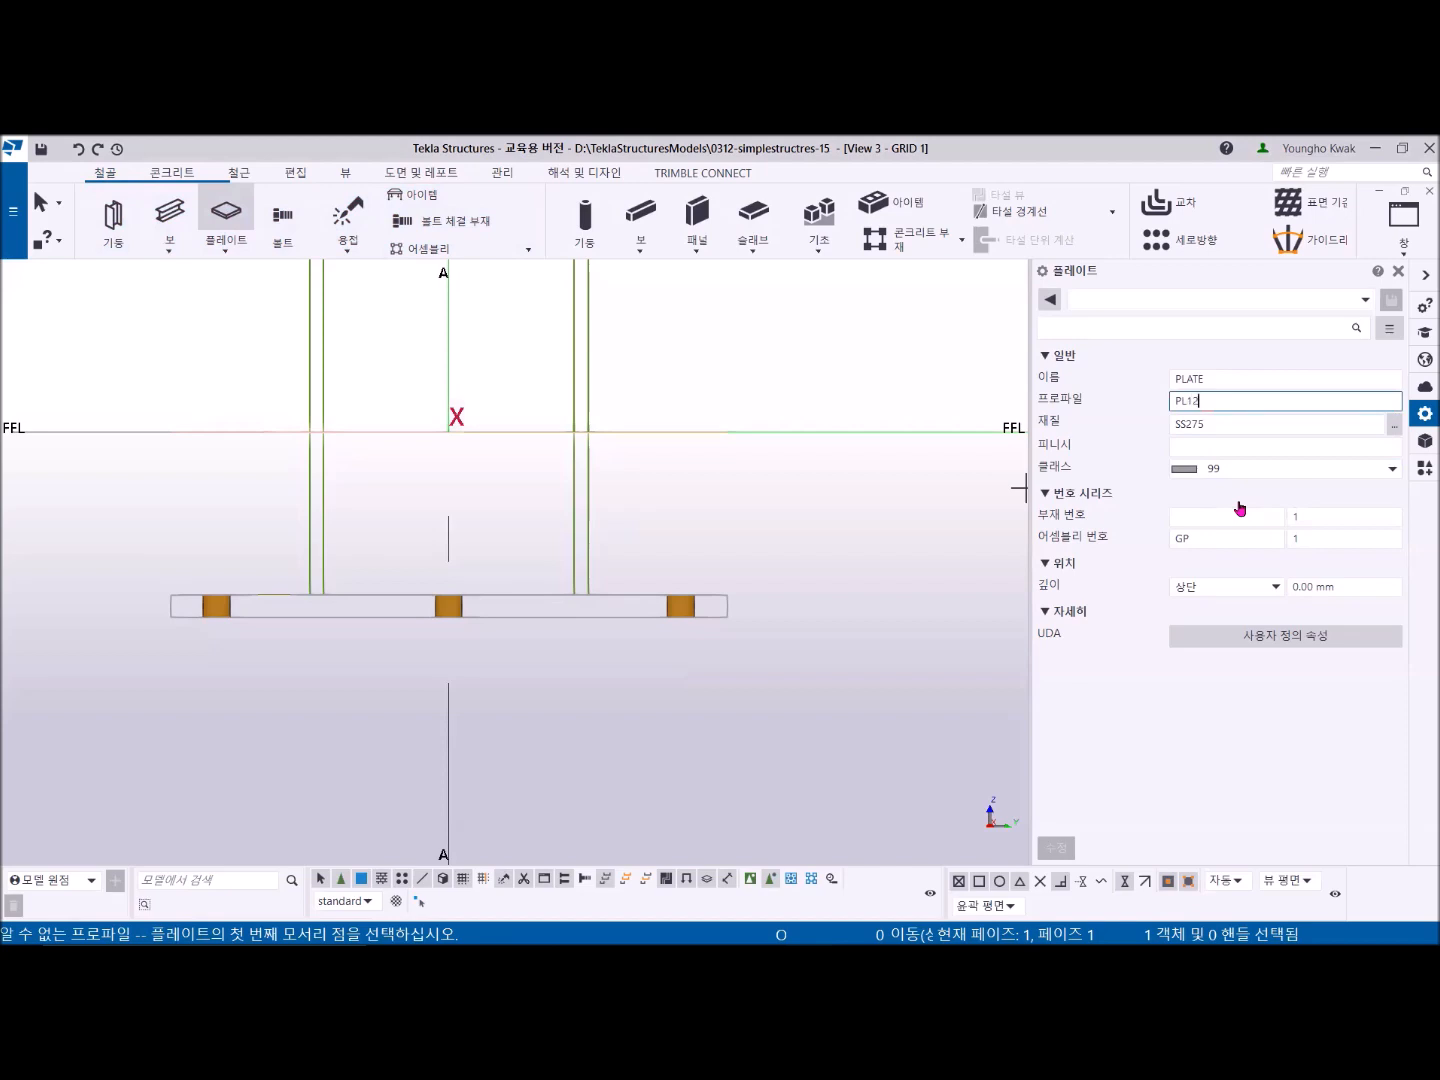
key("Tab")
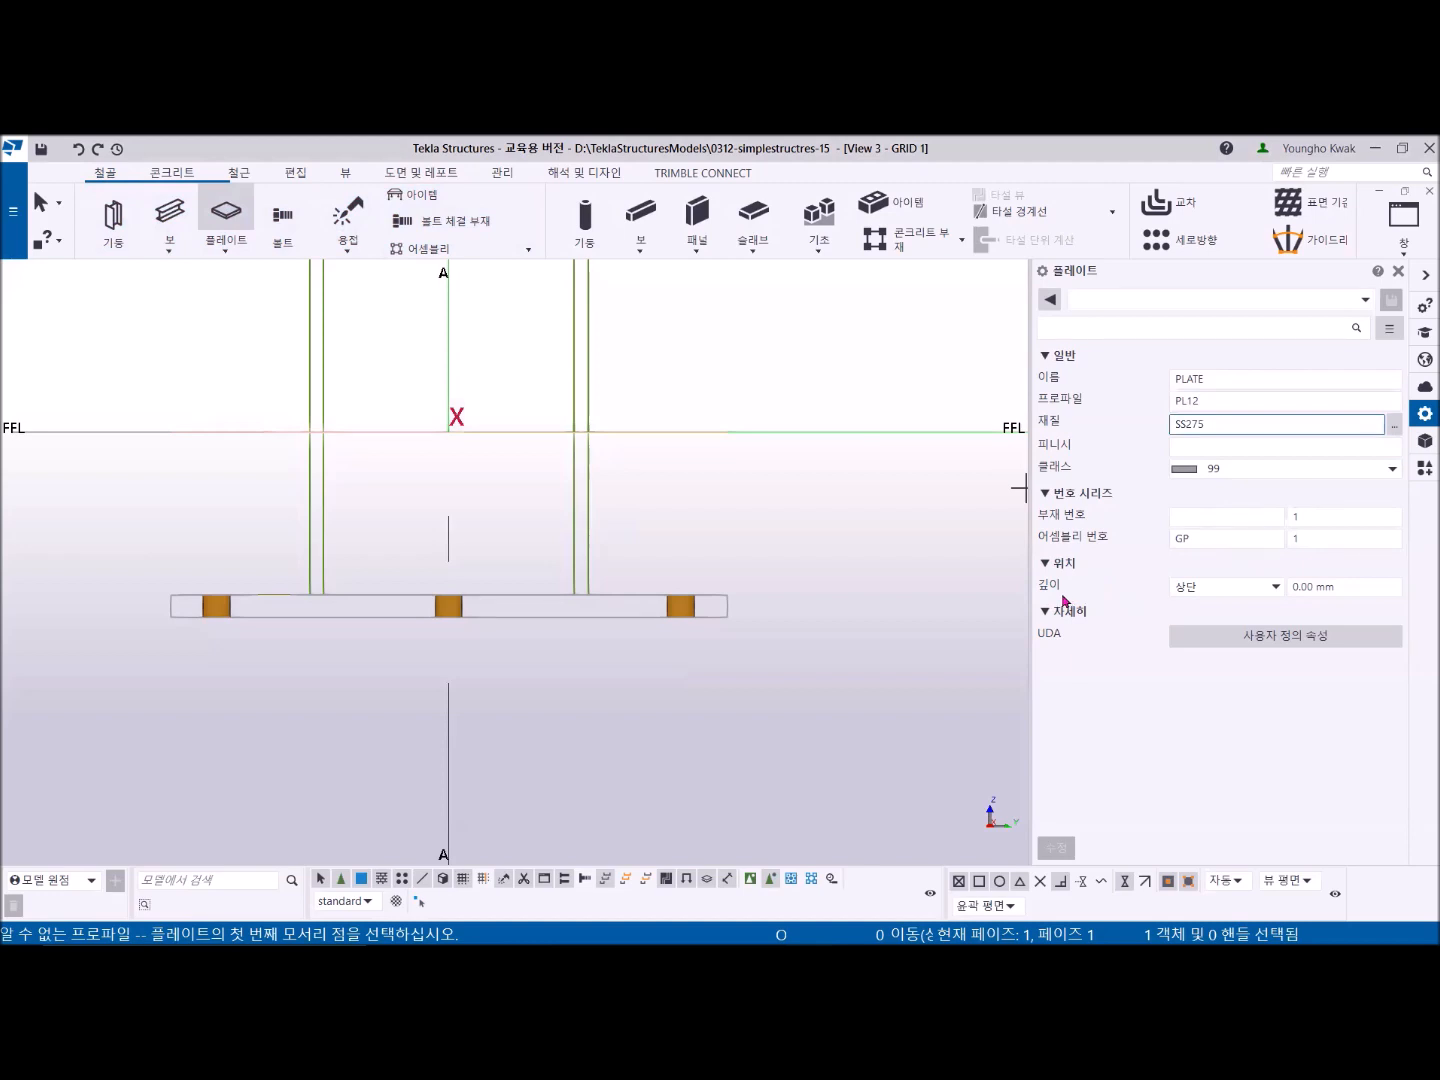
left_click(1274, 588)
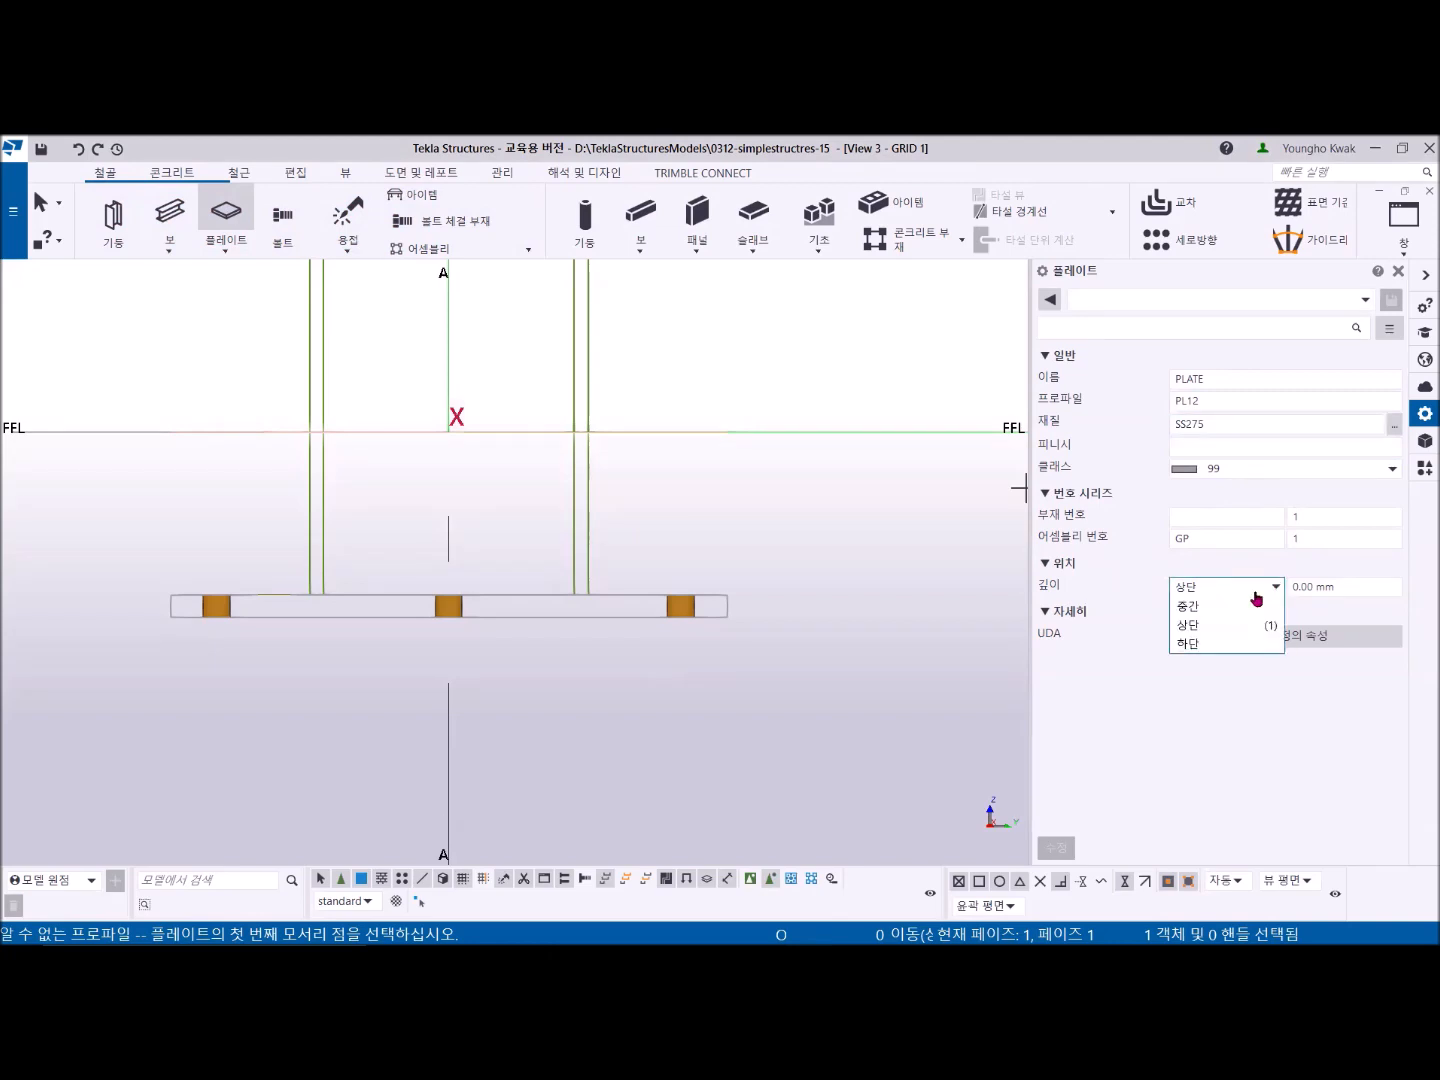
left_click(1215, 610)
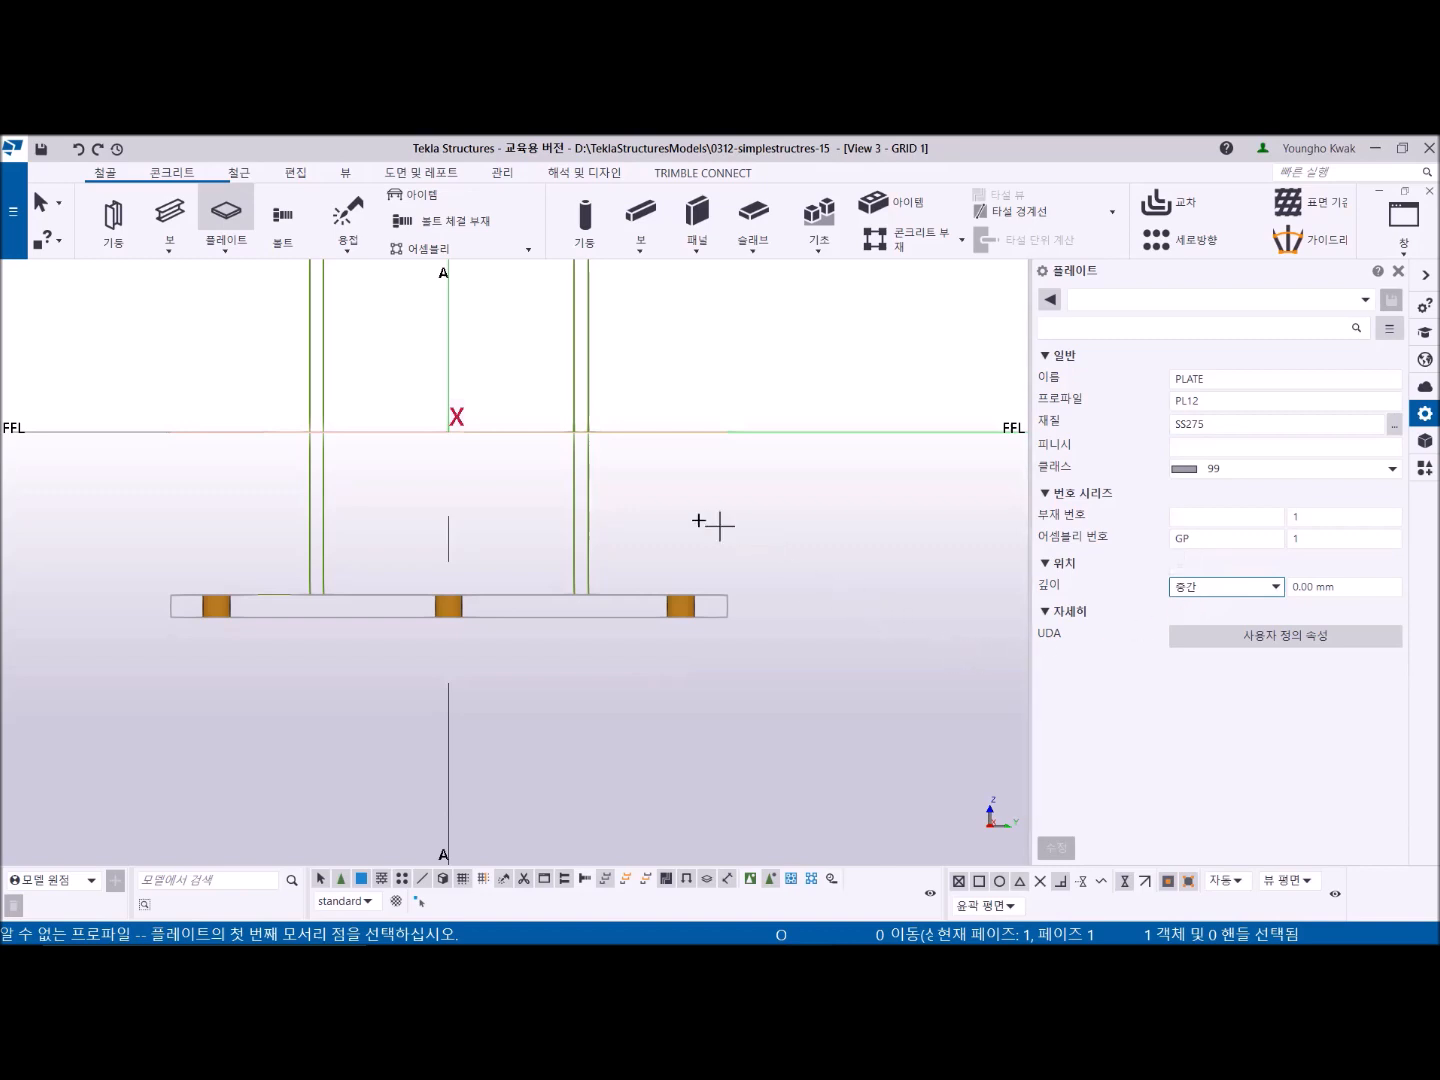
- Start the stiffener at the column flange's bottom, entering corners 125 mm up, 25 mm across and @0,125,-125
left_click(588, 594)
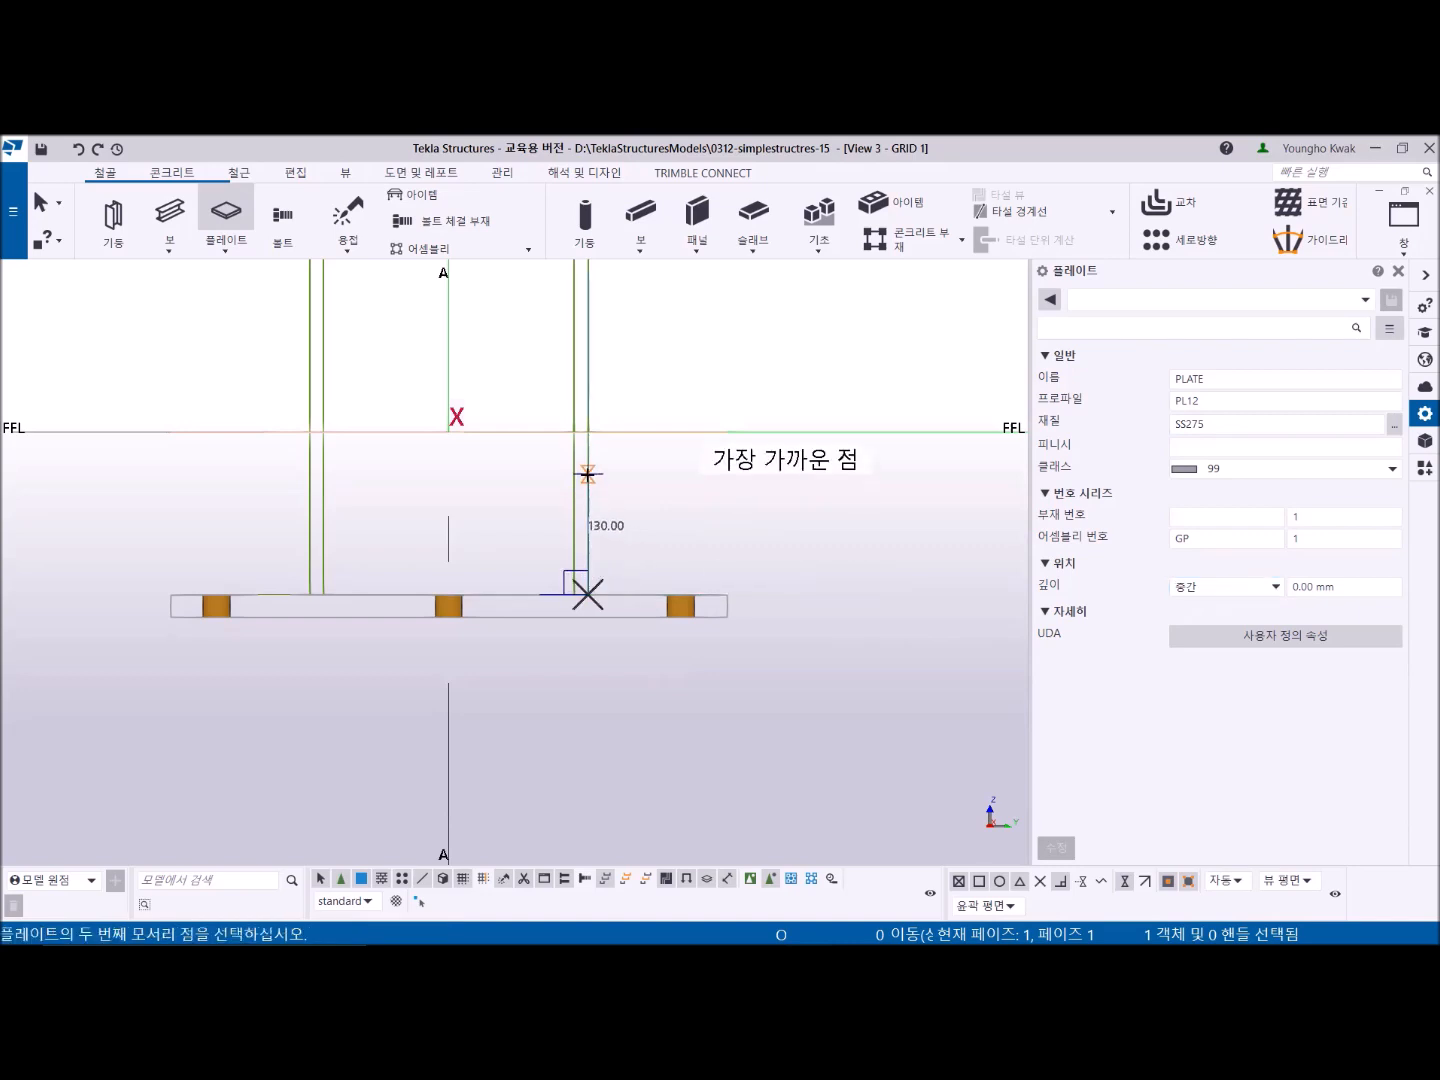
type("125")
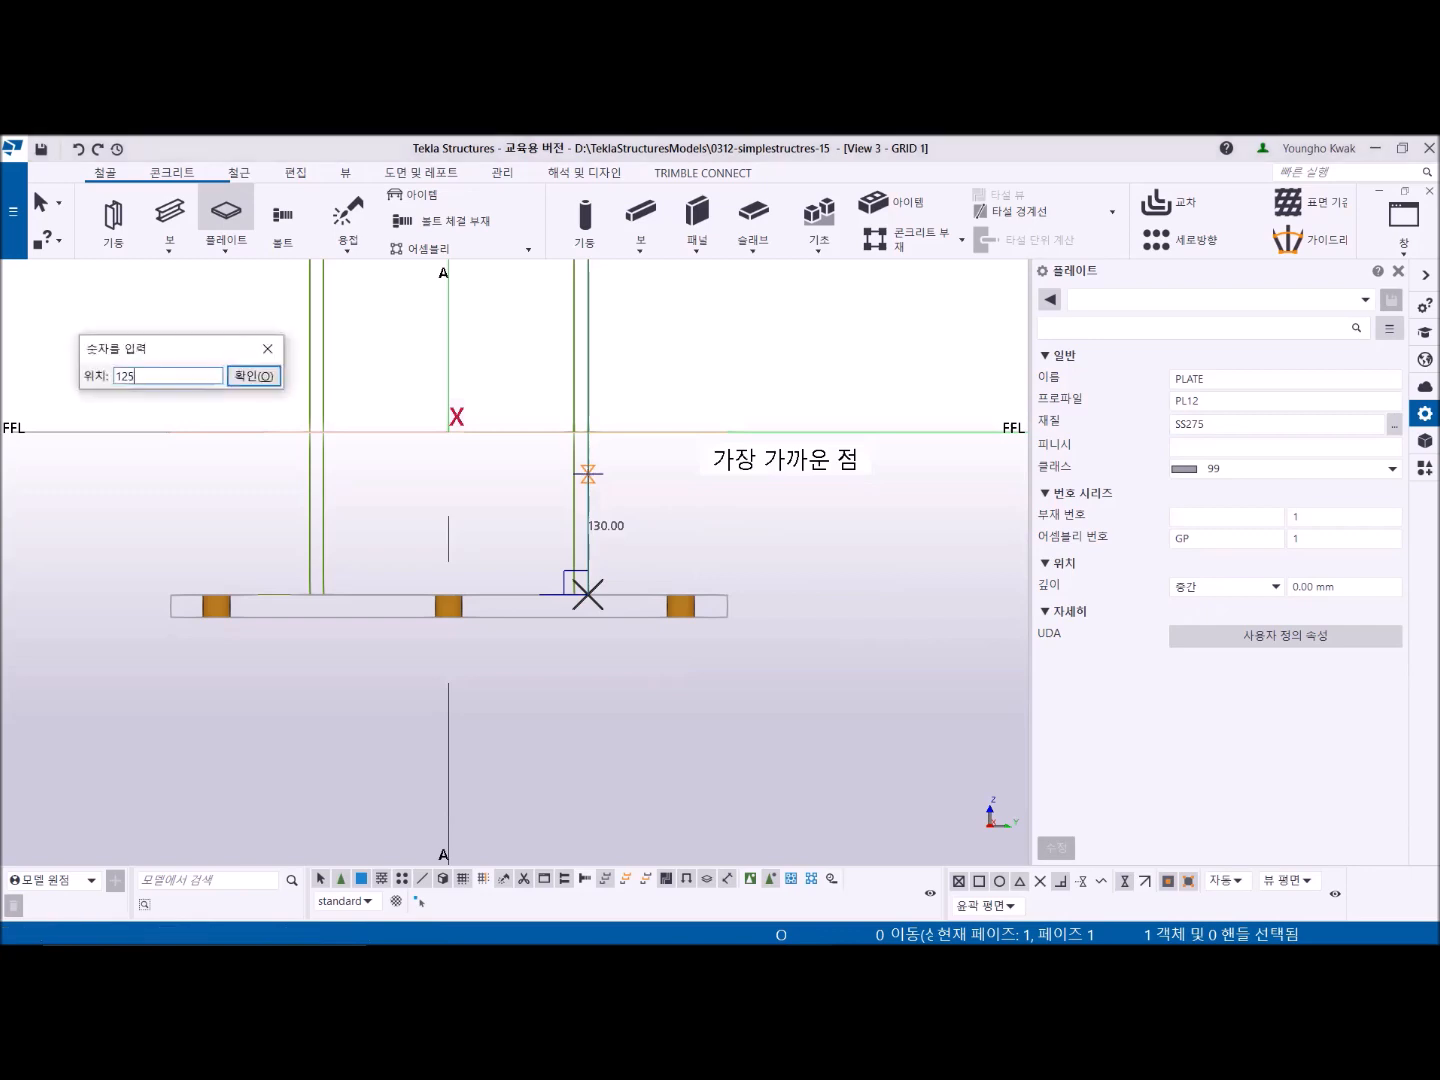
key("Return")
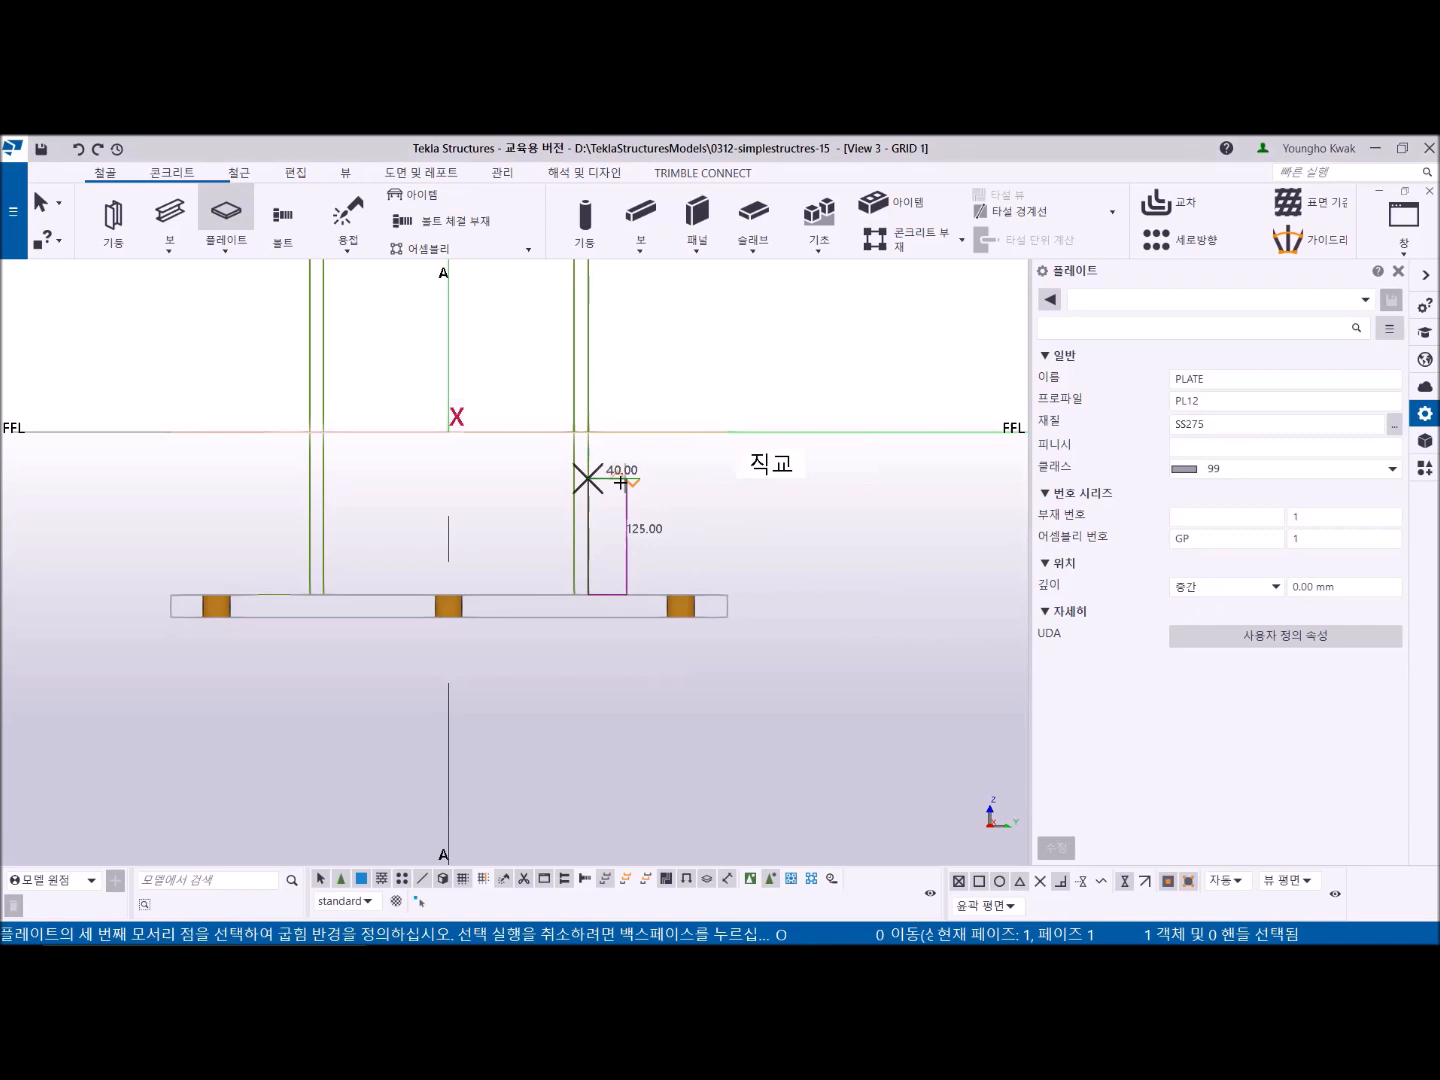
type("25")
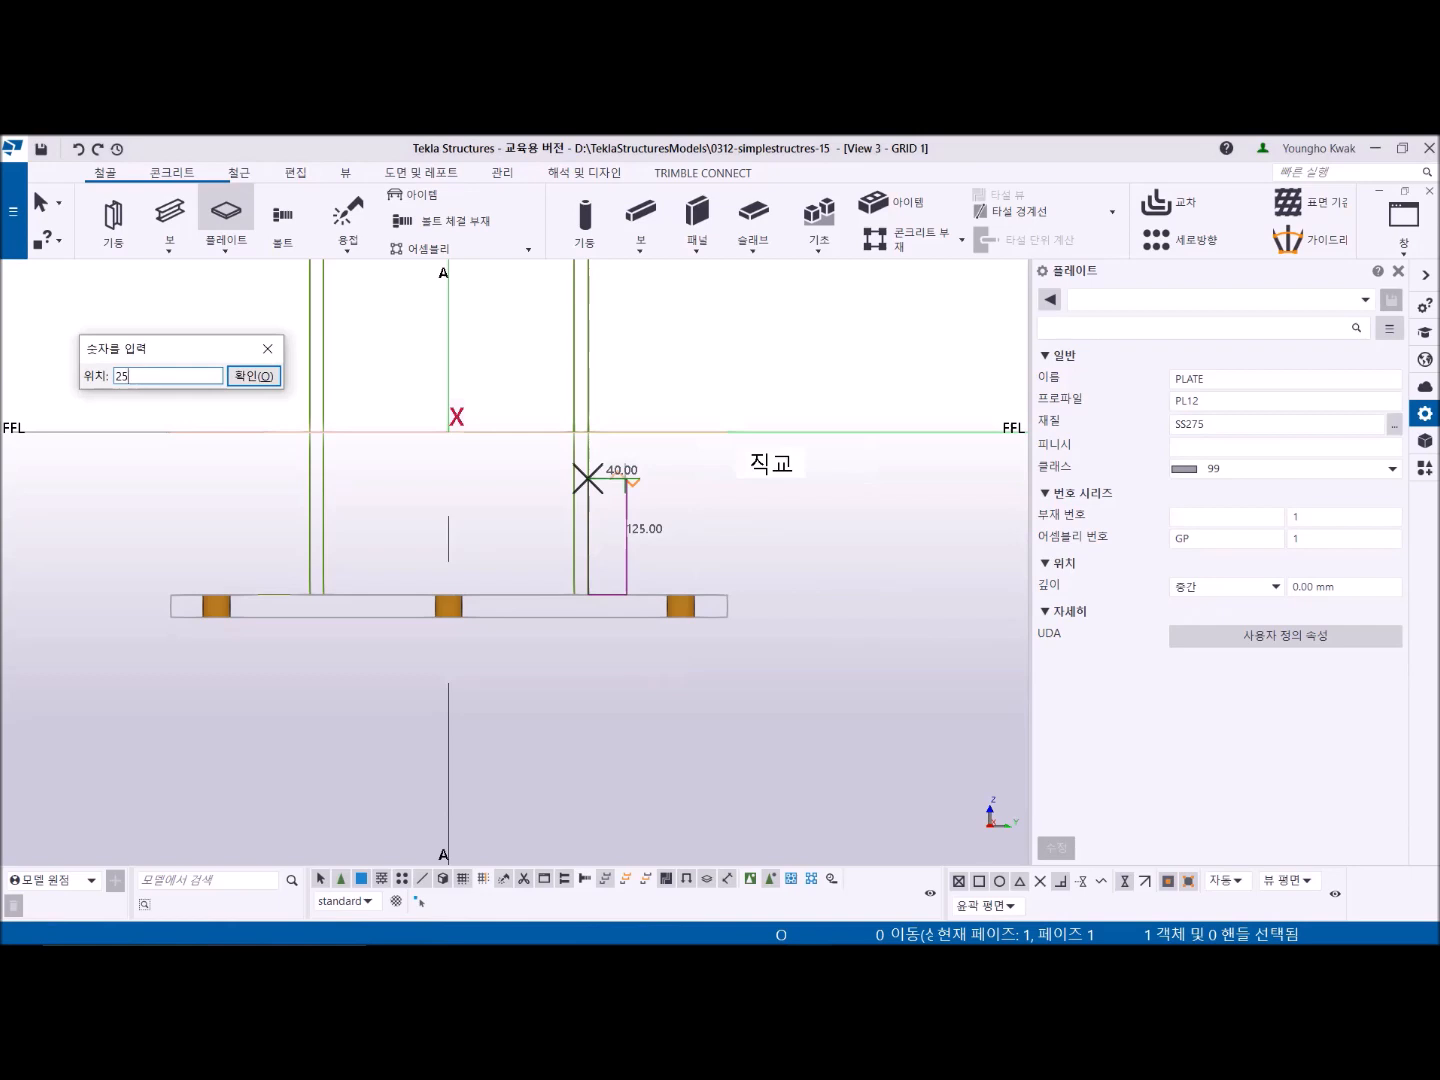
key("Return")
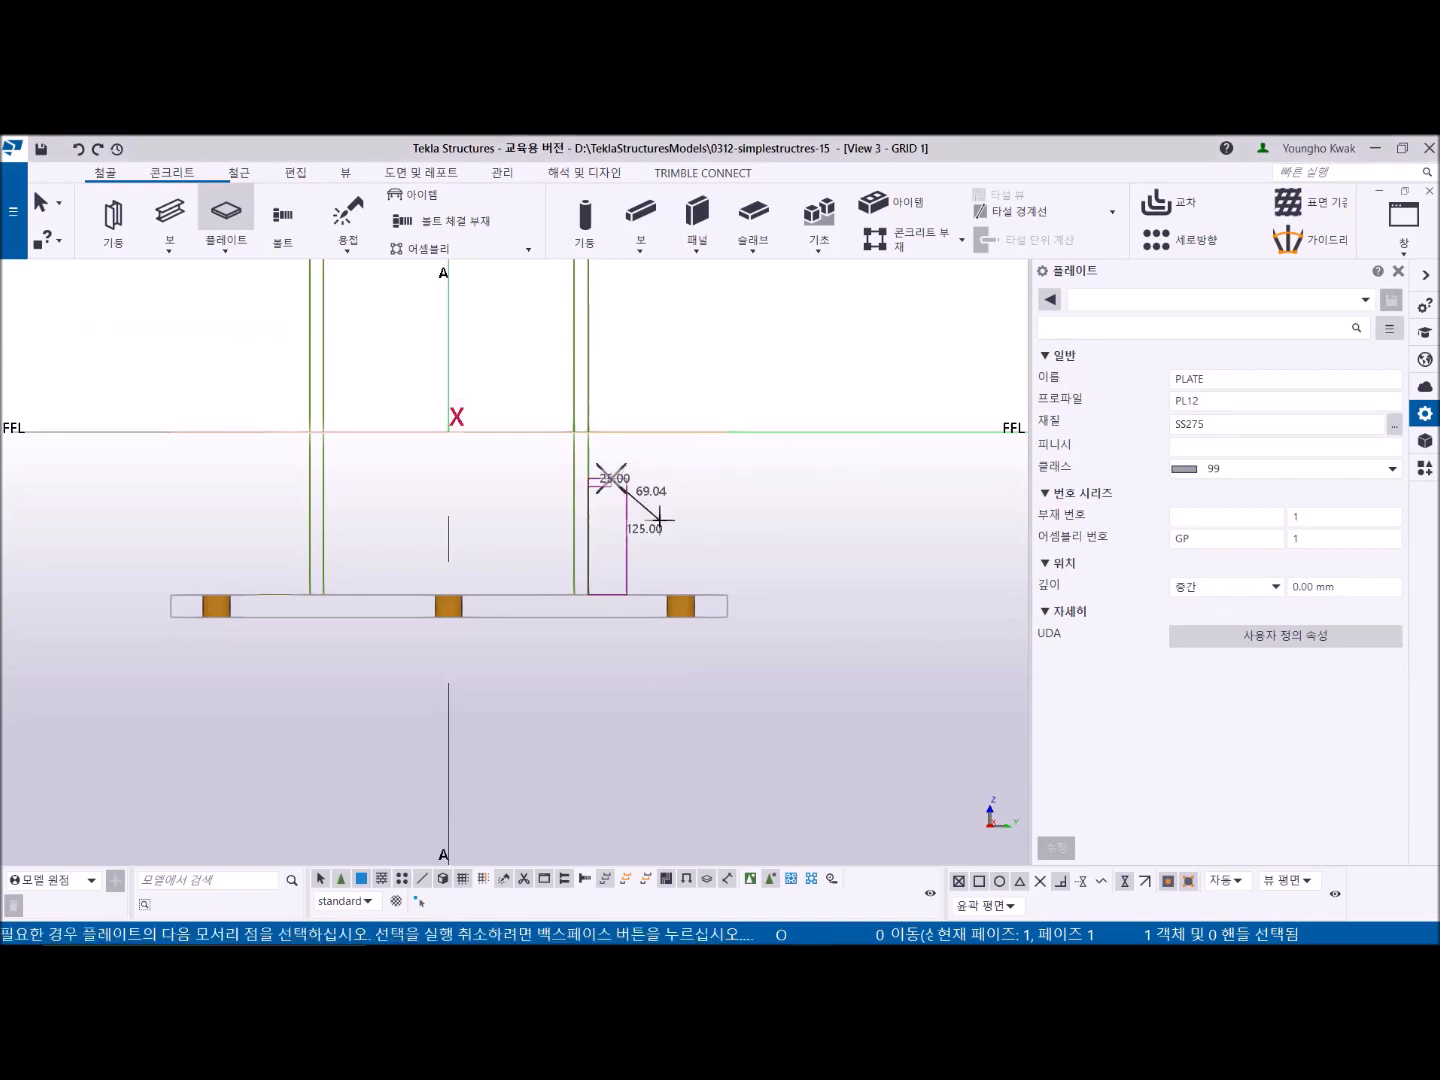
type("@")
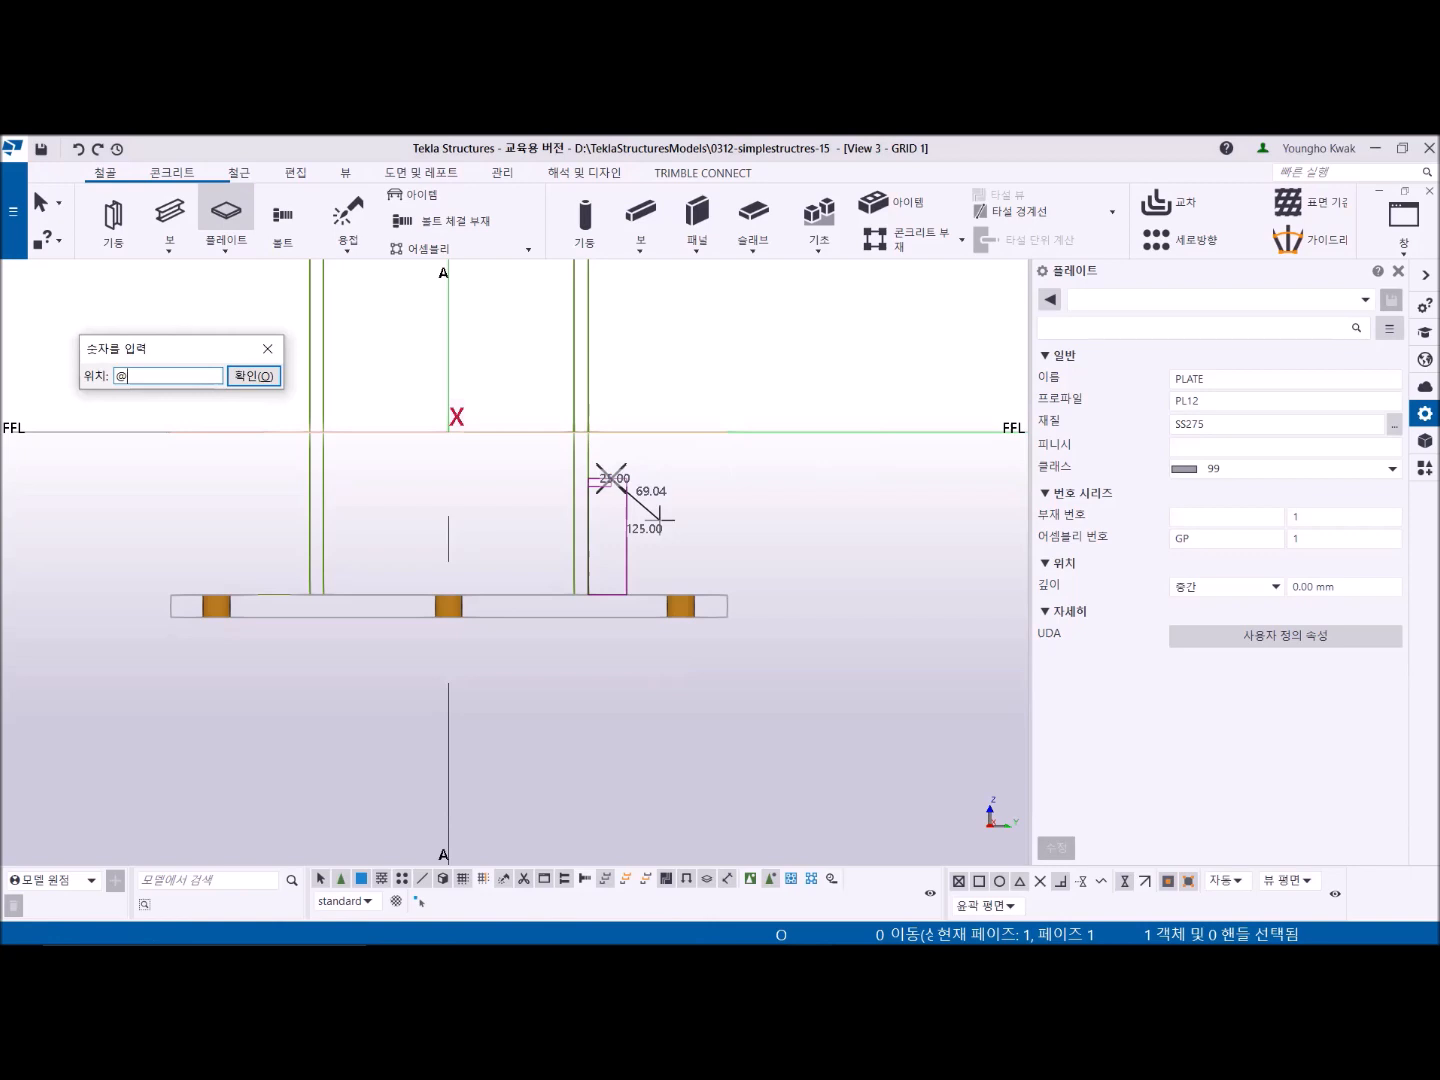
type("0")
type(",125")
type("-125")
key("Return")
- Remove the last three stiffener corner points
scroll(660, 518, "up", 4)
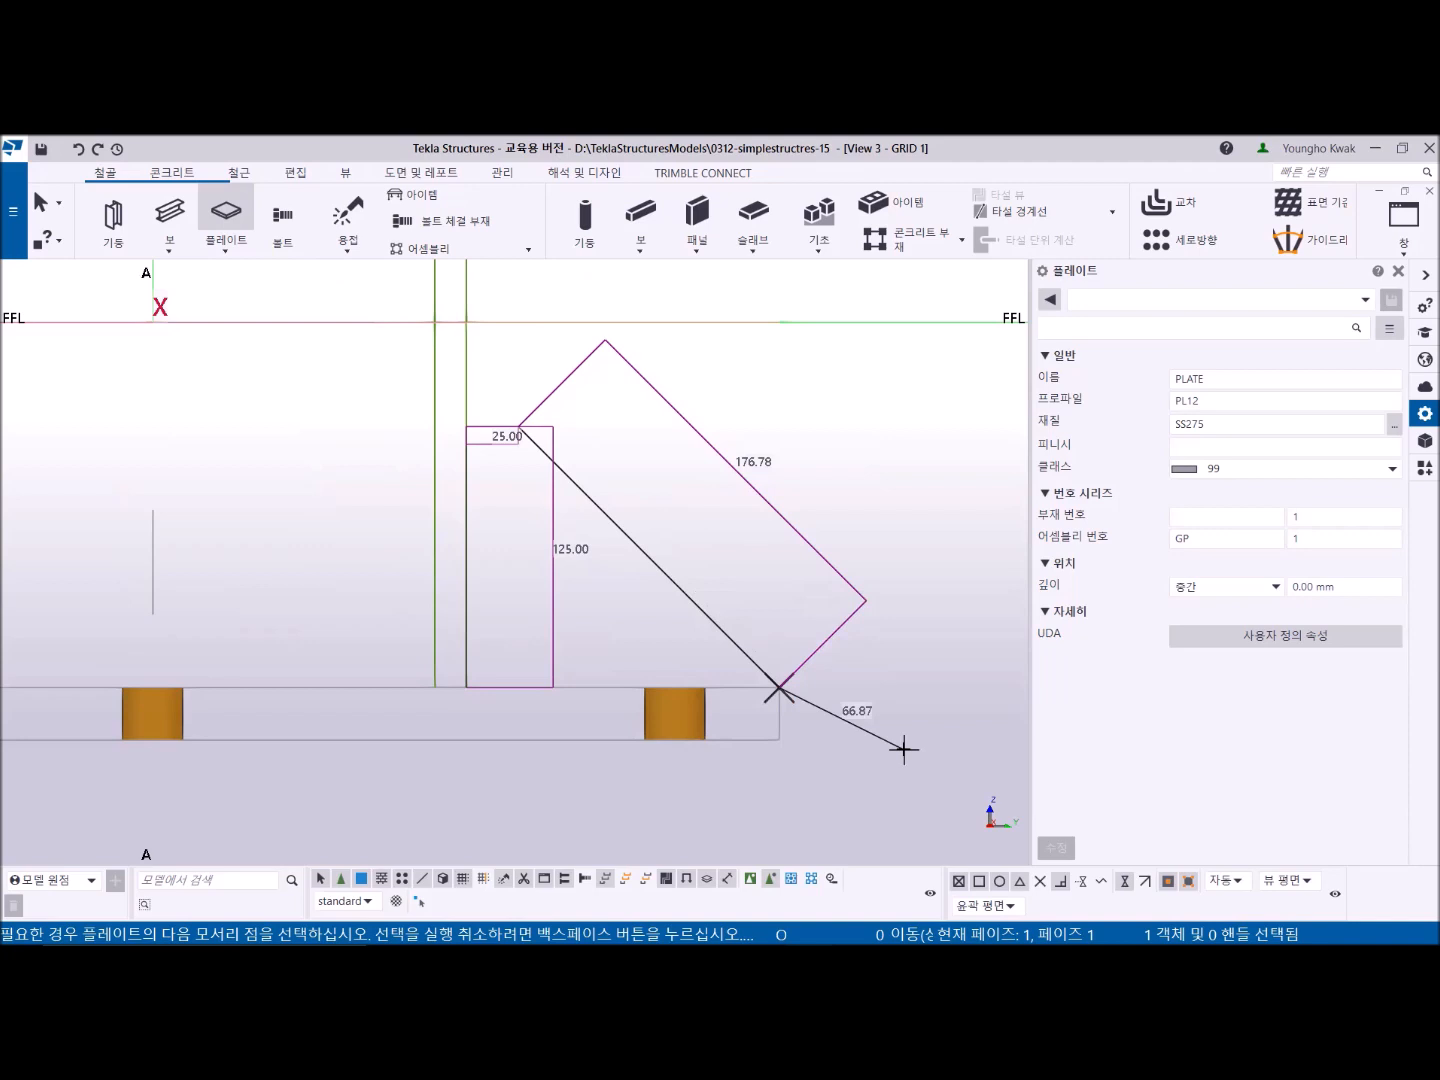
key("BackSpace")
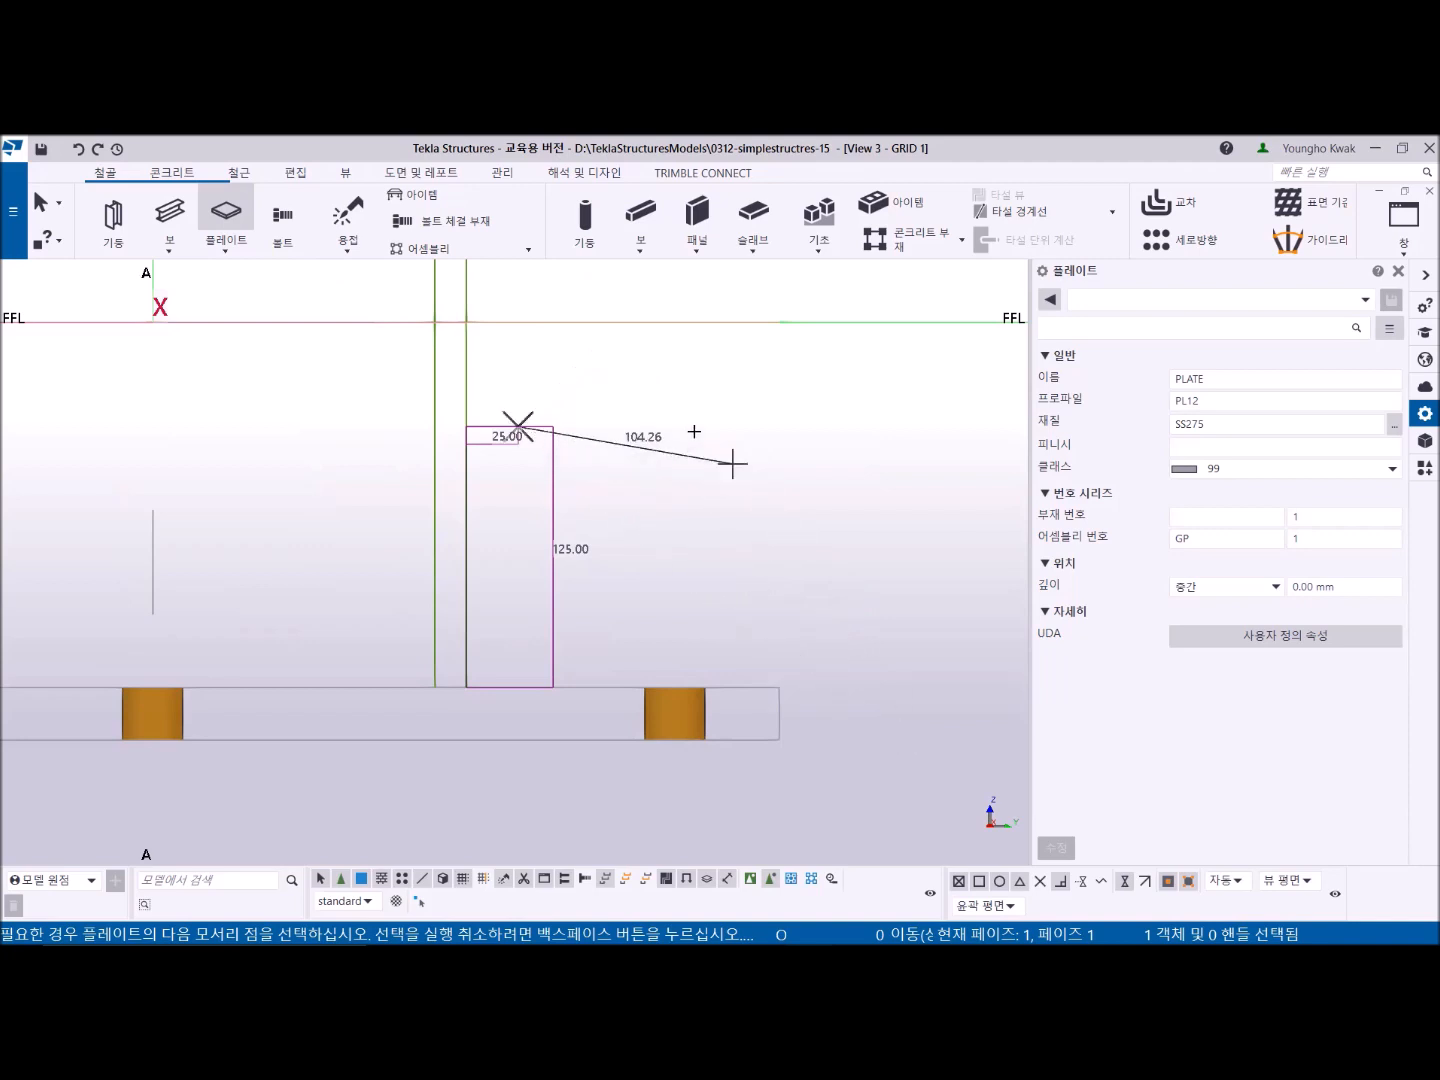
key("BackSpace")
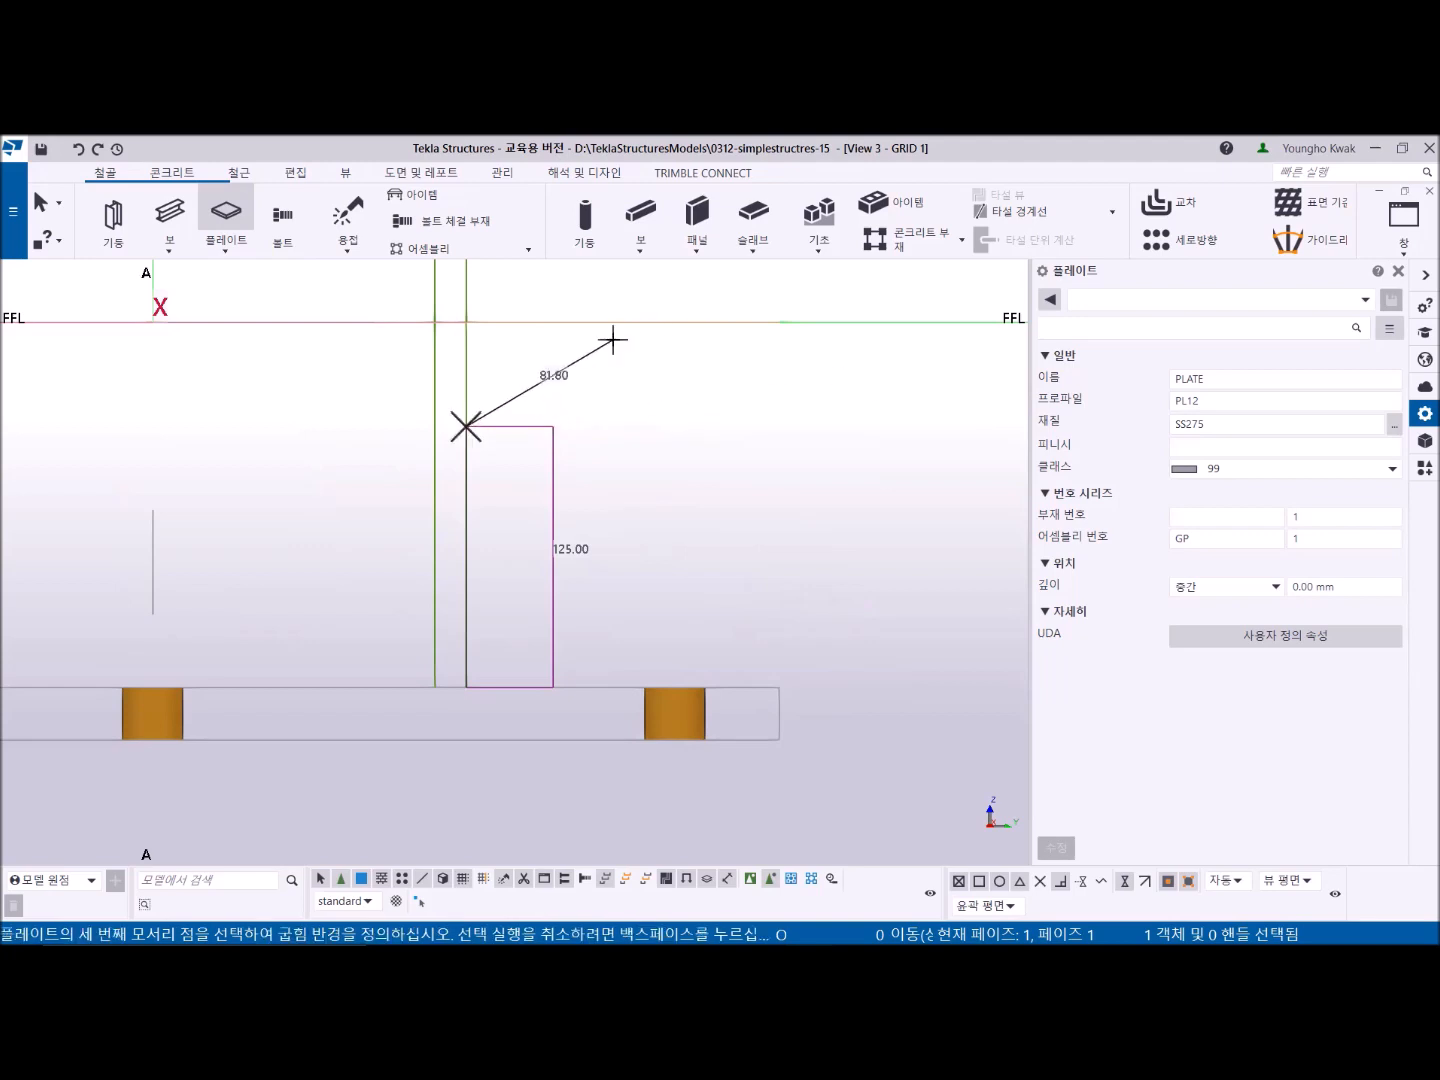
key("BackSpace")
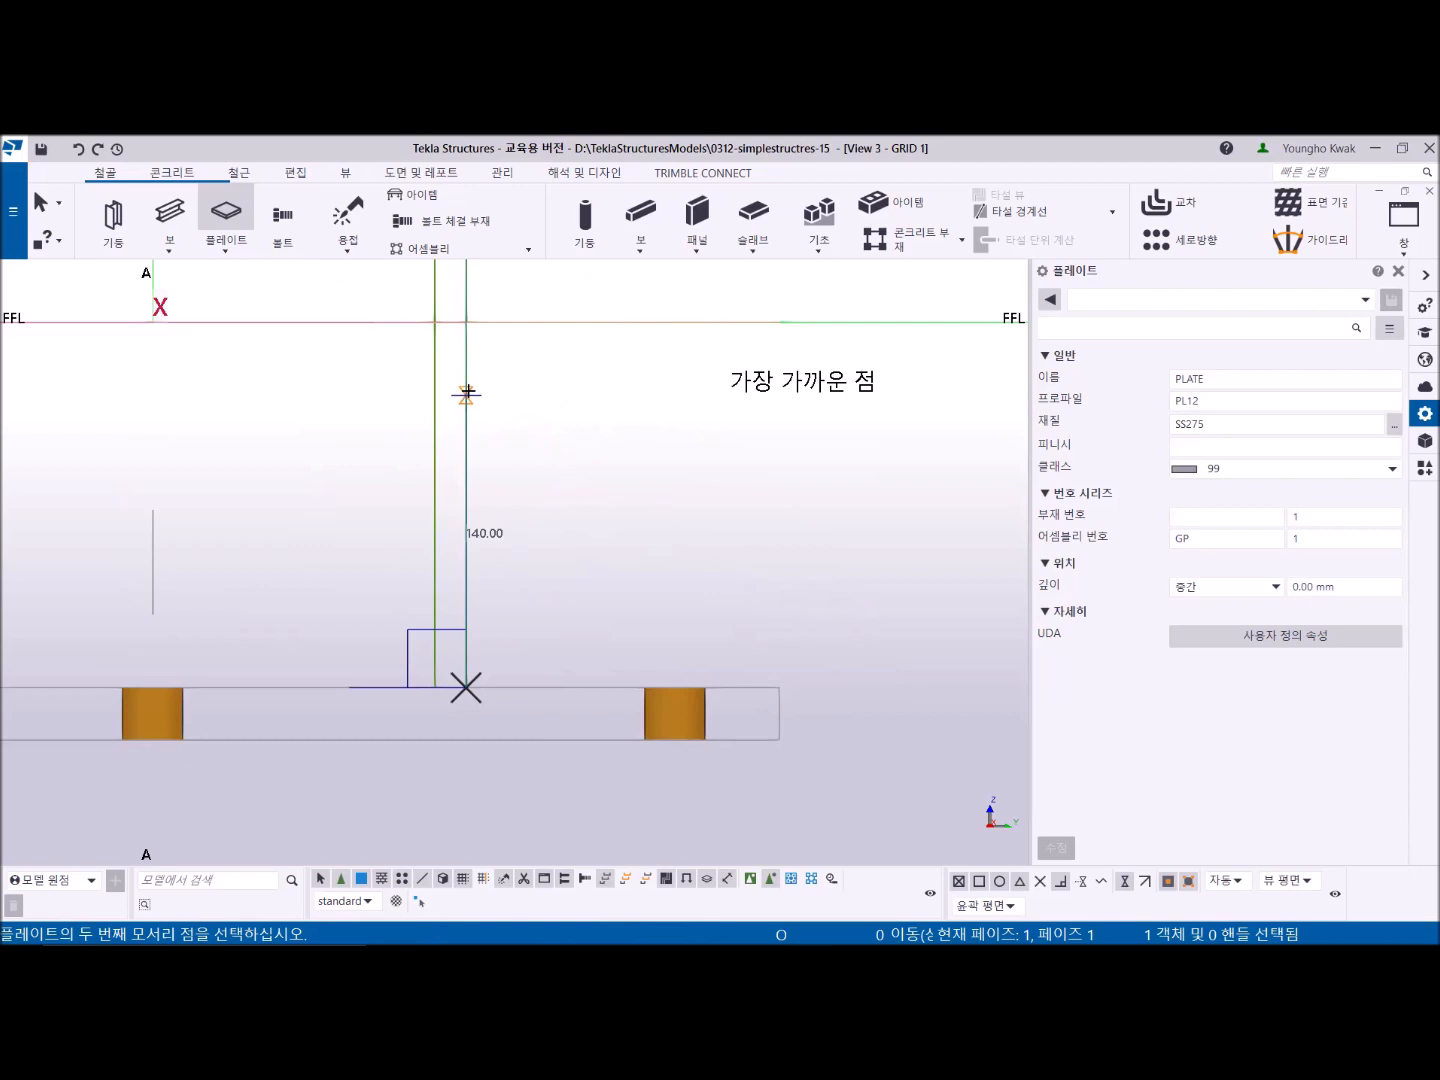
- Enter the stiffener corners 150 mm up, 25 mm across and @0,125,-125 from the column flange's bottom
type("150")
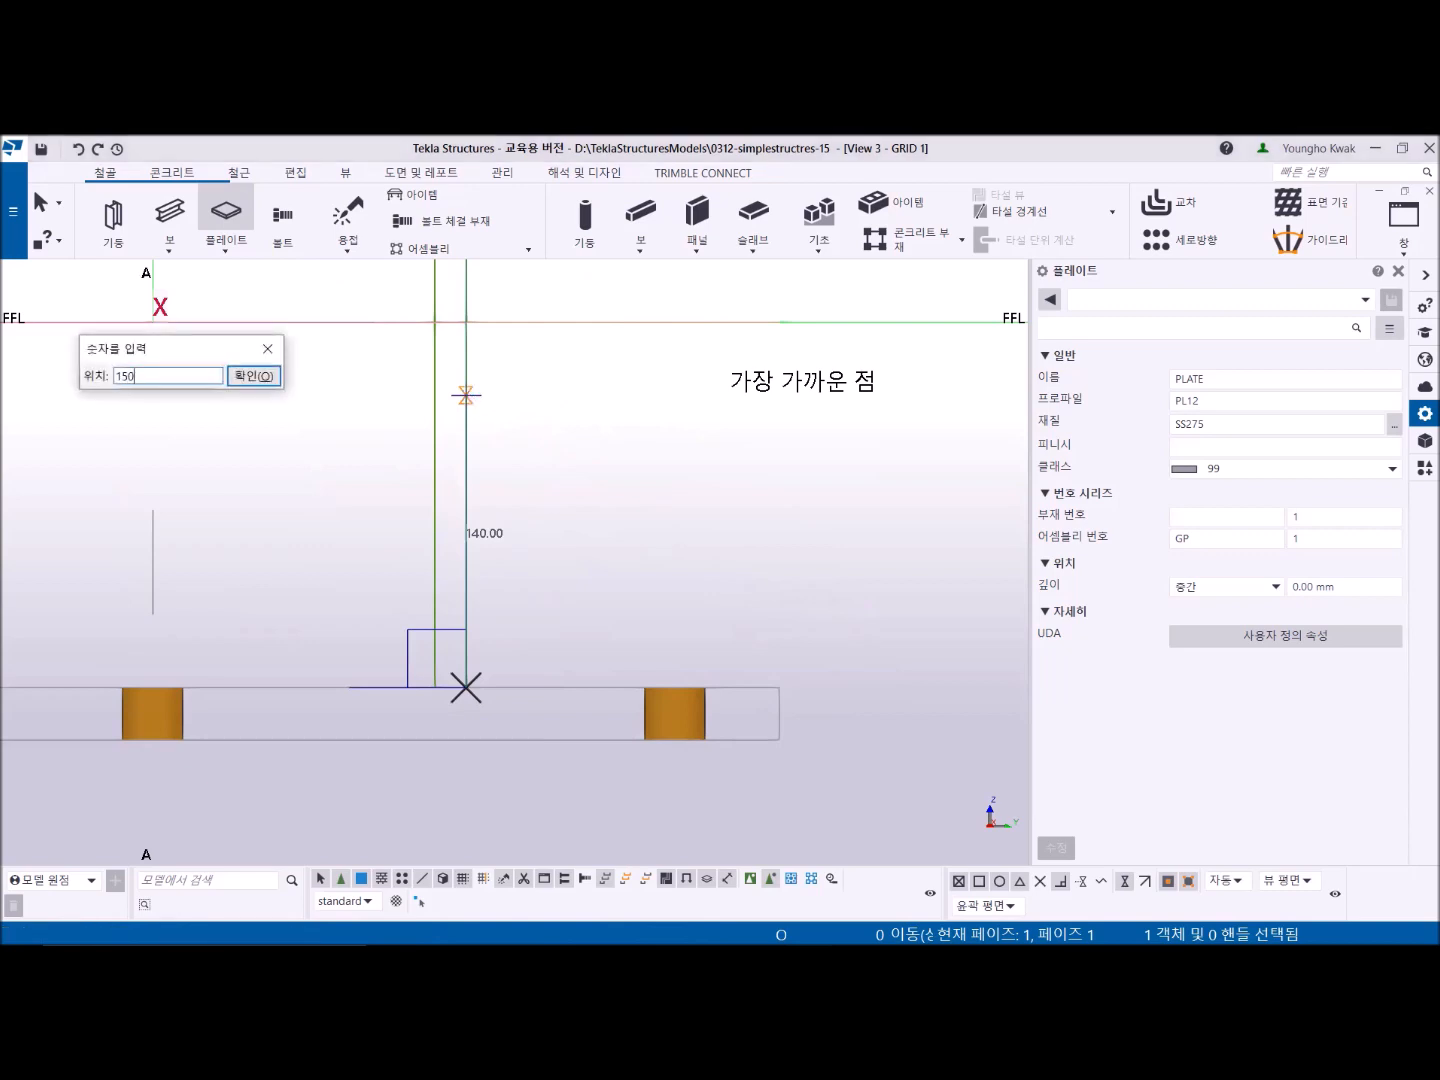
key("Return")
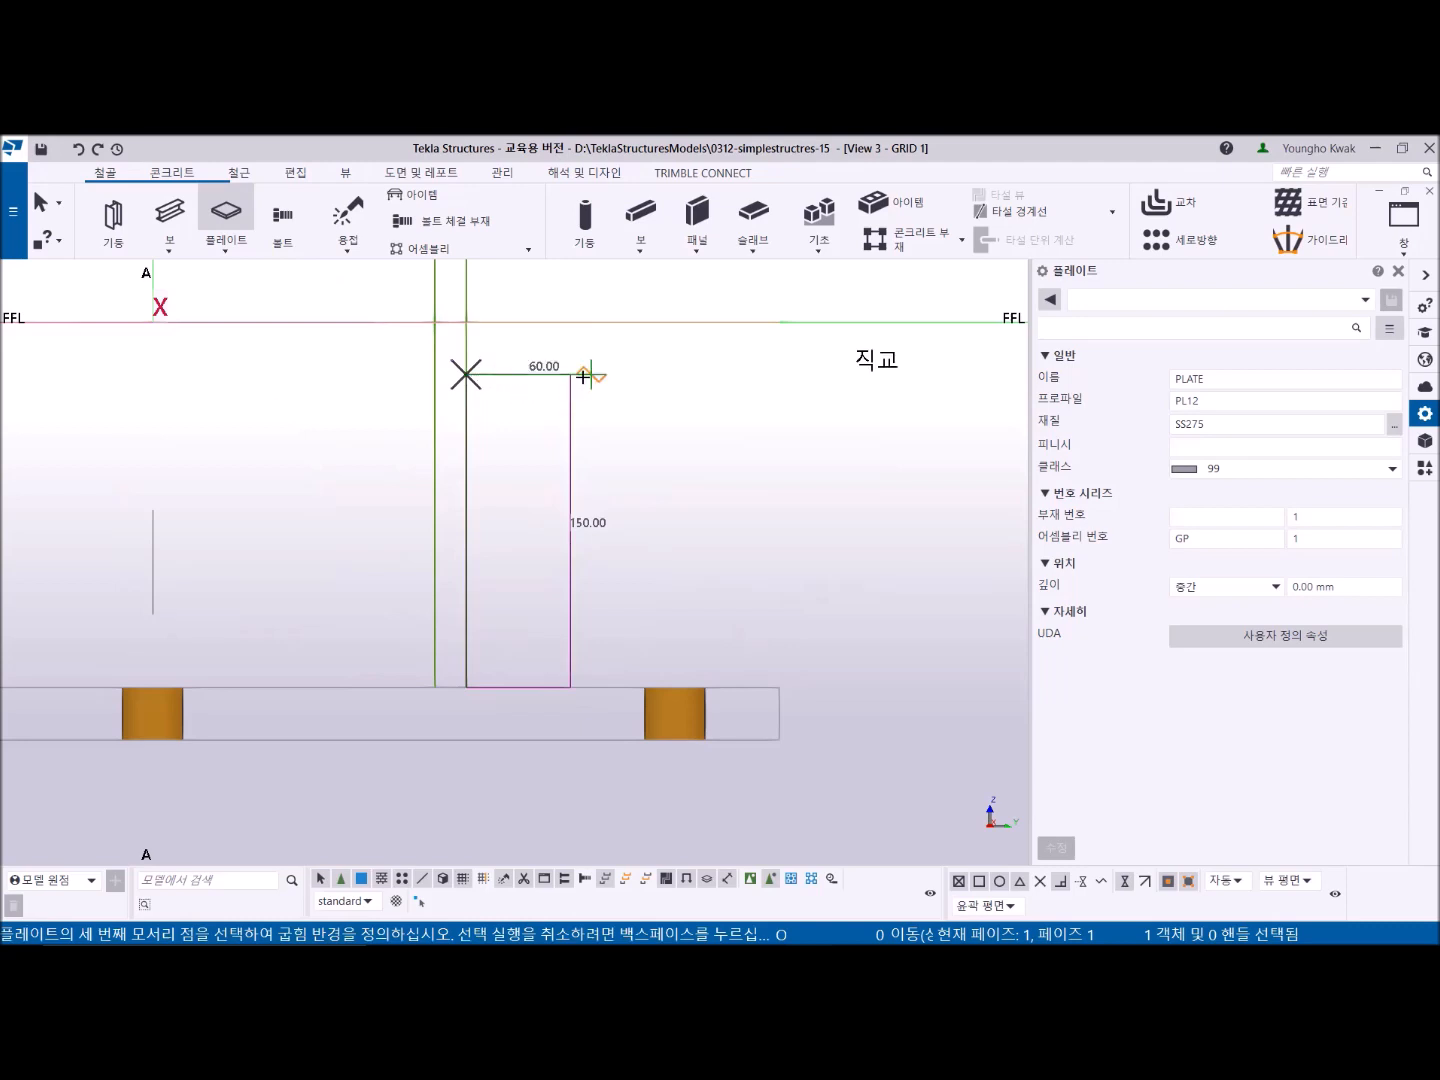
type("25")
key("Return")
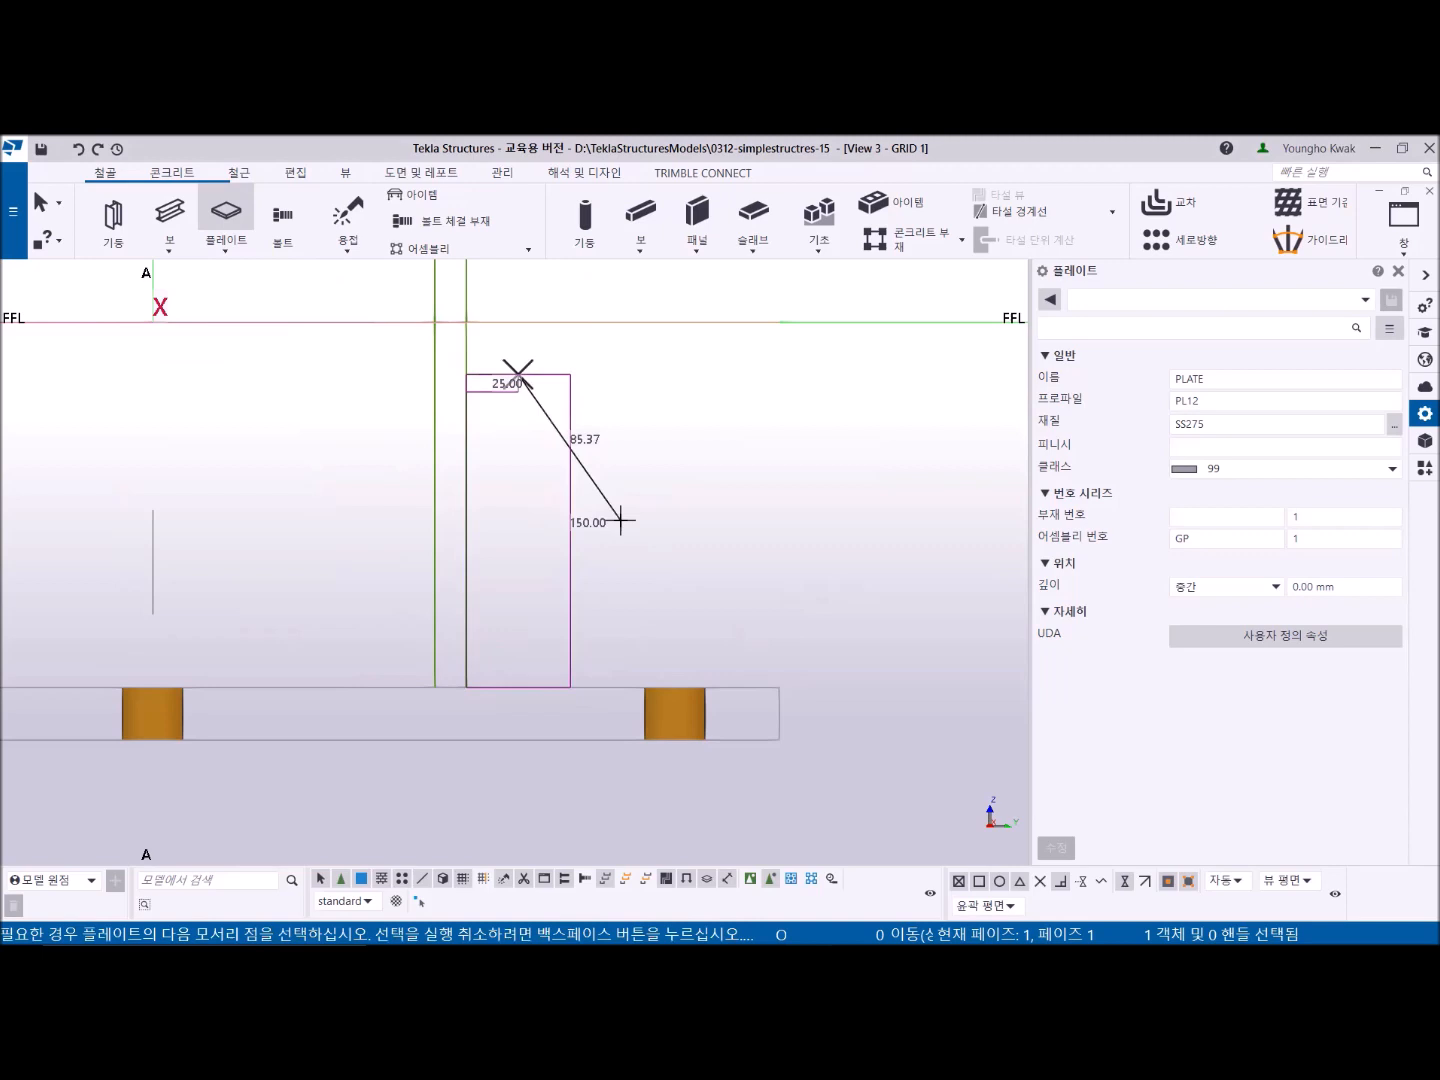
type("@")
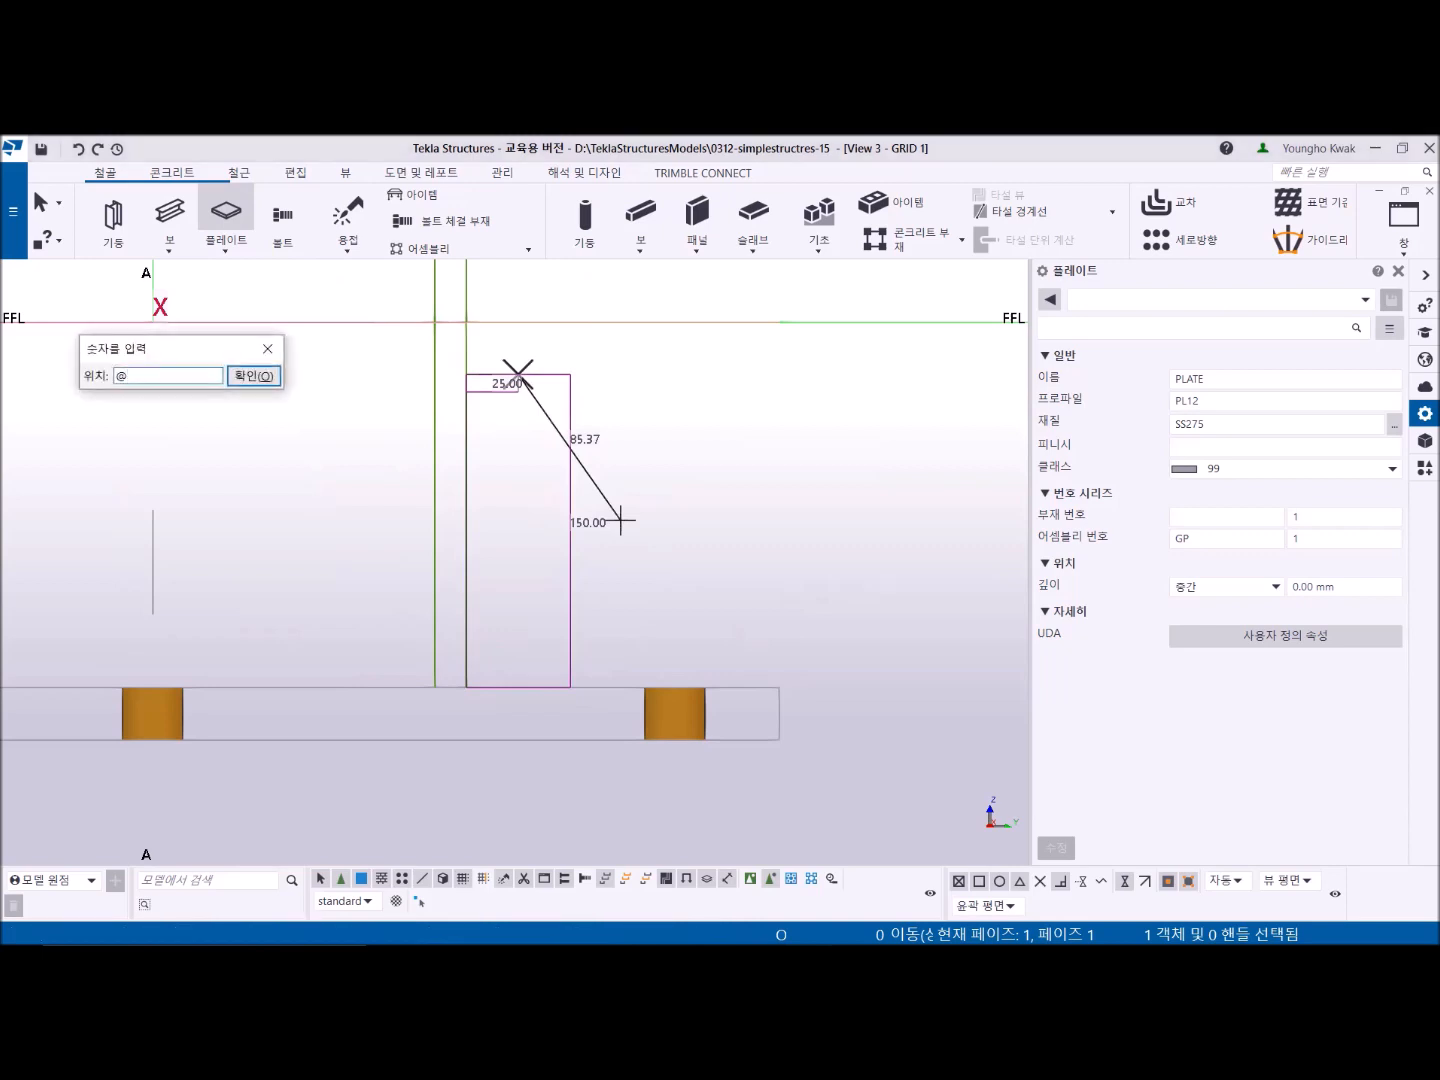
type("0,125,-125")
key("Return")
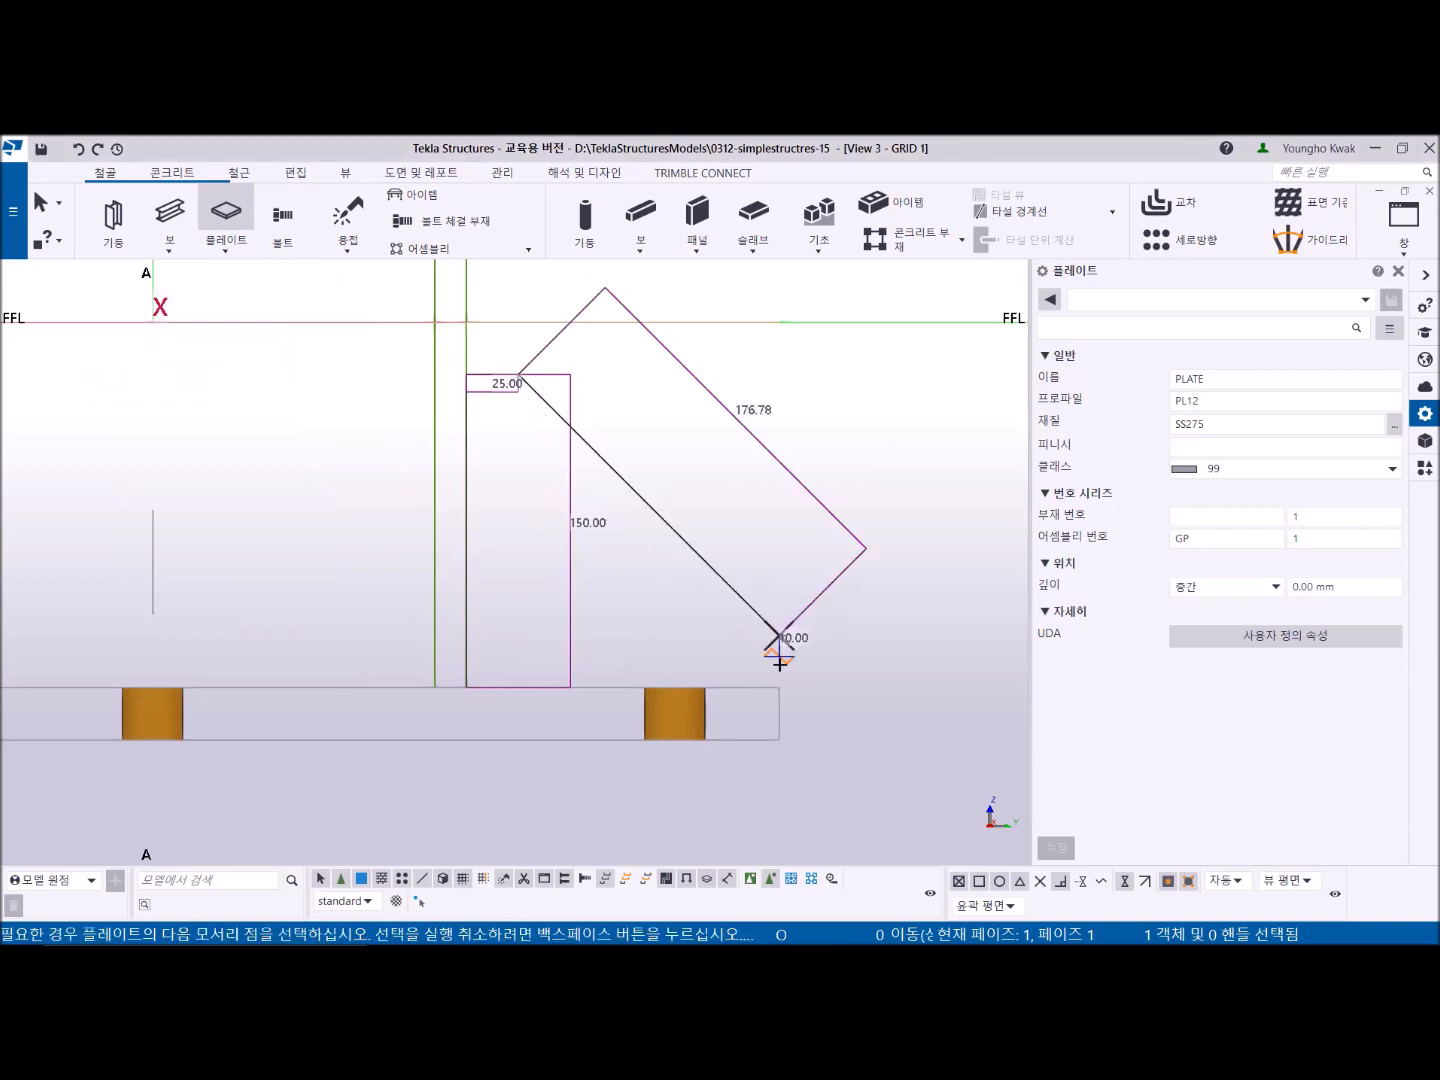
- Close the stiffener at the base plate's top edge, finish it, and decline expanding the view depth
scroll(779, 655, "up", 2)
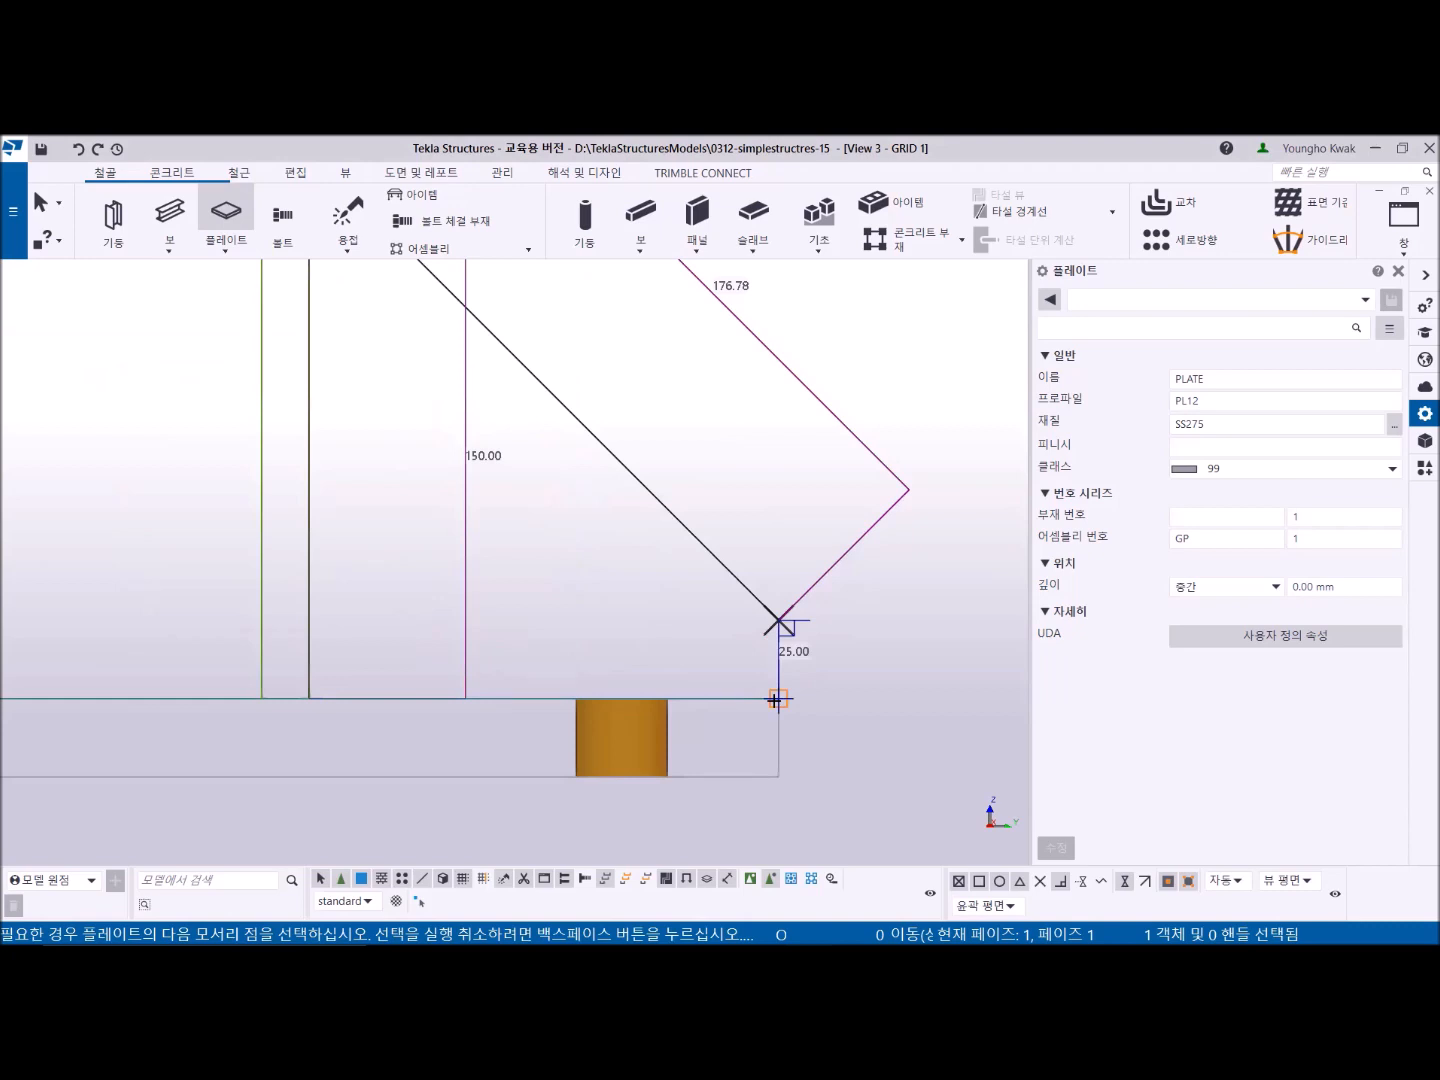
left_click(776, 698)
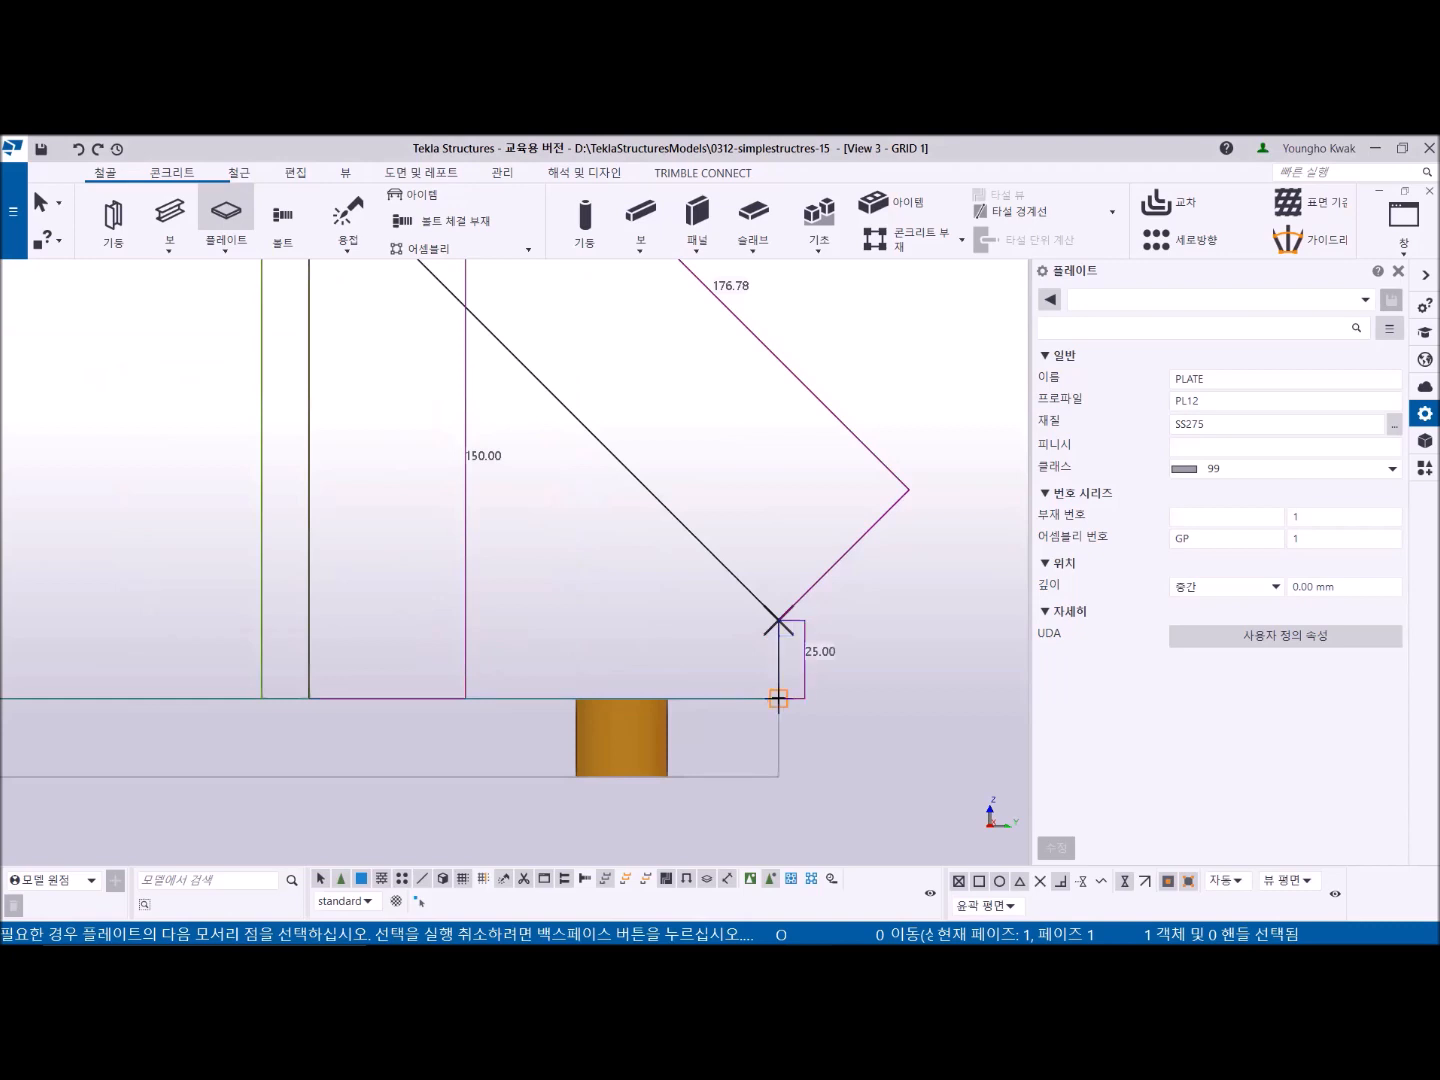
middle_click(861, 662)
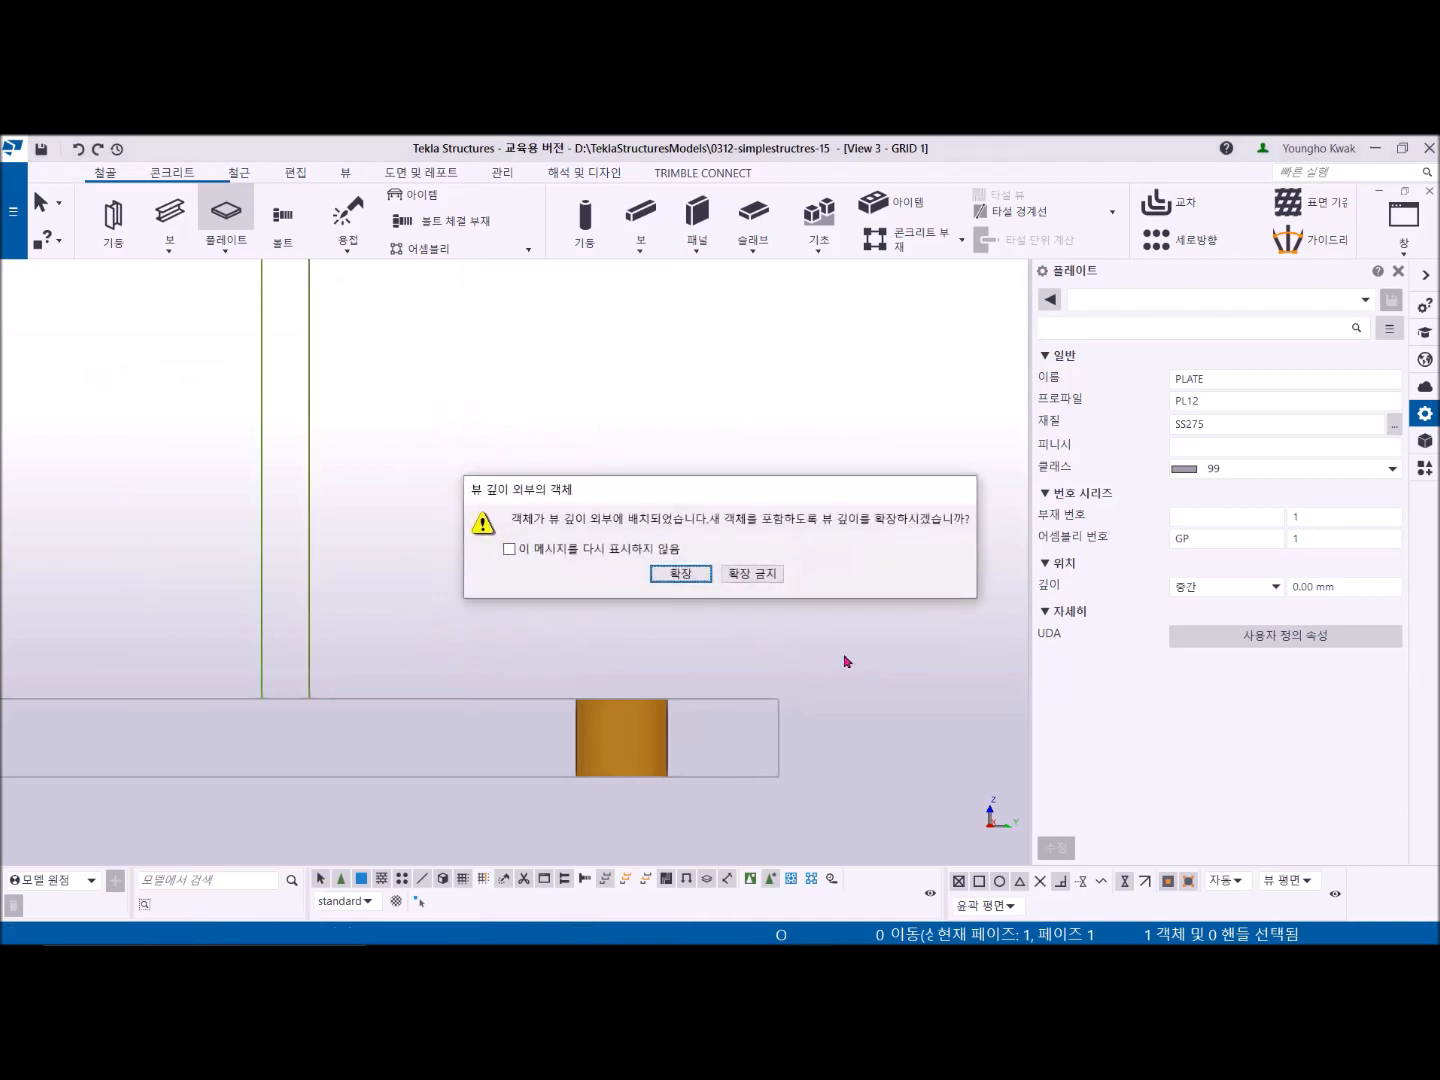
left_click(759, 571)
- Stop the Plate command and select the new stiffener and then the column to check them
right_click(676, 402)
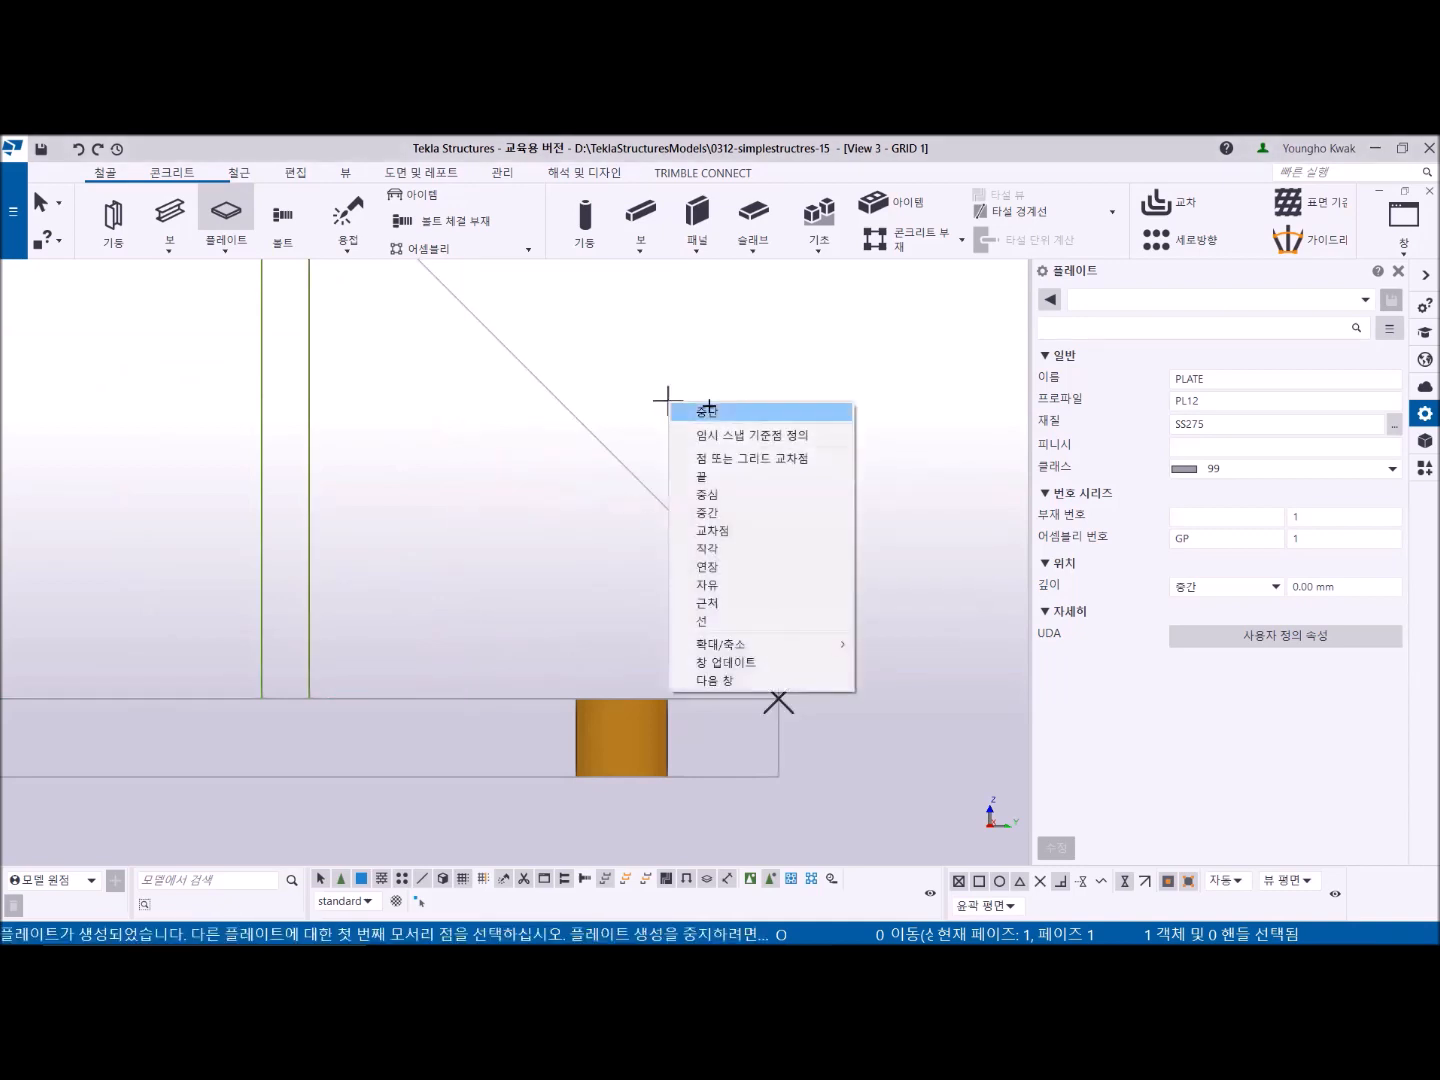
left_click(678, 407)
scroll(572, 610, "down", 5)
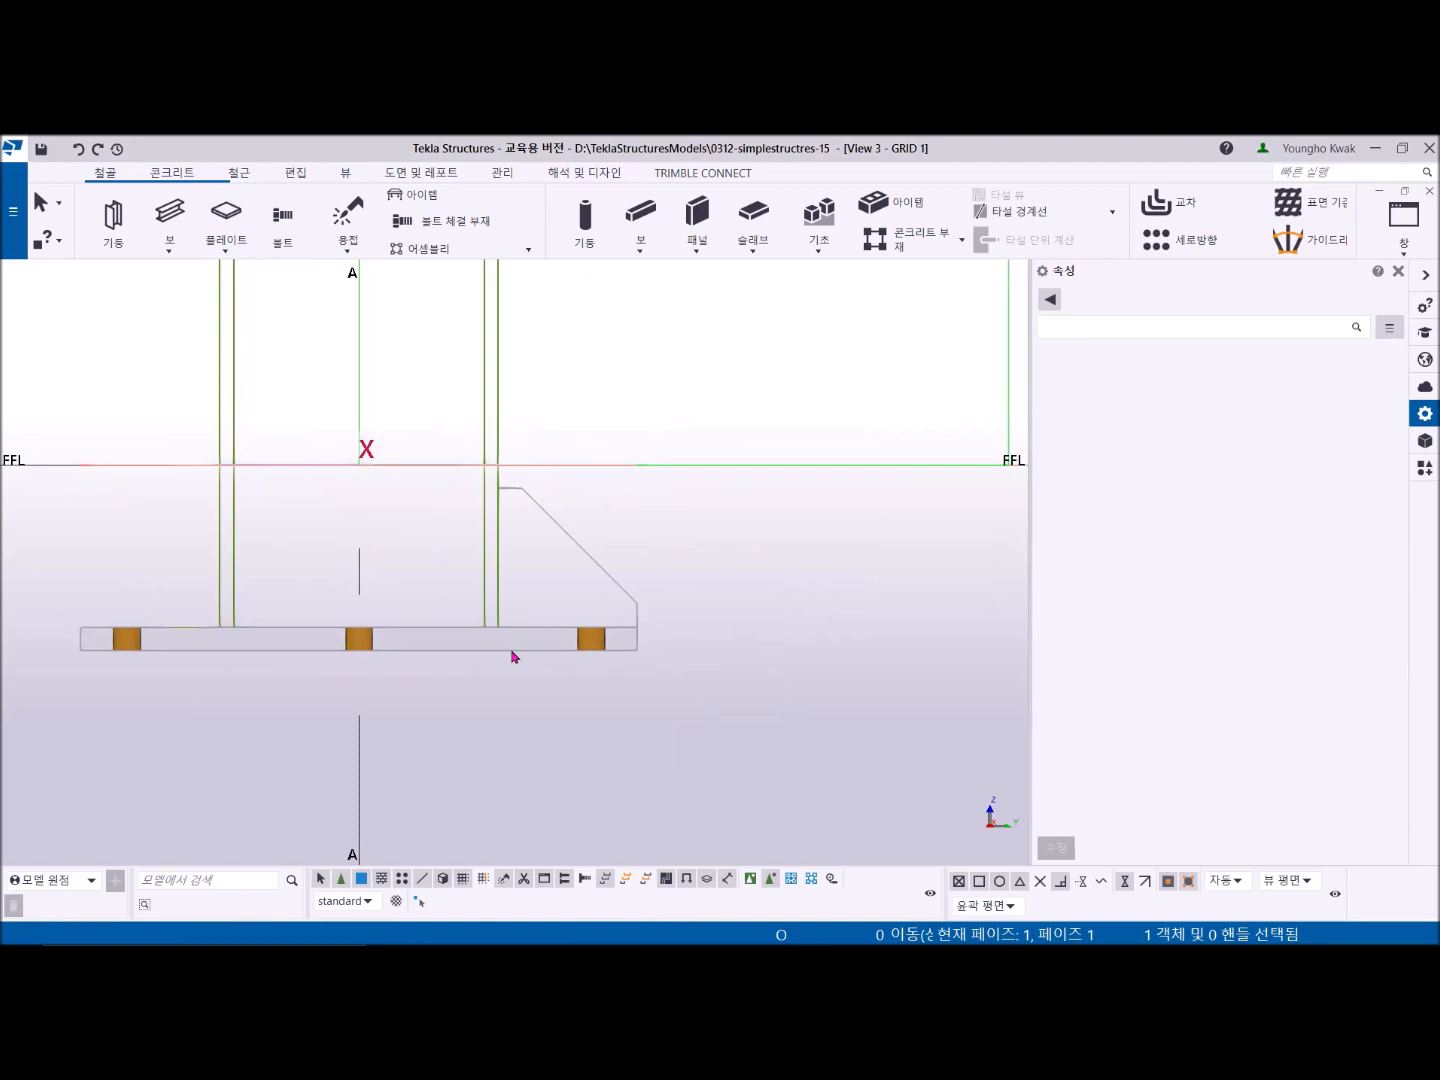
left_click(563, 541)
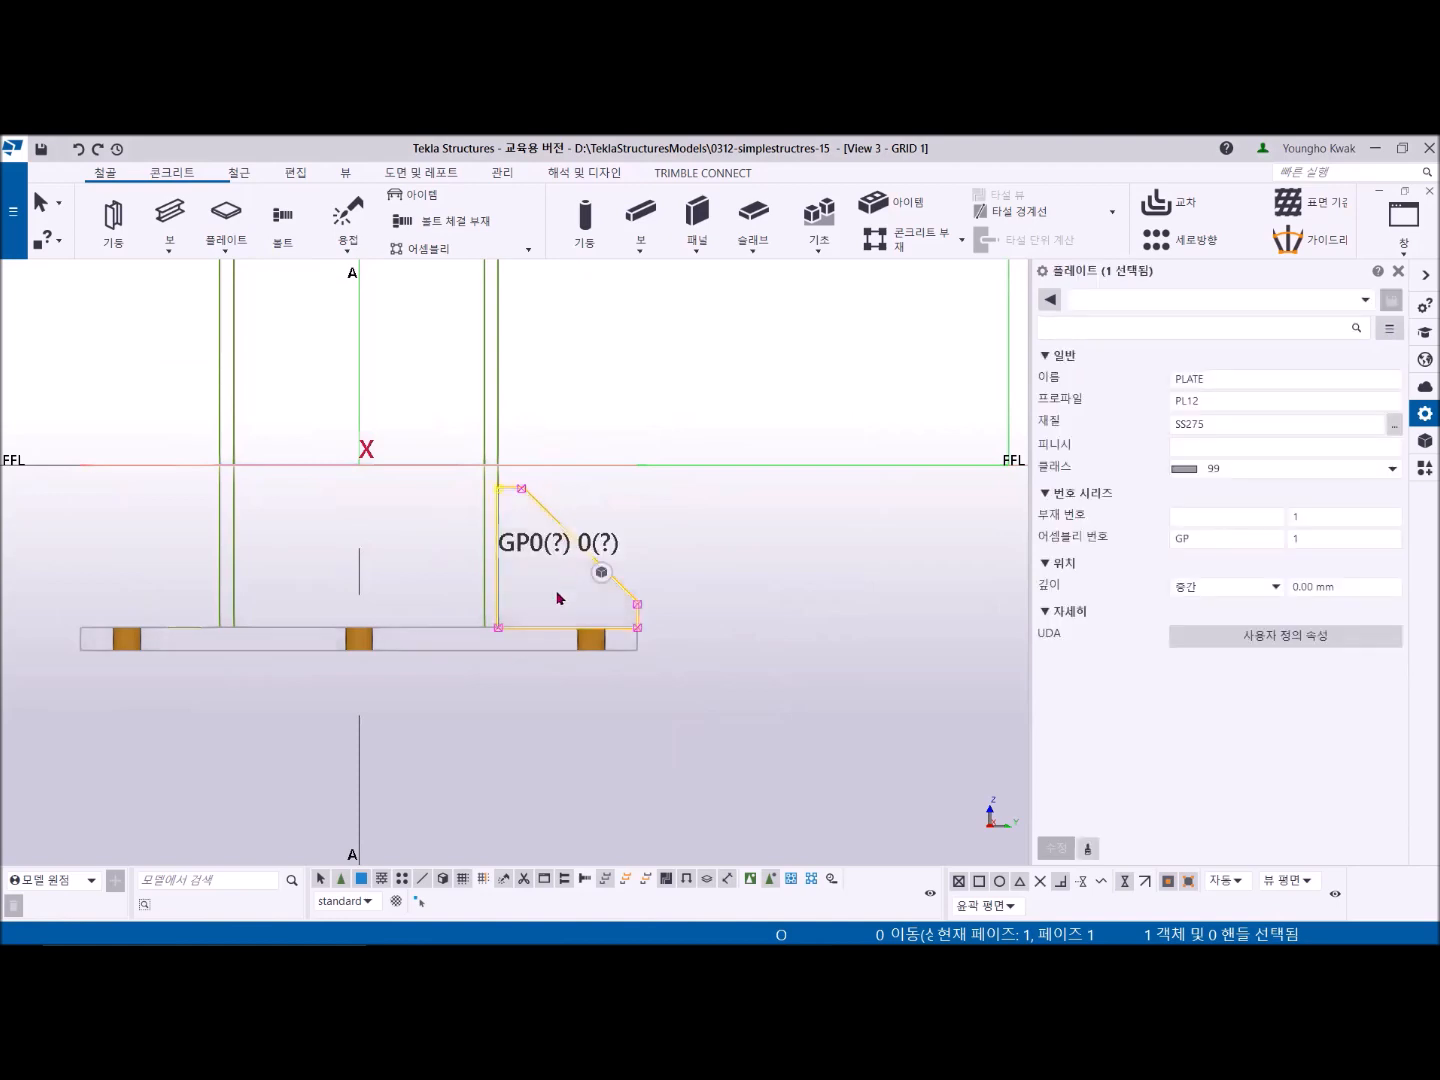
left_click(499, 630)
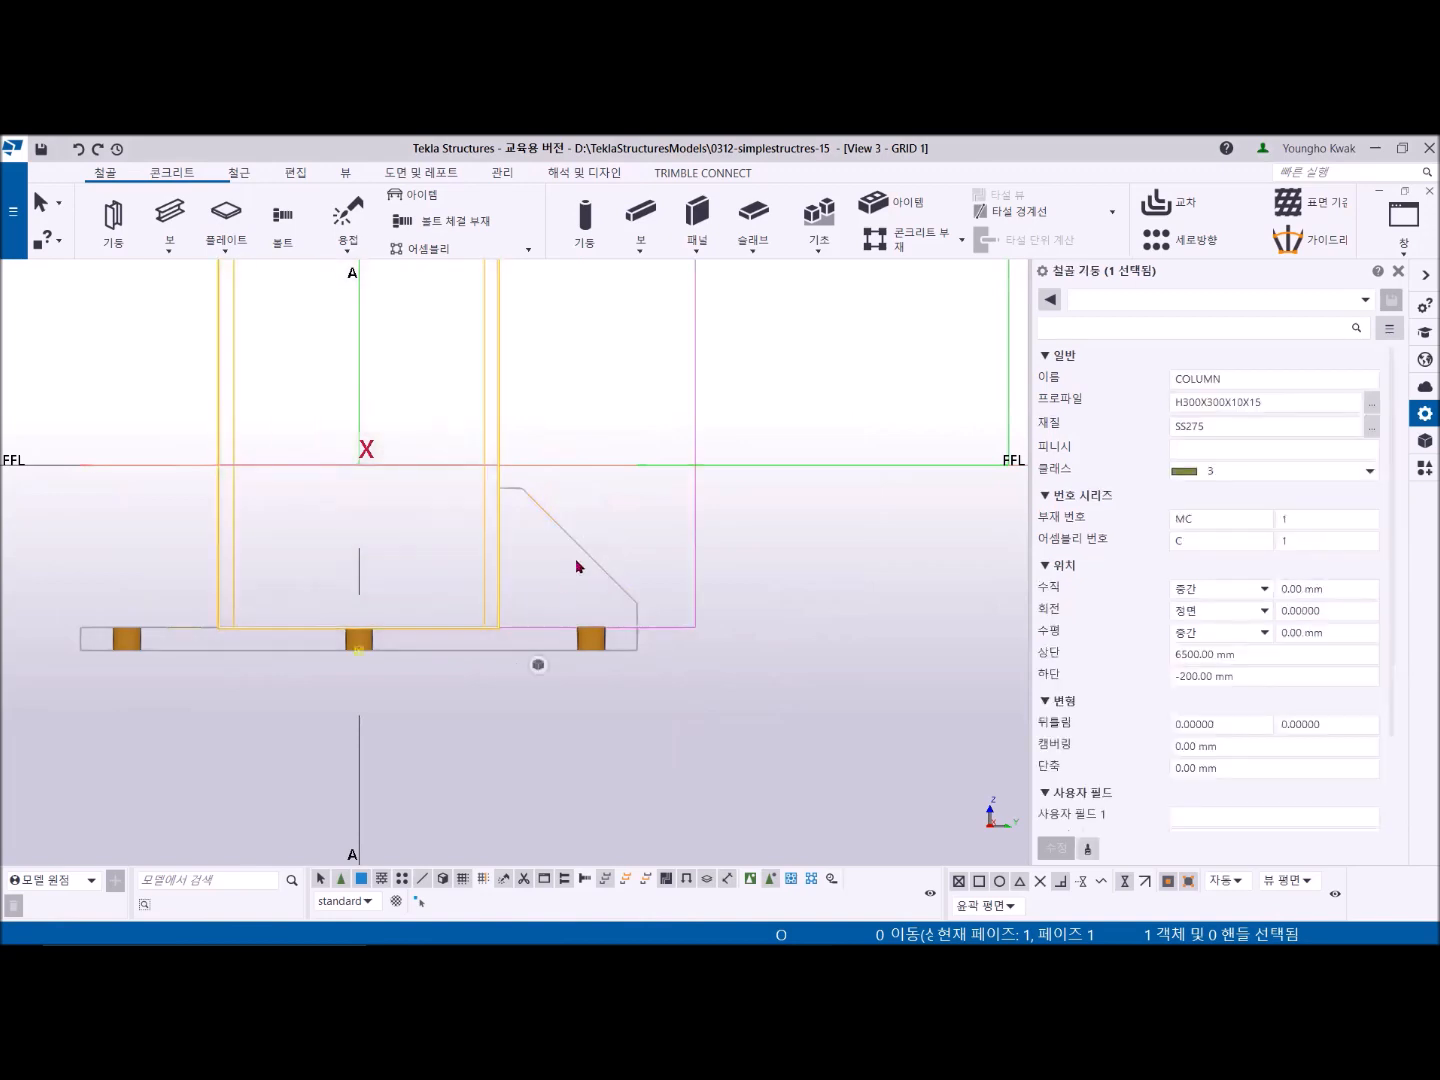
- Give the stiffener's inner bottom corner an arc chamfer with a 30 mm radius
left_click(581, 563)
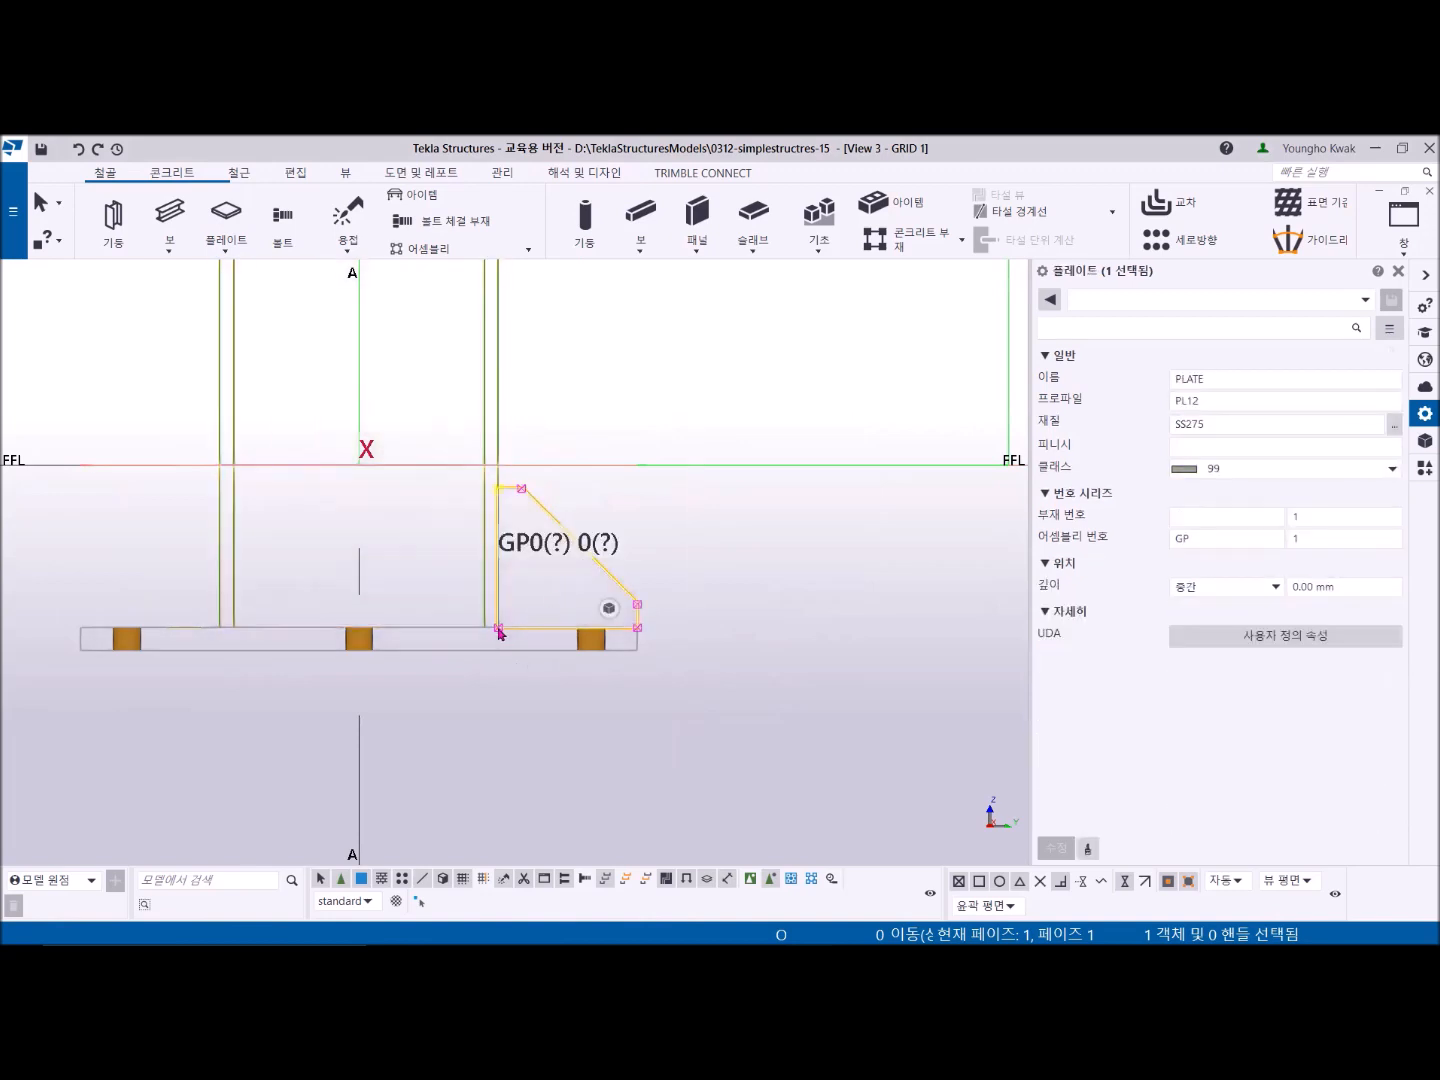
left_click(500, 629)
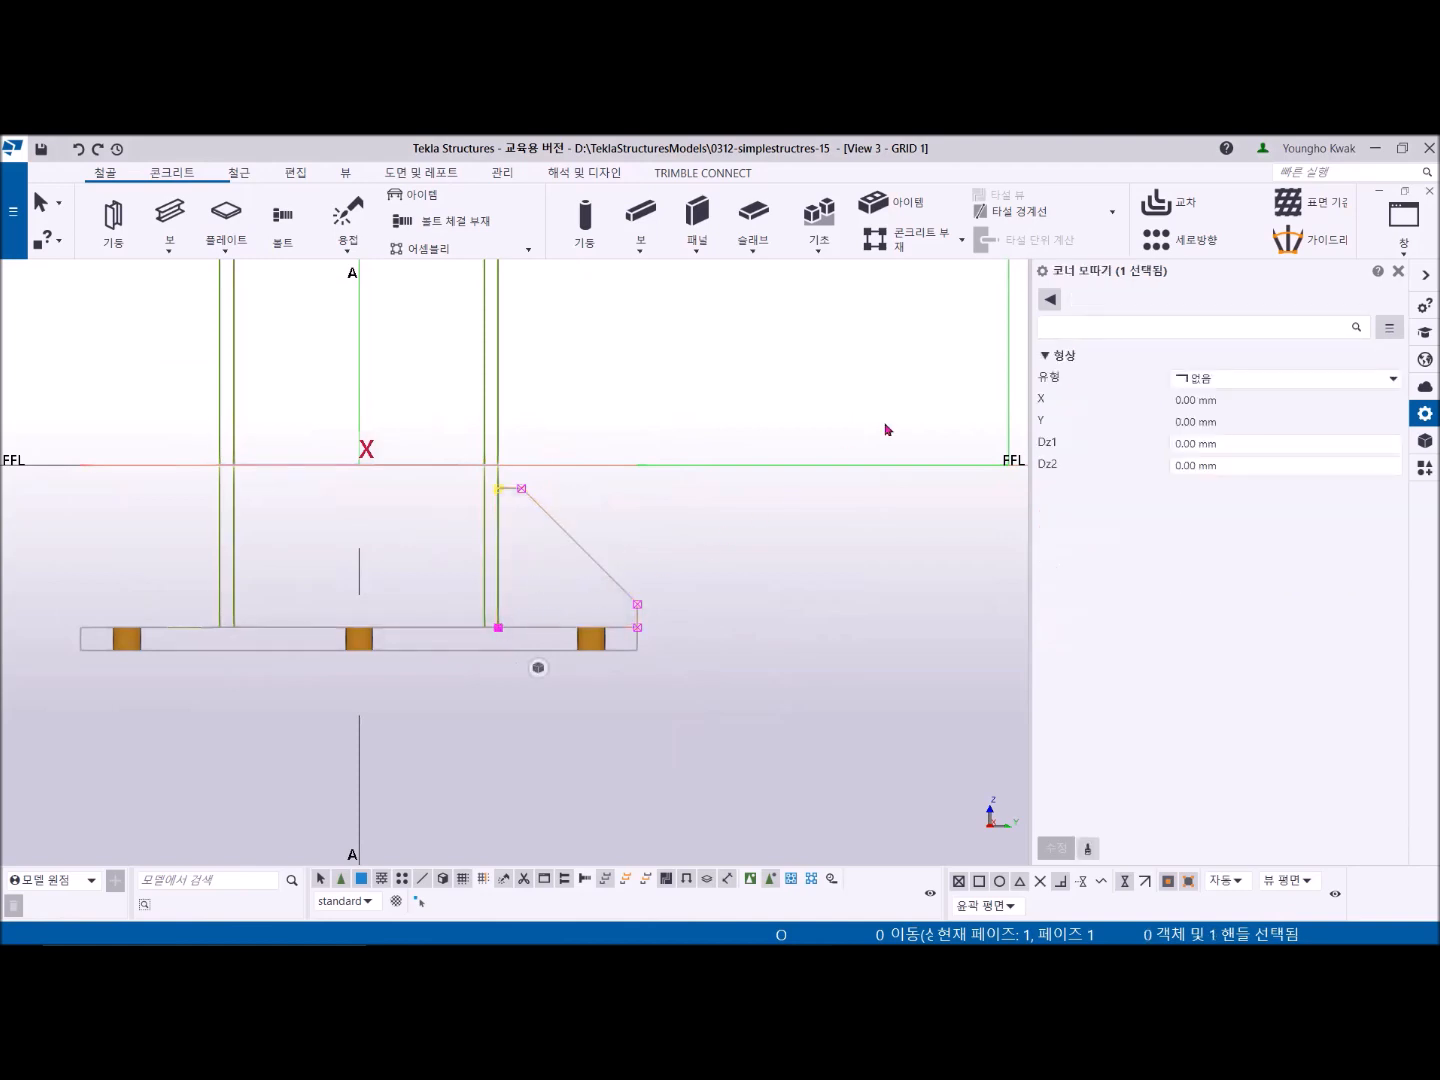
left_click(1391, 380)
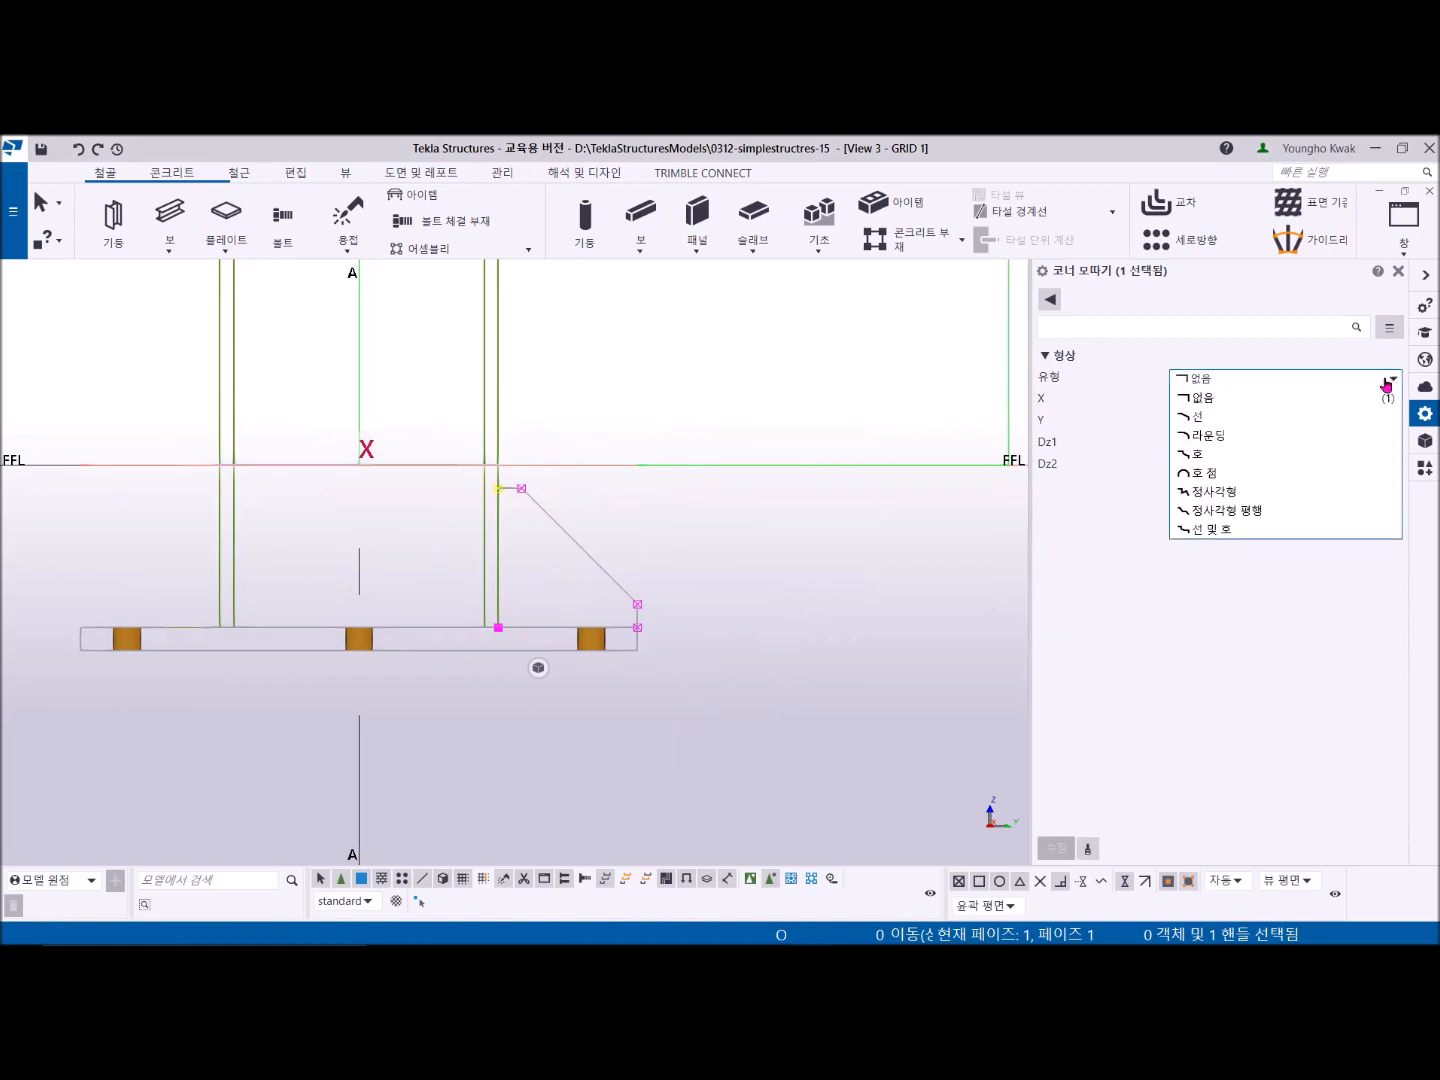
left_click(1236, 455)
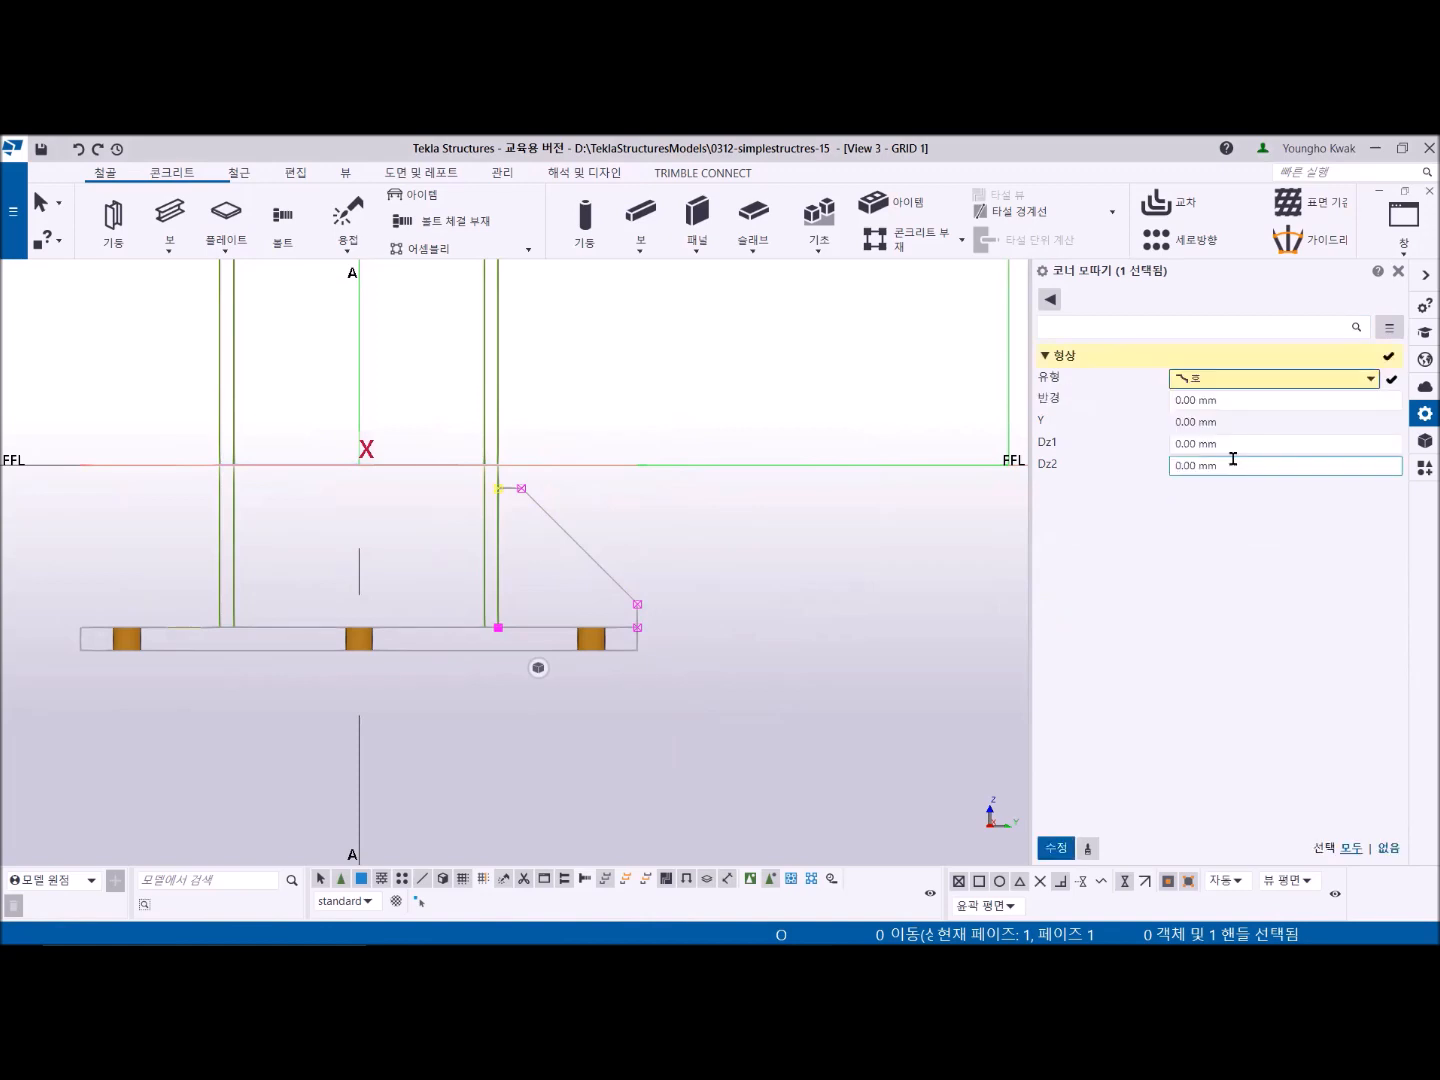
left_click(1229, 399)
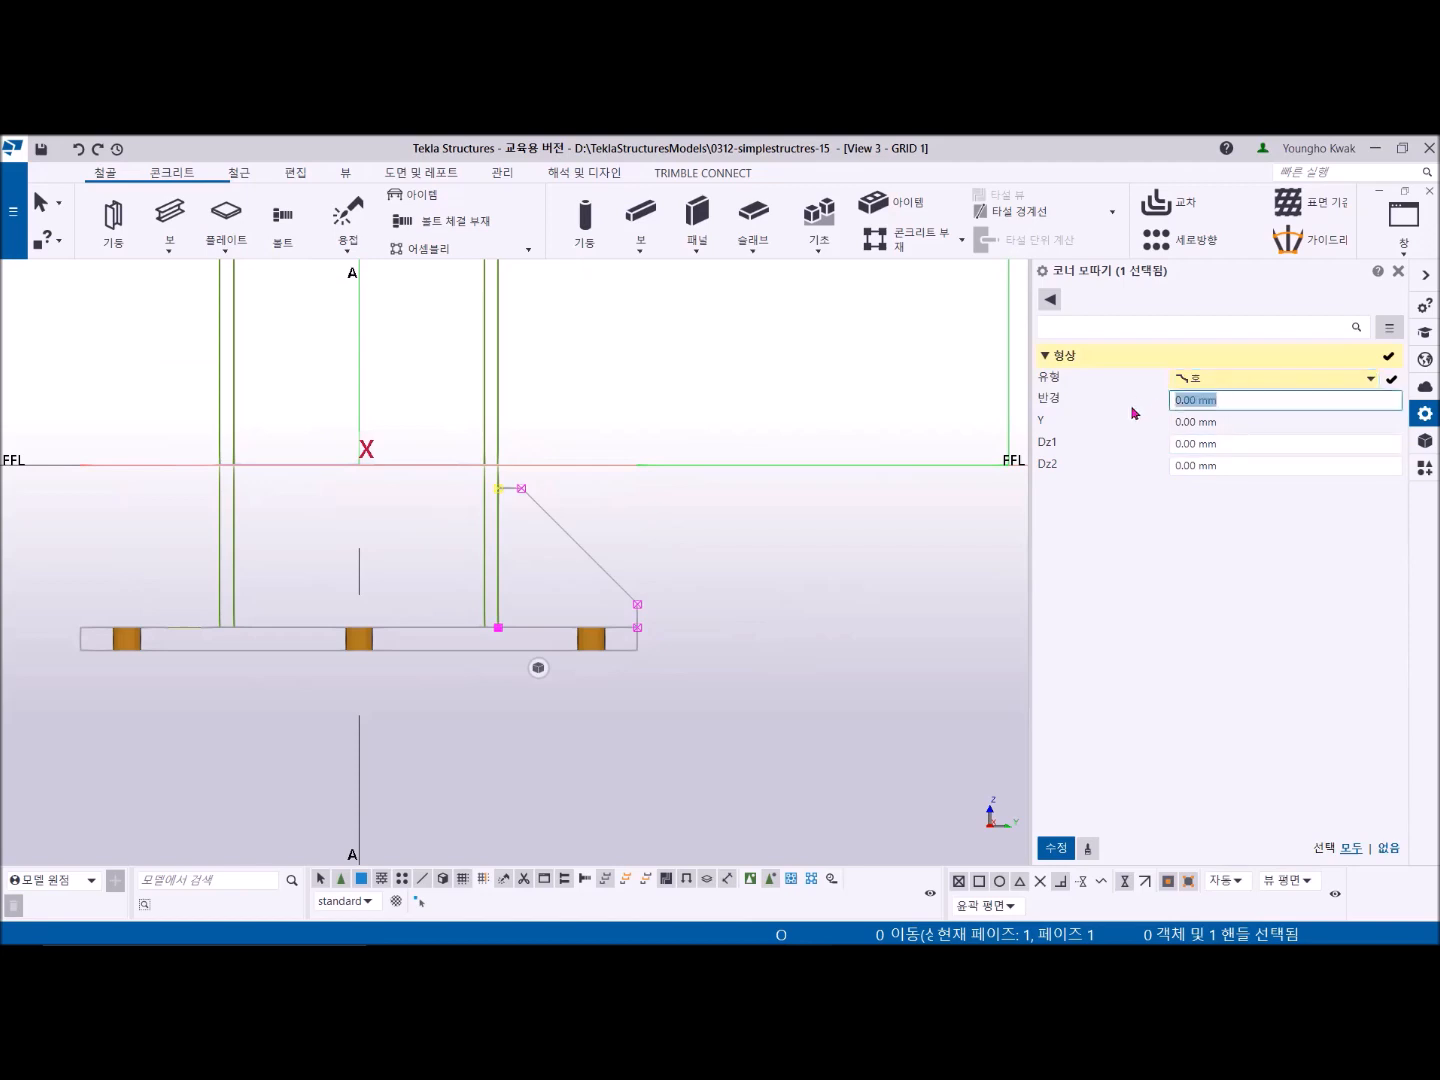
type("30")
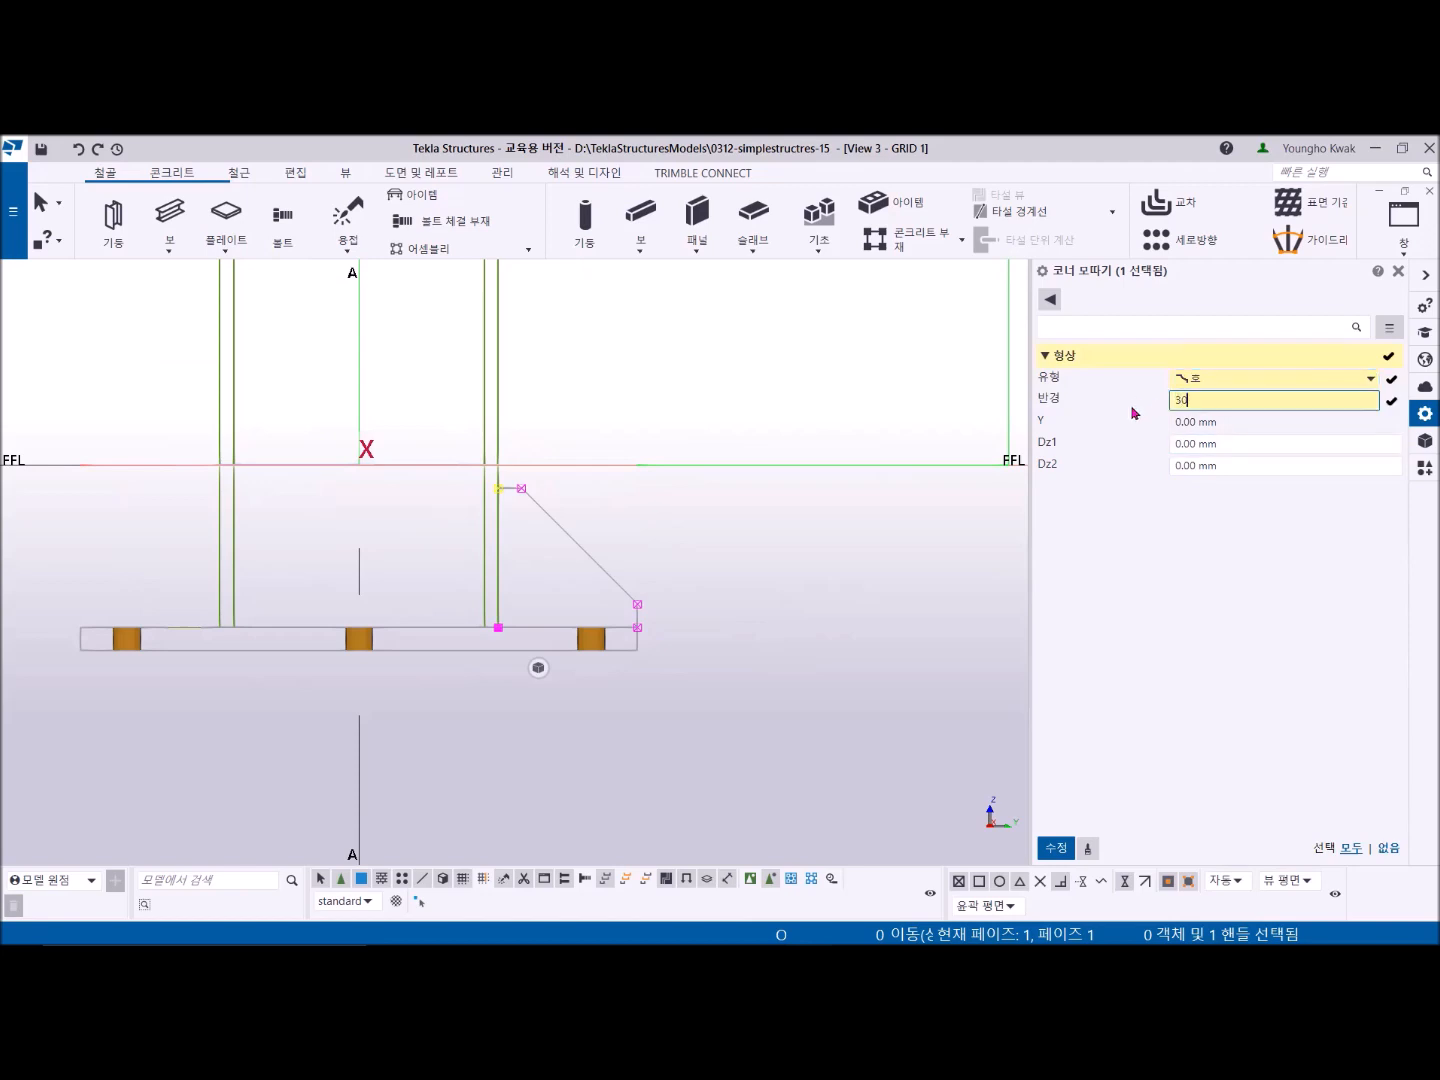
left_click(1057, 848)
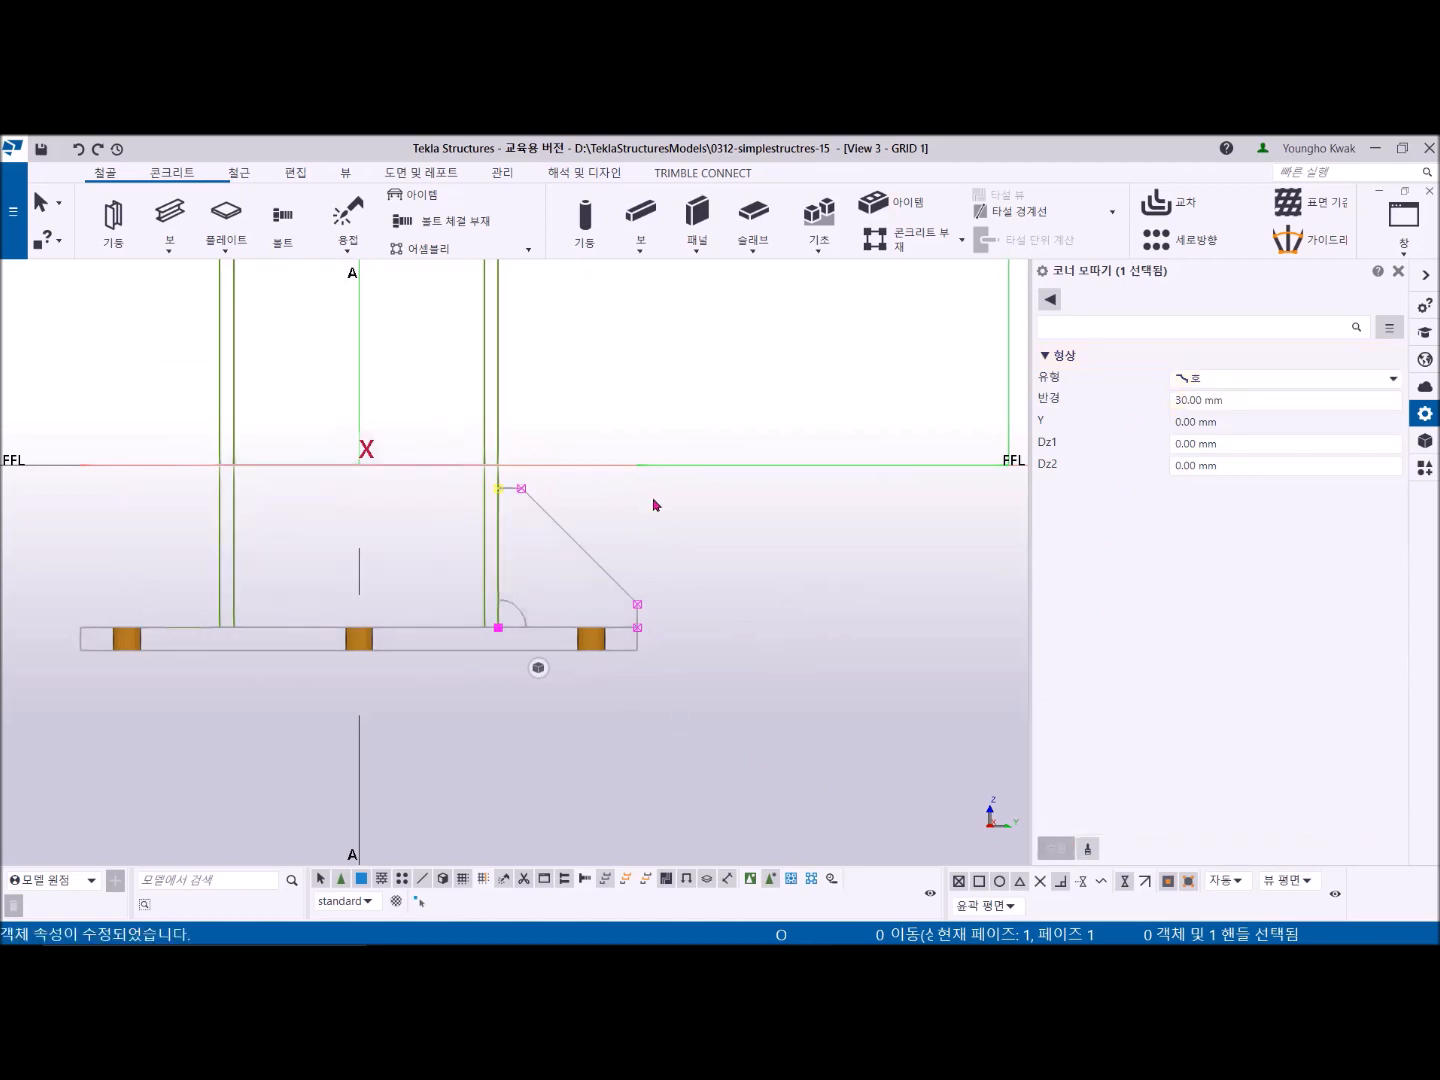
left_click(649, 528)
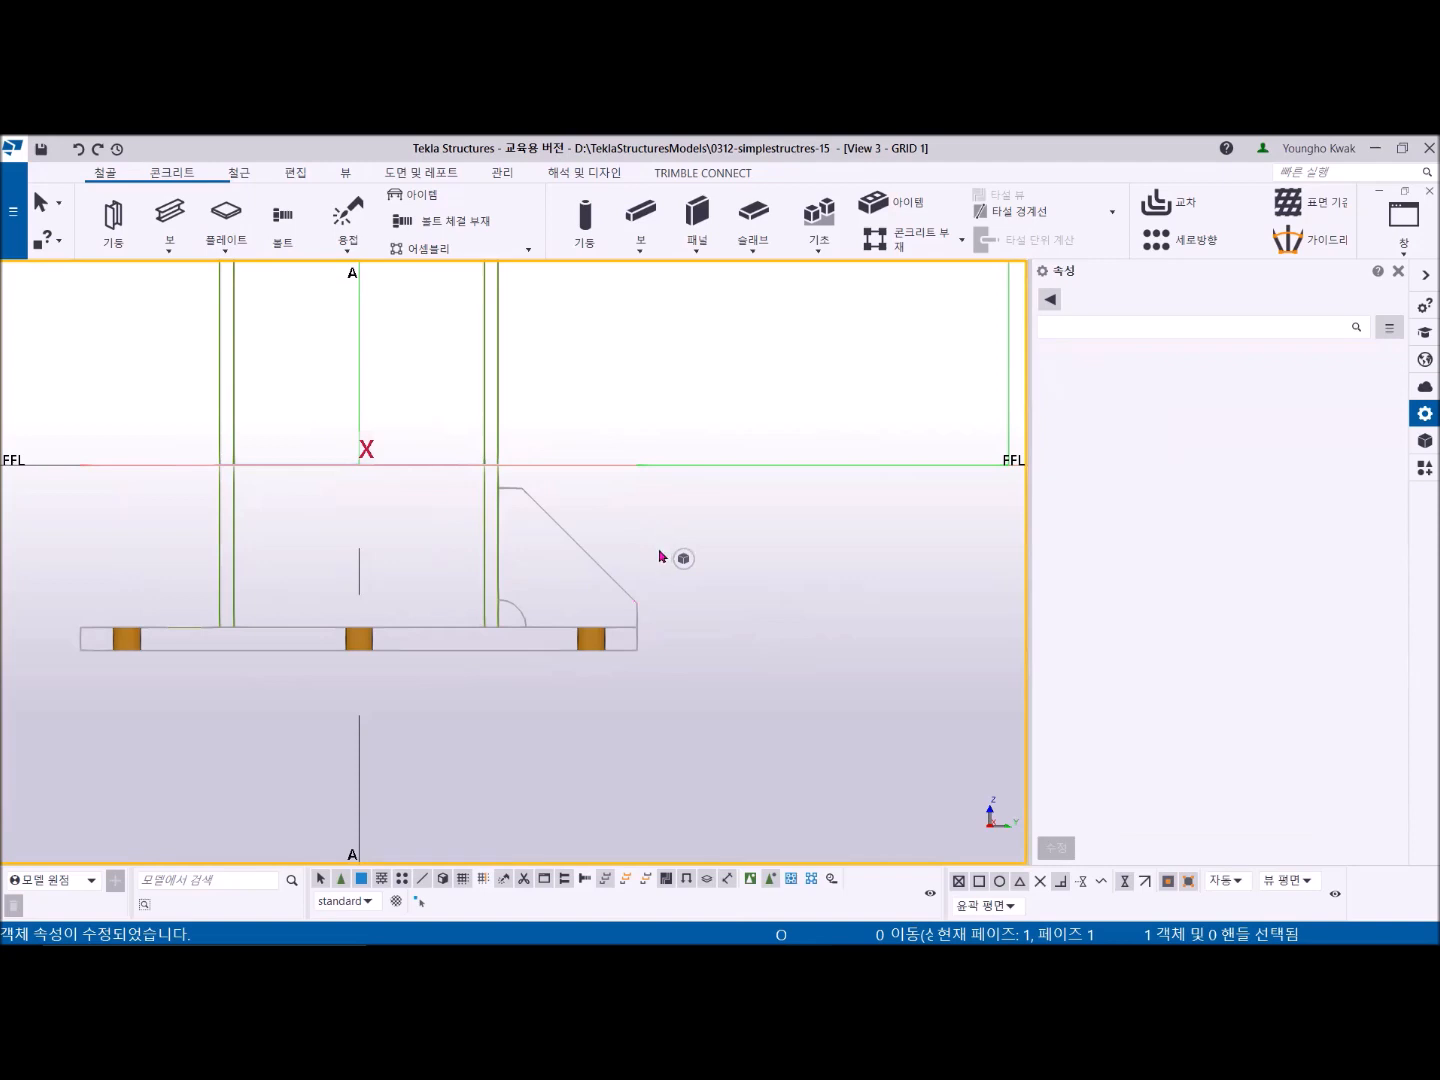
- Mirror-copy the stiffener to the opposite side of the column about grid line A in the FFL plan view
scroll(559, 562, "down", 3)
middle_click_drag(544, 562, 403, 534)
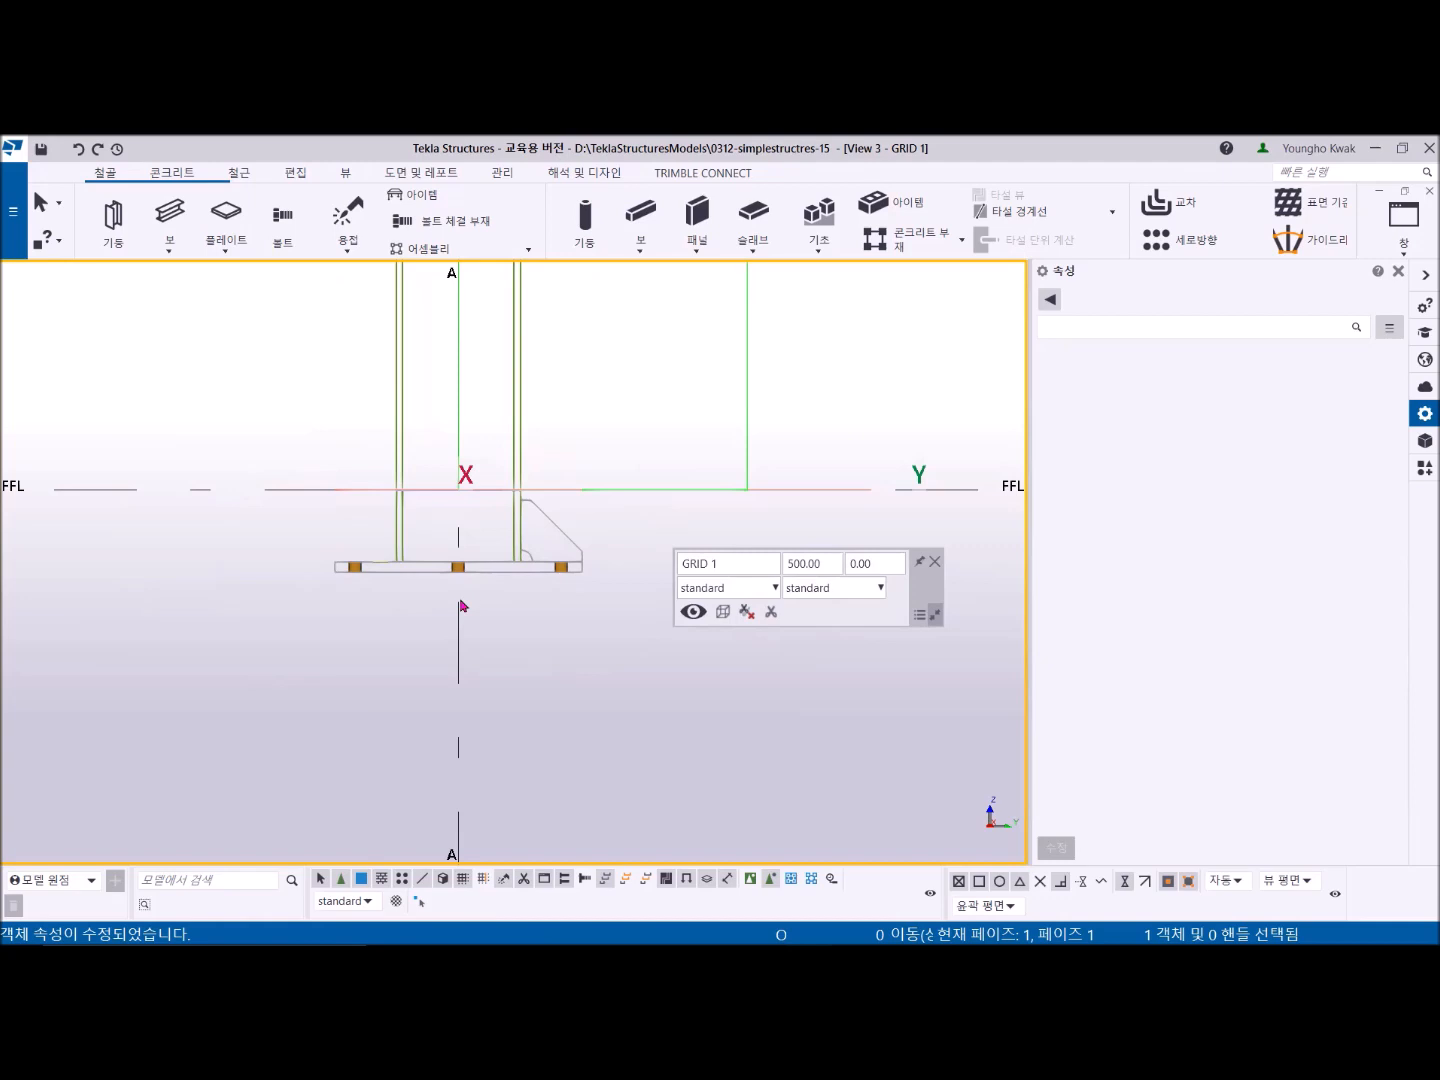
left_click(555, 536)
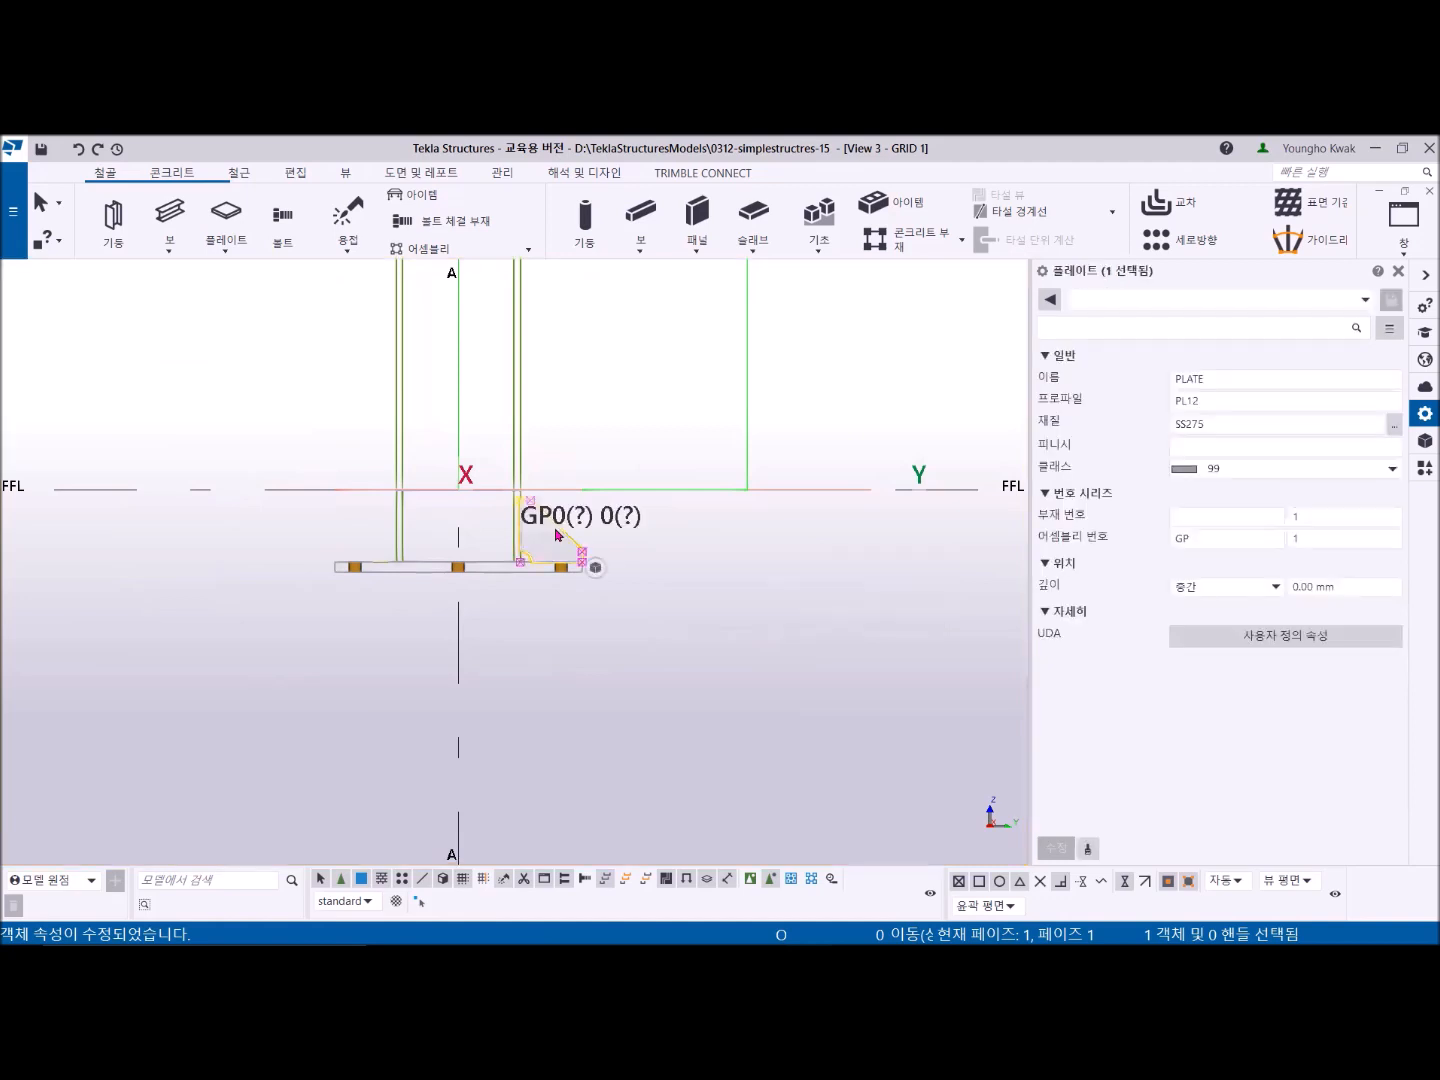
left_click(1404, 257)
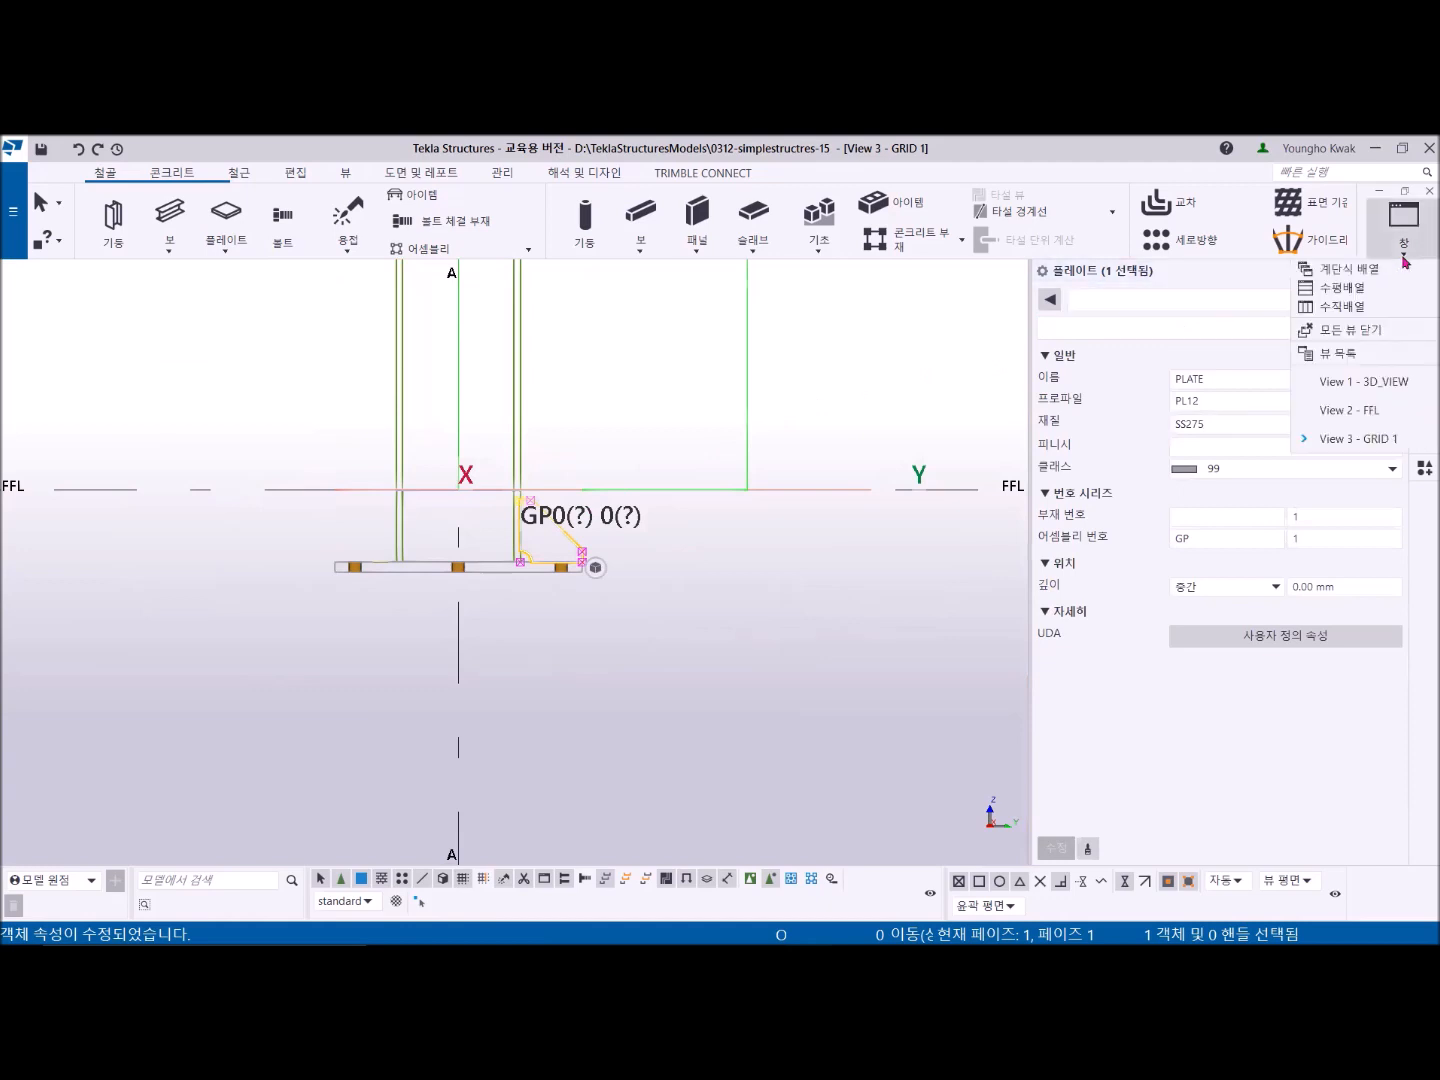
left_click(1358, 410)
middle_click_drag(659, 507, 525, 547)
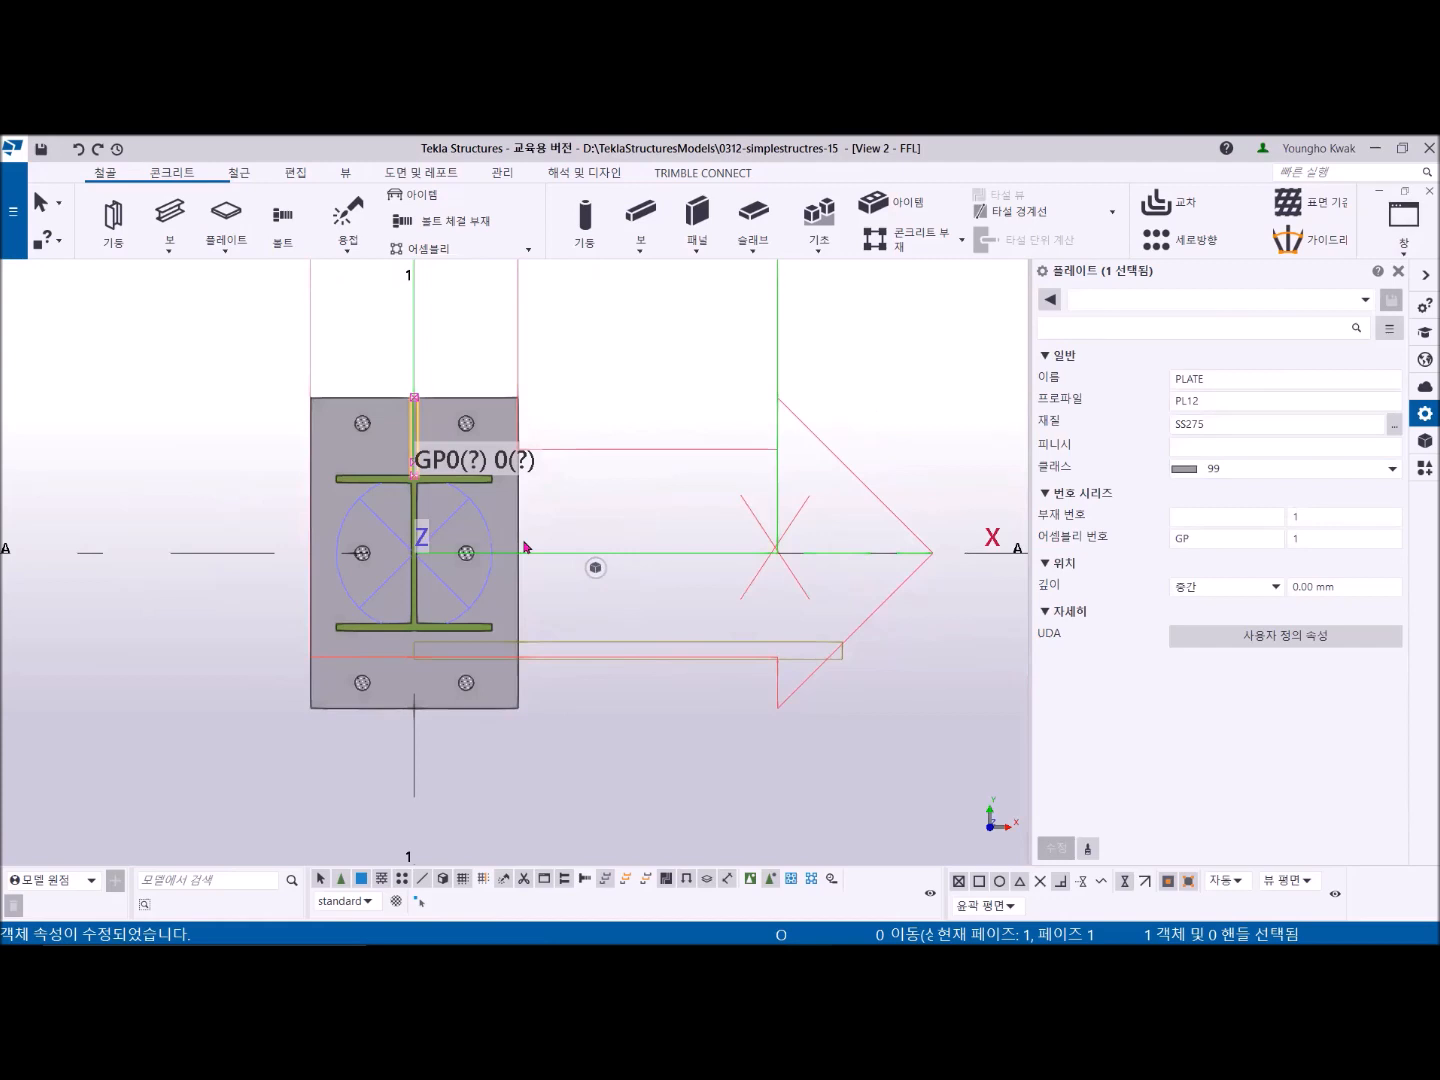
right_click(588, 330)
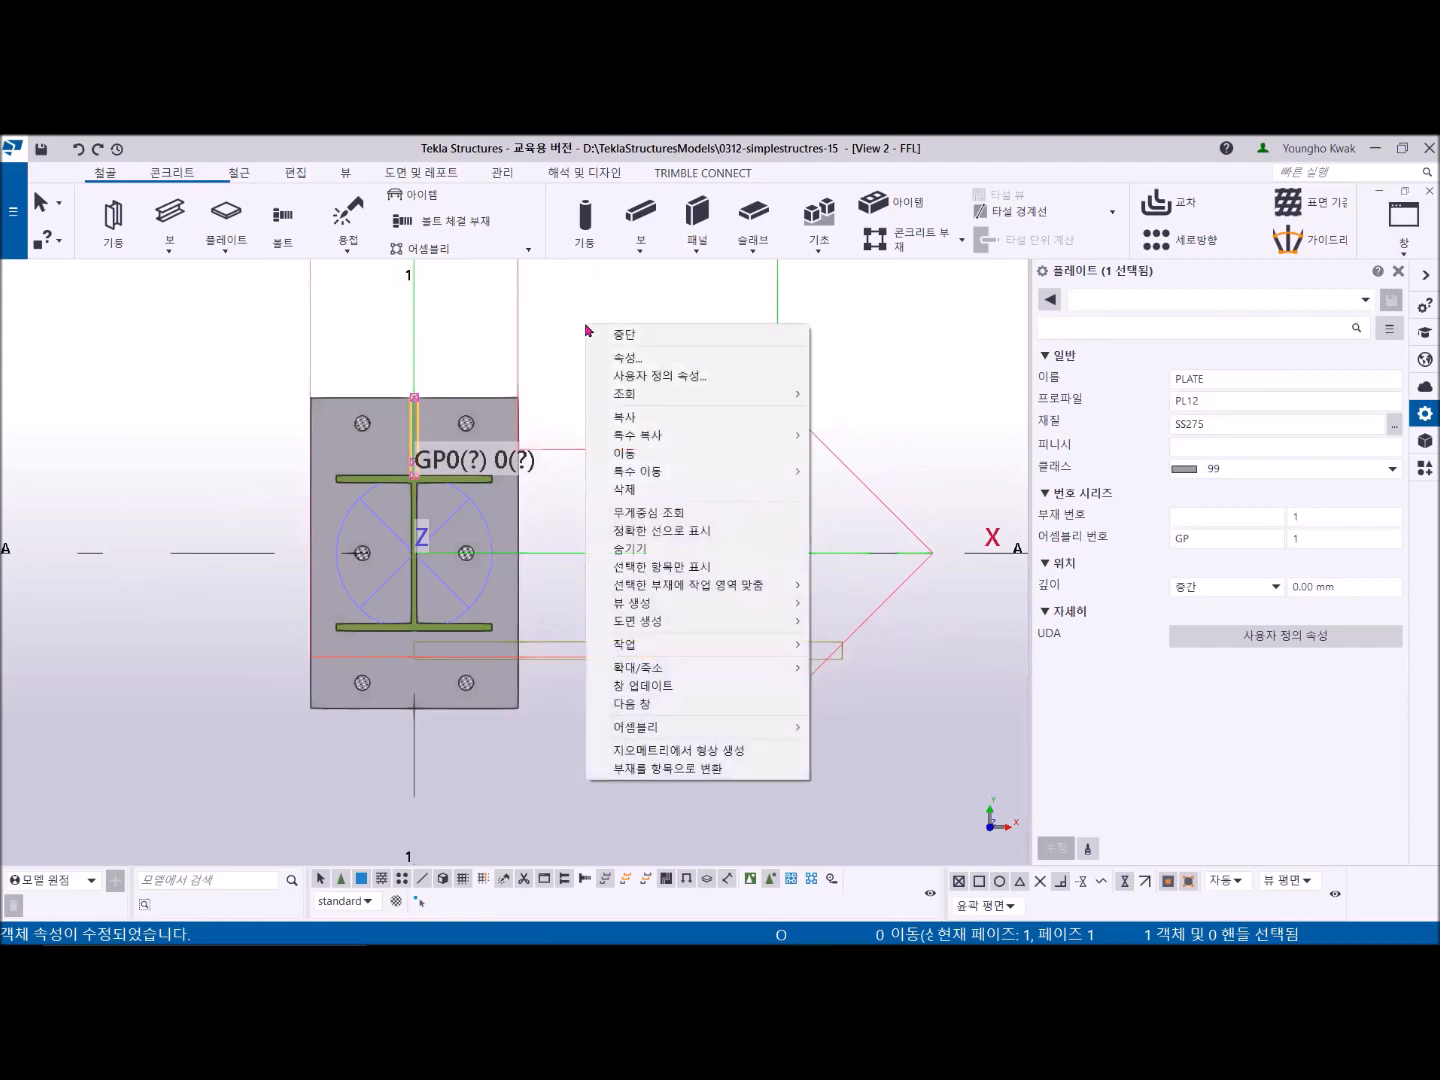
mouse_move(679, 438)
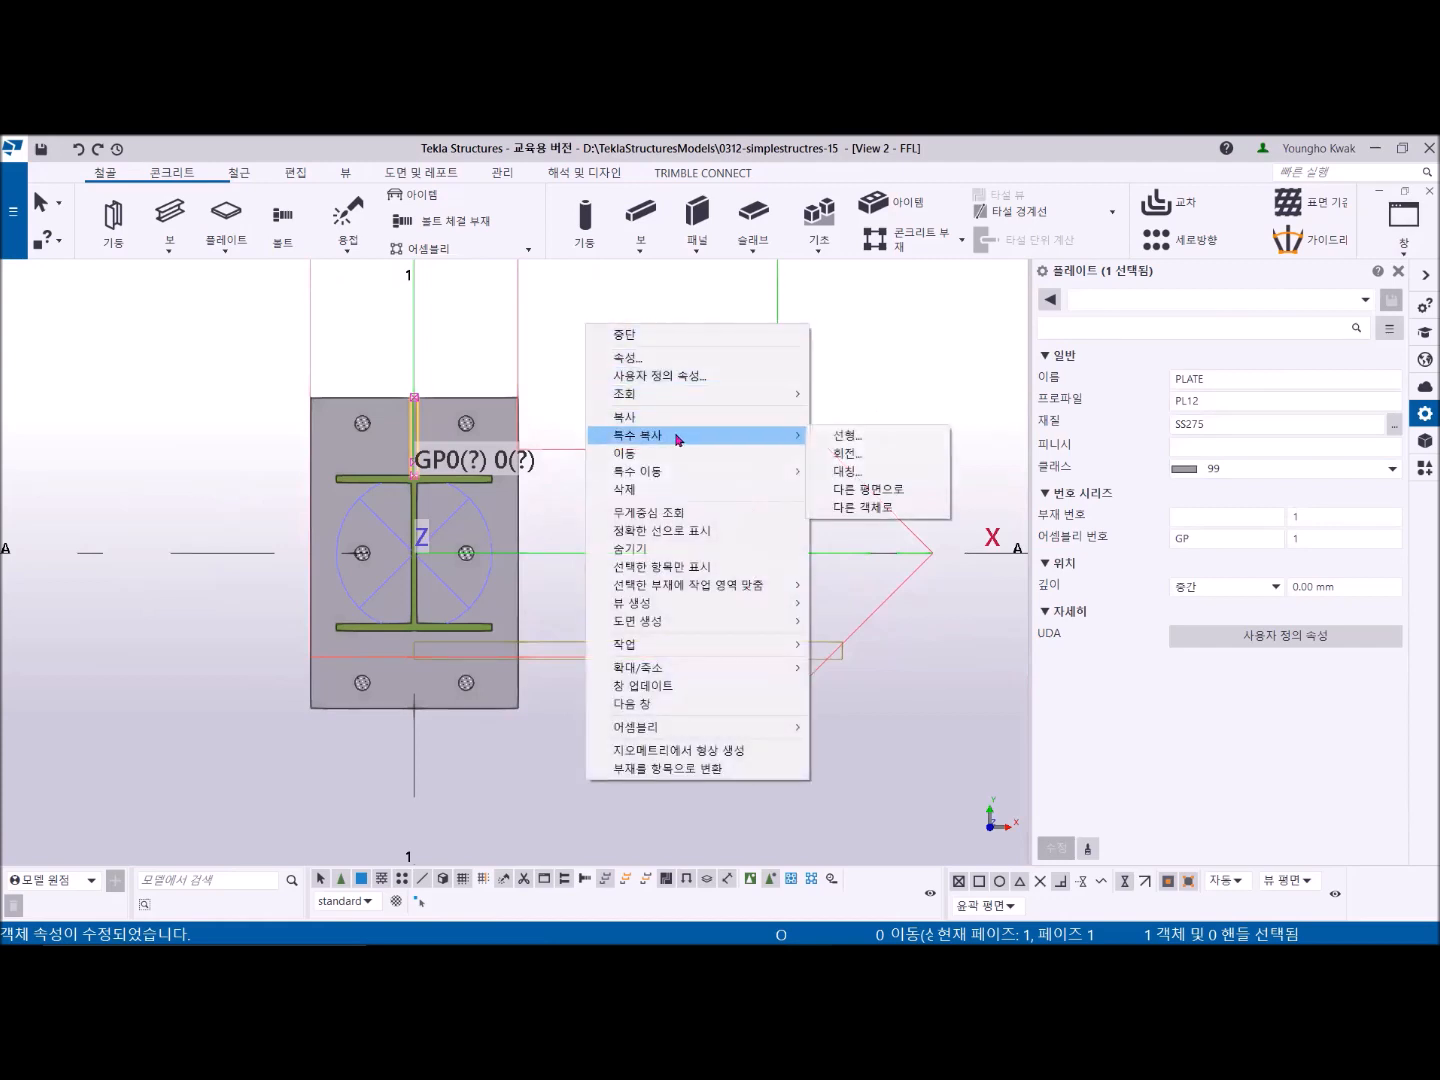
left_click(856, 473)
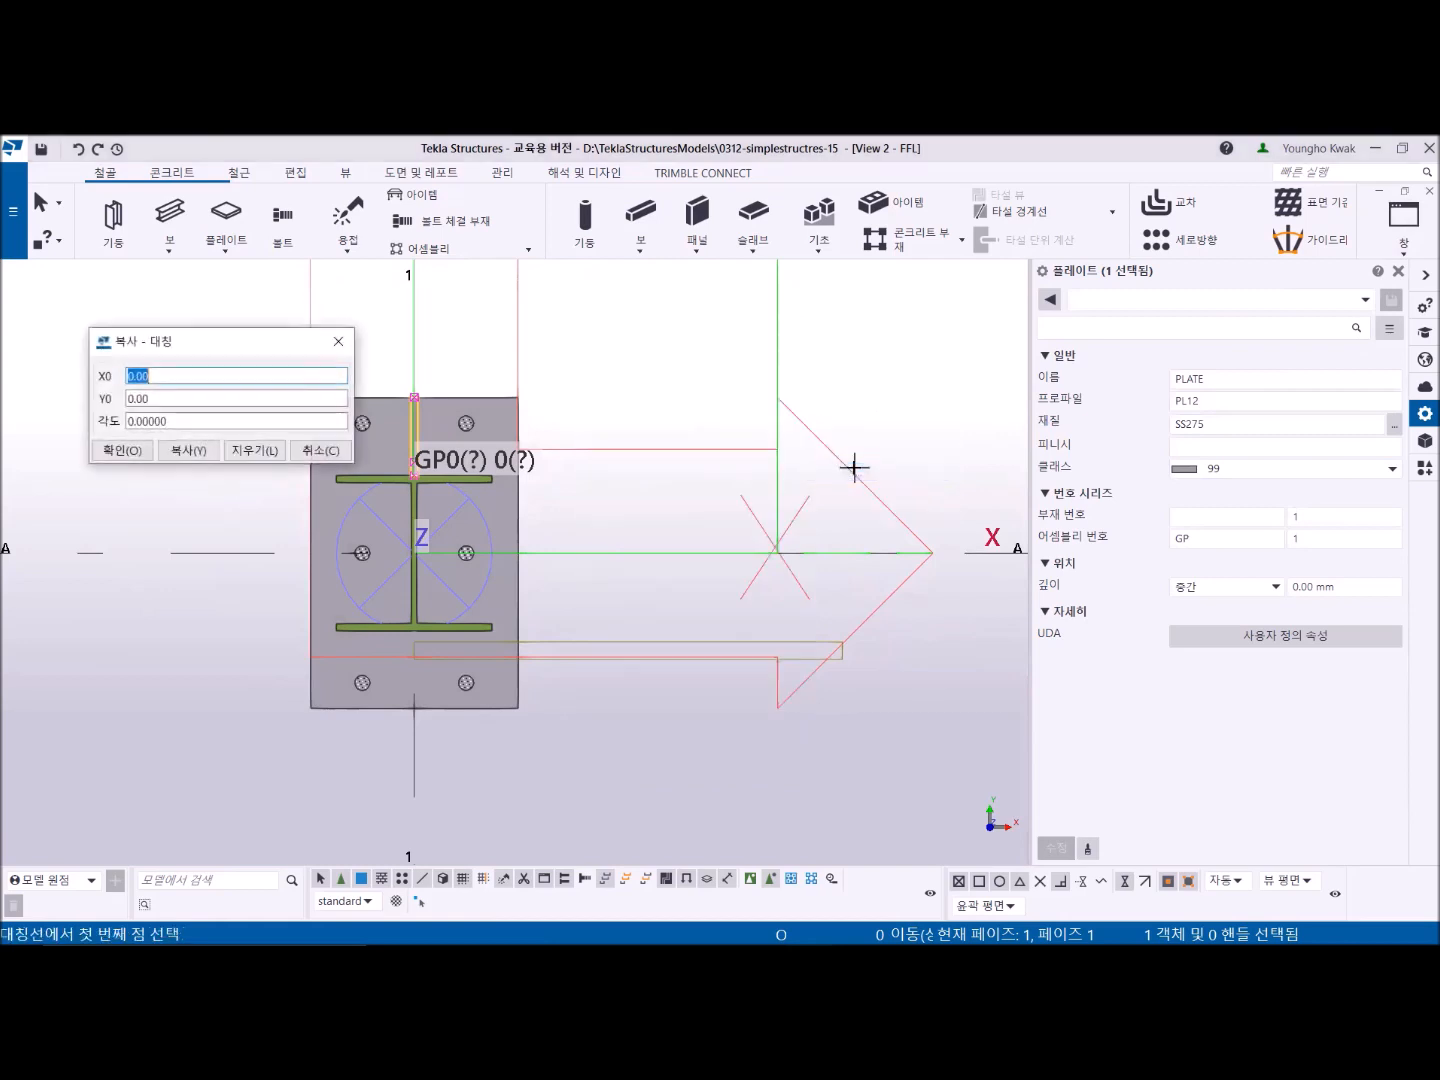
scroll(640, 526, "down", 3)
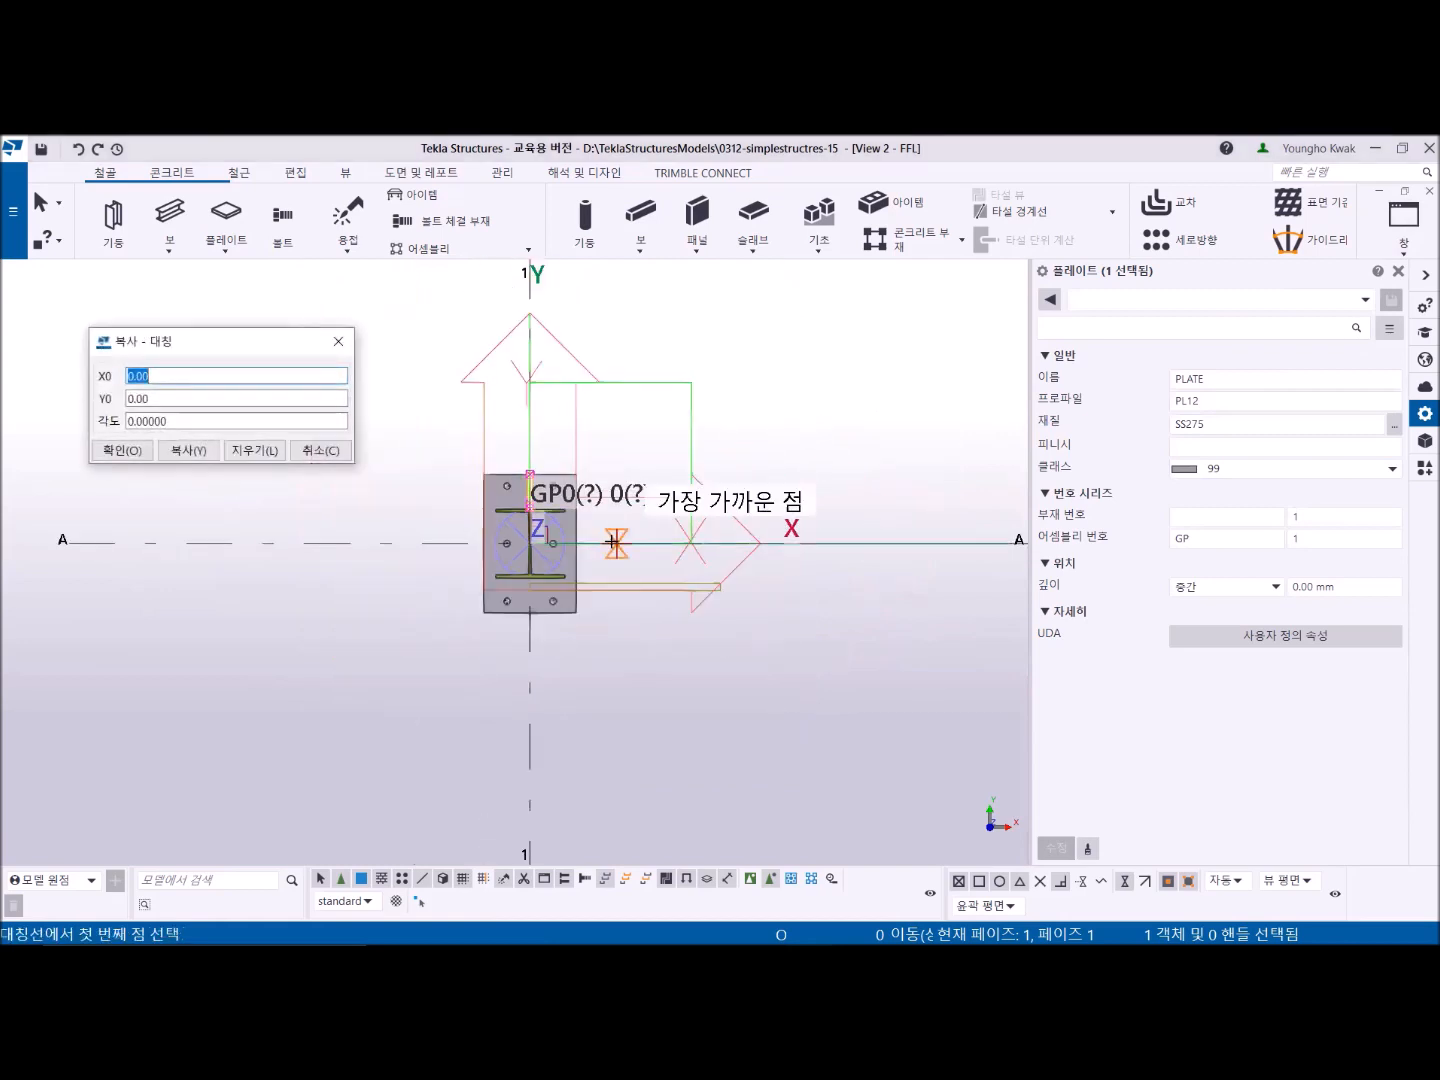
left_click(177, 541)
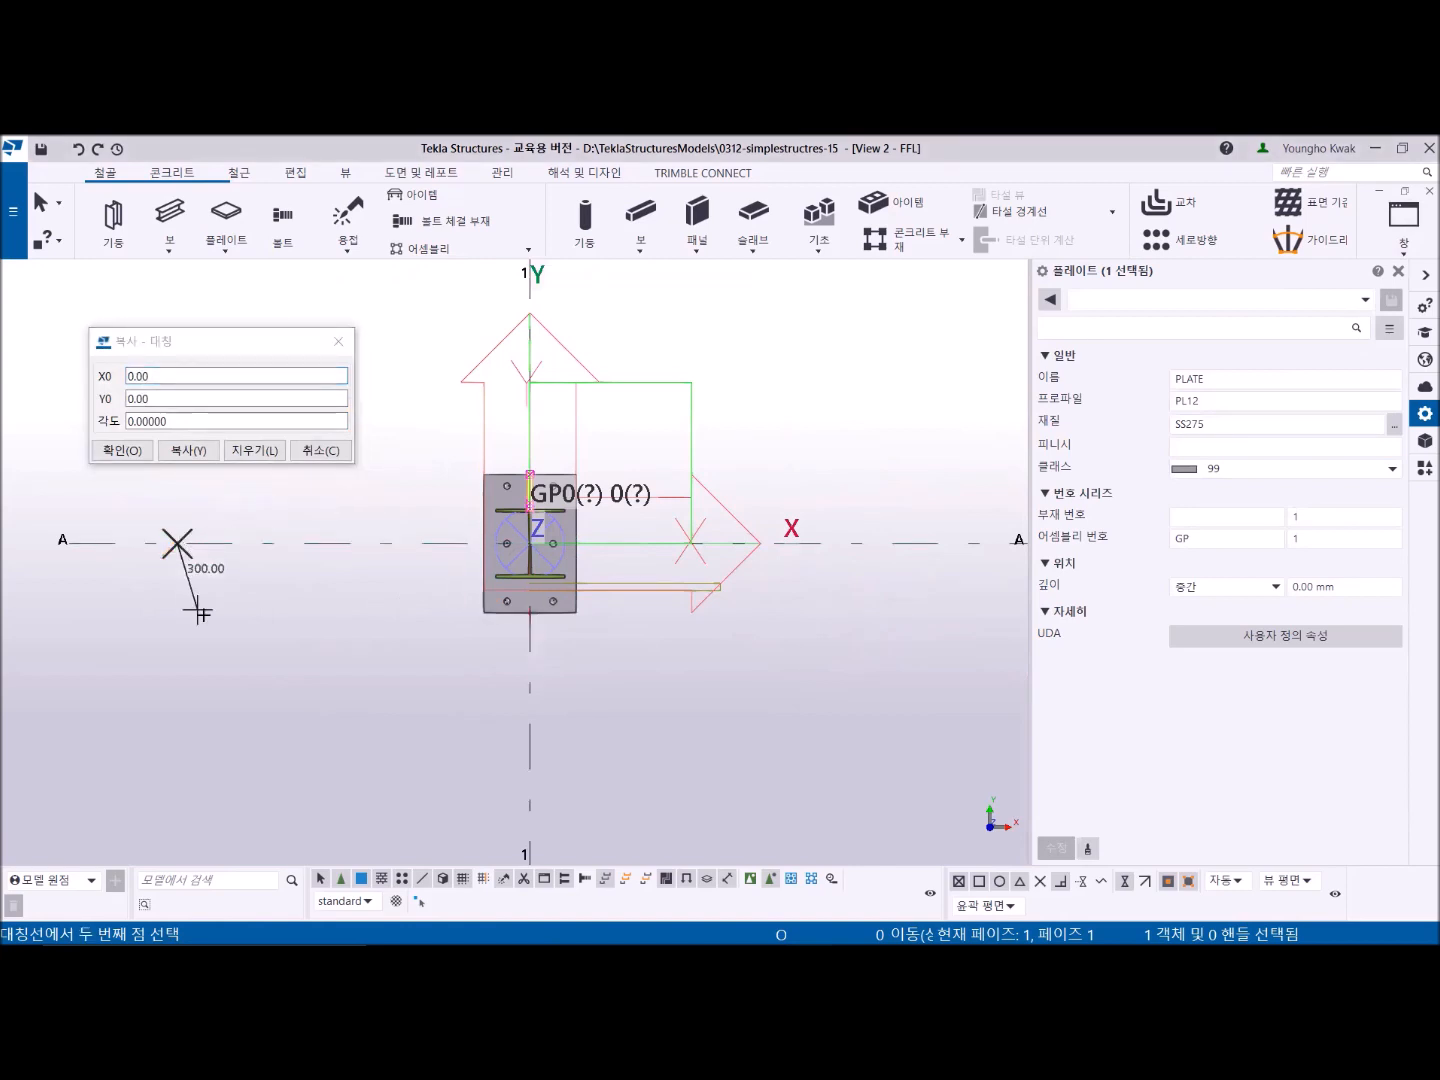
left_click(339, 545)
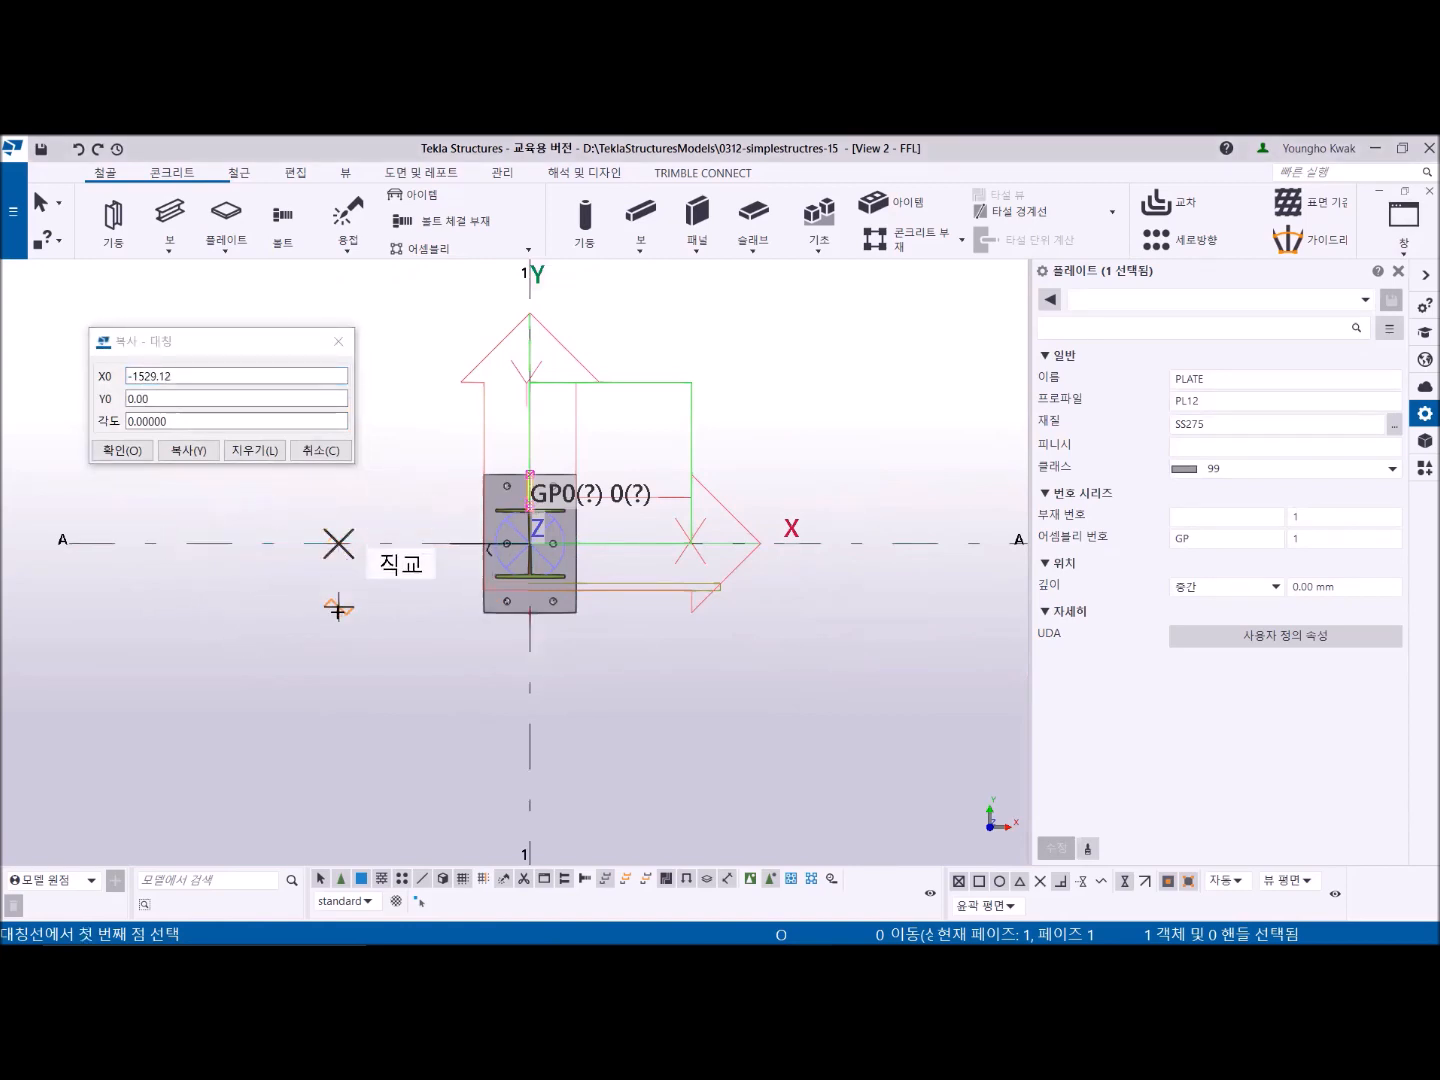
left_click(193, 452)
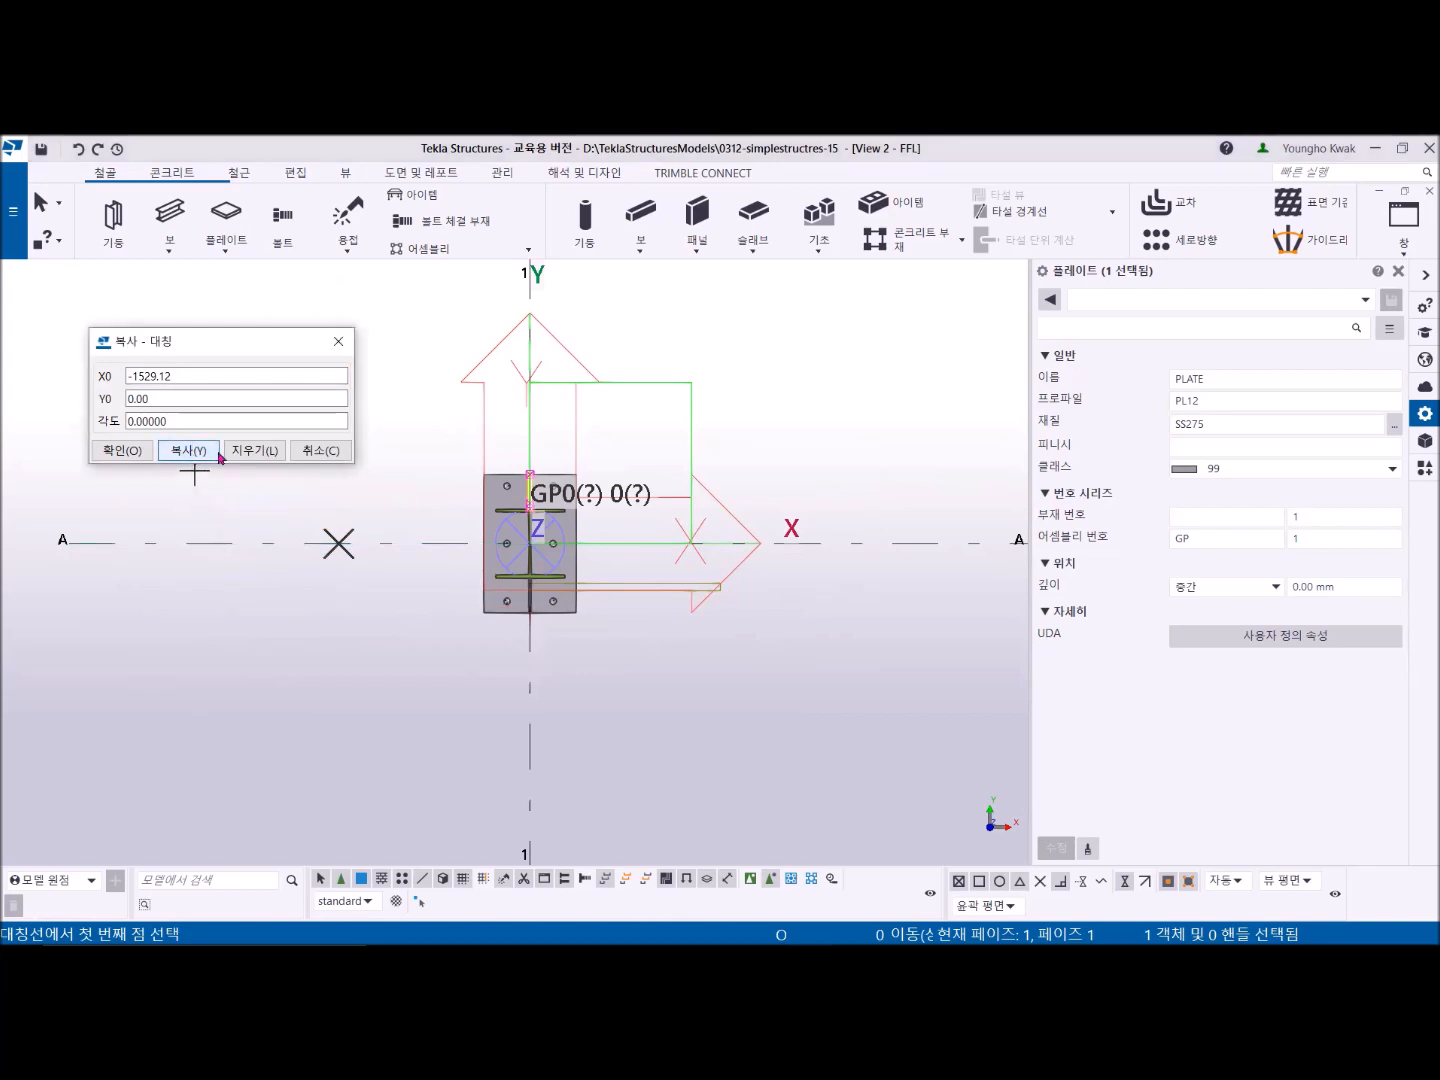
- Stop the mirror command and close the mirror copy dialog and the properties panel
right_click(673, 360)
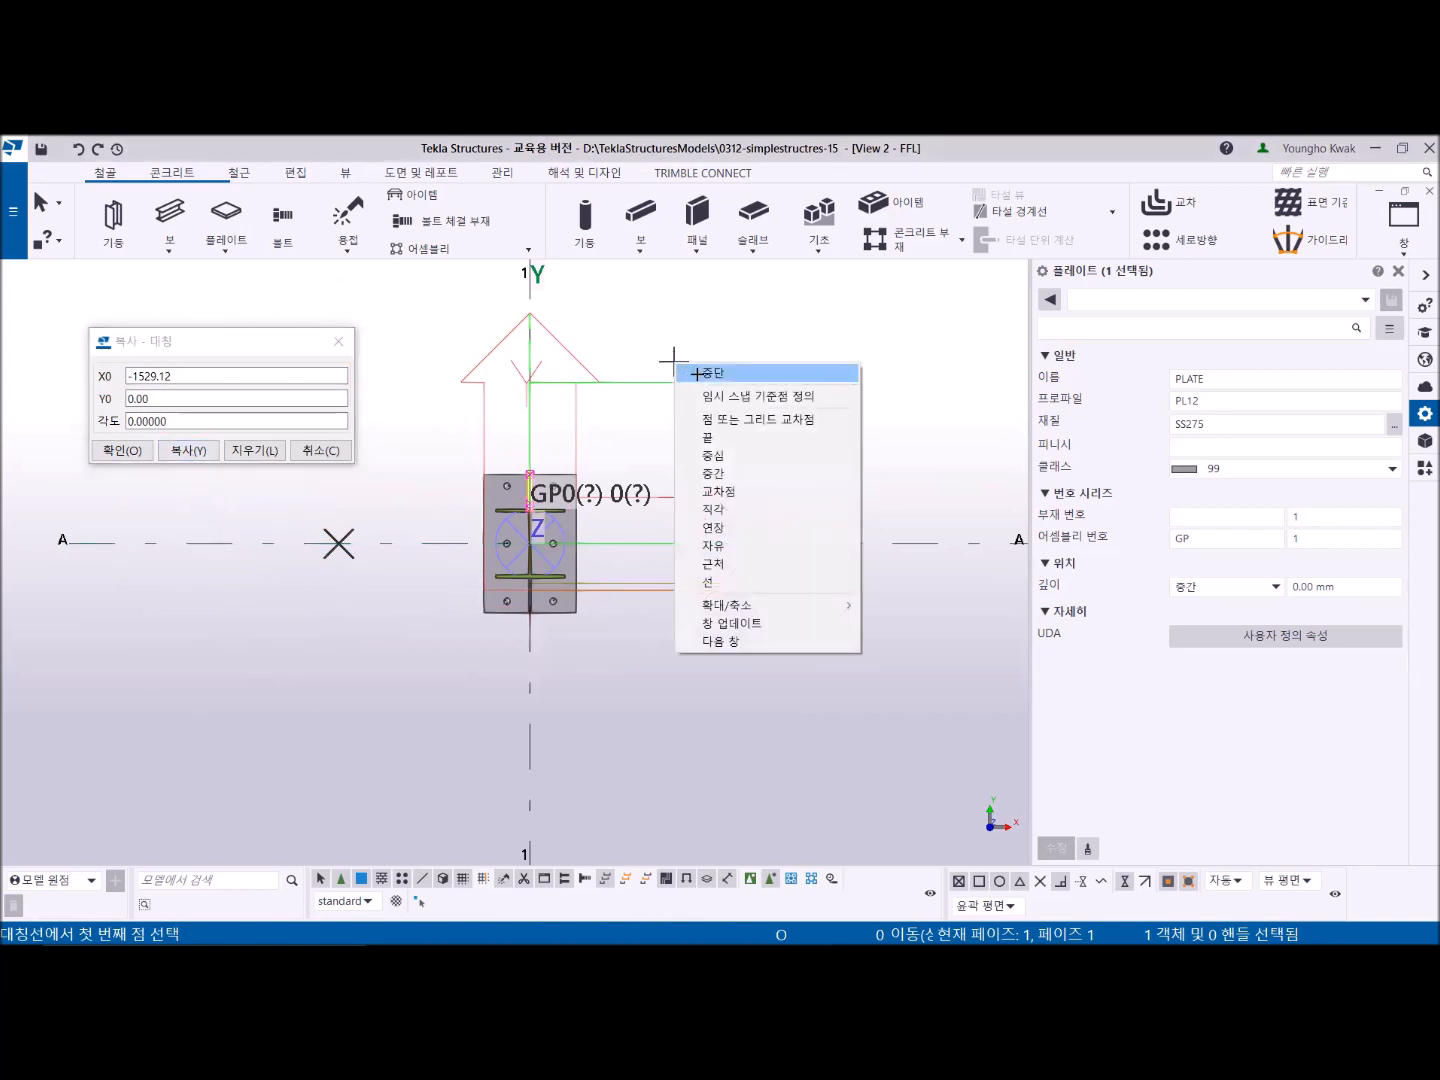
left_click(685, 373)
scroll(542, 640, "up", 3)
scroll(542, 640, "up", 2)
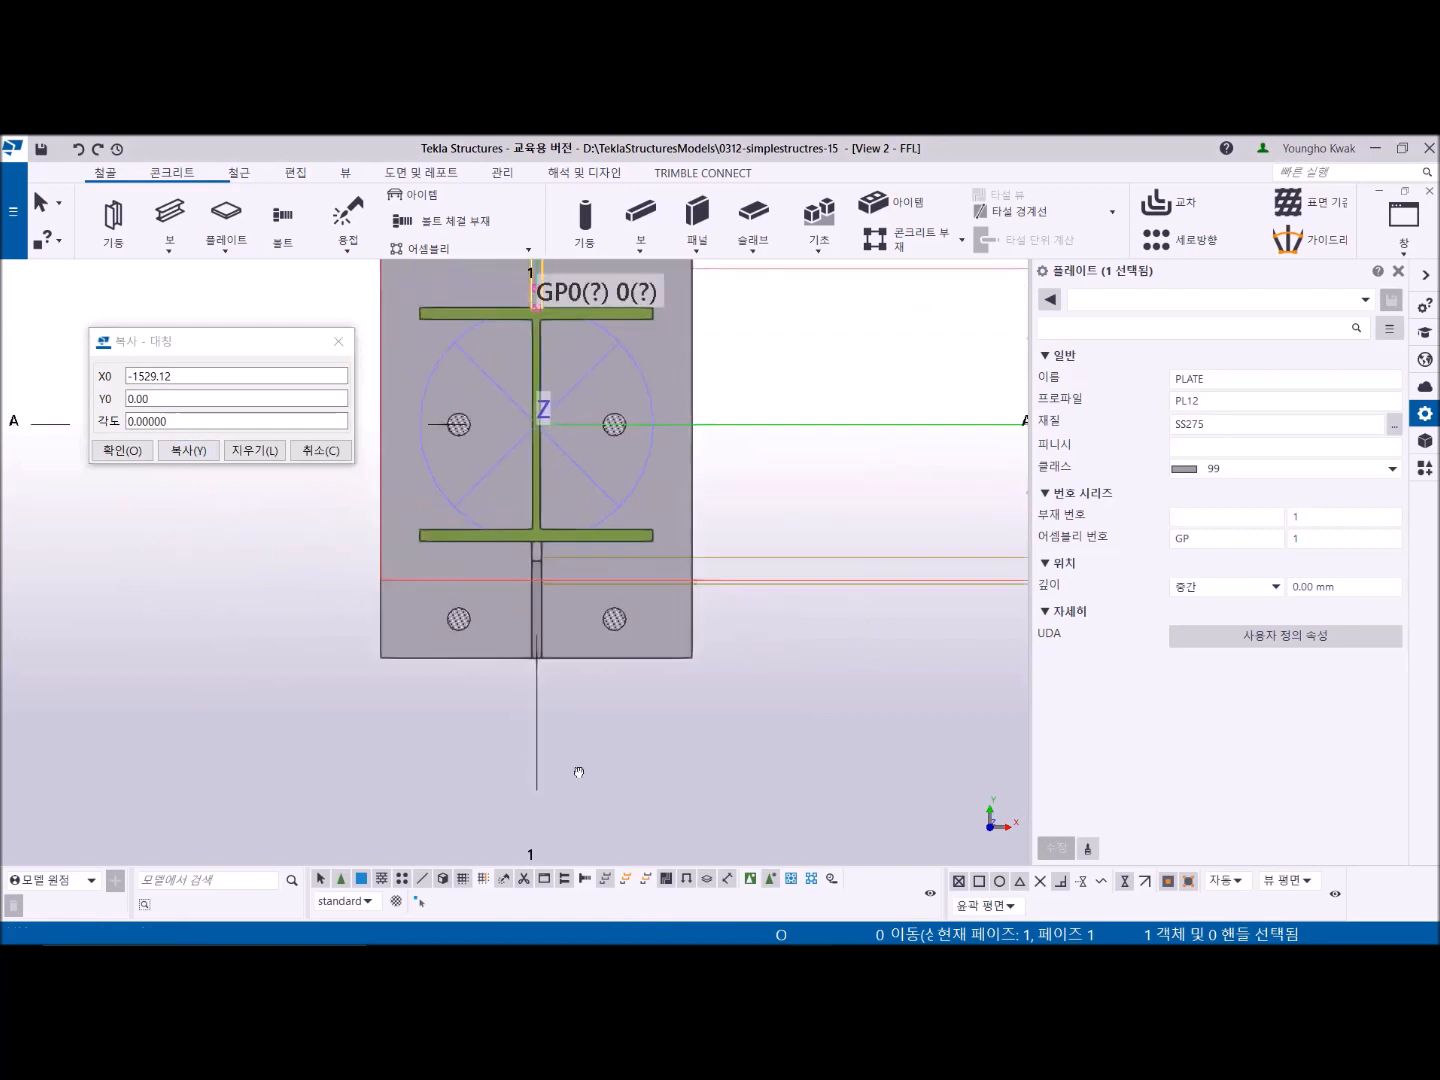
scroll(542, 684, "down", 2)
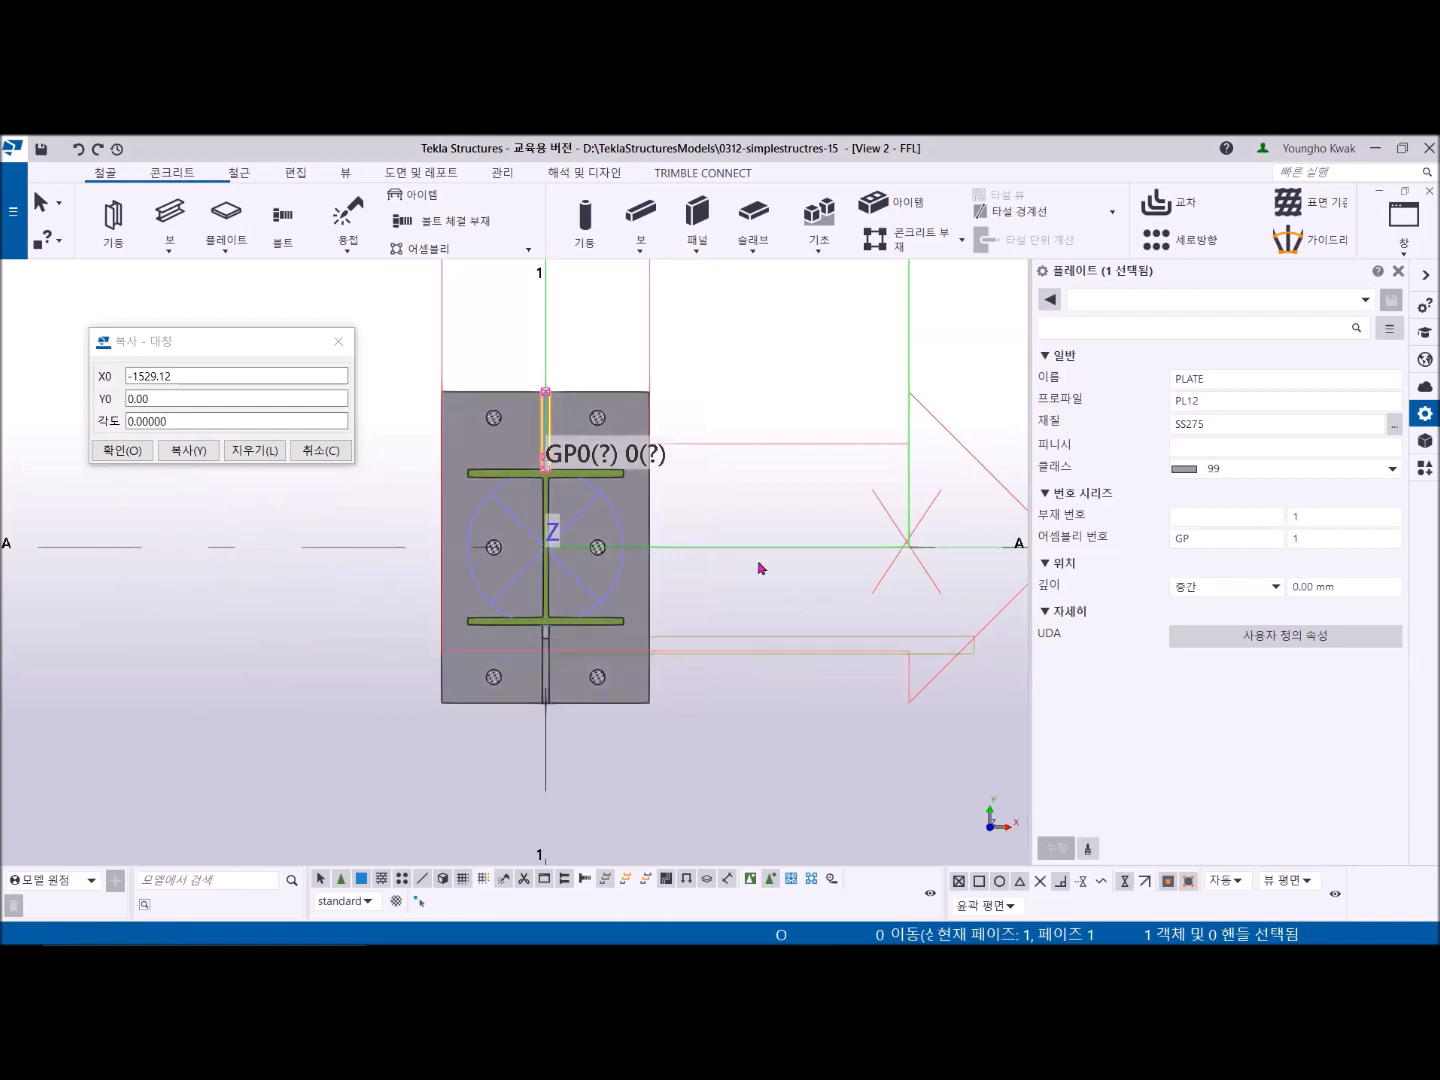
left_click(1399, 273)
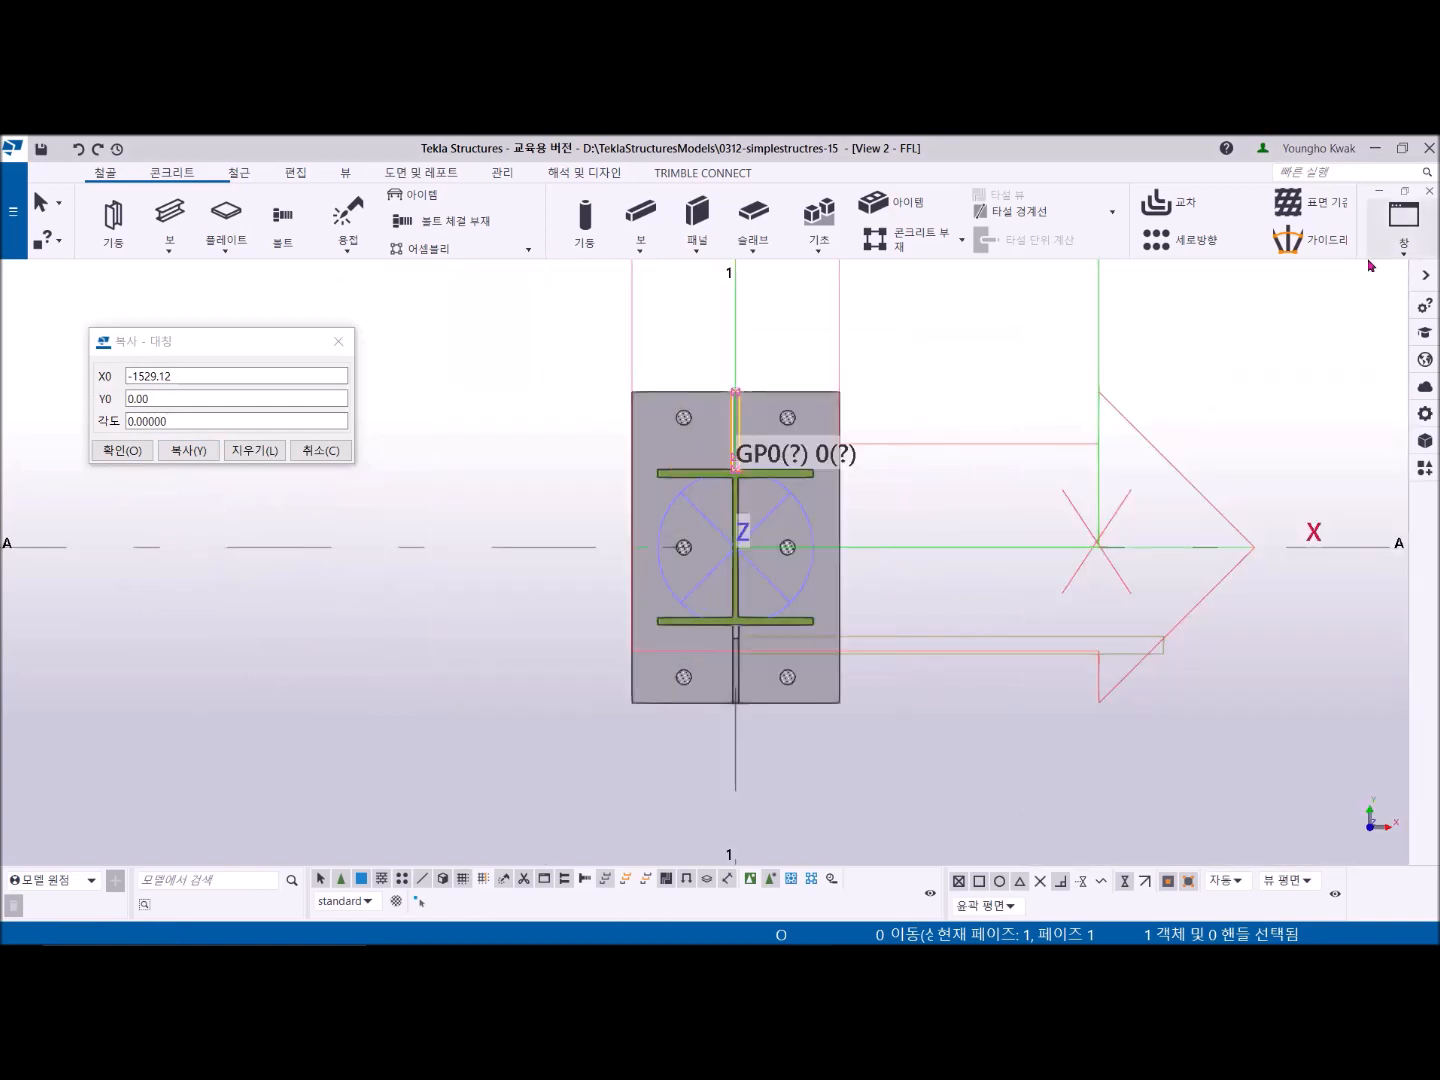
left_click(338, 341)
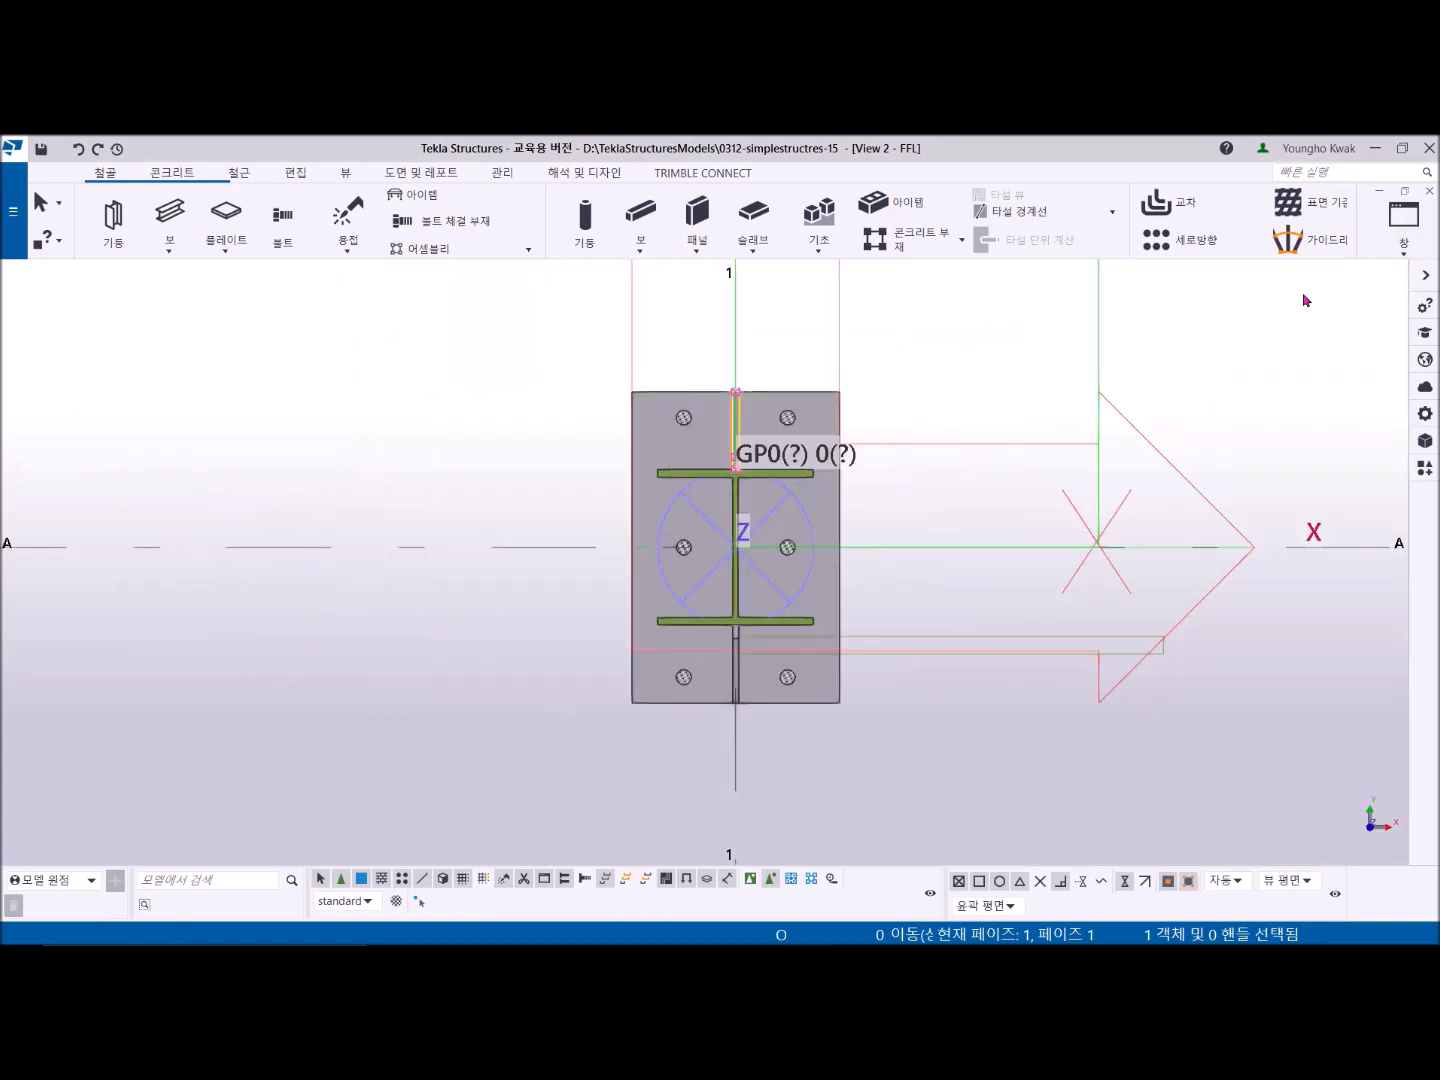
- Switch to the GRID 1 elevation view to inspect both stiffeners at the column base
left_click(1404, 222)
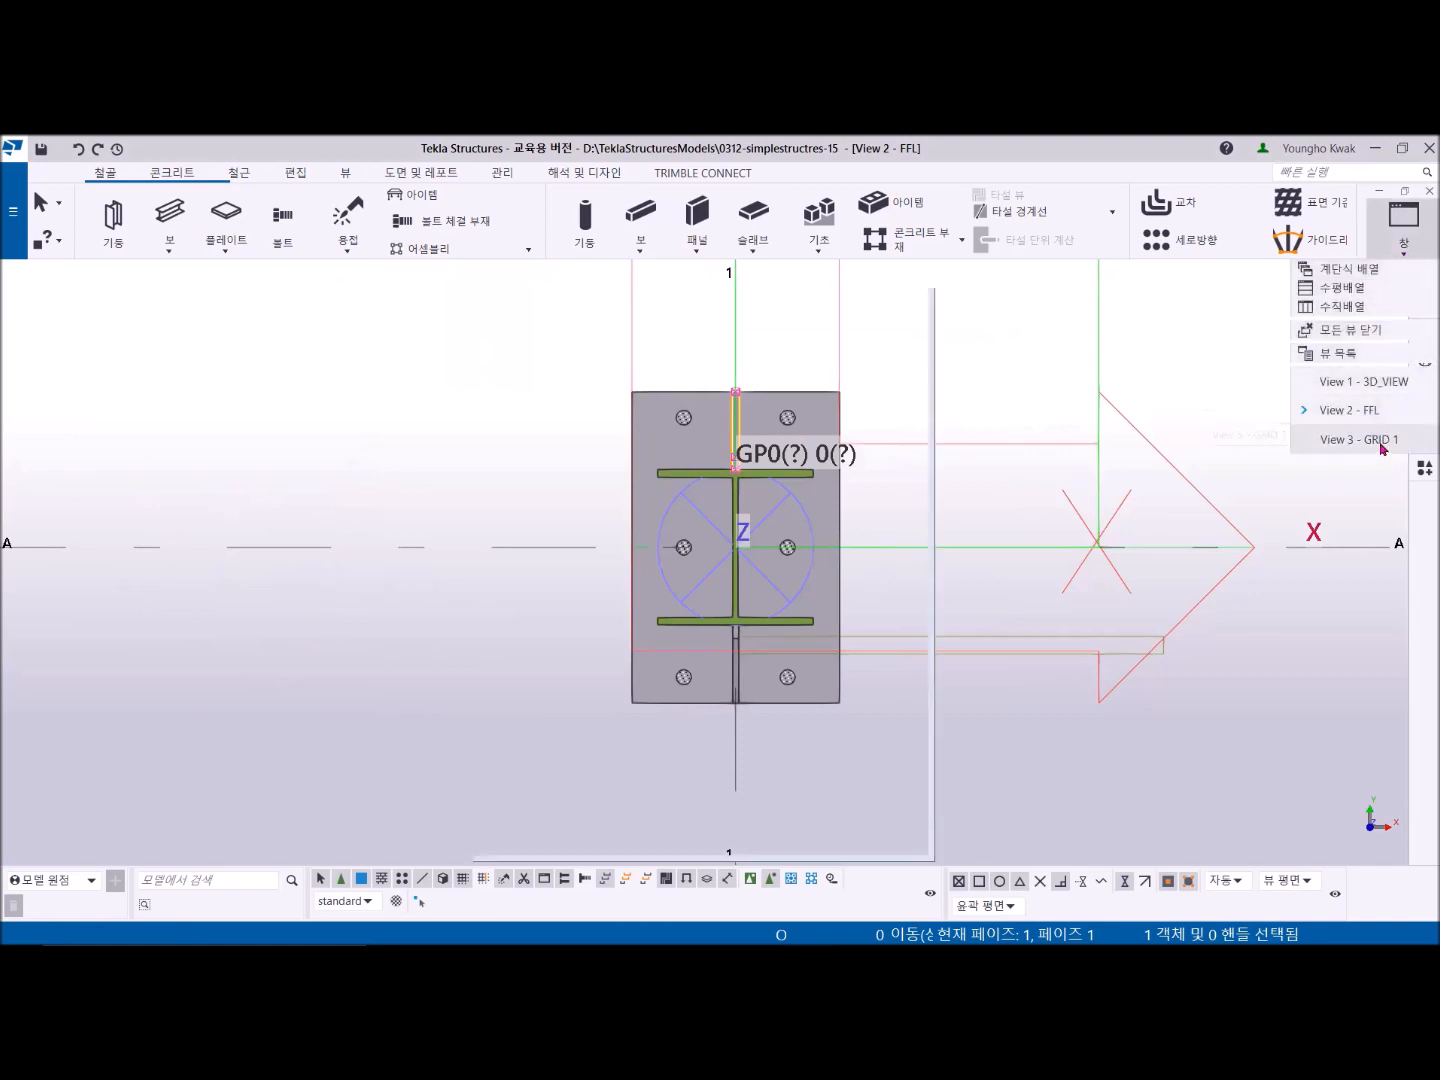
left_click(1382, 440)
scroll(636, 571, "up", 5)
middle_click_drag(567, 571, 405, 611)
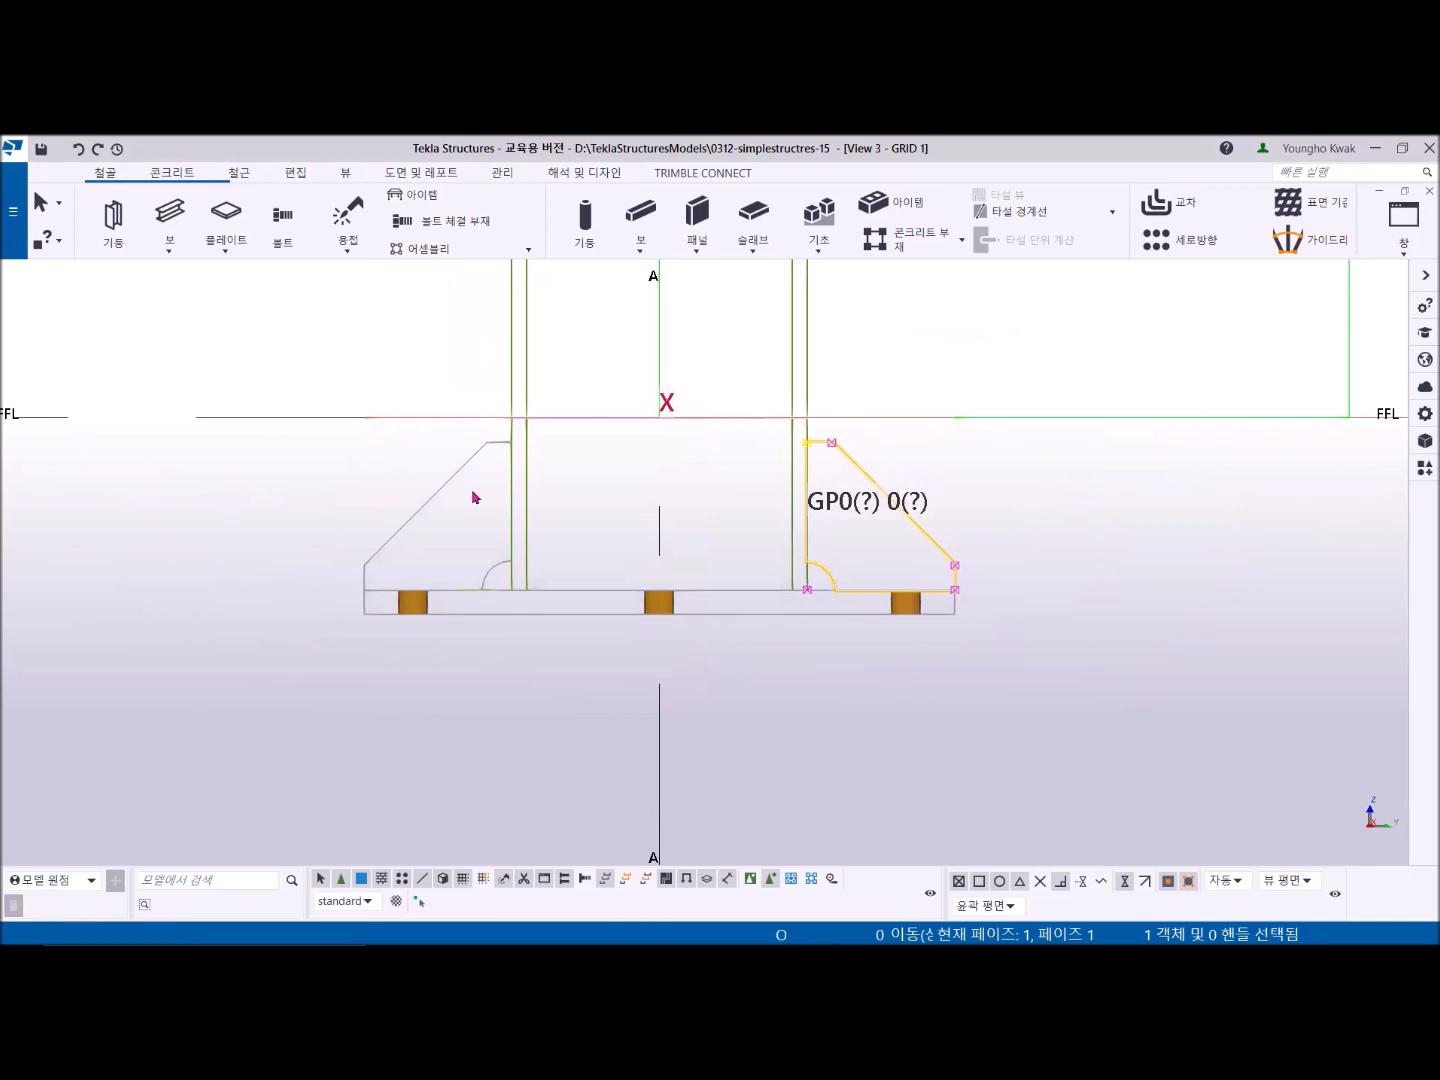
left_click(416, 372)
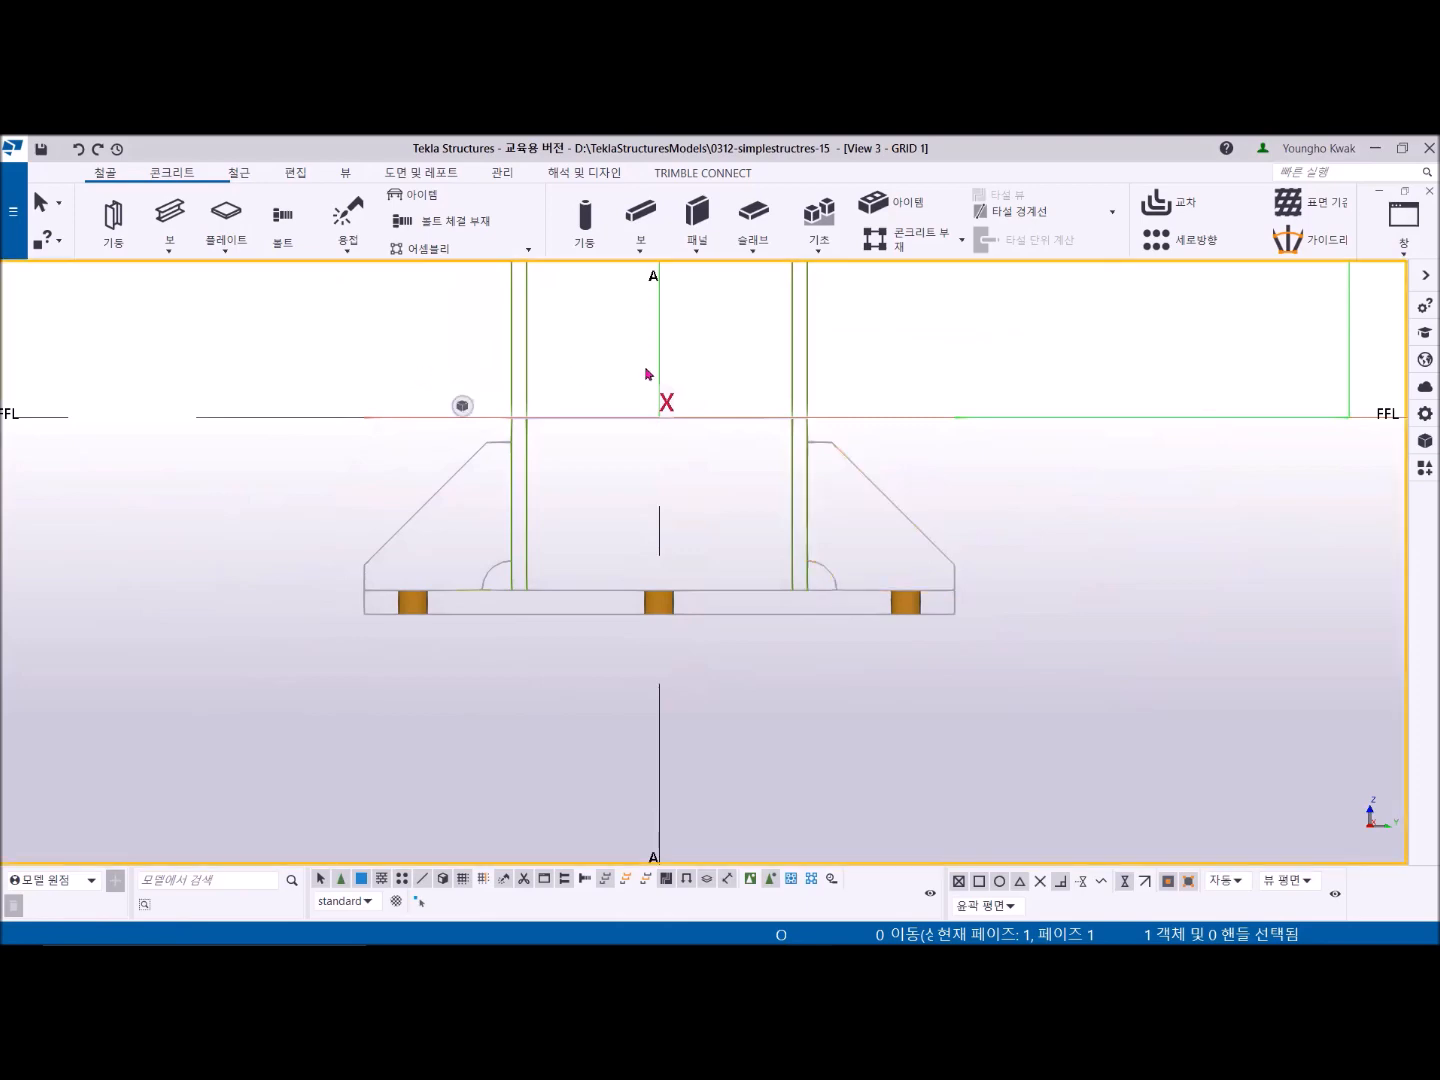
- Switch to the 3D view and orbit and zoom around the structure to inspect the column base plate and stiffeners
left_click(1404, 221)
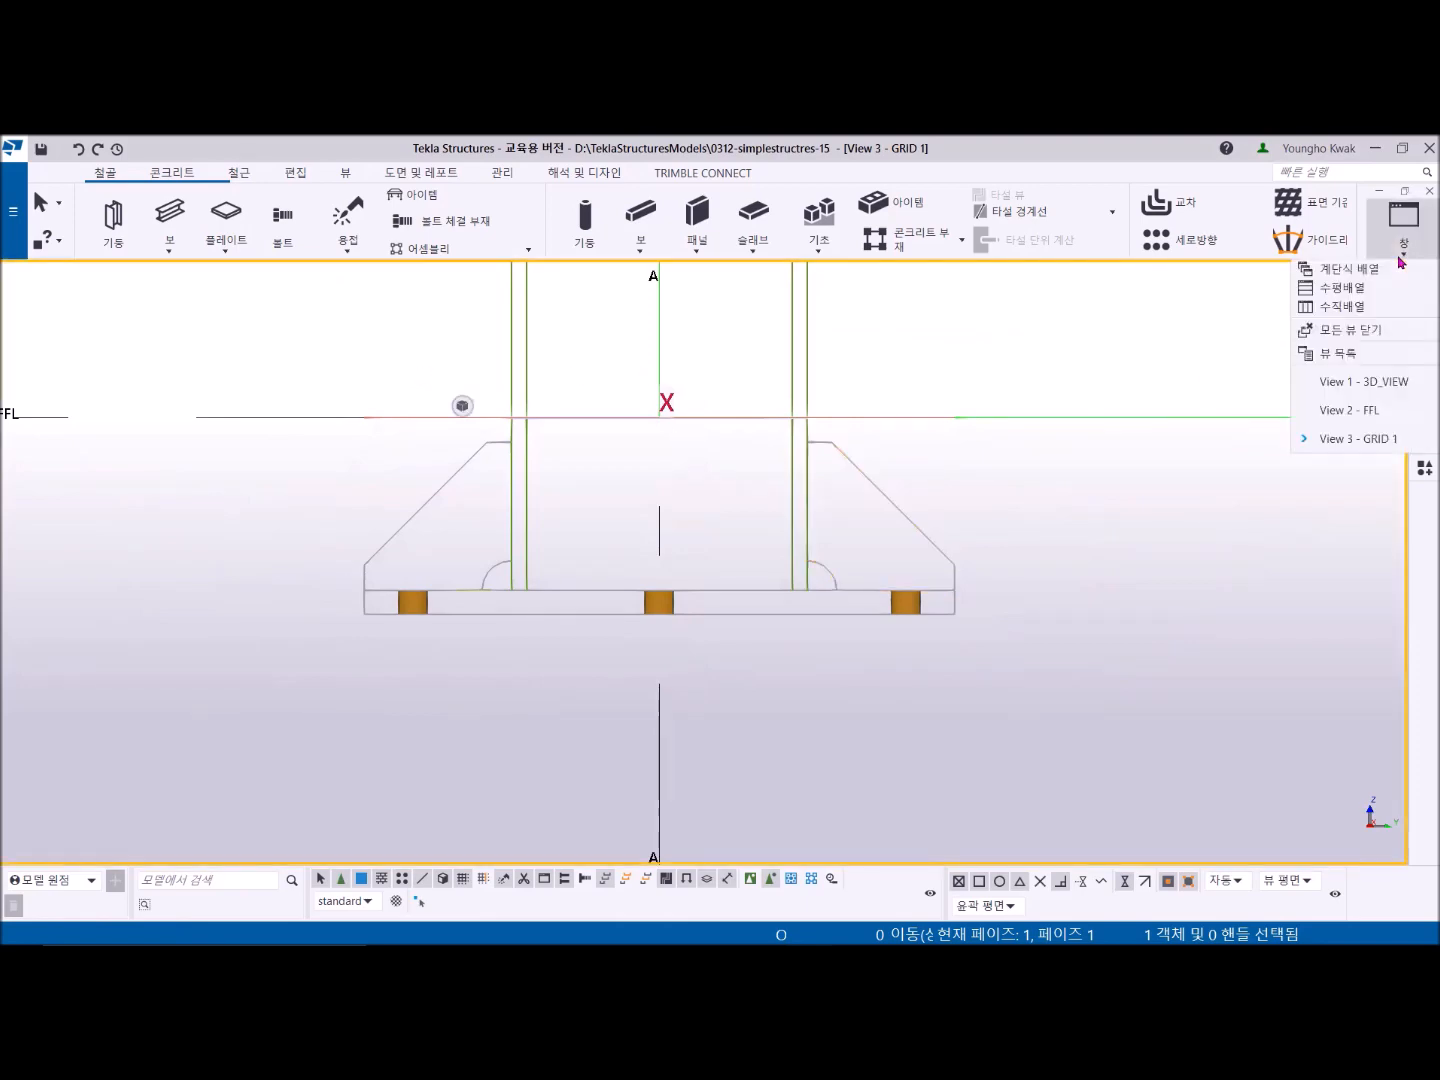
left_click(1377, 383)
scroll(690, 473, "up", 10)
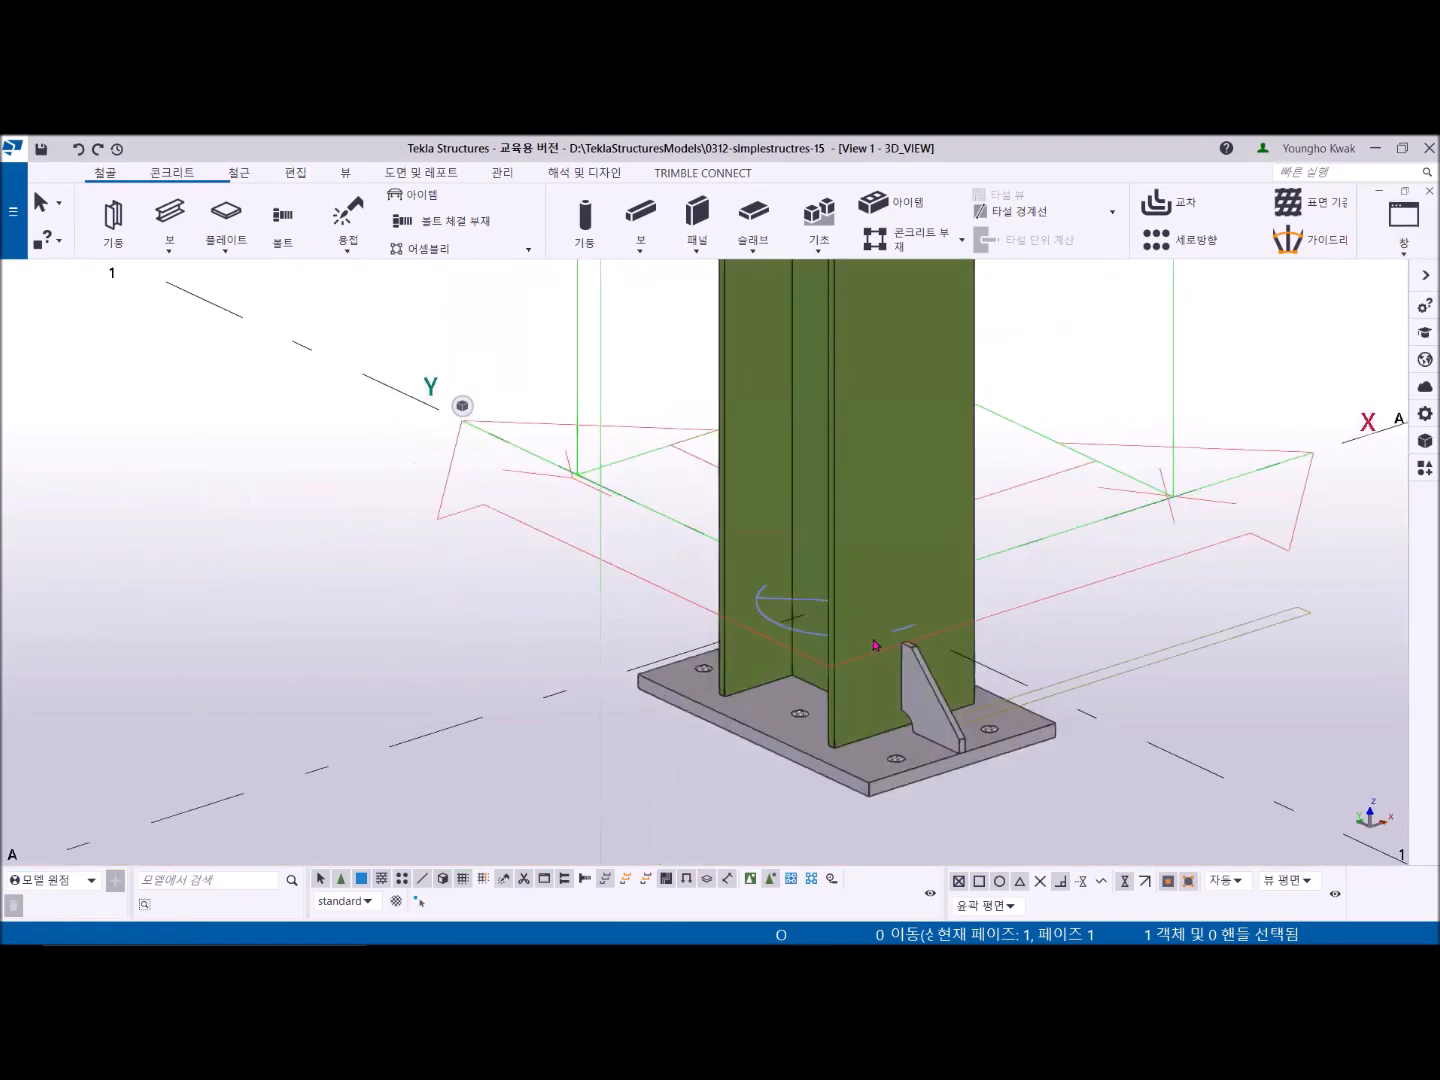
scroll(716, 586, "down", 4)
middle_click_drag(702, 615, 941, 613, "ctrl")
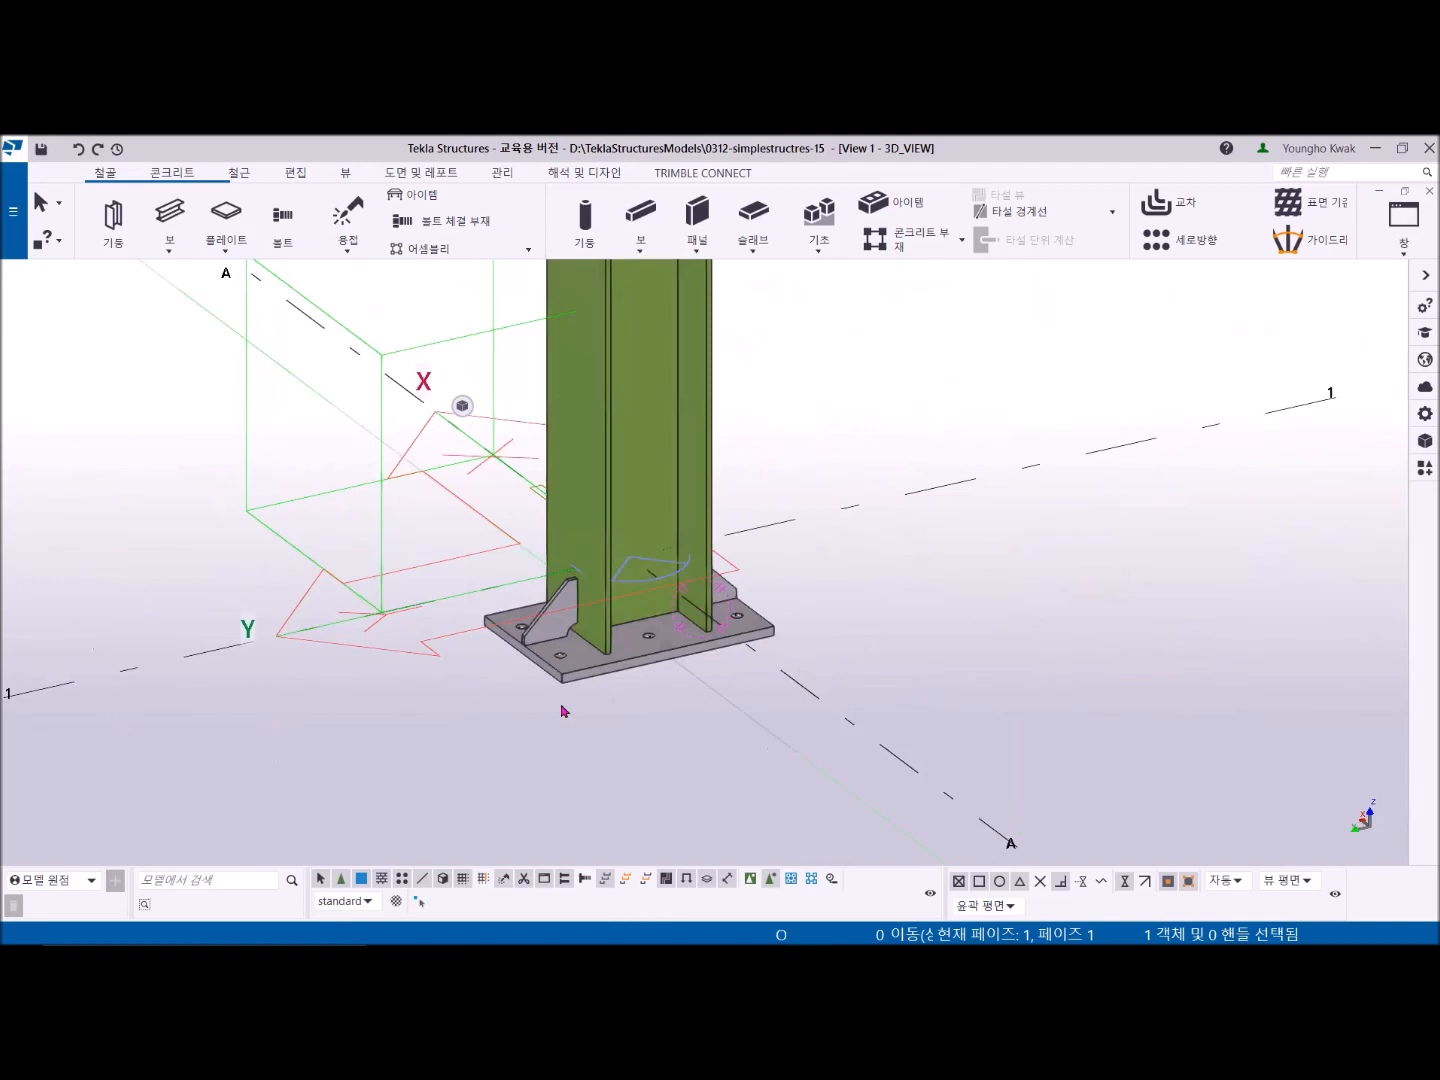
scroll(562, 711, "down", 5)
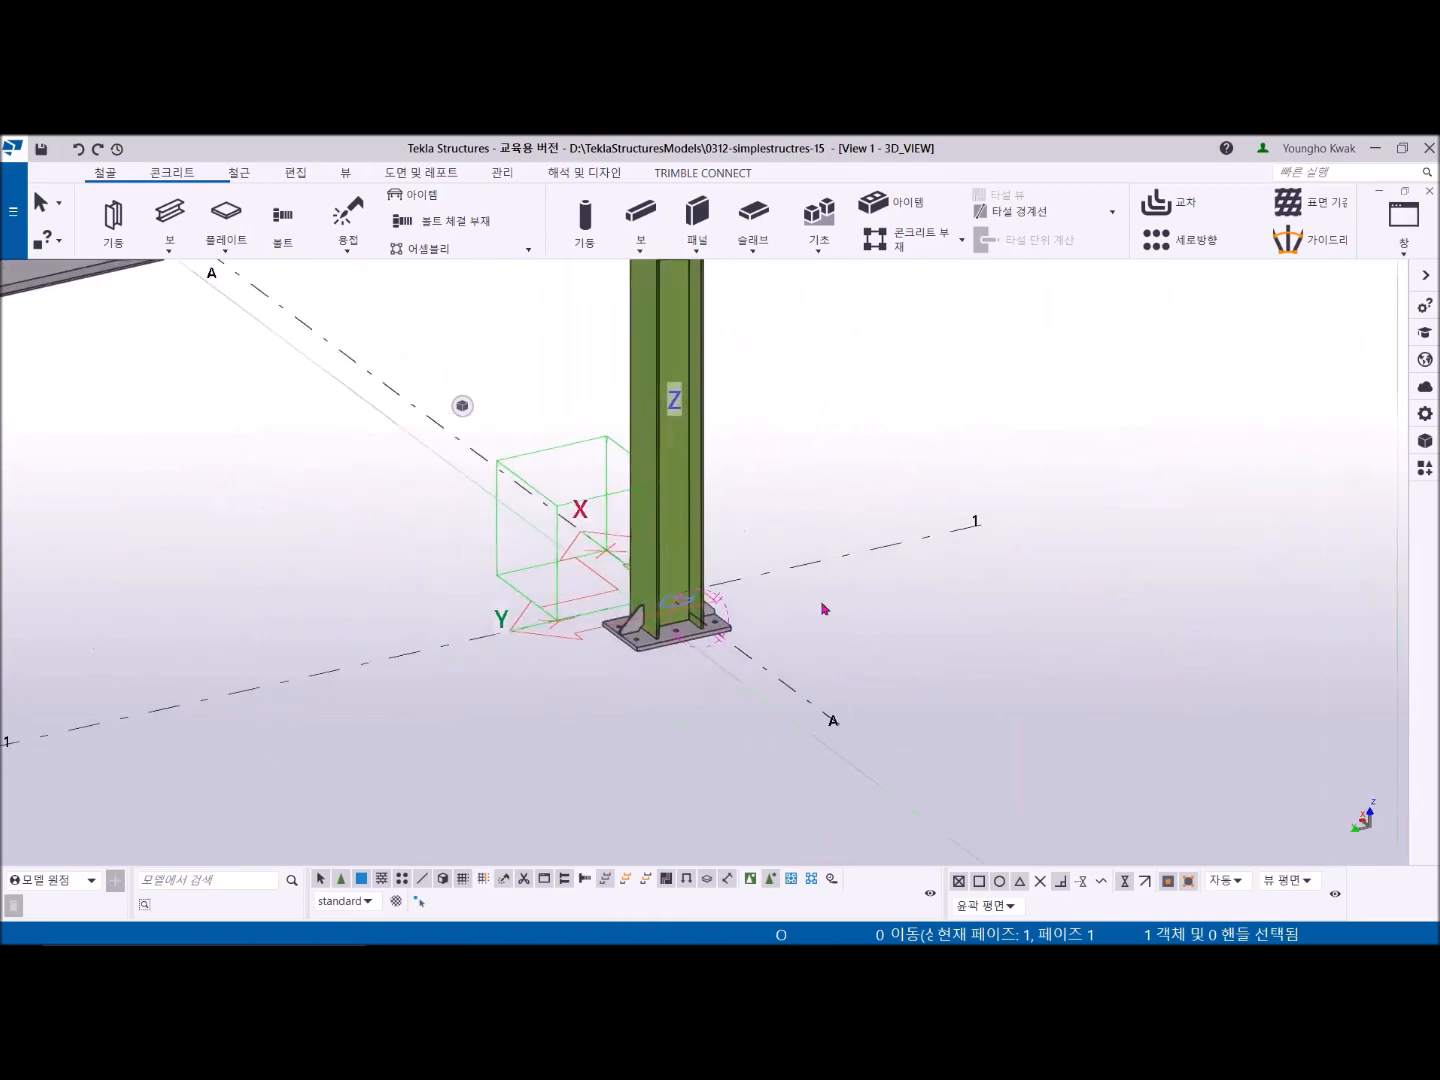
scroll(607, 699, "down", 5)
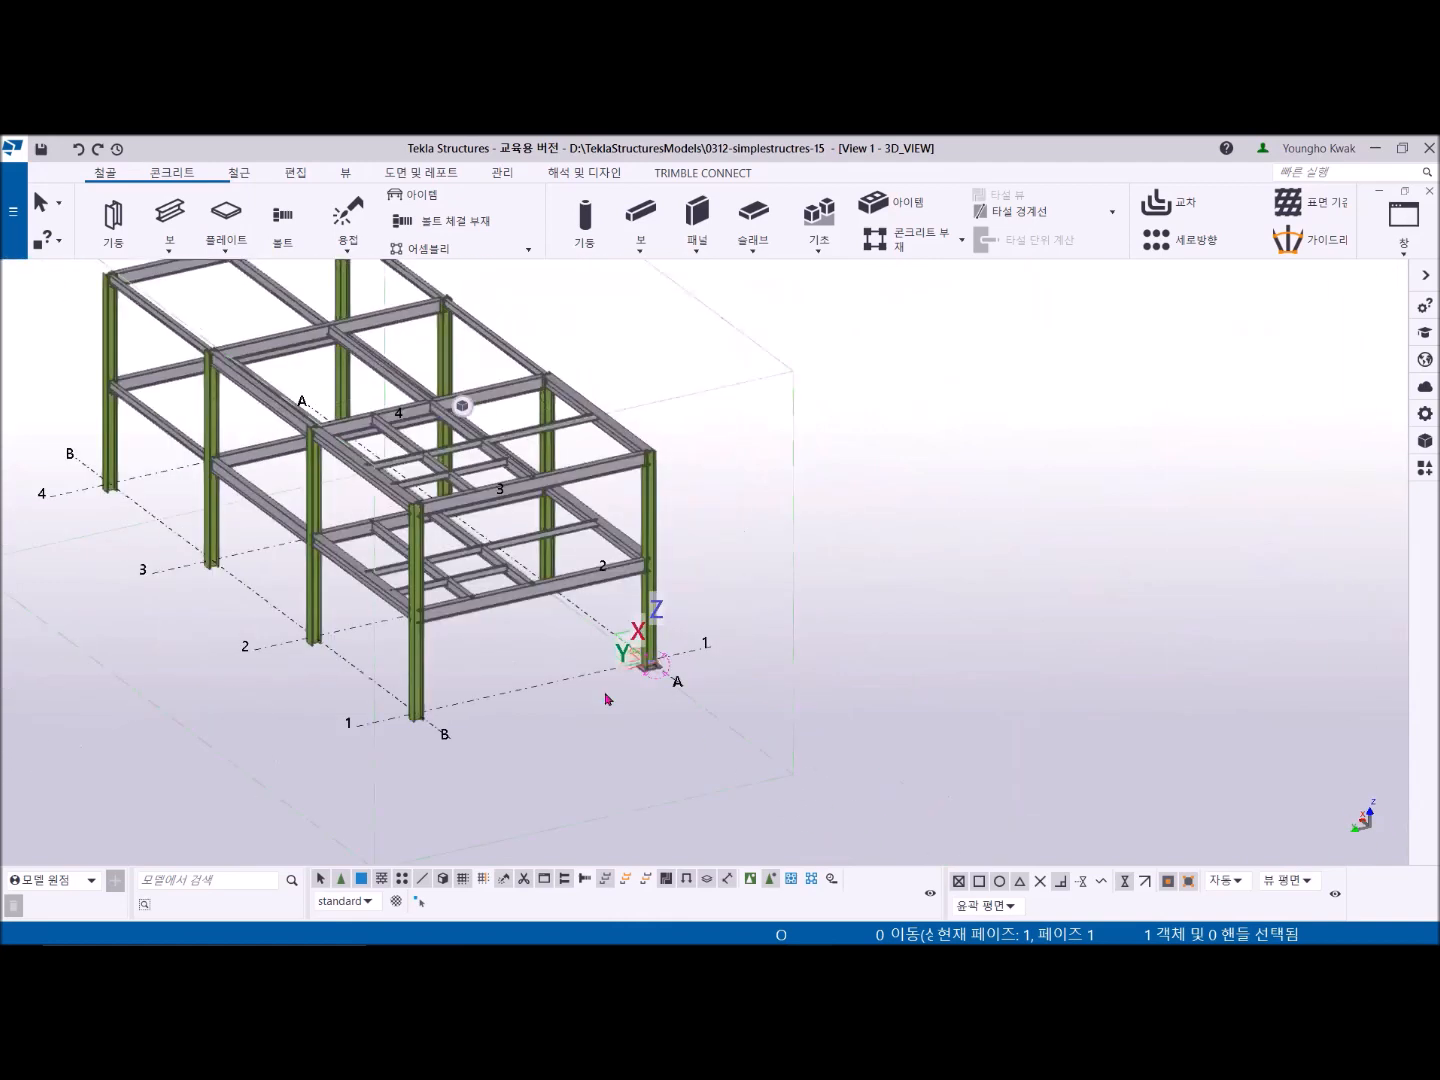
scroll(604, 697, "down", 3)
middle_click_drag(606, 685, 390, 662, "ctrl")
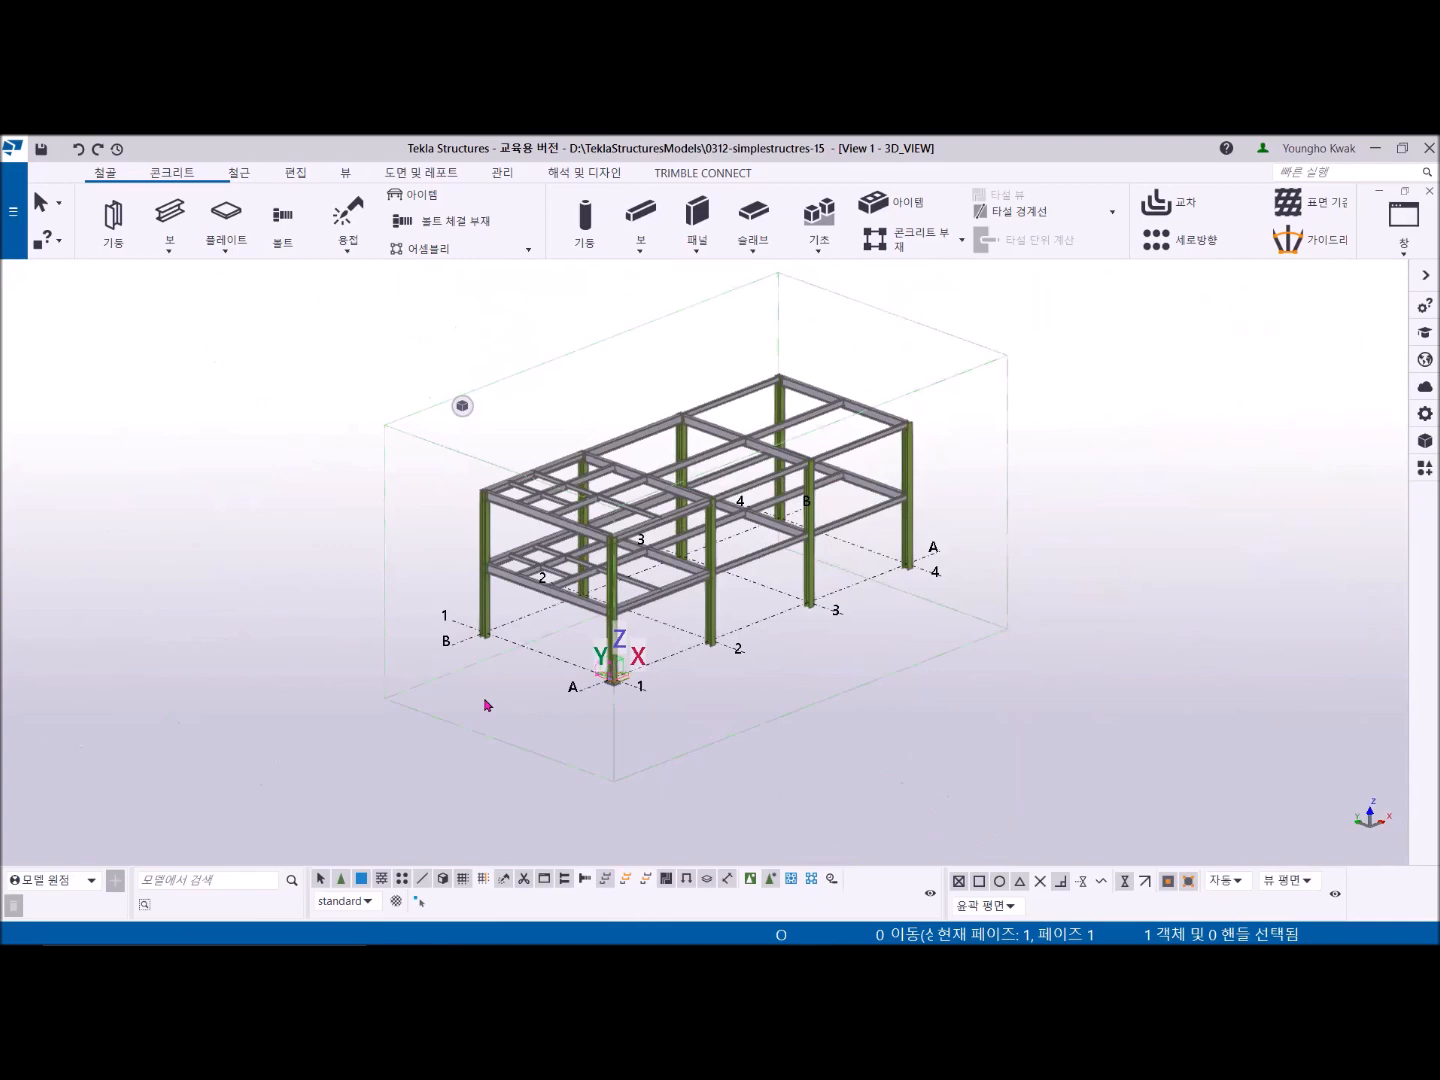
middle_click_drag(681, 723, 546, 681)
scroll(479, 671, "up", 4)
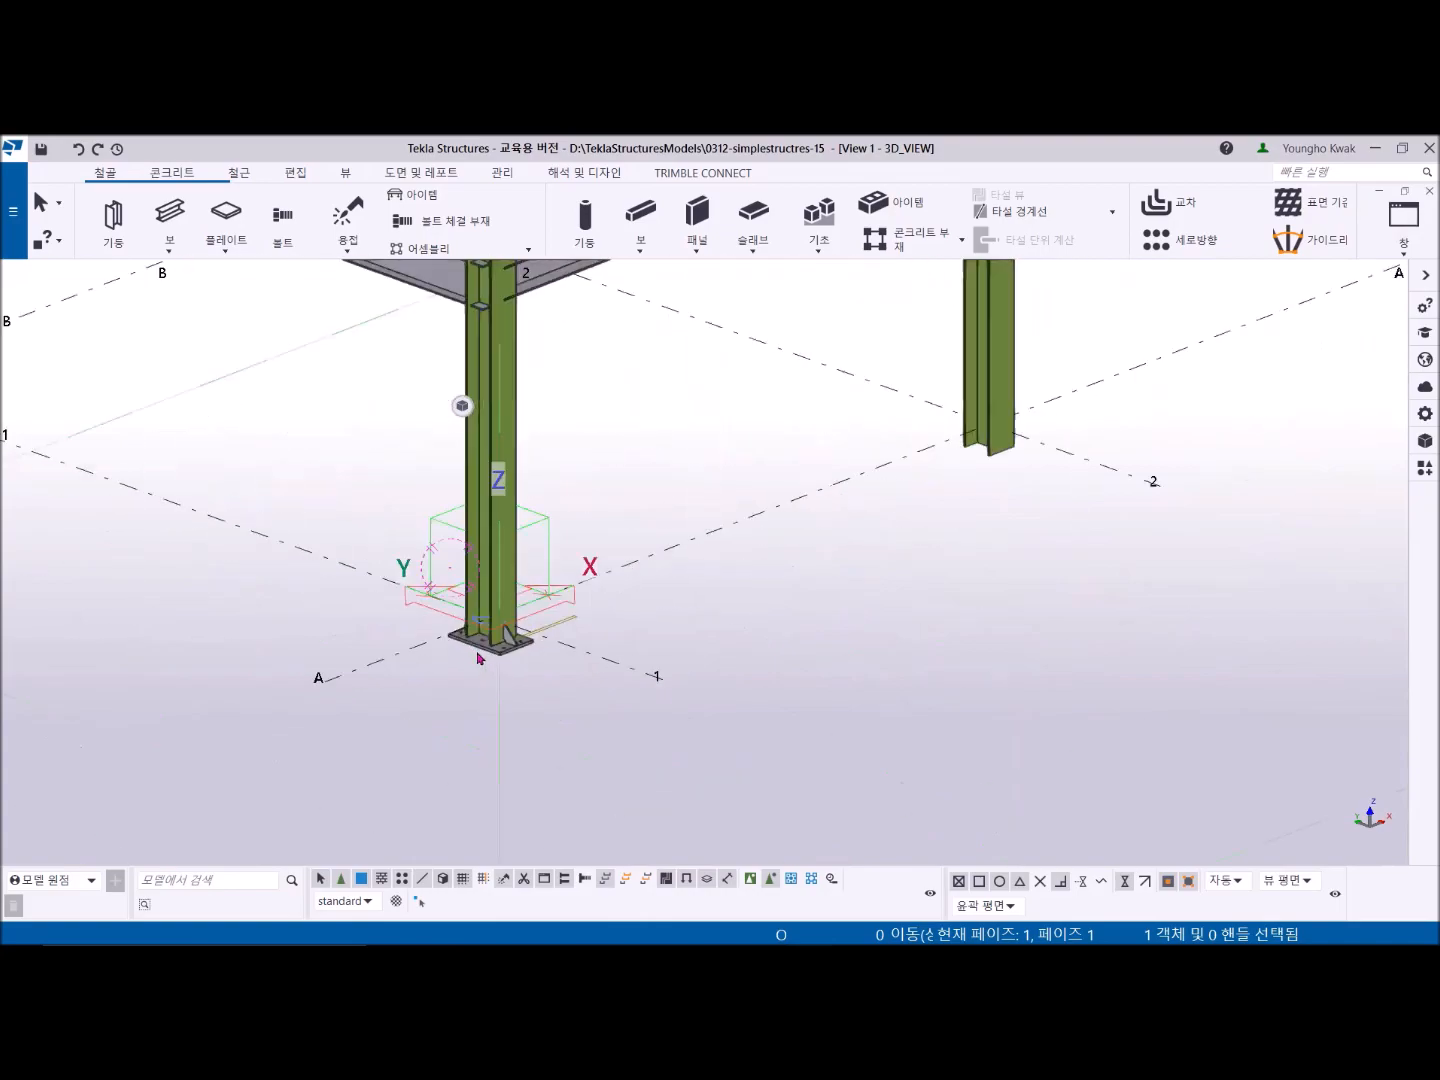
scroll(479, 658, "up", 2)
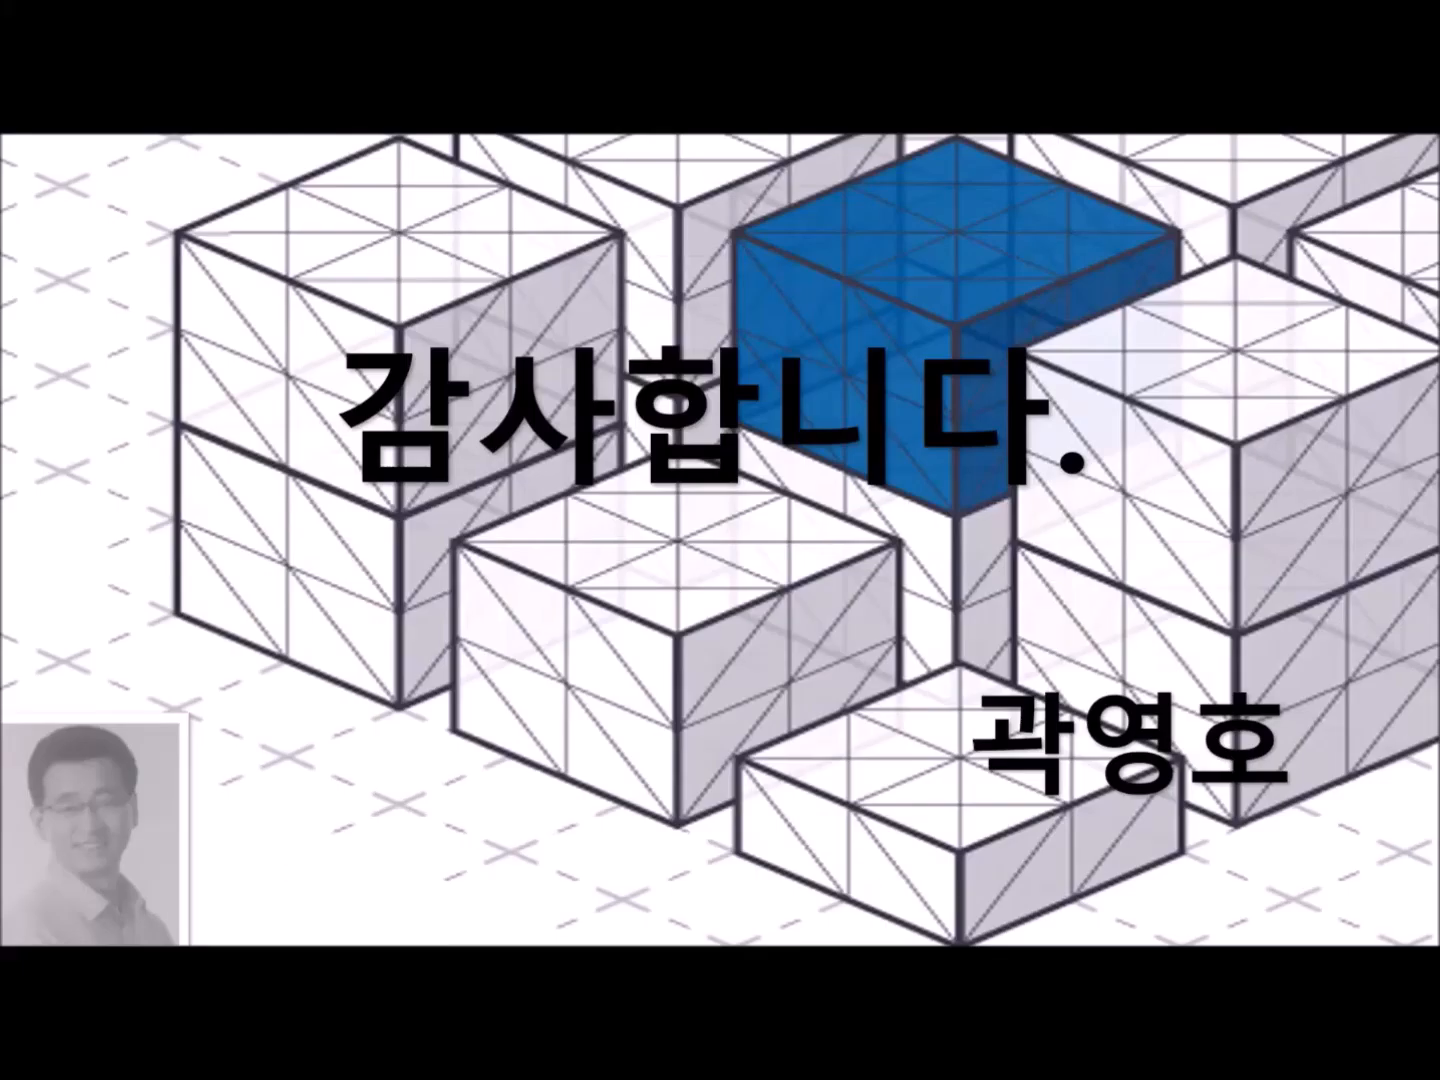